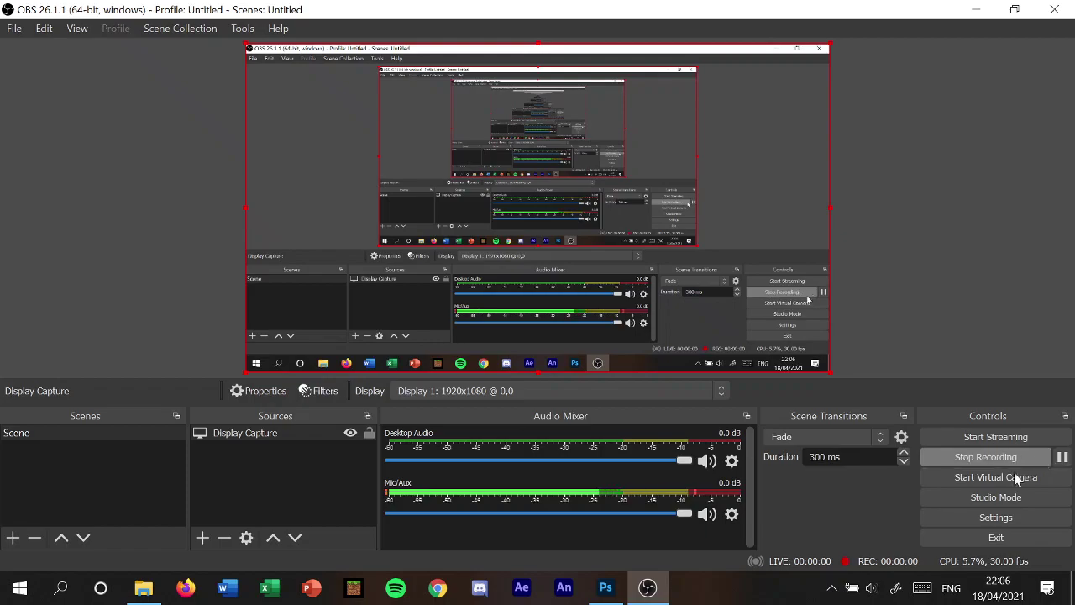
Start the OBS screen recording with Photoshop's blank 1890 × 1417 canvas in front.
left_click(608, 588)
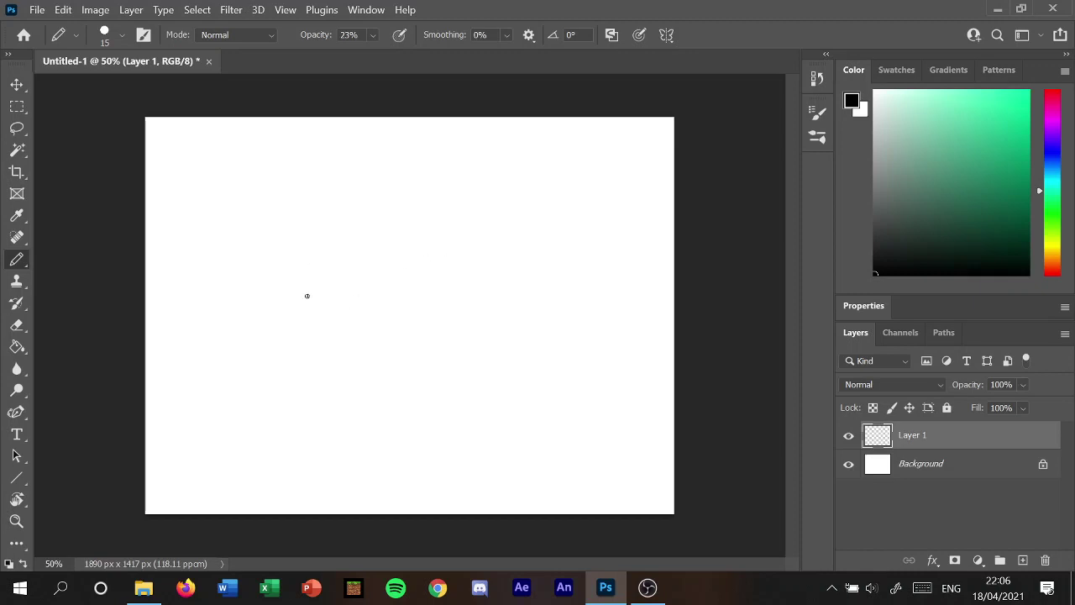
Sketch the wolf's head circle and the top and underside of its muzzle.
mouse_move(280, 284)
left_mouse_down()
mouse_move(269, 283)
mouse_move(293, 264)
mouse_move(367, 264)
mouse_move(392, 334)
left_mouse_up()
mouse_move(320, 250)
left_mouse_down()
mouse_move(281, 275)
mouse_move(246, 325)
left_mouse_up()
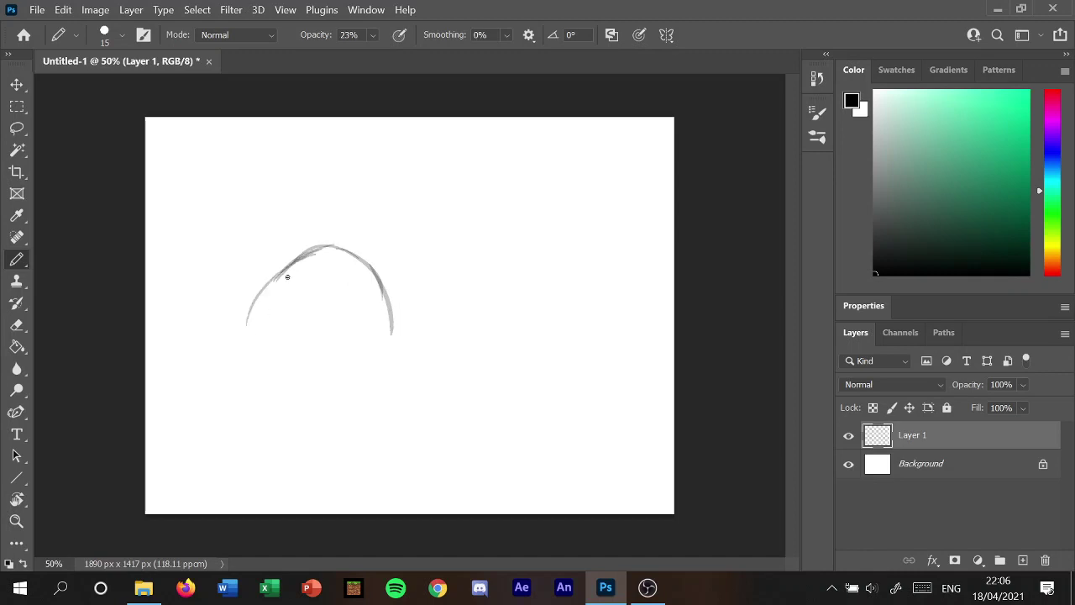
mouse_move(263, 289)
left_mouse_down()
mouse_move(252, 364)
mouse_move(316, 400)
mouse_move(374, 380)
left_mouse_up()
mouse_move(395, 337)
left_mouse_down()
mouse_move(350, 389)
mouse_move(363, 380)
left_mouse_up()
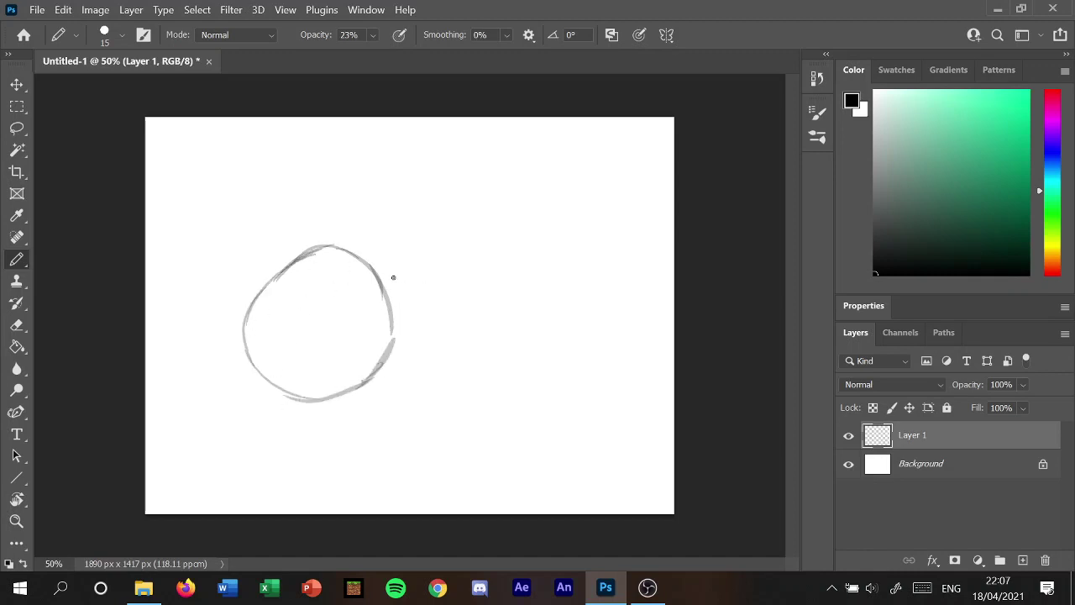
mouse_move(380, 274)
left_mouse_down()
mouse_move(442, 256)
mouse_move(439, 345)
mouse_move(402, 374)
left_mouse_up()
mouse_move(439, 342)
left_mouse_down()
mouse_move(364, 388)
mouse_move(361, 470)
left_mouse_up()
Sketch the back-of-neck lines, a head guideline and the two pointed ears.
left_click_drag(255, 369, 219, 410)
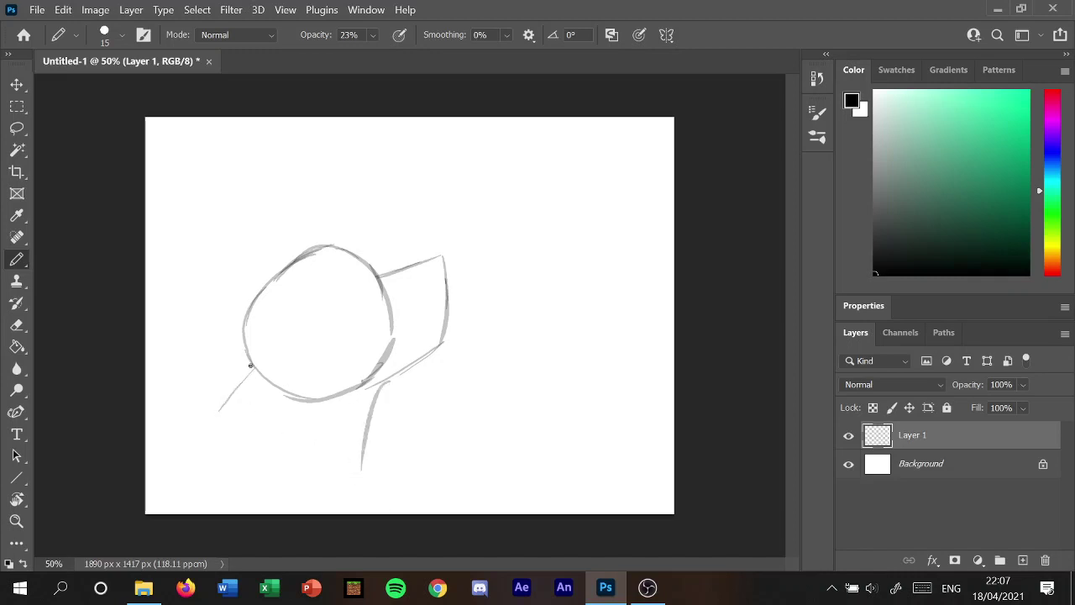
mouse_move(244, 344)
left_mouse_down()
mouse_move(206, 434)
mouse_move(165, 448)
left_mouse_up()
mouse_move(308, 323)
left_mouse_down()
mouse_move(293, 301)
mouse_move(322, 187)
mouse_move(345, 317)
mouse_move(335, 324)
left_mouse_up()
left_click_drag(272, 274, 258, 203)
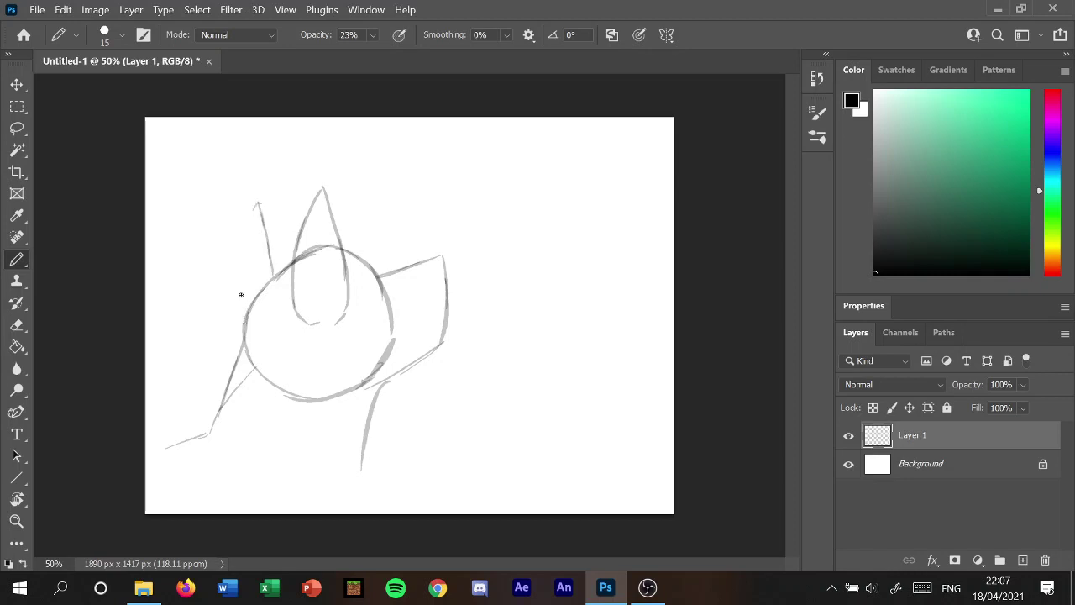
mouse_move(241, 294)
left_mouse_down()
mouse_move(257, 203)
mouse_move(282, 267)
left_mouse_up()
Darken the head's upper edge, extend the front neck line and reinforce the back of the neck.
left_click_drag(342, 247, 377, 274)
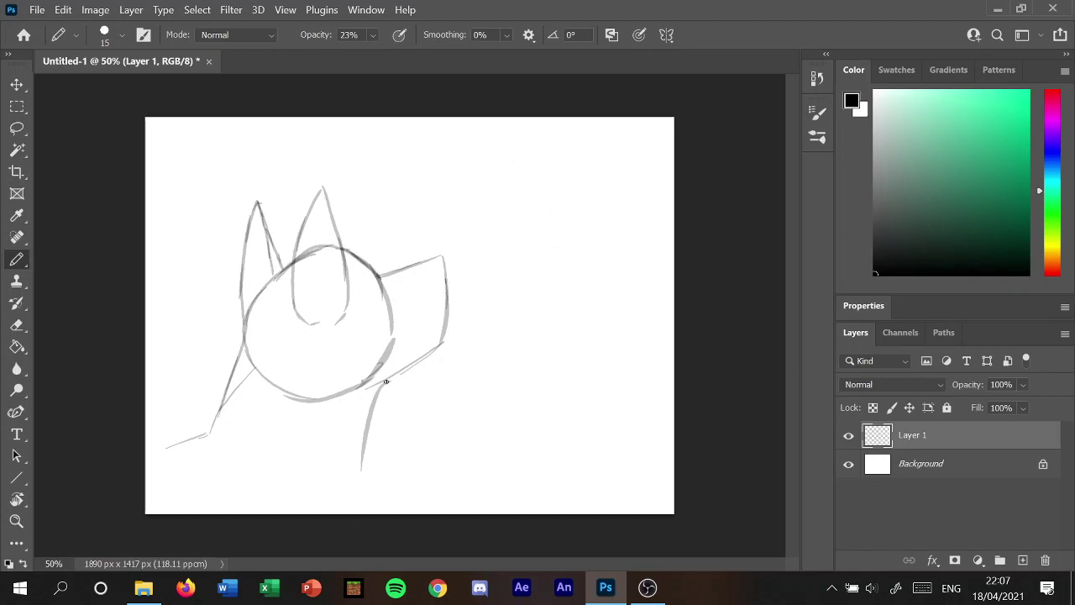
mouse_move(388, 378)
left_mouse_down()
mouse_move(364, 446)
mouse_move(375, 502)
left_mouse_up()
left_click_drag(247, 317, 227, 373)
left_click_drag(245, 315, 220, 407)
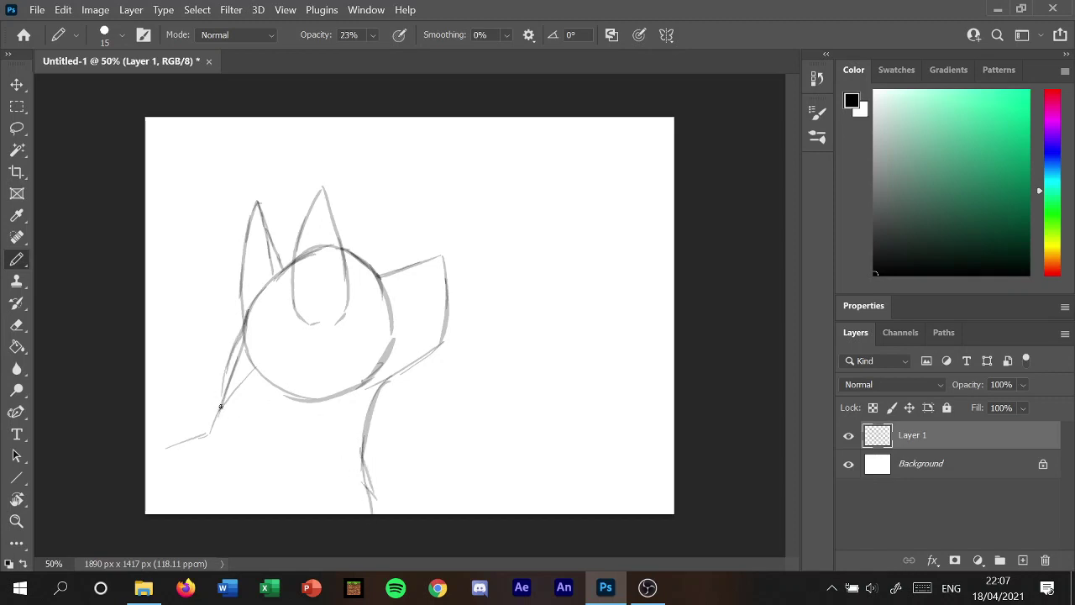
mouse_move(228, 366)
left_mouse_down()
mouse_move(205, 436)
mouse_move(182, 425)
mouse_move(147, 439)
mouse_move(212, 416)
mouse_move(201, 420)
left_mouse_up()
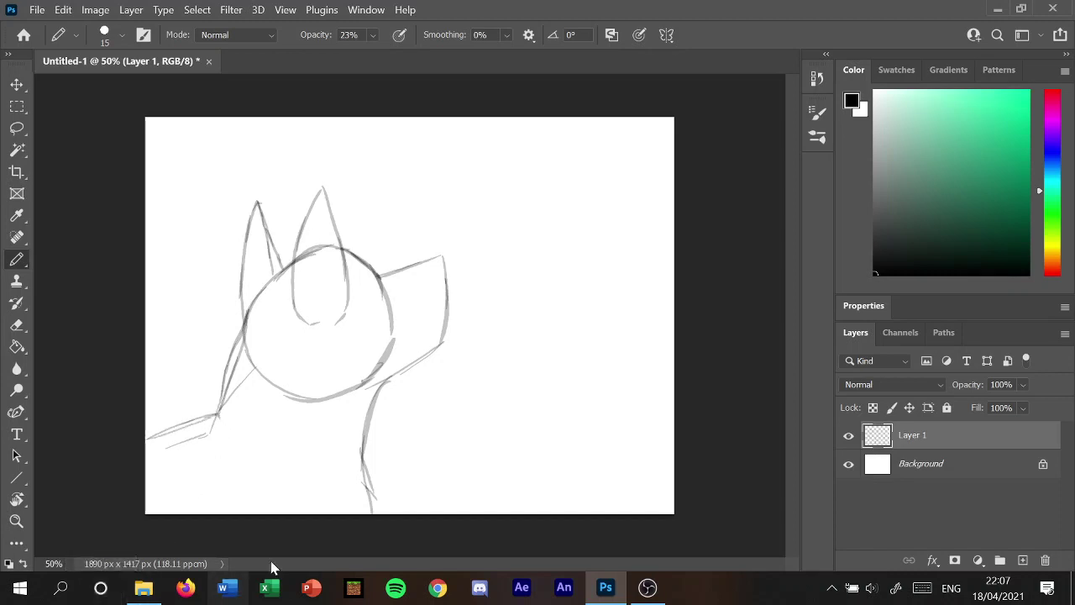
Sketch cheek fur, spiky head tufts, a nostril and the lower jaw line.
mouse_move(342, 327)
left_mouse_down()
mouse_move(304, 358)
mouse_move(327, 349)
mouse_move(298, 358)
mouse_move(363, 363)
mouse_move(335, 388)
mouse_move(361, 375)
mouse_move(395, 385)
mouse_move(418, 363)
left_mouse_up()
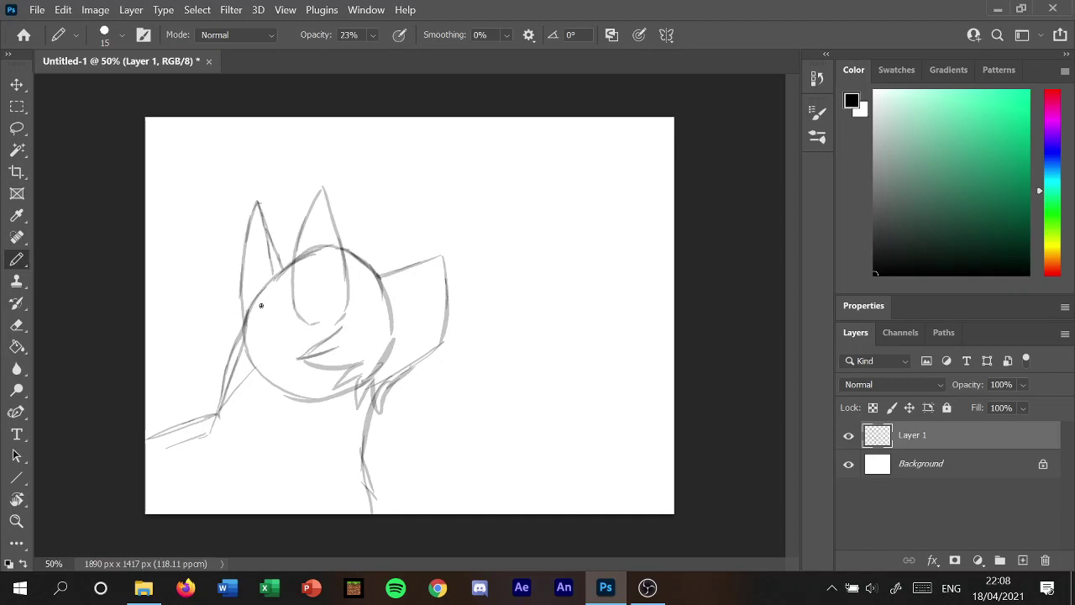
mouse_move(261, 309)
left_mouse_down()
mouse_move(257, 262)
mouse_move(265, 302)
mouse_move(272, 223)
mouse_move(276, 269)
mouse_move(287, 267)
mouse_move(323, 189)
mouse_move(347, 173)
mouse_move(334, 204)
mouse_move(358, 174)
mouse_move(345, 239)
mouse_move(381, 195)
mouse_move(369, 257)
left_mouse_up()
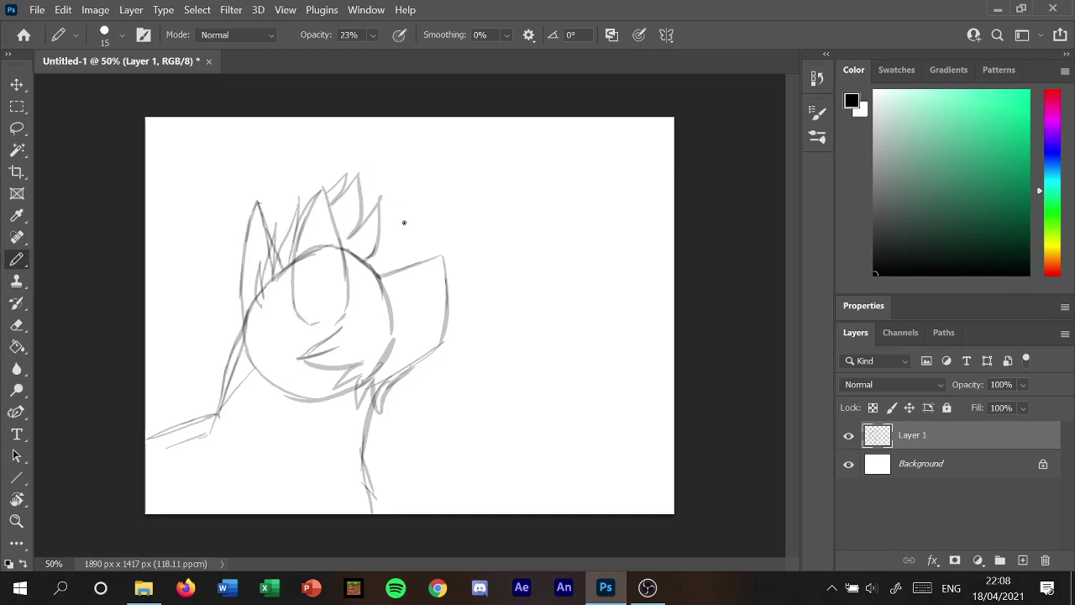
mouse_move(367, 259)
left_mouse_down()
mouse_move(405, 242)
mouse_move(394, 253)
mouse_move(448, 256)
mouse_move(448, 274)
mouse_move(433, 269)
mouse_move(453, 323)
left_mouse_up()
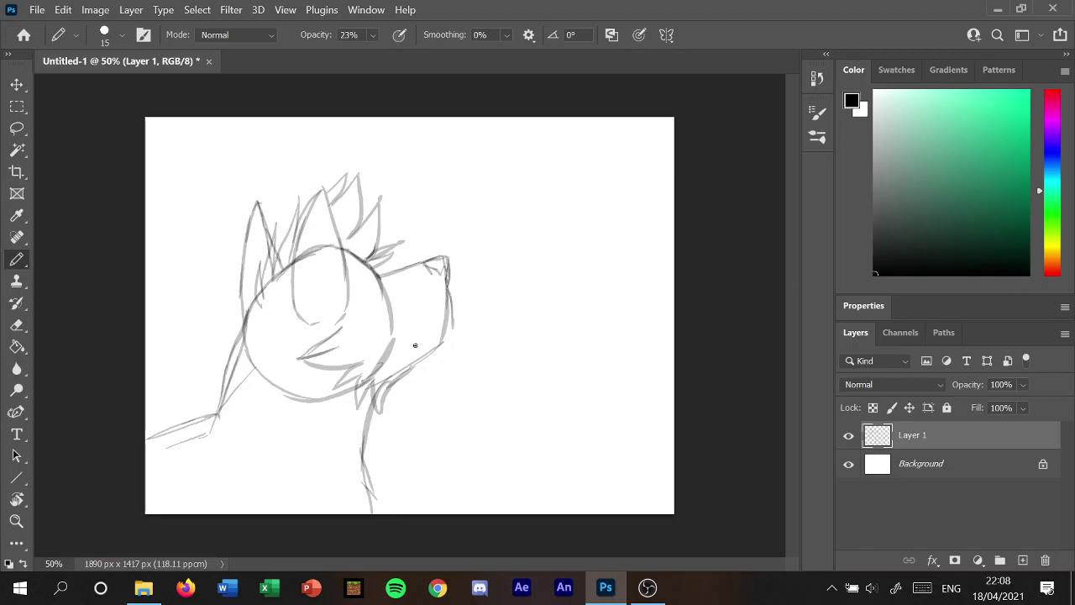
left_click_drag(415, 346, 444, 340)
mouse_move(409, 372)
left_mouse_down()
mouse_move(437, 356)
mouse_move(438, 368)
mouse_move(446, 344)
left_mouse_up()
Add ear fur and the wolf's eye, then begin a small head circle at upper right.
mouse_move(347, 199)
left_mouse_down()
mouse_move(334, 220)
mouse_move(356, 244)
left_mouse_up()
left_click_drag(372, 217, 369, 250)
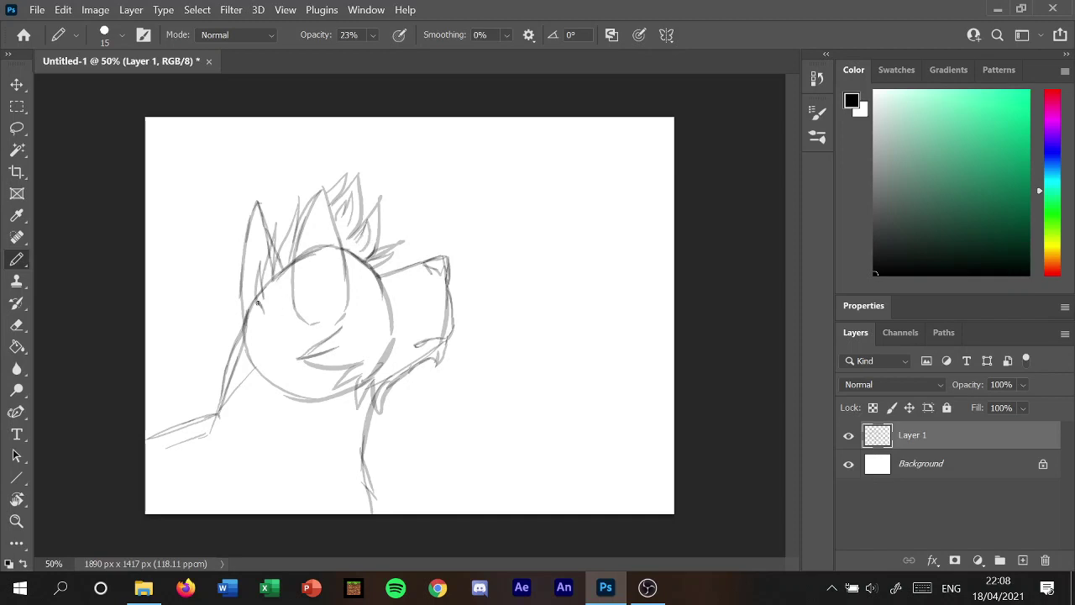
mouse_move(258, 304)
left_mouse_down()
mouse_move(267, 319)
mouse_move(290, 284)
left_mouse_up()
mouse_move(346, 245)
left_mouse_down()
mouse_move(354, 308)
mouse_move(292, 290)
left_mouse_up()
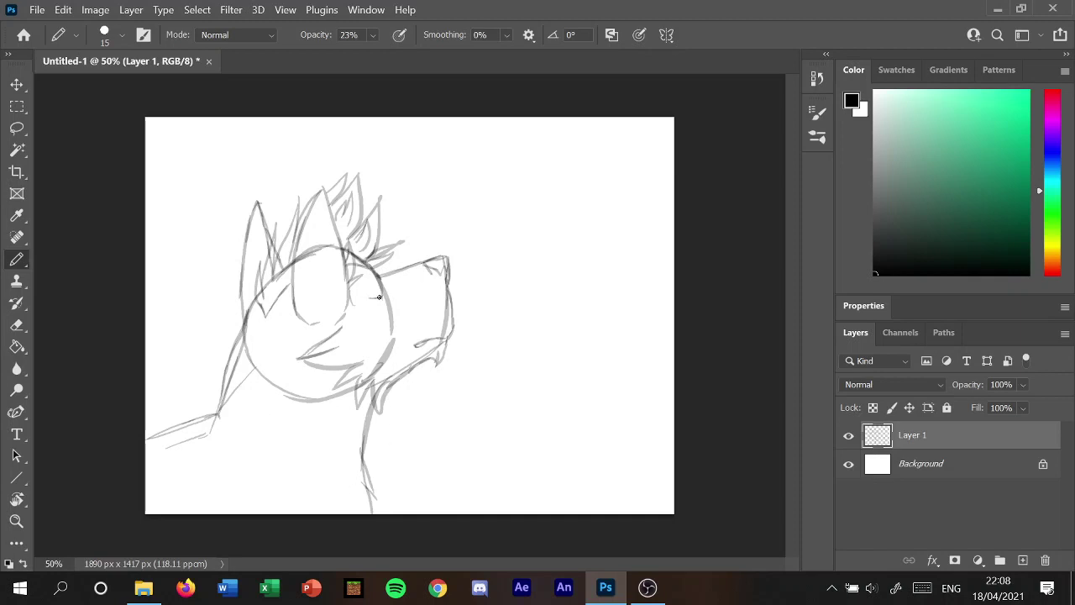
mouse_move(370, 296)
left_mouse_down()
mouse_move(390, 304)
mouse_move(421, 283)
left_mouse_up()
left_click_drag(385, 296, 390, 309)
left_click_drag(379, 285, 377, 290)
mouse_move(534, 198)
left_mouse_down()
mouse_move(552, 189)
mouse_move(524, 215)
mouse_move(543, 236)
mouse_move(561, 193)
mouse_move(573, 210)
mouse_move(548, 235)
mouse_move(571, 217)
mouse_move(563, 168)
mouse_move(568, 193)
mouse_move(527, 168)
mouse_move(531, 202)
mouse_move(586, 192)
mouse_move(561, 232)
mouse_move(571, 238)
left_mouse_up()
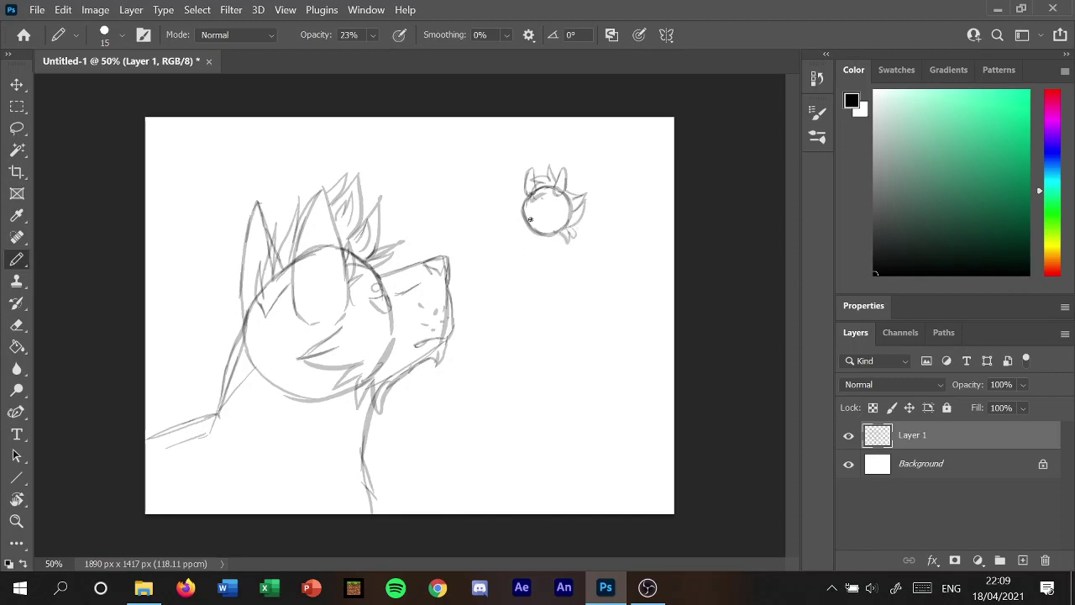
Draw the small cat's head edge and a large pointed ear, then start its body below.
mouse_move(530, 220)
left_mouse_down()
mouse_move(546, 229)
mouse_move(526, 225)
mouse_move(556, 204)
mouse_move(527, 216)
left_mouse_up()
mouse_move(526, 193)
left_mouse_down()
mouse_move(510, 202)
mouse_move(528, 233)
mouse_move(520, 241)
mouse_move(531, 225)
mouse_move(533, 238)
mouse_move(554, 237)
left_mouse_up()
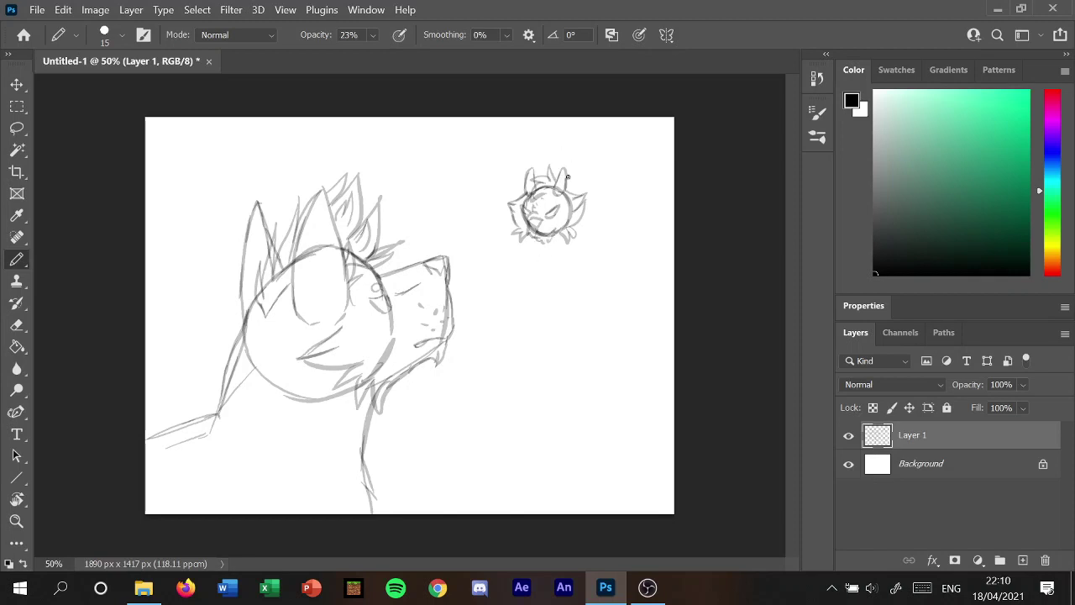
mouse_move(566, 176)
left_mouse_down()
mouse_move(581, 153)
mouse_move(587, 189)
mouse_move(515, 155)
mouse_move(515, 196)
left_mouse_up()
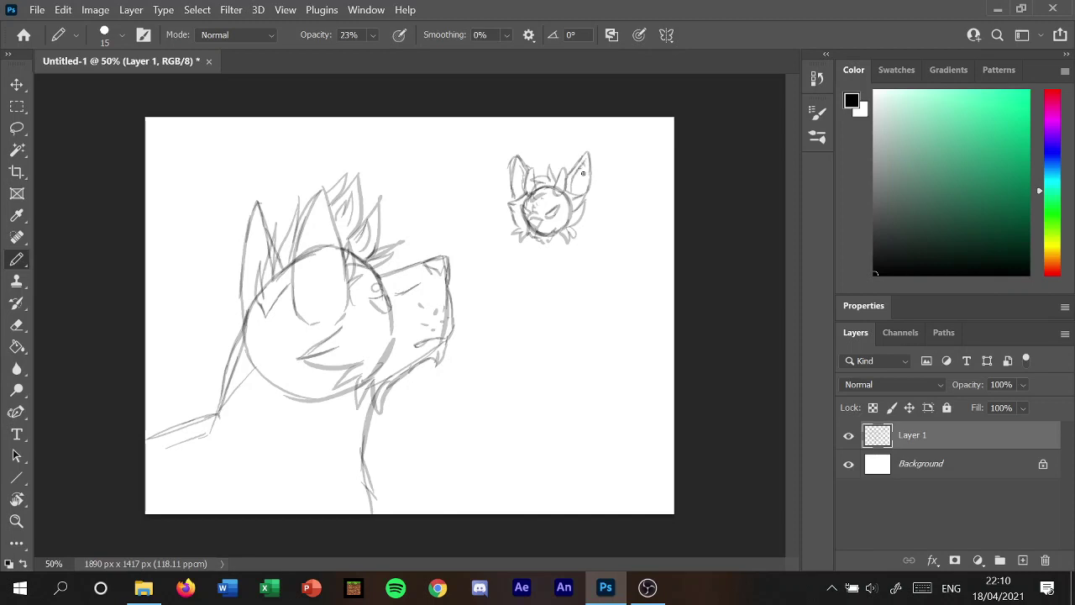
left_click_drag(583, 175, 580, 189)
mouse_move(539, 246)
left_mouse_down()
mouse_move(551, 269)
mouse_move(574, 247)
mouse_move(572, 276)
mouse_move(588, 289)
mouse_move(572, 323)
mouse_move(588, 301)
left_mouse_up()
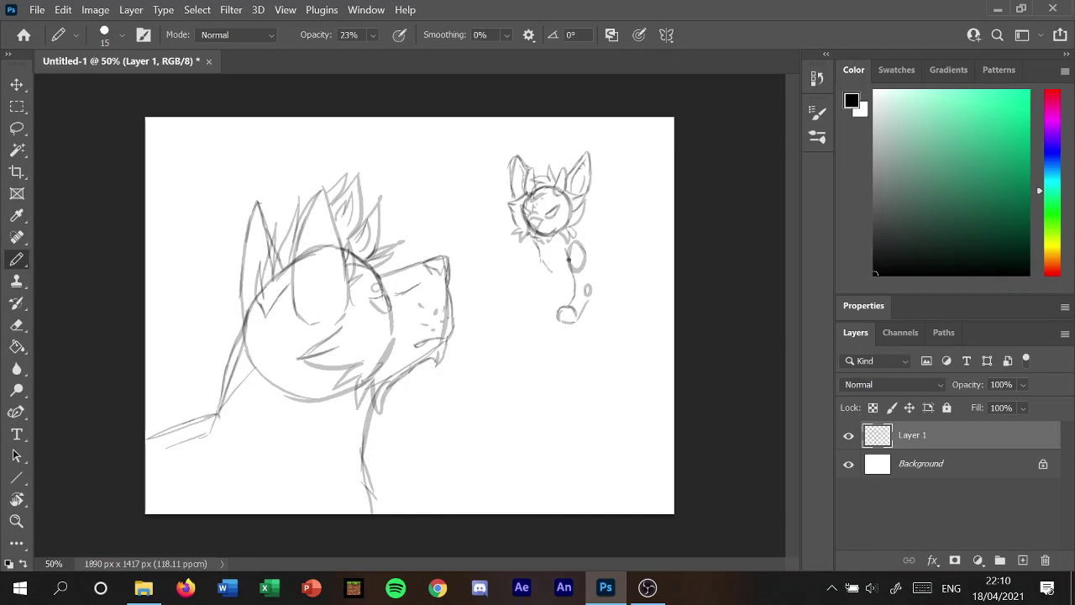
Sketch the cat's chest and front leg down to the paw.
left_click_drag(566, 252, 575, 307)
left_click_drag(585, 243, 586, 305)
left_click_drag(545, 264, 569, 279)
mouse_move(535, 240)
left_mouse_down()
mouse_move(528, 319)
mouse_move(554, 304)
left_mouse_up()
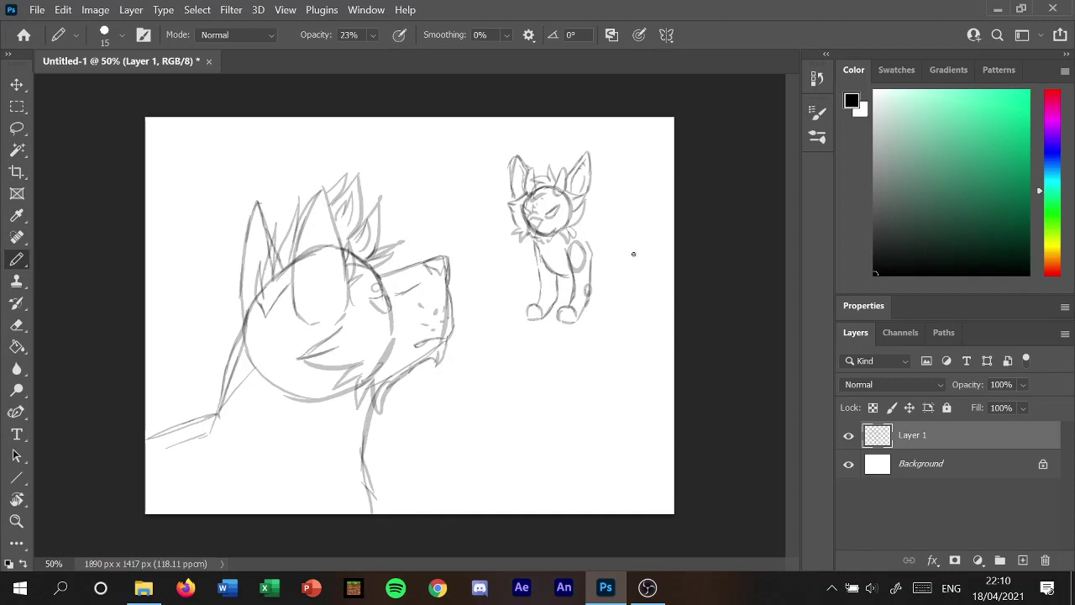
Add the hindquarter, back paw, belly and haunch, plus a ledge line under the paws.
mouse_move(628, 253)
left_mouse_down()
mouse_move(607, 253)
mouse_move(643, 273)
left_mouse_up()
mouse_move(616, 316)
left_mouse_down()
mouse_move(627, 303)
mouse_move(632, 317)
mouse_move(644, 277)
mouse_move(622, 275)
mouse_move(628, 303)
mouse_move(614, 319)
left_mouse_up()
left_click_drag(592, 281, 618, 269)
mouse_move(580, 220)
left_mouse_down()
mouse_move(629, 225)
mouse_move(660, 257)
mouse_move(661, 273)
mouse_move(631, 304)
mouse_move(601, 297)
left_mouse_up()
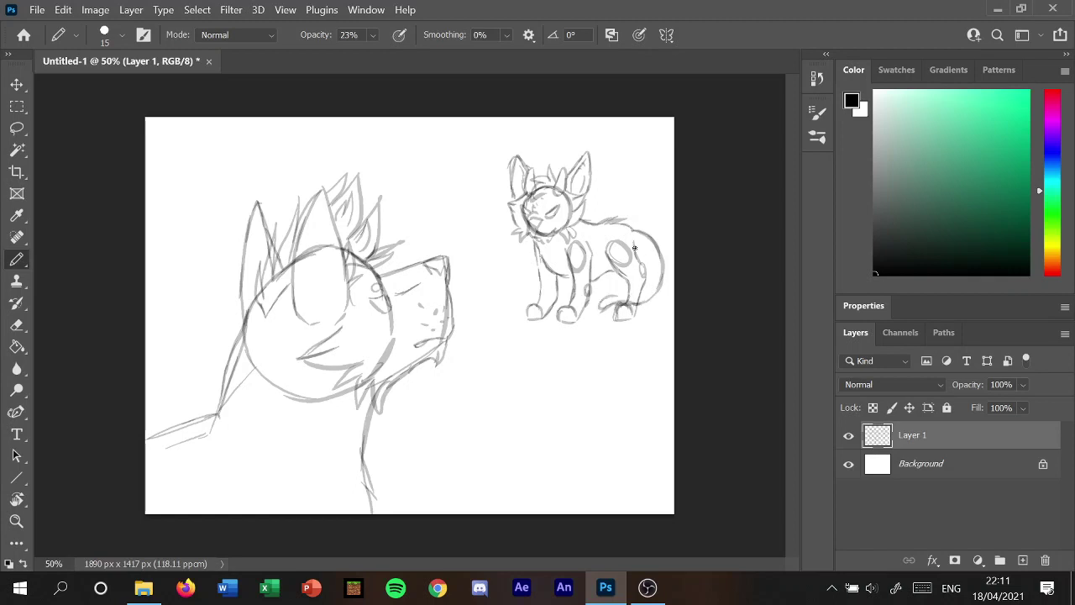
mouse_move(635, 249)
left_mouse_down()
mouse_move(647, 286)
mouse_move(601, 285)
mouse_move(603, 296)
mouse_move(623, 285)
mouse_move(615, 270)
mouse_move(620, 289)
mouse_move(591, 316)
mouse_move(609, 312)
left_mouse_up()
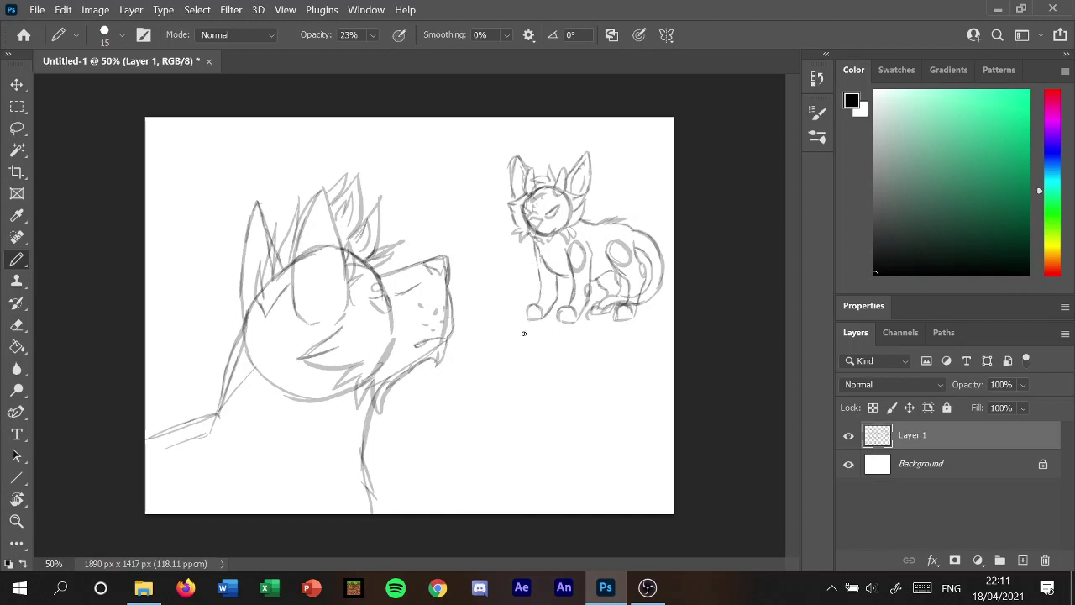
mouse_move(491, 357)
left_mouse_down()
mouse_move(550, 320)
mouse_move(514, 324)
mouse_move(514, 333)
mouse_move(541, 333)
mouse_move(530, 361)
mouse_move(554, 343)
mouse_move(662, 332)
left_mouse_up()
Sketch the ledge's front edge and vertical rock lines beneath the cat.
left_click_drag(506, 327, 501, 344)
left_click_drag(502, 344, 500, 412)
mouse_move(529, 359)
left_mouse_down()
mouse_move(532, 413)
mouse_move(513, 408)
left_mouse_up()
left_click_drag(547, 364, 555, 408)
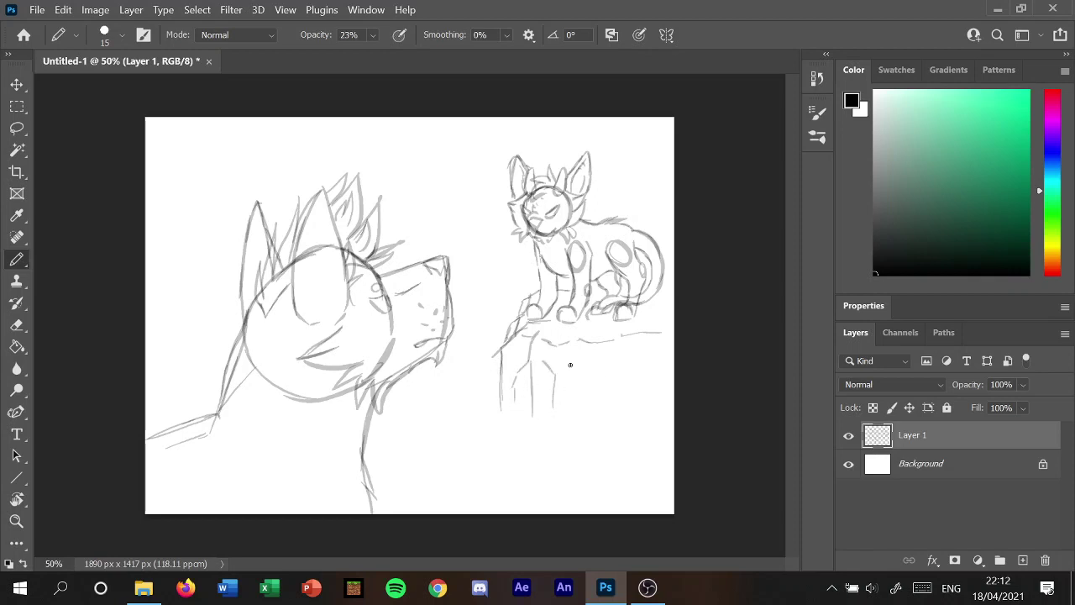
mouse_move(580, 337)
left_mouse_down()
mouse_move(579, 405)
mouse_move(594, 370)
mouse_move(554, 395)
left_mouse_up()
mouse_move(571, 340)
left_mouse_down()
mouse_move(574, 419)
mouse_move(598, 368)
mouse_move(606, 412)
left_mouse_up()
Sketch blocky pillars down to the canvas bottom and horizon lines on both sides of the wolf.
left_click_drag(363, 450, 561, 510)
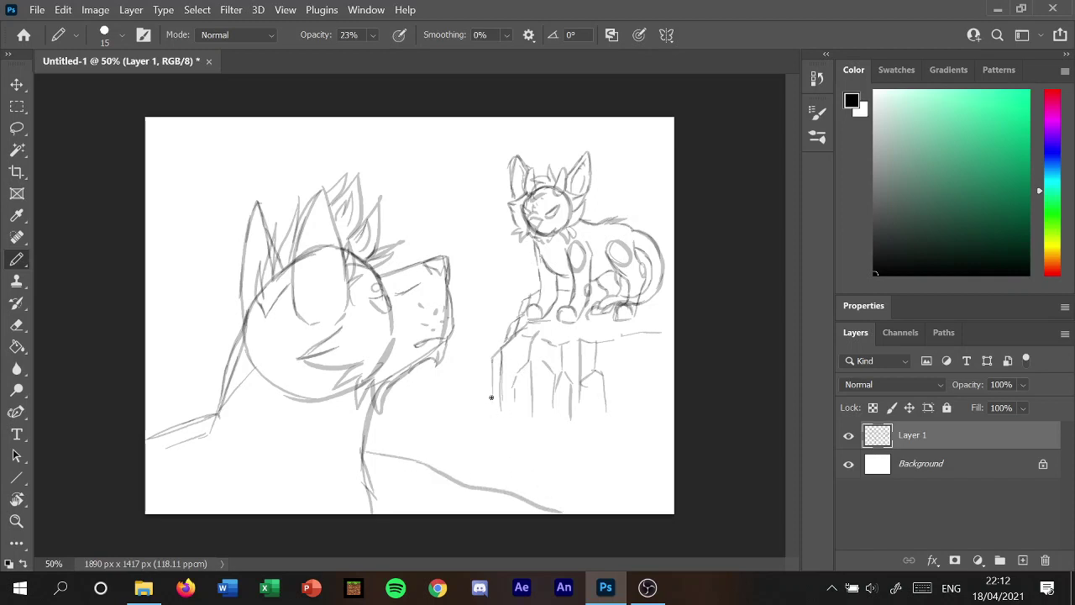
mouse_move(492, 357)
left_mouse_down()
mouse_move(493, 456)
mouse_move(507, 439)
mouse_move(533, 442)
mouse_move(536, 504)
left_mouse_up()
mouse_move(479, 482)
left_mouse_down()
mouse_move(482, 466)
mouse_move(486, 482)
left_mouse_up()
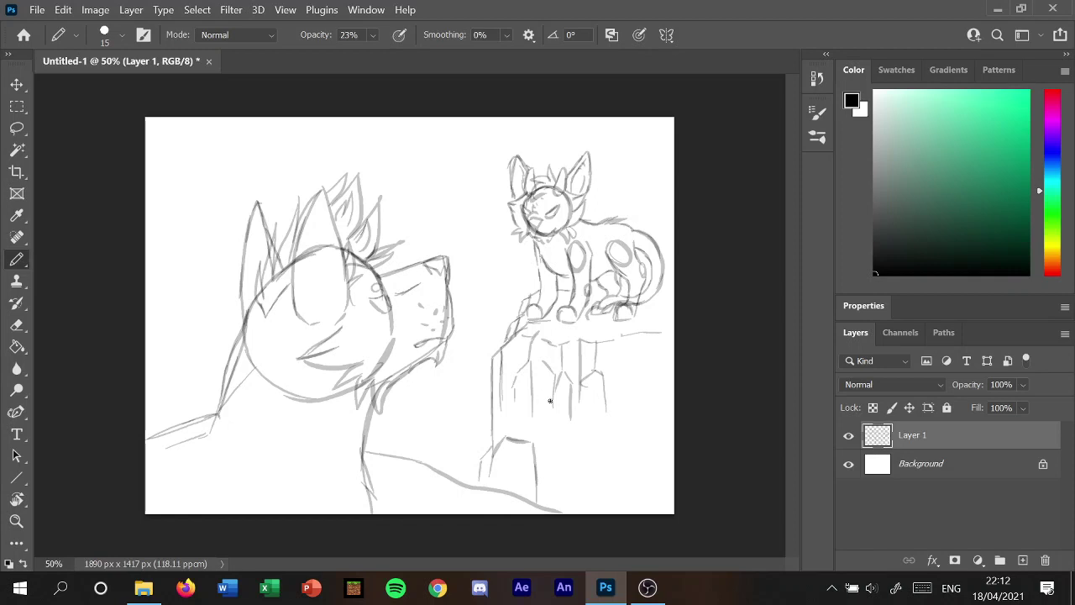
mouse_move(533, 437)
left_mouse_down()
mouse_move(535, 410)
mouse_move(573, 415)
mouse_move(575, 497)
left_mouse_up()
left_click_drag(576, 430, 576, 514)
mouse_move(575, 414)
left_mouse_down()
mouse_move(606, 416)
mouse_move(605, 390)
mouse_move(622, 388)
mouse_move(662, 409)
mouse_move(664, 512)
left_mouse_up()
left_click_drag(609, 400, 613, 514)
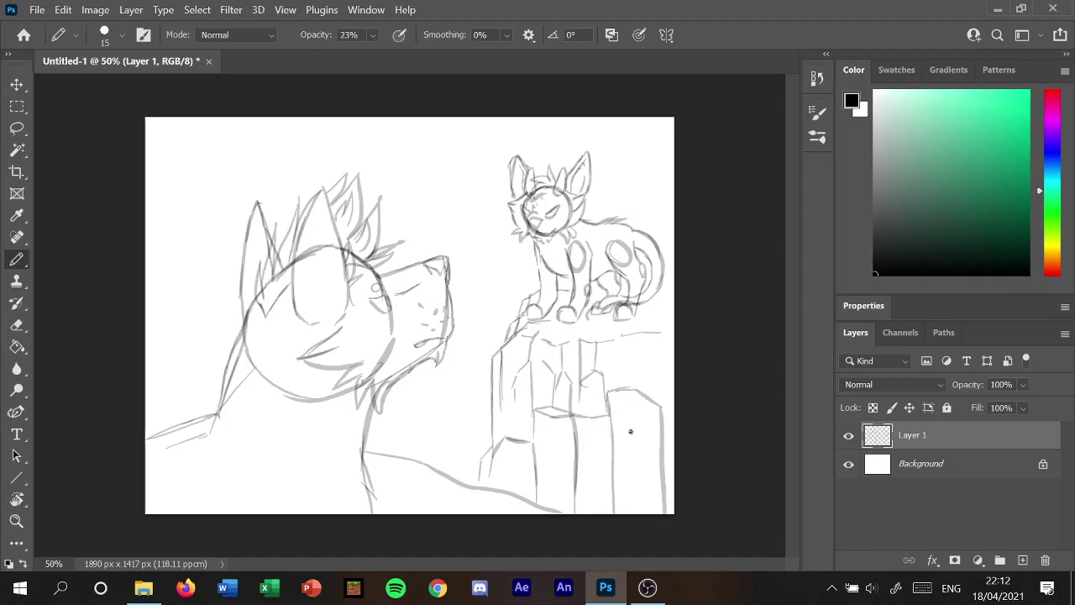
mouse_move(638, 389)
left_mouse_down()
mouse_move(674, 394)
mouse_move(640, 362)
mouse_move(661, 379)
left_mouse_up()
left_click_drag(145, 307, 242, 300)
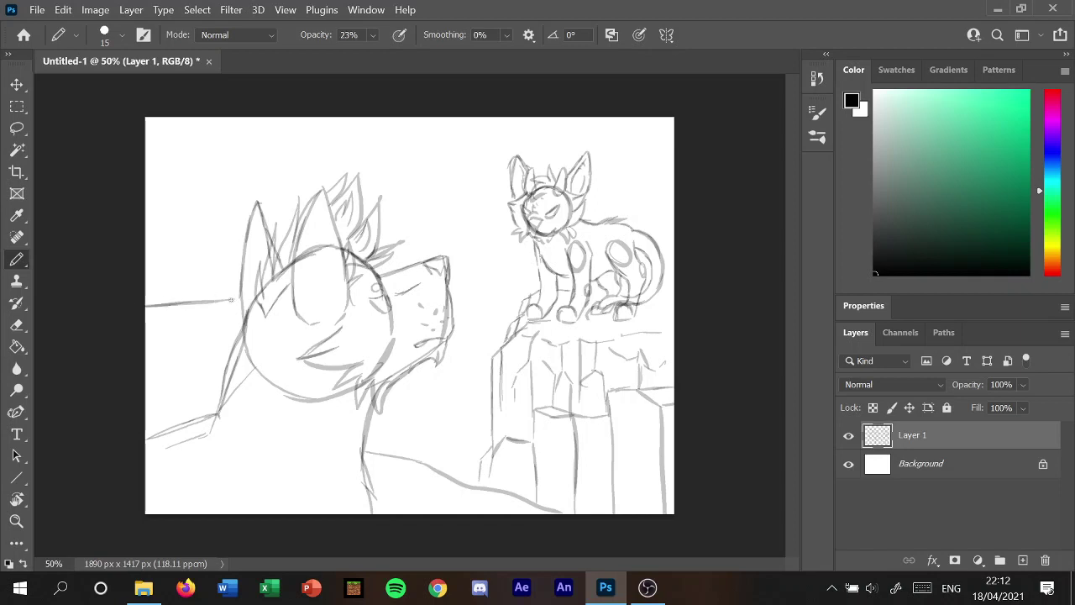
left_click_drag(452, 295, 542, 283)
Add Layer 2 and switch to the KYLE Ultimate Pencil Hard brush from Dry Media Brushes.
left_click(1024, 561)
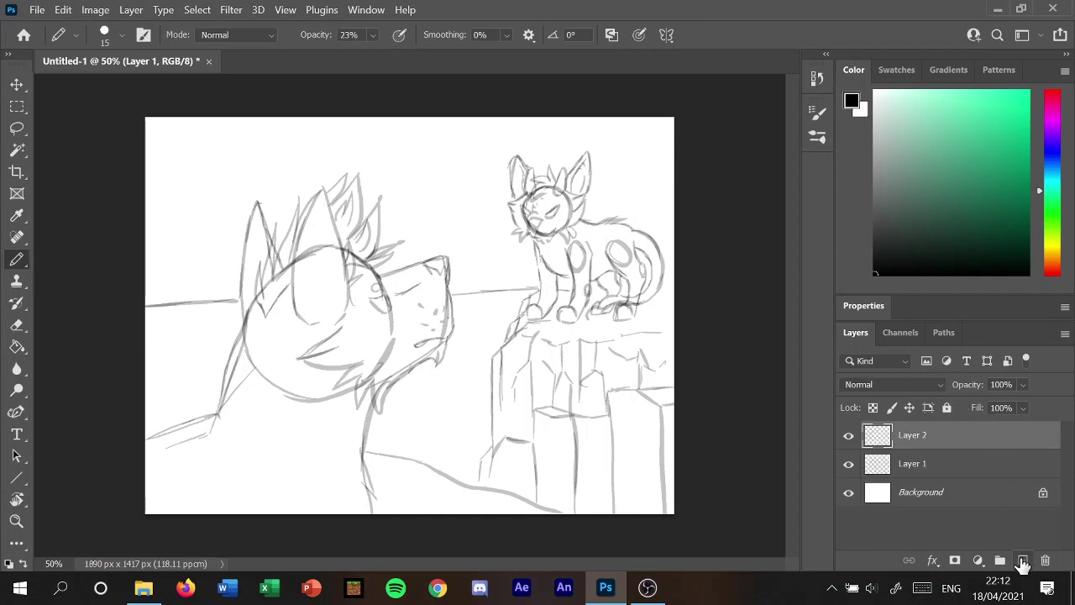
right_click(17, 262)
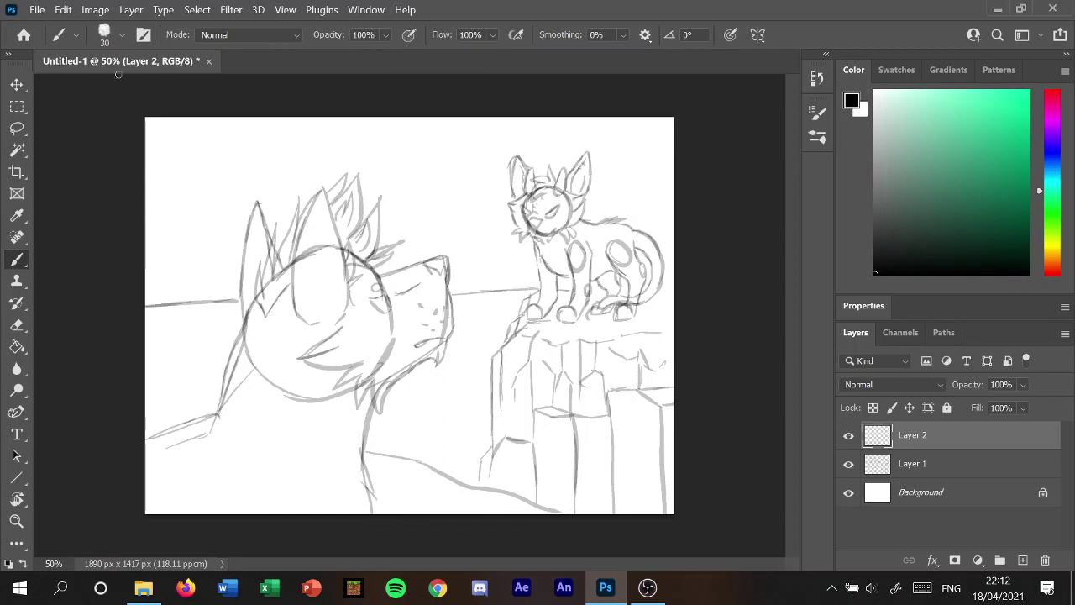
left_click(818, 137)
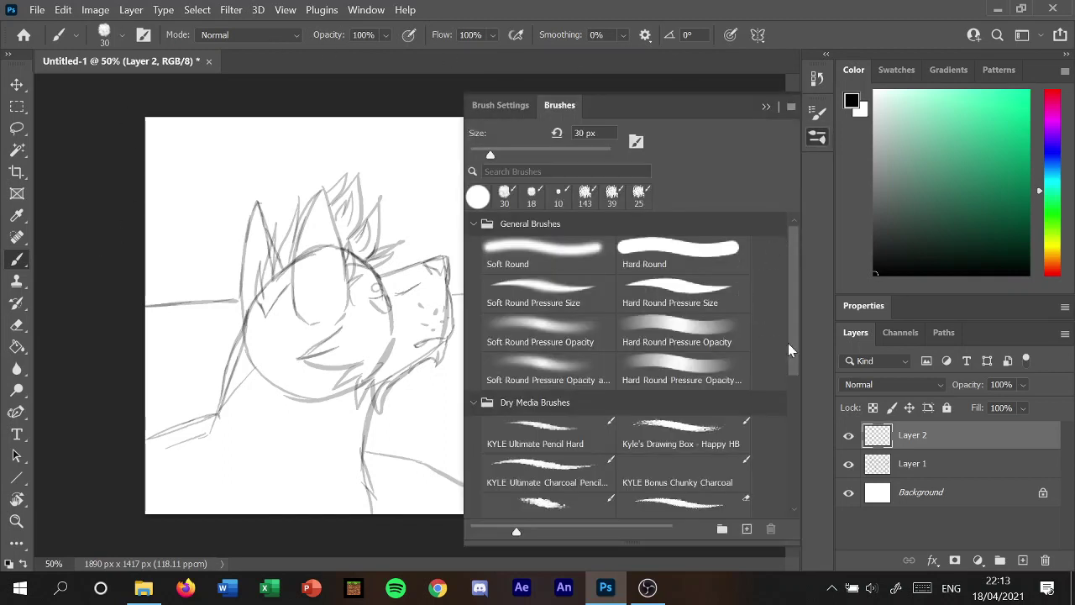
left_click_drag(788, 342, 796, 418)
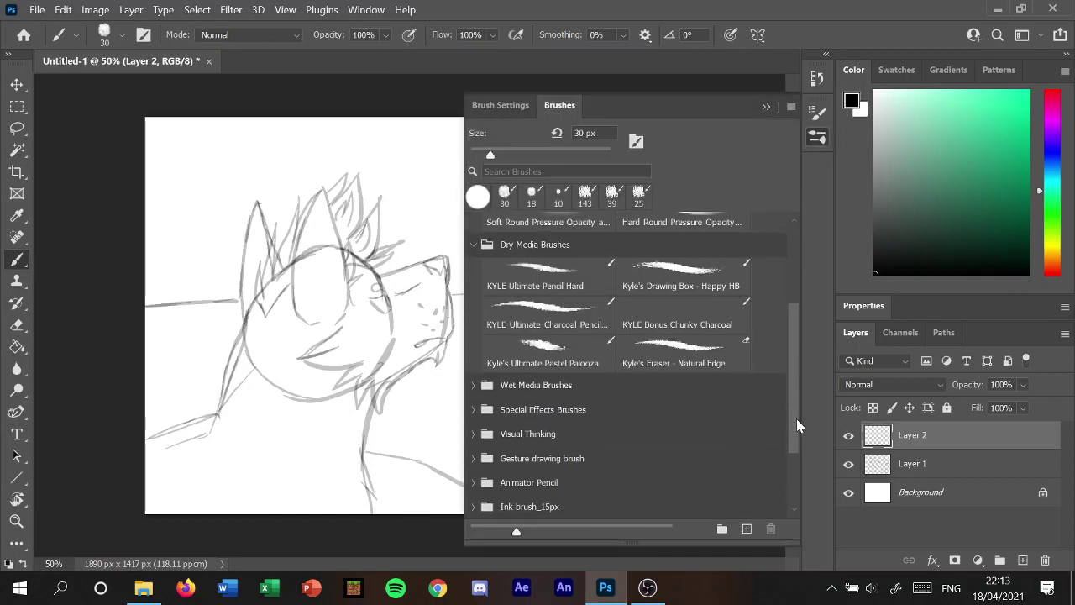
left_click(574, 287)
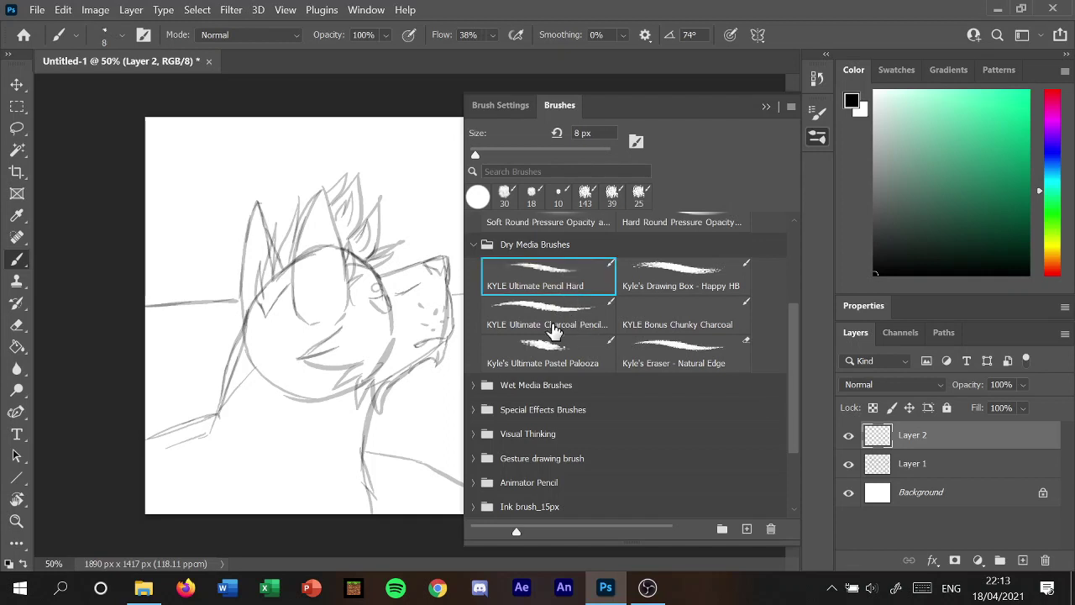
left_click(765, 106)
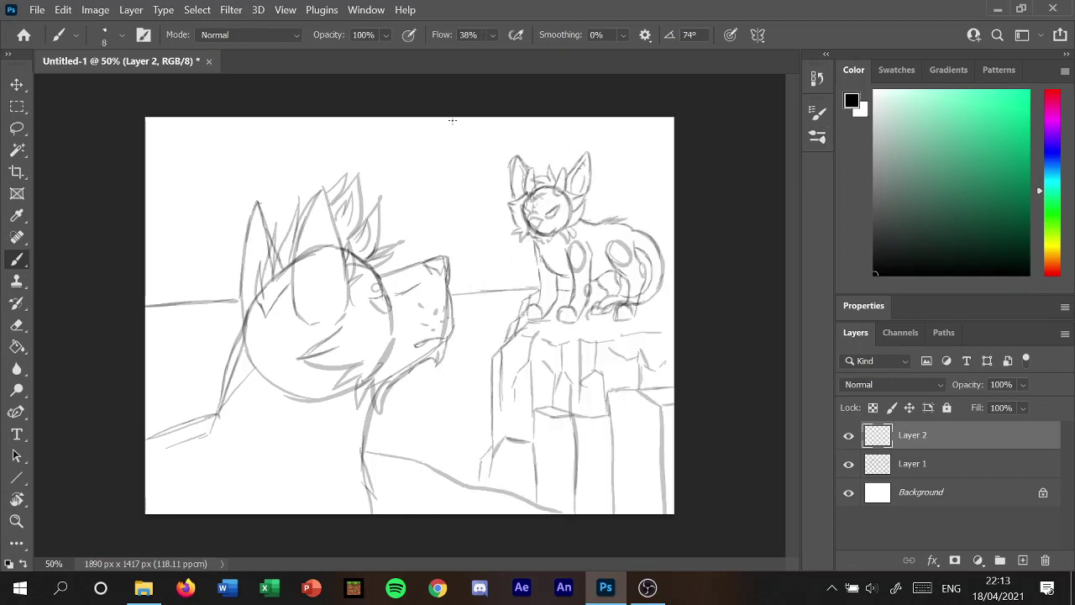
Zoom the canvas in twice with View > Zoom In, to 100%.
left_click(286, 10)
left_click(320, 125)
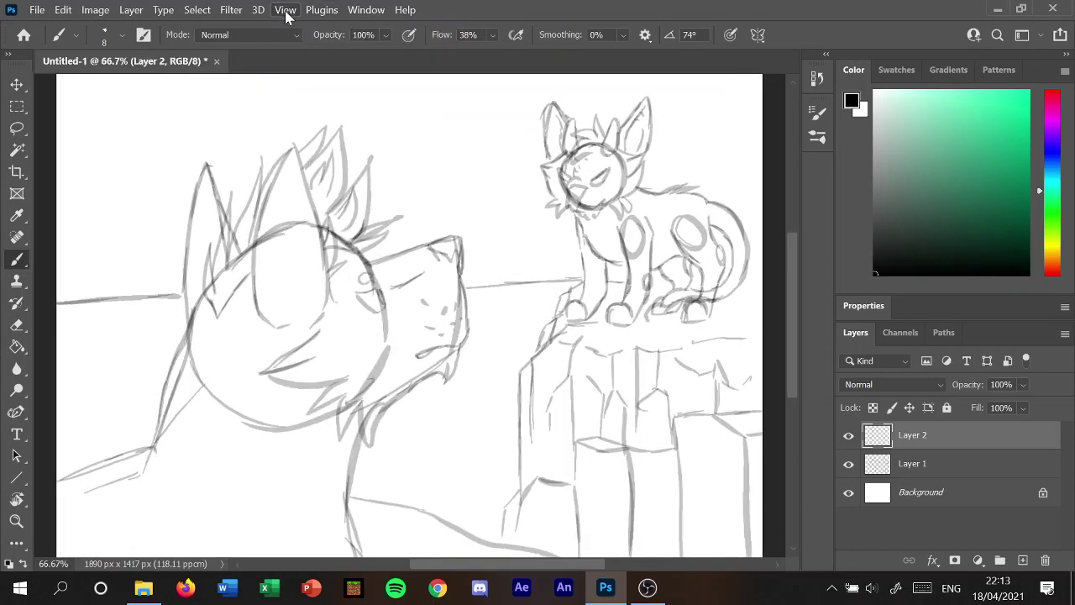
left_click(286, 10)
left_click(319, 125)
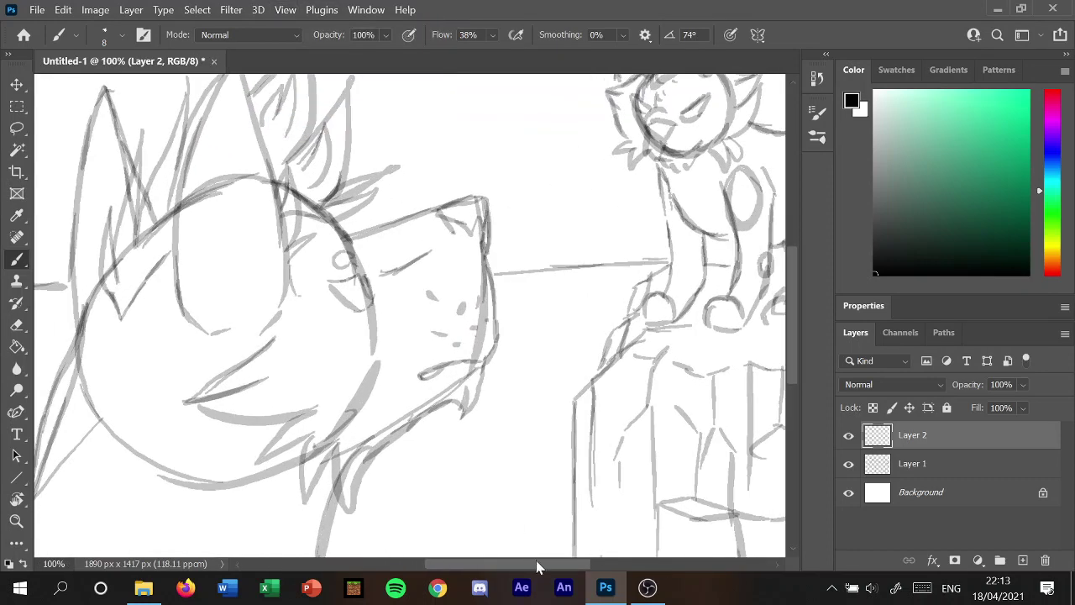
left_click_drag(538, 568, 508, 568)
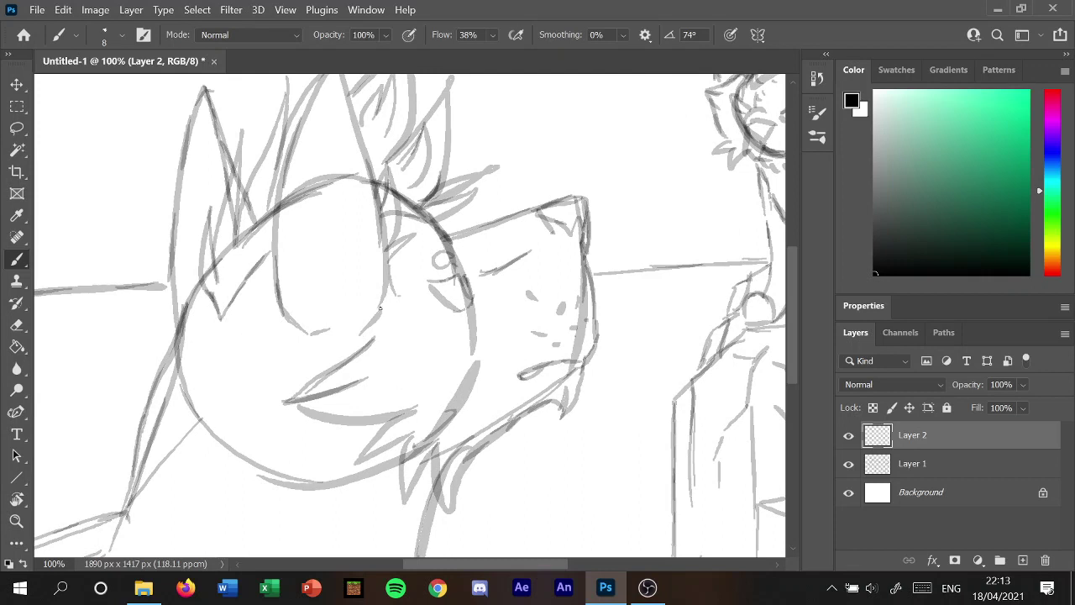
Ink the chin fur, jaw, mouth, muzzle top, nose and eye outline.
mouse_move(380, 308)
left_mouse_down()
mouse_move(360, 333)
mouse_move(372, 338)
mouse_move(286, 399)
mouse_move(369, 377)
left_mouse_up()
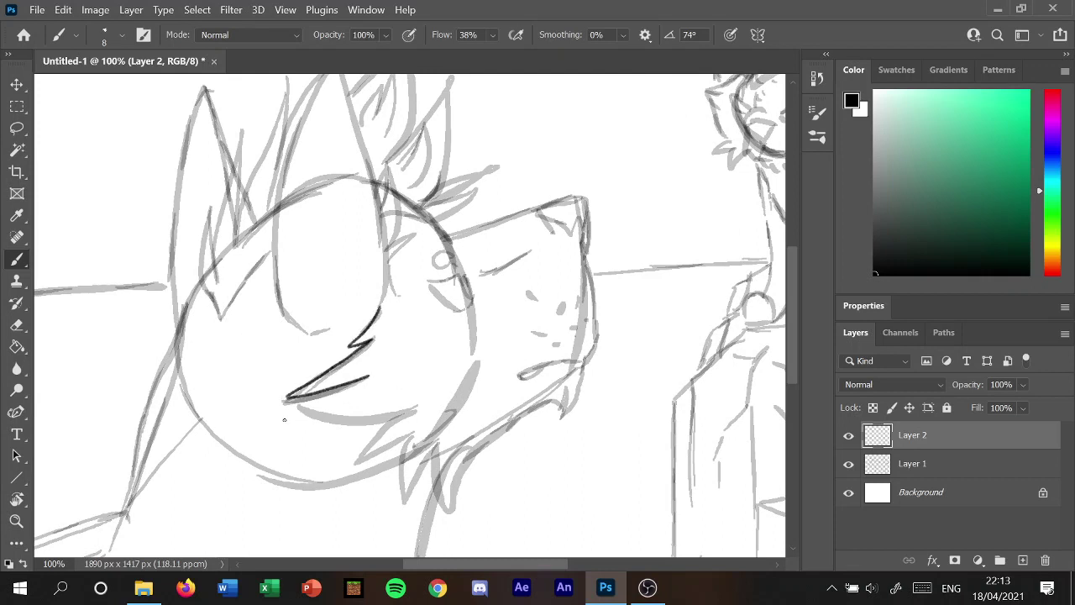
mouse_move(287, 400)
left_mouse_down()
mouse_move(314, 418)
mouse_move(406, 411)
mouse_move(398, 493)
mouse_move(435, 452)
mouse_move(446, 509)
mouse_move(452, 477)
mouse_move(454, 501)
mouse_move(476, 452)
mouse_move(560, 403)
left_mouse_up()
mouse_move(582, 362)
left_mouse_down()
mouse_move(589, 386)
mouse_move(581, 375)
mouse_move(560, 420)
left_mouse_up()
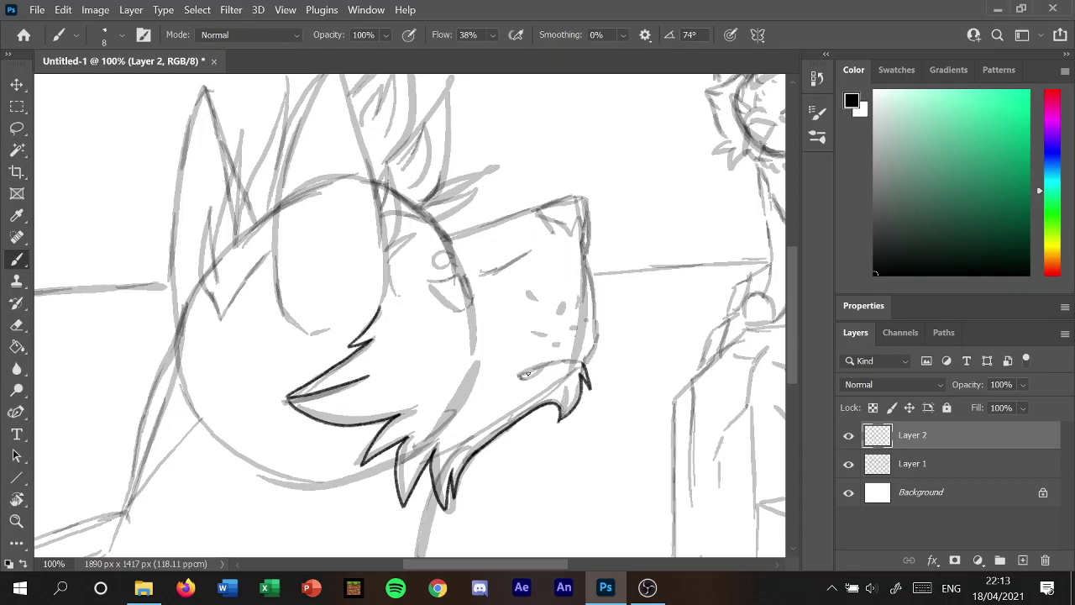
mouse_move(536, 366)
left_mouse_down()
mouse_move(508, 383)
mouse_move(586, 361)
left_mouse_up()
mouse_move(448, 237)
left_mouse_down()
mouse_move(579, 196)
mouse_move(591, 245)
left_mouse_up()
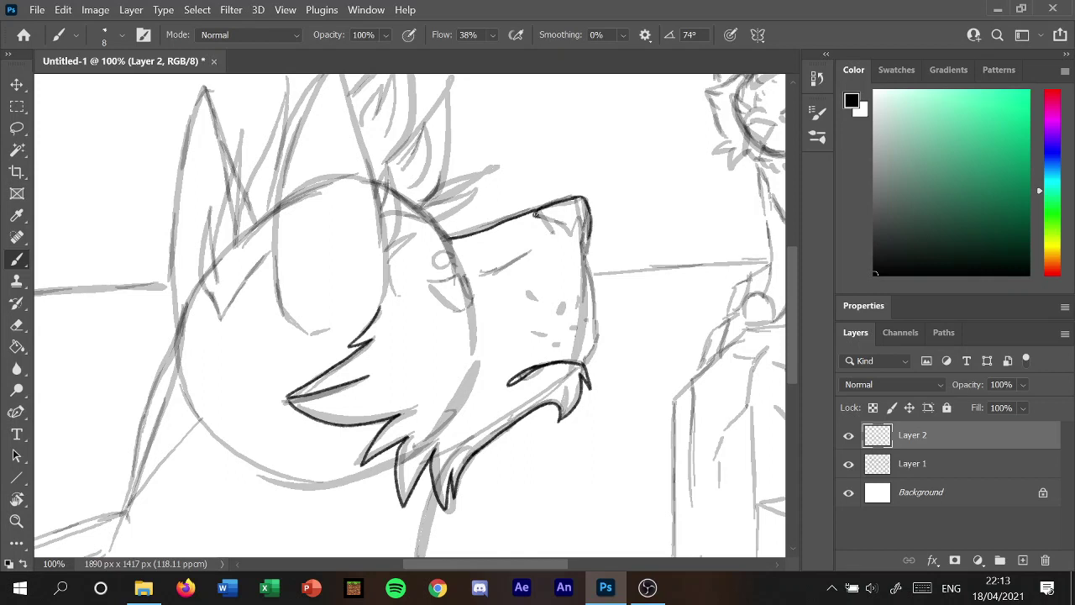
mouse_move(536, 215)
left_mouse_down()
mouse_move(576, 233)
mouse_move(579, 218)
mouse_move(588, 246)
mouse_move(579, 363)
left_mouse_up()
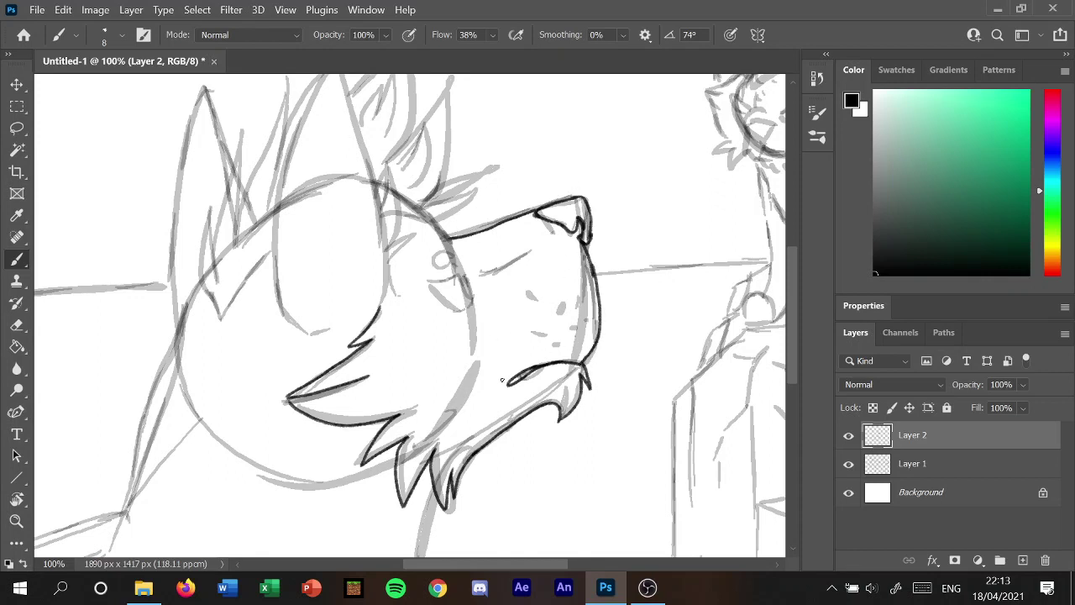
left_click_drag(499, 382, 496, 395)
mouse_move(426, 280)
left_mouse_down()
mouse_move(467, 277)
mouse_move(450, 306)
mouse_move(473, 301)
mouse_move(467, 277)
mouse_move(471, 300)
mouse_move(468, 277)
mouse_move(439, 296)
mouse_move(441, 250)
mouse_move(454, 266)
mouse_move(462, 259)
mouse_move(436, 244)
left_mouse_up()
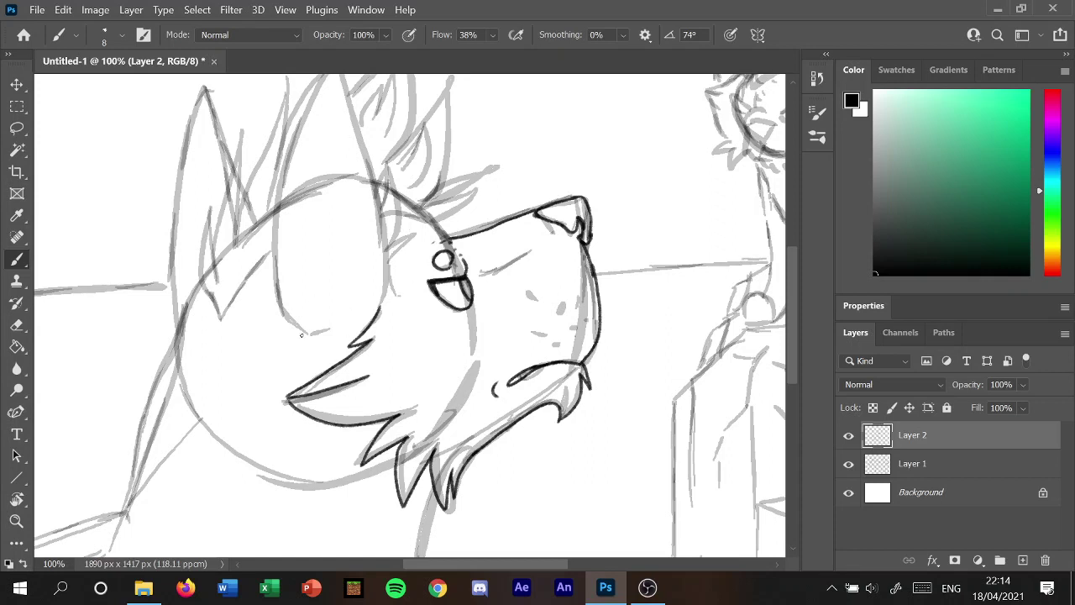
Ink the ear outline, fur tufts inside the ear and long fur spikes on the left.
mouse_move(285, 322)
left_mouse_down()
mouse_move(267, 287)
mouse_move(282, 299)
mouse_move(270, 238)
left_mouse_up()
scroll(796, 264, "up", 1)
scroll(795, 264, "up", 3)
mouse_move(280, 352)
left_mouse_down()
mouse_move(277, 281)
mouse_move(311, 189)
mouse_move(344, 157)
mouse_move(398, 365)
mouse_move(383, 388)
left_mouse_up()
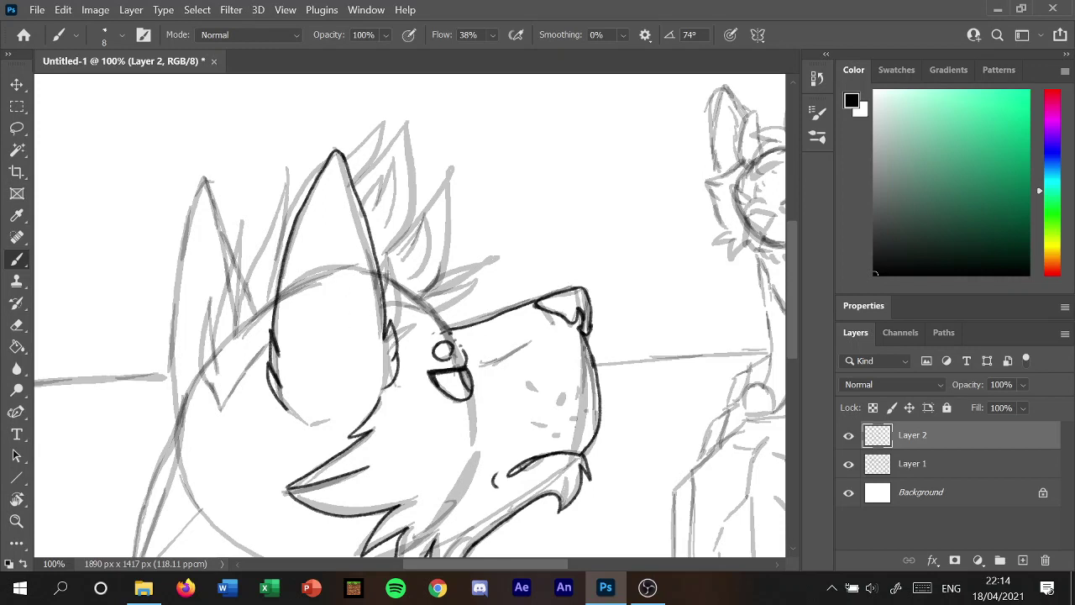
mouse_move(381, 284)
left_mouse_down()
mouse_move(388, 252)
mouse_move(389, 311)
mouse_move(413, 303)
mouse_move(393, 314)
mouse_move(396, 337)
left_mouse_up()
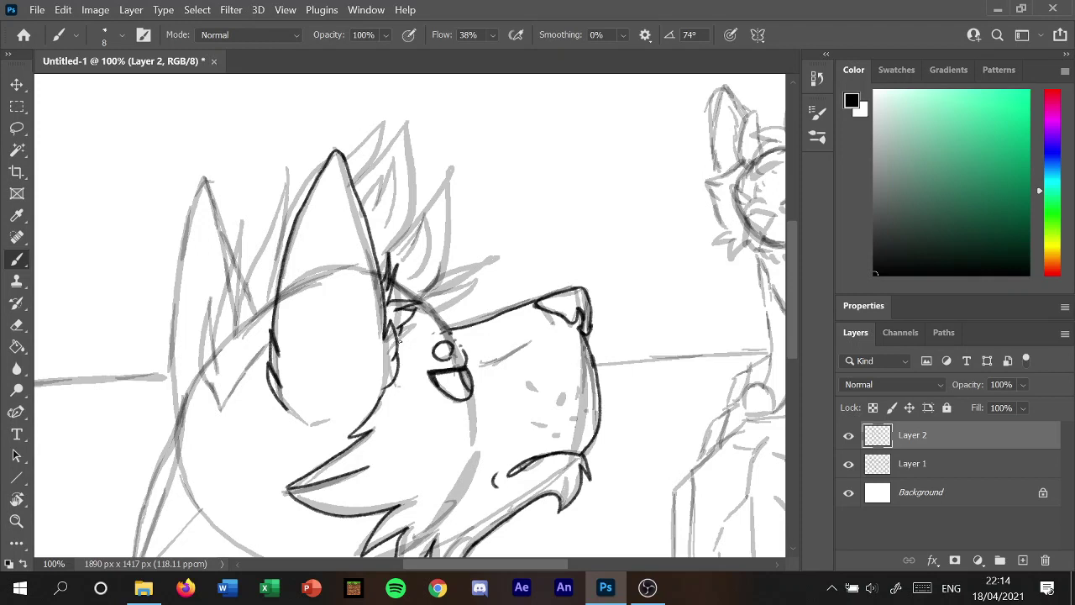
mouse_move(301, 376)
left_mouse_down()
mouse_move(294, 329)
mouse_move(290, 348)
left_mouse_up()
left_click_drag(299, 299, 303, 338)
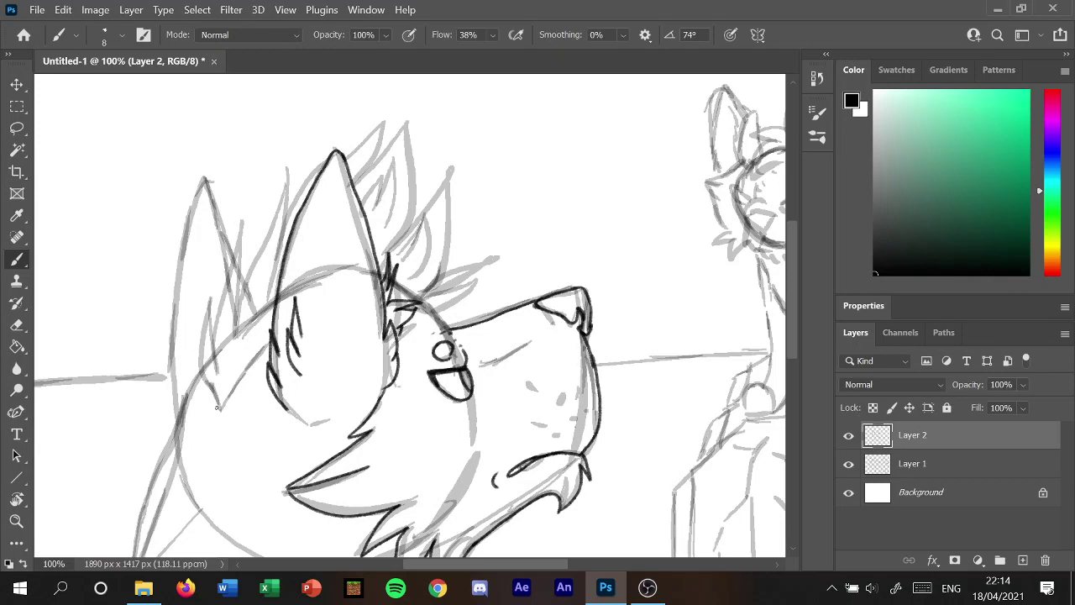
mouse_move(219, 407)
left_mouse_down()
mouse_move(208, 296)
mouse_move(217, 366)
mouse_move(212, 336)
mouse_move(242, 217)
left_mouse_up()
mouse_move(235, 307)
left_mouse_down()
mouse_move(243, 219)
mouse_move(245, 262)
mouse_move(290, 148)
left_mouse_up()
mouse_move(290, 149)
left_mouse_down()
mouse_move(274, 251)
mouse_move(292, 197)
mouse_move(383, 114)
mouse_move(360, 178)
mouse_move(405, 113)
mouse_move(395, 232)
mouse_move(450, 172)
mouse_move(430, 294)
mouse_move(491, 275)
mouse_move(447, 298)
mouse_move(481, 301)
mouse_move(445, 328)
left_mouse_up()
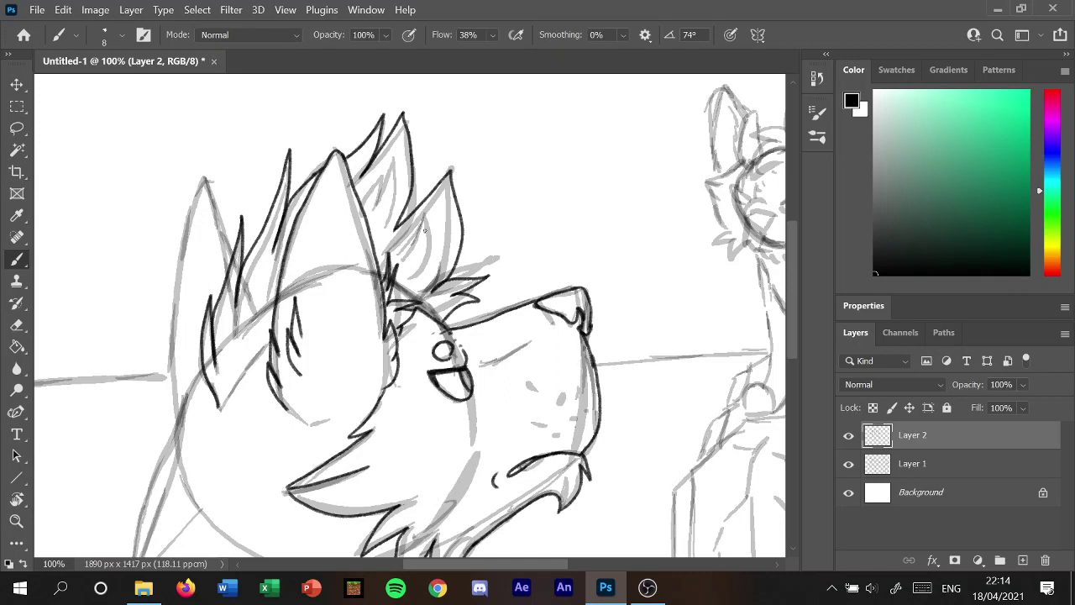
Ink inner-ear lines, short ear fur strokes, the left cheek line and a muzzle line.
mouse_move(403, 252)
left_mouse_down()
mouse_move(431, 217)
mouse_move(428, 269)
left_mouse_up()
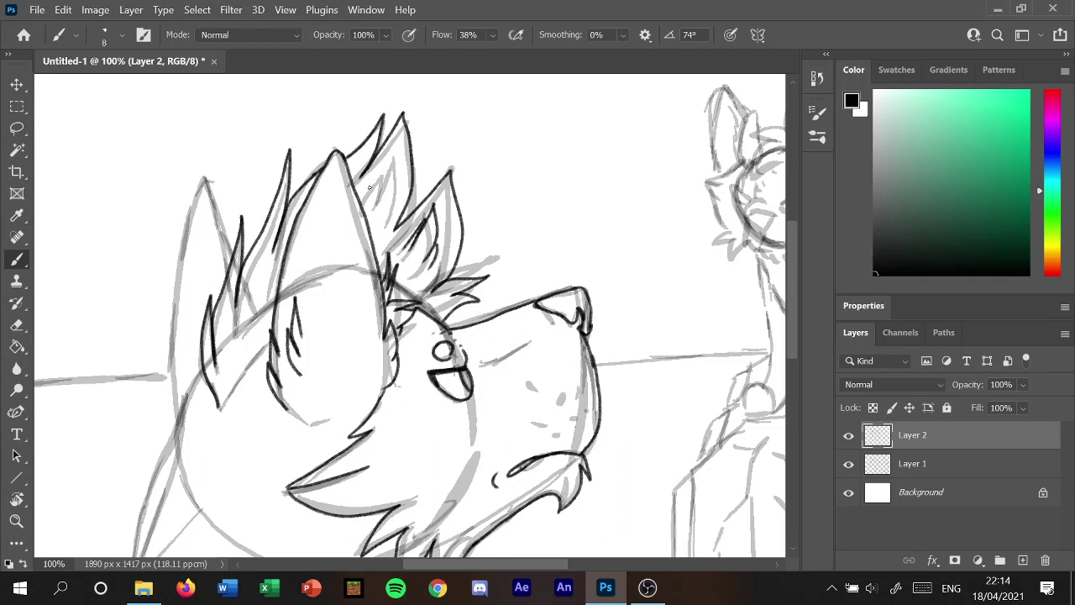
left_click_drag(379, 173, 372, 207)
left_click_drag(393, 160, 388, 231)
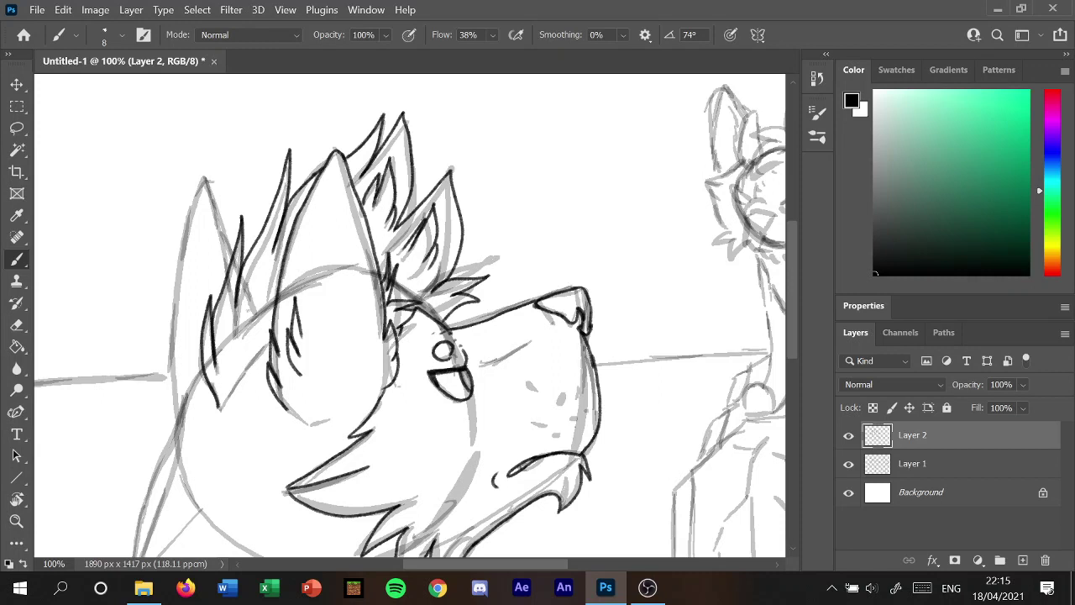
mouse_move(254, 260)
left_mouse_down()
mouse_move(243, 316)
mouse_move(251, 306)
left_mouse_up()
left_click_drag(270, 240, 254, 278)
left_click_drag(272, 239, 263, 289)
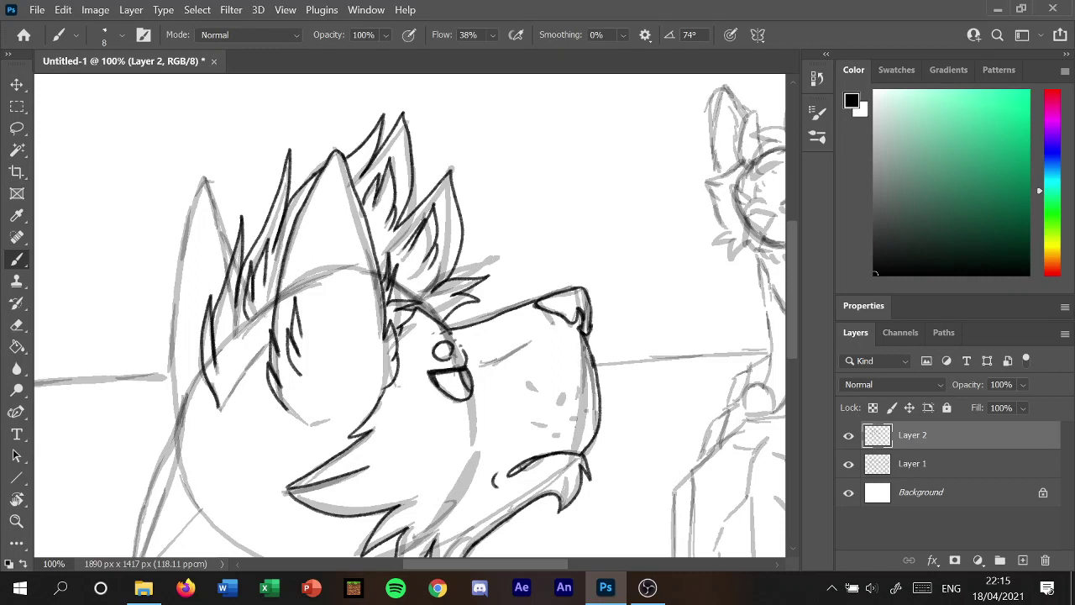
left_click_drag(219, 407, 269, 346)
left_click_drag(484, 364, 530, 344)
Ink a line below the mouth and the wolf's face outline down the left side.
scroll(778, 265, "down", 2)
scroll(470, 384, "down", 1)
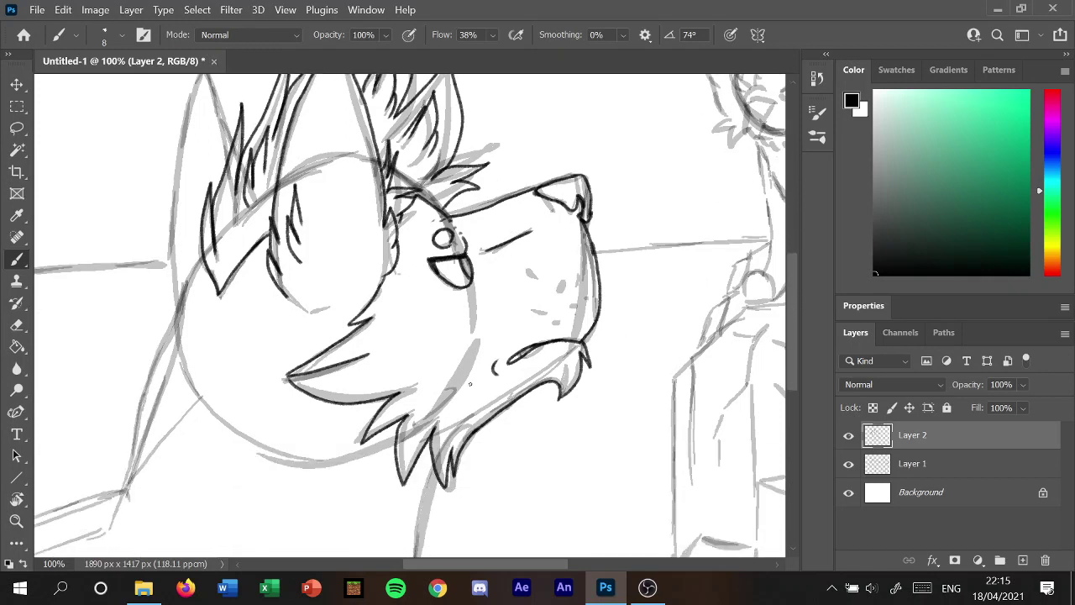
left_click_drag(473, 287, 475, 321)
left_click_drag(538, 566, 488, 565)
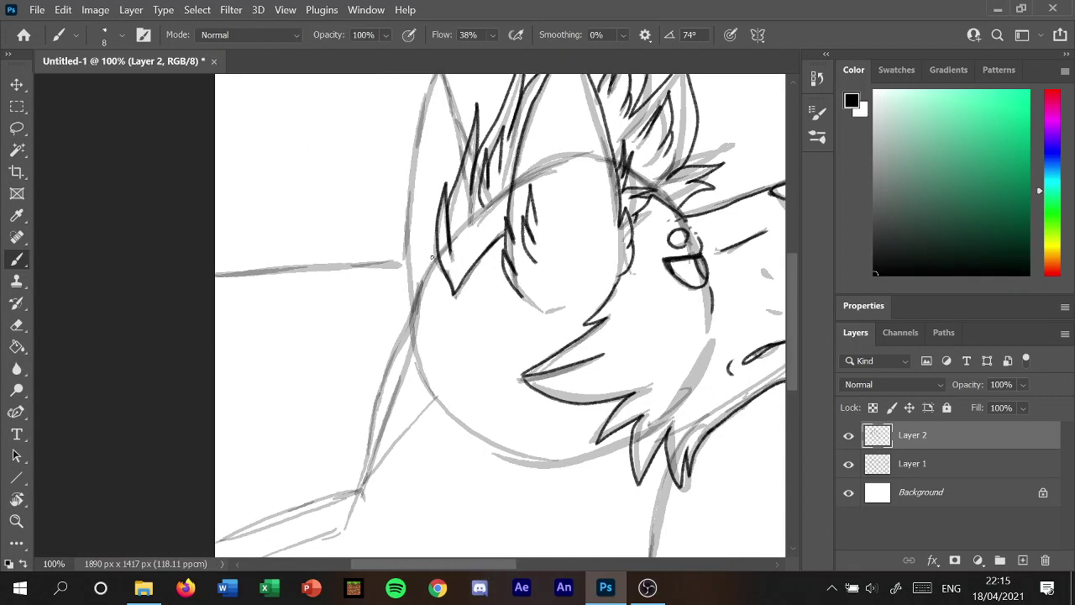
left_click_drag(432, 257, 405, 301)
mouse_move(360, 485)
left_mouse_down()
mouse_move(424, 267)
mouse_move(389, 361)
left_mouse_up()
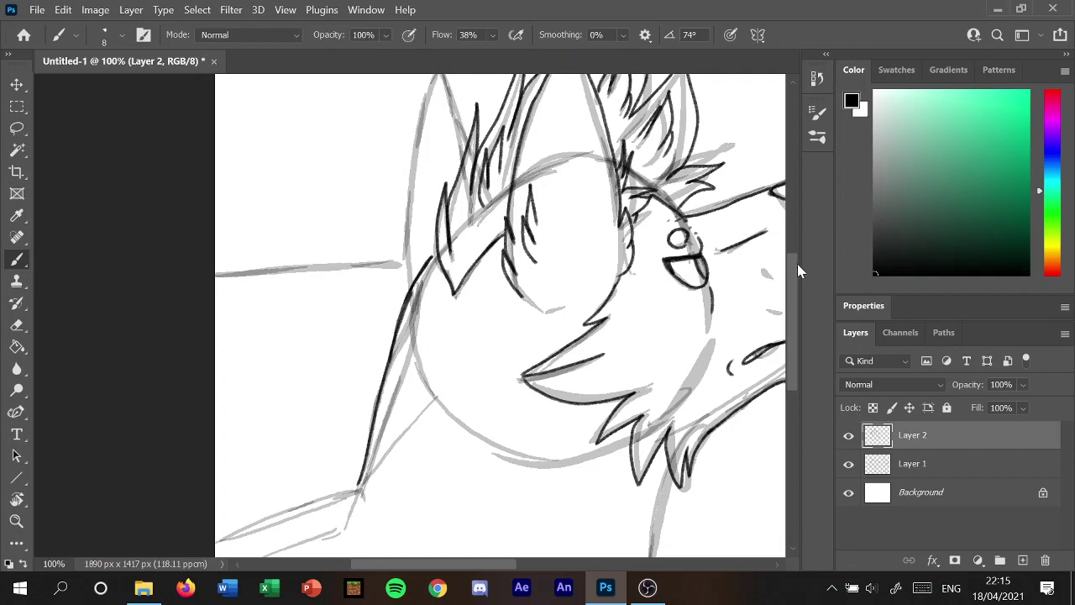
left_click_drag(799, 270, 793, 328)
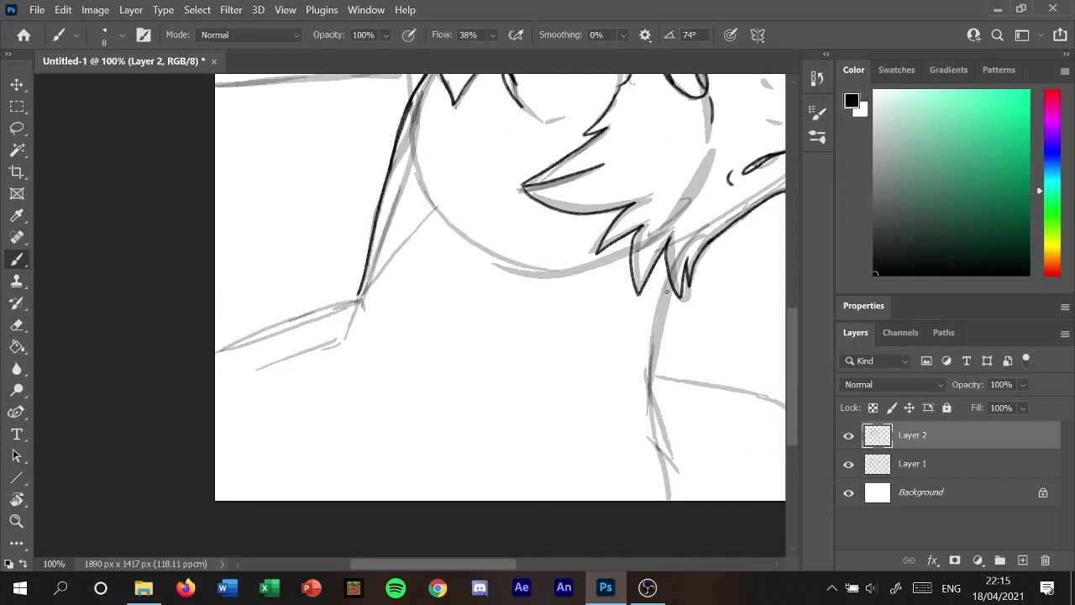
Ink the neck, front of chest, shoulder line, chest curve and left hair spikes.
mouse_move(672, 288)
left_mouse_down()
mouse_move(658, 382)
mouse_move(677, 433)
mouse_move(671, 515)
left_mouse_up()
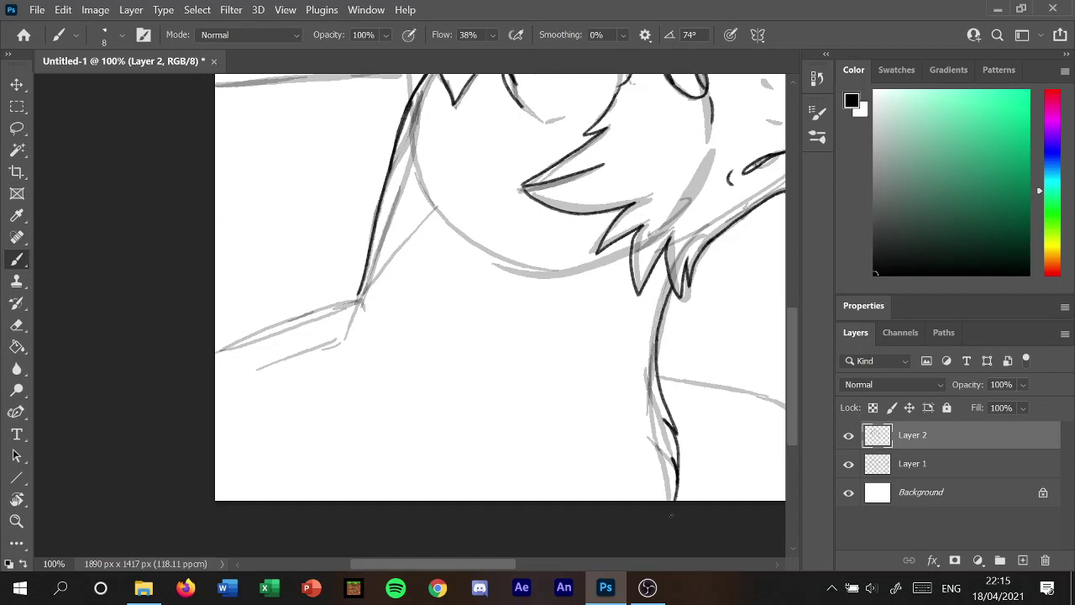
mouse_move(632, 234)
left_mouse_down()
mouse_move(606, 260)
mouse_move(591, 400)
mouse_move(608, 407)
mouse_move(625, 501)
left_mouse_up()
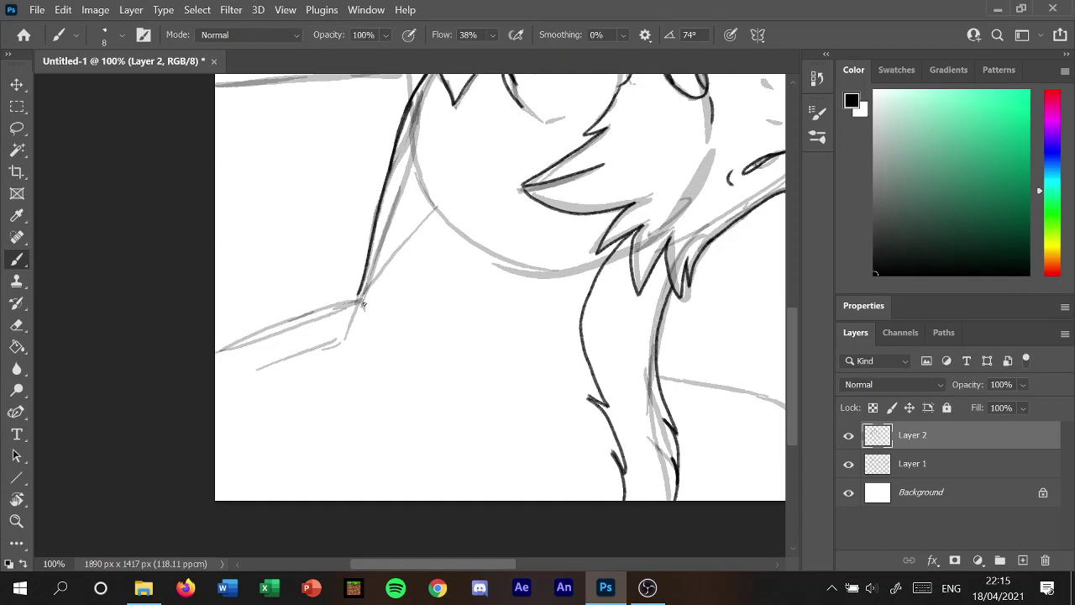
mouse_move(388, 305)
left_mouse_down()
mouse_move(353, 295)
mouse_move(218, 331)
left_mouse_up()
left_click_drag(435, 326, 547, 374)
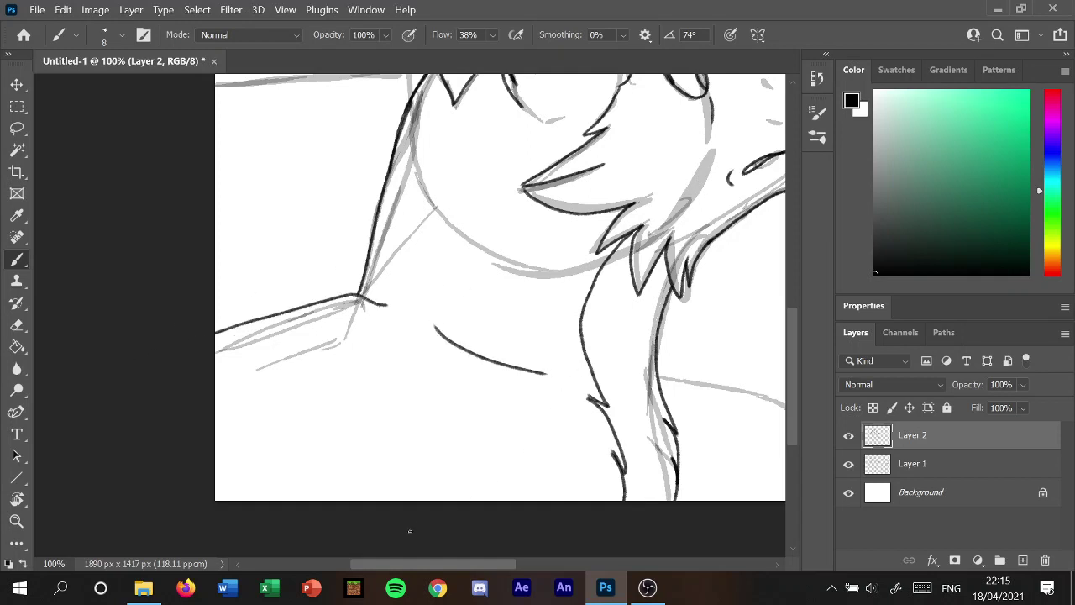
mouse_move(792, 336)
left_mouse_down()
mouse_move(796, 272)
mouse_move(782, 244)
left_mouse_up()
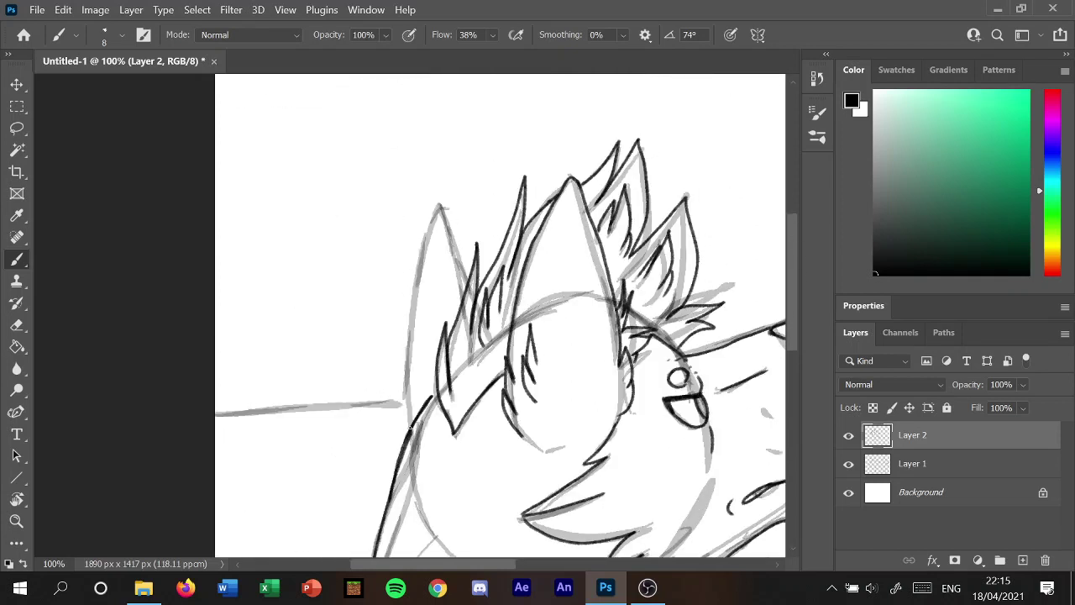
mouse_move(411, 427)
left_mouse_down()
mouse_move(397, 375)
mouse_move(410, 402)
mouse_move(405, 328)
mouse_move(430, 229)
mouse_move(463, 271)
left_mouse_up()
left_click_drag(450, 228, 469, 291)
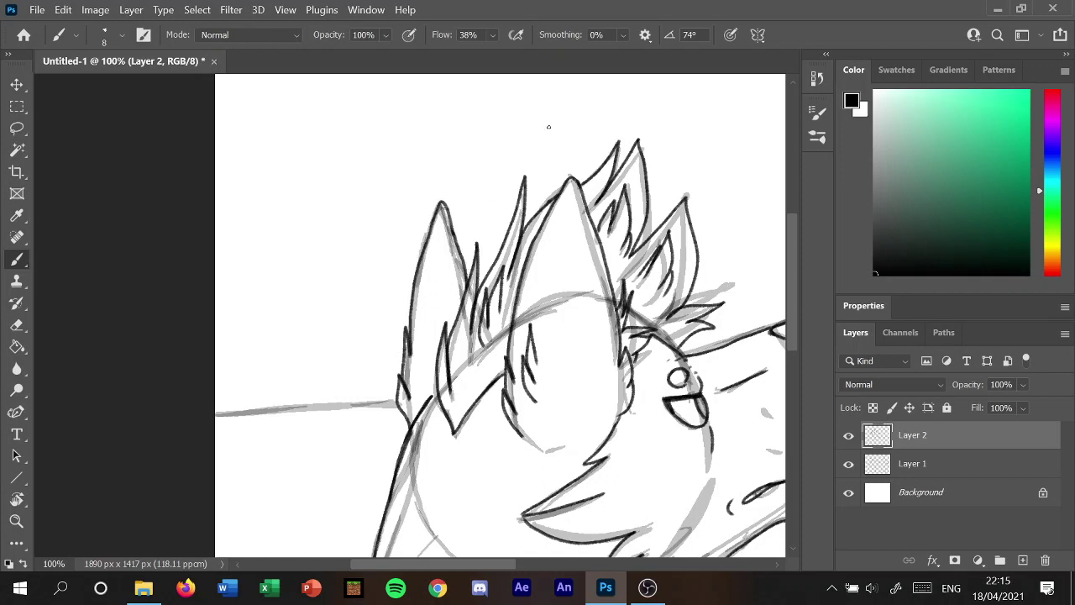
scroll(511, 552, "right", 1)
Zoom in to 200% and ink the eye as a closed almond shape.
scroll(521, 564, "right", 5)
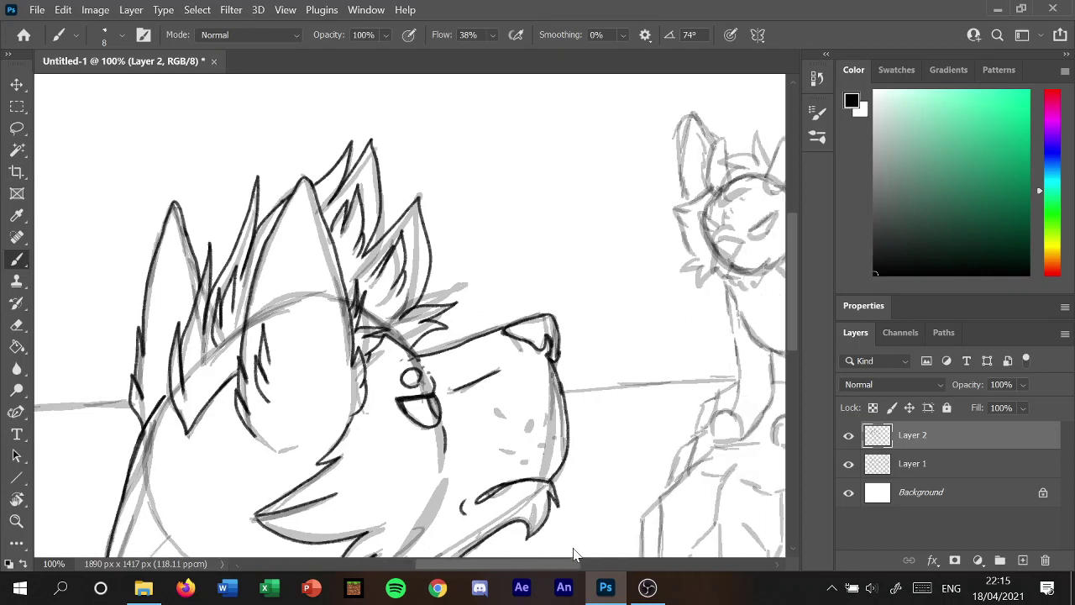
scroll(571, 480, "right", 5)
scroll(646, 495, "right", 2)
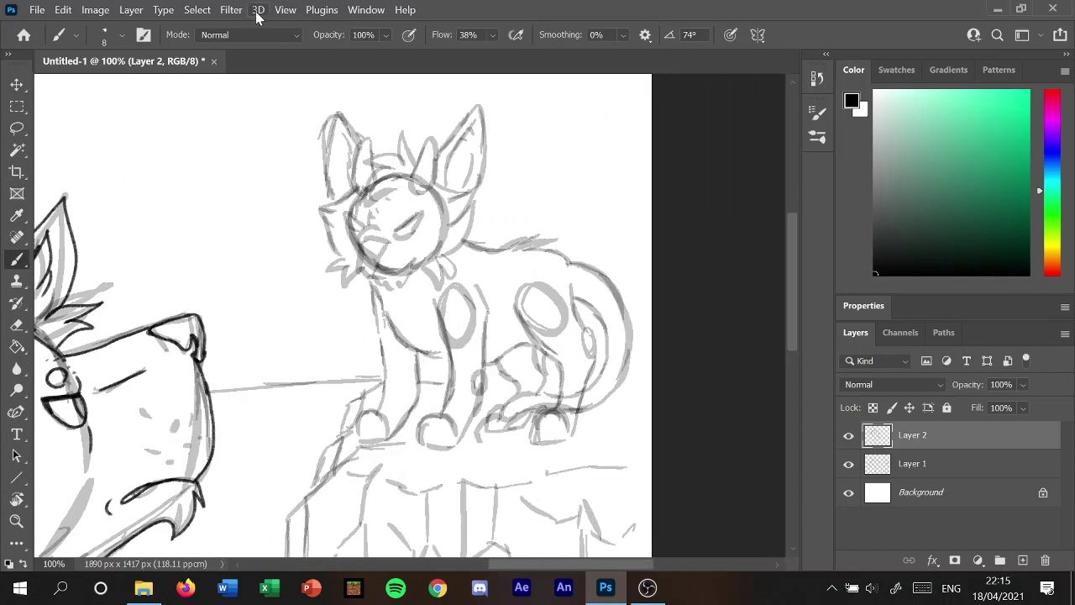
left_click(285, 10)
left_click(311, 126)
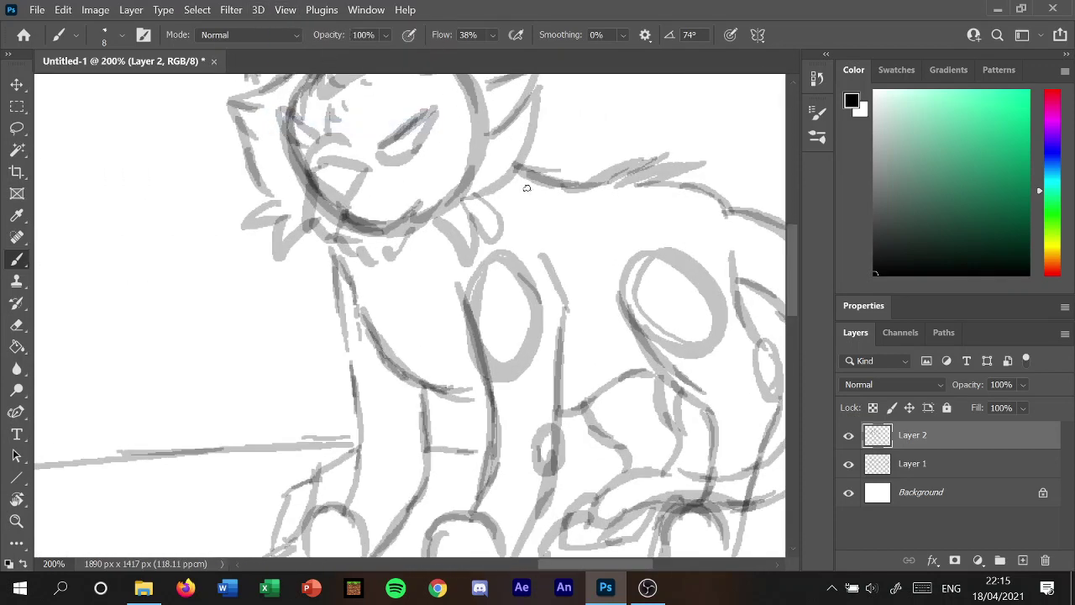
scroll(794, 235, "up", 1)
scroll(800, 225, "up", 4)
scroll(804, 213, "up", 1)
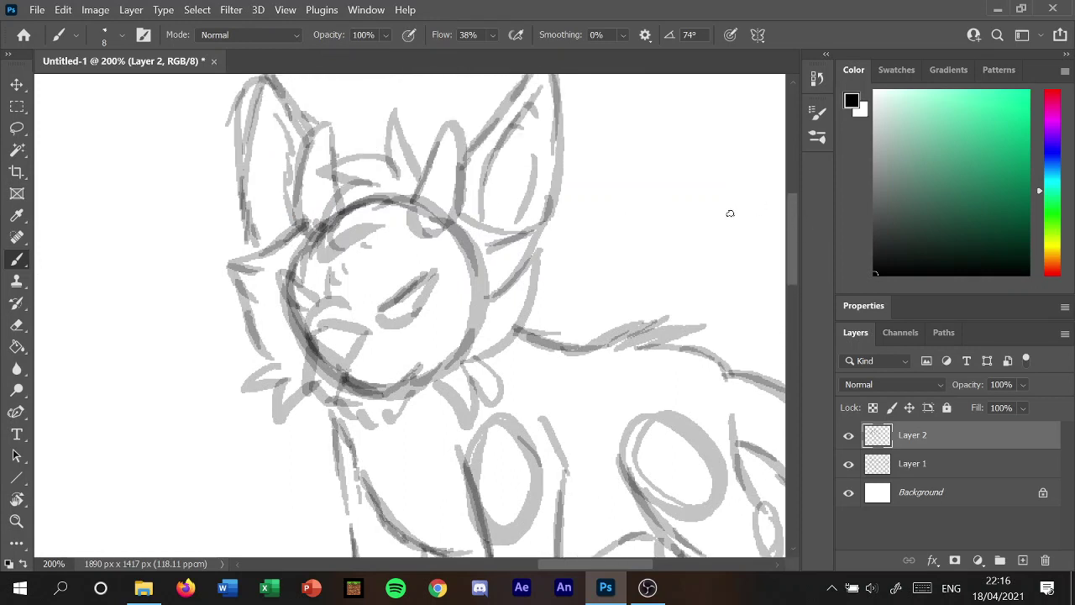
left_click_drag(392, 300, 436, 271)
mouse_move(378, 311)
left_mouse_down()
mouse_move(429, 285)
mouse_move(435, 271)
mouse_move(401, 309)
mouse_move(399, 284)
mouse_move(426, 268)
mouse_move(383, 280)
mouse_move(431, 256)
mouse_move(392, 279)
left_mouse_up()
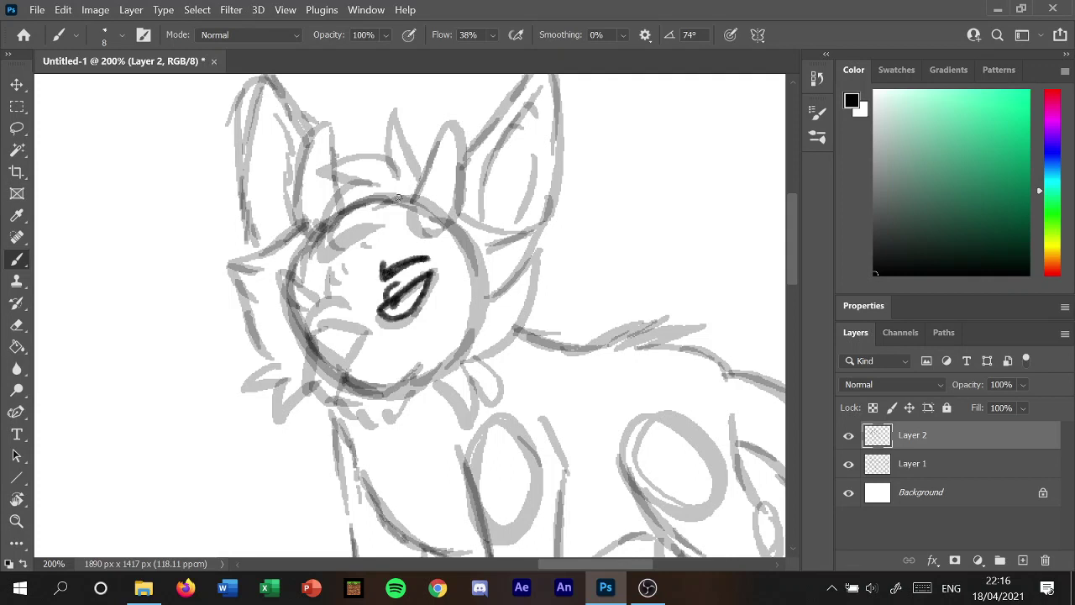
Ink the mouth, nose and muzzle outline, neck fur tufts and the right cheek to the jaw.
mouse_move(317, 335)
left_mouse_down()
mouse_move(366, 333)
mouse_move(340, 368)
mouse_move(325, 347)
left_mouse_up()
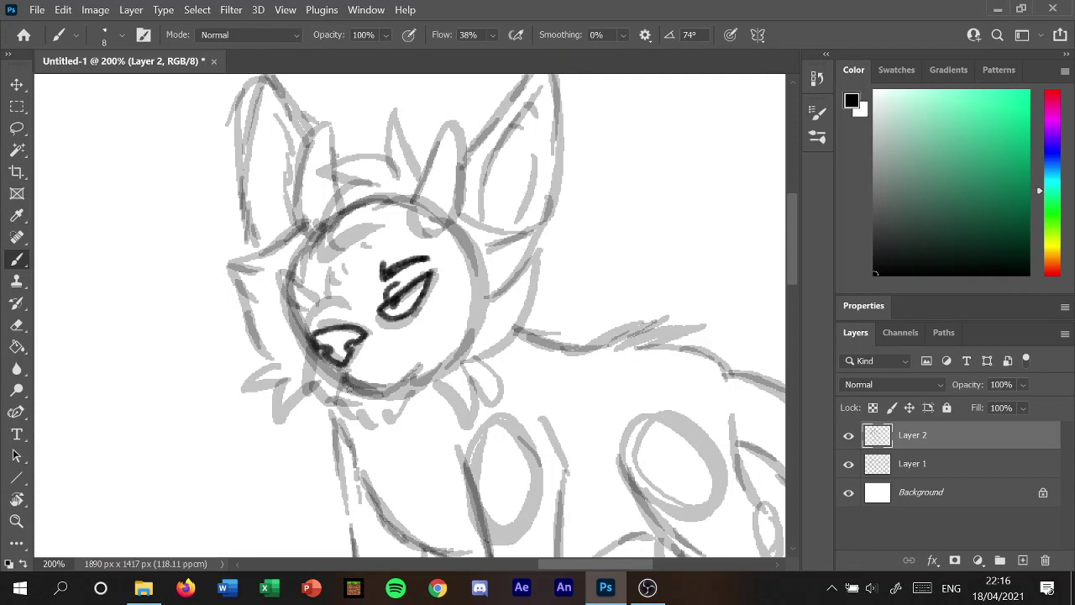
mouse_move(311, 341)
left_mouse_down()
mouse_move(343, 375)
mouse_move(337, 384)
mouse_move(368, 390)
mouse_move(391, 388)
mouse_move(431, 356)
mouse_move(339, 408)
mouse_move(356, 425)
mouse_move(375, 425)
mouse_move(427, 380)
mouse_move(404, 400)
mouse_move(451, 378)
mouse_move(479, 409)
left_mouse_up()
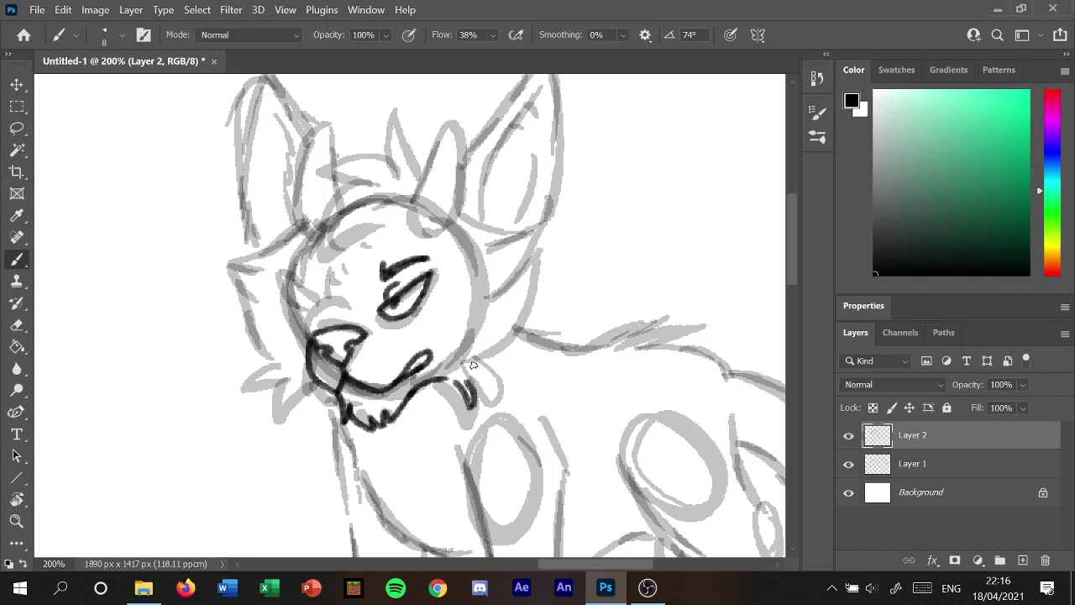
mouse_move(467, 363)
left_mouse_down()
mouse_move(495, 395)
mouse_move(483, 394)
left_mouse_up()
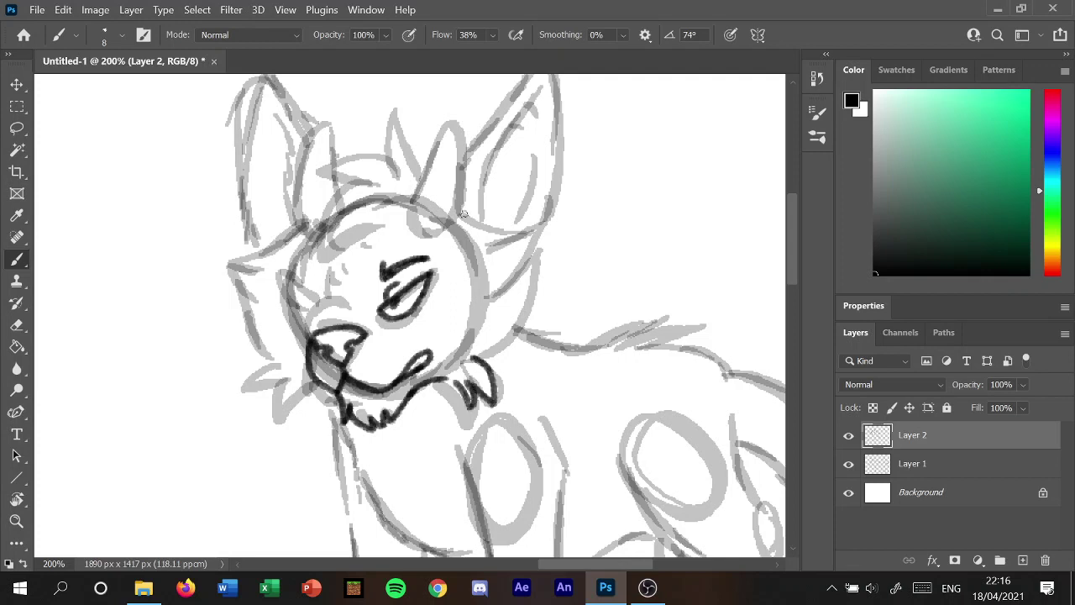
mouse_move(458, 215)
left_mouse_down()
mouse_move(529, 220)
mouse_move(482, 244)
mouse_move(542, 212)
mouse_move(487, 306)
left_mouse_up()
left_click_drag(534, 254, 486, 350)
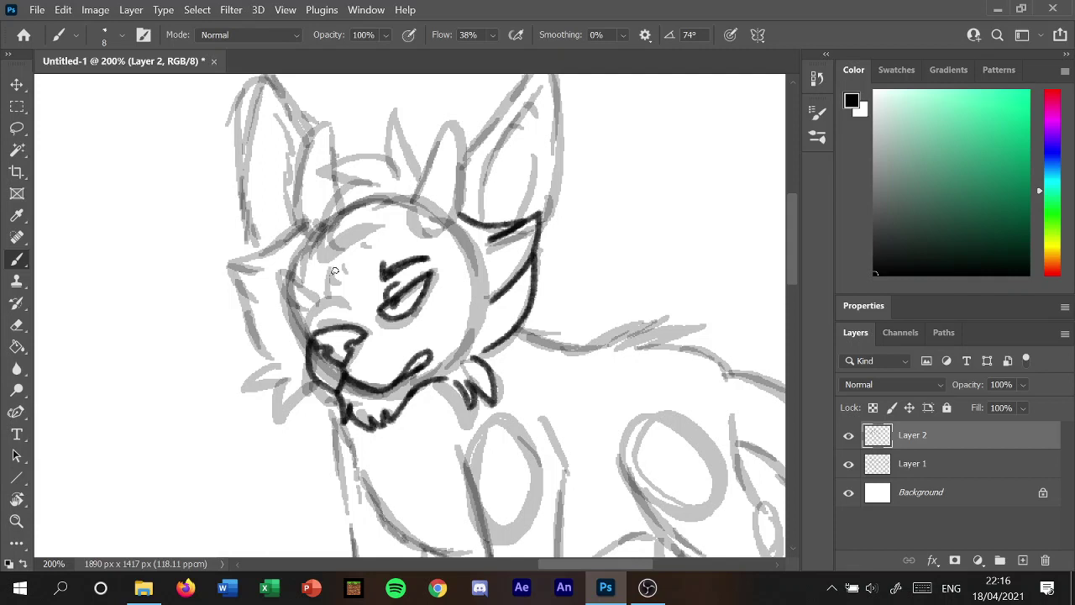
left_click_drag(334, 264, 306, 339)
Ink the wolf's left eye, left cheek fur contours and right side of the face.
mouse_move(324, 294)
left_mouse_down()
mouse_move(296, 276)
mouse_move(312, 308)
mouse_move(329, 279)
mouse_move(299, 261)
mouse_move(331, 265)
left_mouse_up()
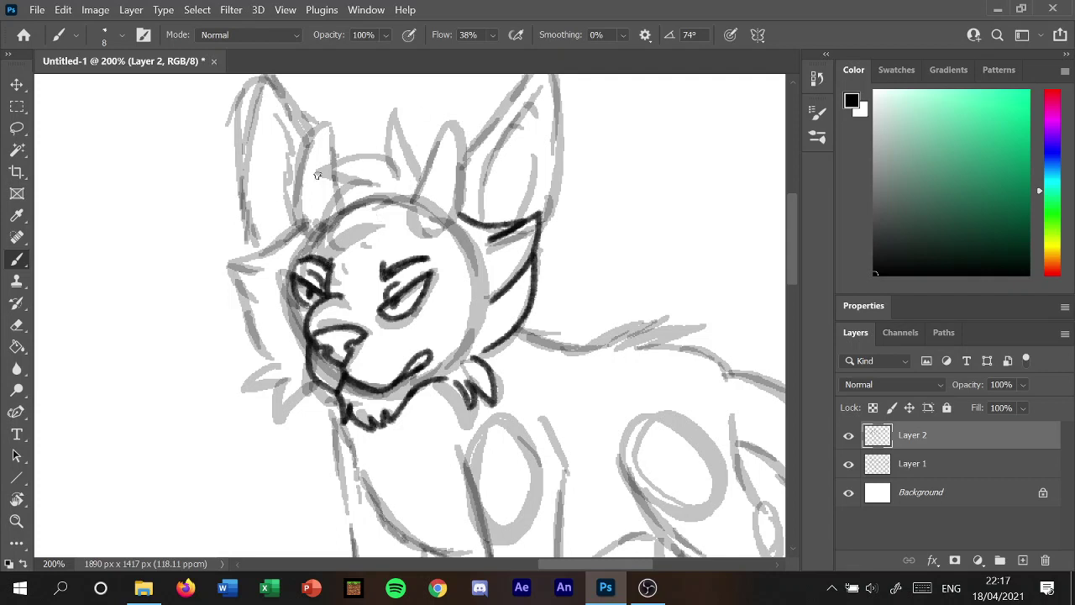
mouse_move(301, 217)
left_mouse_down()
mouse_move(242, 259)
mouse_move(253, 305)
mouse_move(276, 329)
left_mouse_up()
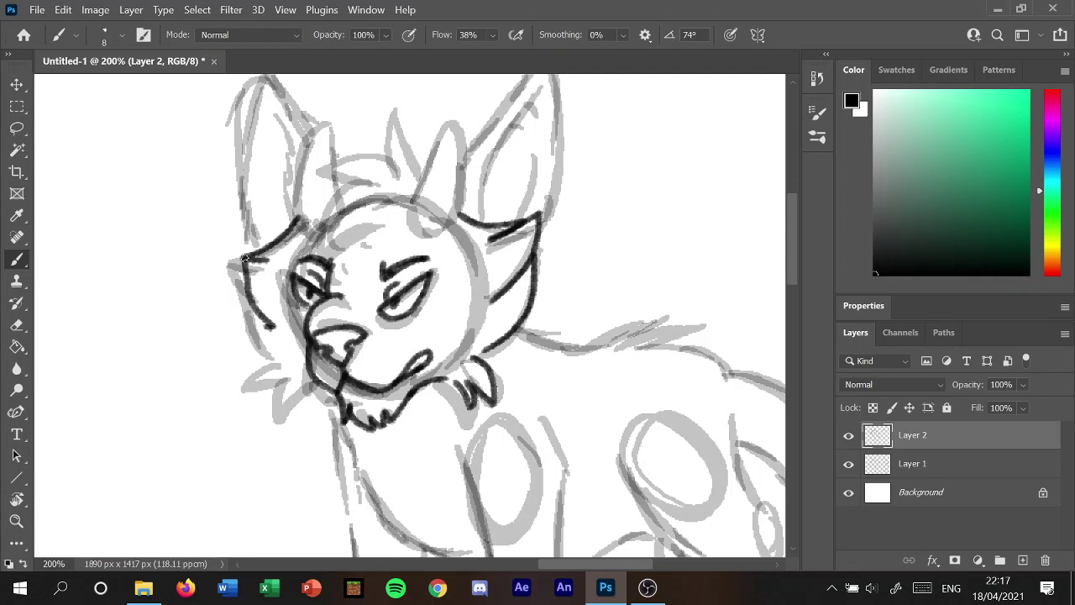
left_click_drag(245, 258, 278, 328)
mouse_move(248, 293)
left_mouse_down()
mouse_move(252, 335)
mouse_move(284, 378)
mouse_move(245, 393)
mouse_move(298, 383)
mouse_move(324, 395)
left_mouse_up()
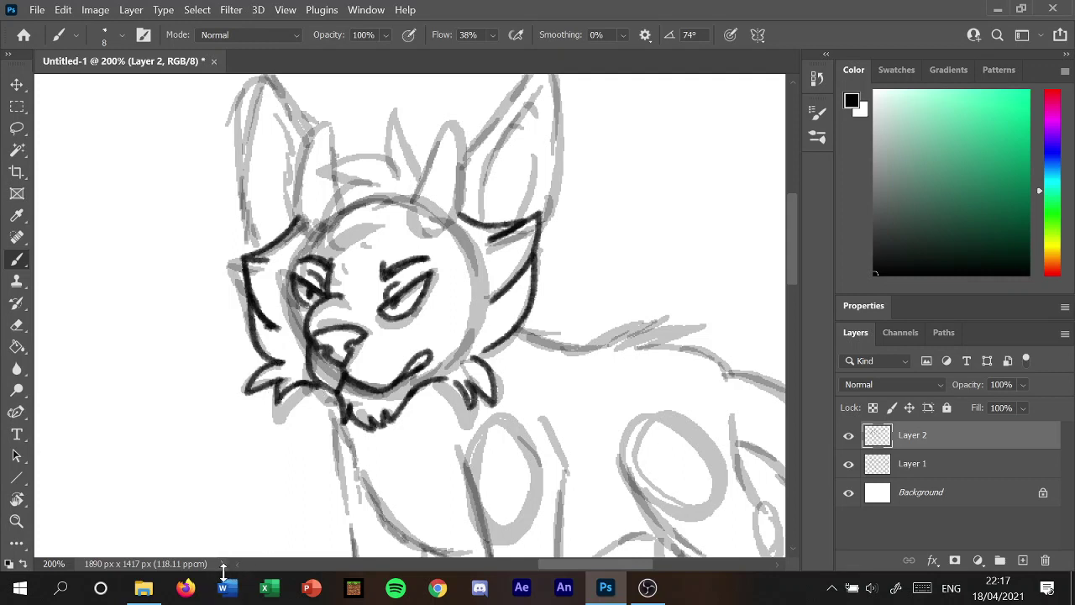
left_click_drag(283, 260, 289, 329)
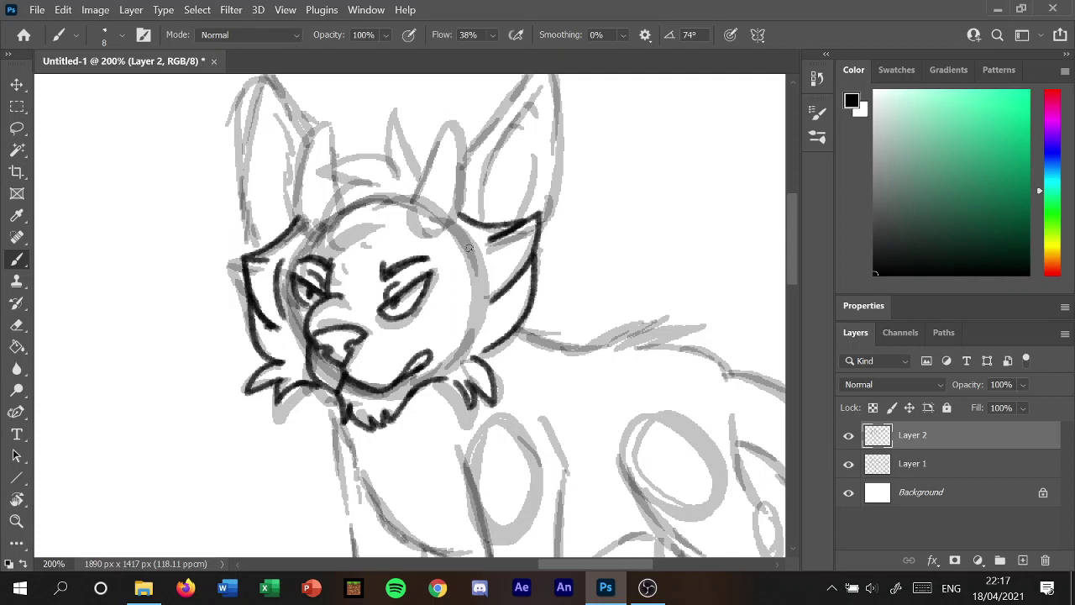
mouse_move(462, 240)
left_mouse_down()
mouse_move(482, 285)
mouse_move(464, 351)
left_mouse_up()
Ink the spiky forehead hair tufts and the horn on the left of the head.
mouse_move(421, 172)
left_mouse_down()
mouse_move(415, 106)
mouse_move(396, 159)
mouse_move(385, 143)
mouse_move(335, 128)
left_mouse_up()
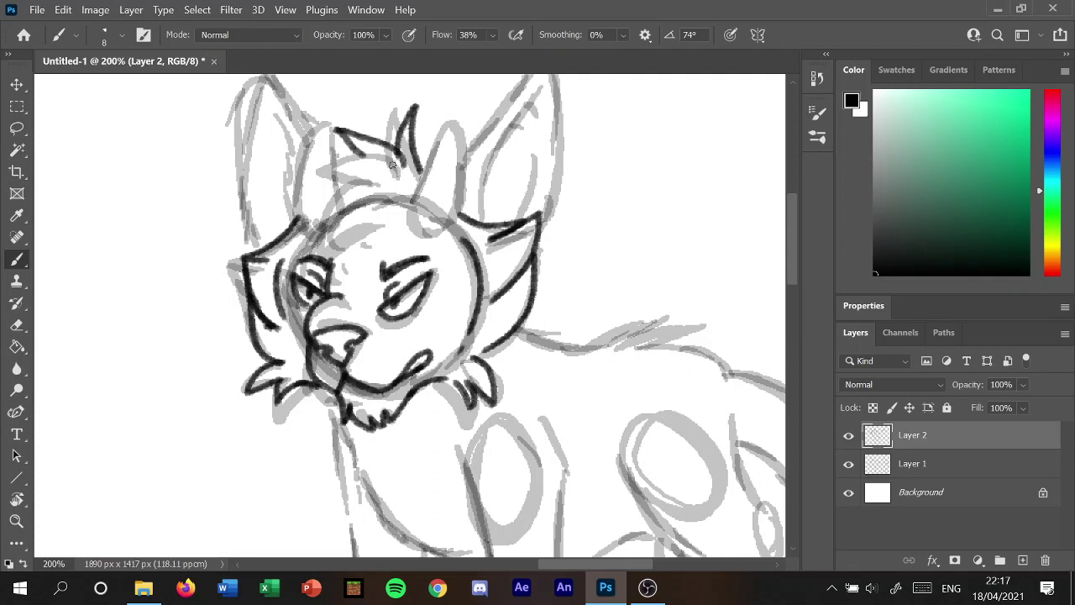
left_click_drag(394, 156, 300, 191)
left_click_drag(378, 173, 346, 184)
mouse_move(353, 178)
left_mouse_down()
mouse_move(323, 220)
mouse_move(343, 290)
mouse_move(413, 199)
mouse_move(448, 117)
mouse_move(466, 147)
mouse_move(461, 224)
mouse_move(458, 211)
left_mouse_up()
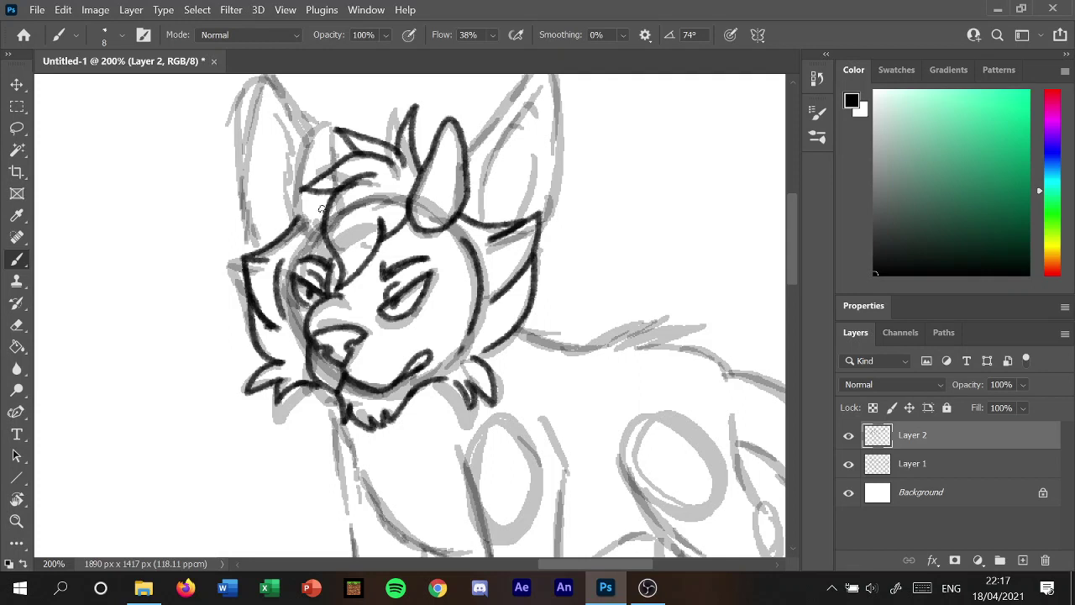
mouse_move(319, 221)
left_mouse_down()
mouse_move(289, 194)
mouse_move(309, 128)
mouse_move(336, 167)
left_mouse_up()
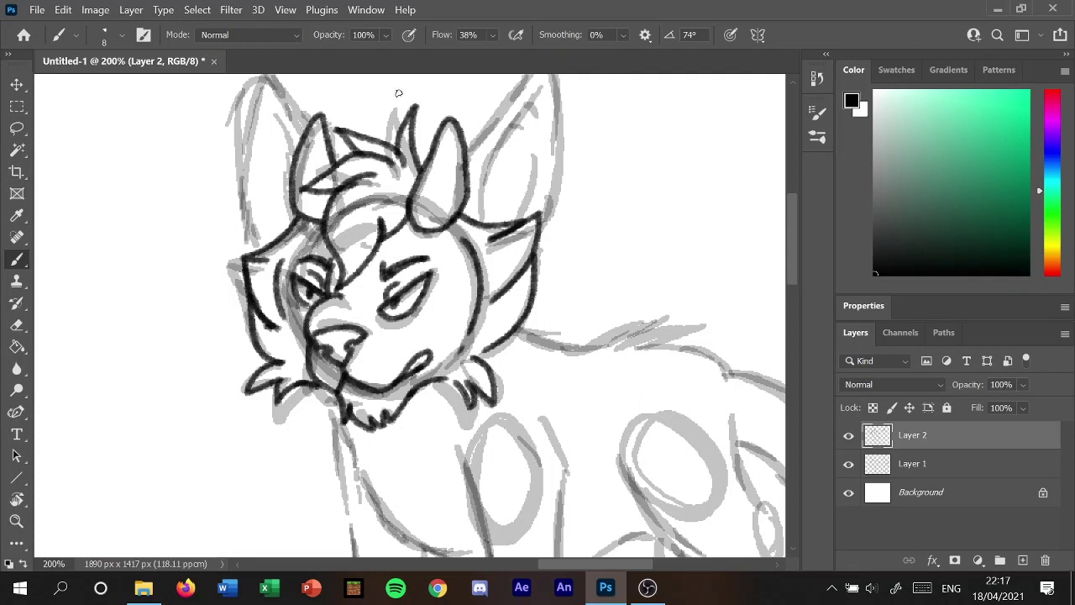
Ink both tall ears with their outlines and inner-ear fur strokes.
scroll(740, 191, "up", 3)
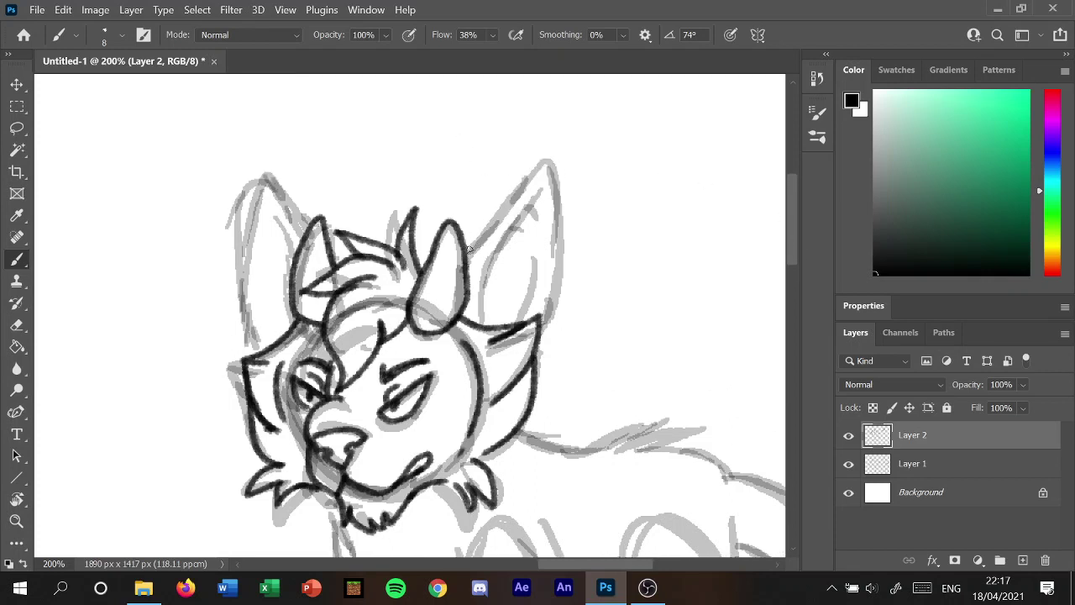
mouse_move(468, 248)
left_mouse_down()
mouse_move(514, 184)
mouse_move(543, 172)
mouse_move(561, 202)
mouse_move(565, 278)
mouse_move(540, 341)
mouse_move(489, 304)
mouse_move(511, 220)
mouse_move(544, 187)
mouse_move(531, 215)
left_mouse_up()
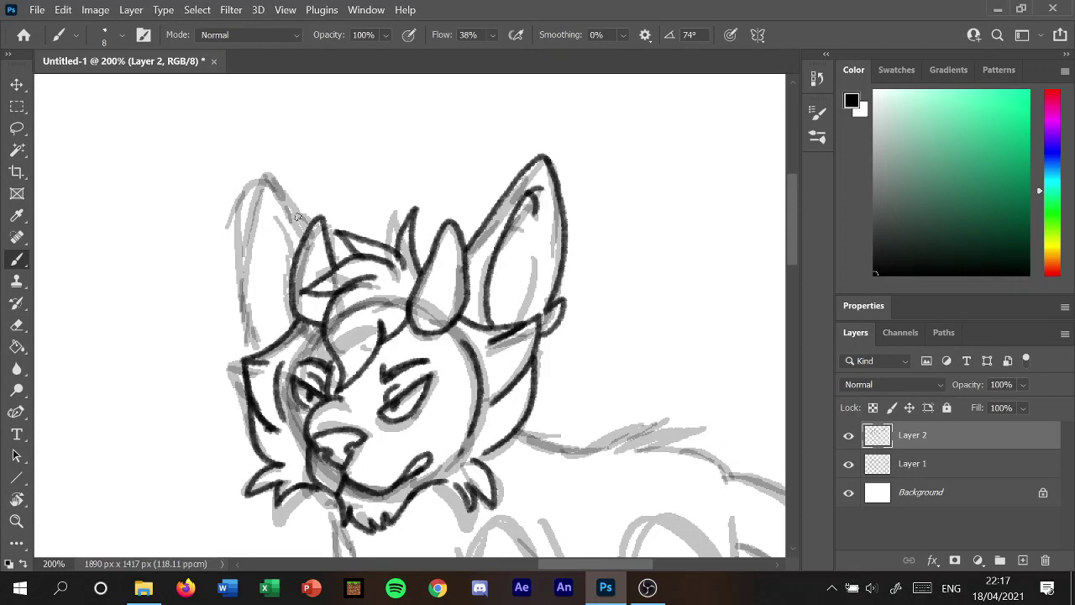
mouse_move(308, 225)
left_mouse_down()
mouse_move(283, 187)
mouse_move(245, 225)
left_mouse_up()
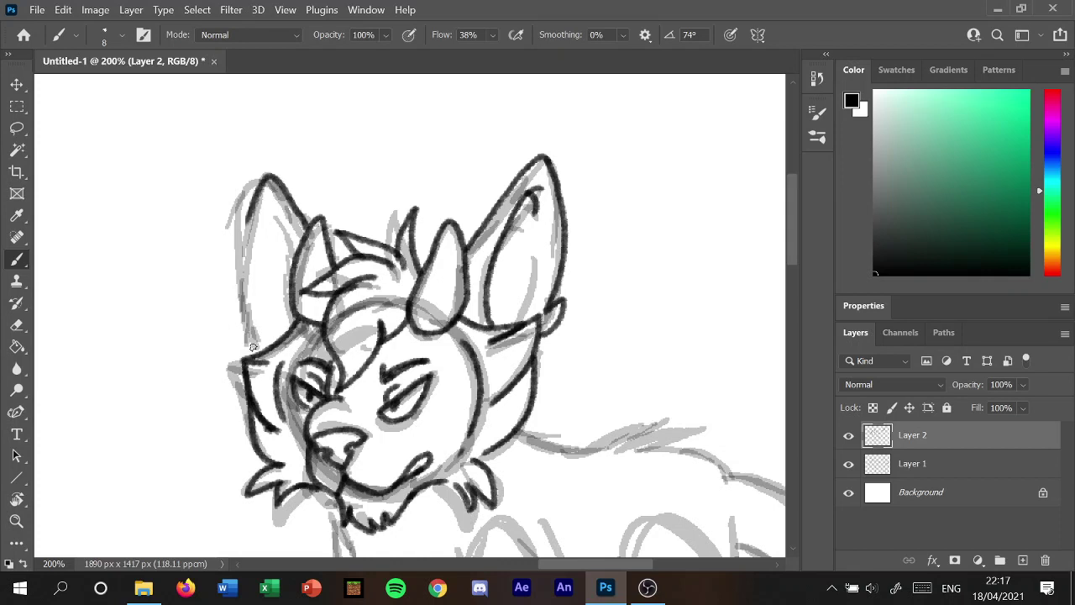
mouse_move(253, 347)
left_mouse_down()
mouse_move(238, 305)
mouse_move(254, 205)
left_mouse_up()
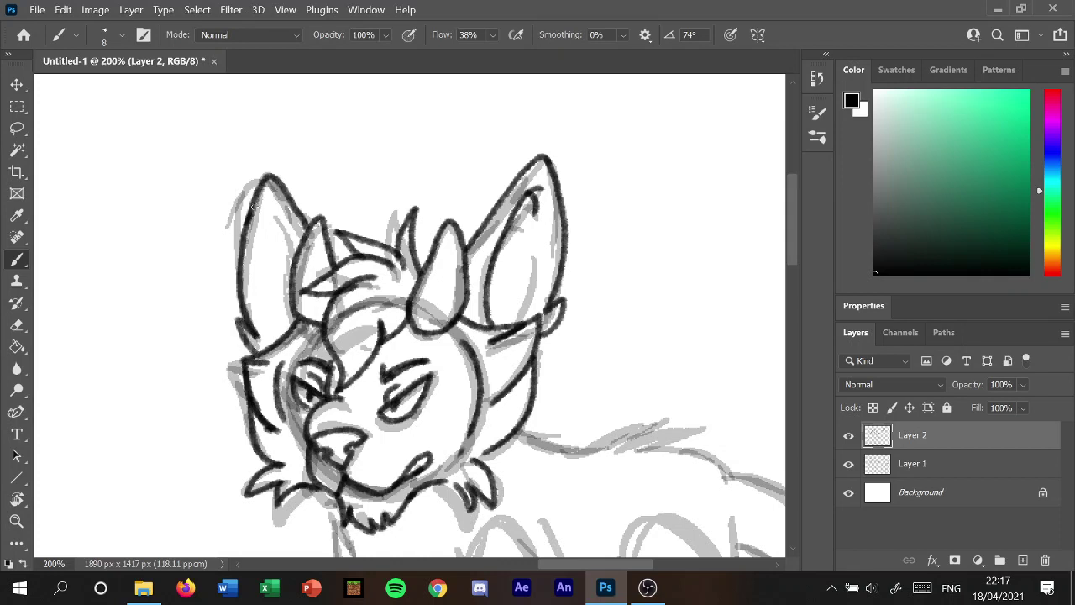
mouse_move(289, 285)
left_mouse_down()
mouse_move(277, 212)
mouse_move(258, 323)
mouse_move(245, 282)
left_mouse_up()
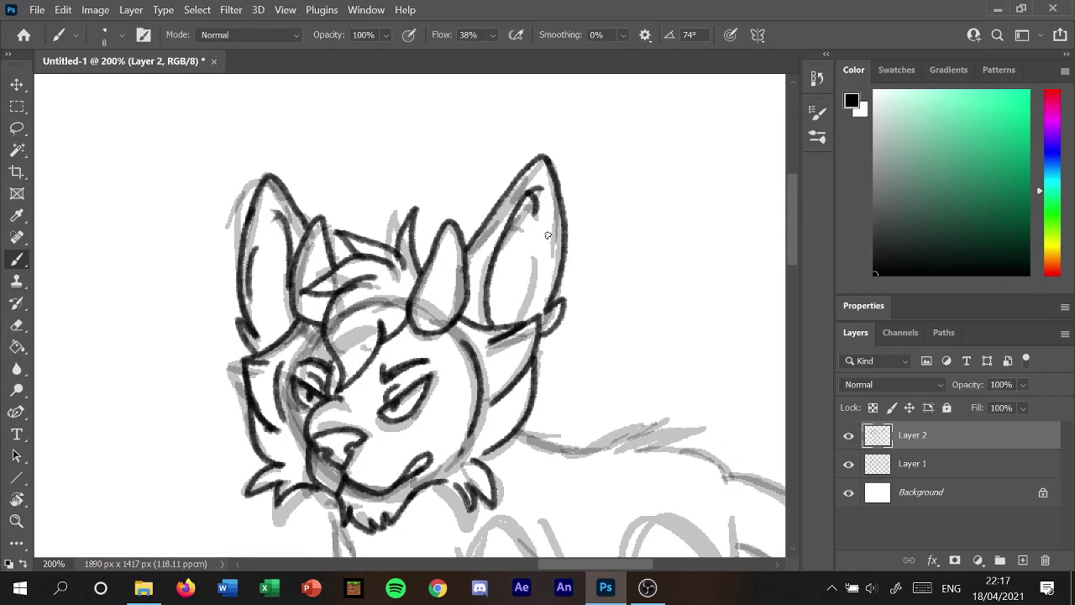
left_click_drag(548, 235, 539, 294)
left_click_drag(528, 217, 495, 275)
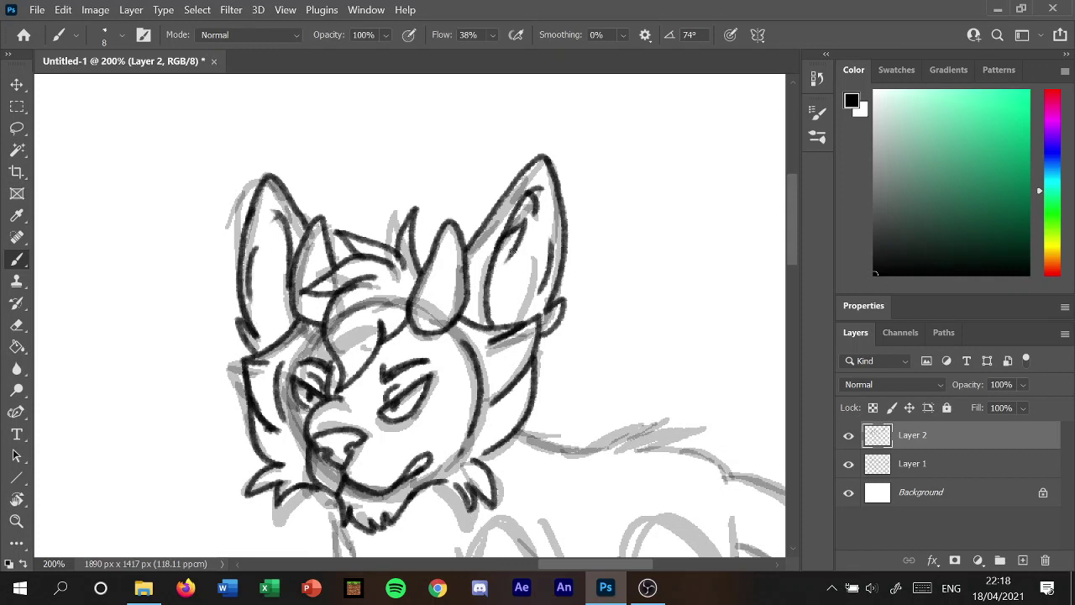
mouse_move(521, 237)
left_mouse_down()
mouse_move(490, 310)
mouse_move(521, 335)
left_mouse_up()
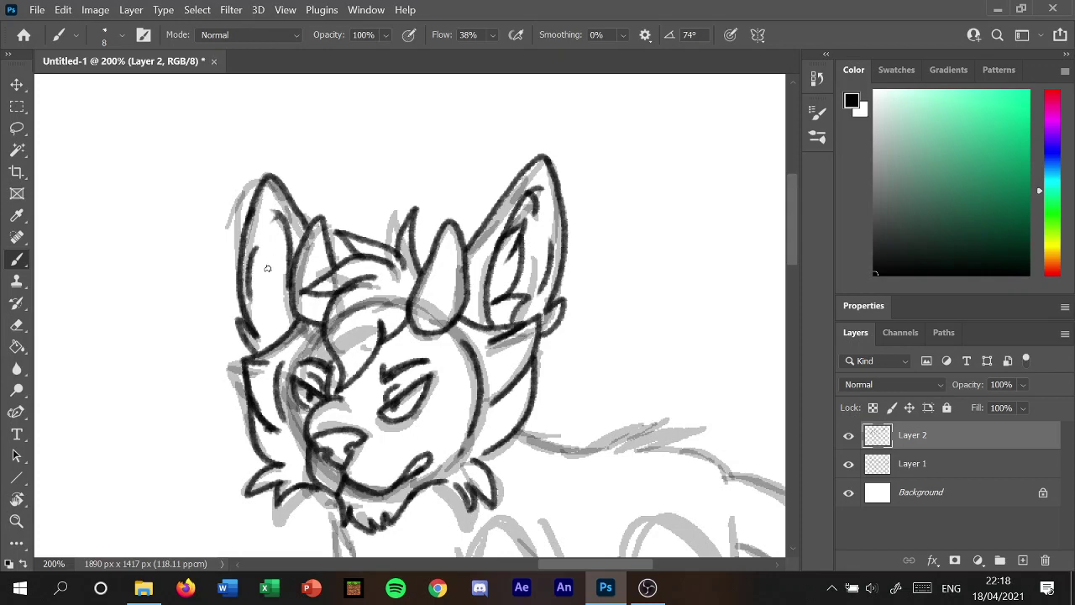
mouse_move(288, 243)
left_mouse_down()
mouse_move(290, 268)
mouse_move(265, 299)
left_mouse_up()
mouse_move(290, 307)
left_mouse_down()
mouse_move(265, 322)
mouse_move(260, 341)
left_mouse_up()
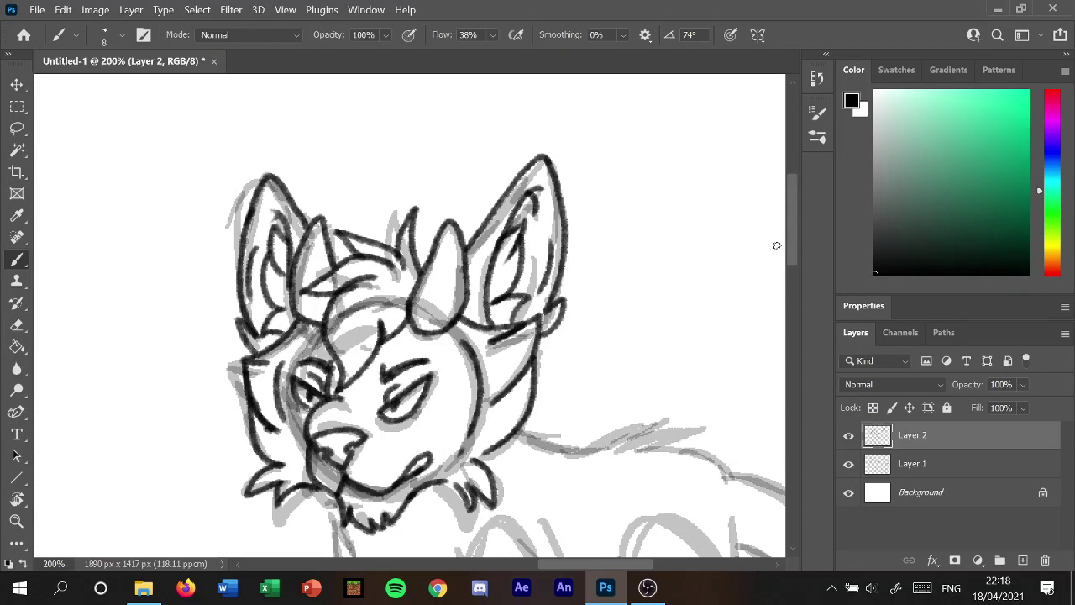
left_click_drag(794, 244, 797, 310)
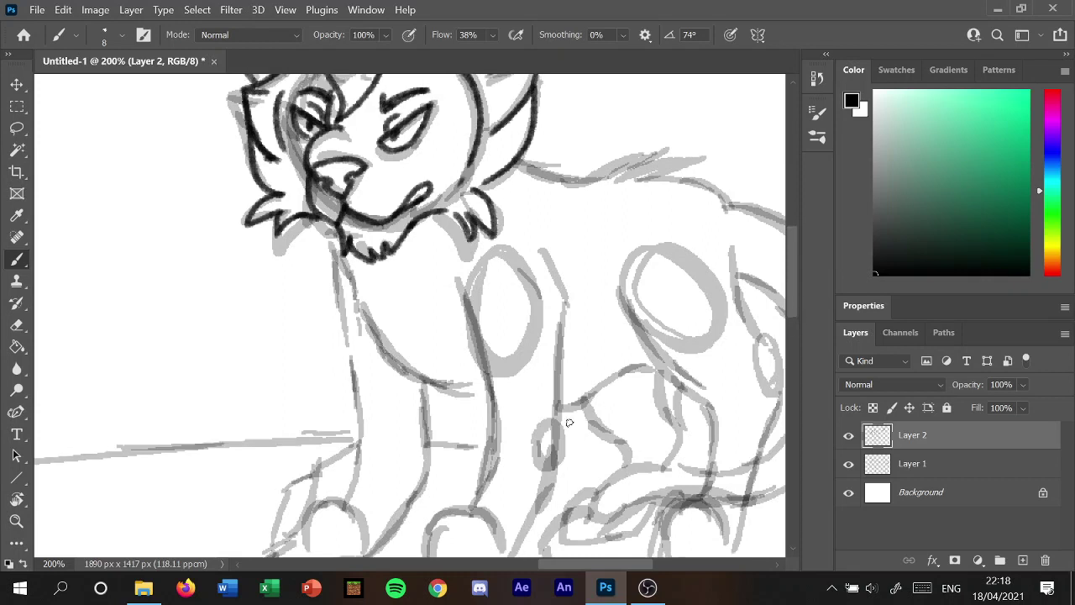
Ink the chin and neck fur and the far front leg down to its paw.
mouse_move(322, 220)
left_mouse_down()
mouse_move(340, 265)
mouse_move(329, 295)
mouse_move(375, 348)
mouse_move(493, 400)
left_mouse_up()
mouse_move(460, 301)
left_mouse_down()
mouse_move(476, 333)
mouse_move(471, 515)
left_mouse_up()
mouse_move(542, 250)
left_mouse_down()
mouse_move(567, 326)
mouse_move(558, 495)
left_mouse_up()
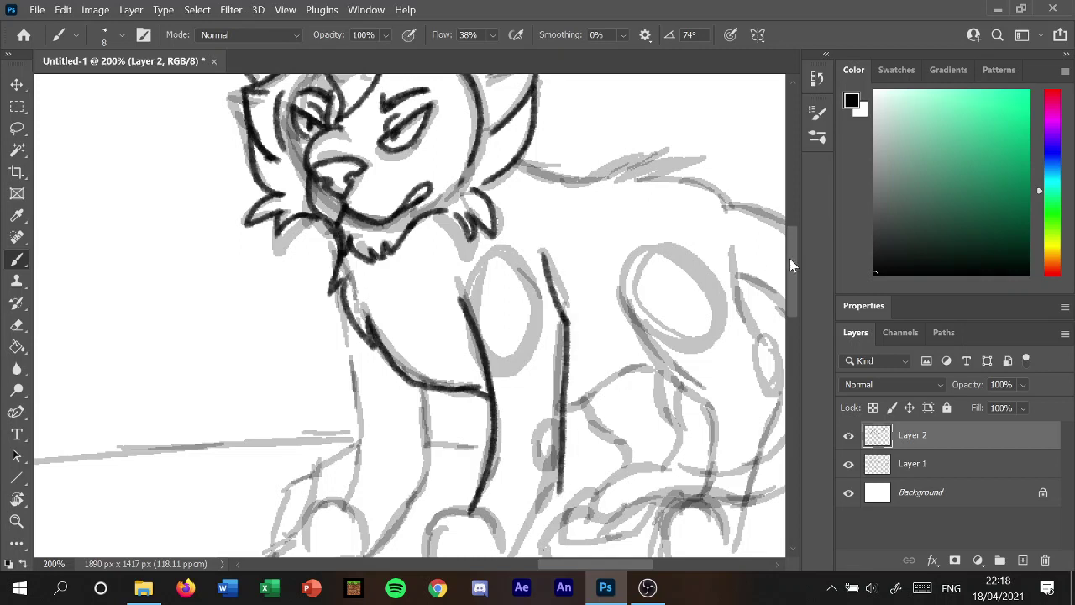
left_click_drag(790, 266, 773, 288)
left_click_drag(500, 398, 559, 304)
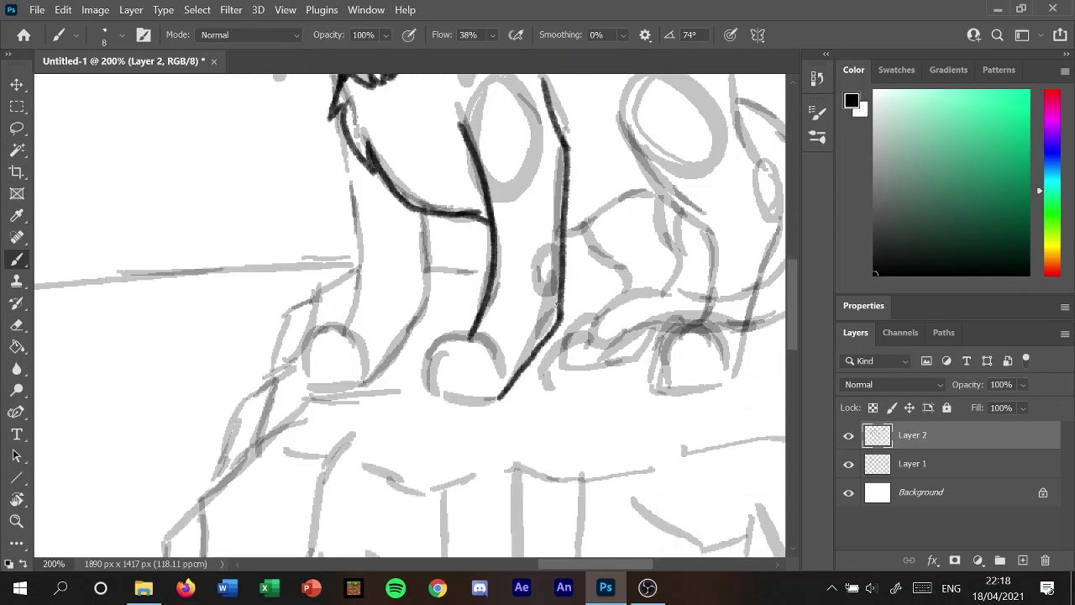
mouse_move(504, 363)
left_mouse_down()
mouse_move(485, 336)
mouse_move(452, 385)
mouse_move(471, 401)
mouse_move(502, 393)
left_mouse_up()
Ink the paw's toe lines, the near front leg and the second front paw.
mouse_move(475, 336)
left_mouse_down()
mouse_move(447, 336)
mouse_move(433, 395)
mouse_move(453, 400)
left_mouse_up()
left_click_drag(446, 335, 425, 395)
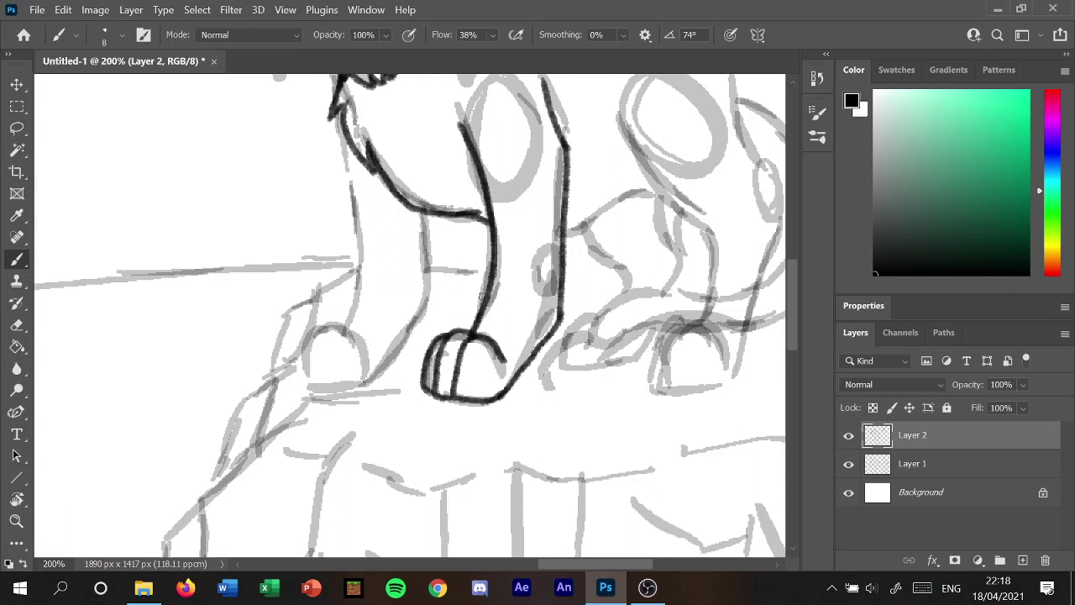
mouse_move(342, 115)
left_mouse_down()
mouse_move(361, 237)
mouse_move(347, 325)
left_mouse_up()
mouse_move(427, 206)
left_mouse_down()
mouse_move(431, 292)
mouse_move(409, 333)
left_mouse_up()
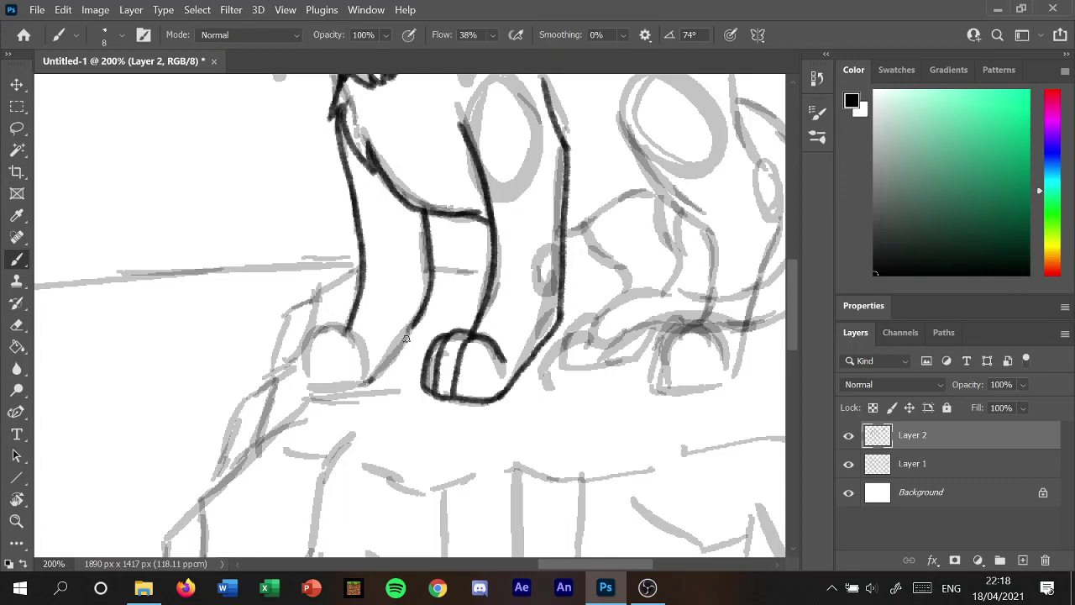
right_click(417, 322)
left_click_drag(370, 382, 418, 320)
mouse_move(351, 332)
left_mouse_down()
mouse_move(330, 319)
mouse_move(304, 345)
mouse_move(299, 386)
mouse_move(323, 388)
mouse_move(346, 333)
mouse_move(333, 339)
mouse_move(319, 383)
mouse_move(373, 380)
left_mouse_up()
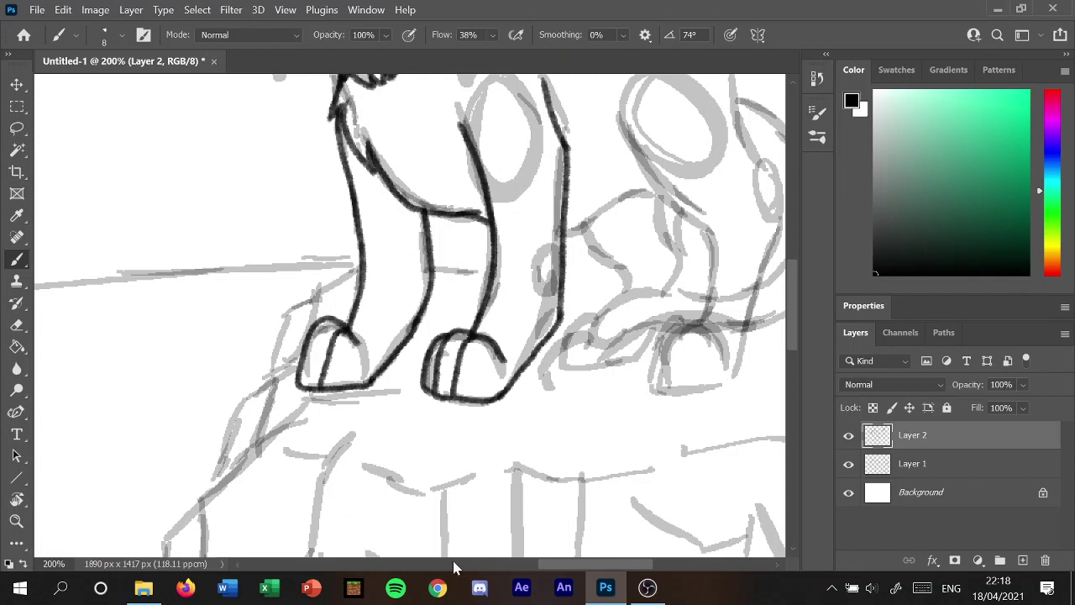
Ink the cat's hind leg from the belly line down to the hind paw outline.
scroll(544, 555, "right", 2)
scroll(547, 470, "right", 4)
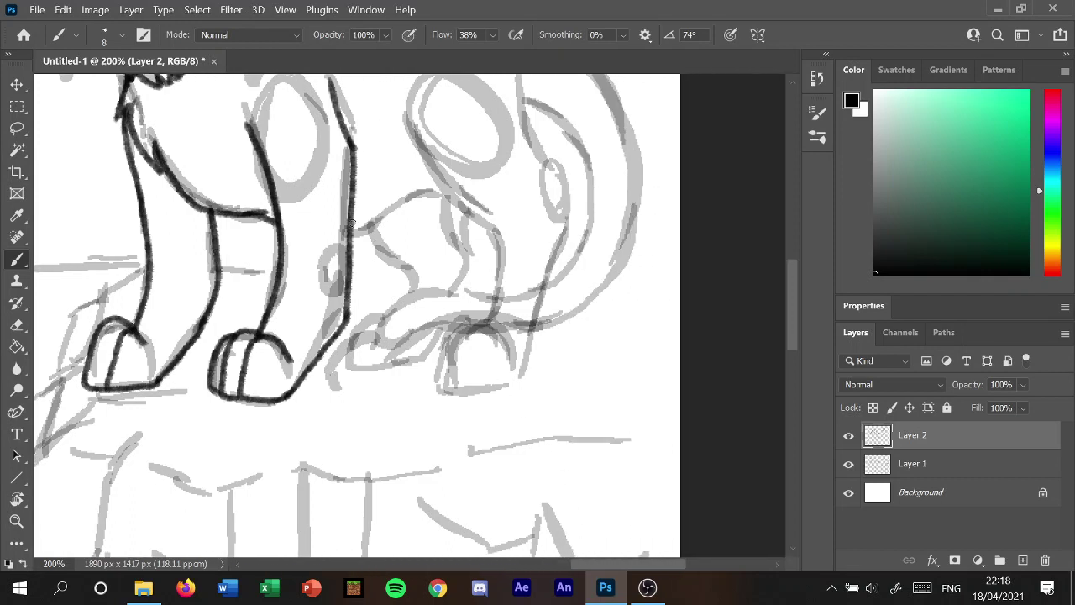
mouse_move(351, 225)
left_mouse_down()
mouse_move(401, 196)
mouse_move(442, 192)
left_mouse_up()
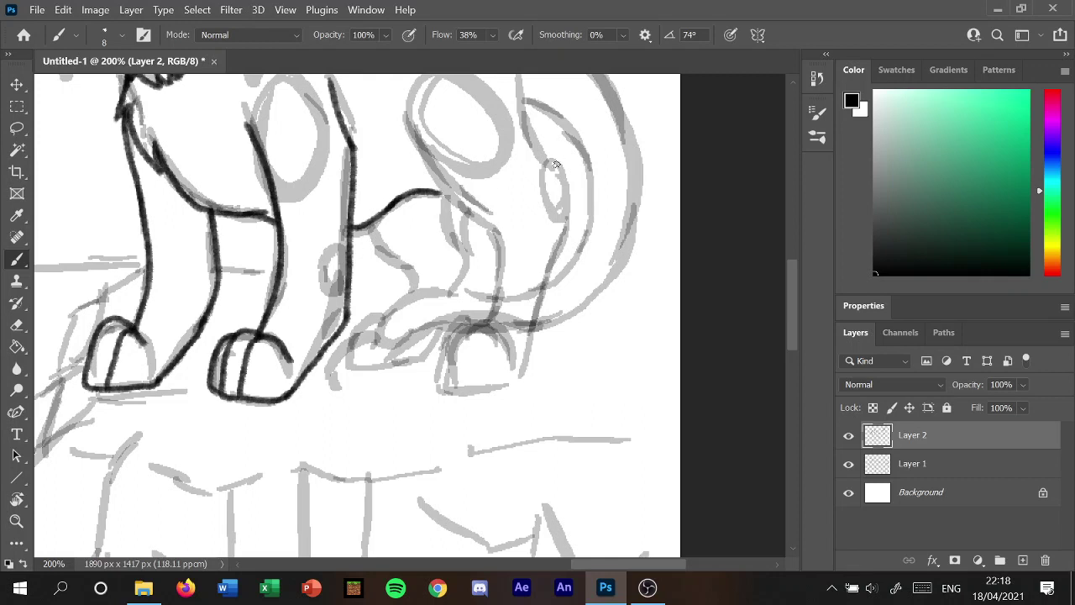
left_click_drag(798, 310, 797, 271)
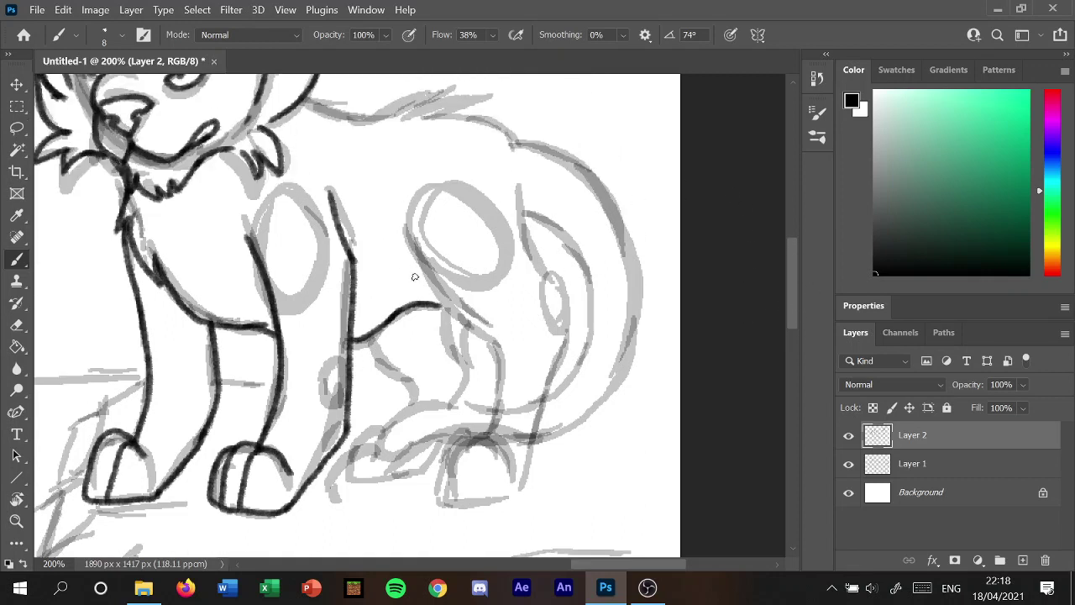
mouse_move(404, 221)
left_mouse_down()
mouse_move(433, 286)
mouse_move(491, 340)
mouse_move(497, 383)
mouse_move(476, 439)
left_mouse_up()
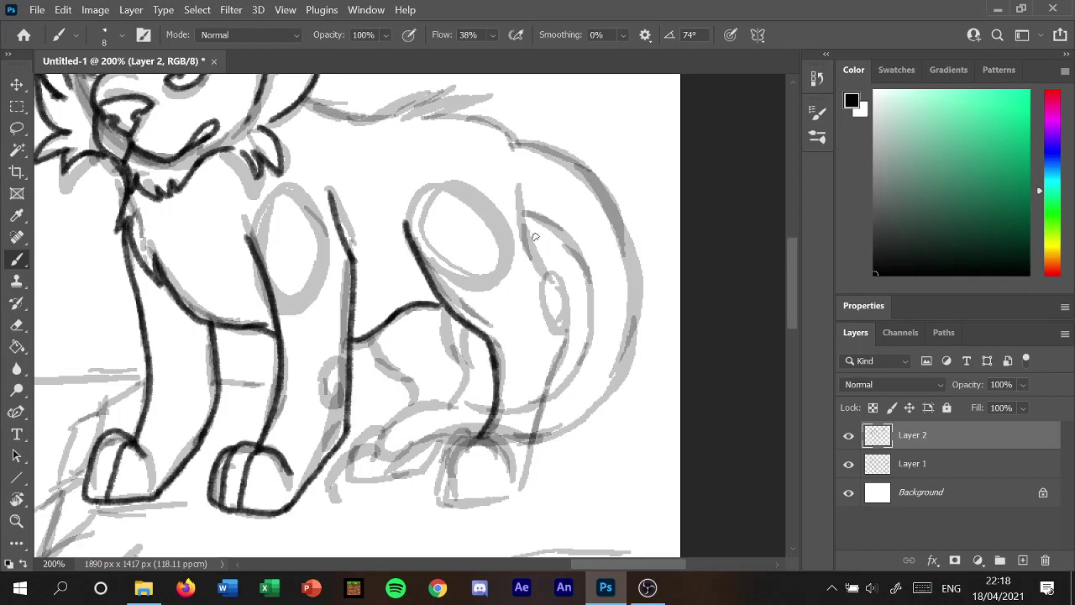
mouse_move(521, 192)
left_mouse_down()
mouse_move(558, 277)
mouse_move(555, 373)
mouse_move(517, 483)
left_mouse_up()
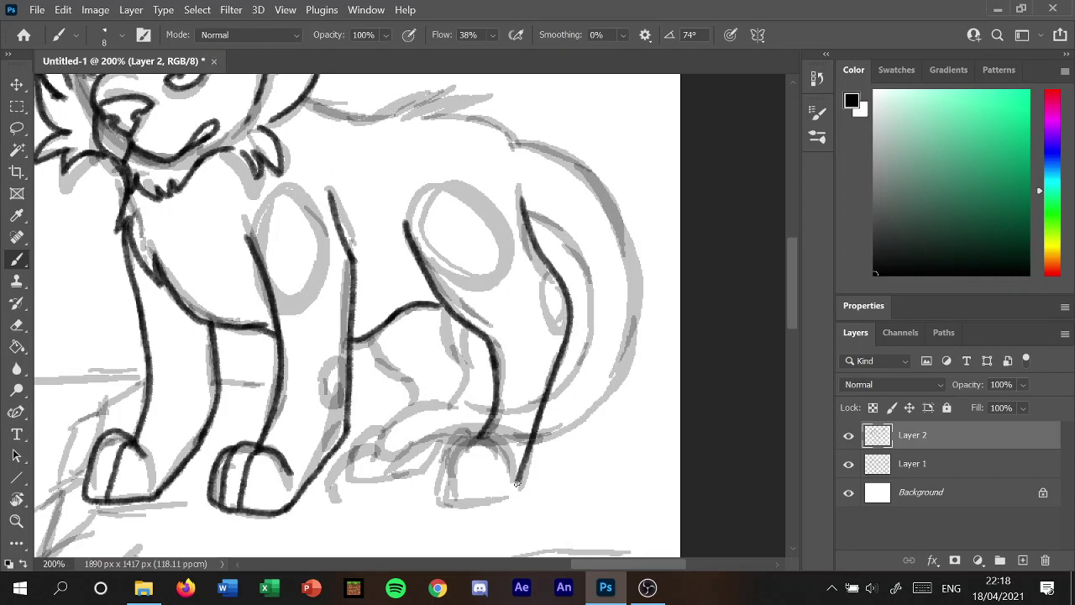
mouse_move(487, 433)
left_mouse_down()
mouse_move(472, 435)
mouse_move(443, 472)
mouse_move(454, 504)
mouse_move(521, 481)
mouse_move(515, 492)
left_mouse_up()
mouse_move(477, 430)
left_mouse_down()
mouse_move(451, 435)
mouse_move(420, 502)
left_mouse_up()
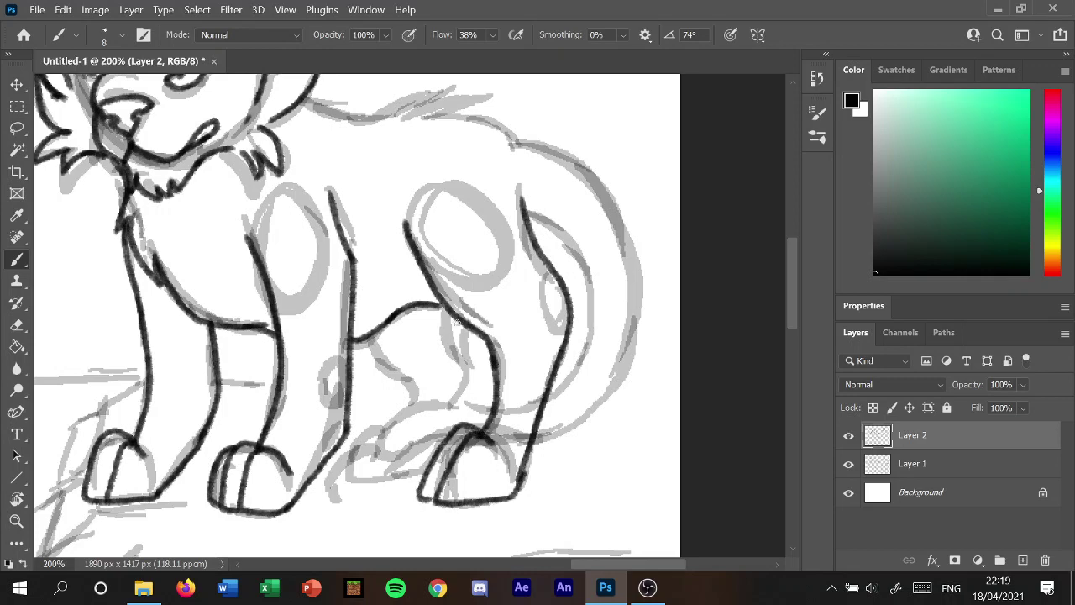
Ink the back leg's inner lines, far paw, curled tail and the cat's back line.
mouse_move(459, 322)
left_mouse_down()
mouse_move(469, 370)
mouse_move(442, 397)
left_mouse_up()
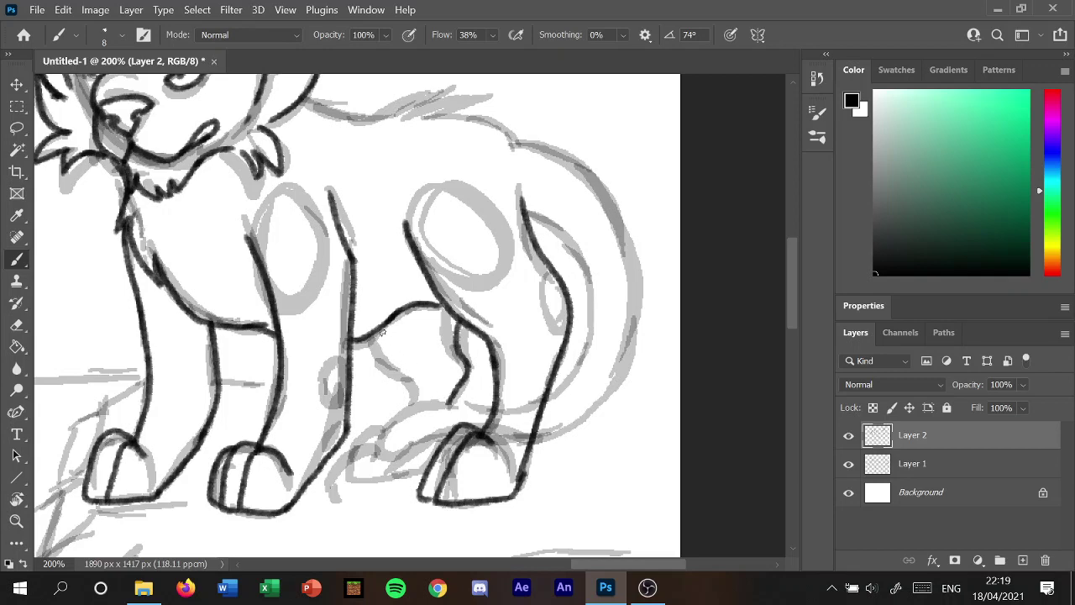
mouse_move(372, 335)
left_mouse_down()
mouse_move(410, 402)
mouse_move(373, 422)
mouse_move(349, 458)
mouse_move(398, 476)
left_mouse_up()
mouse_move(492, 410)
left_mouse_down()
mouse_move(405, 402)
mouse_move(377, 433)
mouse_move(394, 456)
mouse_move(454, 430)
left_mouse_up()
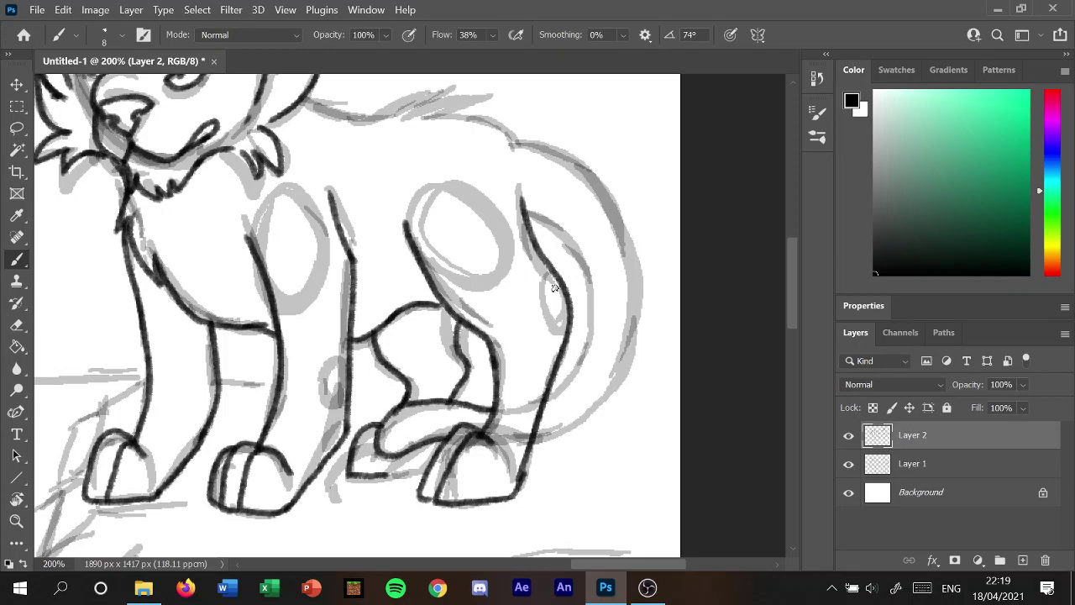
mouse_move(529, 213)
left_mouse_down()
mouse_move(548, 221)
mouse_move(592, 299)
mouse_move(565, 378)
mouse_move(546, 393)
left_mouse_up()
mouse_move(516, 146)
left_mouse_down()
mouse_move(544, 144)
mouse_move(631, 226)
mouse_move(637, 348)
mouse_move(562, 437)
mouse_move(529, 449)
left_mouse_up()
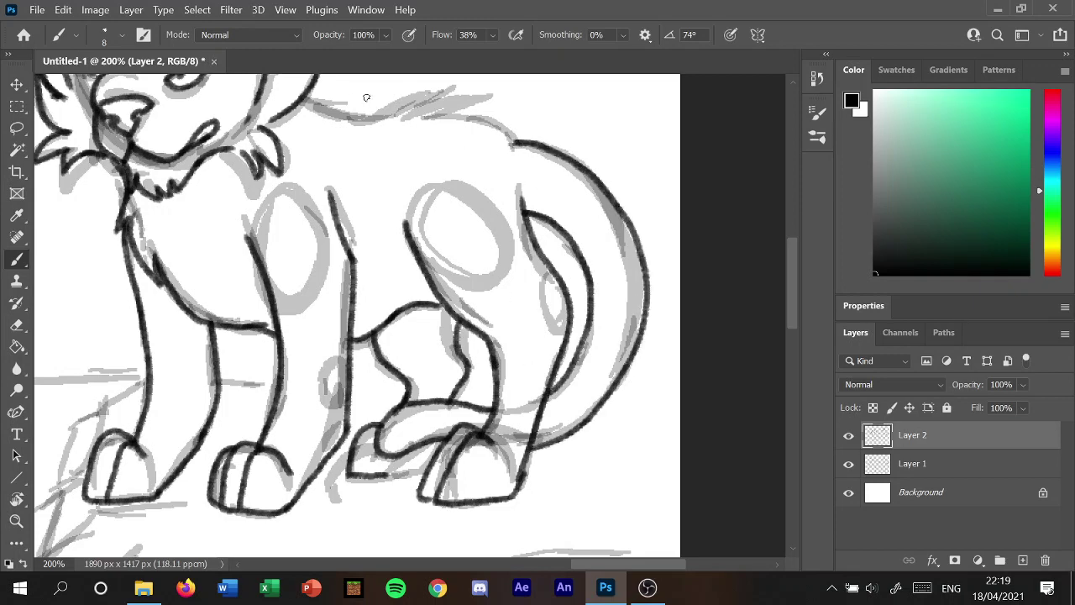
mouse_move(304, 95)
left_mouse_down()
mouse_move(334, 116)
mouse_move(433, 116)
mouse_move(489, 96)
mouse_move(454, 119)
mouse_move(517, 114)
mouse_move(503, 118)
mouse_move(521, 165)
left_mouse_up()
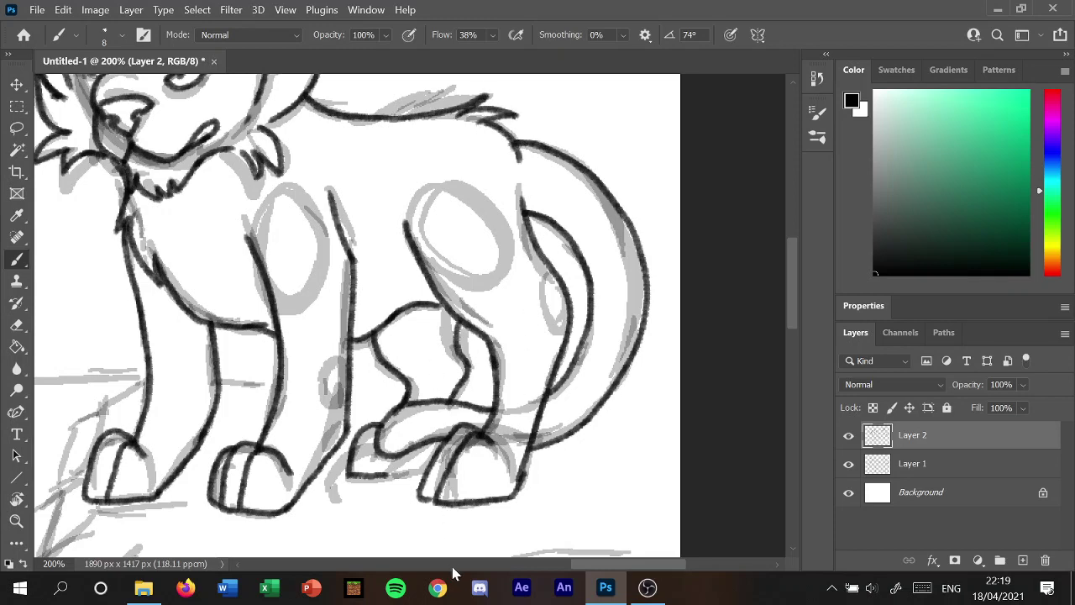
left_click_drag(377, 476, 430, 471)
left_click(285, 9)
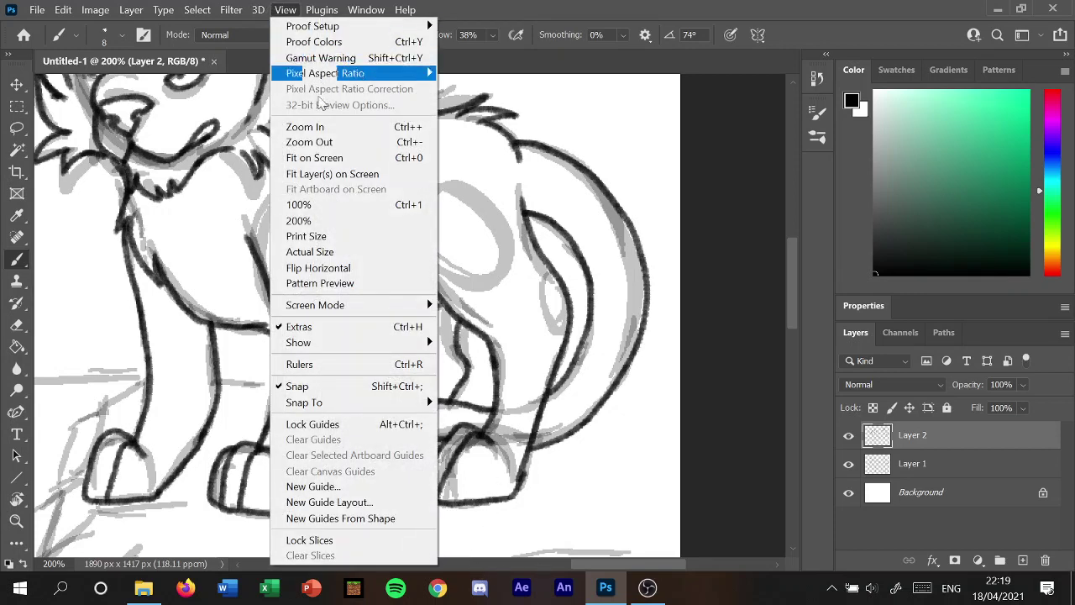
Fit the drawing on screen and delete the cat's dark line art with a rectangular selection.
left_click(332, 159)
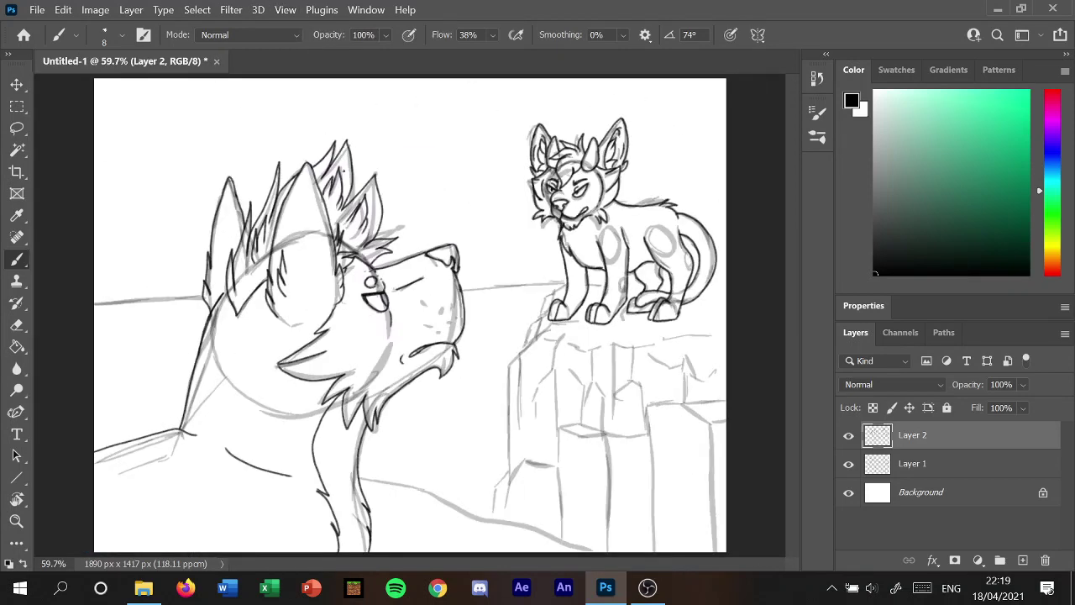
left_click(17, 105)
left_click_drag(481, 97, 777, 390)
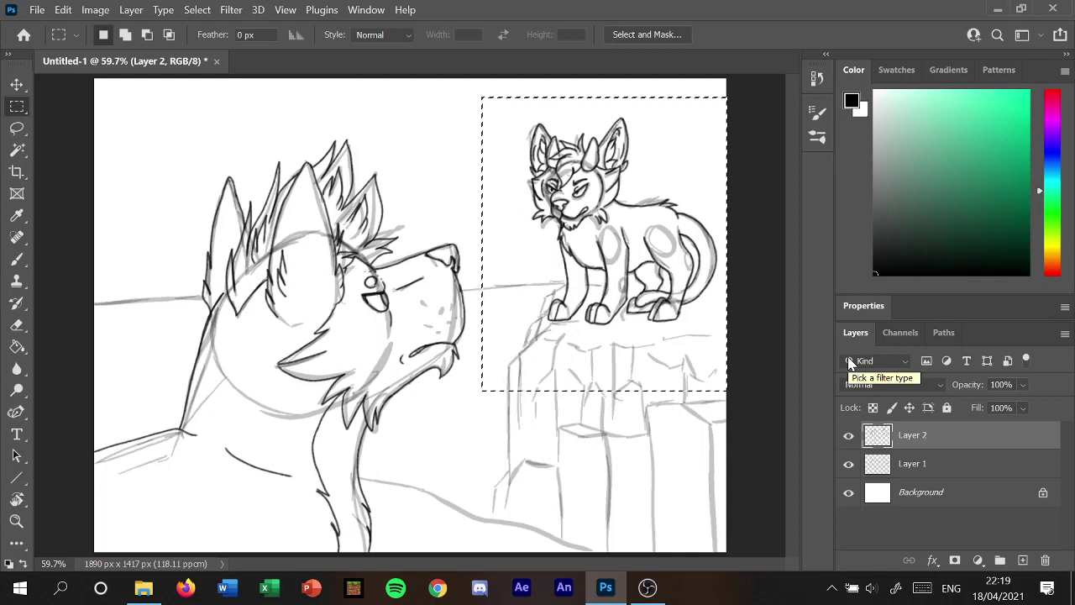
key("Delete")
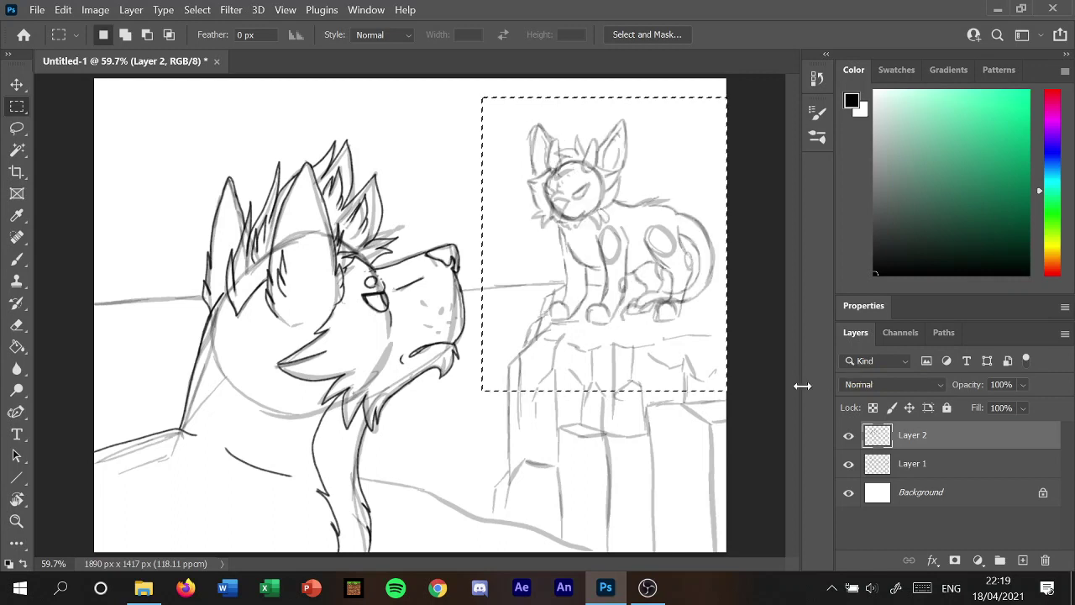
Deselect, then add a new Layer 3 above Layer 1.
left_click(919, 469)
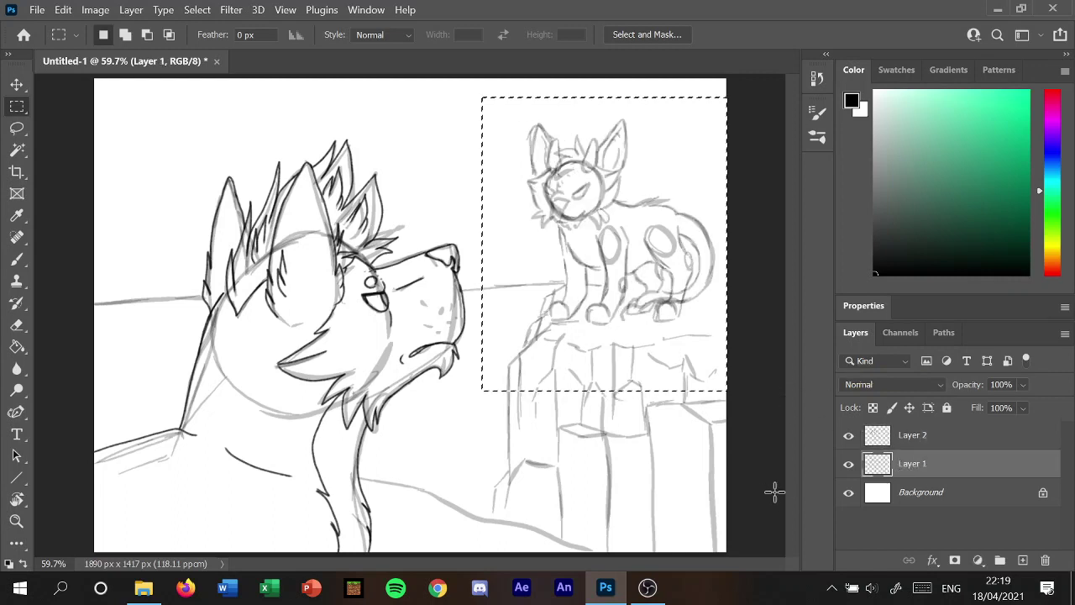
left_click(919, 438)
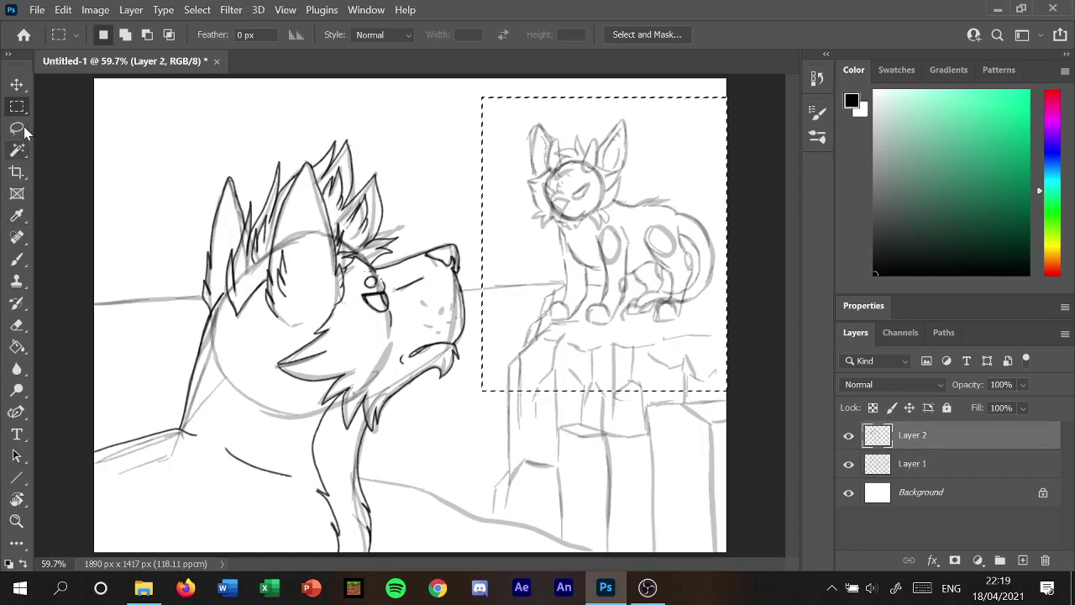
left_click(17, 259)
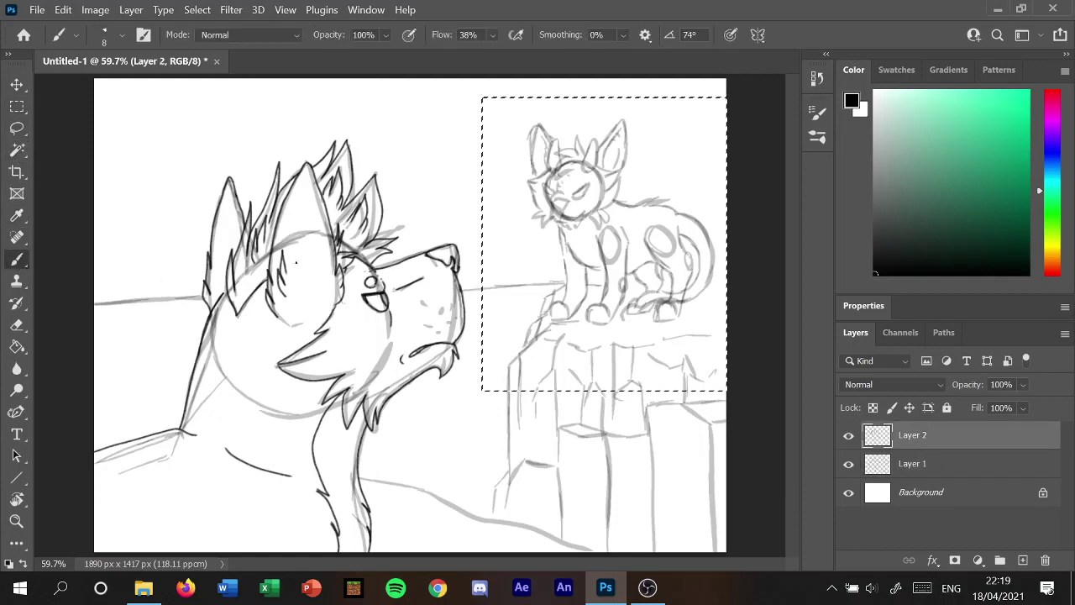
left_click(210, 15)
left_click(217, 40)
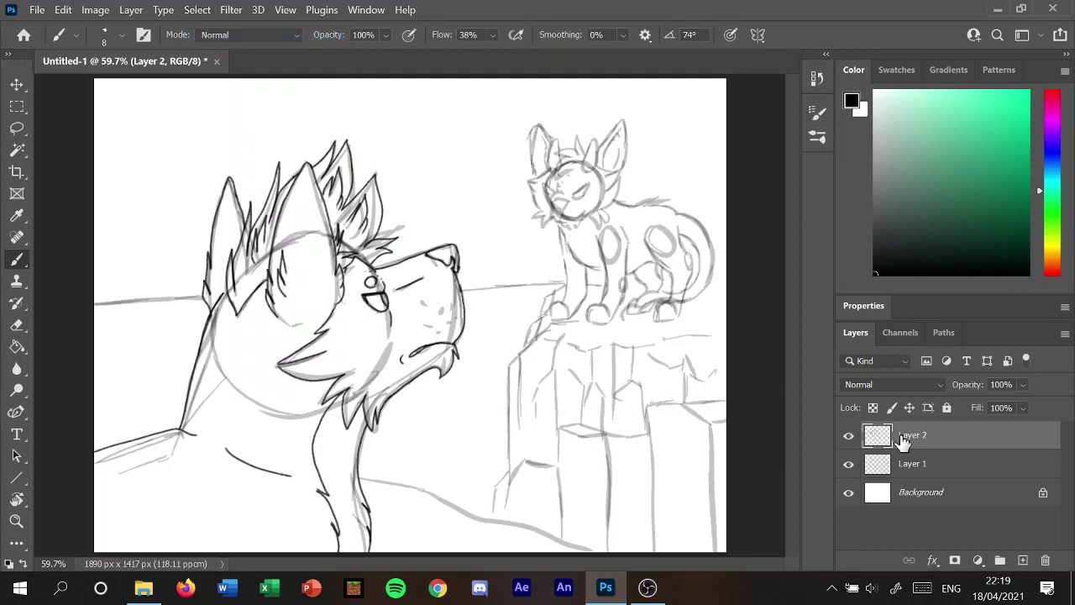
left_click(924, 464)
left_click(1023, 560)
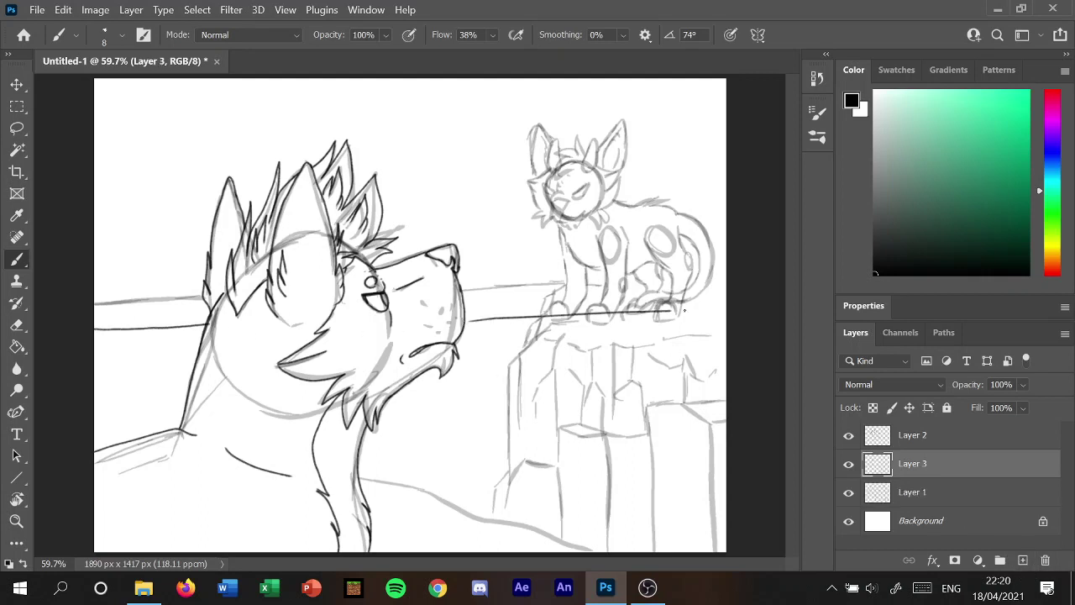
Undo the two stray strokes and the circle around the cat's head.
left_click(63, 9)
left_click(93, 24)
left_click(63, 9)
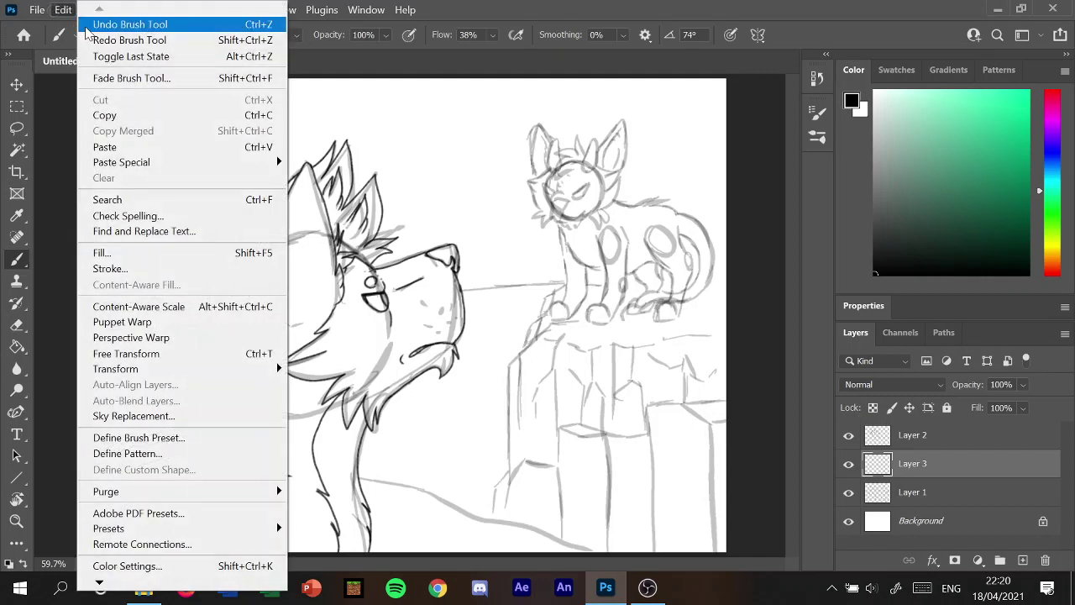
left_click(92, 24)
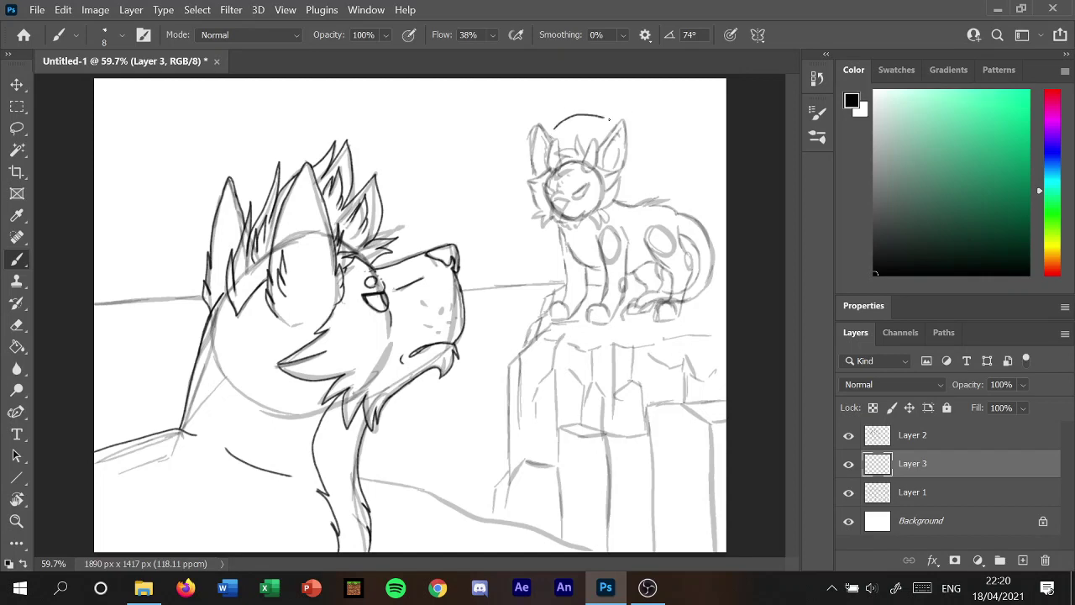
left_click(63, 10)
left_click(93, 24)
Draw a large white-filled ellipse moon over the cat's head.
left_click(17, 477)
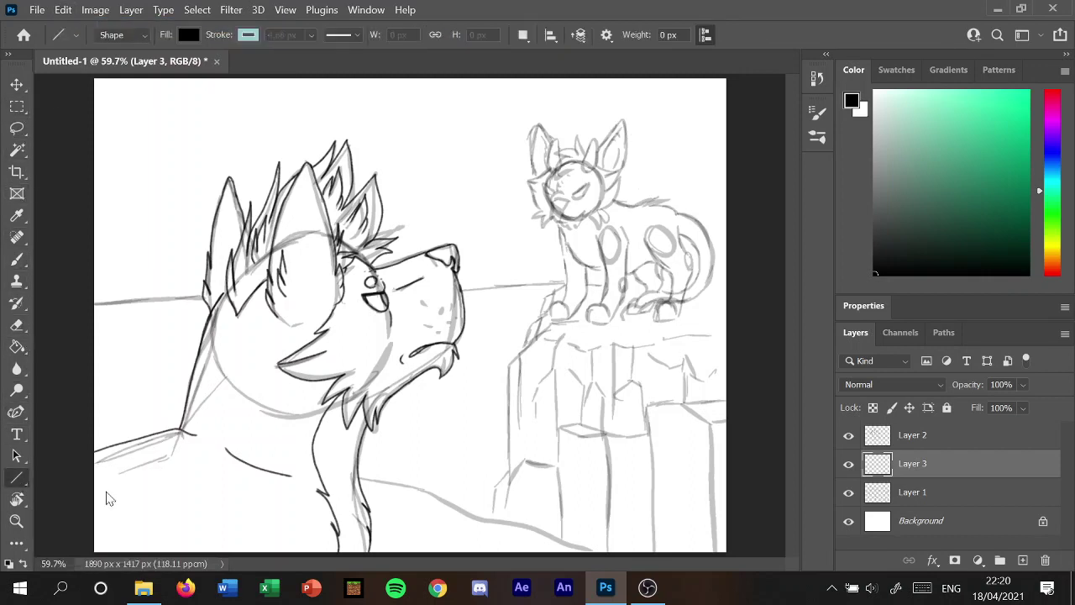
key("shift+u")
left_click_drag(533, 111, 703, 283)
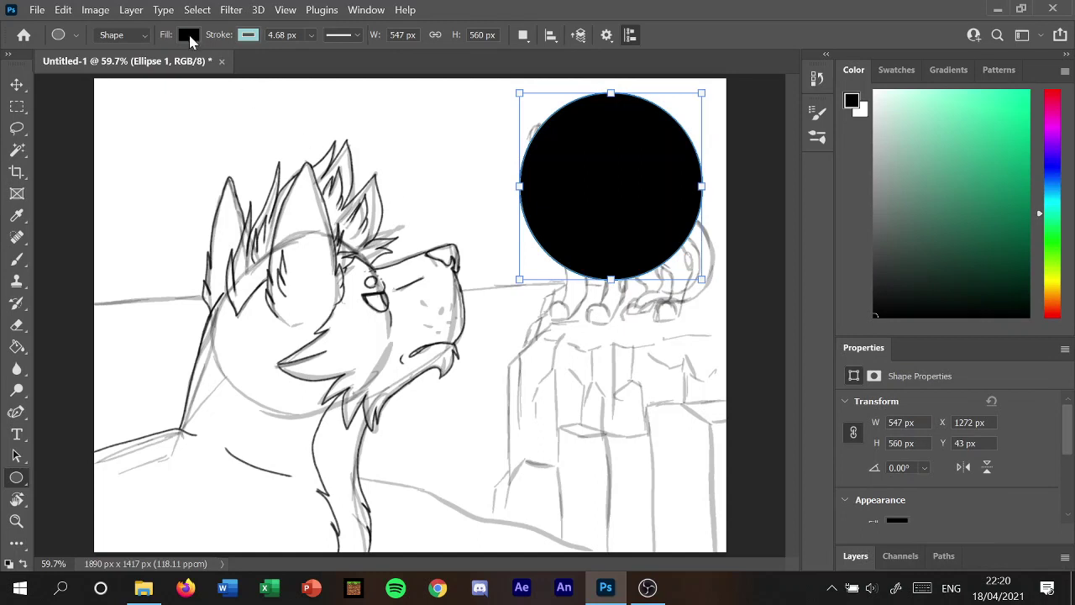
left_click(190, 37)
left_click(112, 124)
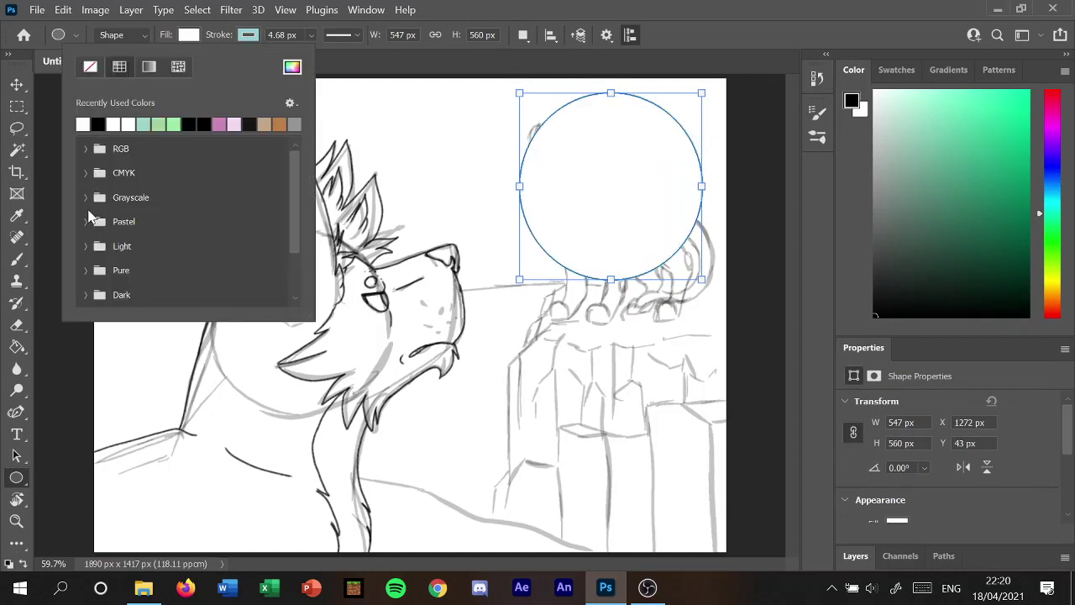
left_click(141, 41)
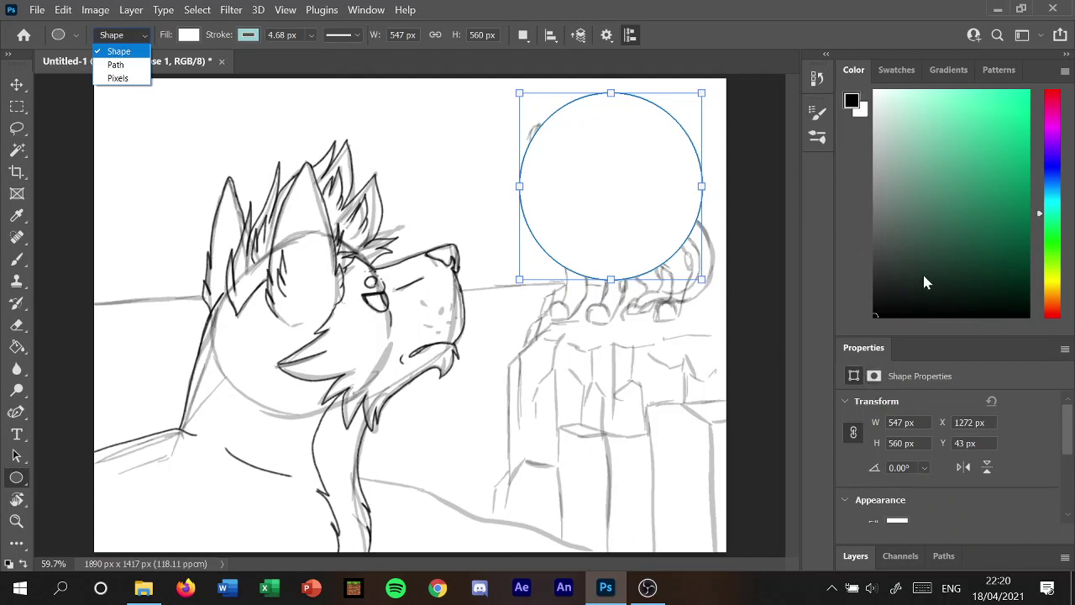
left_click(882, 352)
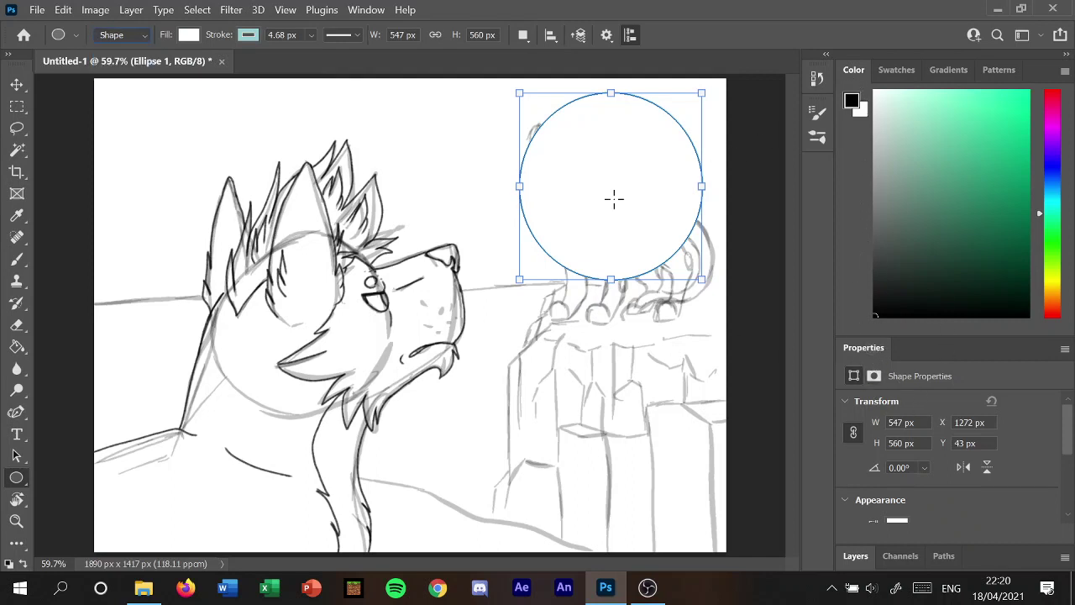
Return to the Brush and add a new empty layer above Layer 1.
left_click(17, 258)
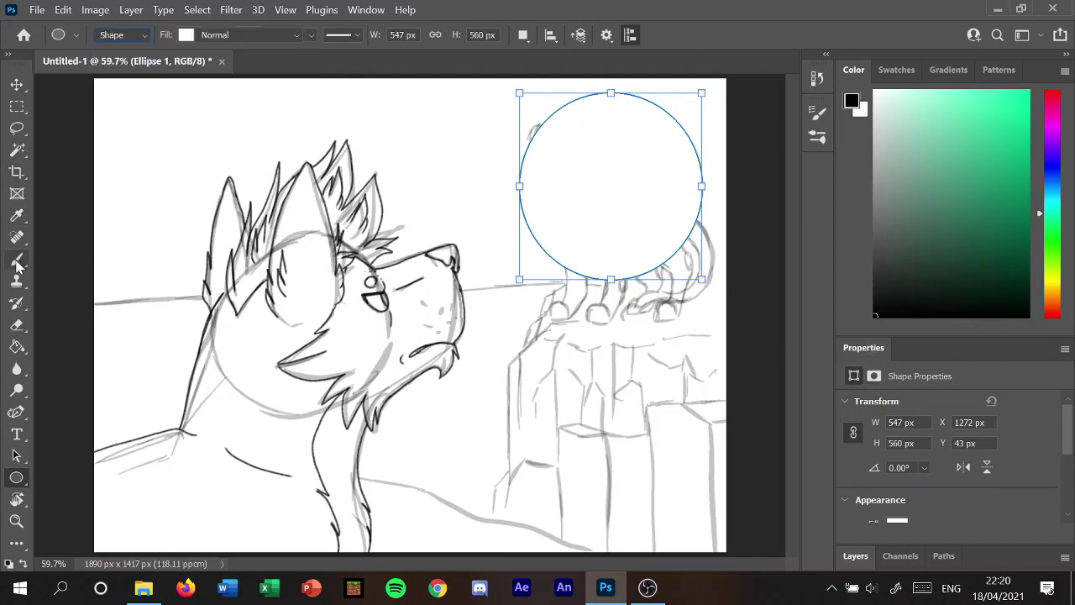
left_click(855, 555)
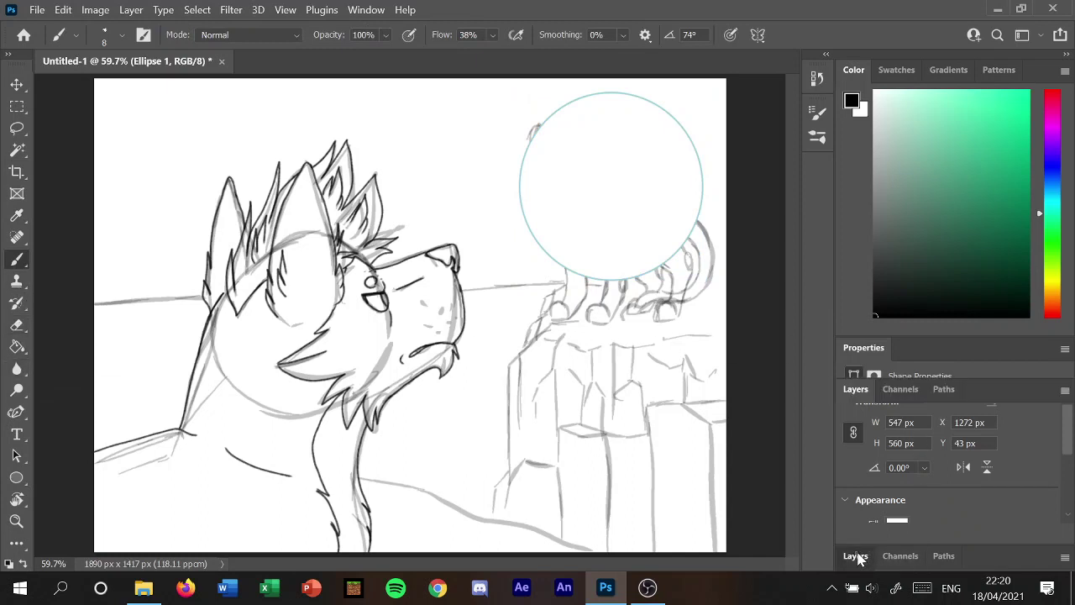
left_click(912, 502)
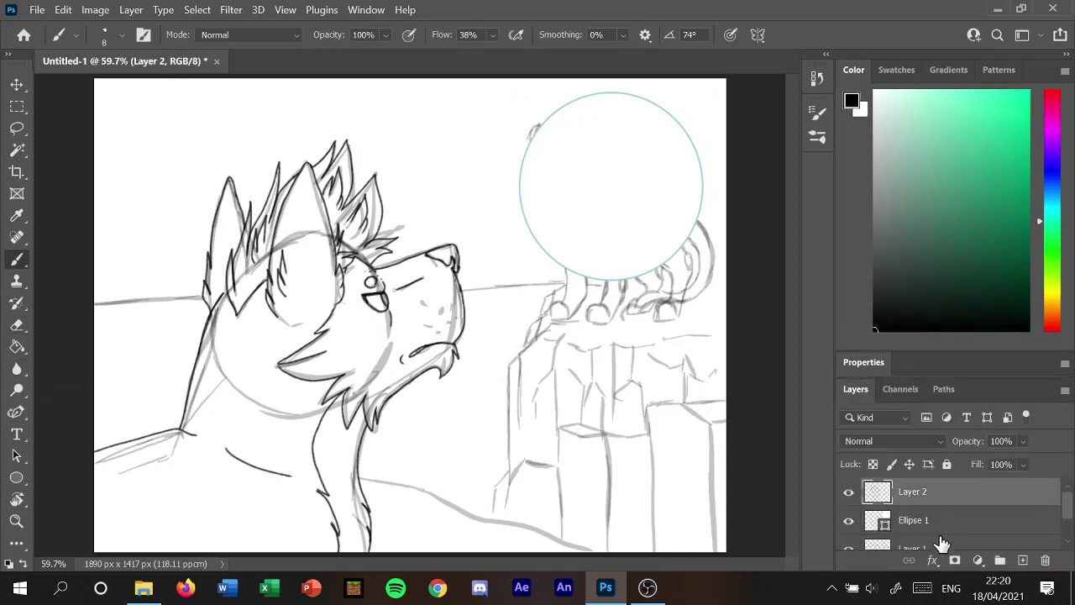
left_click(955, 548)
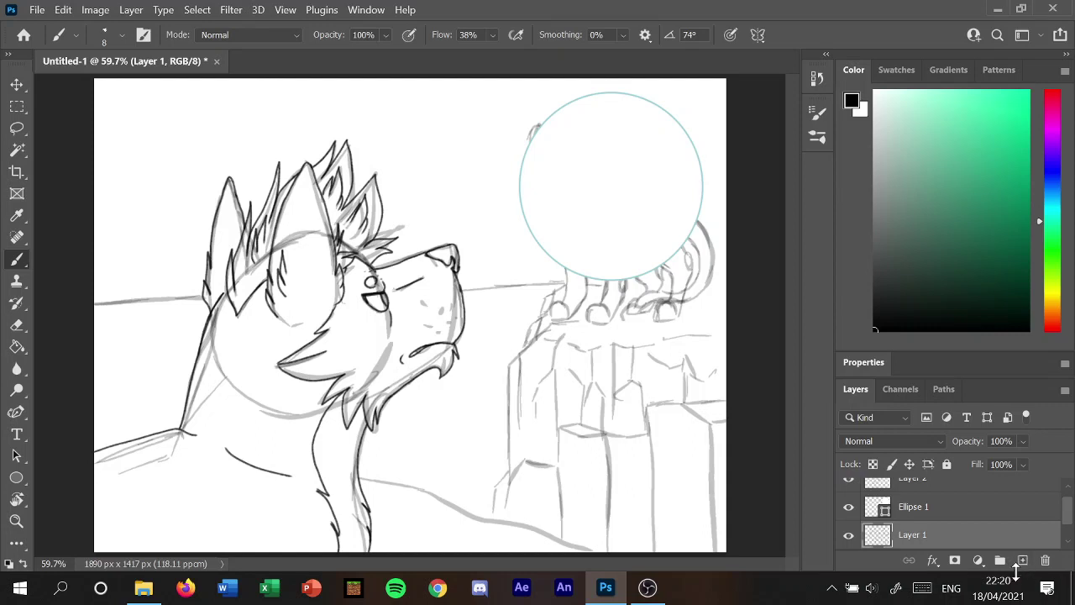
left_click(1023, 558)
Pick a dark navy colour and the soft pastel brush preset.
left_click(1056, 173)
left_click_drag(1017, 252, 1026, 275)
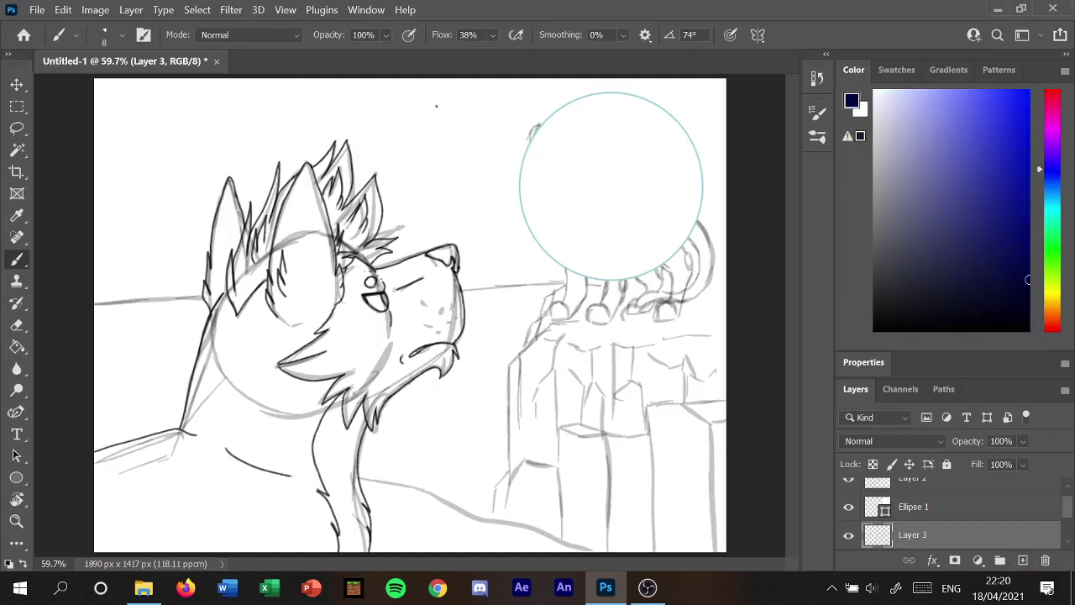
left_click(120, 37)
left_click(817, 137)
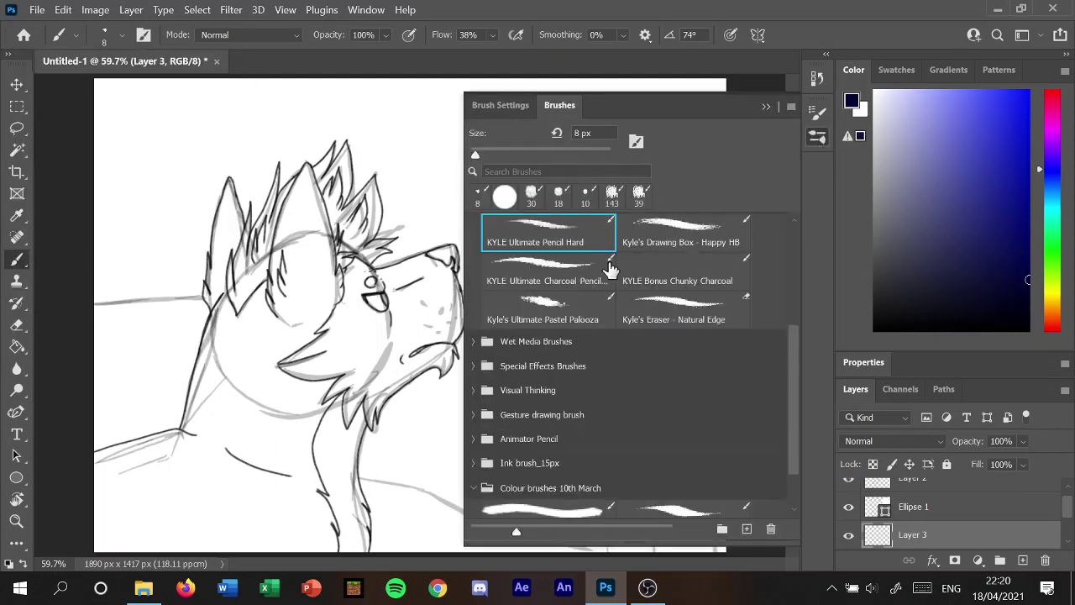
left_click(546, 324)
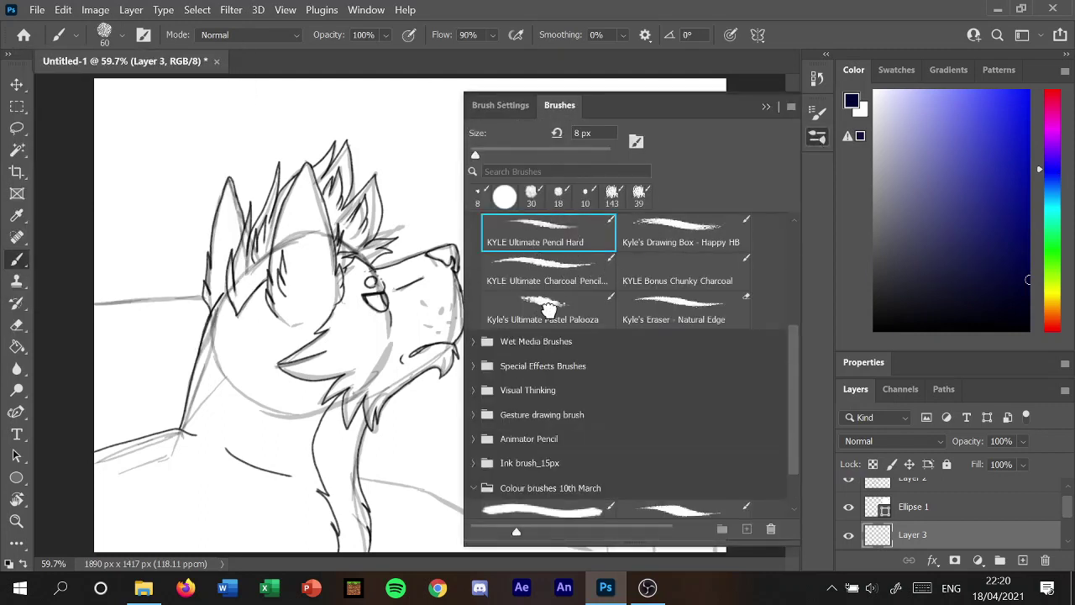
Enlarge the brush to 111 px and paint navy across the sky behind the moon.
left_click(766, 107)
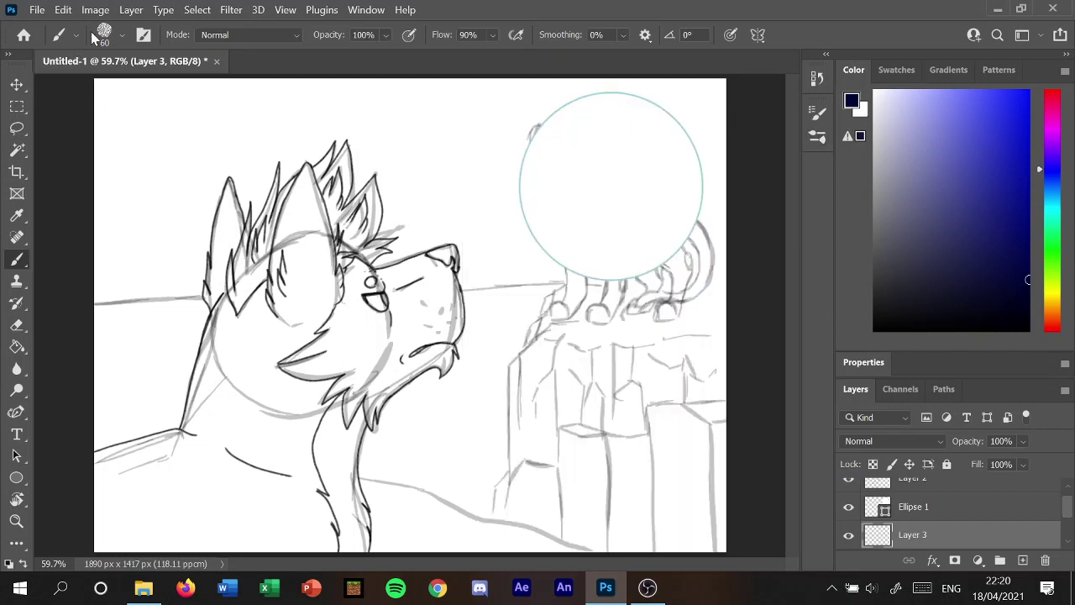
left_click(121, 35)
left_click_drag(126, 90, 146, 90)
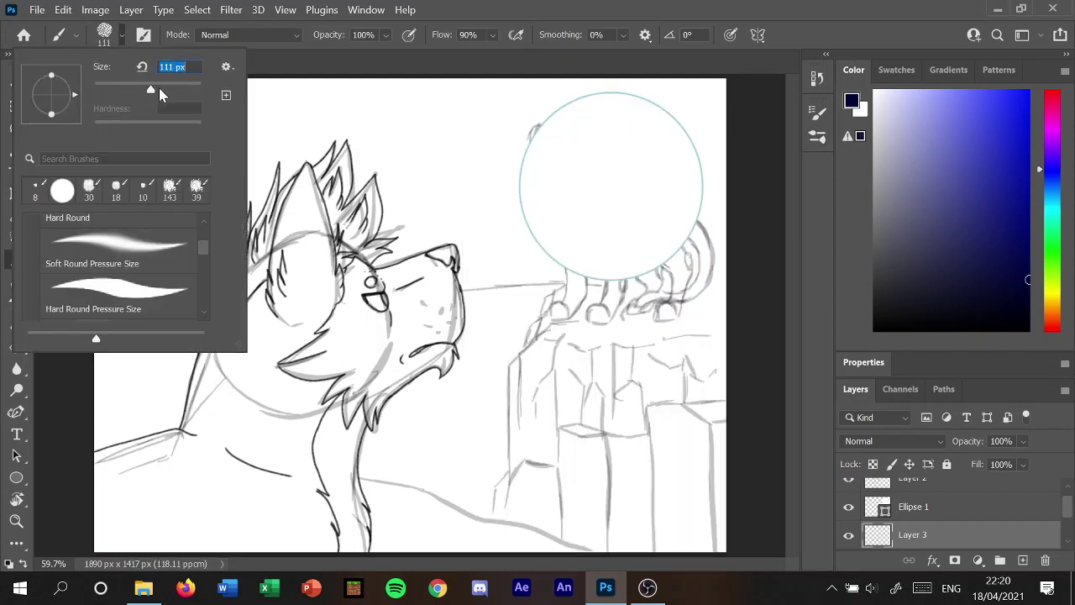
mouse_move(454, 273)
left_mouse_down()
mouse_move(518, 271)
mouse_move(749, 219)
mouse_move(528, 192)
mouse_move(720, 148)
mouse_move(626, 84)
mouse_move(94, 97)
mouse_move(286, 76)
left_mouse_up()
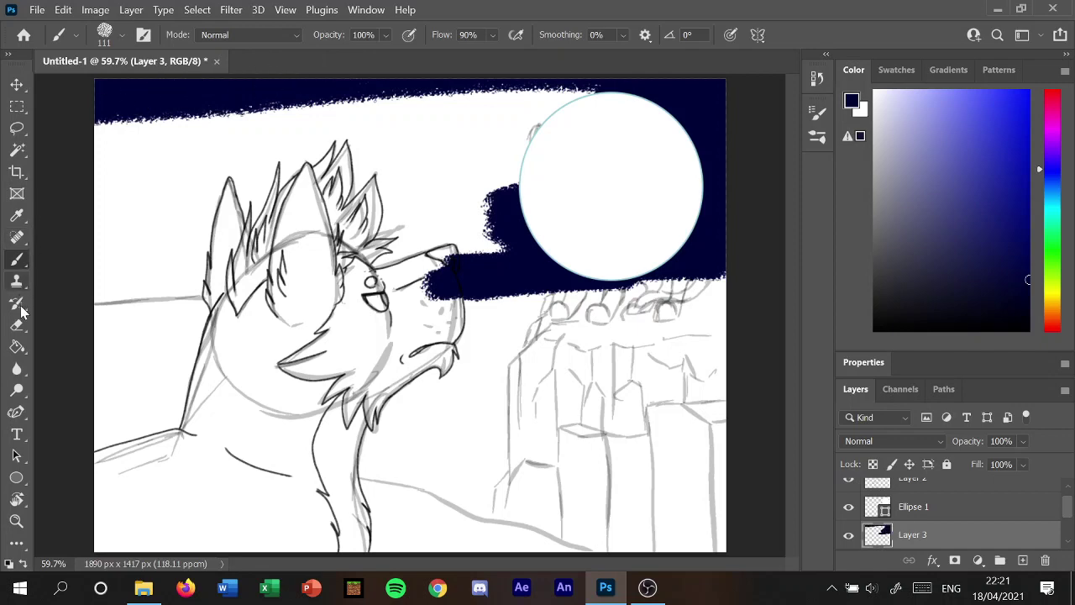
left_click(17, 346)
Undo the navy brush stroke and Paint Bucket-fill the background layer solid navy.
left_click(65, 12)
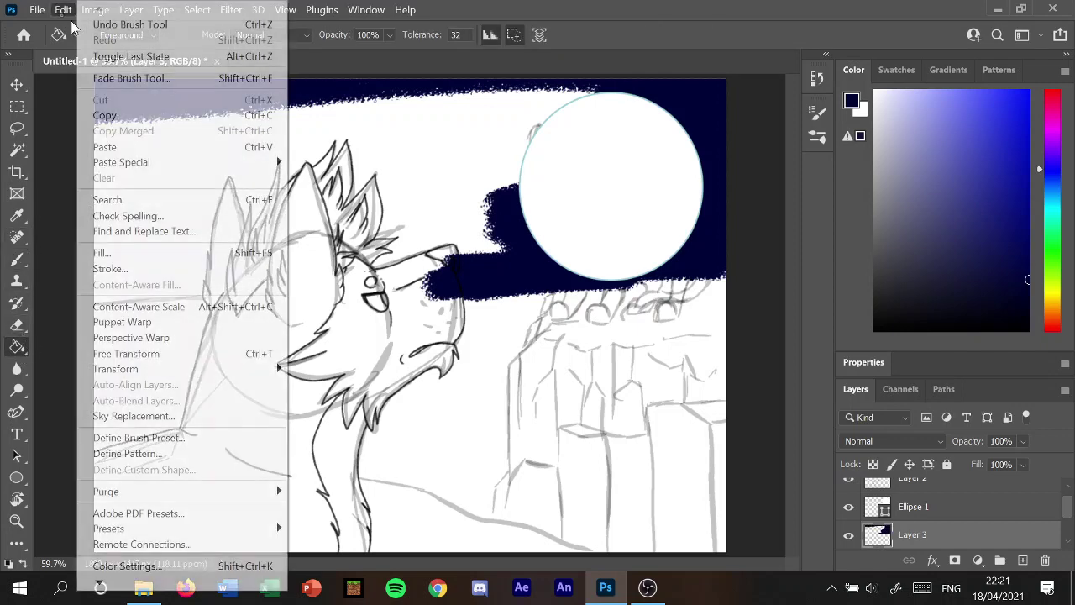
left_click(109, 24)
left_click(126, 256)
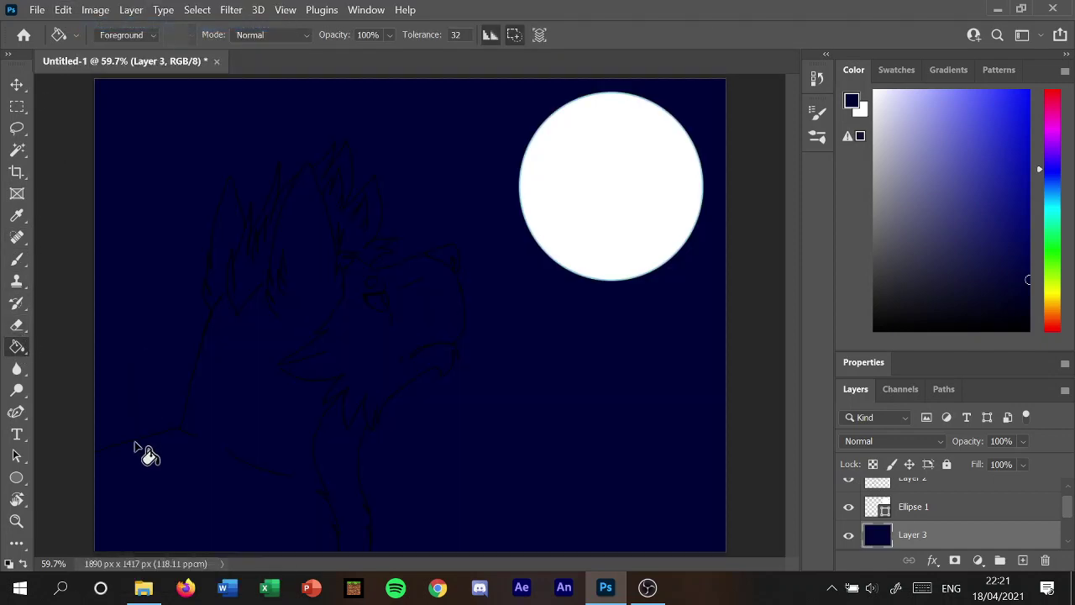
left_click(17, 260)
Move the Ellipse 1 moon slightly left with the Move tool.
left_click(922, 511)
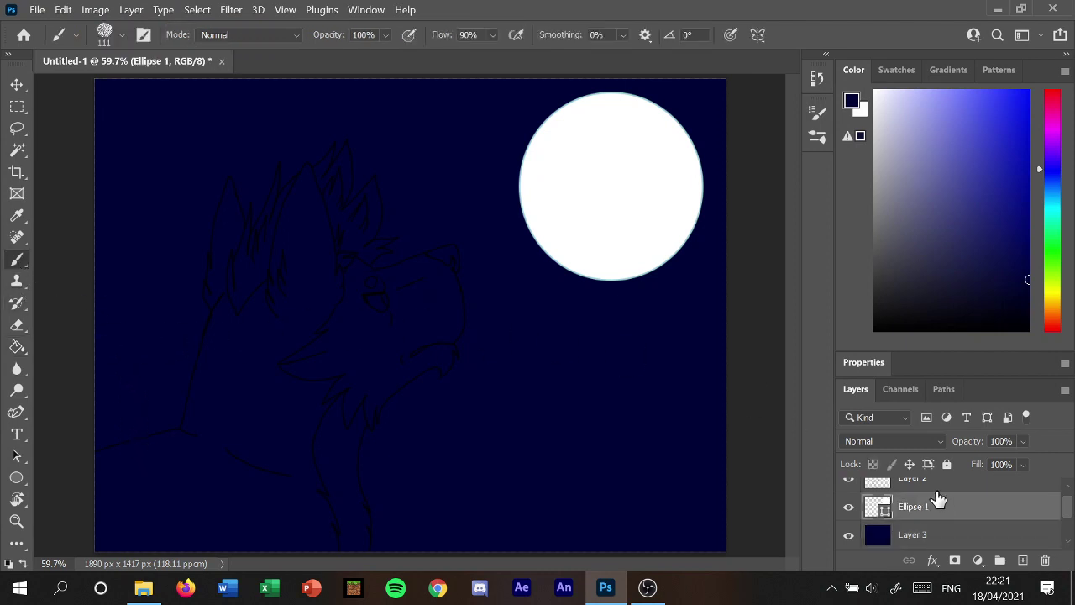
left_click(16, 86)
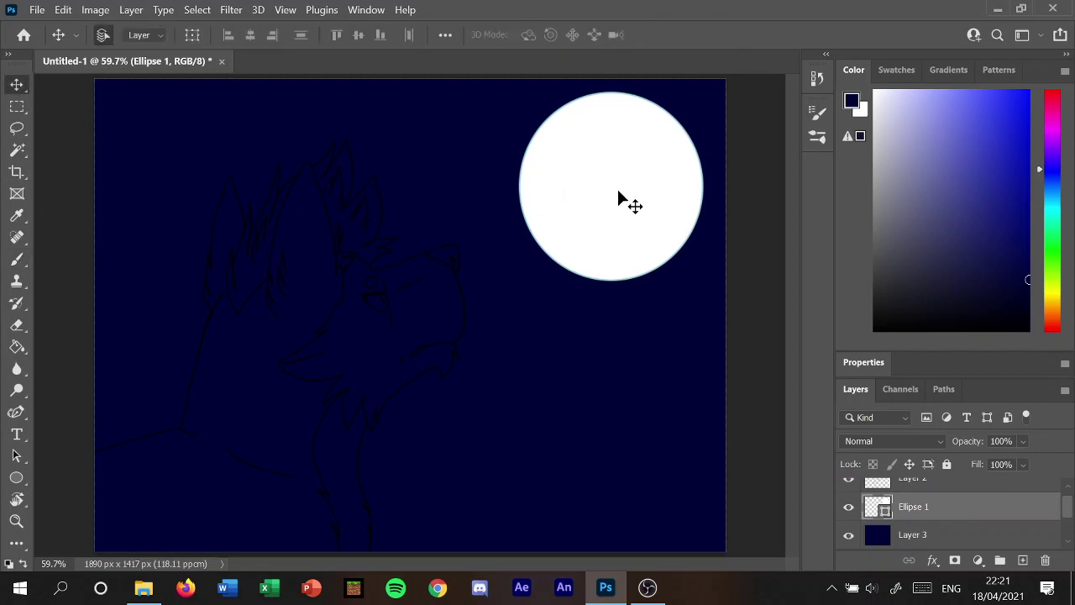
left_click_drag(615, 192, 586, 191)
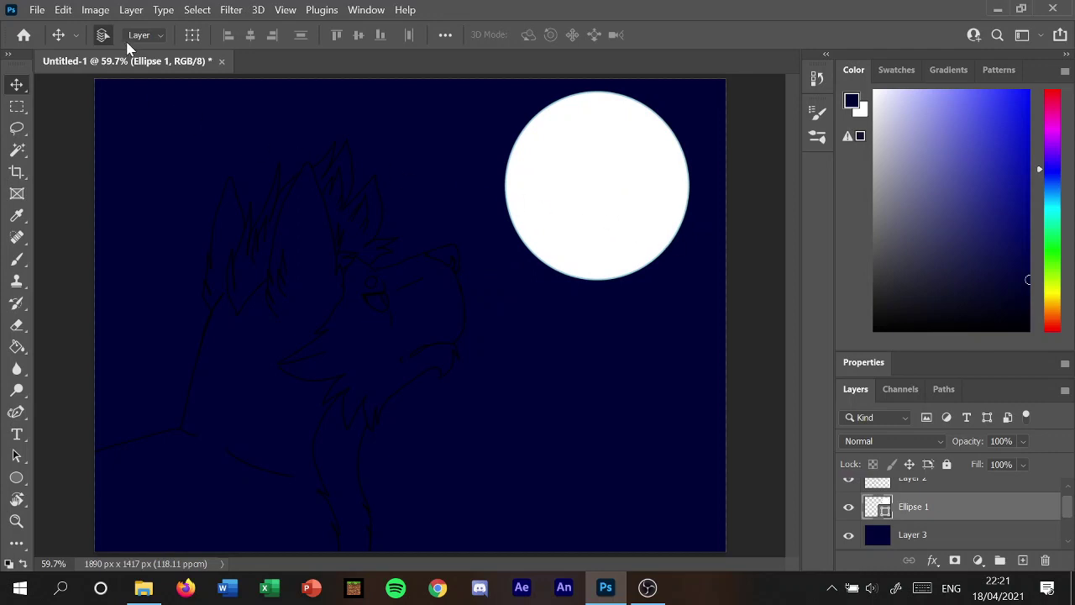
left_click(196, 9)
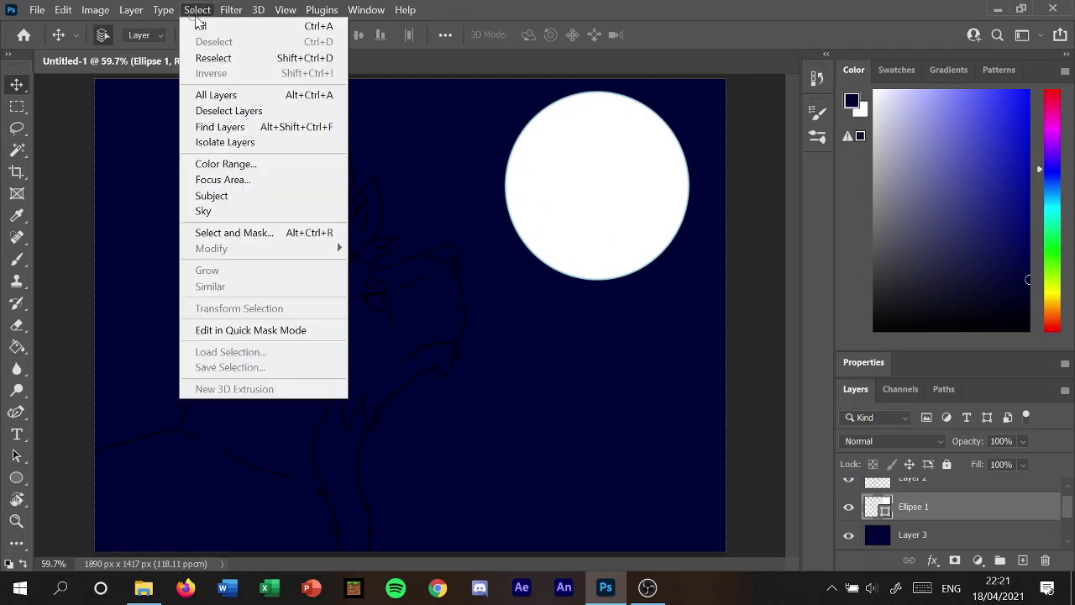
left_click(125, 54)
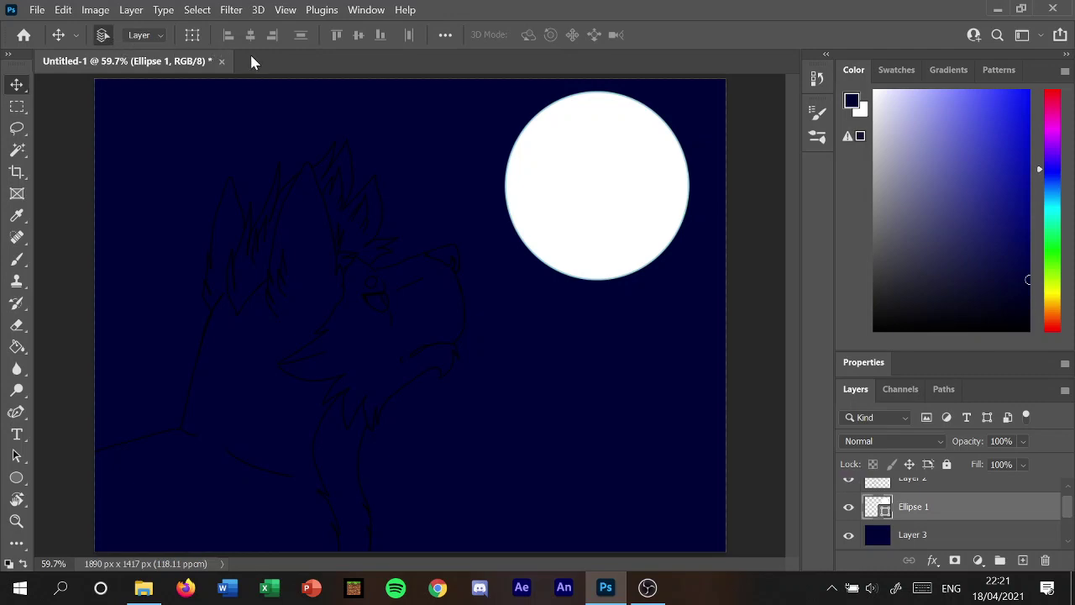
left_click(63, 11)
Undo back through the moon move, navy fill, new layer and moon ellipse.
left_click(117, 24)
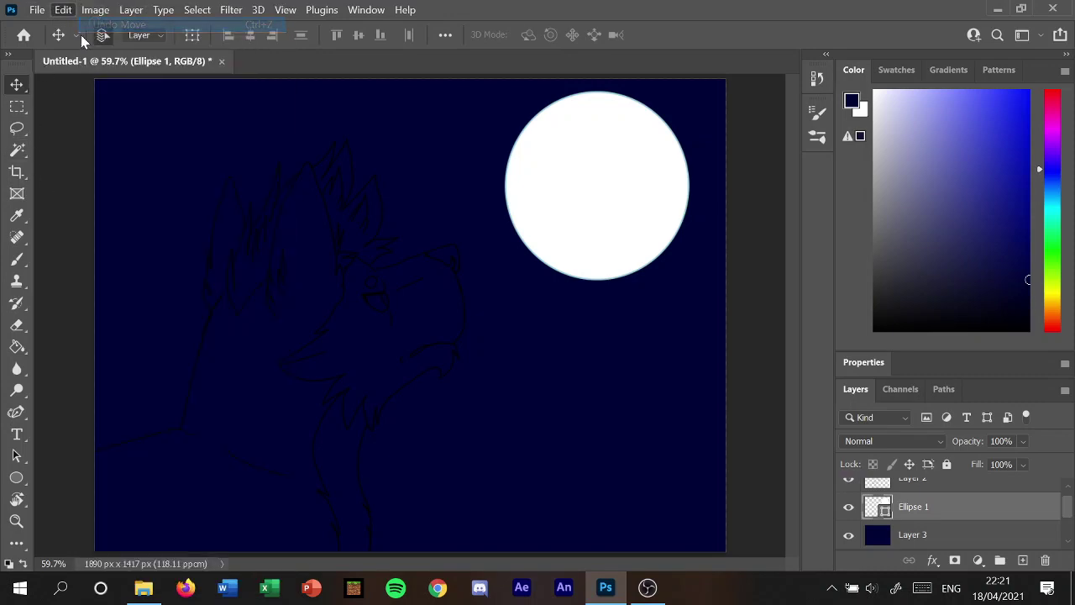
left_click(62, 10)
left_click(118, 24)
left_click(62, 10)
left_click(85, 26)
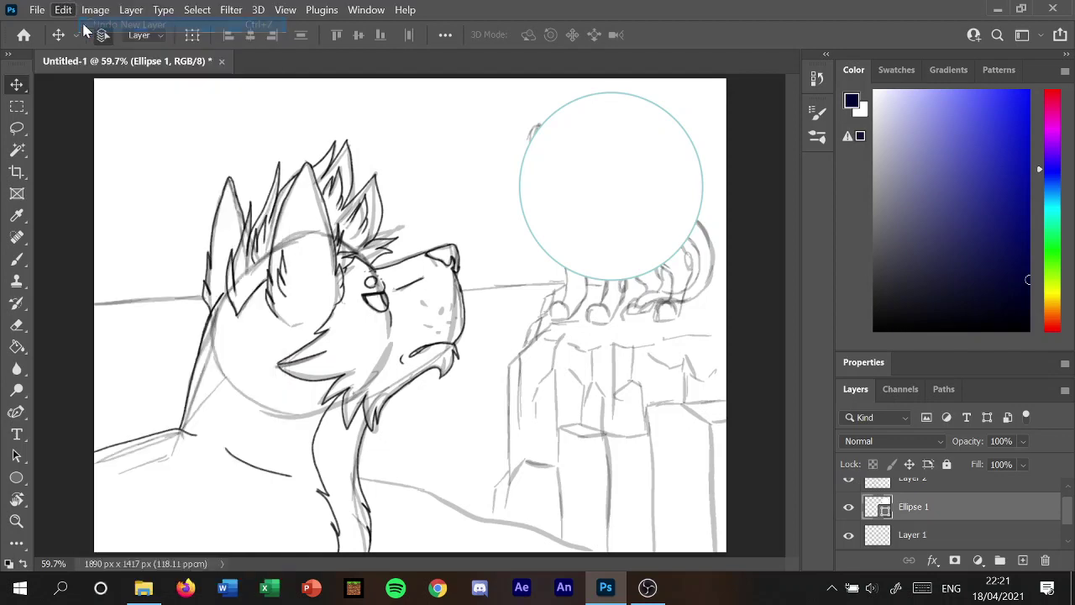
left_click(63, 10)
left_click(86, 25)
left_click(63, 10)
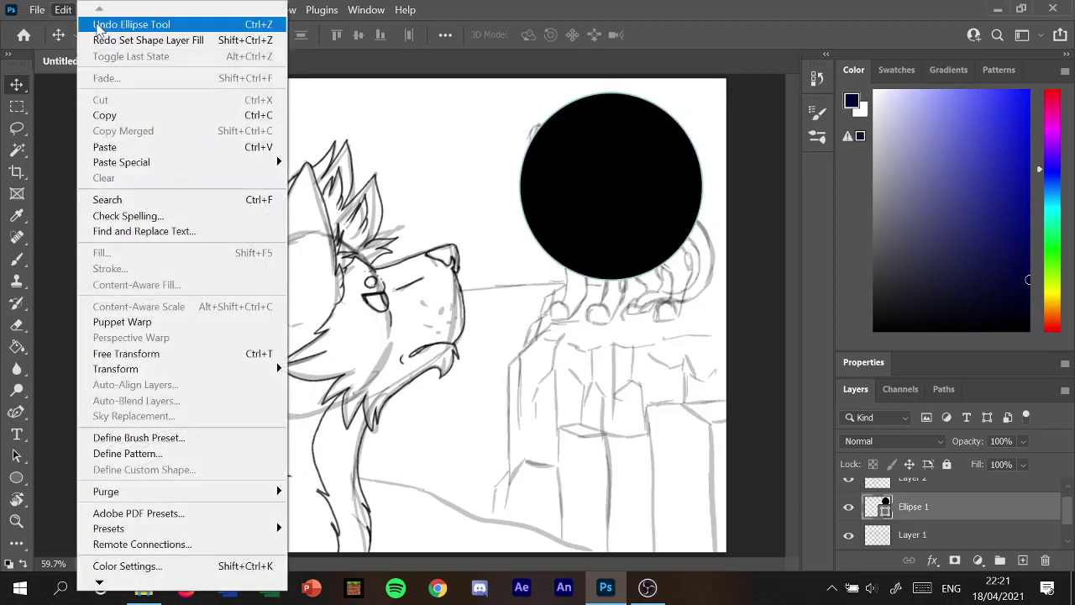
left_click(93, 25)
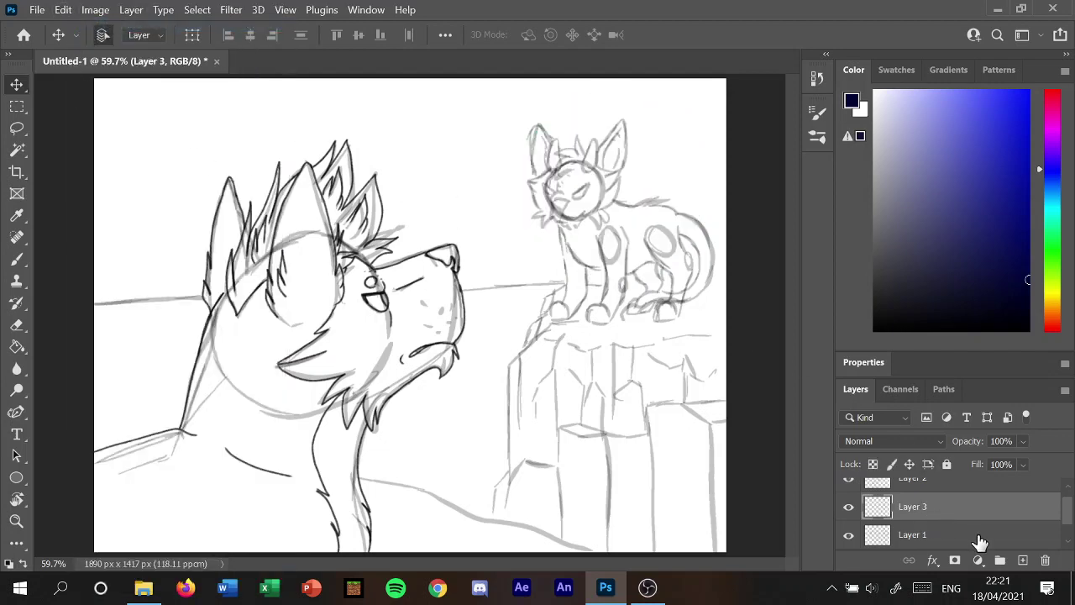
Paint Bucket-fill Layer 3 with solid navy.
left_click(849, 508)
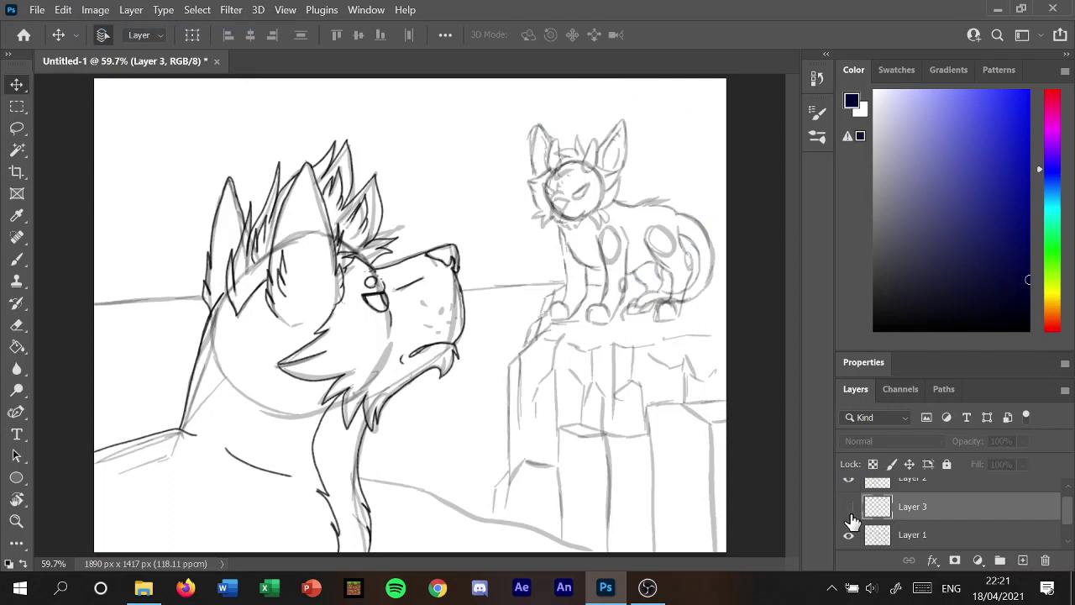
left_click(850, 508)
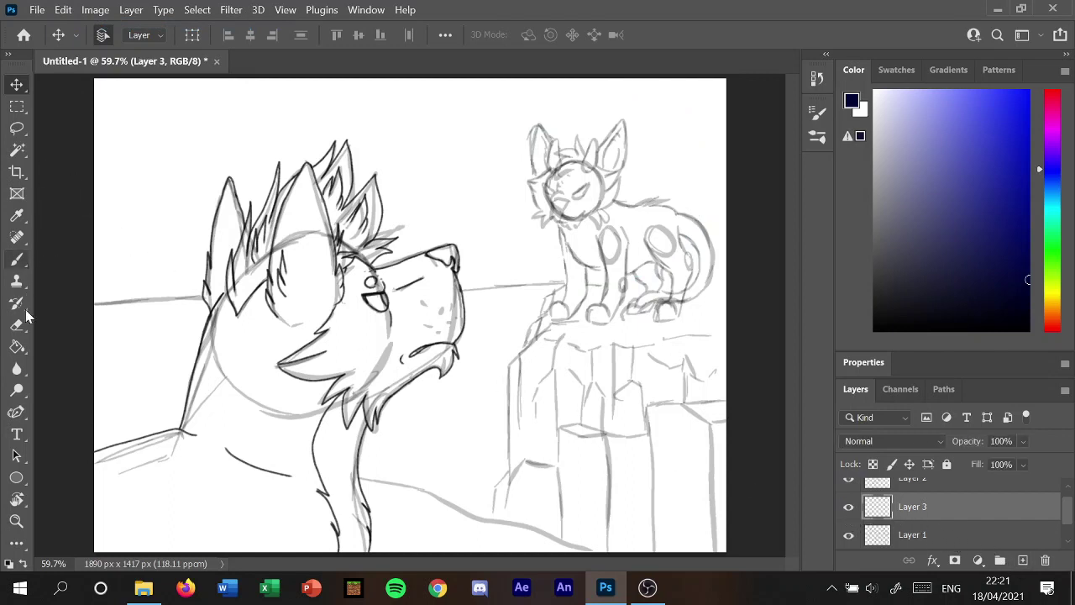
left_click(17, 347)
left_click(158, 313)
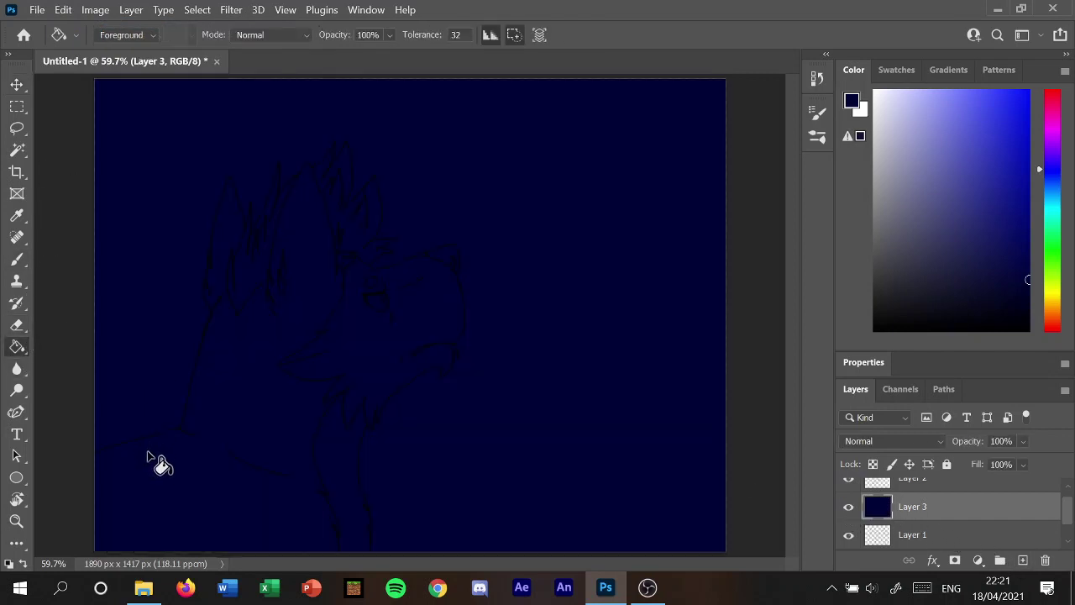
On a new layer, draw a white-outlined moon circle in the upper-right sky.
left_click(1023, 560)
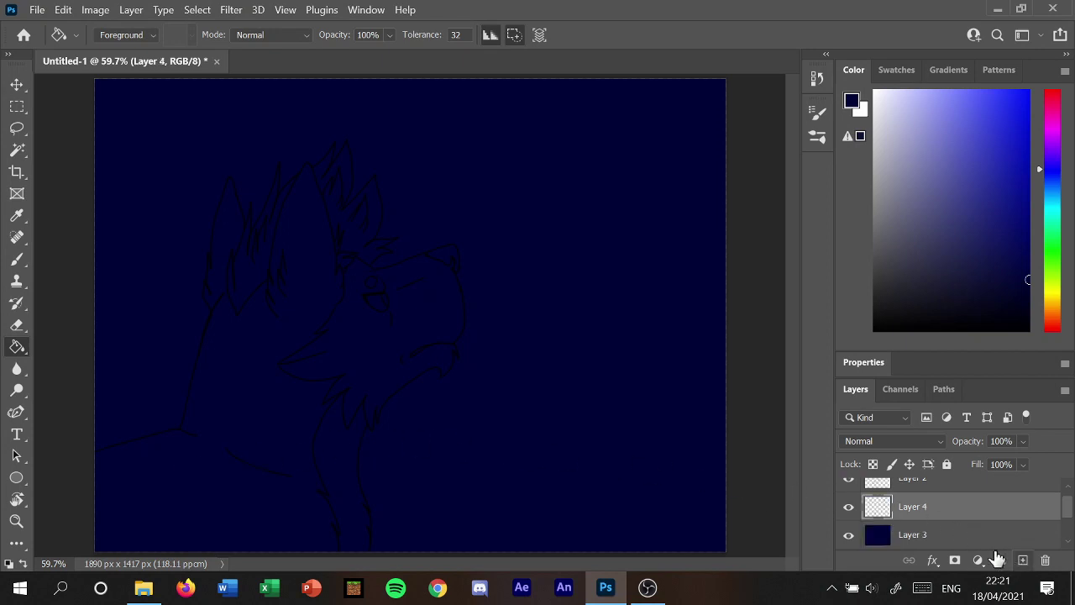
left_click(17, 477)
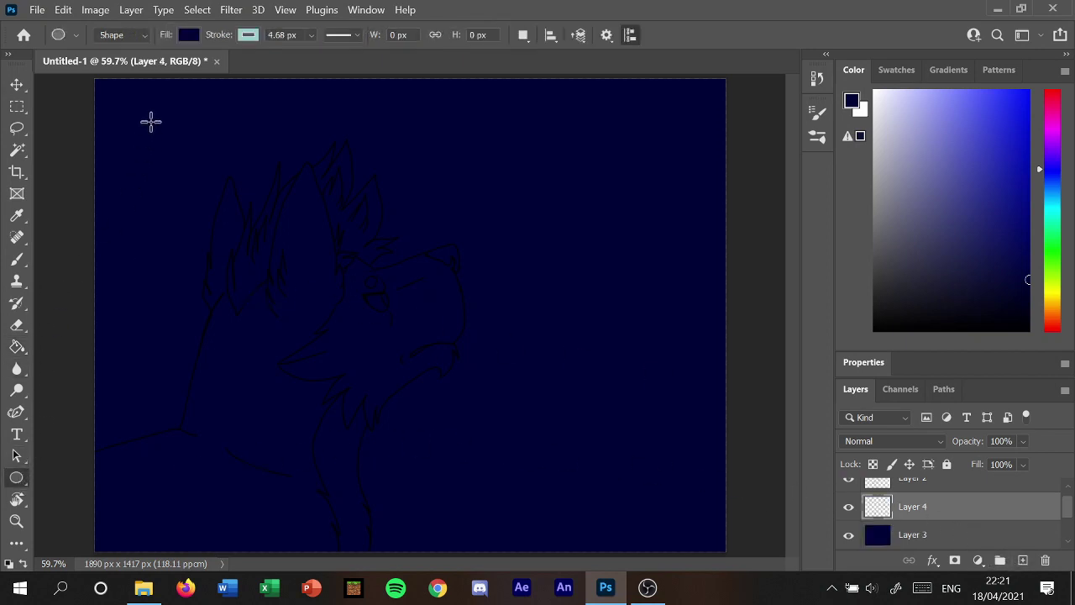
left_click(241, 36)
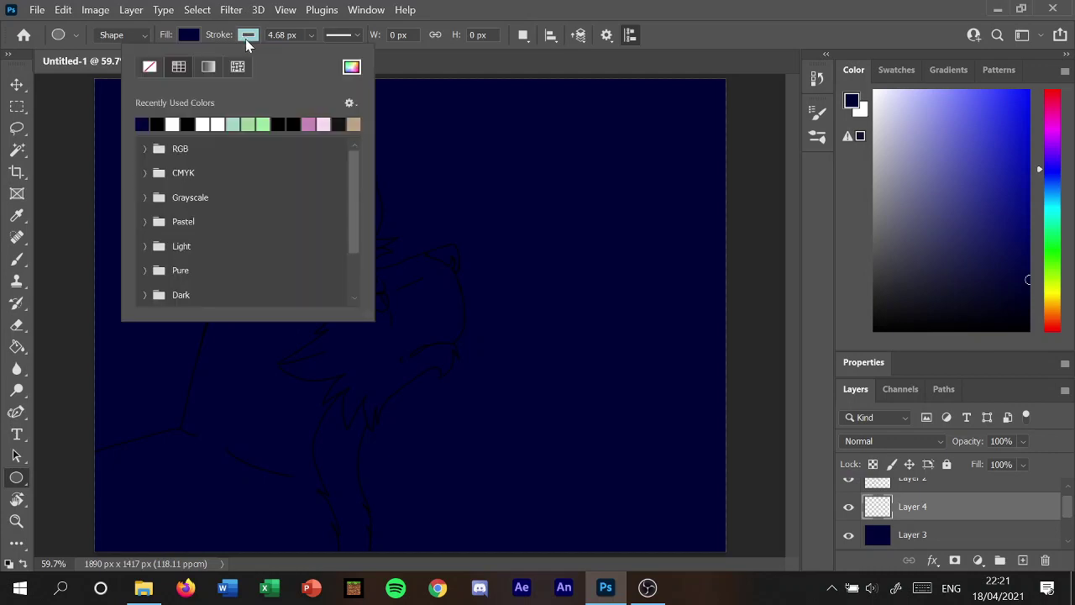
left_click(173, 126)
left_click(506, 135)
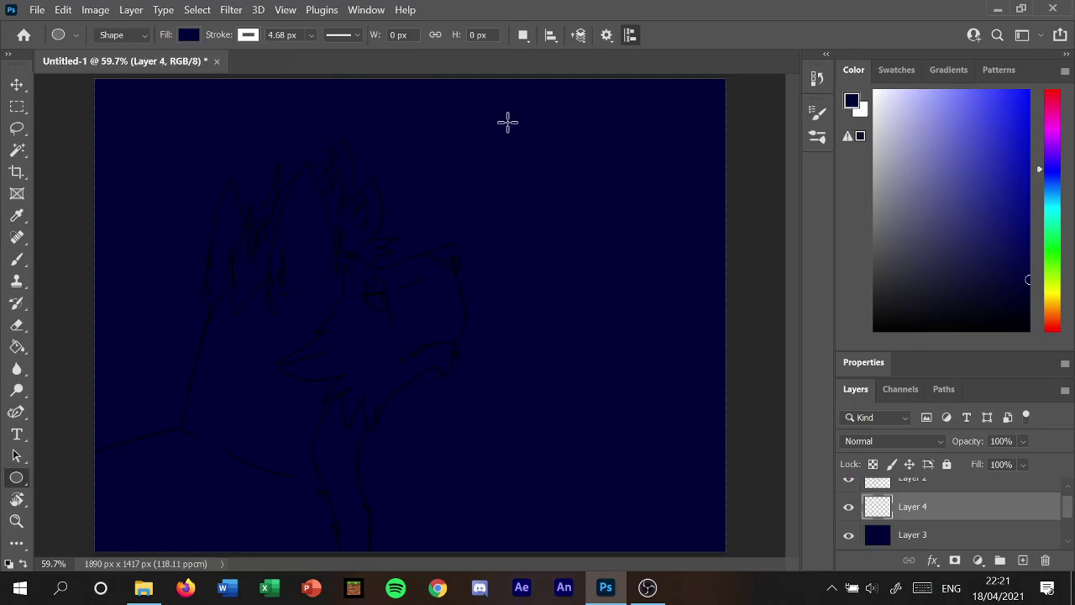
left_click_drag(506, 121, 692, 306)
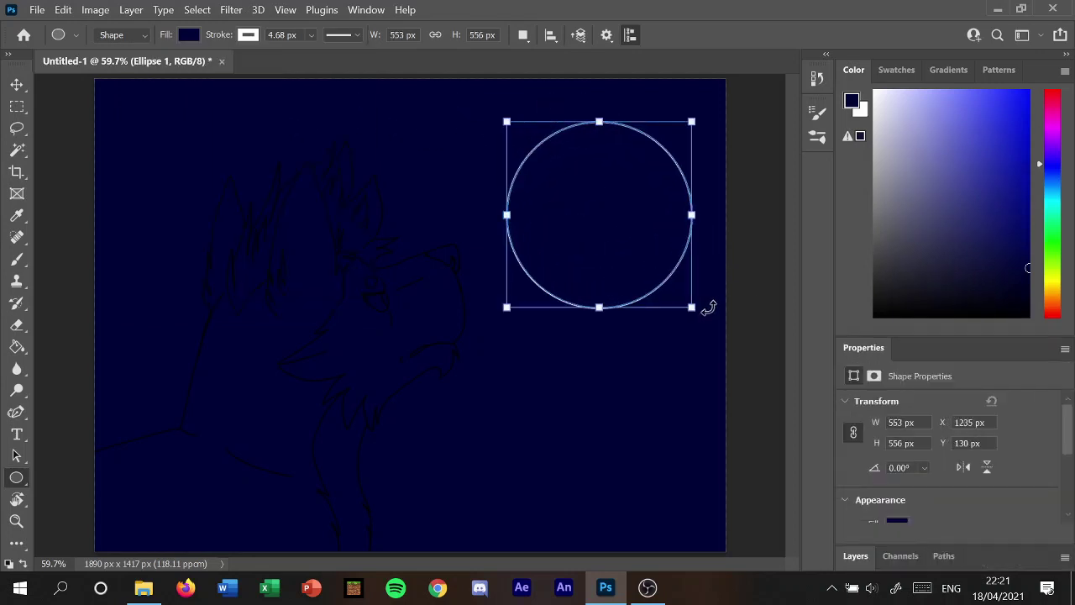
Fill the 553 × 556 px moon circle white and dismiss the Create Ellipse dialog.
left_click(189, 35)
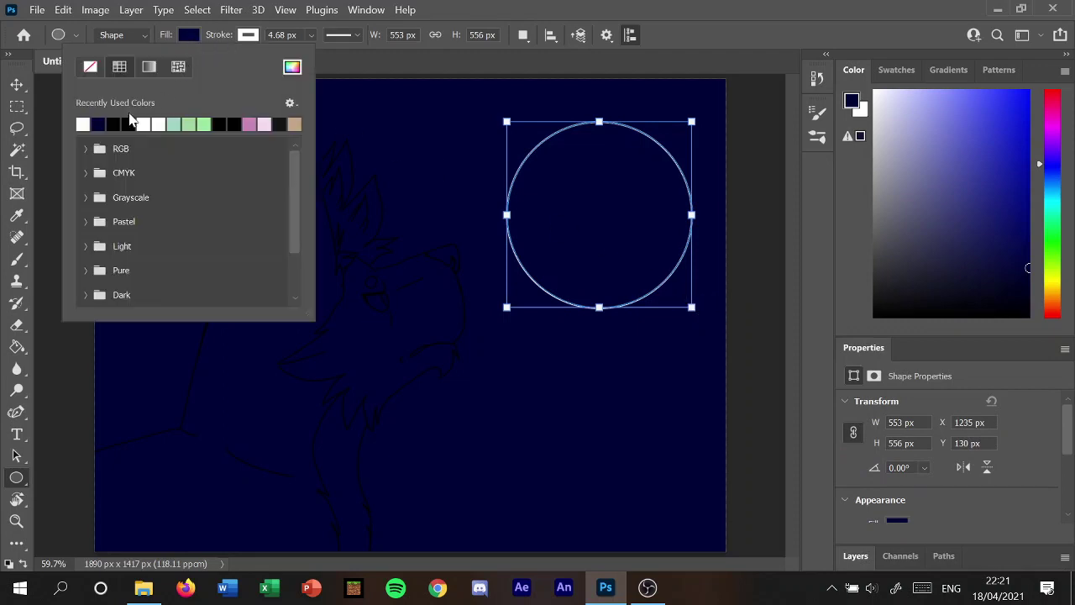
left_click(84, 125)
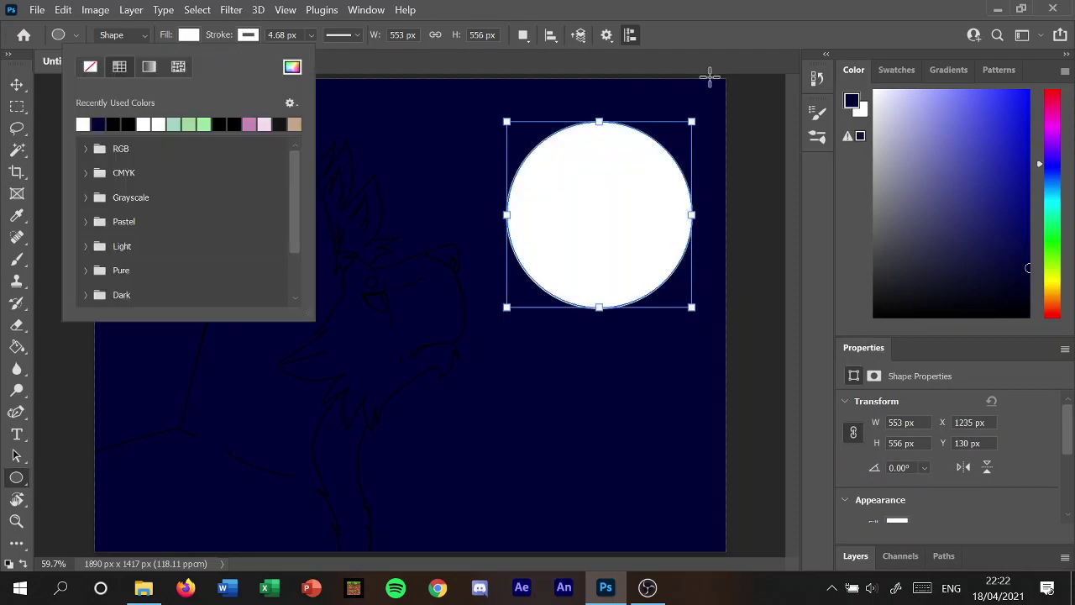
left_click(746, 108)
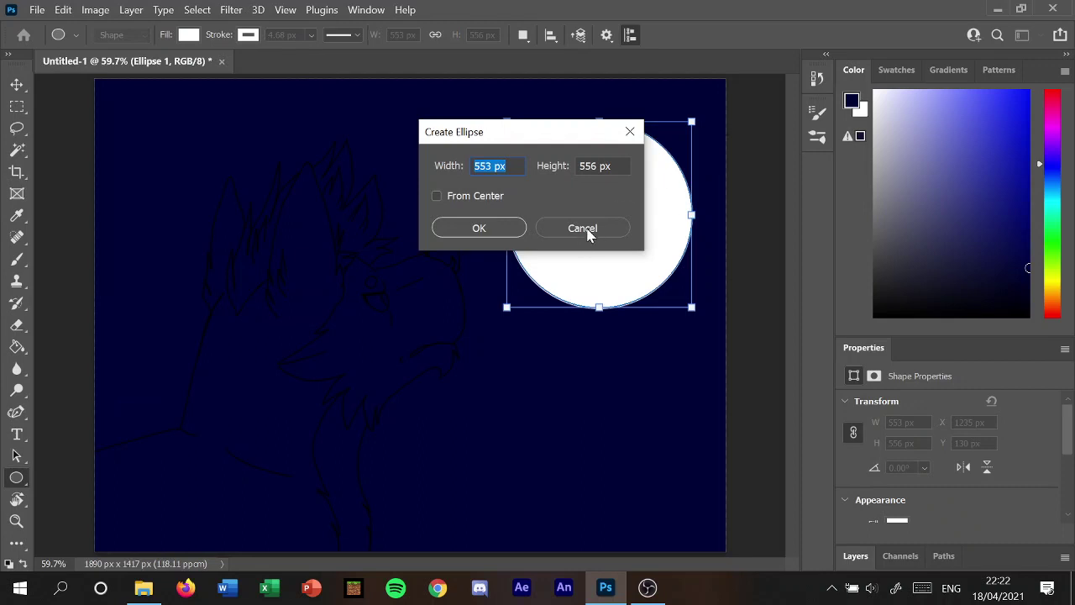
left_click(587, 231)
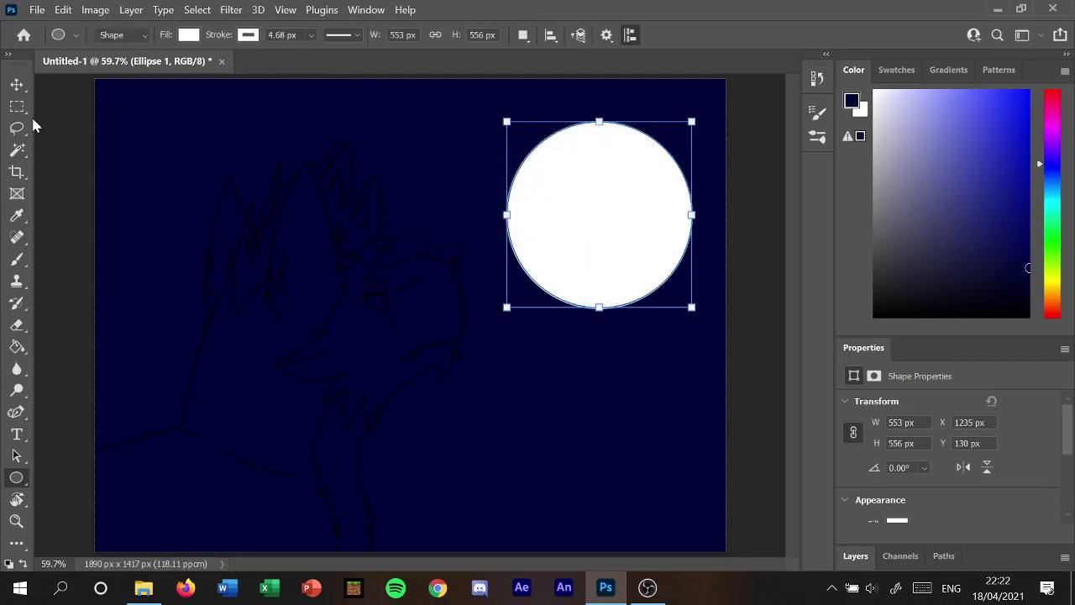
left_click(18, 261)
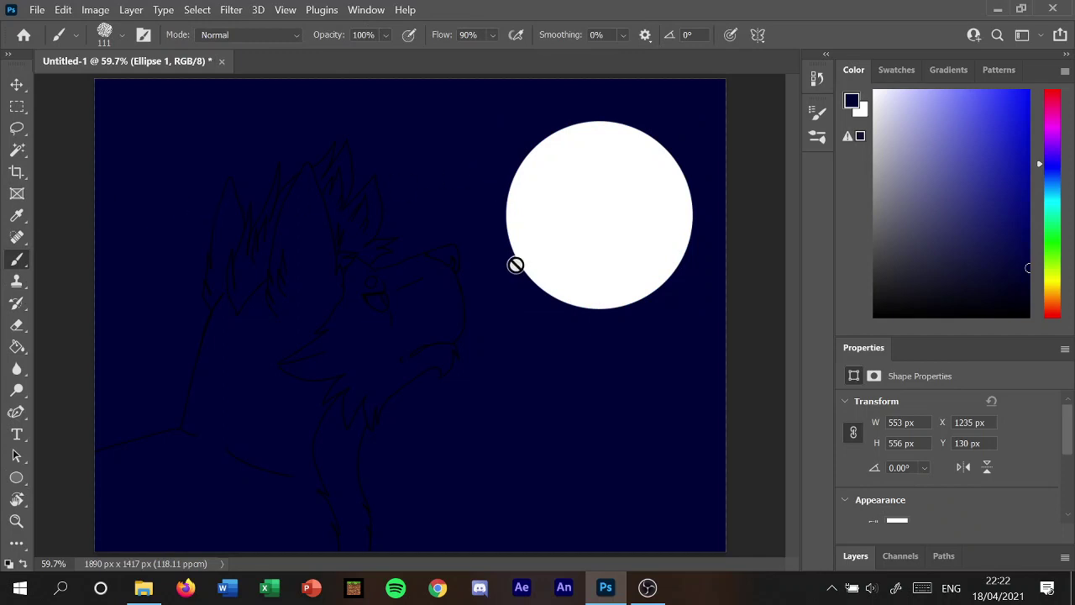
Create two new empty layers, Layer 4 and Layer 5, above Layer 2.
left_click(856, 556)
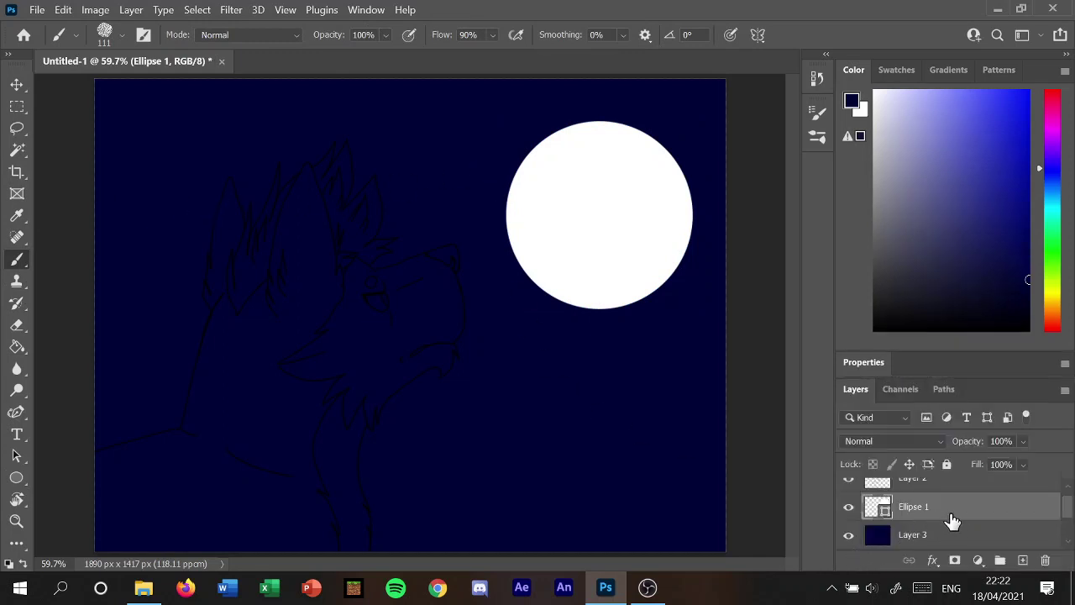
left_click_drag(1068, 514, 1065, 501)
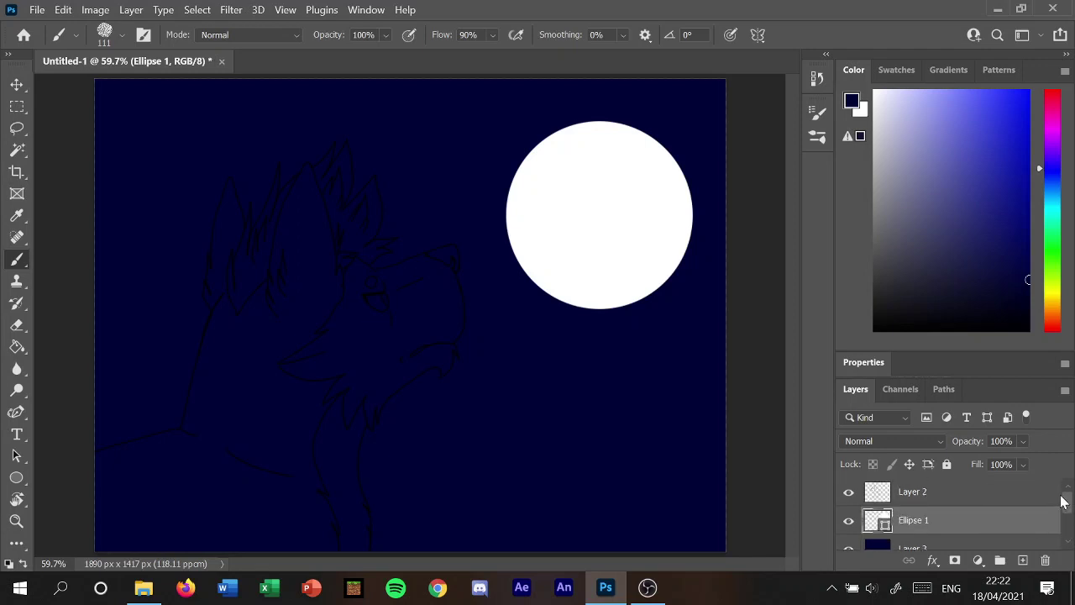
left_click_drag(1064, 502, 1060, 520)
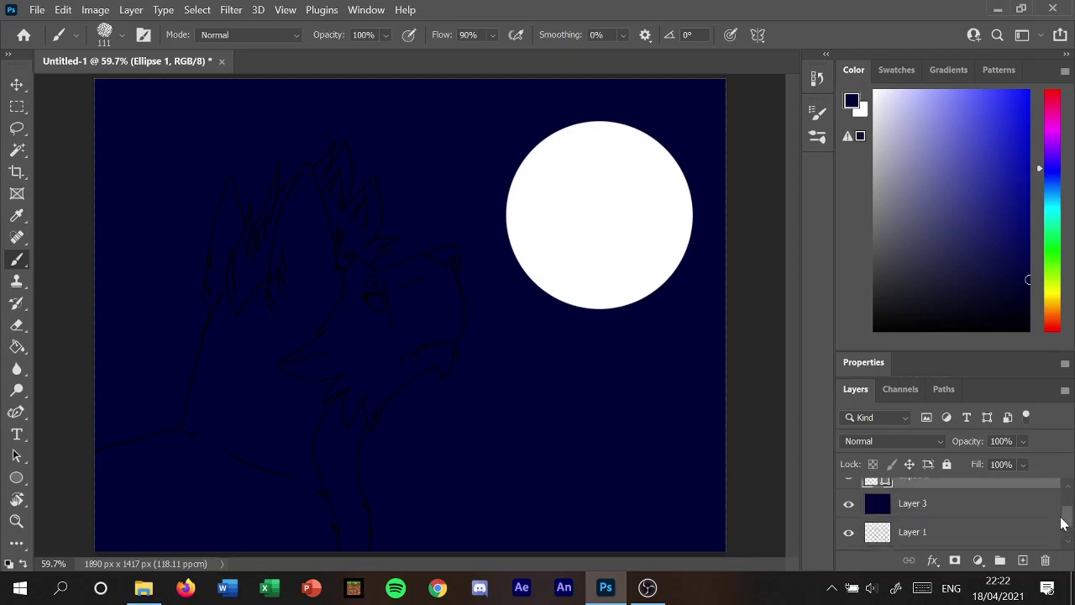
left_click(1022, 561)
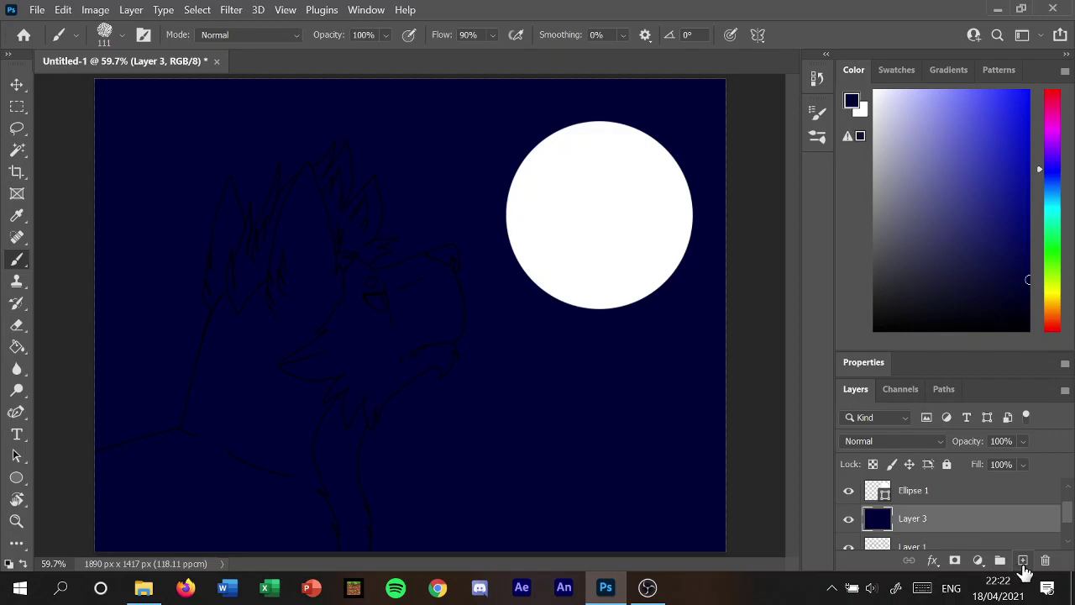
left_click_drag(1068, 515, 1066, 506)
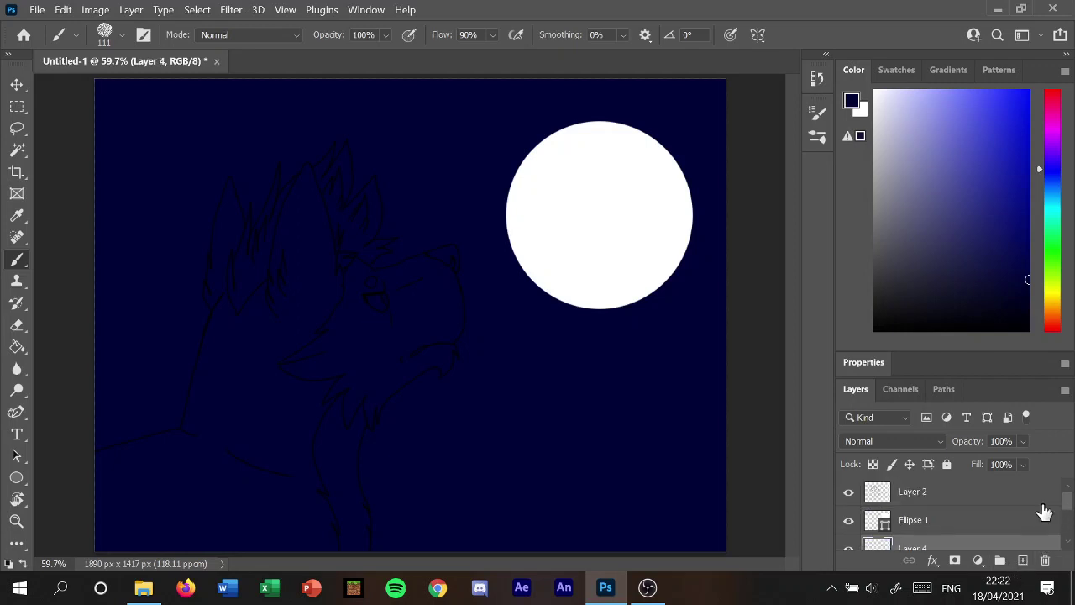
left_click(1009, 500)
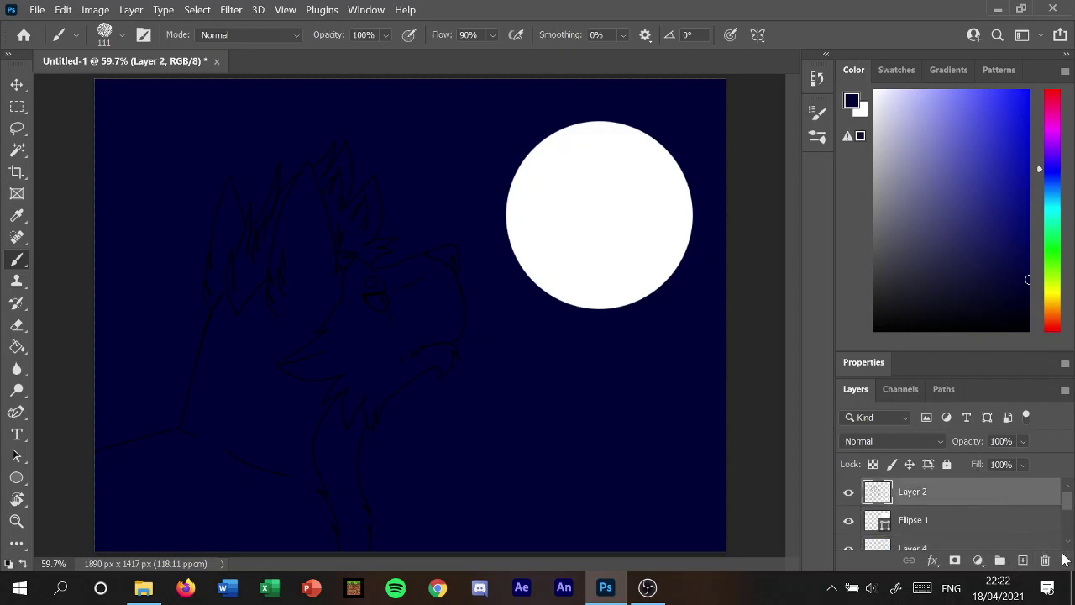
left_click(1023, 560)
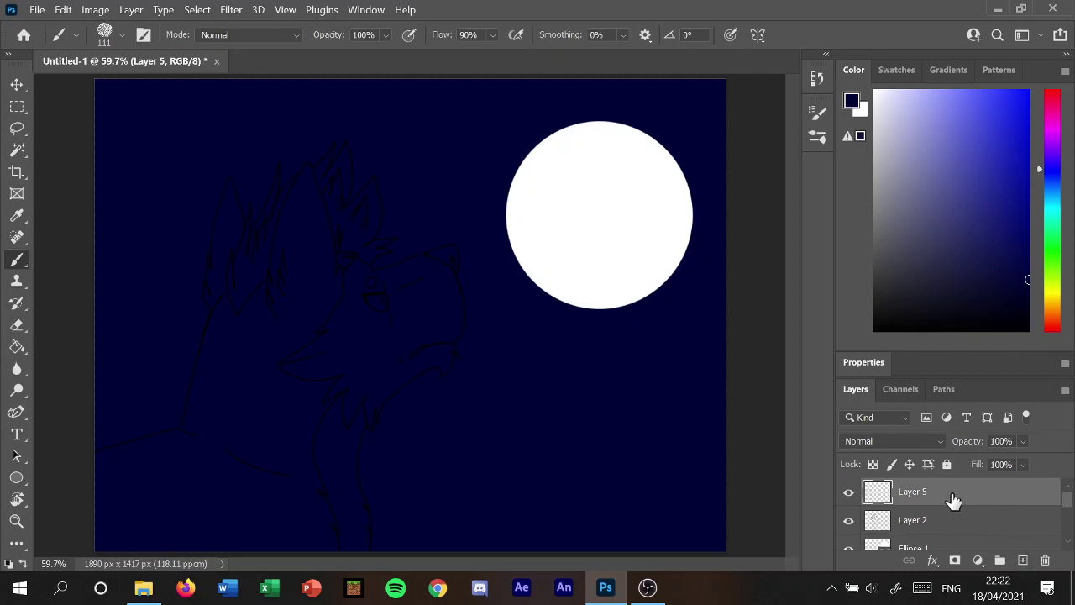
Move Layer 5 below Ellipse 1, reselect Layer 2, and choose the Magic Wand tool.
left_click_drag(953, 500, 939, 545)
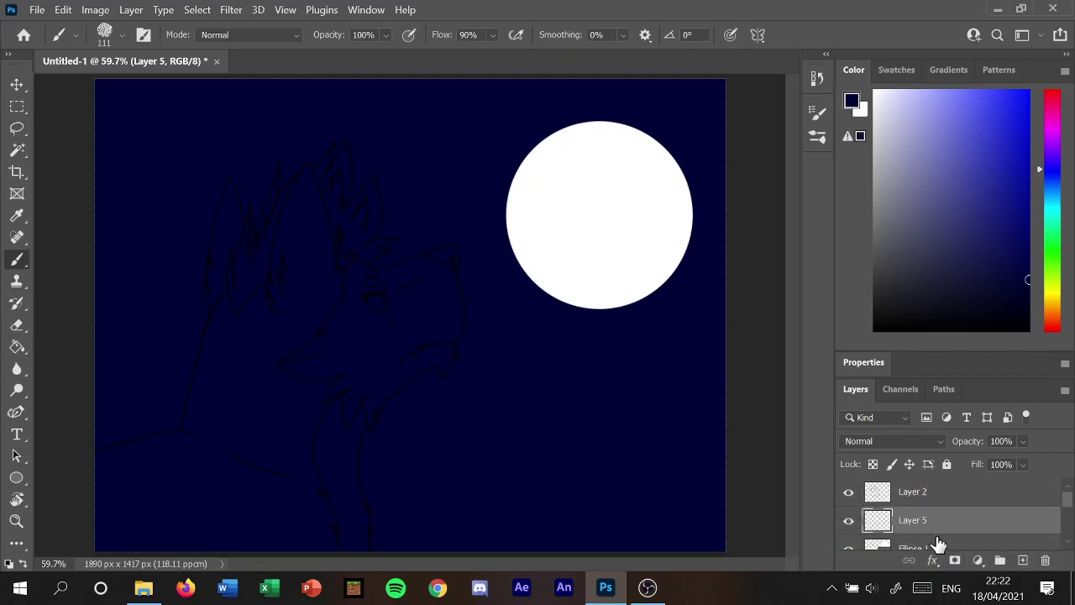
scroll(939, 544, "down", 1)
left_click_drag(926, 492, 924, 546)
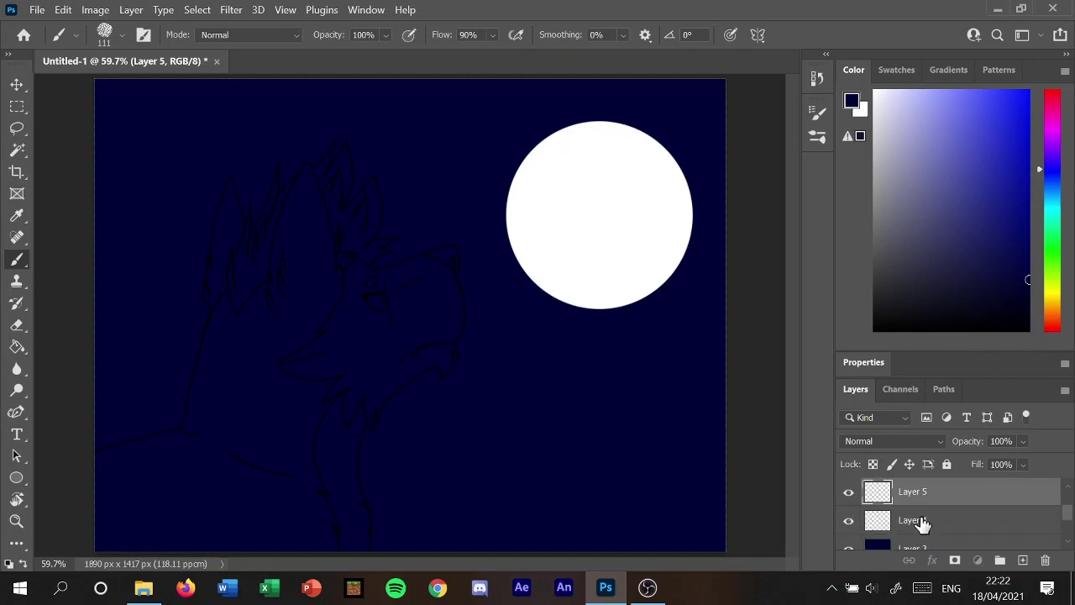
scroll(922, 523, "up", 1)
scroll(912, 522, "up", 1)
left_click(912, 492)
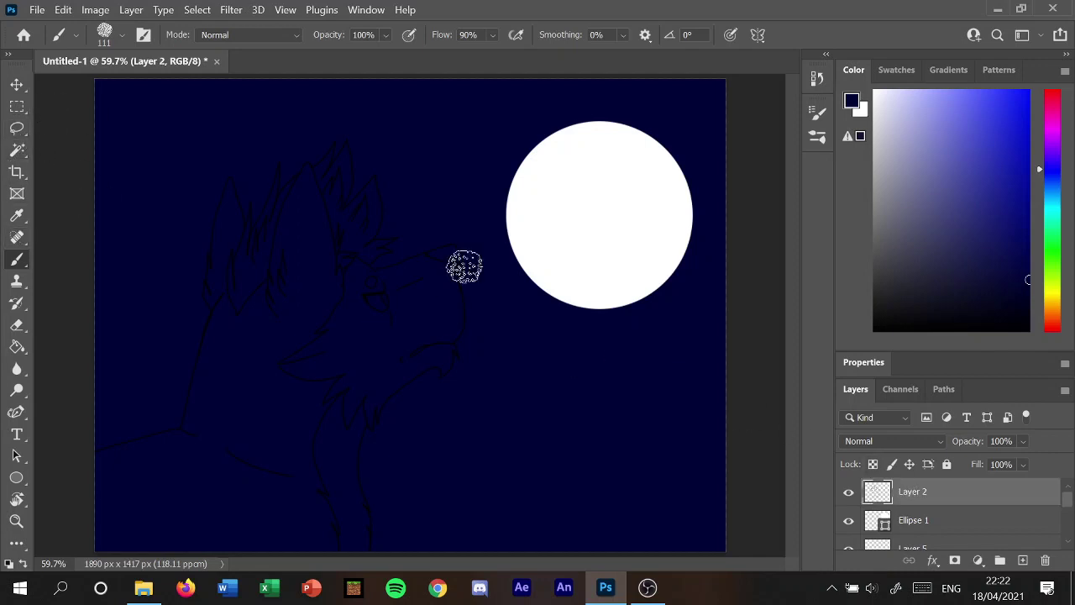
scroll(893, 511, "down", 1)
scroll(878, 529, "down", 2)
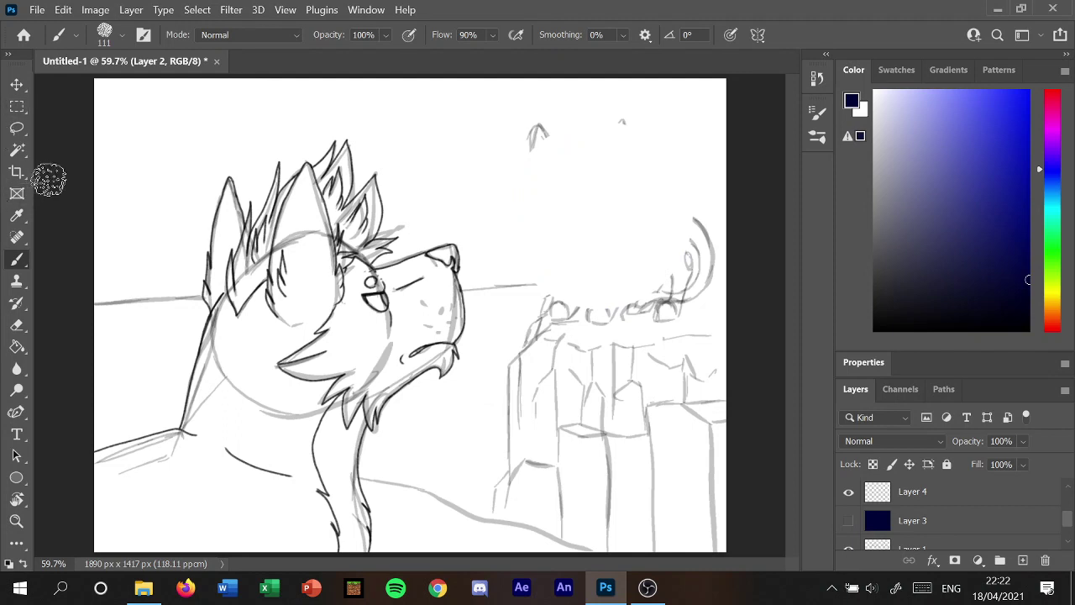
left_click(17, 151)
scroll(916, 538, "down", 1)
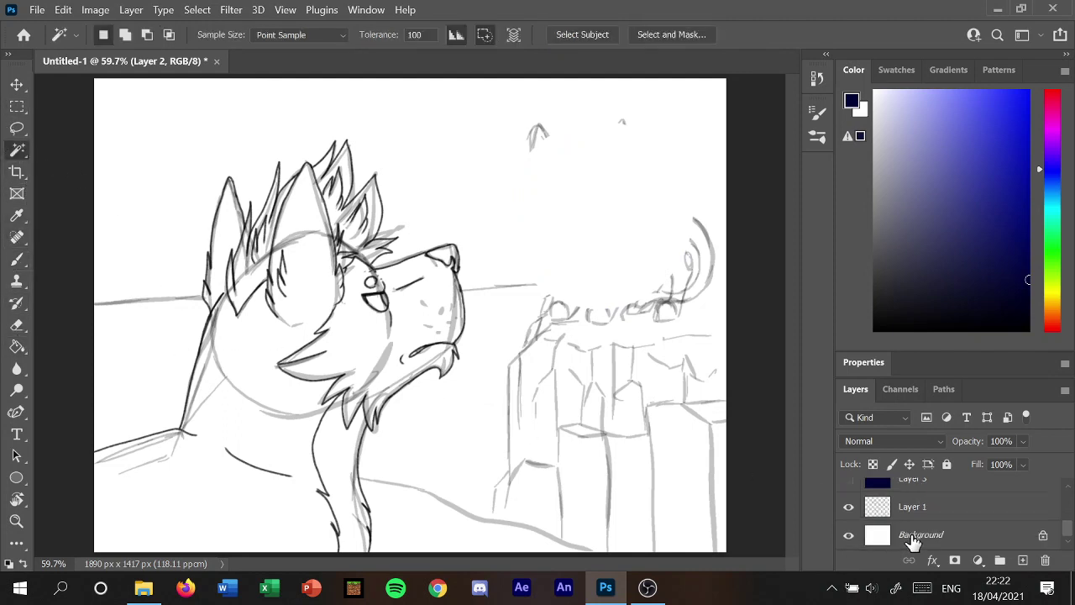
Hide the grey sketch and select the wolf by inverting a Magic Wand background selection.
left_click(848, 508)
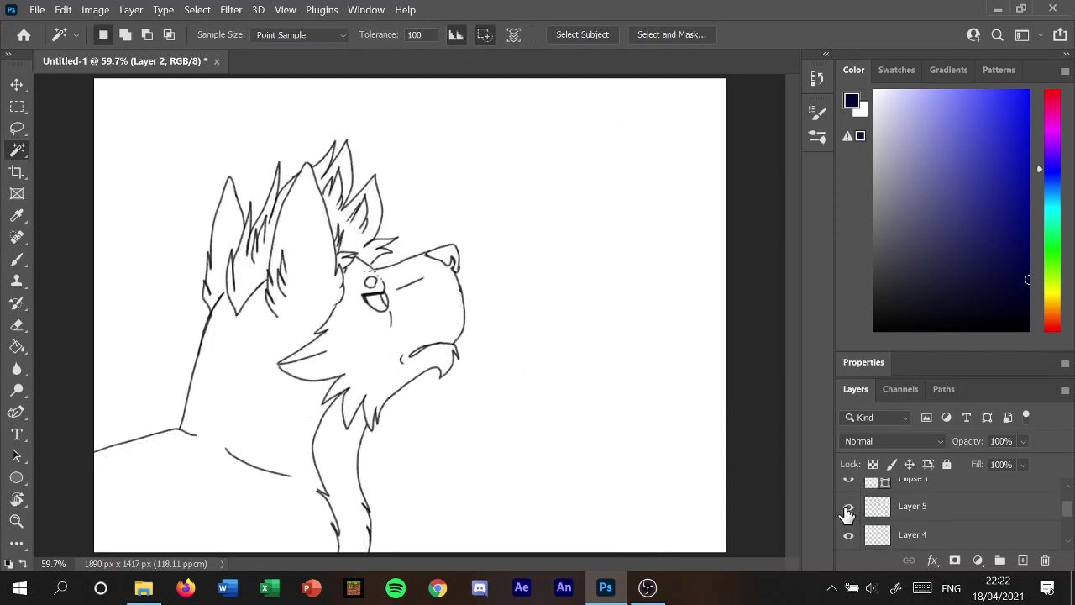
scroll(848, 512, "up", 2)
left_click(491, 401)
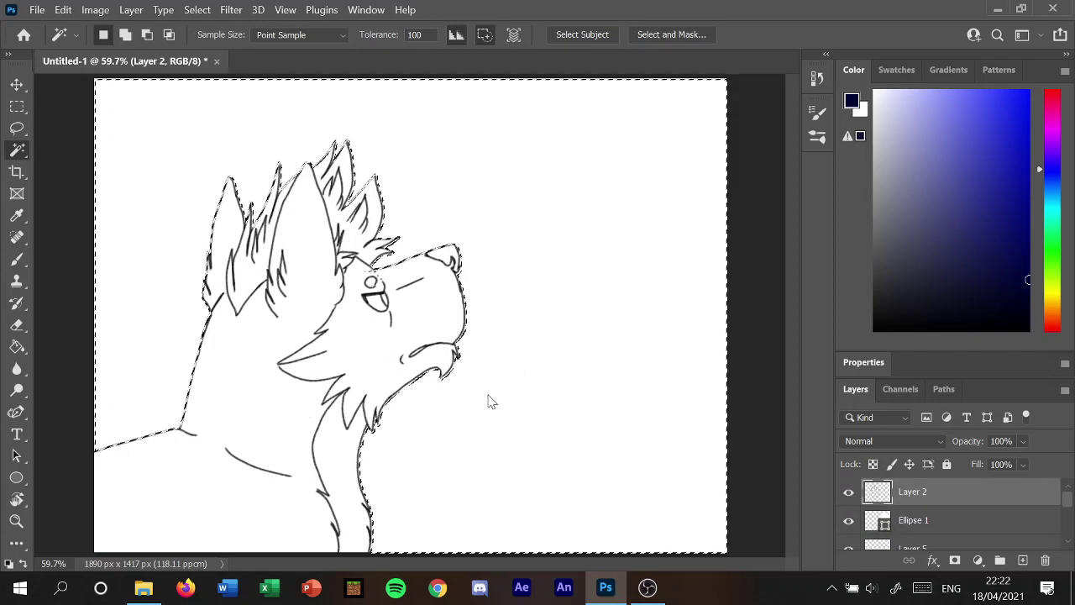
left_click(197, 9)
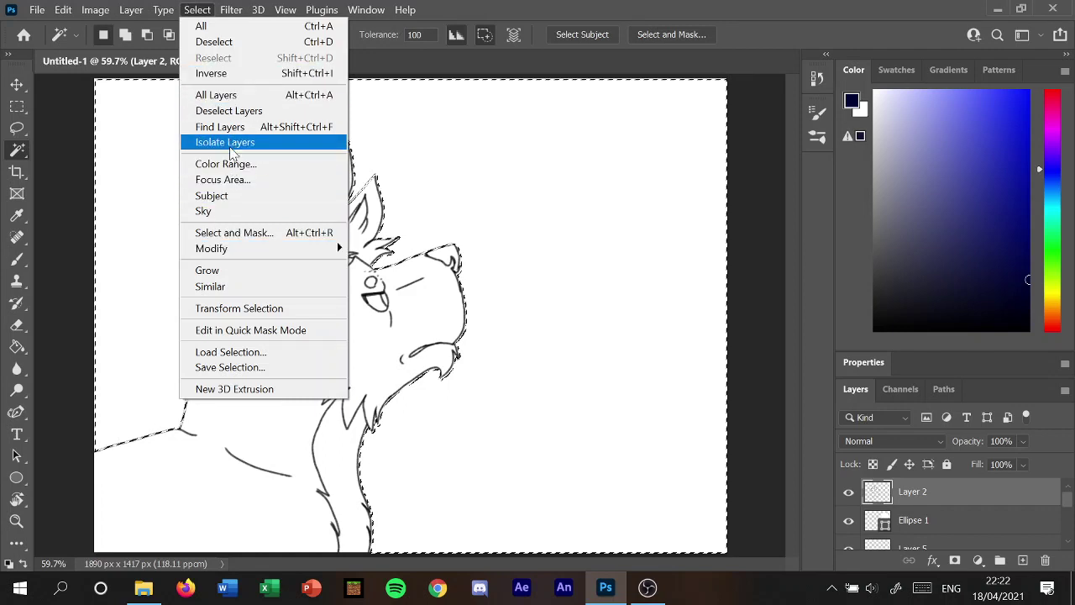
left_click(242, 73)
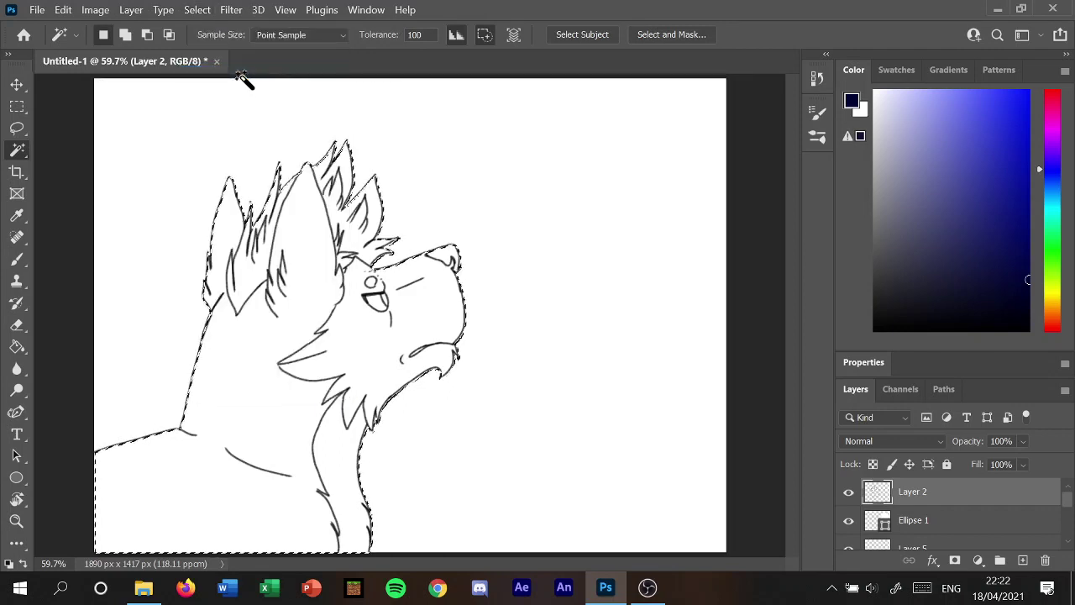
Make Layer 4 the active layer and show the navy sky layer again.
scroll(911, 513, "down", 2)
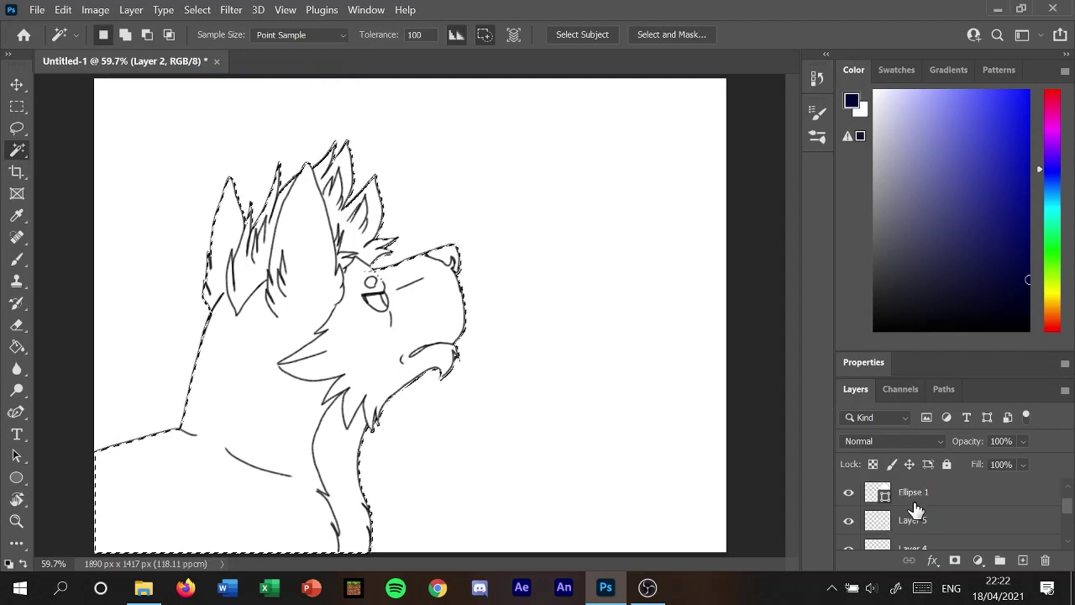
left_click(922, 499)
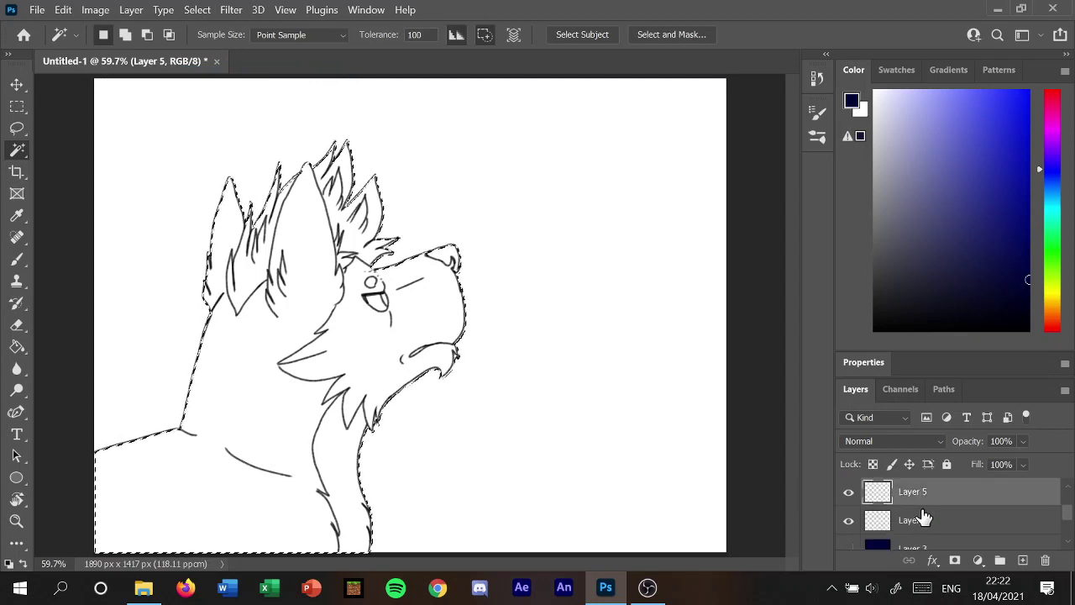
left_click(920, 521)
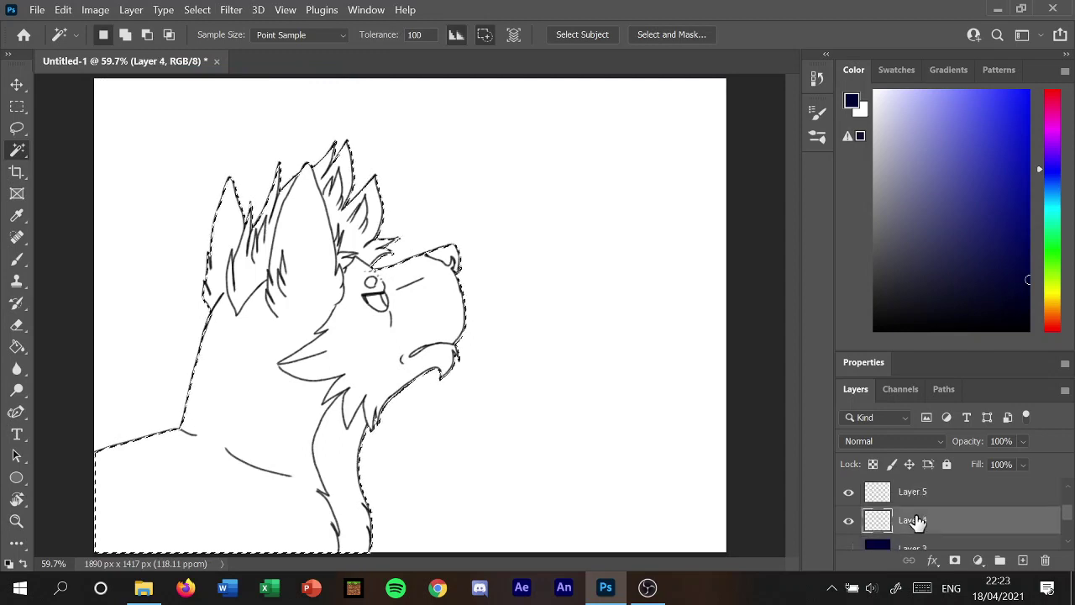
scroll(855, 536, "down", 1)
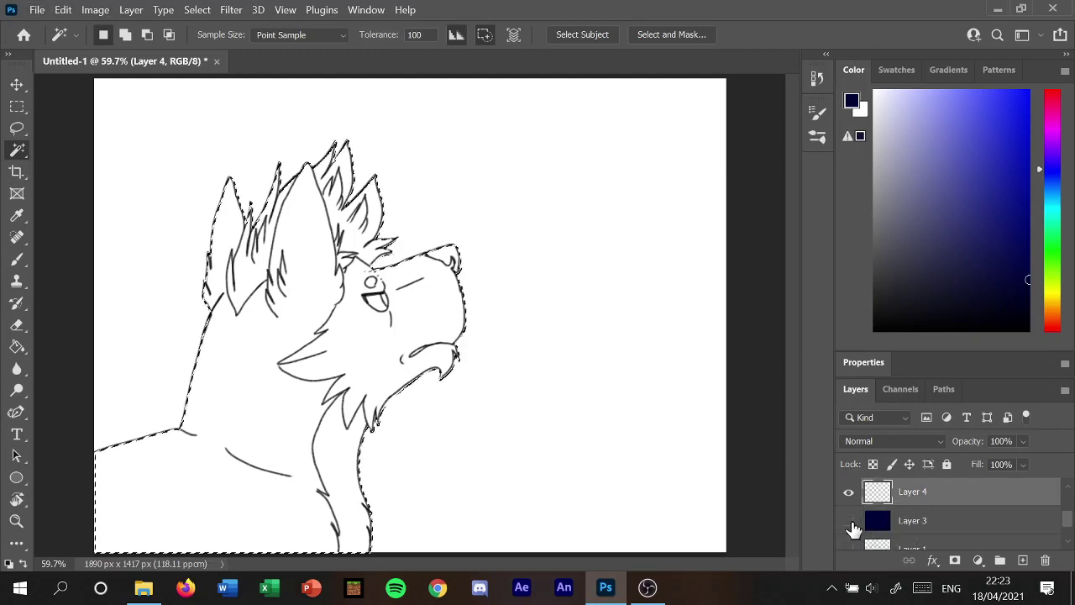
left_click(848, 522)
Fill the selected wolf dark brown with the Paint Bucket, deselect, and switch to File Explorer.
left_click_drag(1042, 201, 1057, 320)
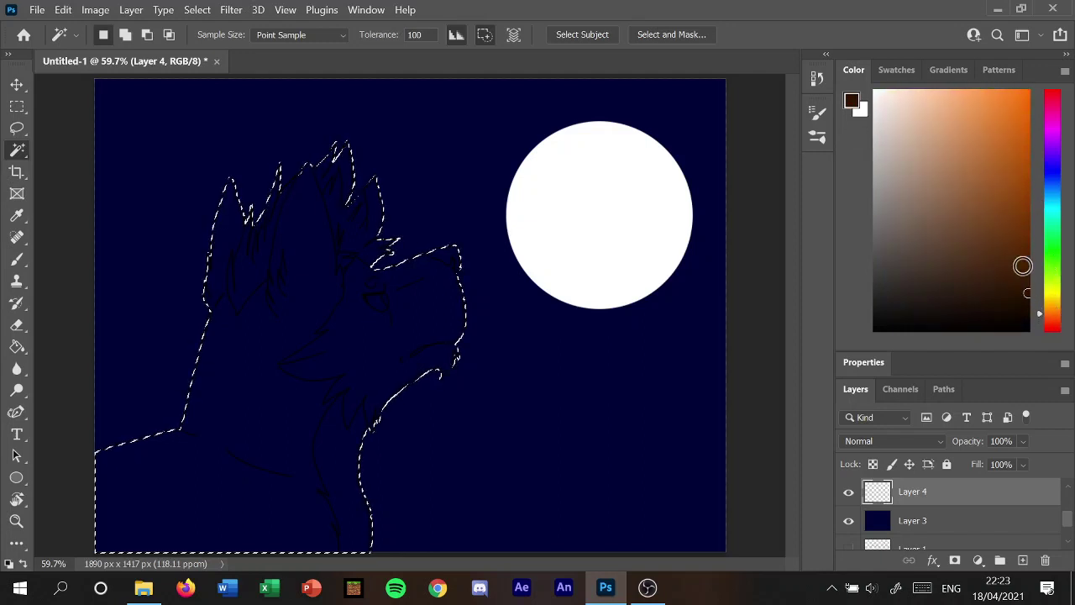
left_click(17, 346)
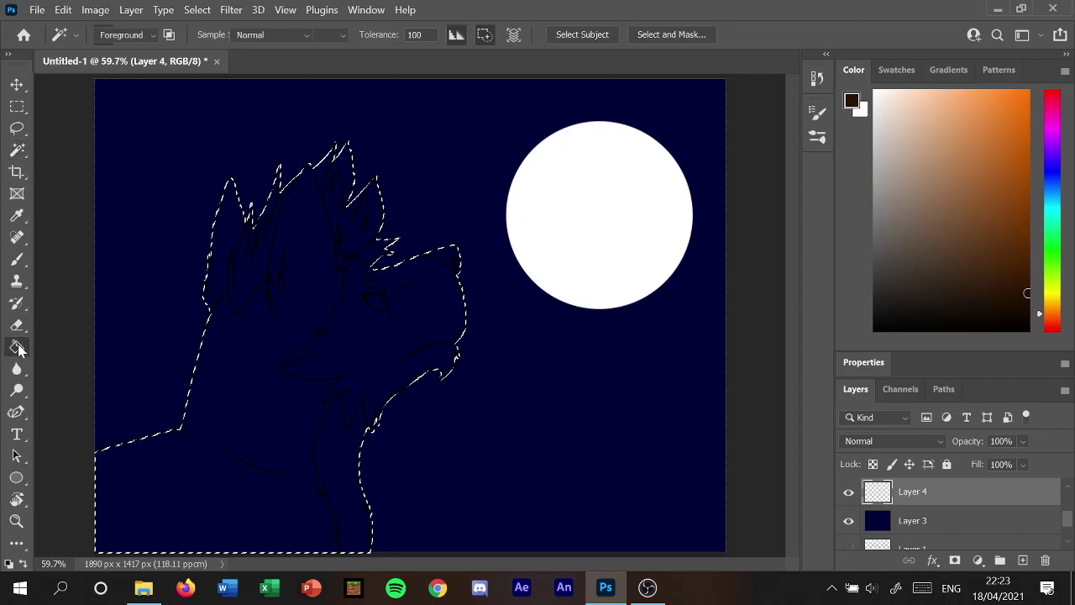
left_click(309, 298)
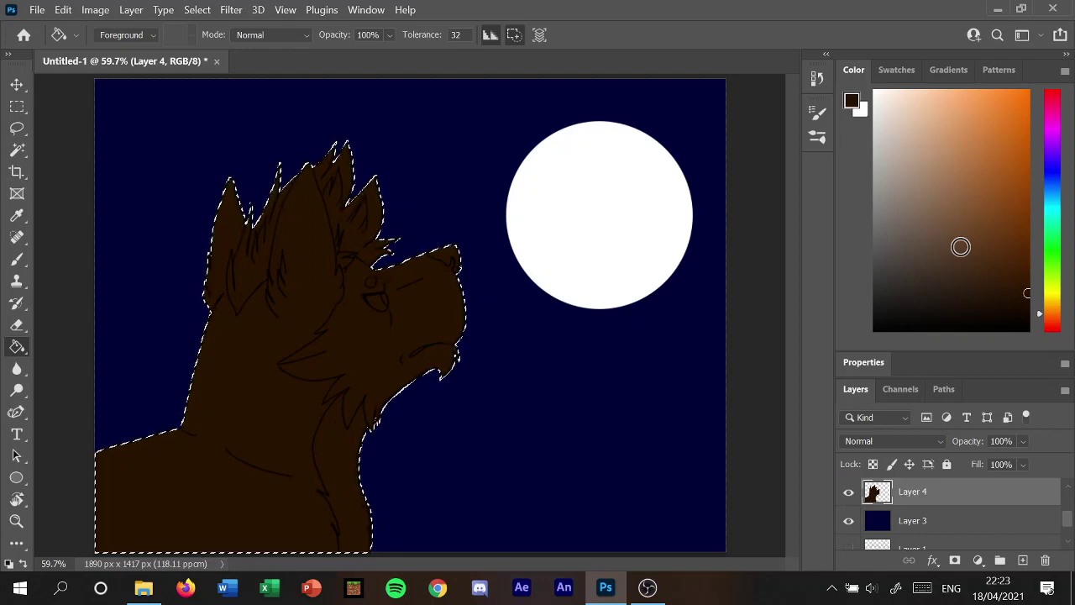
key("ctrl+d")
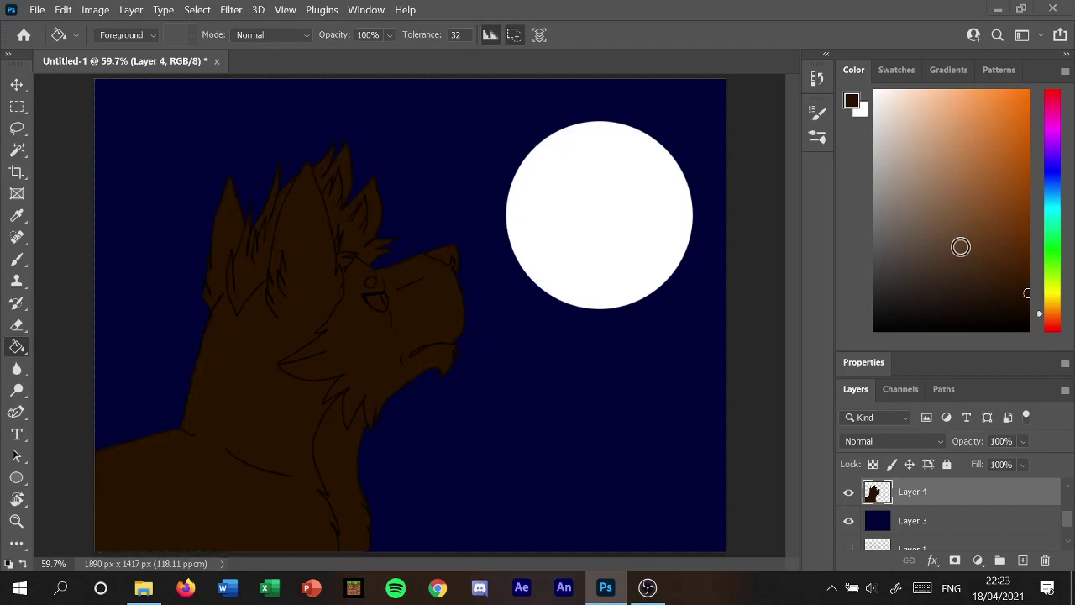
key("alt+Tab")
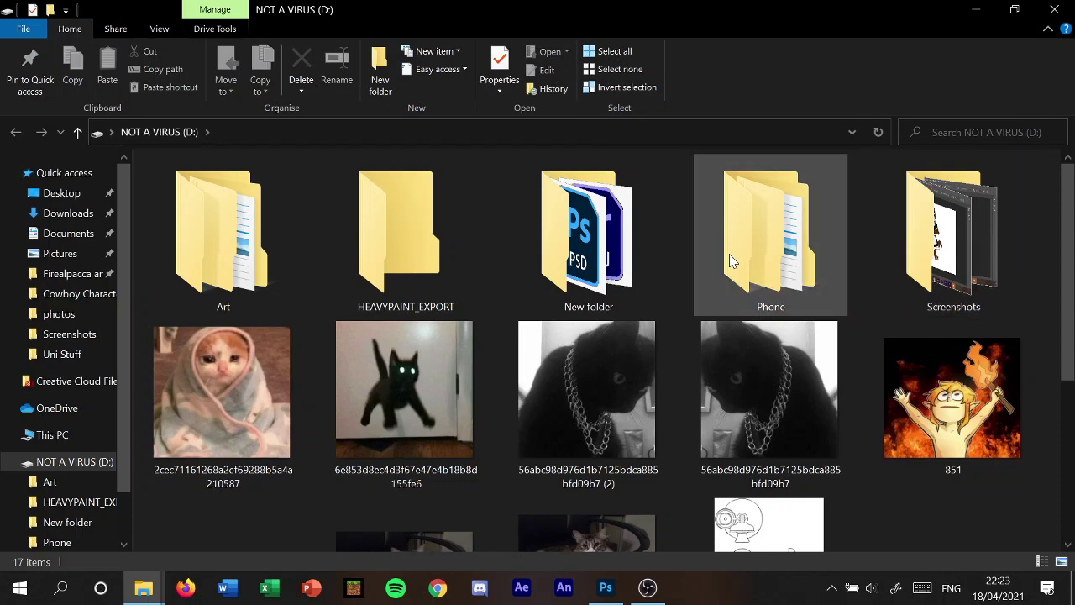
Browse the Art and Furry Stuff folders, then return to the Art folder.
double_click(278, 306)
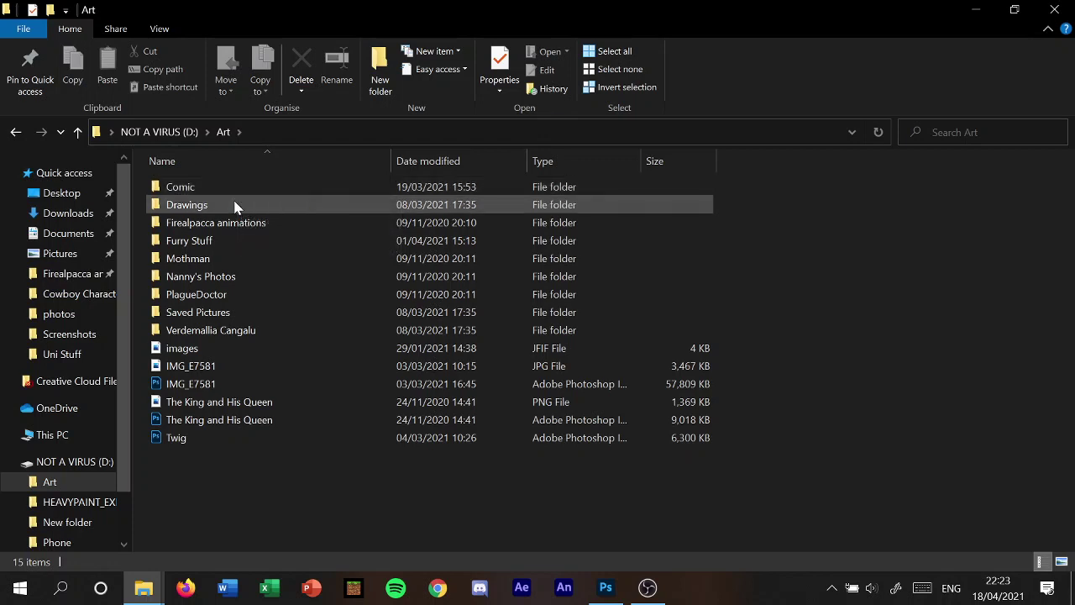
mouse_move(187, 205)
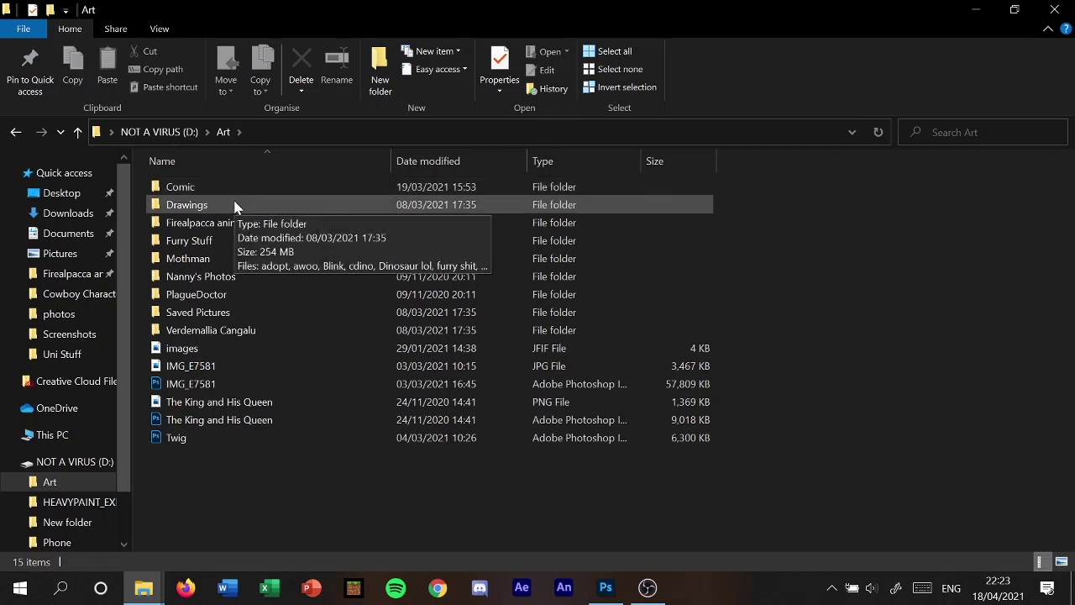
double_click(228, 240)
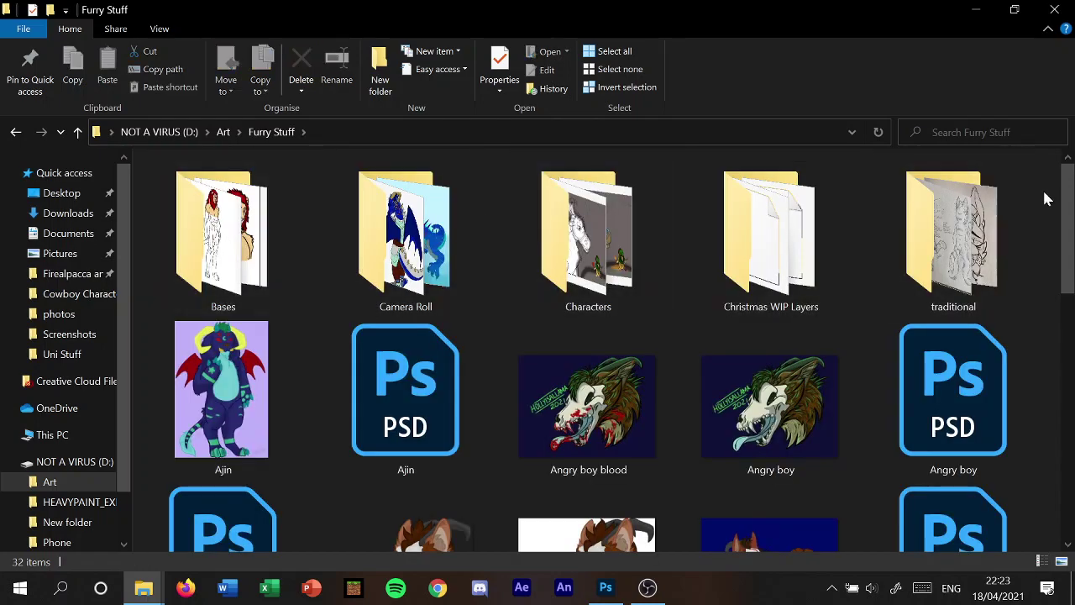
scroll(1017, 372, "down", 2)
scroll(1017, 372, "down", 3)
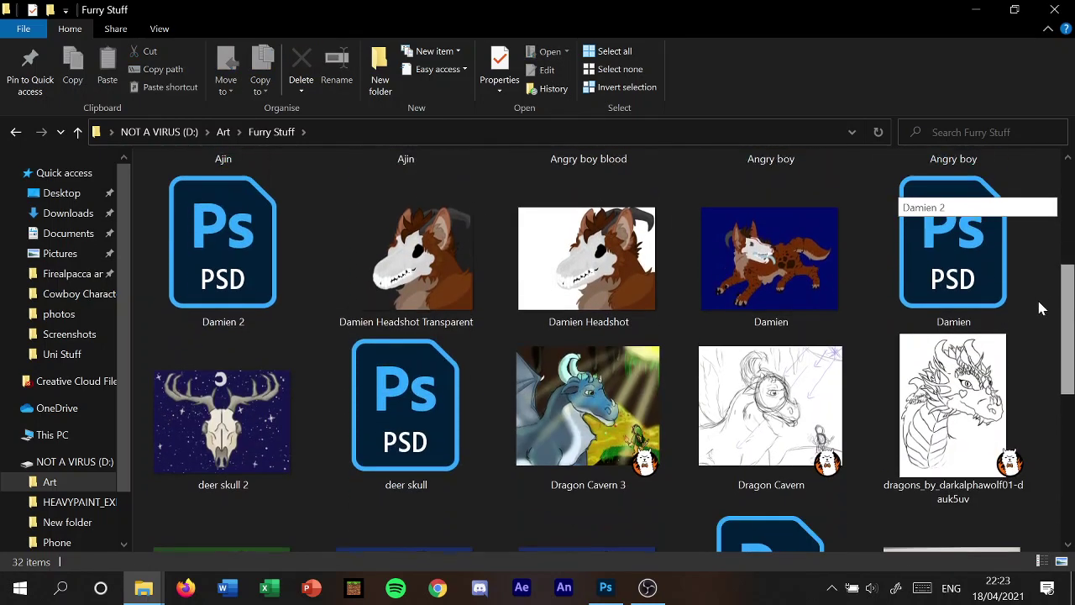
scroll(1017, 372, "down", 2)
scroll(1017, 372, "down", 1)
scroll(1012, 386, "down", 3)
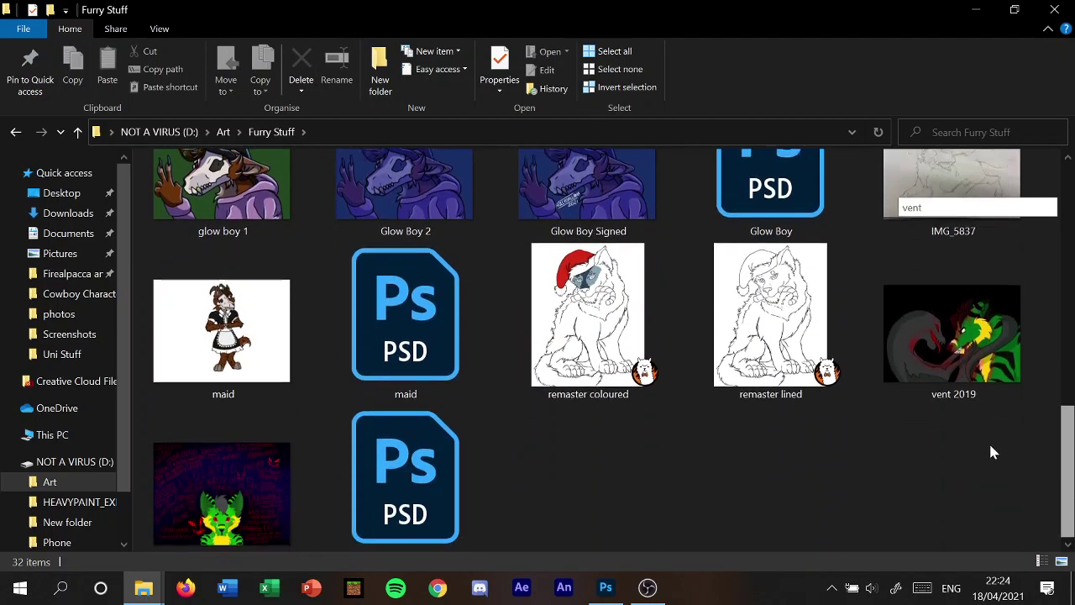
scroll(990, 463, "up", 1)
scroll(1009, 420, "up", 3)
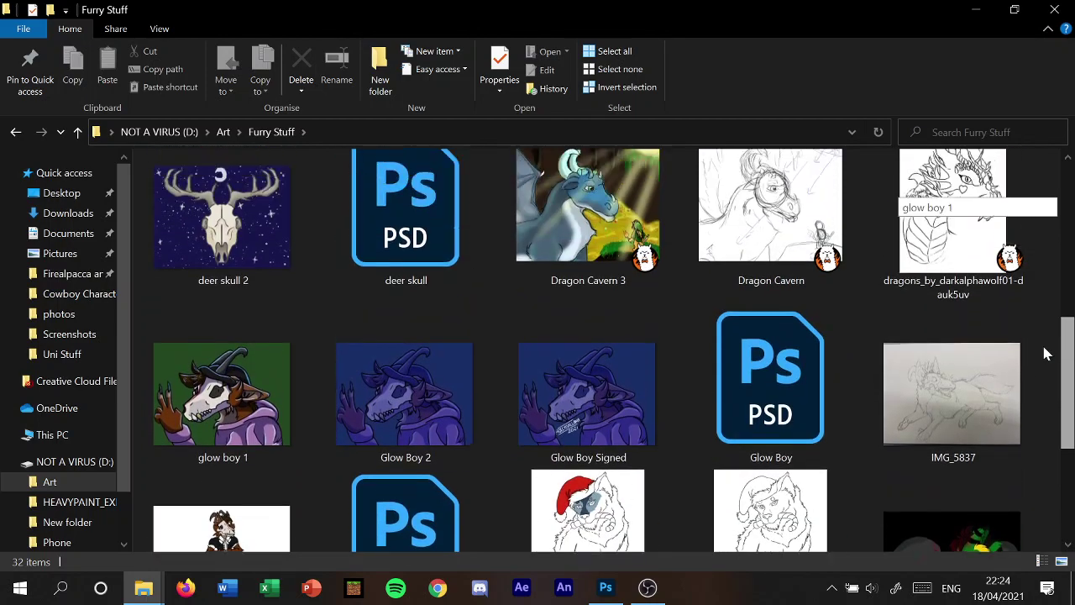
scroll(1042, 353, "up", 2)
scroll(1065, 300, "up", 1)
scroll(1065, 300, "up", 2)
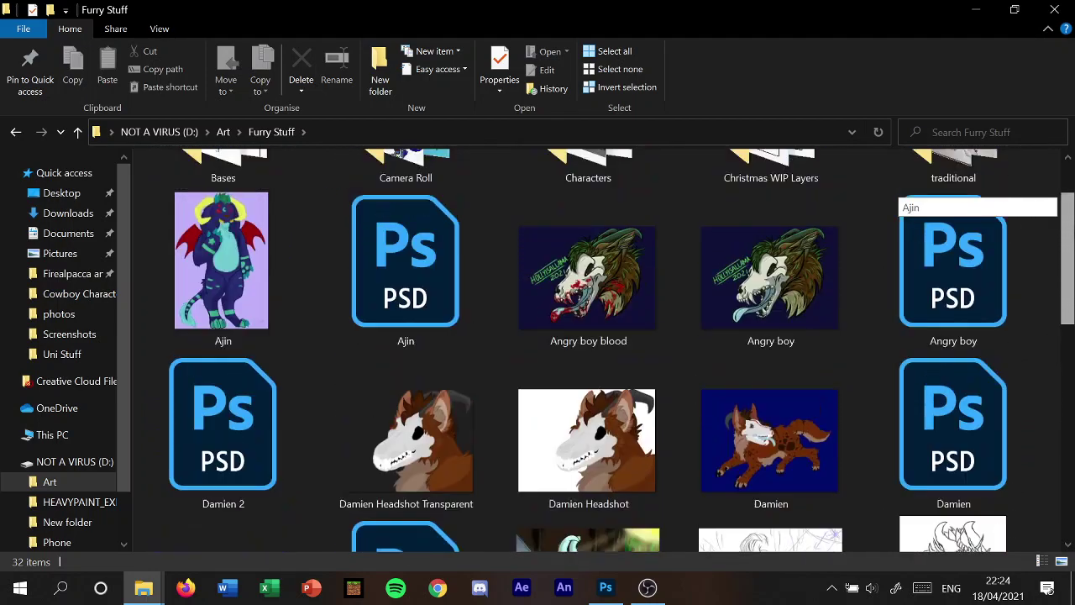
scroll(890, 202, "up", 1)
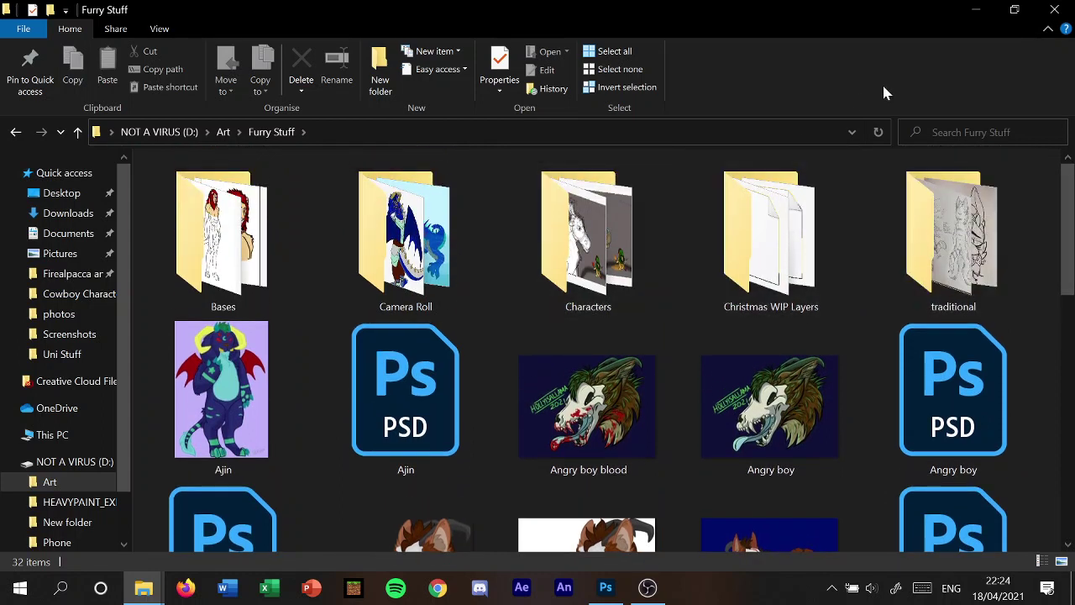
left_click(224, 132)
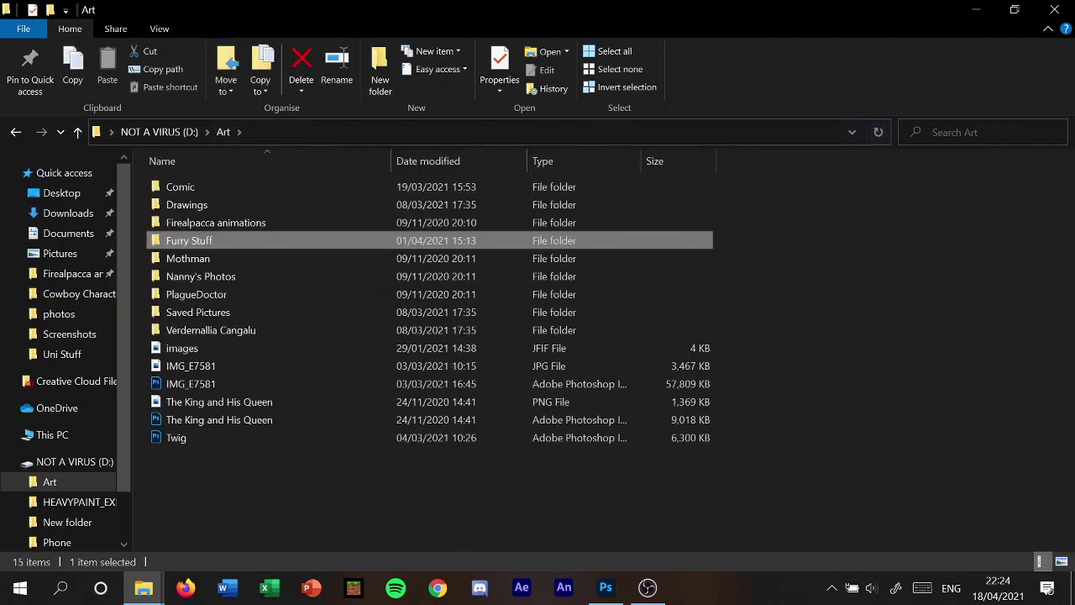
Search the Art folder for 'bio' to find the Biohazard Redesign Portrait file.
key("ctrl+f")
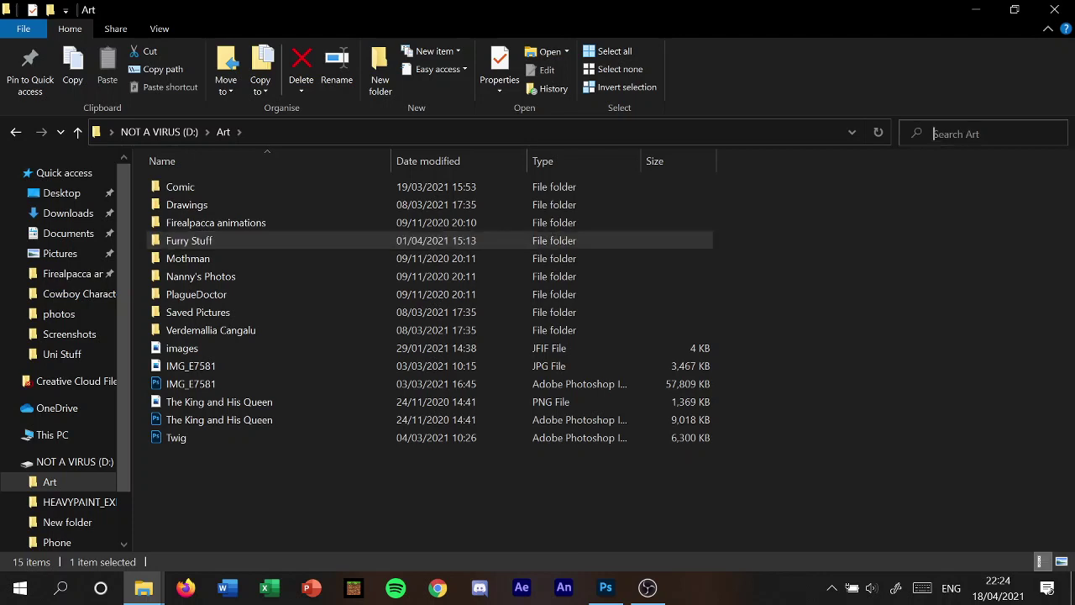
type("bio")
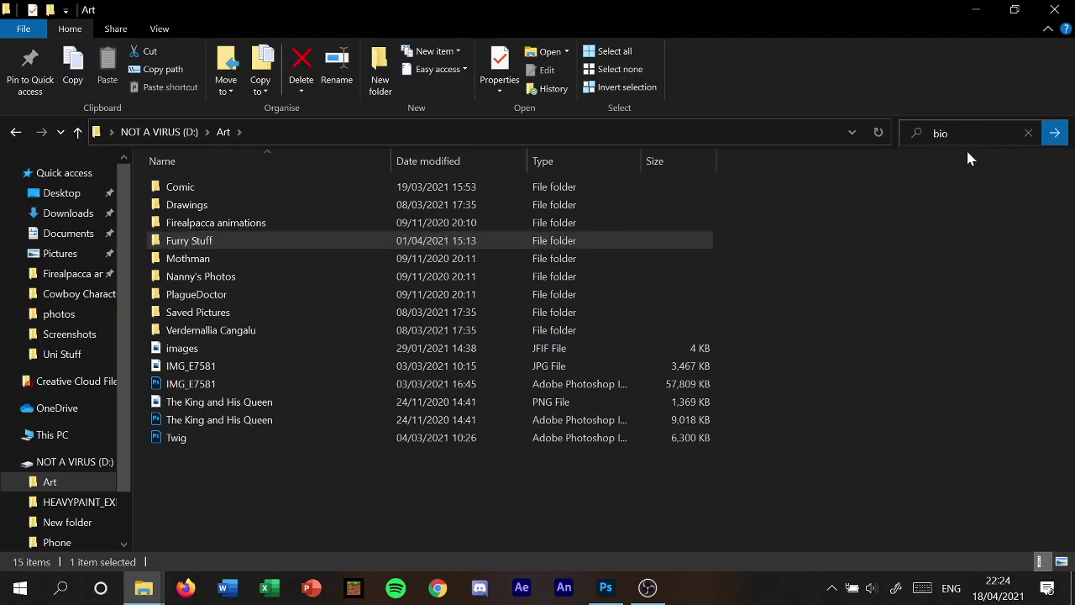
key("Tab")
key("Return")
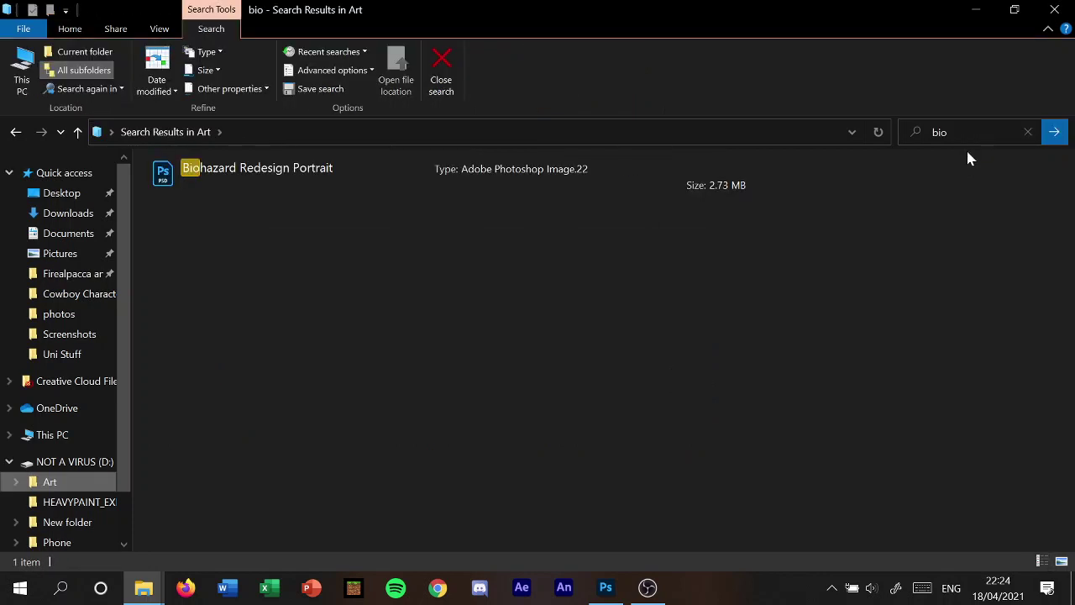
Open Biohazard Redesign Portrait.psd and show Layer 12 to reveal its lit colours.
left_click(505, 179)
double_click(505, 177)
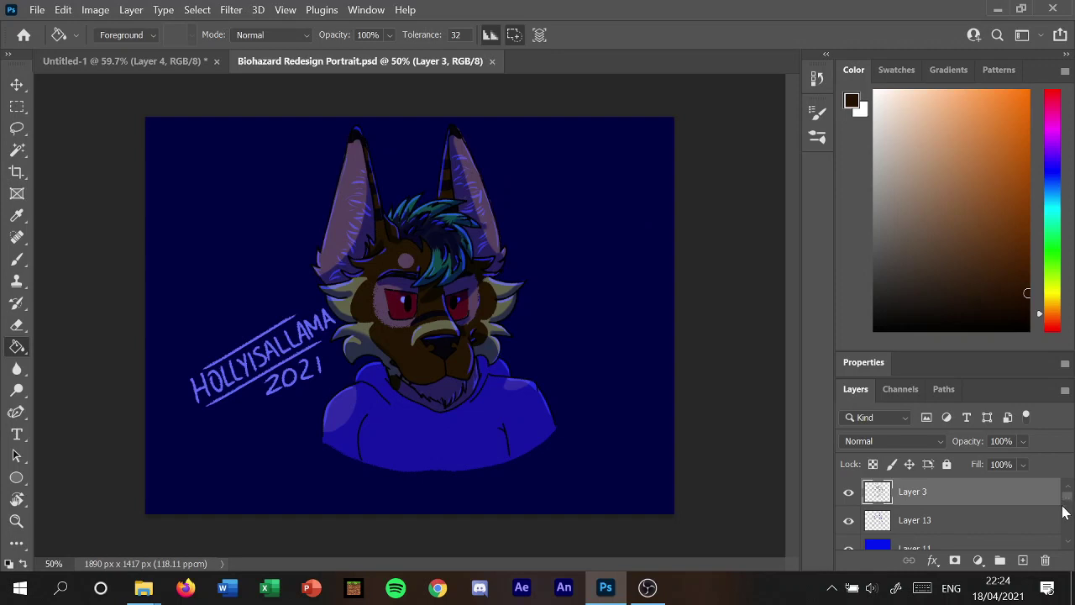
scroll(1063, 536, "down", 2)
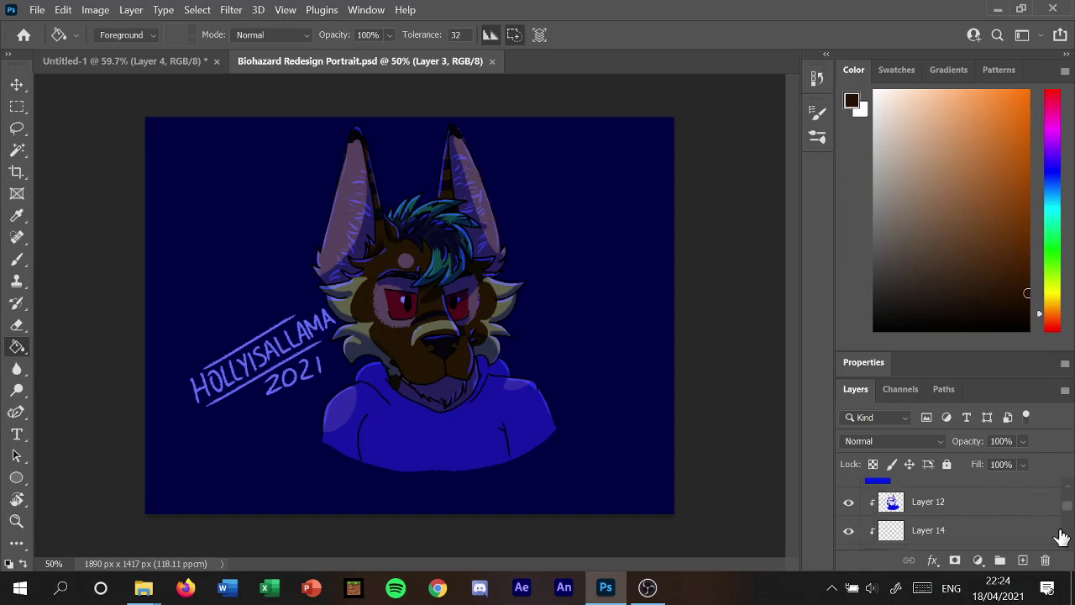
left_click(850, 501)
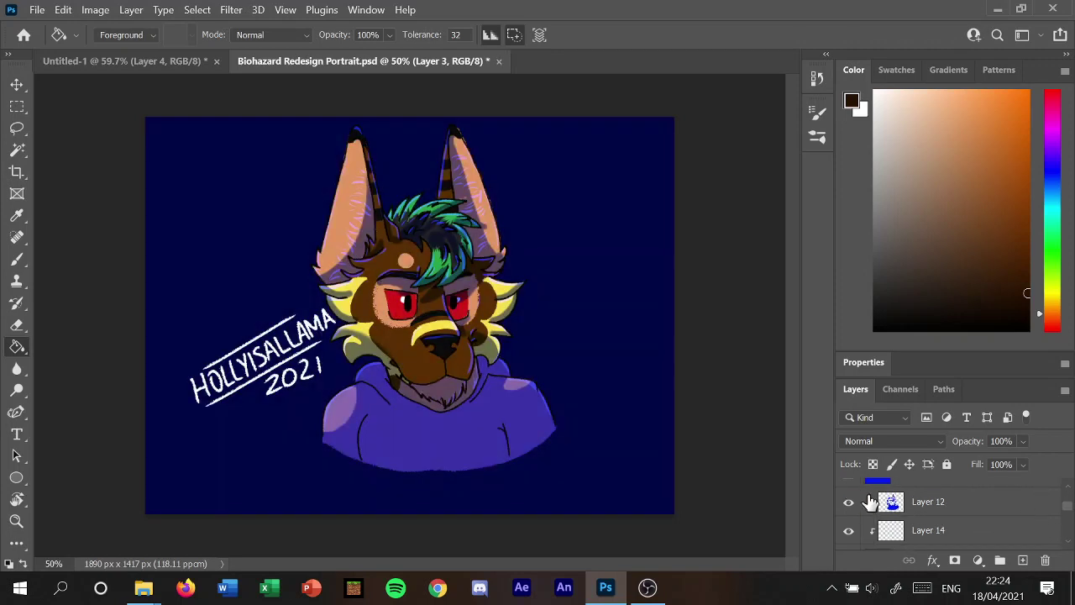
scroll(1069, 546, "down", 1)
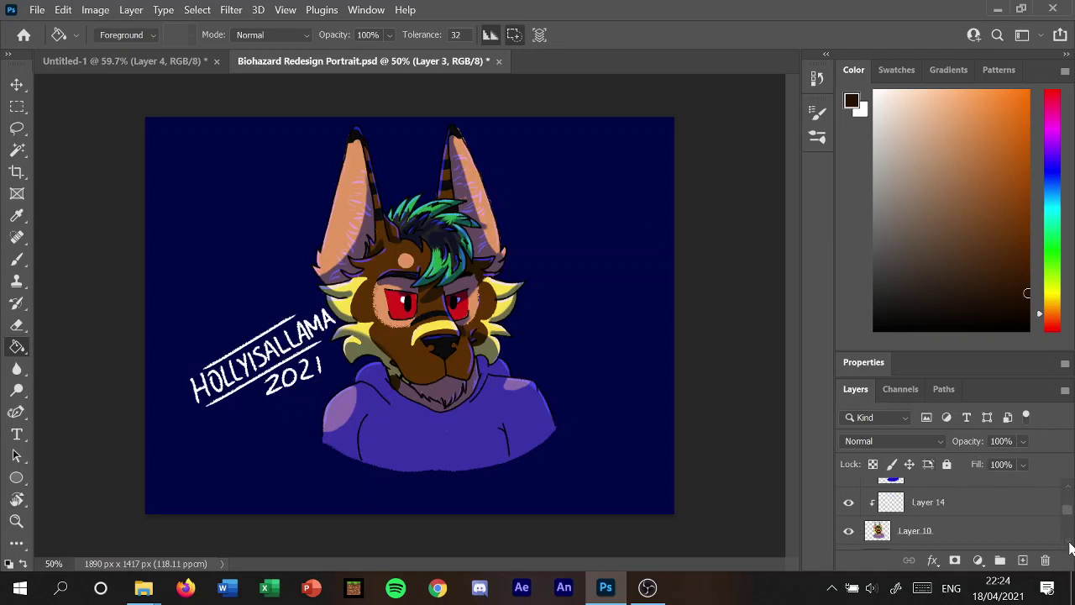
scroll(1068, 547, "down", 1)
Sample the portrait's nose brown on Layer 10, then return to the wolf drawing with the Brush tool.
left_click(989, 498)
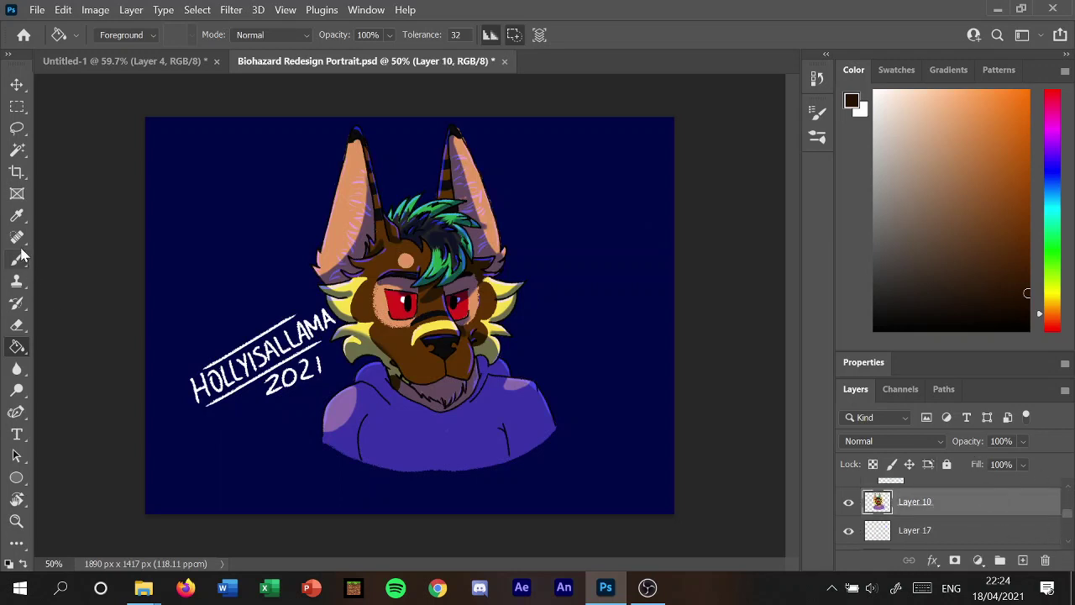
left_click(18, 217)
left_click(428, 338)
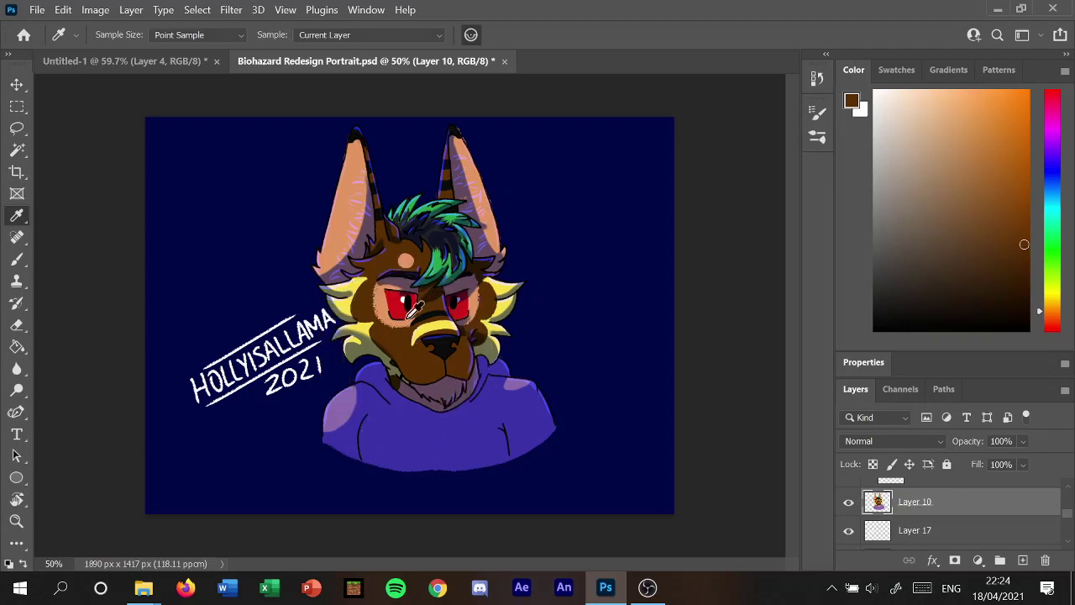
left_click(162, 64)
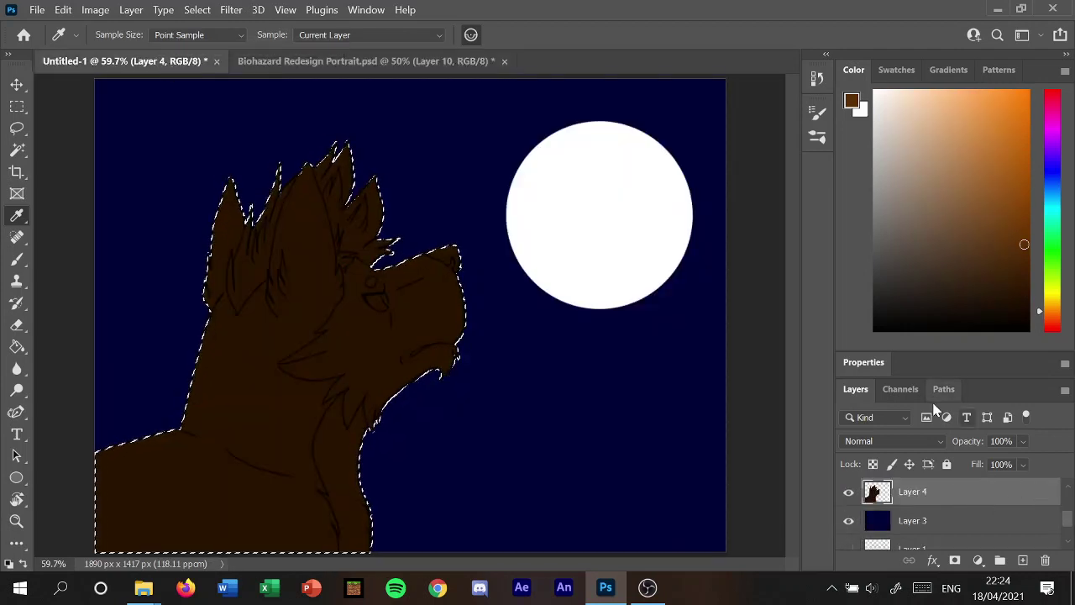
left_click(390, 64)
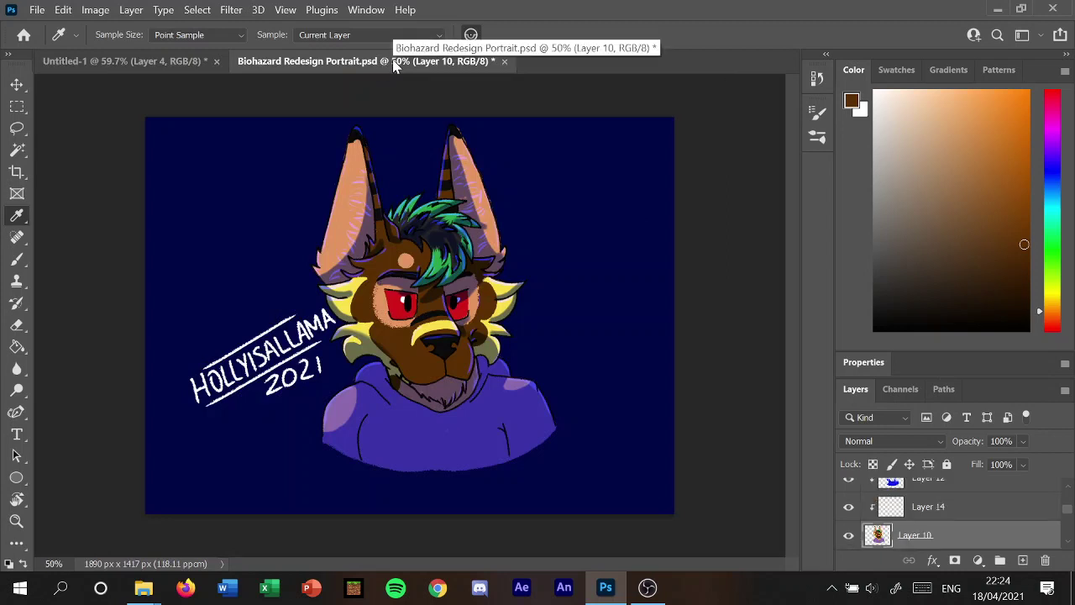
left_click(172, 58)
key("b")
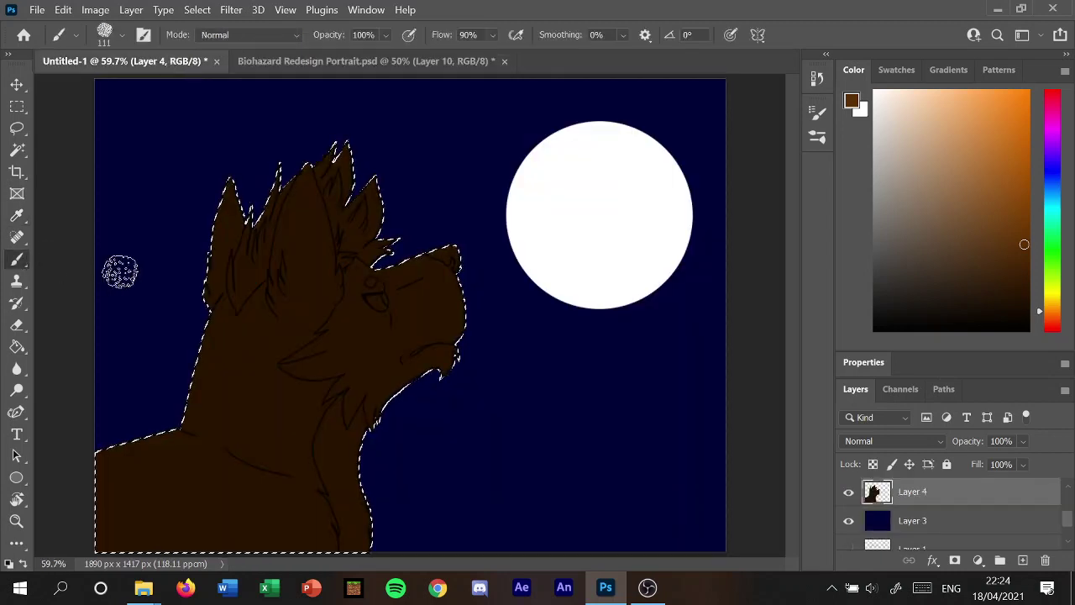
Set the brush to 62 px and paint the wolf's muzzle a lighter brown.
left_click(122, 36)
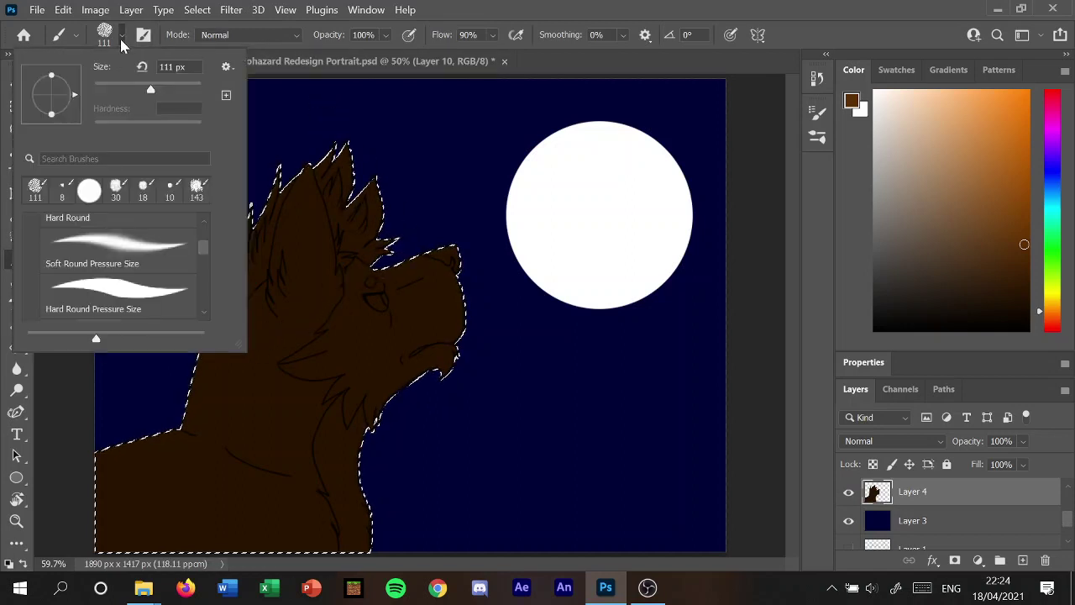
left_click(127, 89)
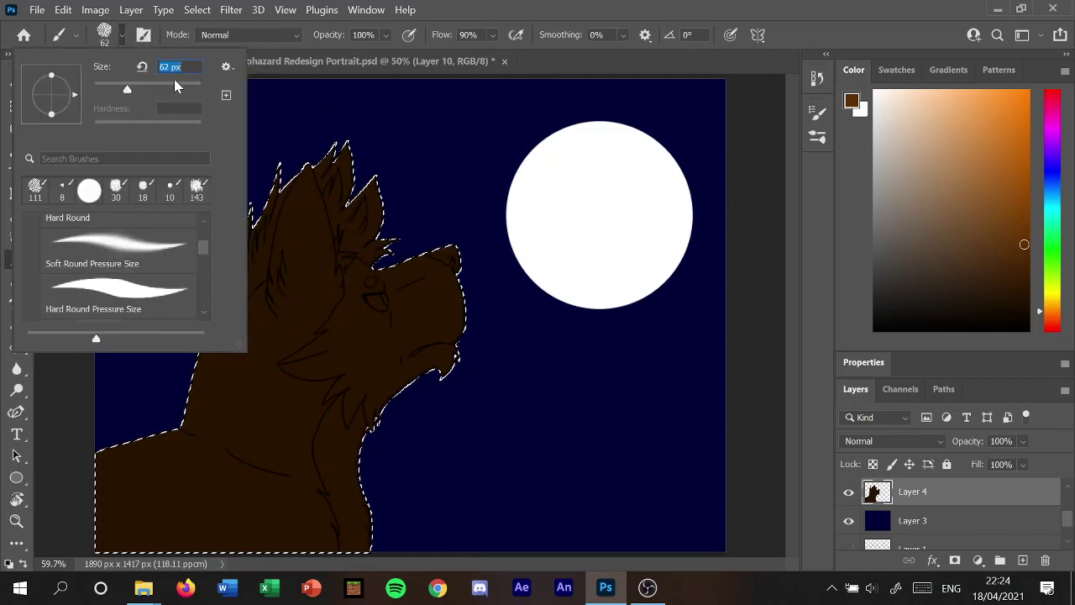
left_click(369, 266)
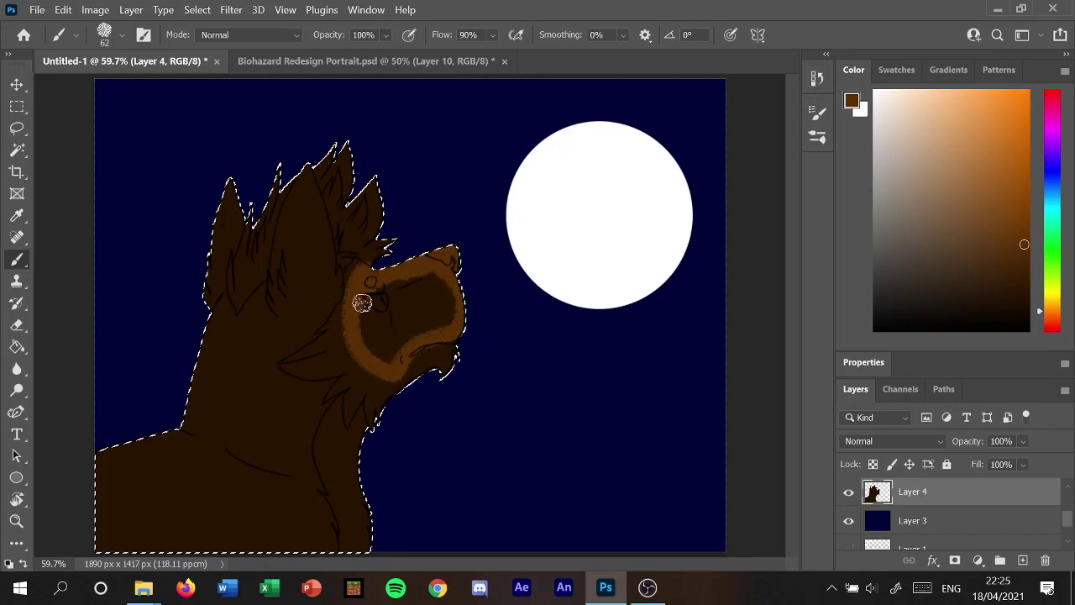
mouse_move(398, 347)
left_mouse_down()
mouse_move(417, 331)
mouse_move(386, 307)
left_mouse_up()
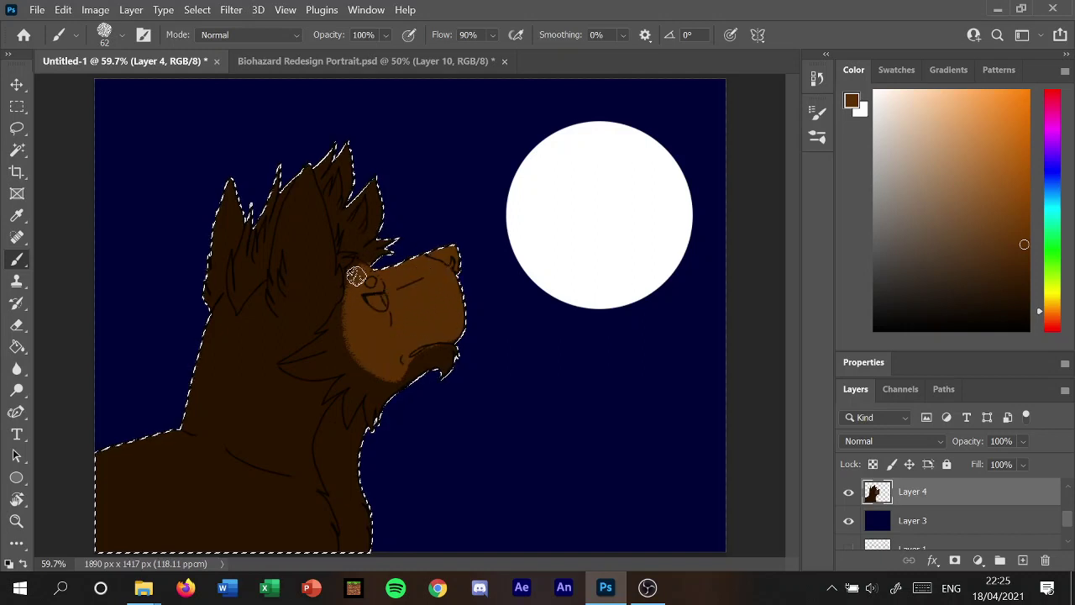
left_click(289, 69)
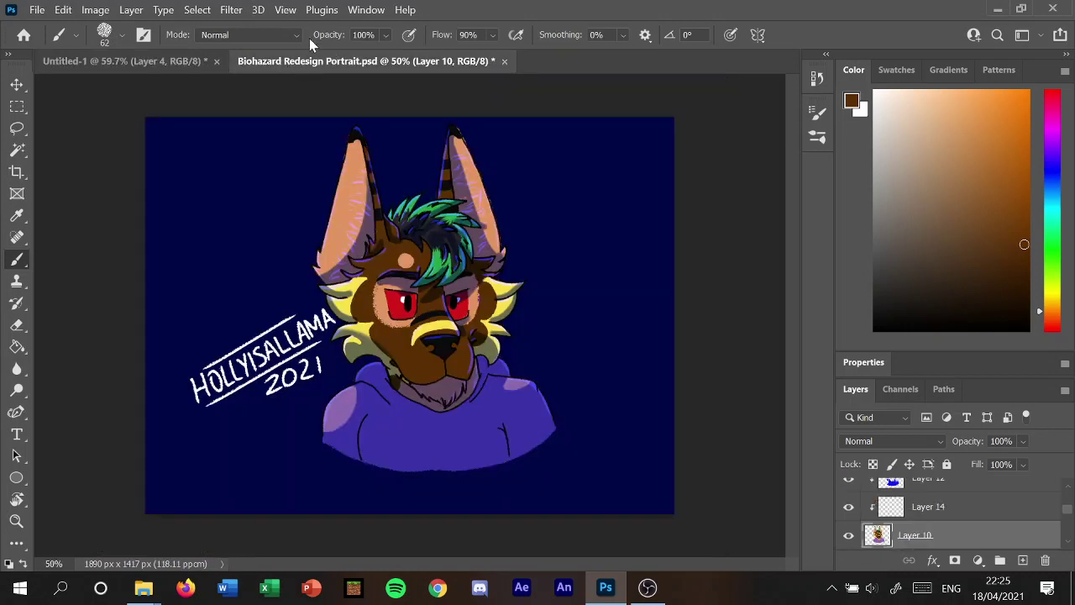
left_click(201, 58)
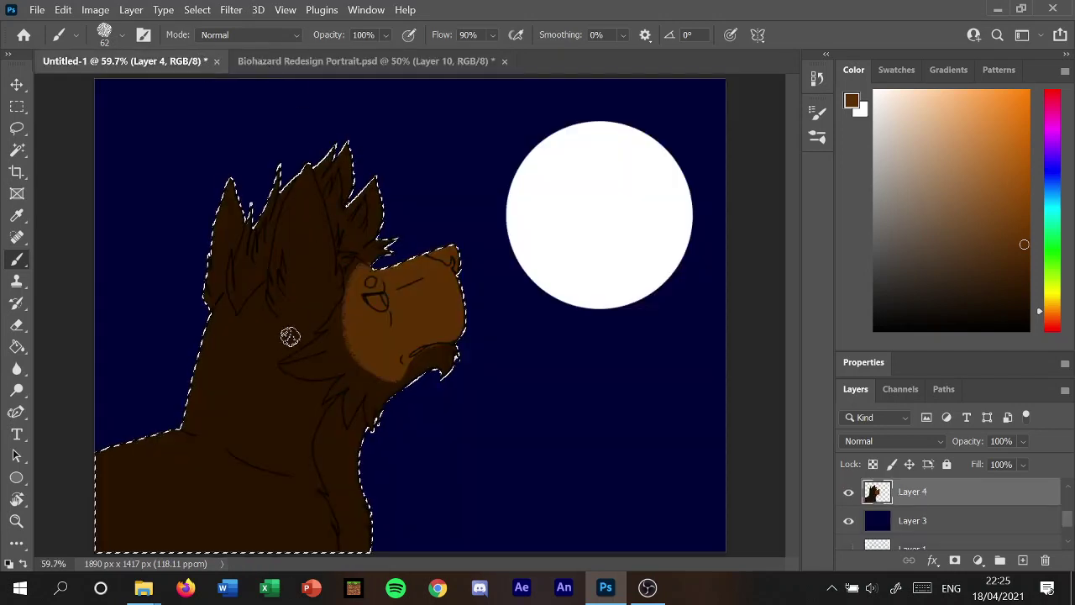
Shade the wolf's head, left ear and neck lighter brown, then zoom in to 100%.
mouse_move(276, 283)
left_mouse_down()
mouse_move(289, 203)
mouse_move(337, 257)
mouse_move(326, 317)
mouse_move(291, 329)
mouse_move(298, 204)
mouse_move(310, 195)
mouse_move(324, 239)
left_mouse_up()
left_click_drag(210, 332, 217, 231)
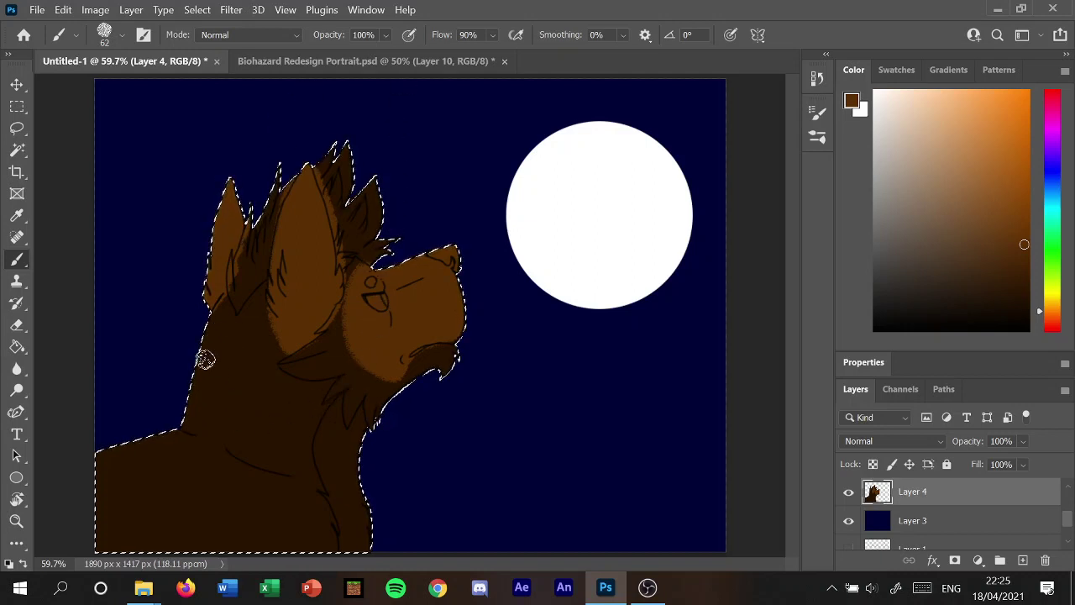
mouse_move(199, 359)
left_mouse_down()
mouse_move(233, 365)
mouse_move(291, 451)
mouse_move(281, 546)
left_mouse_up()
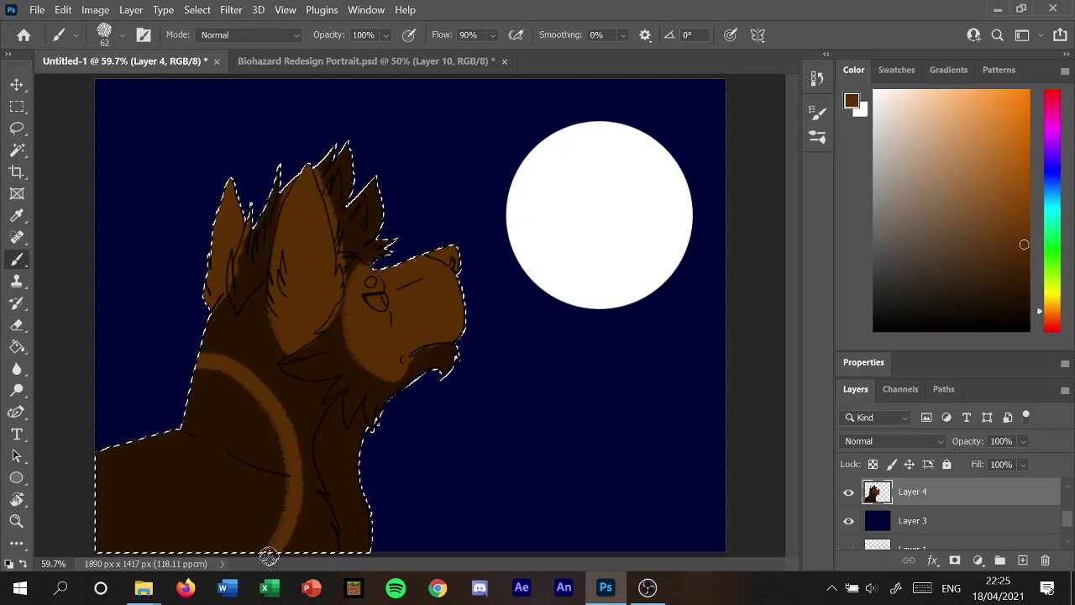
mouse_move(223, 410)
left_mouse_down()
mouse_move(204, 360)
mouse_move(221, 459)
mouse_move(283, 448)
mouse_move(281, 490)
mouse_move(250, 443)
mouse_move(127, 557)
mouse_move(113, 543)
mouse_move(178, 433)
mouse_move(168, 420)
mouse_move(70, 542)
left_mouse_up()
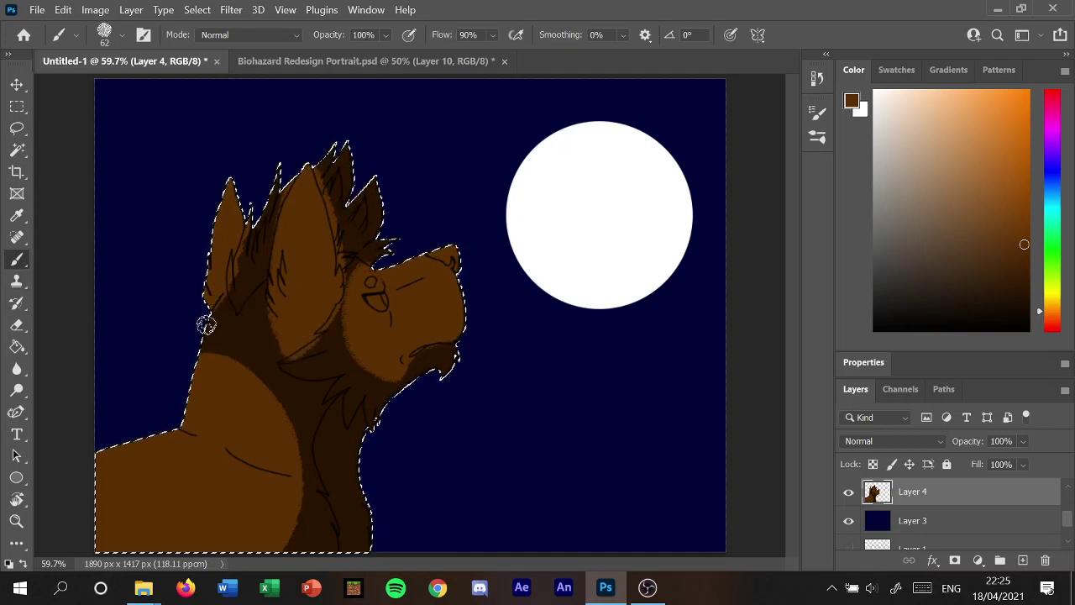
left_click(102, 11)
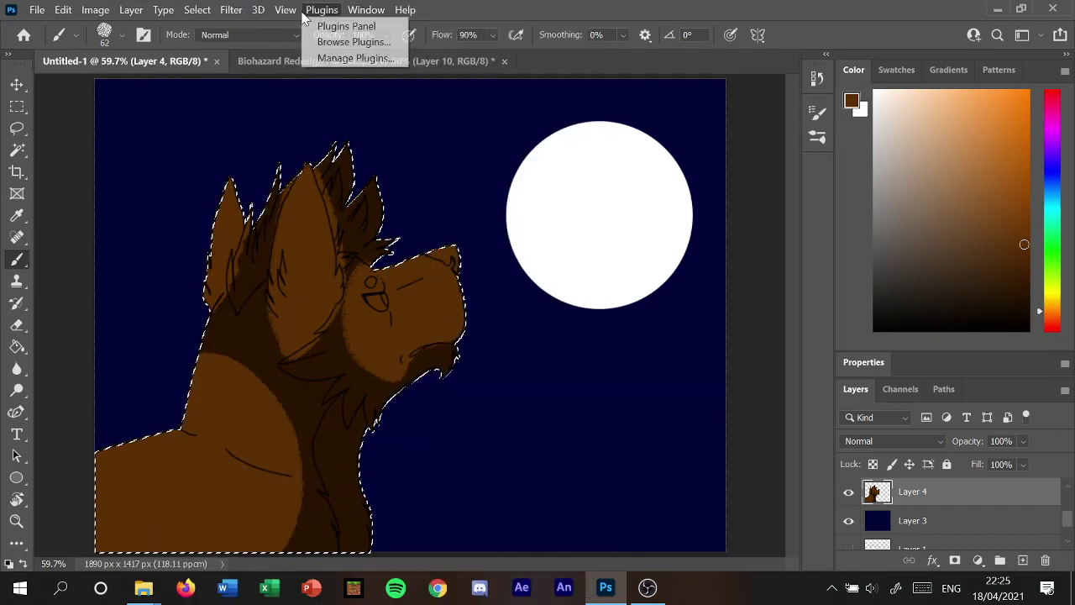
left_click(324, 127)
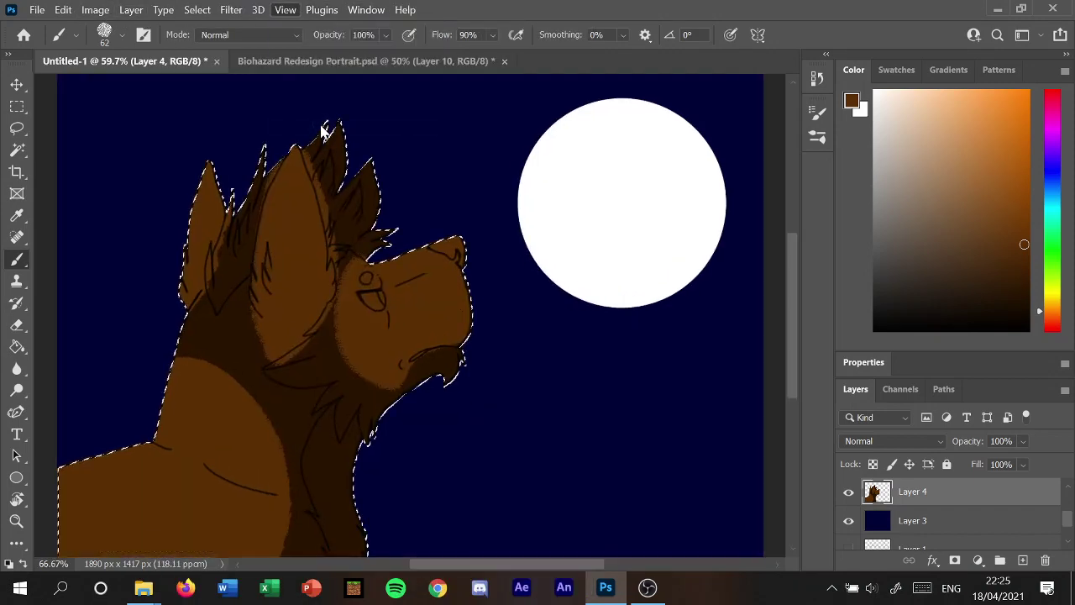
left_click(286, 10)
left_click(309, 126)
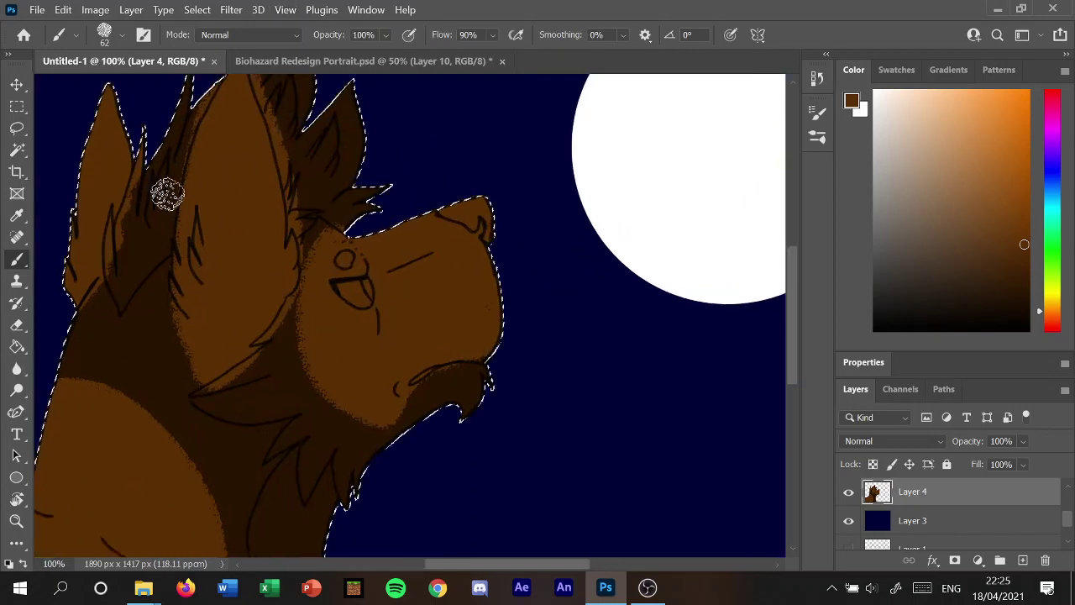
Switch to the Eraser and shrink it to 9 px.
key("e")
left_click(122, 38)
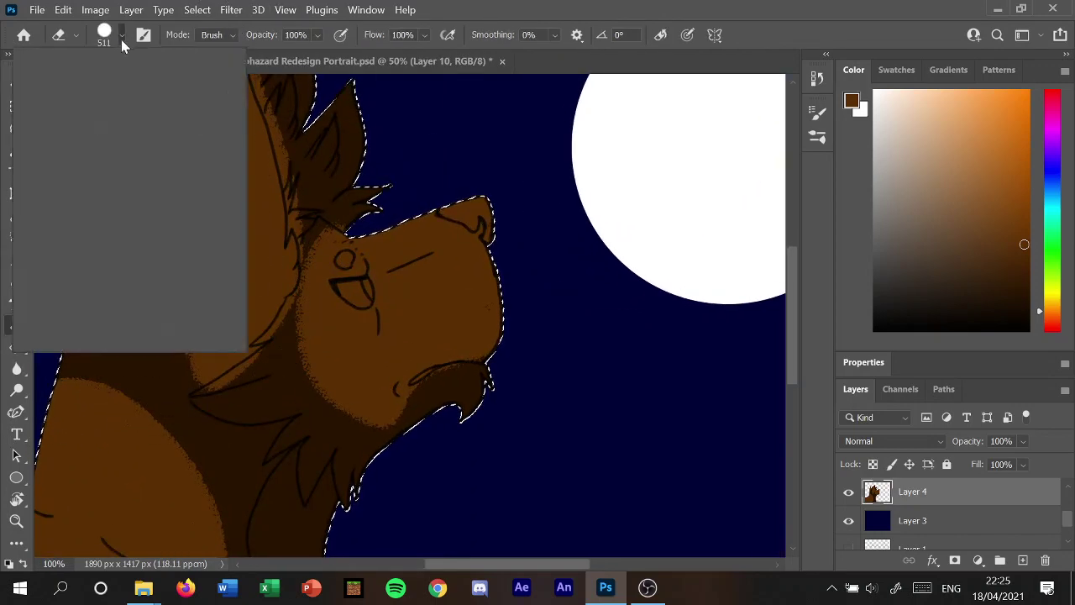
left_click(102, 89)
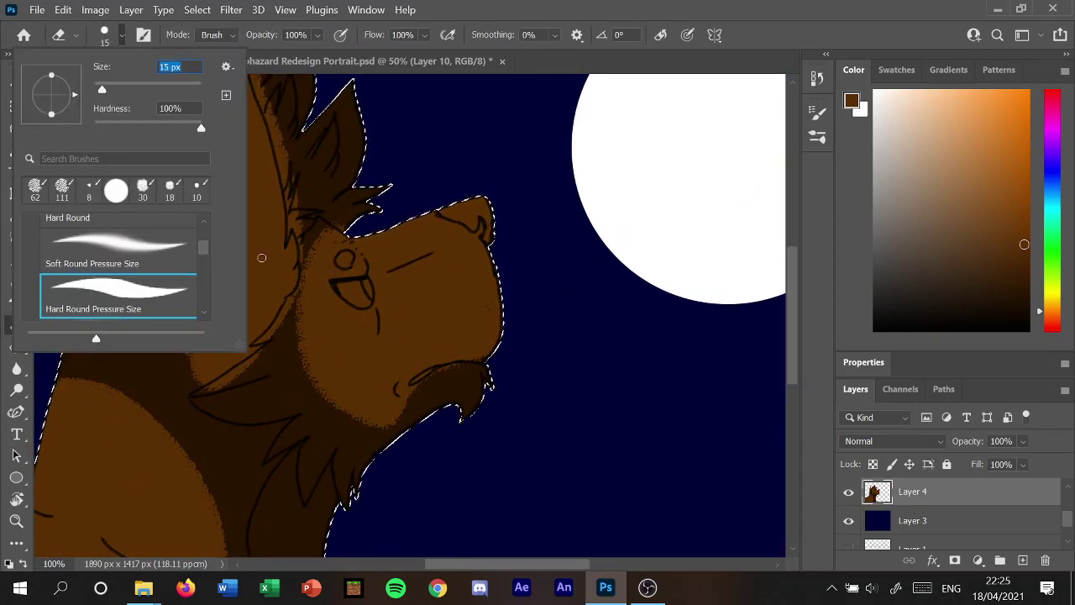
left_click(101, 90)
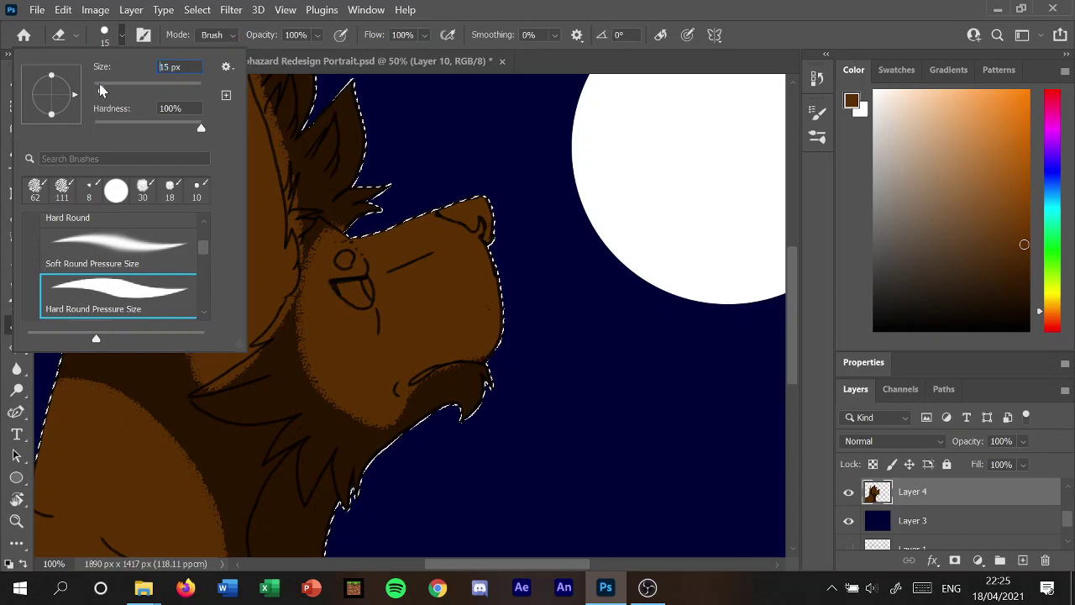
left_click(261, 337)
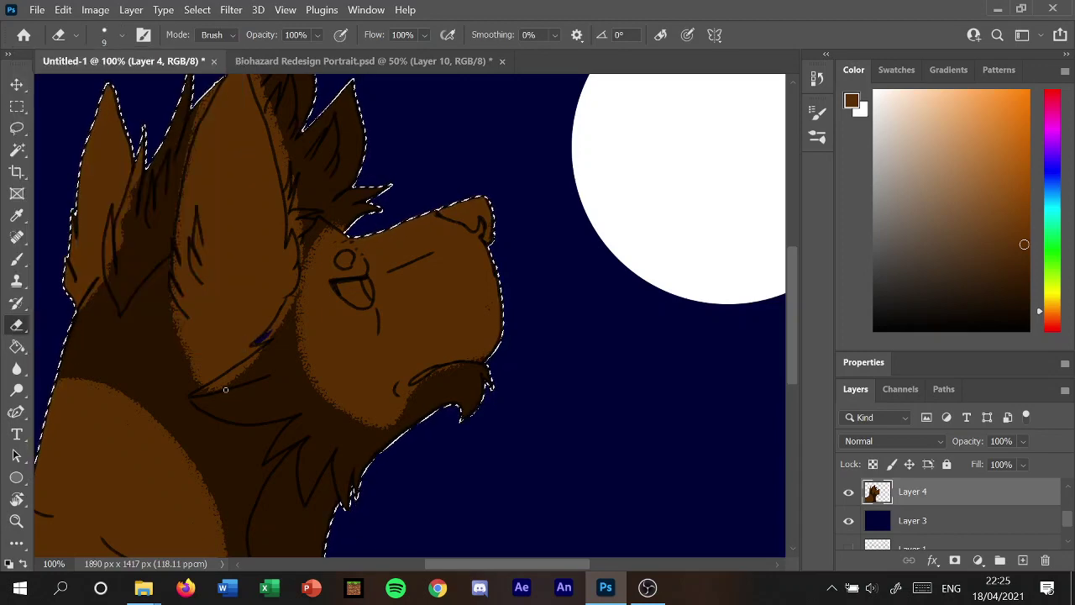
Undo the eraser marks and lighter shading on fur, ears and muzzle, then add a new layer.
left_click(63, 9)
left_click(108, 27)
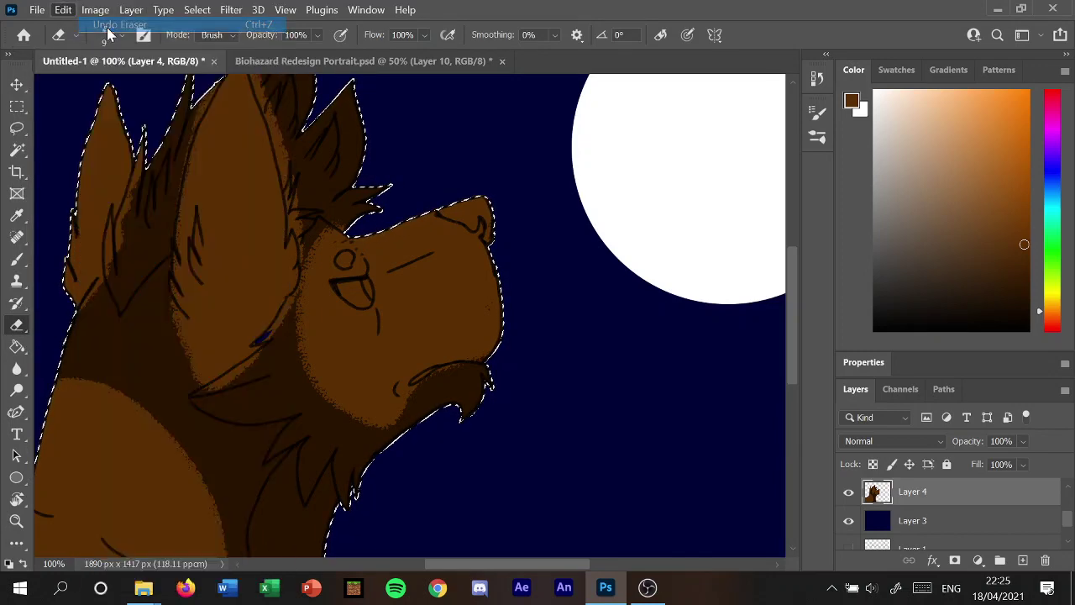
left_click(63, 9)
left_click(99, 26)
left_click(63, 9)
left_click(99, 26)
left_click(63, 10)
left_click(94, 26)
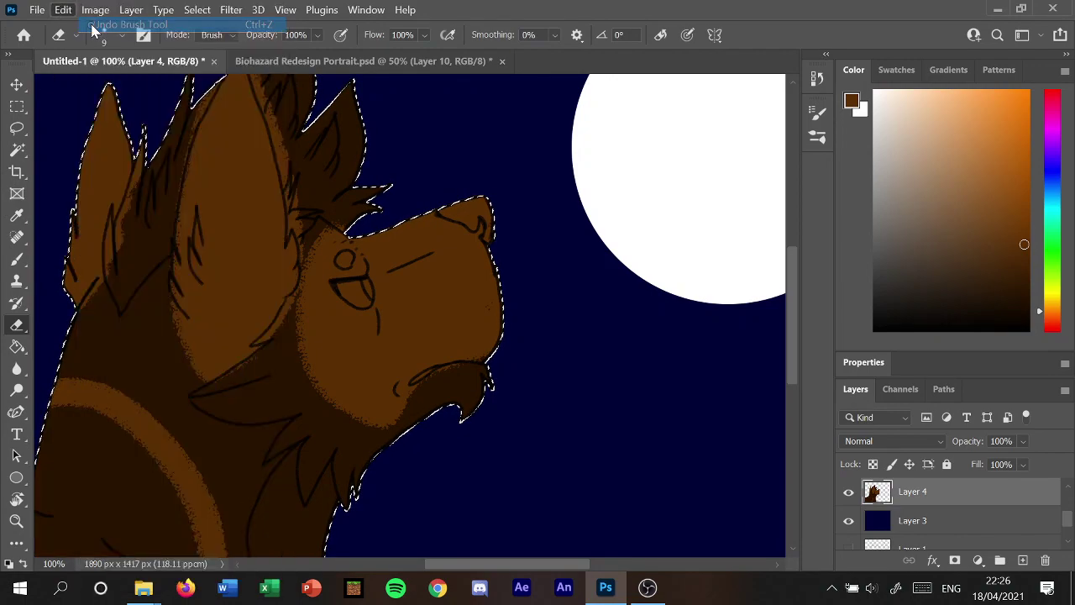
left_click(63, 9)
left_click(110, 27)
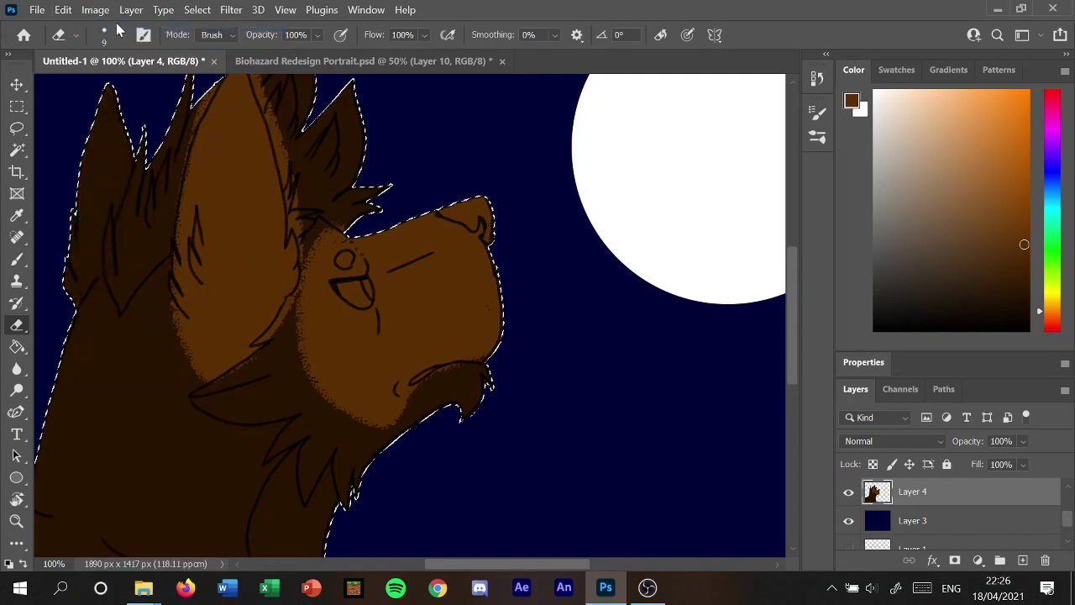
left_click(63, 9)
left_click(101, 26)
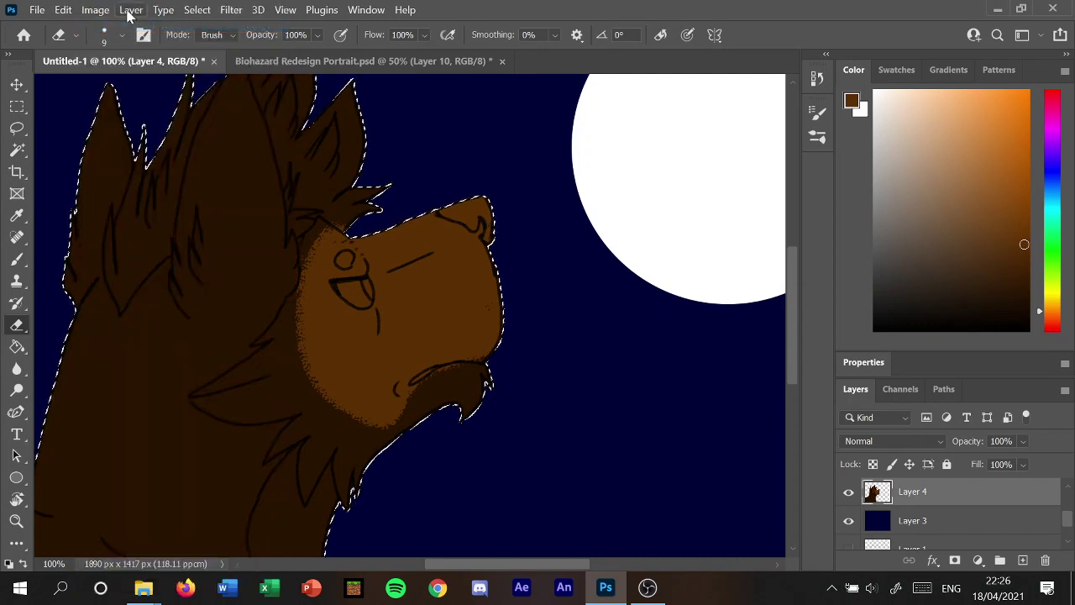
left_click(63, 9)
left_click(105, 25)
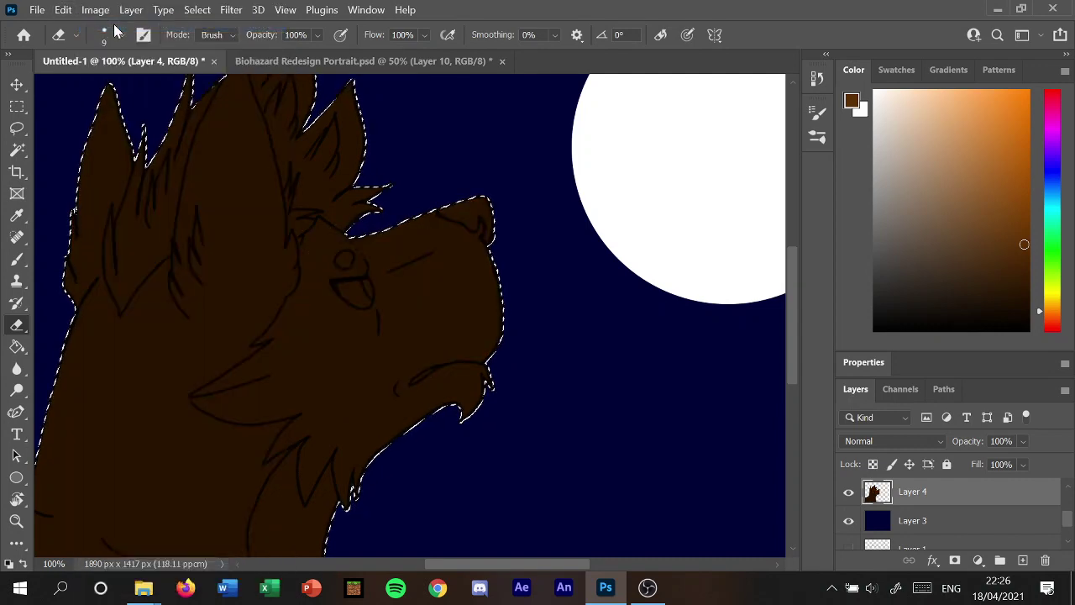
left_click(1022, 561)
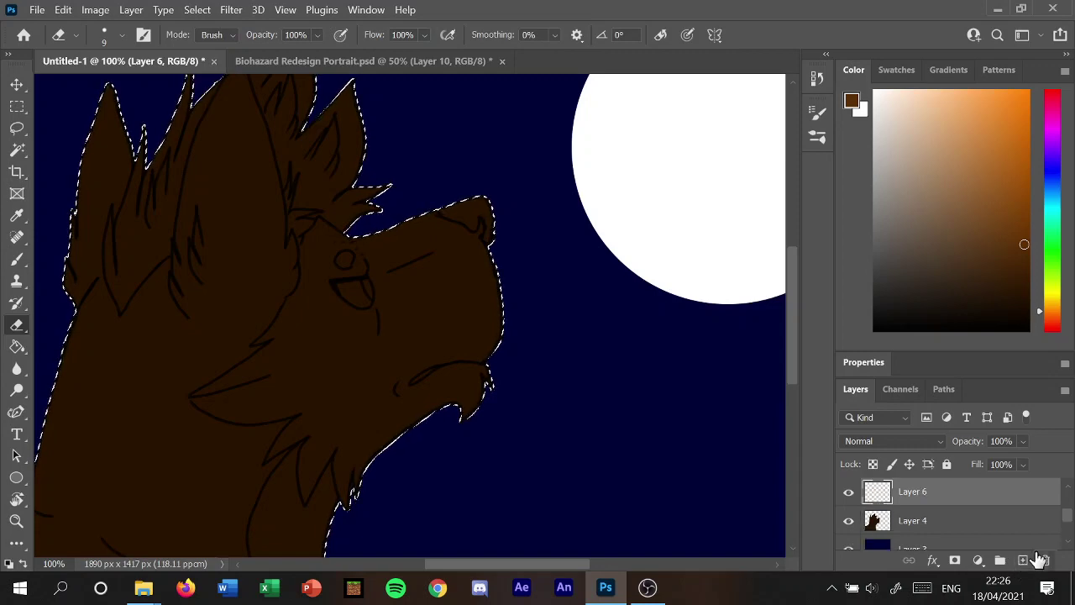
Clip Layer 6 to the wolf fill and brush lighter brown from the eye down the neck.
right_click(991, 495)
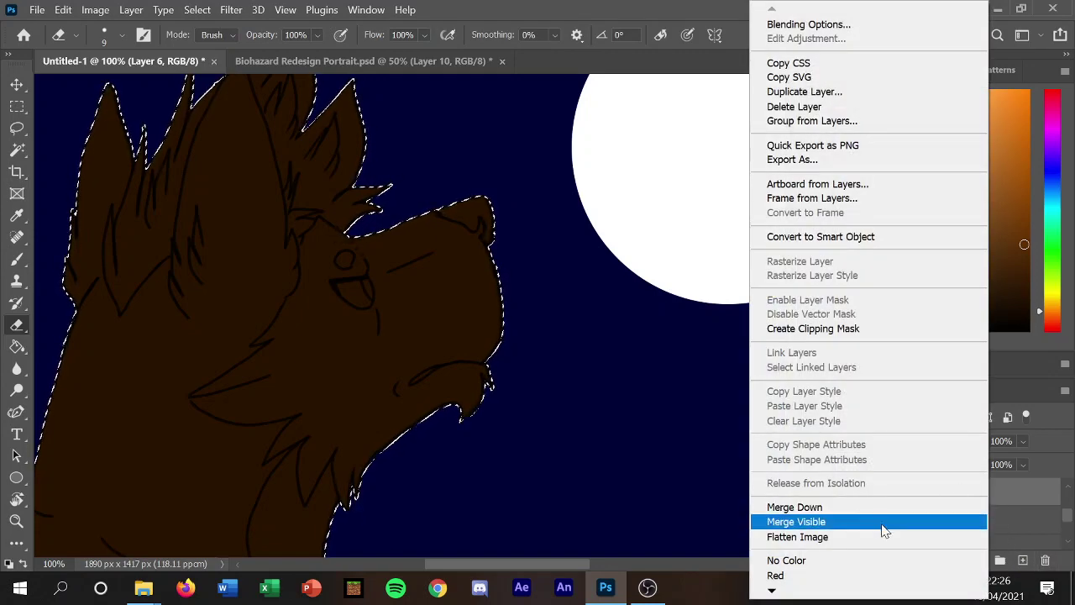
left_click(869, 328)
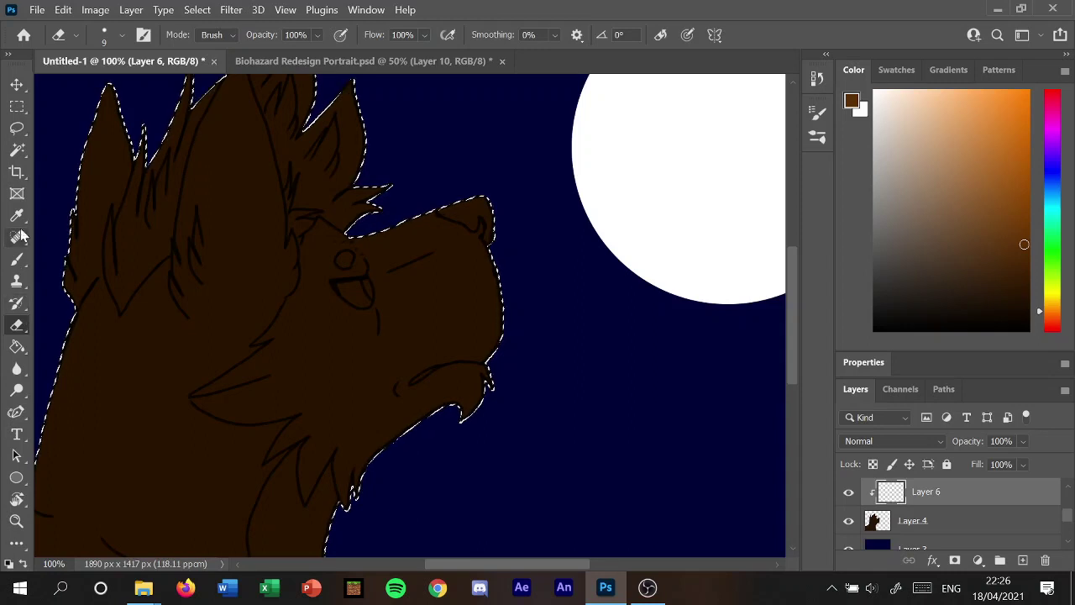
left_click(16, 259)
mouse_move(320, 231)
left_mouse_down()
mouse_move(266, 350)
mouse_move(316, 426)
mouse_move(365, 428)
mouse_move(471, 356)
mouse_move(512, 281)
mouse_move(515, 234)
mouse_move(499, 180)
mouse_move(470, 309)
mouse_move(384, 243)
mouse_move(328, 223)
mouse_move(295, 308)
mouse_move(288, 389)
mouse_move(334, 399)
mouse_move(403, 374)
mouse_move(425, 334)
mouse_move(377, 319)
mouse_move(367, 290)
left_mouse_up()
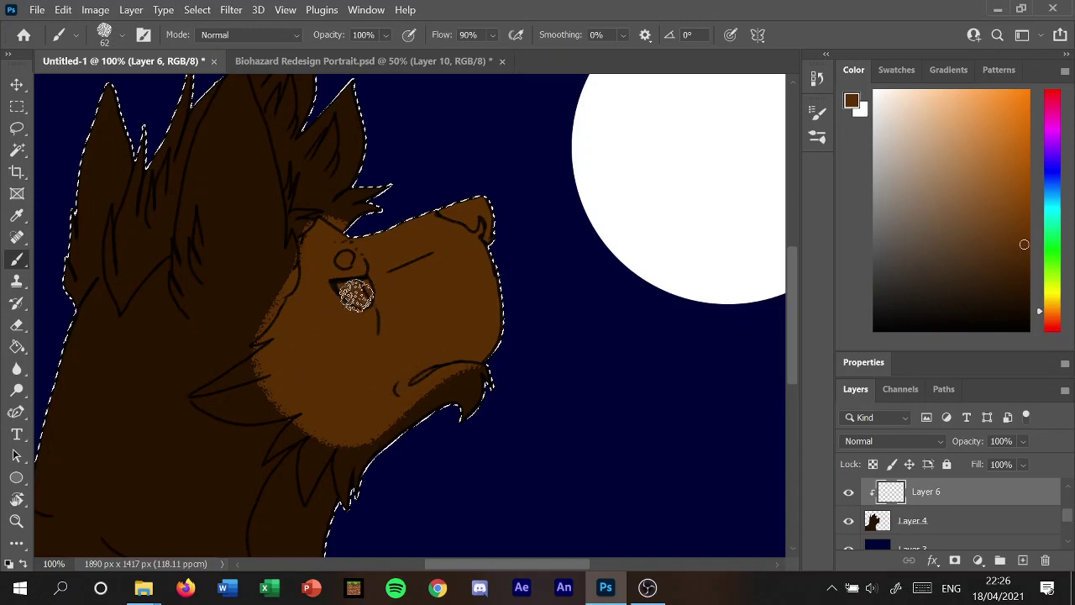
Paint lighter brown on the left ear tip, hair edge and central spike, undoing a stray neck stroke.
left_click_drag(795, 291, 796, 271)
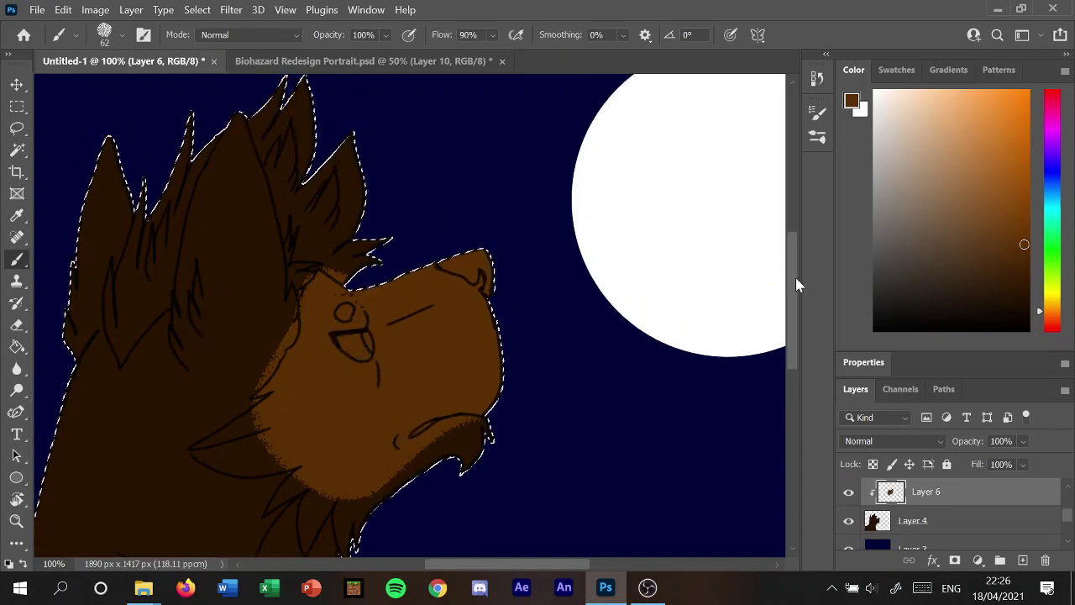
mouse_move(96, 126)
left_mouse_down()
mouse_move(132, 199)
mouse_move(131, 241)
mouse_move(84, 329)
left_mouse_up()
mouse_move(219, 396)
left_mouse_down()
mouse_move(219, 415)
mouse_move(187, 365)
mouse_move(190, 299)
mouse_move(179, 295)
mouse_move(204, 180)
mouse_move(240, 126)
mouse_move(288, 311)
mouse_move(257, 379)
mouse_move(211, 422)
mouse_move(259, 328)
mouse_move(197, 336)
mouse_move(204, 261)
mouse_move(244, 161)
mouse_move(252, 275)
left_mouse_up()
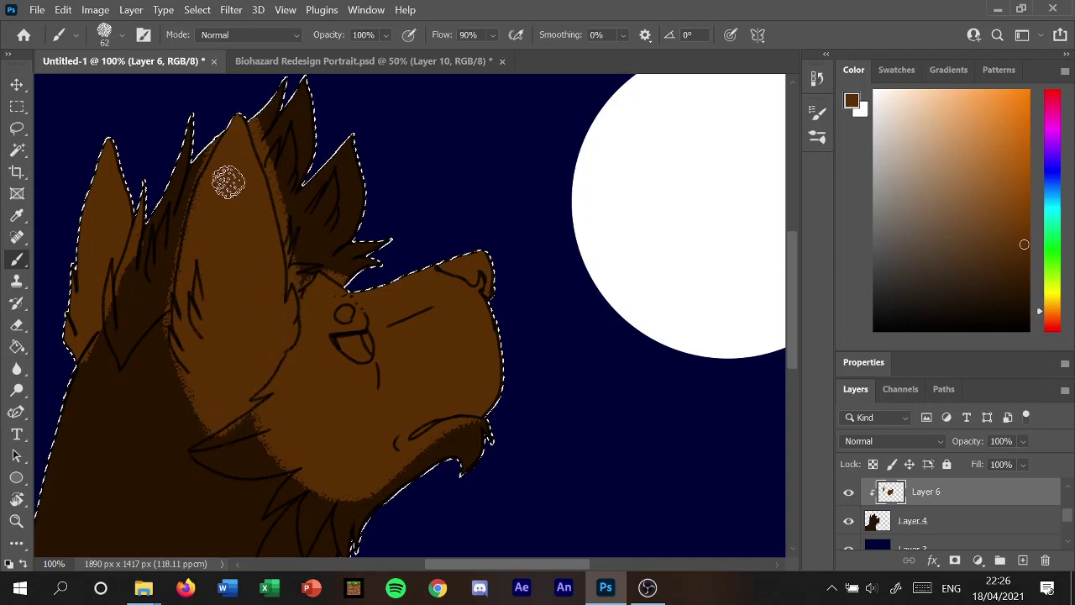
mouse_move(203, 186)
left_mouse_down()
mouse_move(176, 278)
mouse_move(183, 363)
left_mouse_up()
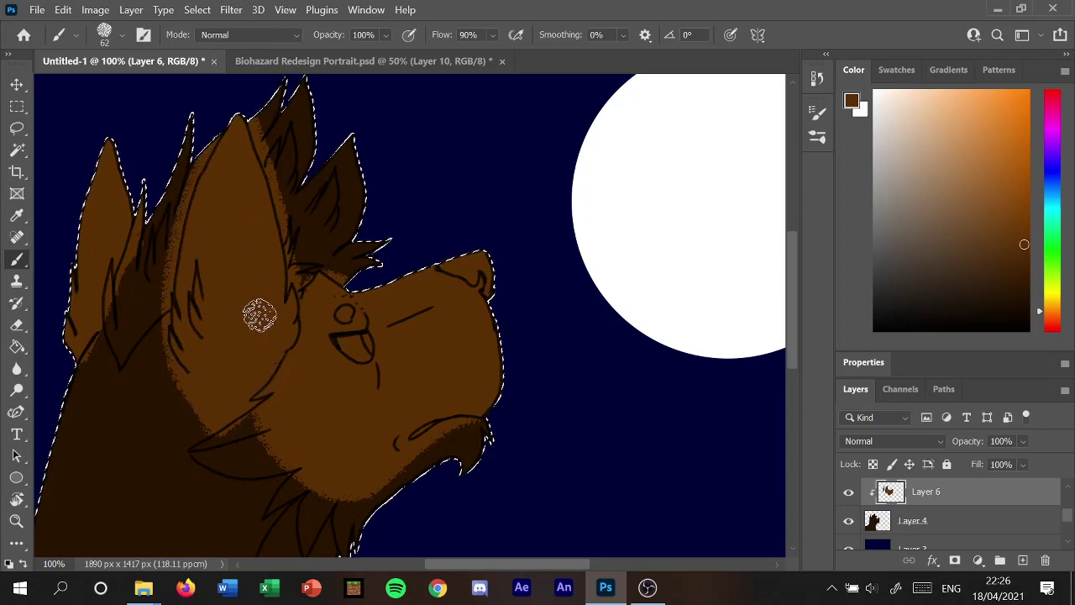
left_click_drag(793, 262, 792, 336)
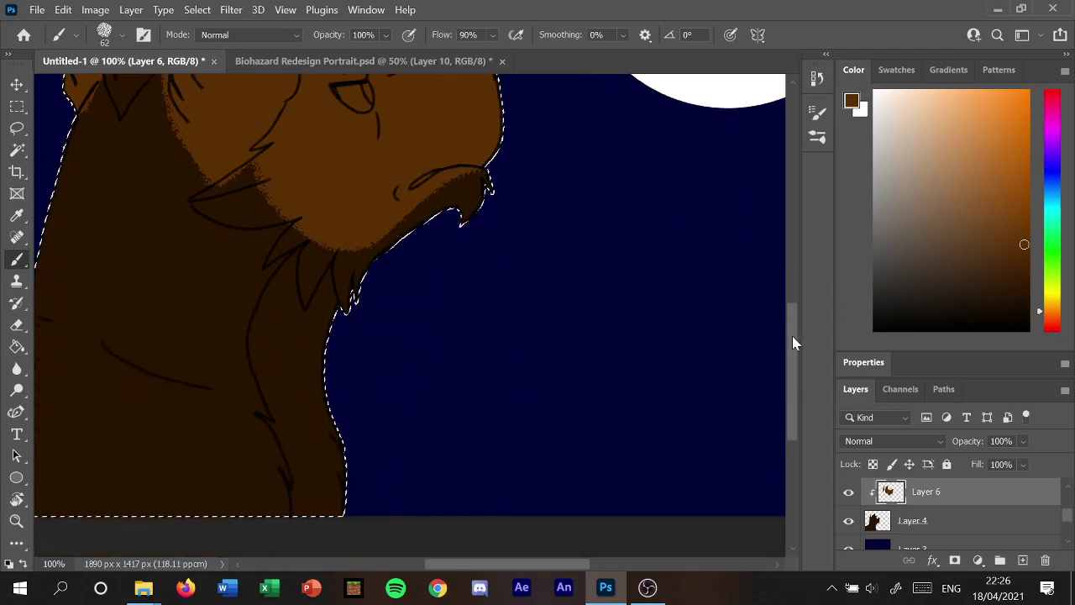
left_click_drag(461, 565, 409, 565)
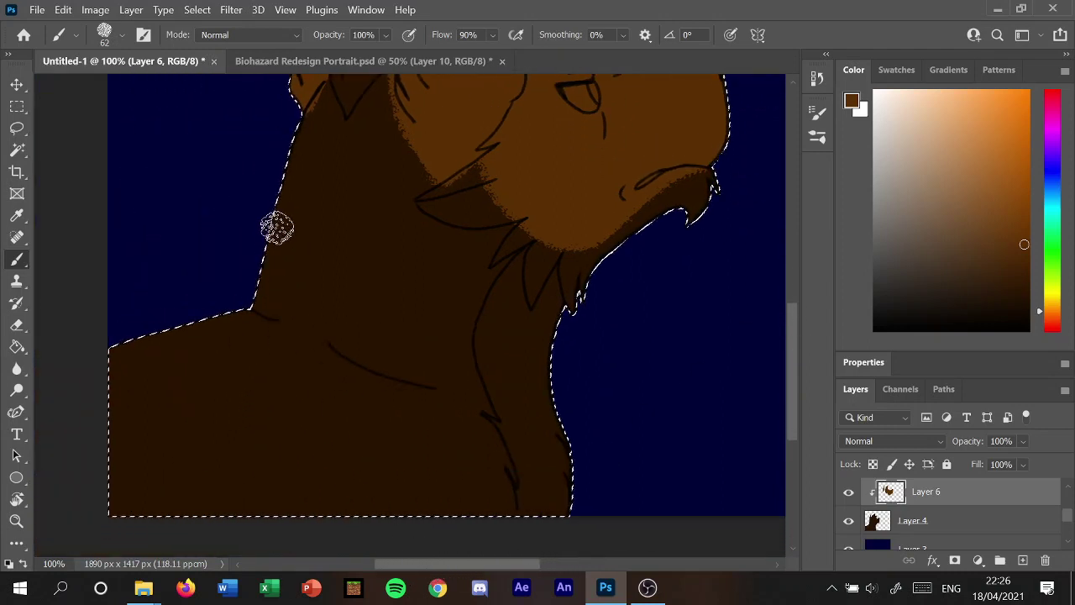
mouse_move(268, 192)
left_mouse_down()
mouse_move(334, 215)
mouse_move(396, 308)
mouse_move(475, 532)
left_mouse_up()
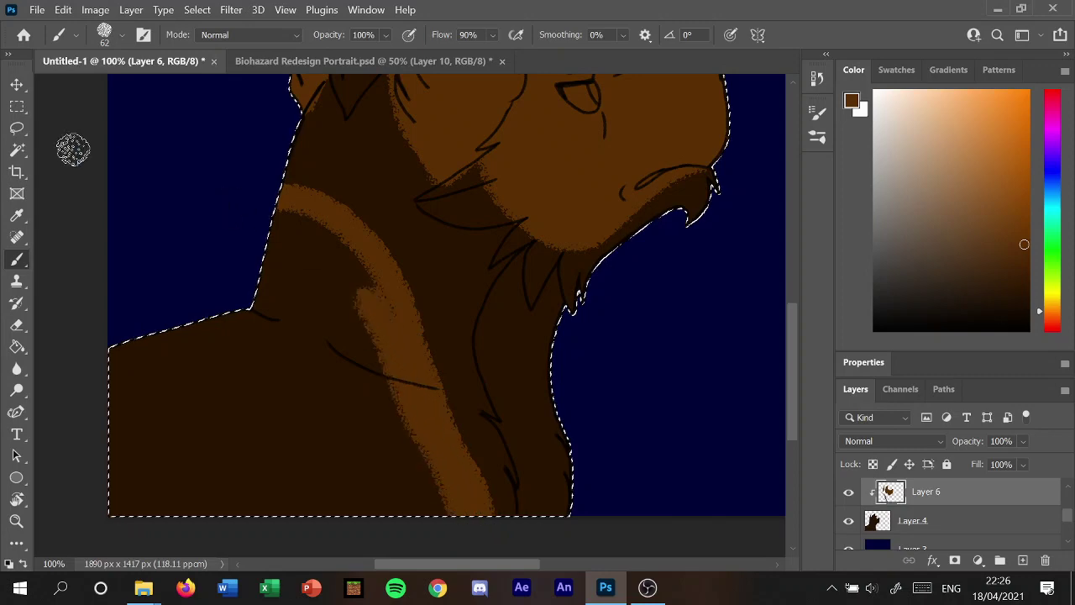
left_click(63, 9)
left_click(107, 25)
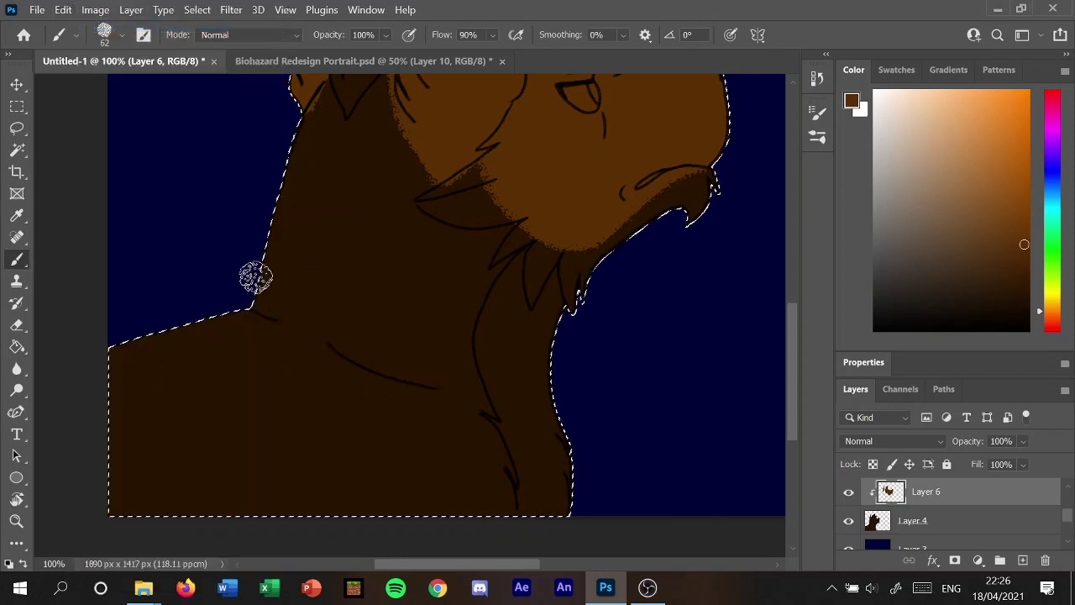
Repaint a light band along the neck and cover the body's left edge and lower chest.
mouse_move(267, 250)
left_mouse_down()
mouse_move(382, 324)
mouse_move(480, 480)
mouse_move(509, 496)
left_mouse_up()
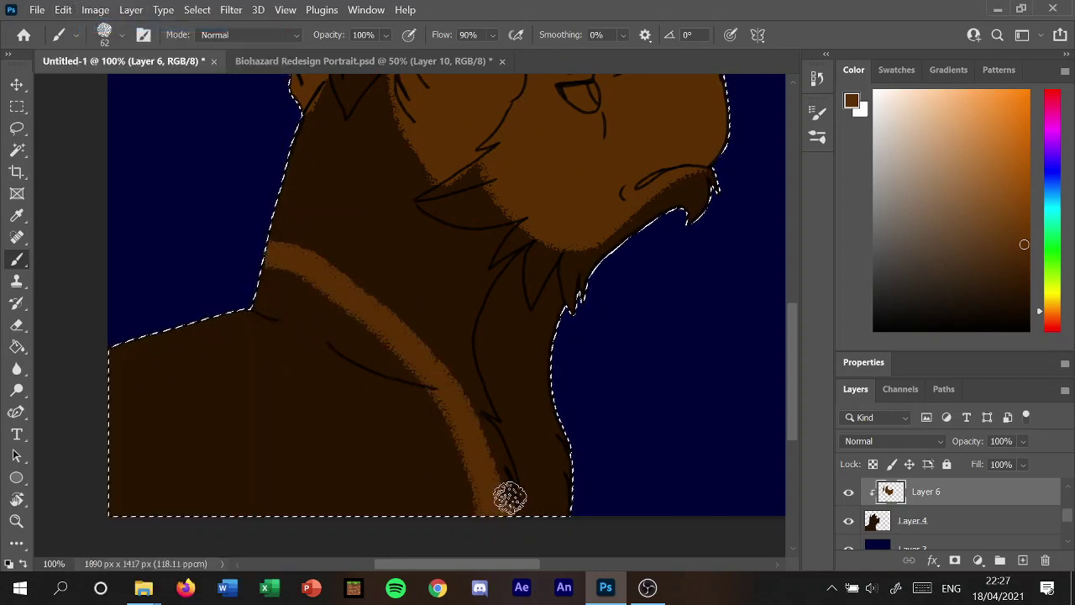
left_click_drag(375, 325, 267, 277)
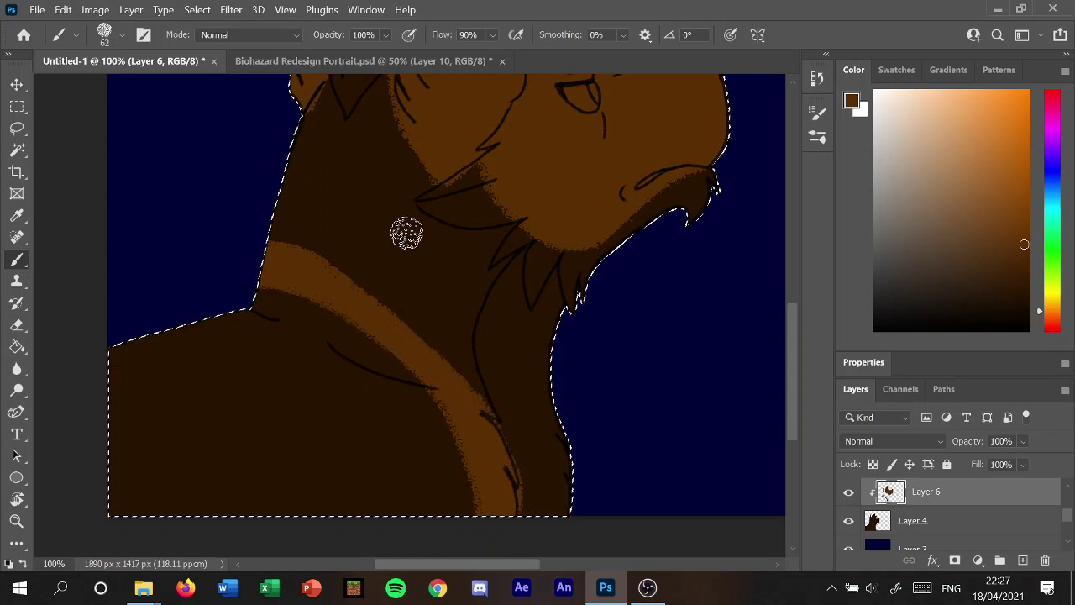
mouse_move(143, 353)
left_mouse_down()
mouse_move(110, 353)
mouse_move(98, 444)
mouse_move(113, 456)
mouse_move(120, 531)
mouse_move(149, 547)
mouse_move(202, 466)
mouse_move(241, 362)
mouse_move(245, 319)
mouse_move(197, 314)
mouse_move(261, 302)
mouse_move(336, 379)
mouse_move(336, 360)
mouse_move(361, 364)
mouse_move(286, 290)
mouse_move(331, 300)
mouse_move(408, 367)
mouse_move(487, 499)
mouse_move(352, 518)
mouse_move(364, 449)
mouse_move(240, 409)
left_mouse_up()
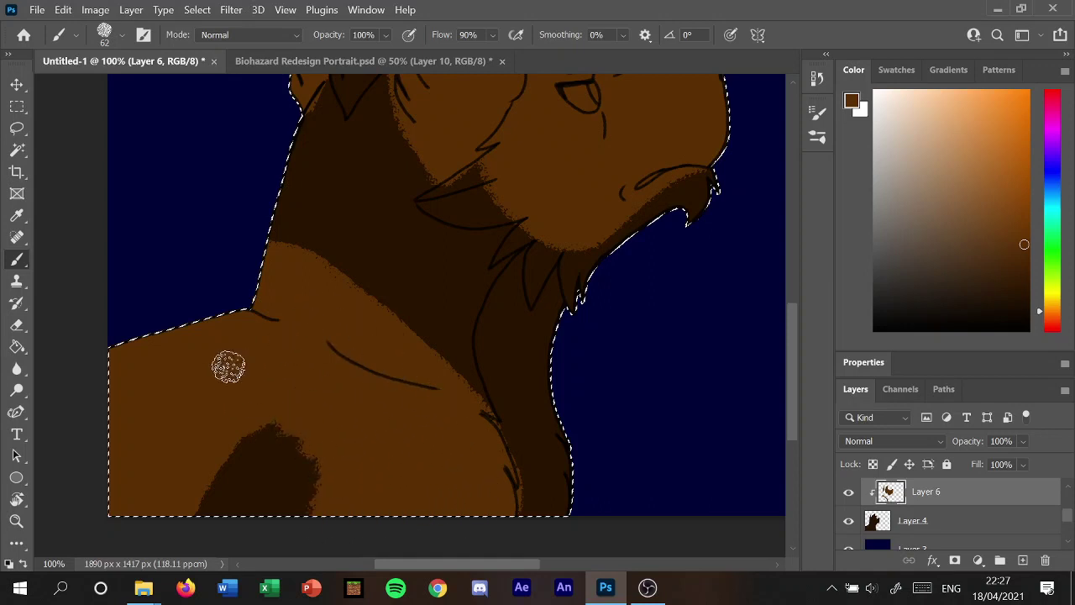
mouse_move(176, 518)
left_mouse_down()
mouse_move(207, 506)
mouse_move(244, 552)
left_mouse_up()
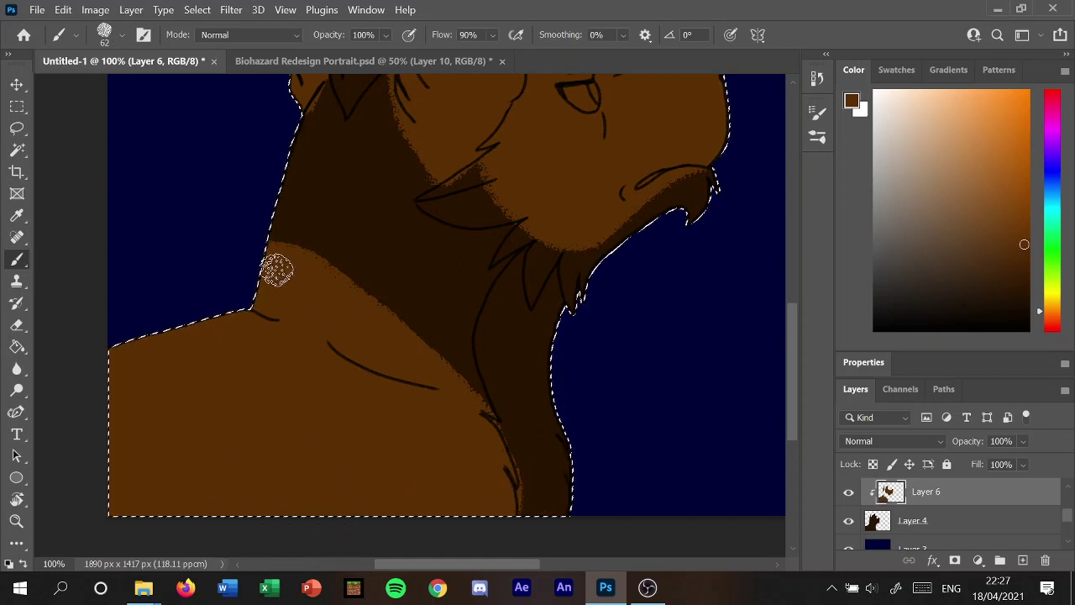
mouse_move(307, 252)
left_mouse_down()
mouse_move(396, 295)
mouse_move(463, 363)
left_mouse_up()
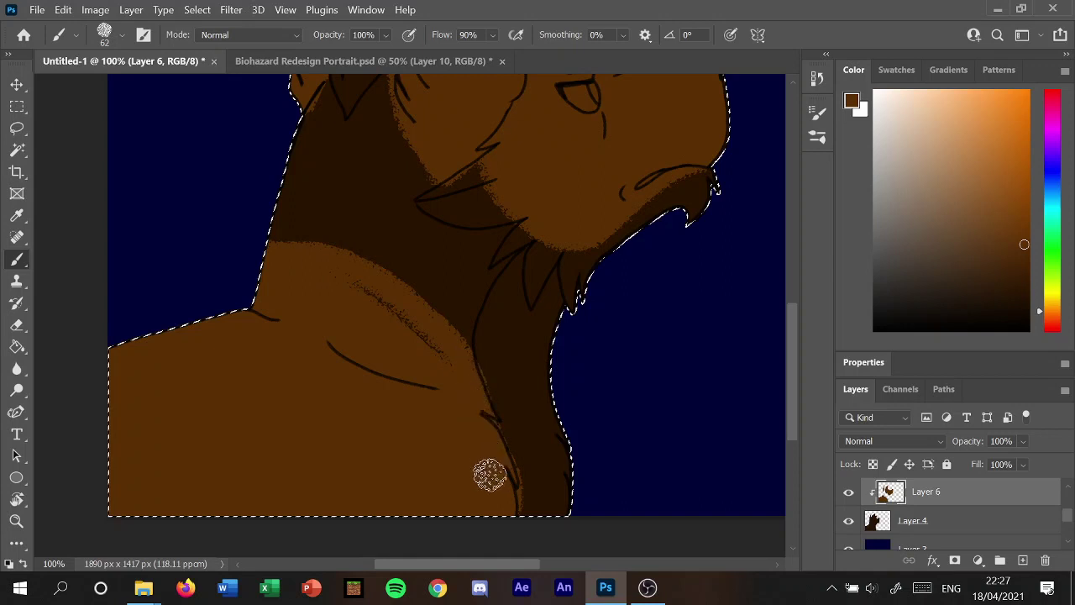
left_click_drag(407, 315, 423, 373)
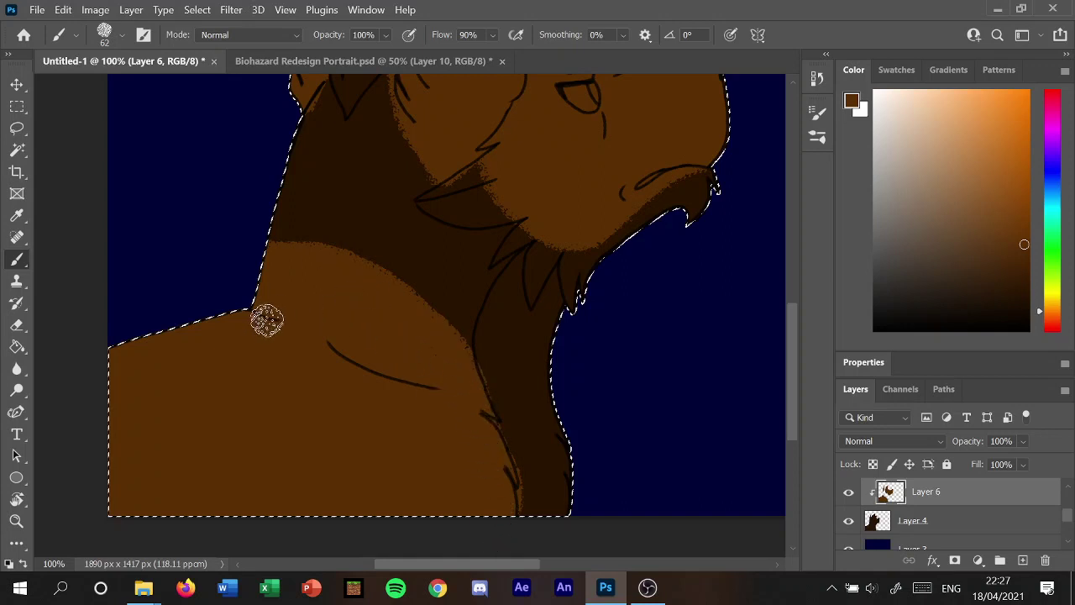
mouse_move(267, 320)
left_mouse_down()
mouse_move(272, 241)
mouse_move(294, 250)
left_mouse_up()
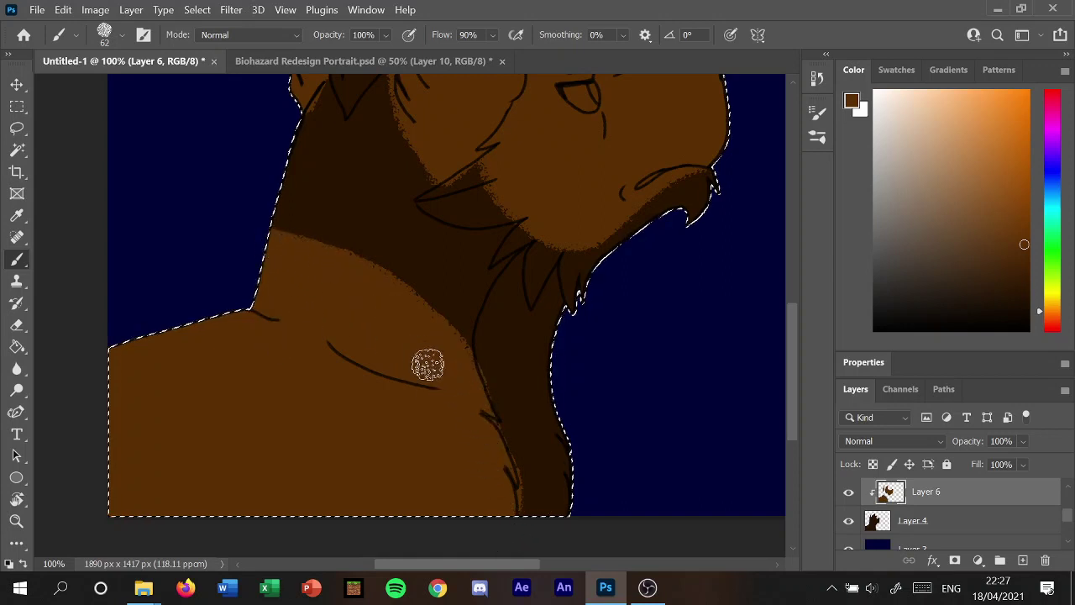
left_click_drag(793, 375, 794, 294)
At 200% zoom, erase excess light shading along the hair tufts on Layer 6.
key("e")
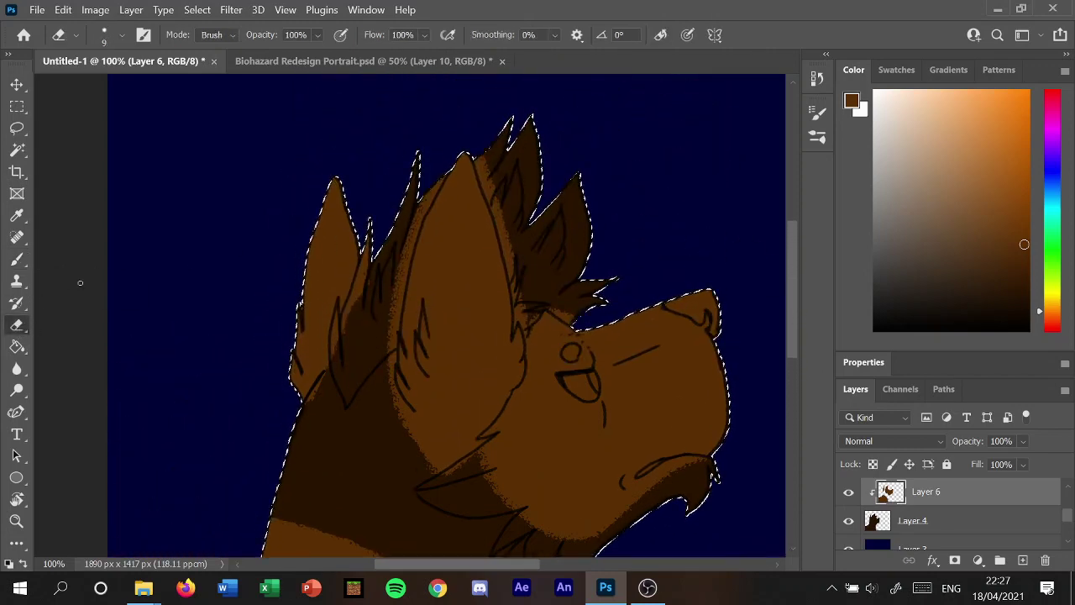
left_click(285, 9)
left_click(311, 125)
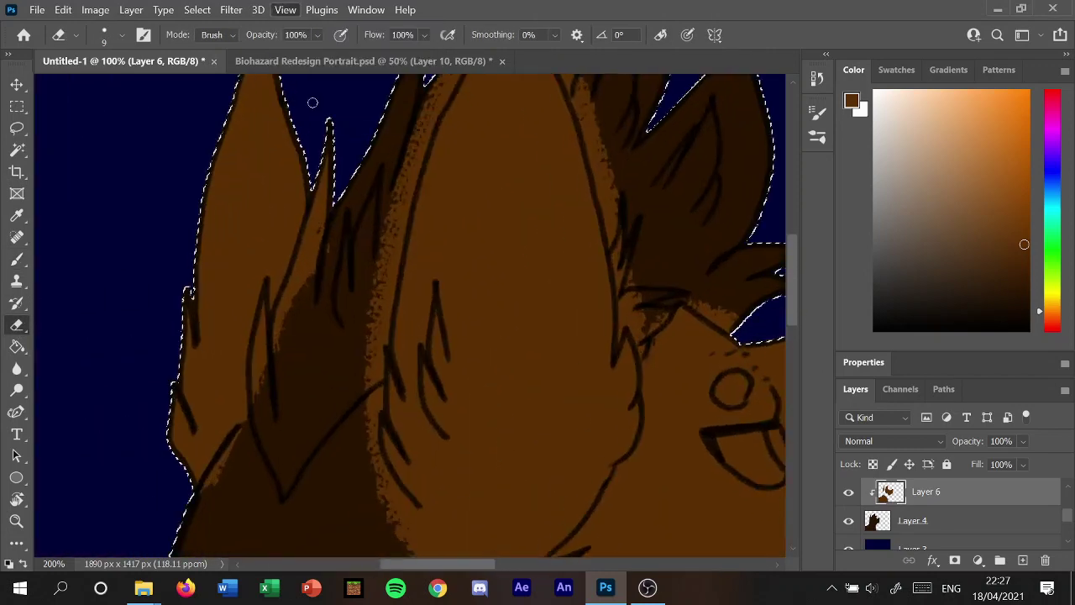
left_click_drag(291, 308, 296, 262)
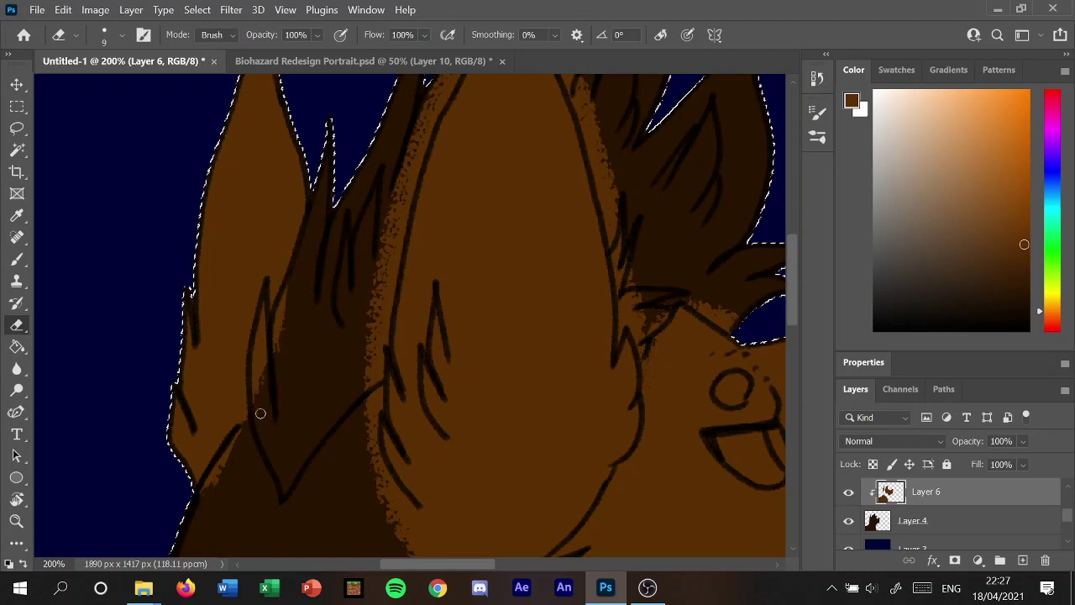
left_click_drag(260, 411, 258, 405)
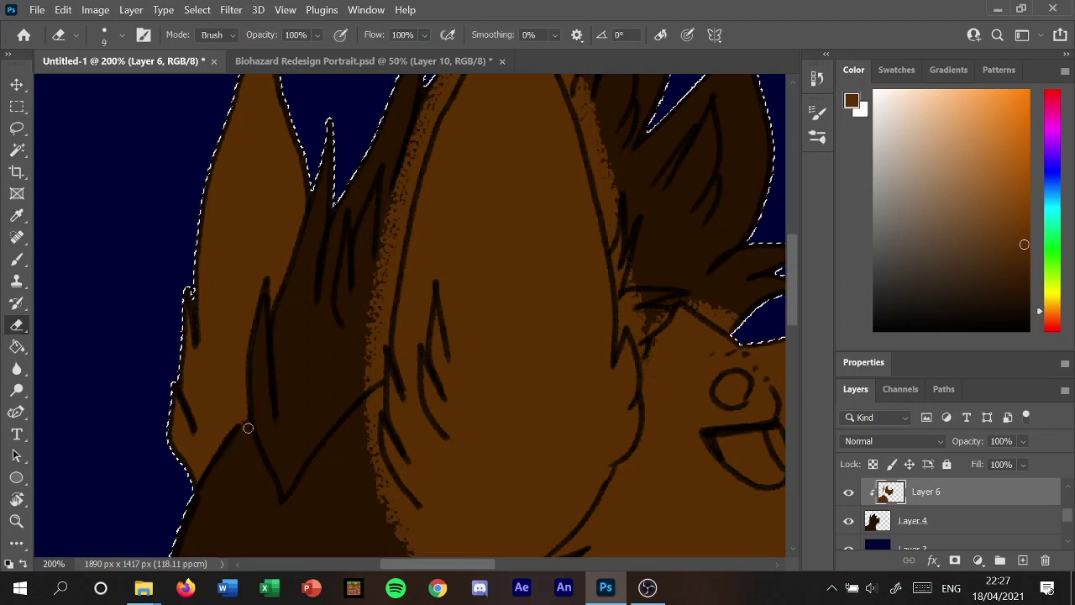
left_click_drag(373, 360, 372, 412)
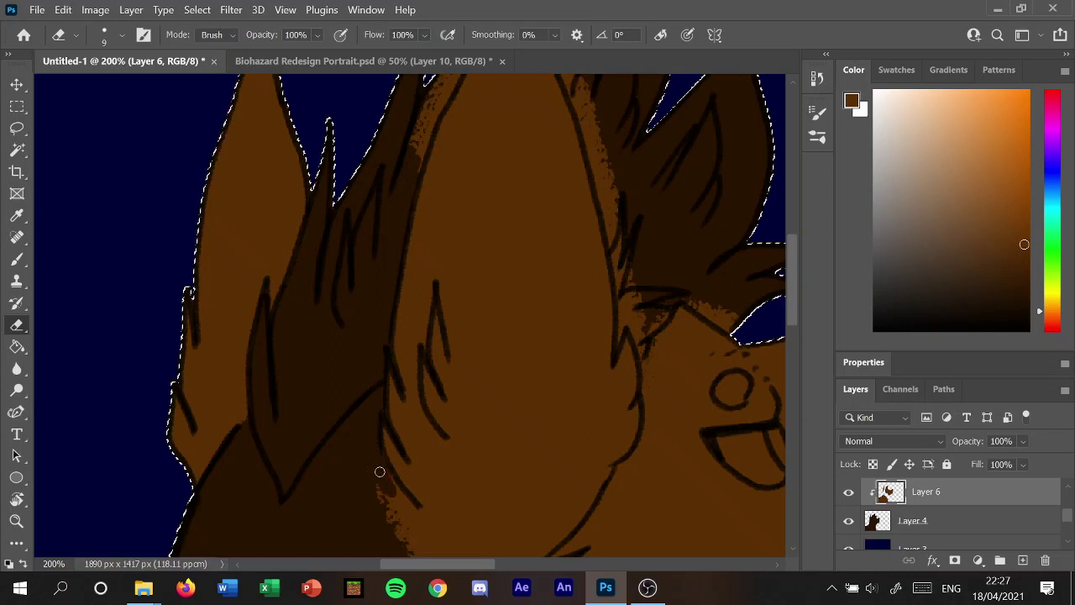
left_click_drag(790, 308, 794, 330)
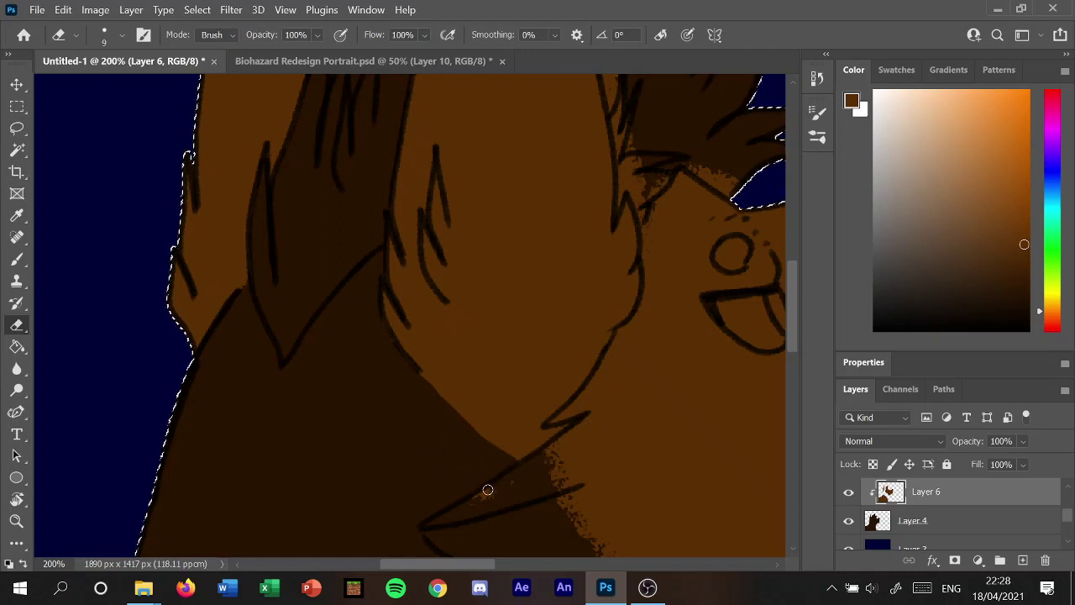
left_click_drag(793, 342, 798, 293)
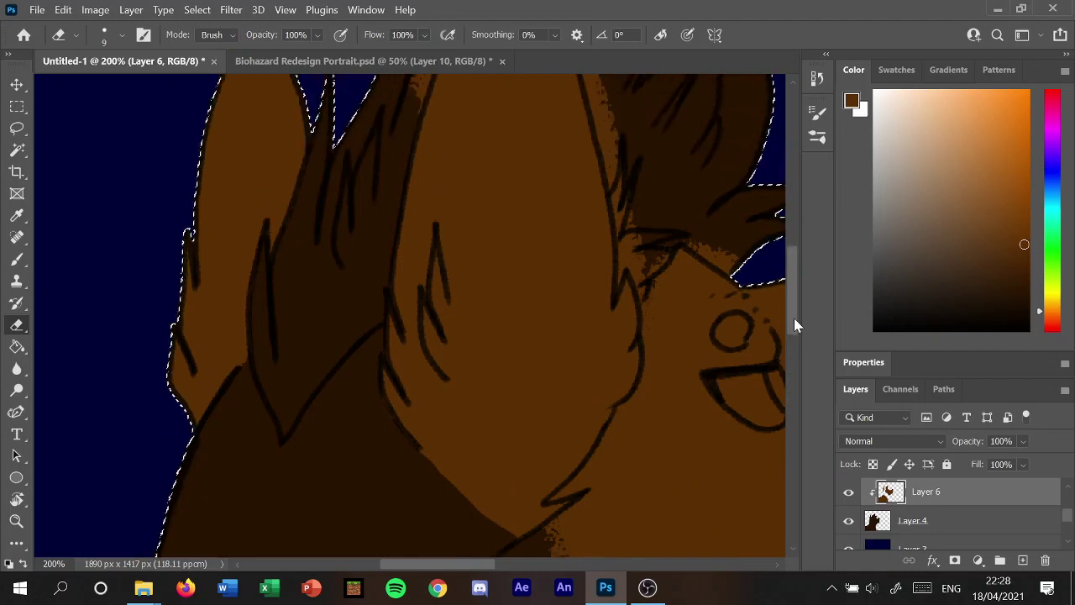
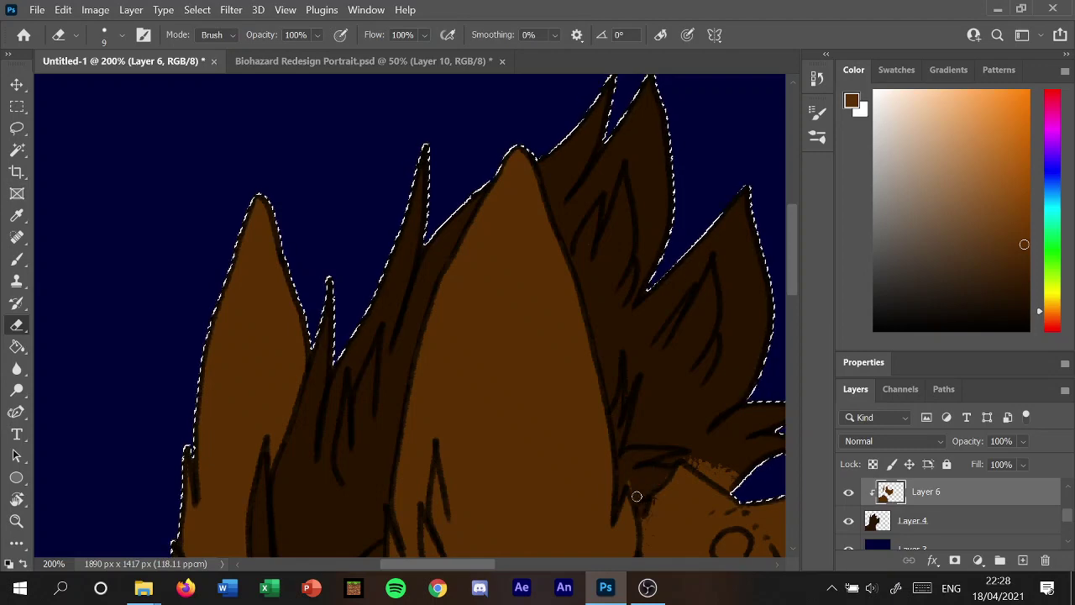
Sample the reference portrait's yellow fur colour with the Eyedropper.
left_click(516, 563)
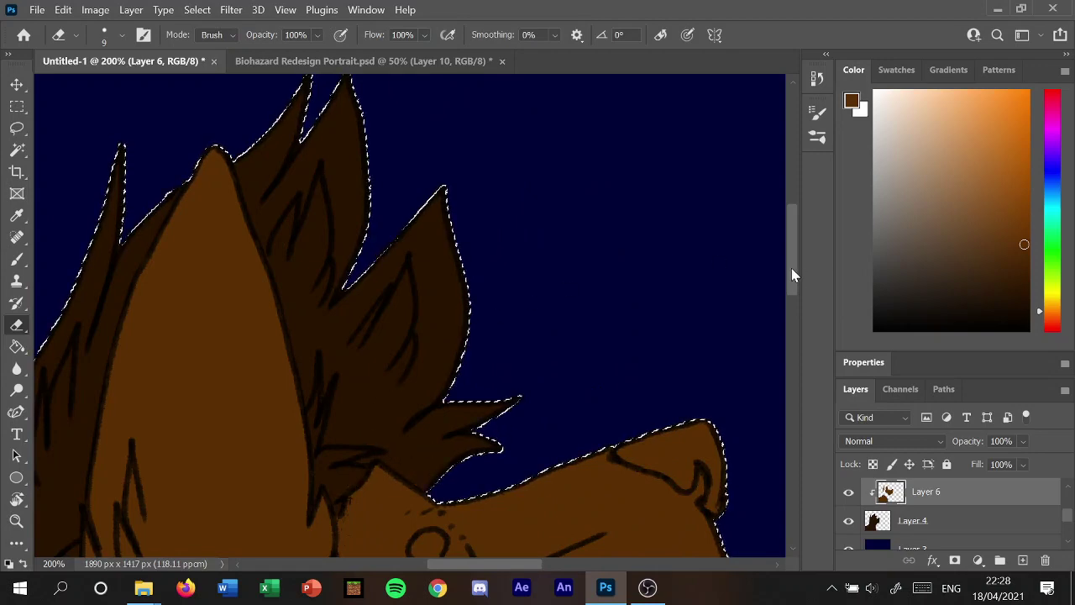
mouse_move(792, 268)
left_mouse_down()
mouse_move(792, 347)
mouse_move(795, 301)
left_mouse_up()
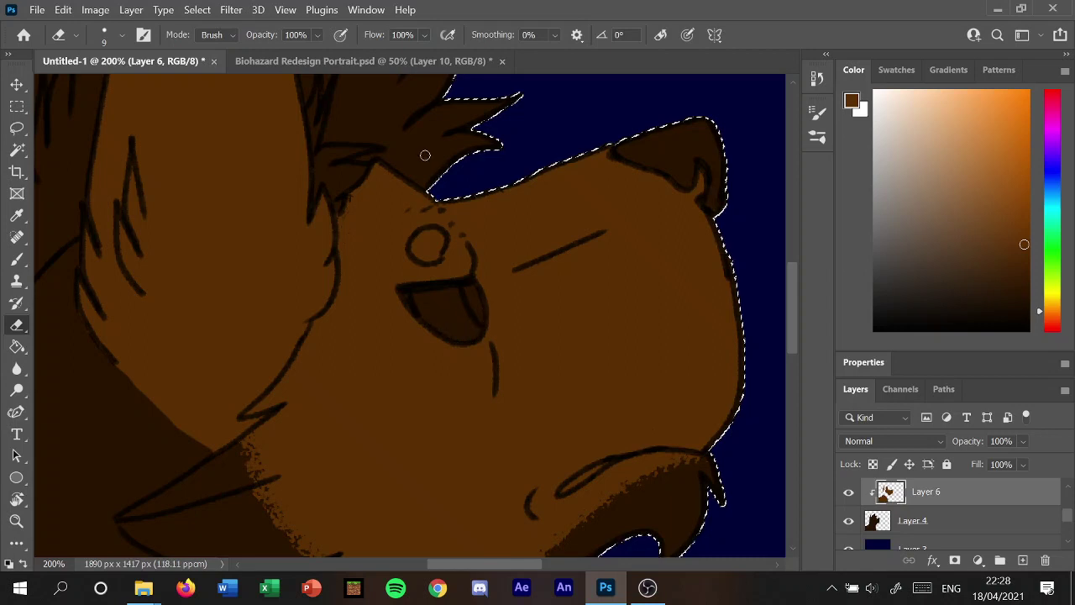
left_click(361, 61)
left_click(17, 215)
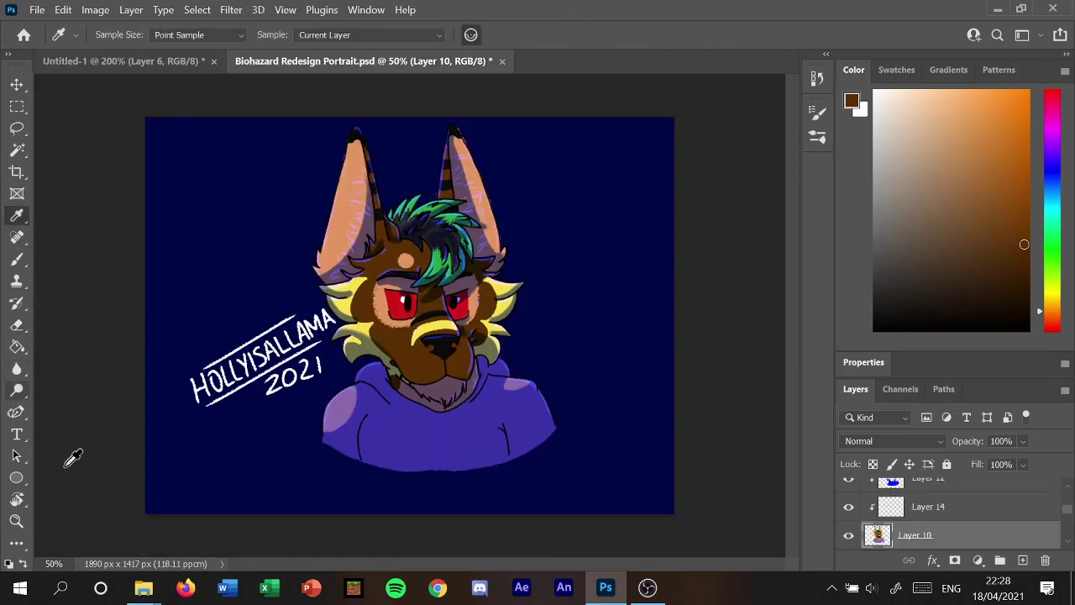
left_click(356, 280)
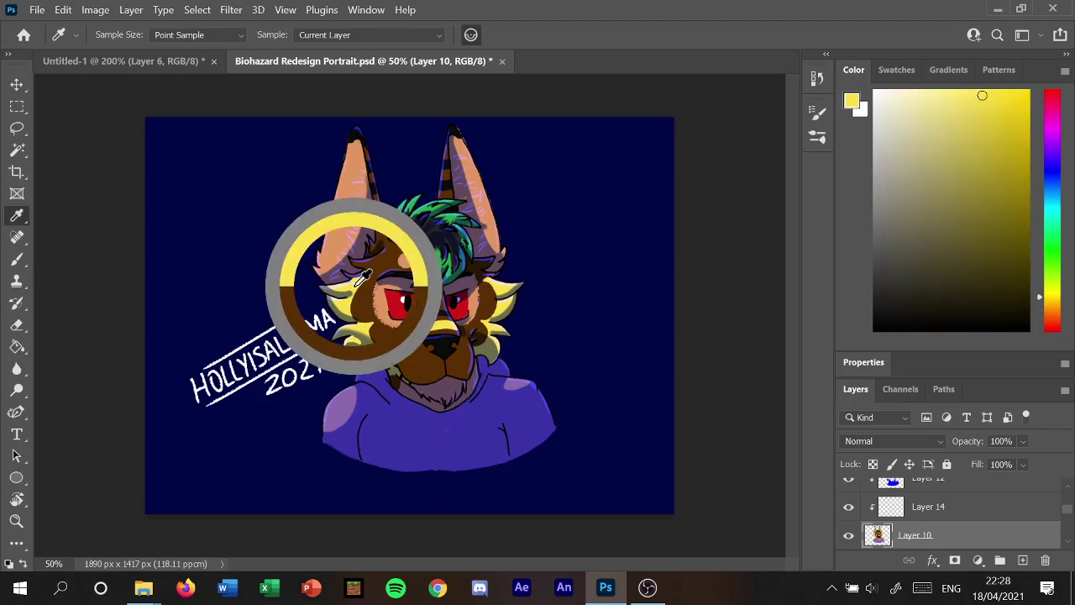
left_click(145, 67)
Add a new Layer 7 above Layer 6 and set a 28 px brush.
left_click(17, 259)
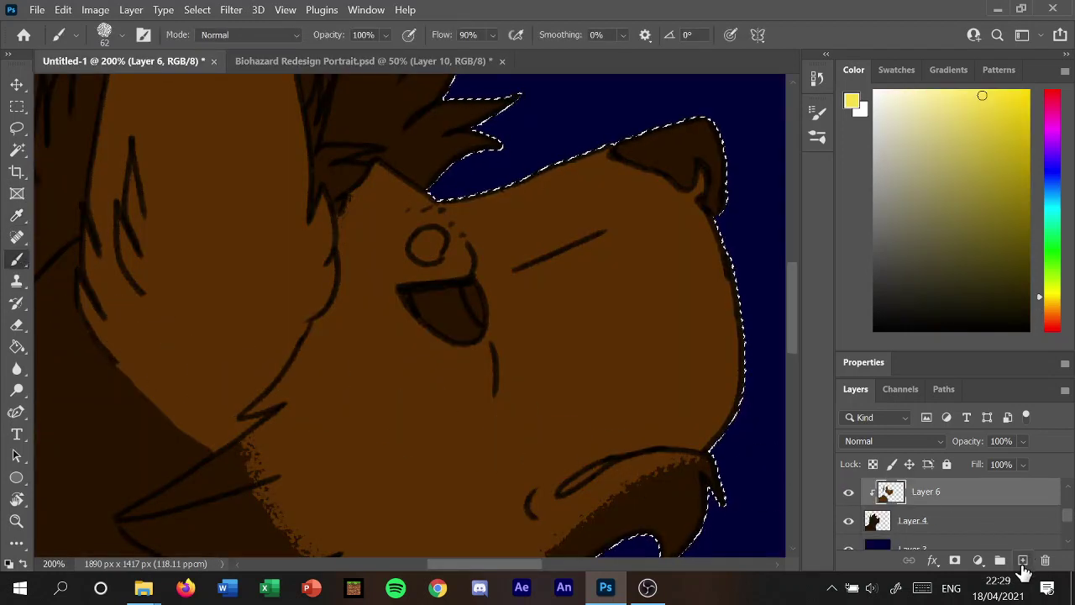
left_click(1024, 560)
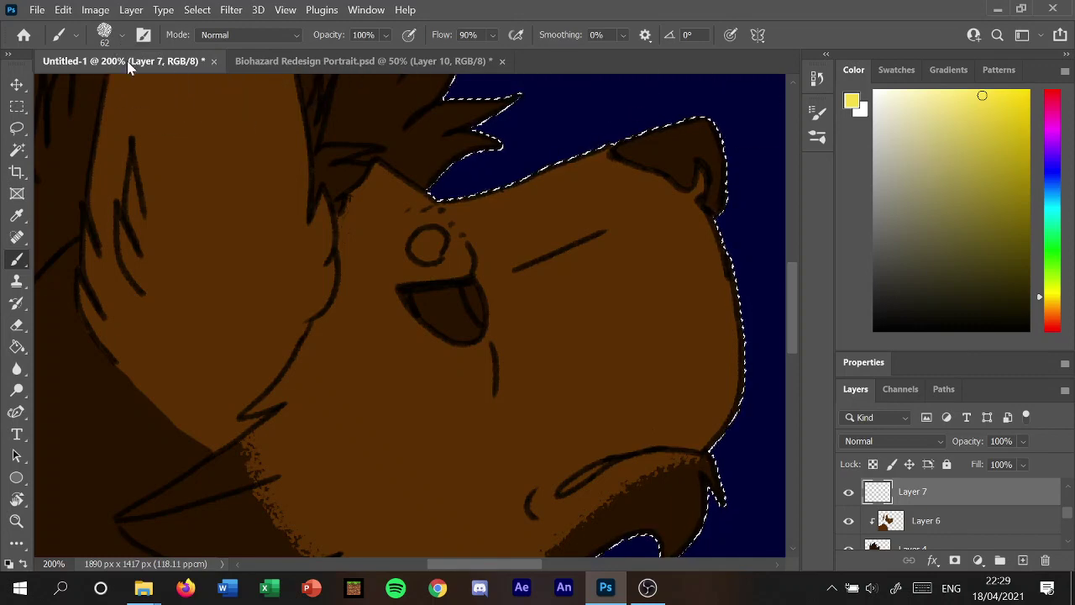
left_click(122, 34)
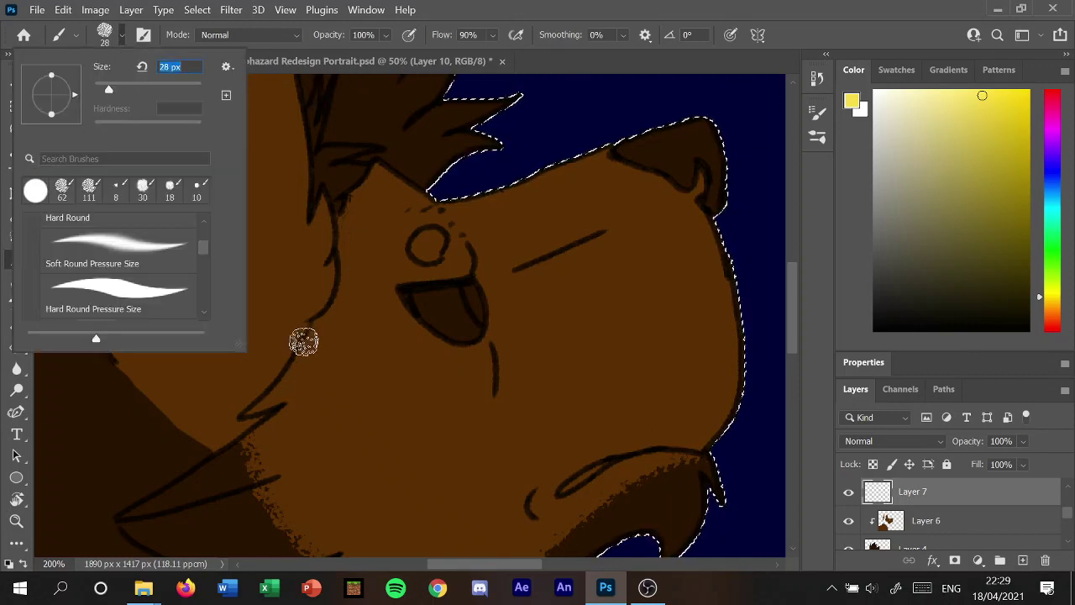
left_click(331, 65)
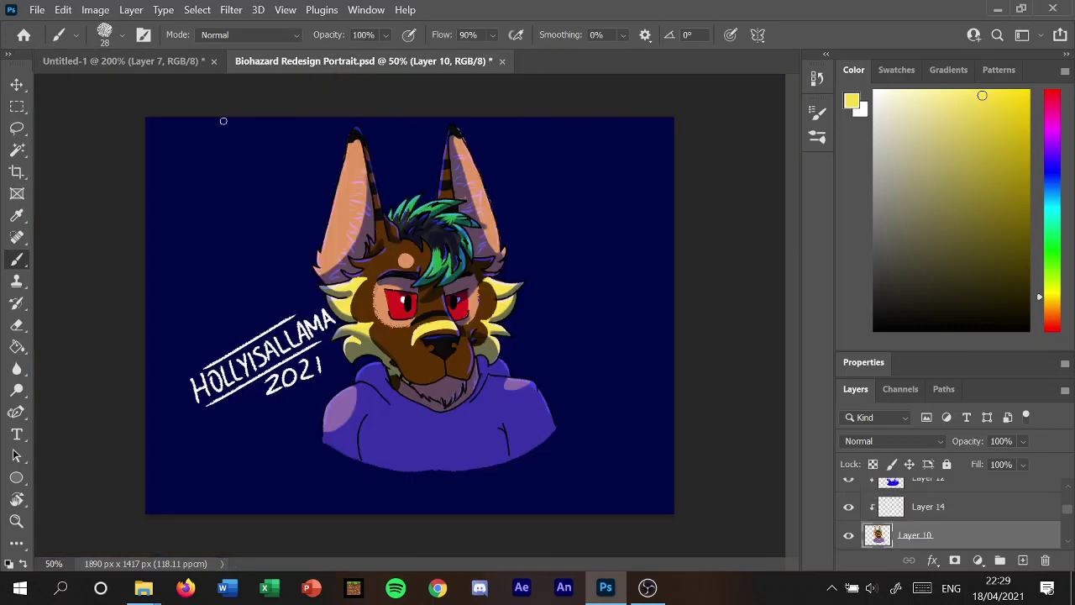
left_click(120, 62)
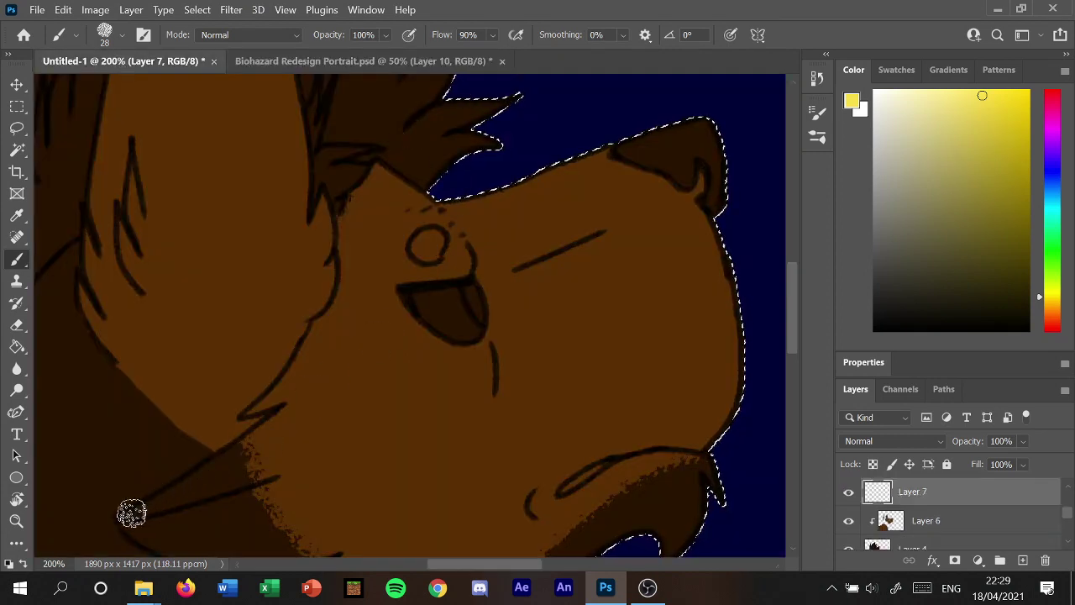
Paint a thick yellow stroke on Layer 7 along the ruff under the muzzle to the chin tip.
mouse_move(128, 514)
left_mouse_down()
mouse_move(339, 388)
mouse_move(428, 479)
left_mouse_up()
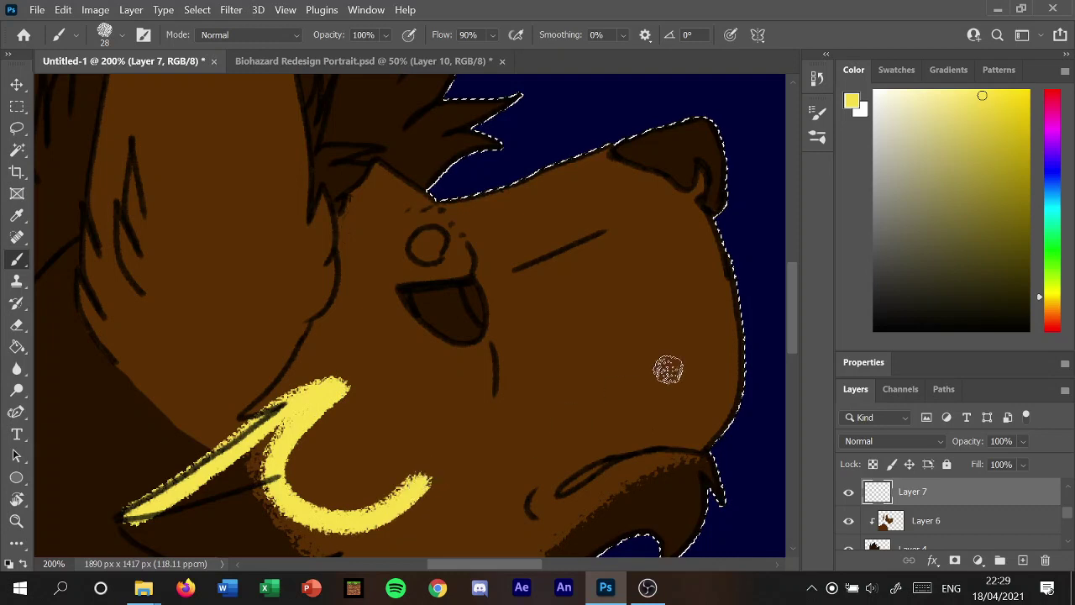
left_click_drag(796, 306, 790, 335)
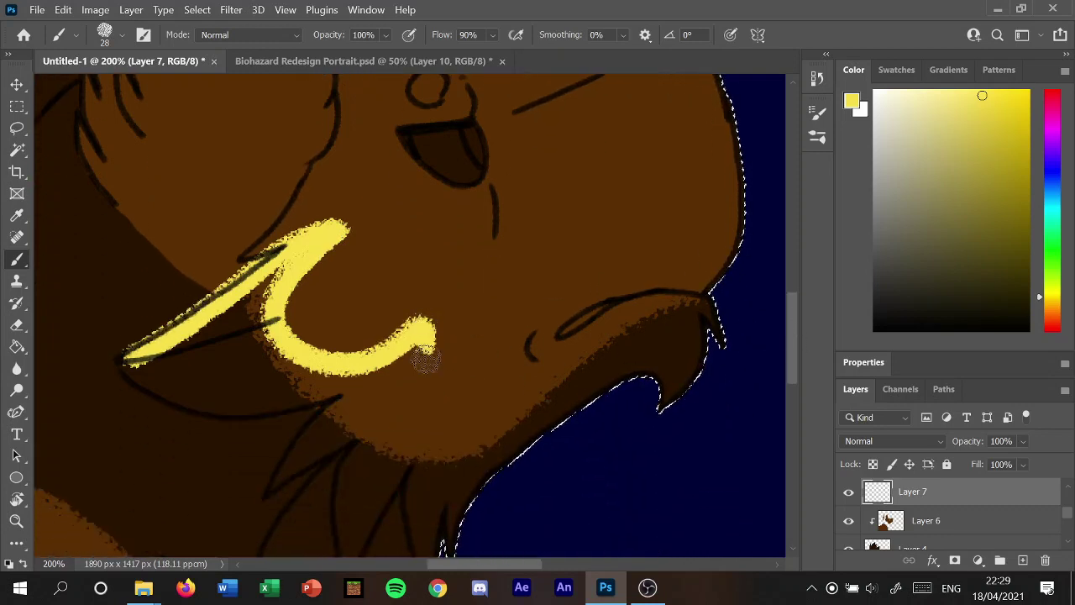
mouse_move(425, 359)
left_mouse_down()
mouse_move(714, 301)
mouse_move(652, 403)
left_mouse_up()
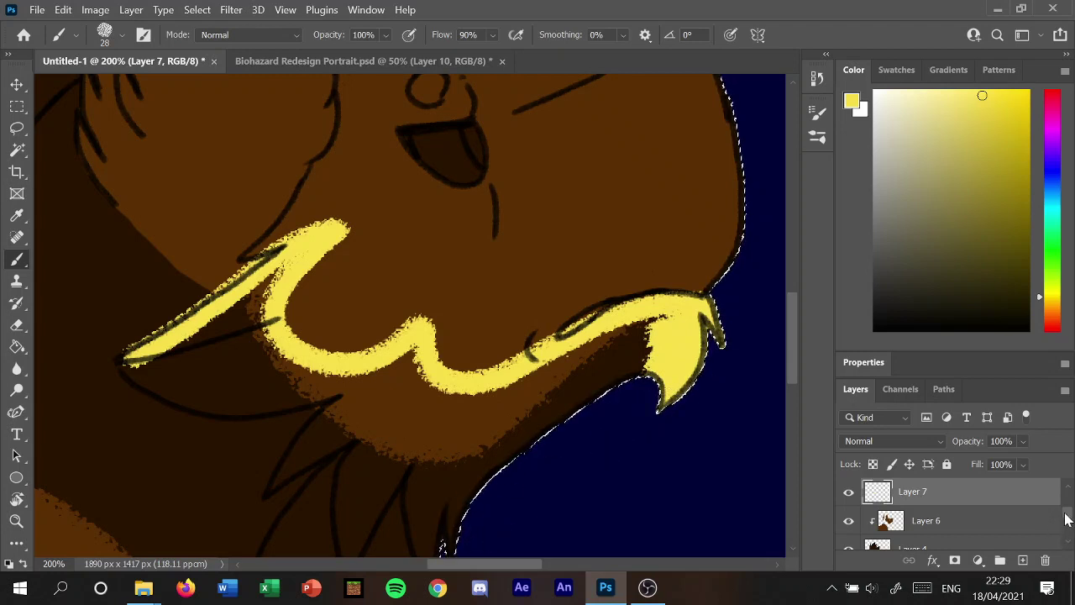
scroll(1066, 513, "down", 1)
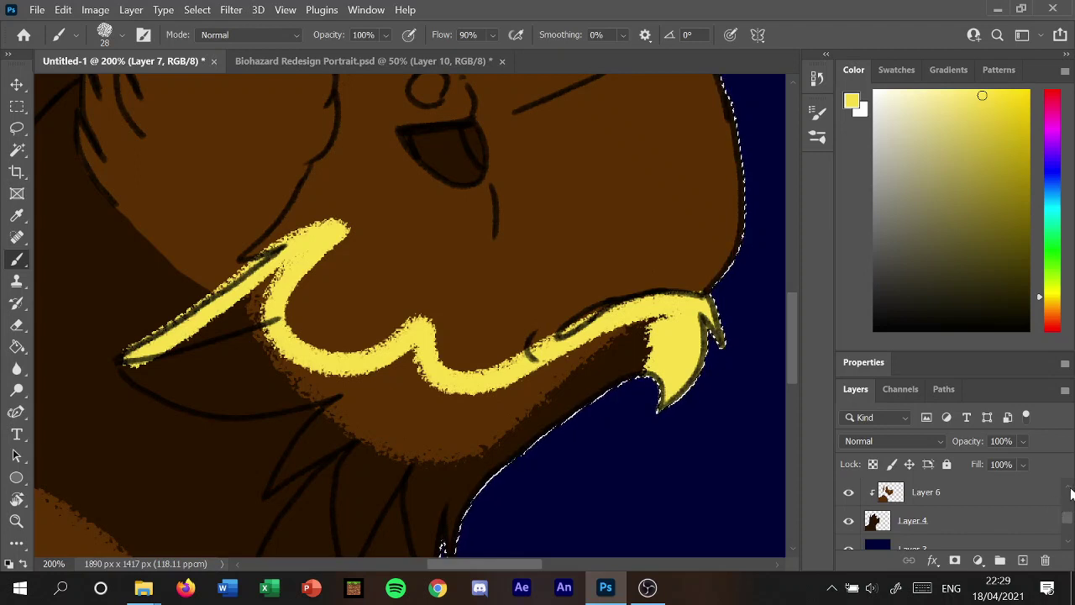
scroll(1071, 494, "up", 1)
scroll(1071, 494, "up", 1)
scroll(1072, 494, "up", 1)
scroll(1072, 494, "up", 1)
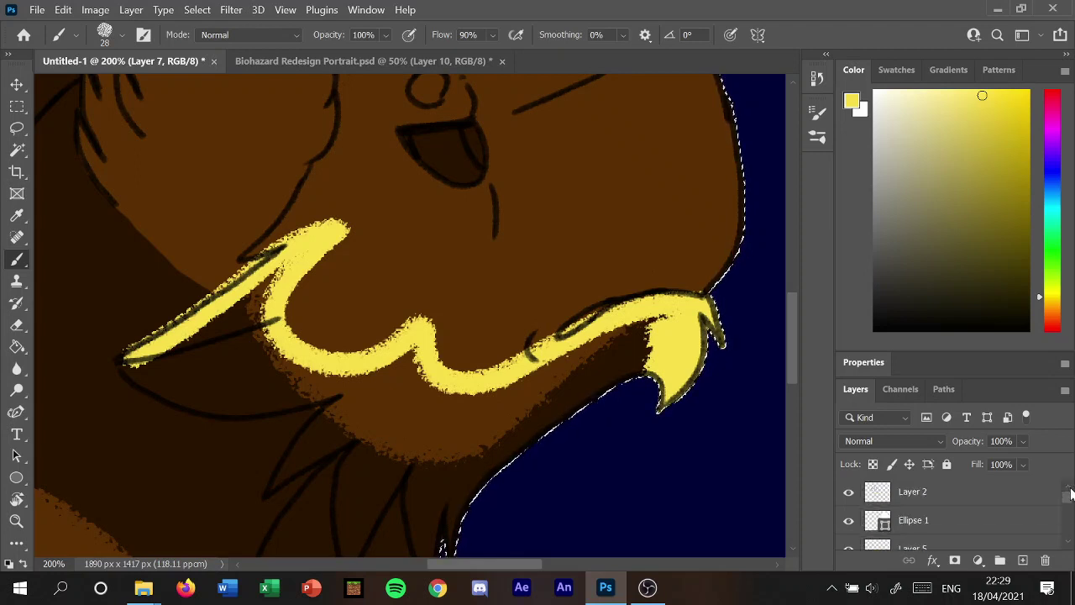
mouse_move(1069, 502)
left_mouse_down()
mouse_move(1069, 527)
mouse_move(1066, 500)
left_mouse_up()
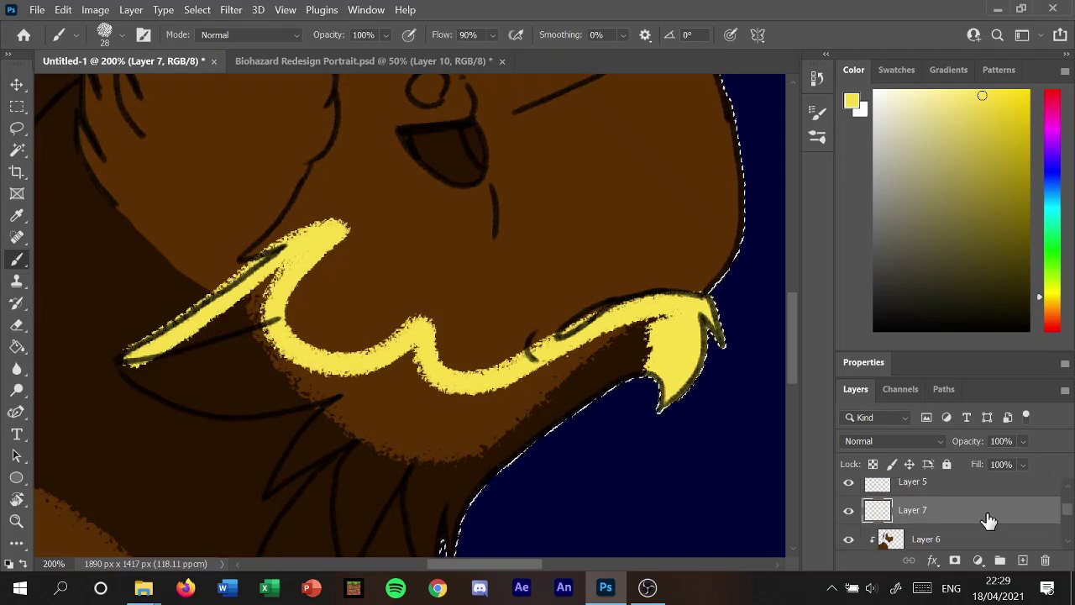
Clip Layer 7 to Layer 6 and fill the chin tip, left point and lower spikes yellow.
right_click(988, 519)
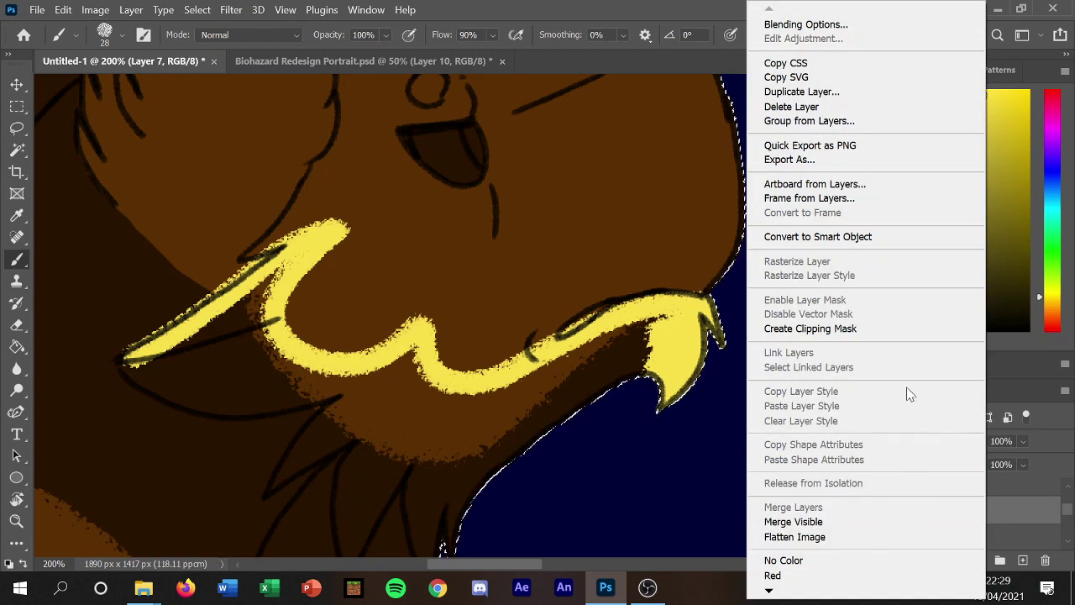
left_click(860, 329)
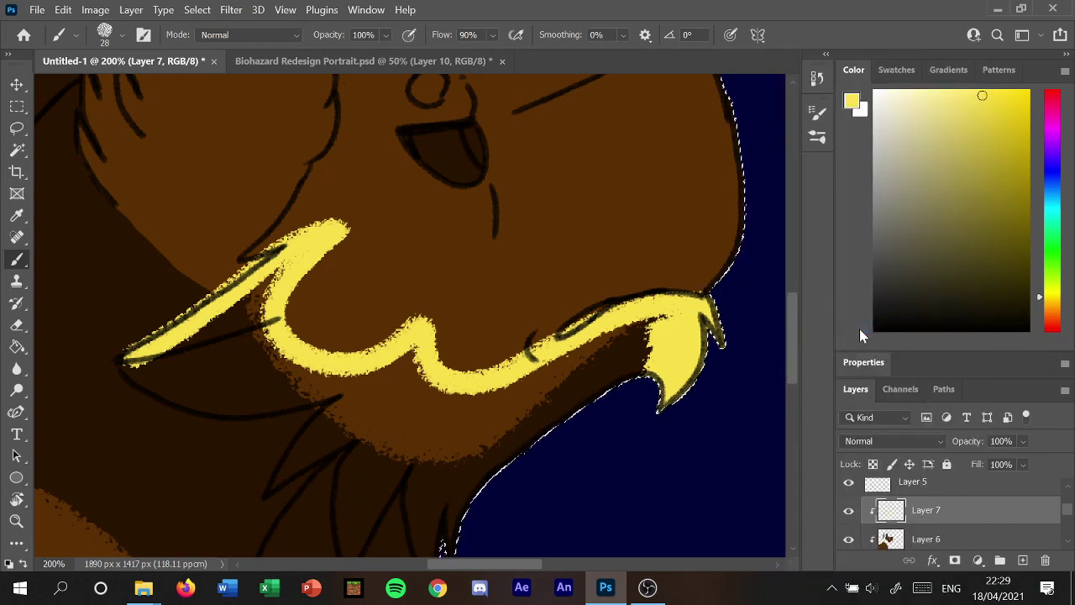
mouse_move(603, 344)
left_mouse_down()
mouse_move(538, 400)
mouse_move(533, 432)
mouse_move(643, 362)
mouse_move(614, 353)
mouse_move(636, 314)
mouse_move(576, 329)
mouse_move(479, 389)
mouse_move(446, 463)
mouse_move(493, 456)
left_mouse_up()
mouse_move(130, 359)
left_mouse_down()
mouse_move(126, 378)
mouse_move(220, 312)
mouse_move(228, 328)
mouse_move(259, 312)
mouse_move(233, 391)
mouse_move(293, 372)
mouse_move(341, 386)
mouse_move(269, 403)
mouse_move(180, 401)
mouse_move(132, 379)
mouse_move(193, 376)
left_mouse_up()
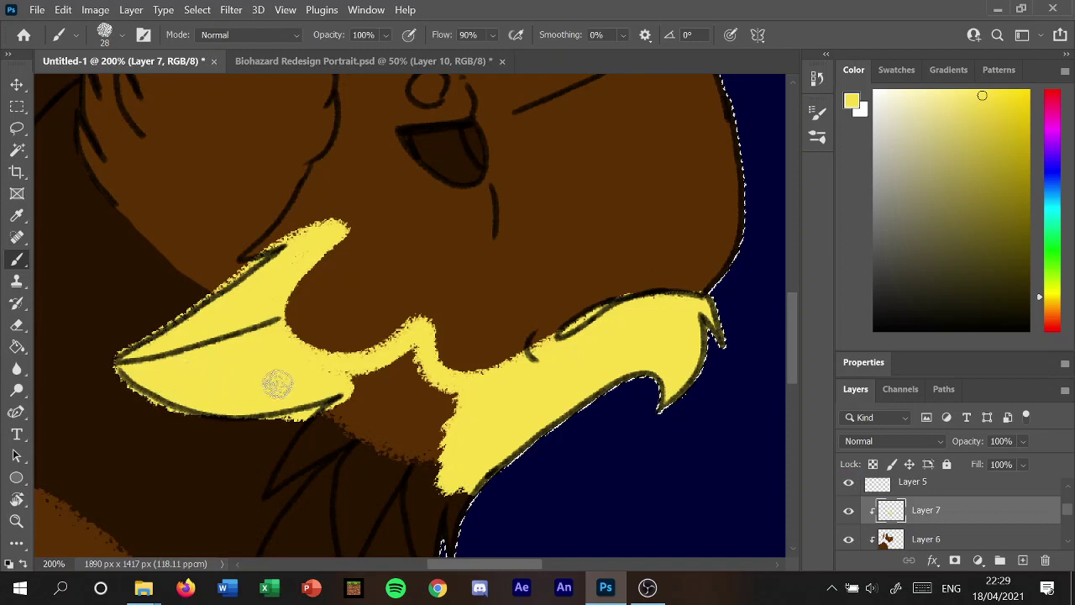
mouse_move(278, 384)
left_mouse_down()
mouse_move(300, 437)
mouse_move(324, 399)
mouse_move(264, 496)
mouse_move(319, 454)
mouse_move(351, 389)
mouse_move(336, 387)
mouse_move(448, 432)
mouse_move(420, 384)
mouse_move(420, 423)
mouse_move(452, 413)
mouse_move(409, 444)
mouse_move(404, 504)
mouse_move(409, 554)
mouse_move(447, 559)
left_mouse_up()
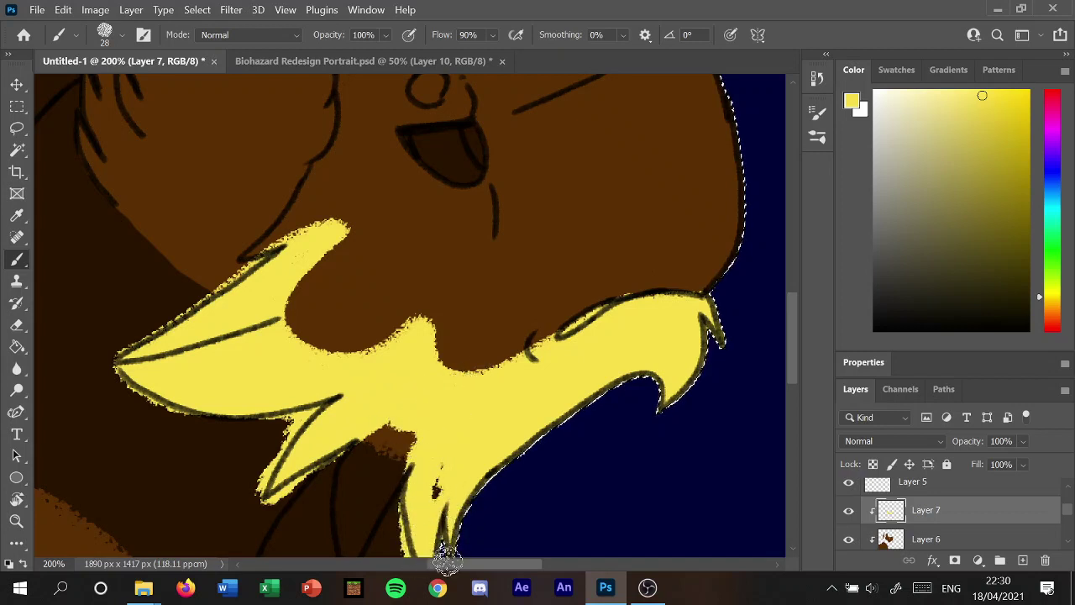
scroll(772, 353, "down", 1)
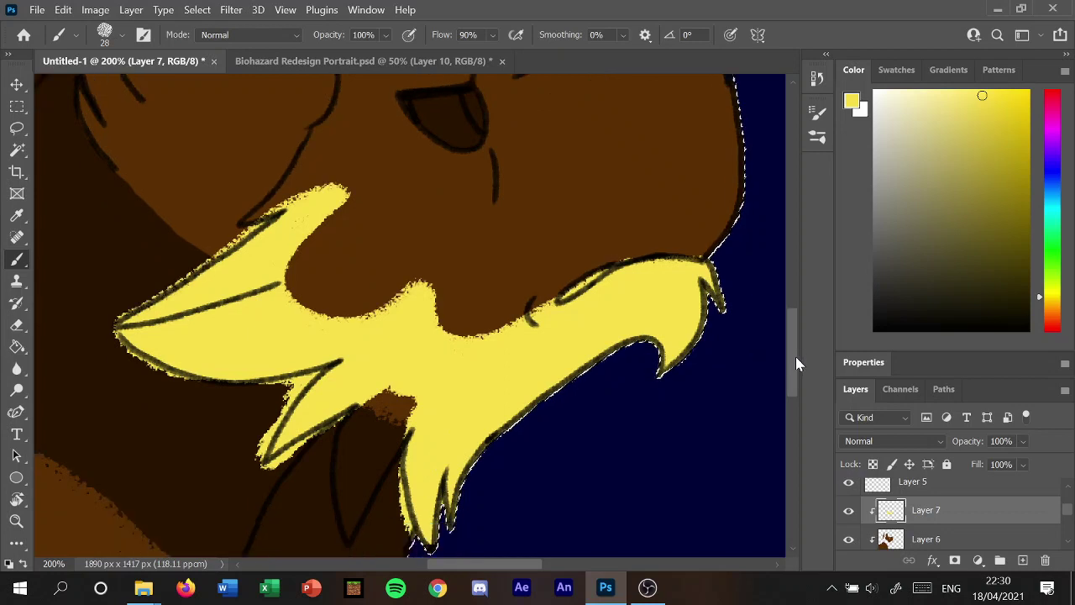
scroll(771, 352, "down", 3)
mouse_move(355, 356)
left_mouse_down()
mouse_move(360, 343)
mouse_move(343, 384)
mouse_move(343, 441)
mouse_move(377, 367)
mouse_move(360, 372)
mouse_move(368, 360)
left_mouse_up()
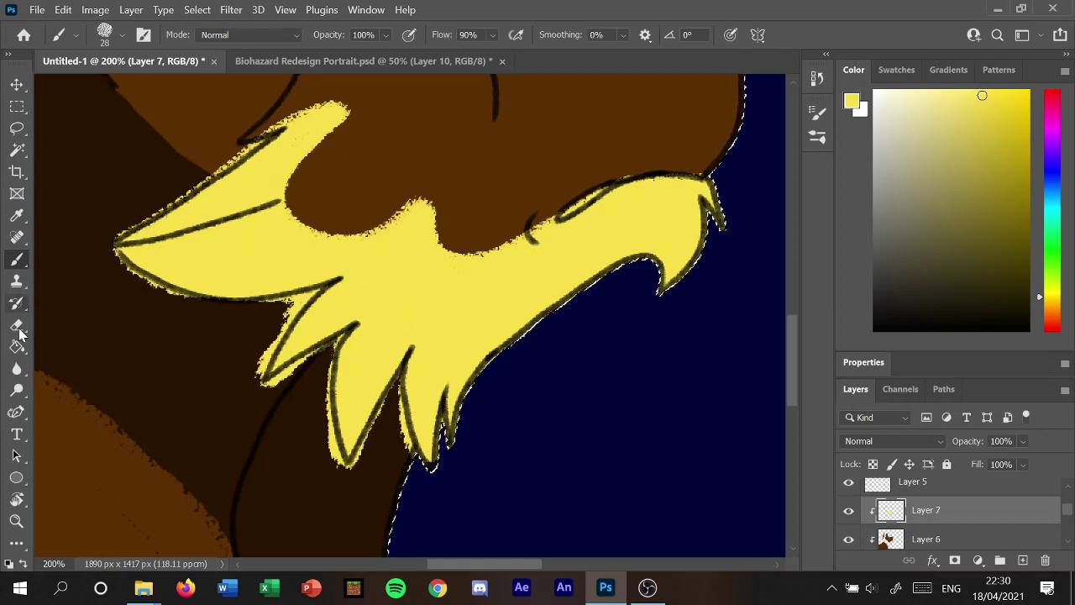
key("e")
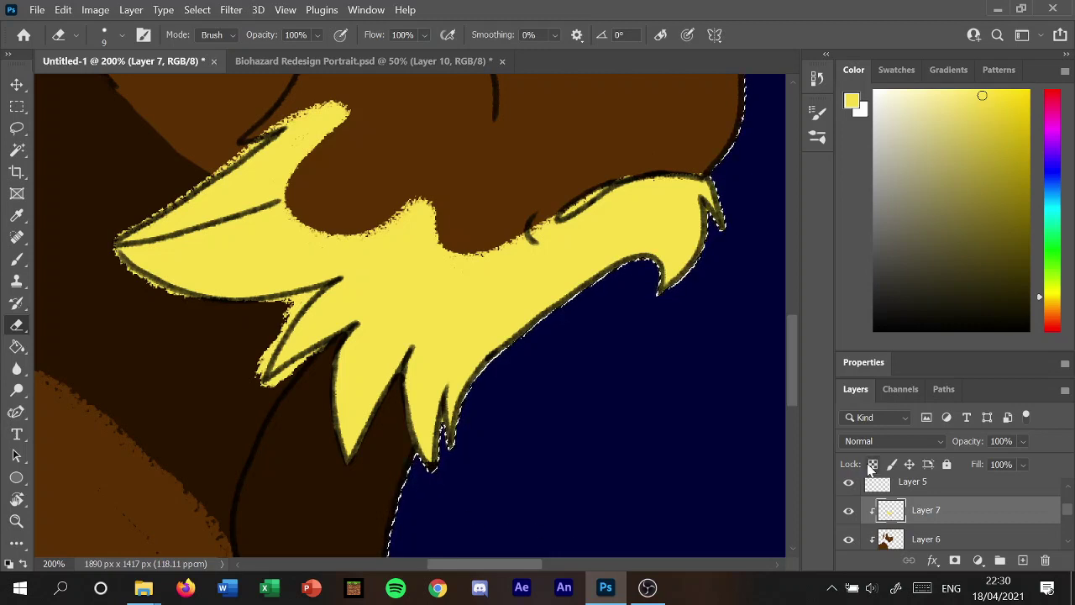
Duplicate Layer 2 twice, creating Layer 2 copy and Layer 2 copy 2.
left_click_drag(1069, 513, 1066, 481)
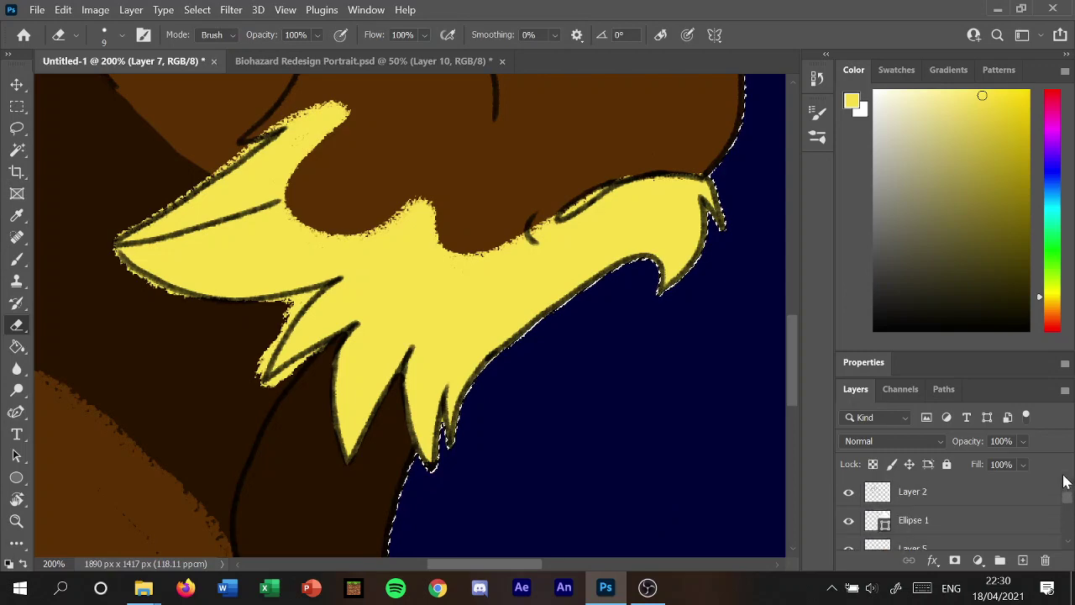
left_click(1009, 501)
right_click(1008, 499)
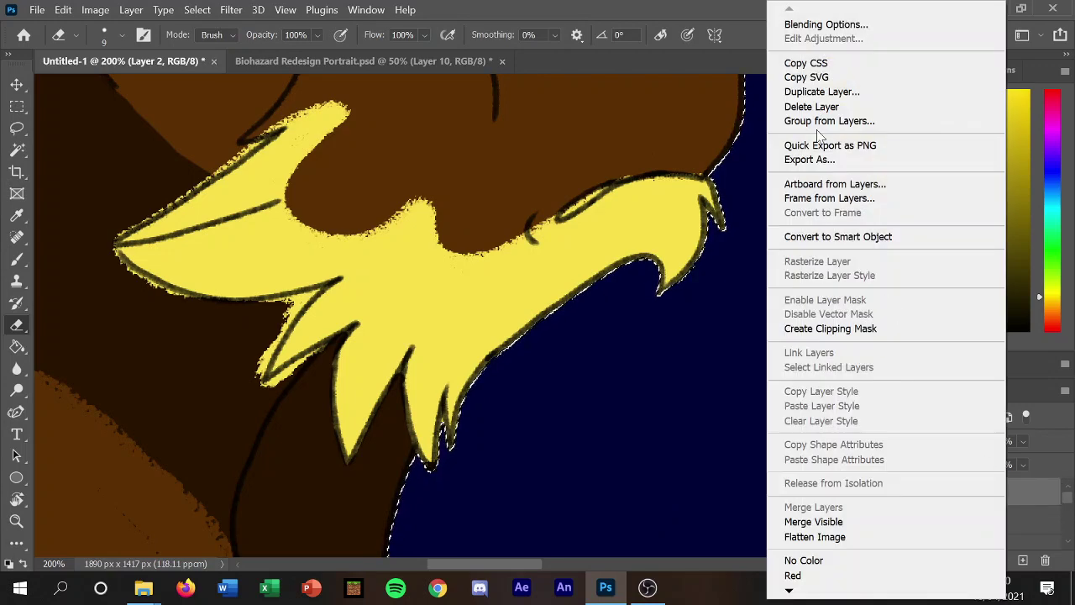
left_click(812, 93)
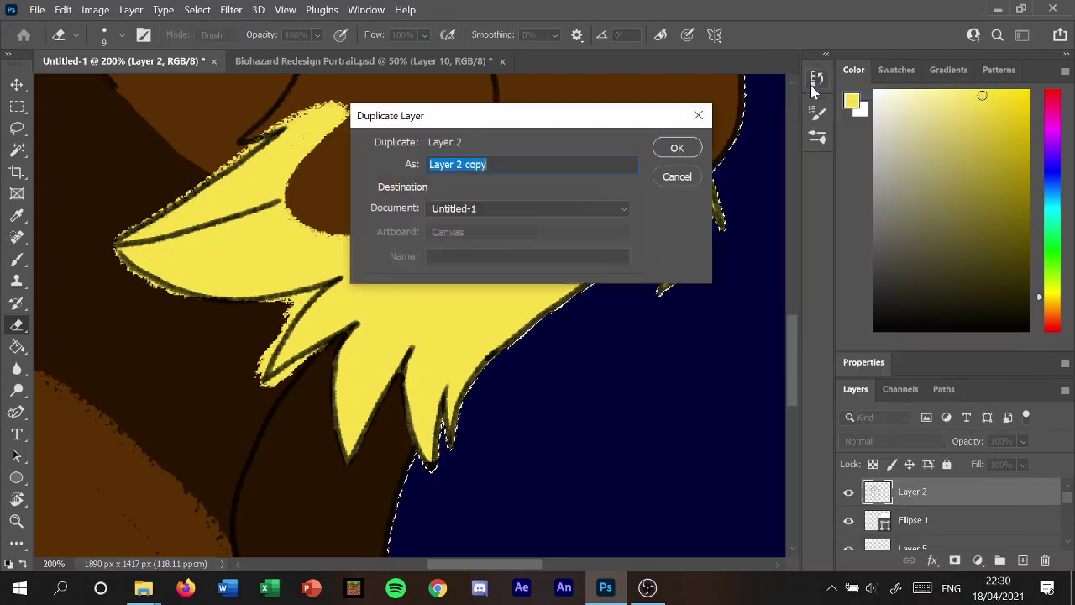
left_click(677, 149)
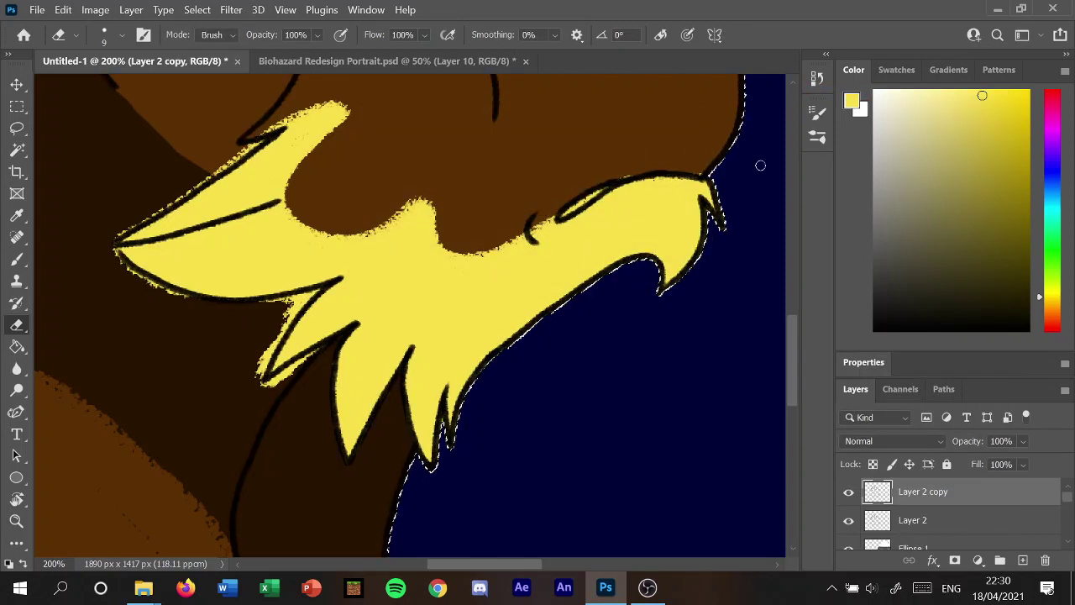
right_click(963, 501)
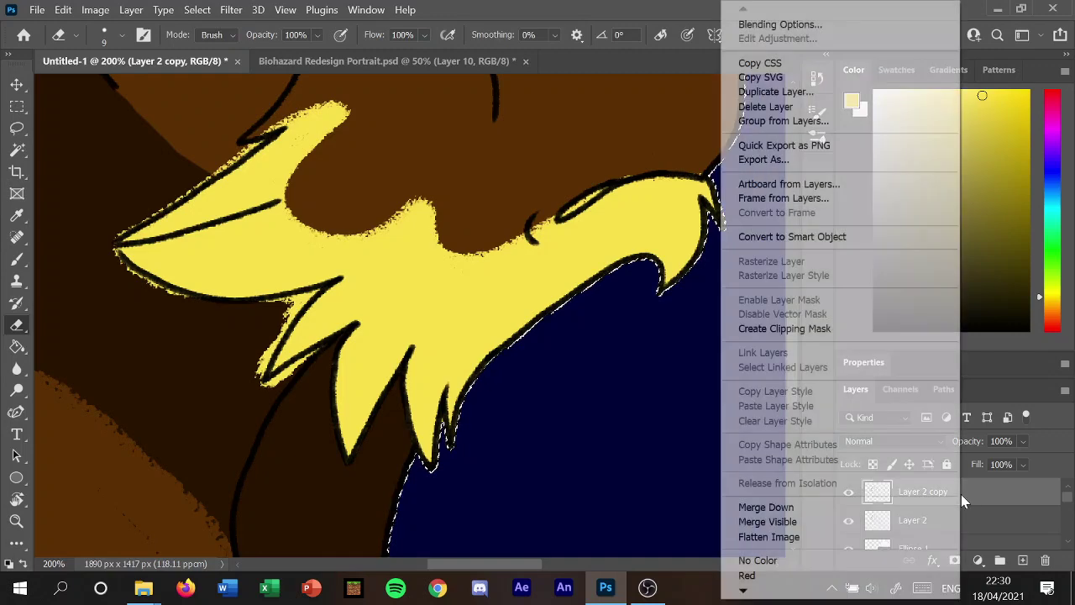
left_click(754, 92)
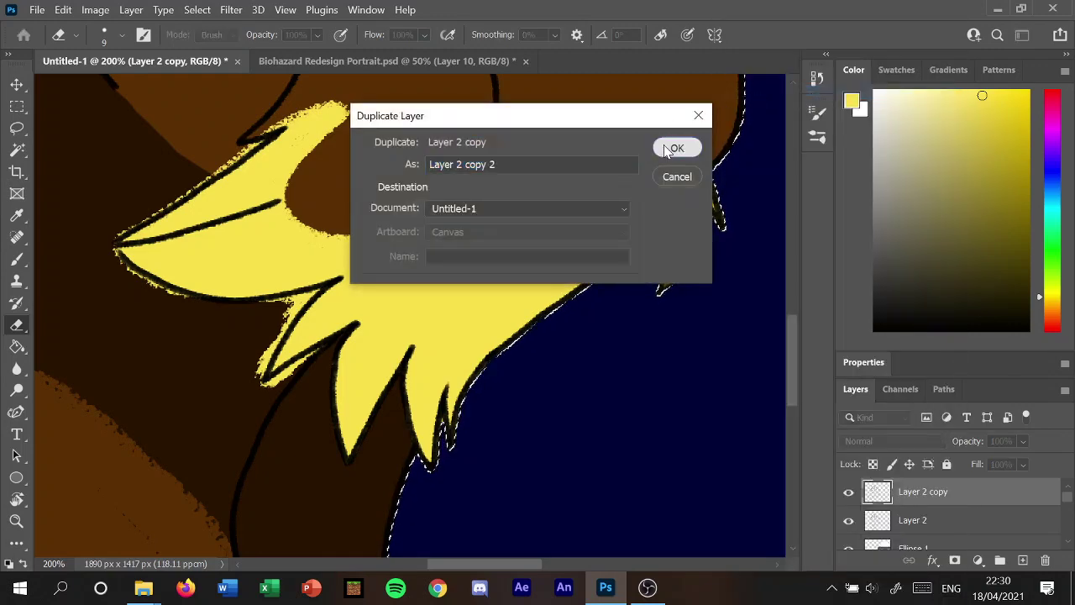
left_click(677, 149)
Merge both copies back down into Layer 2, then select Layer 7.
right_click(932, 496)
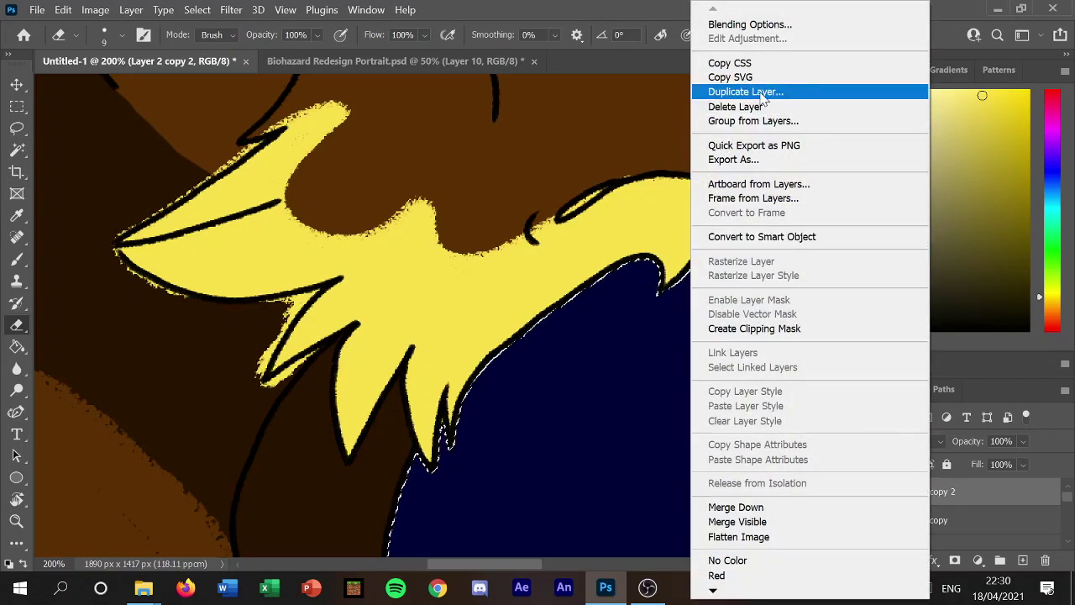
left_click(752, 507)
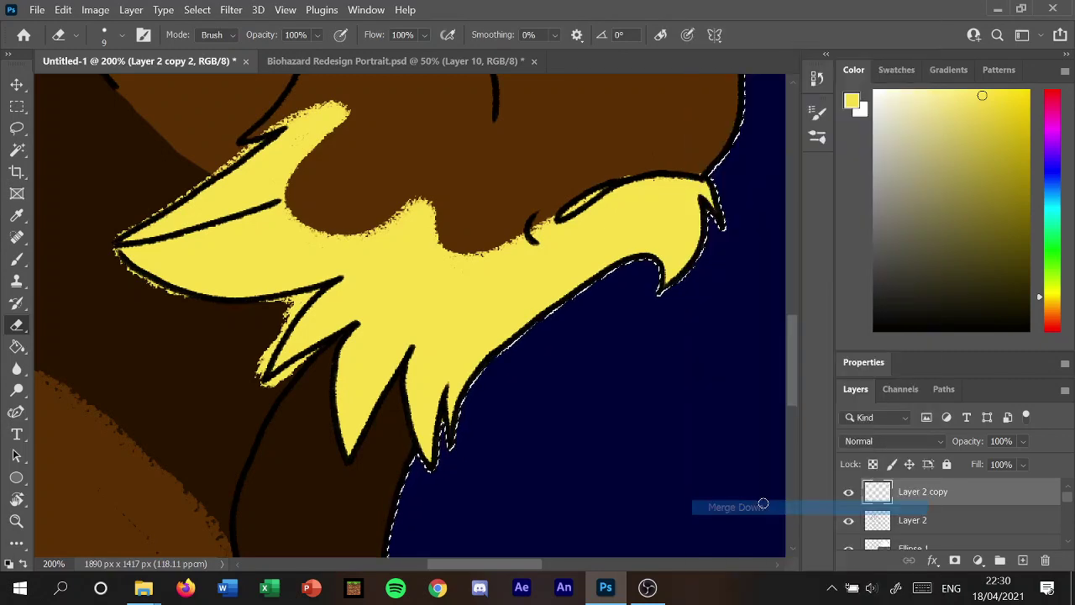
right_click(908, 498)
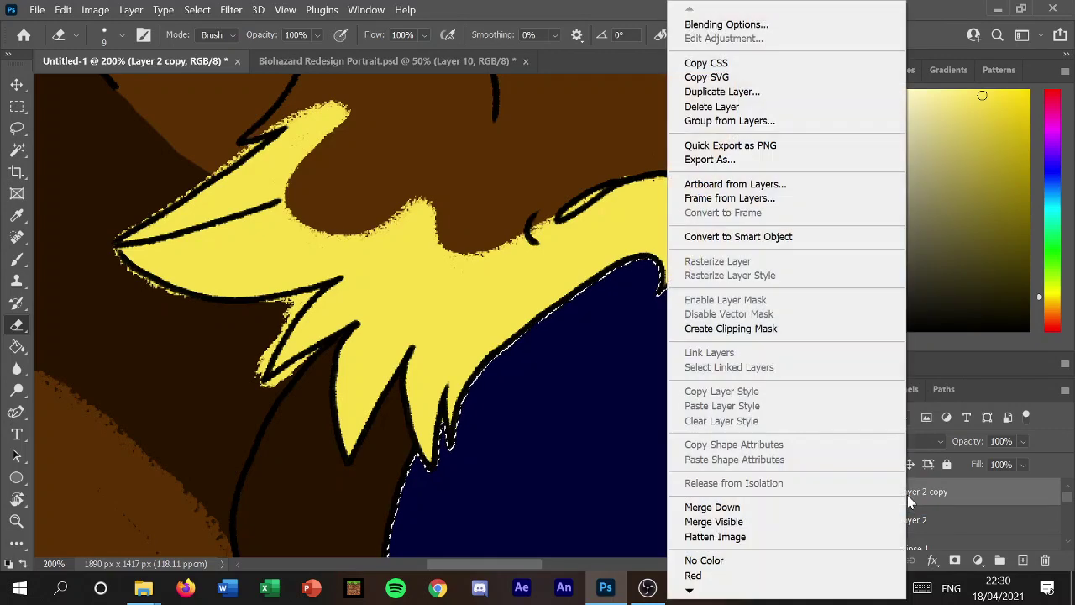
left_click(791, 508)
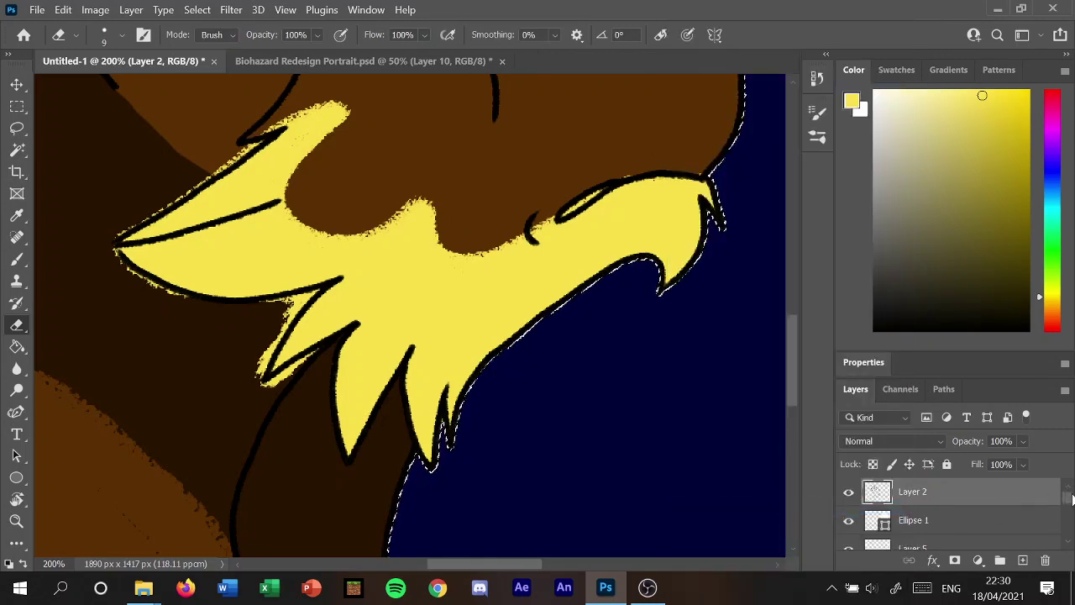
left_click_drag(1071, 499, 1063, 514)
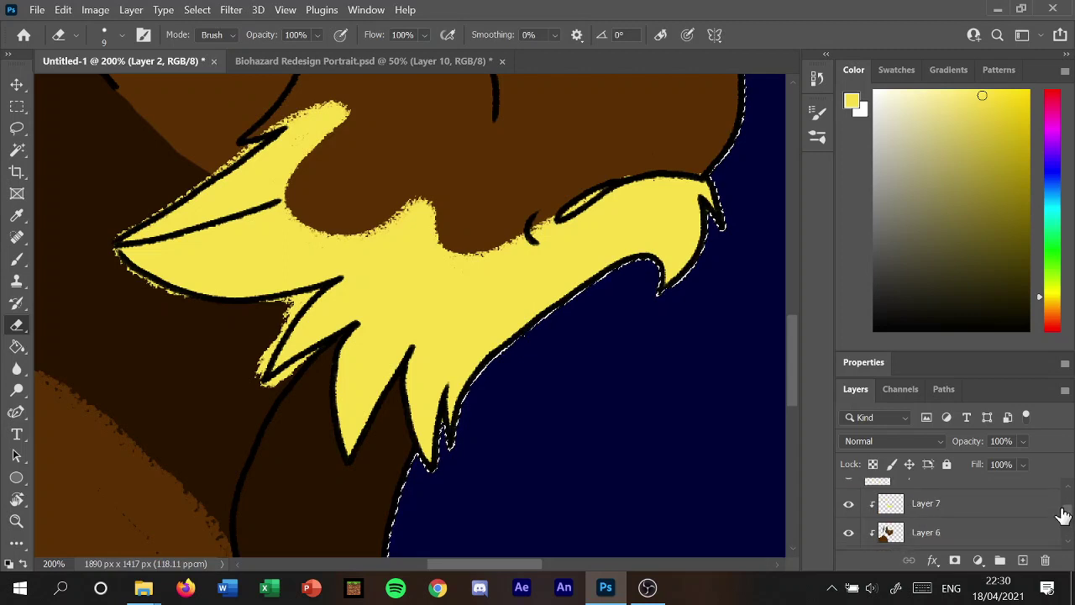
left_click(1039, 508)
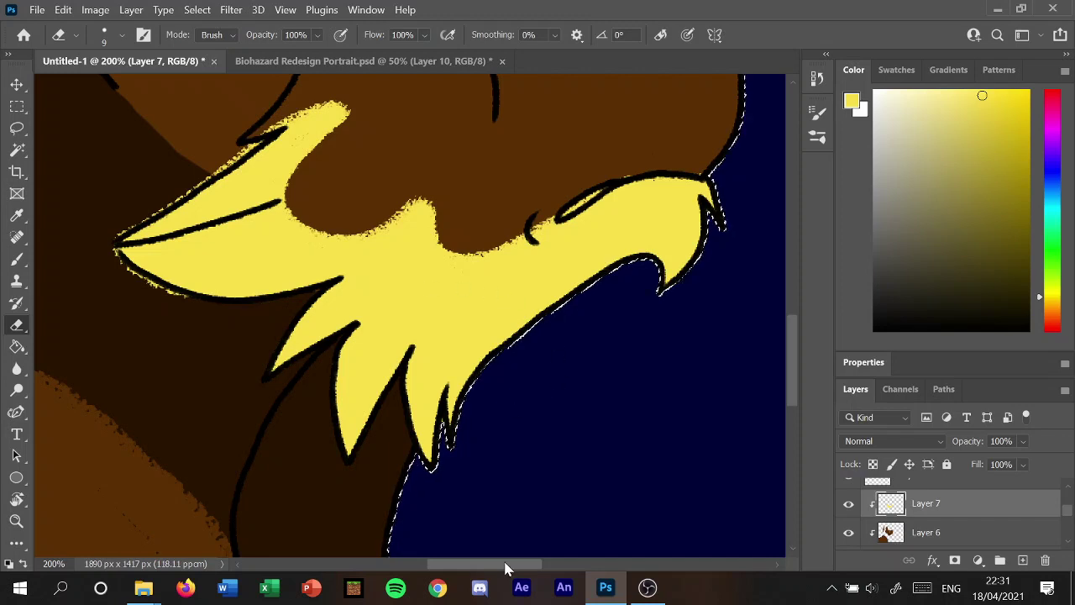
Pan the canvas, then bring up the Biohazard Redesign Portrait.psd reference.
left_click_drag(507, 563, 470, 537)
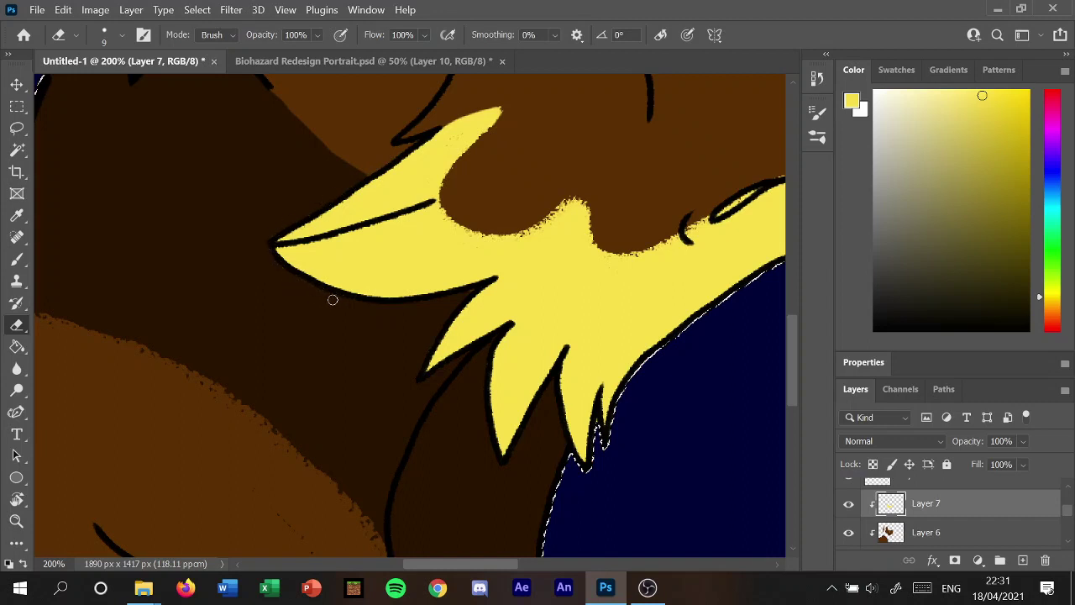
left_click_drag(789, 365, 811, 311)
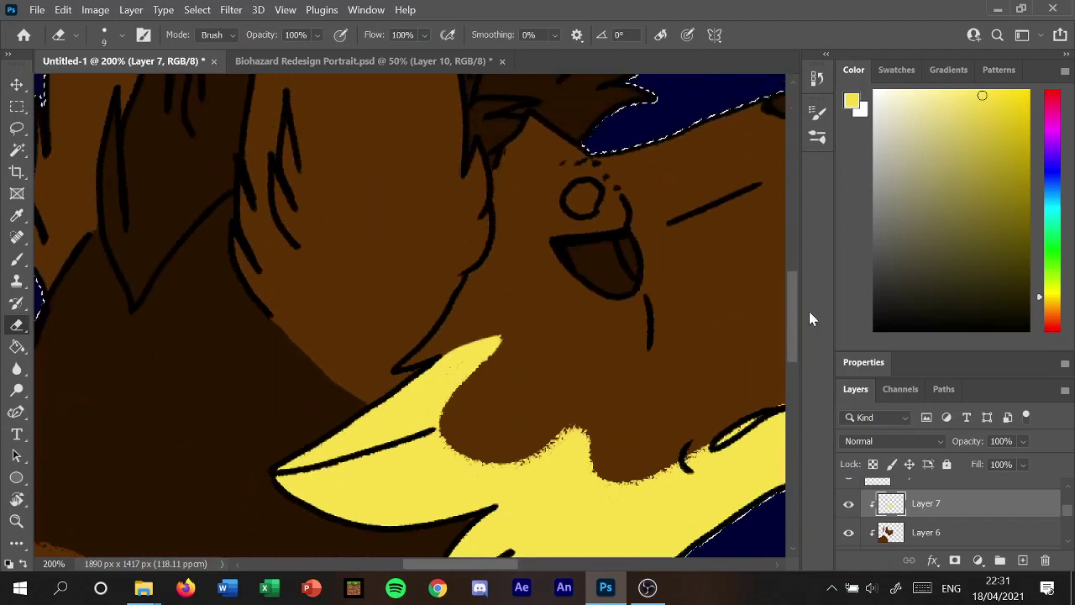
left_click(374, 62)
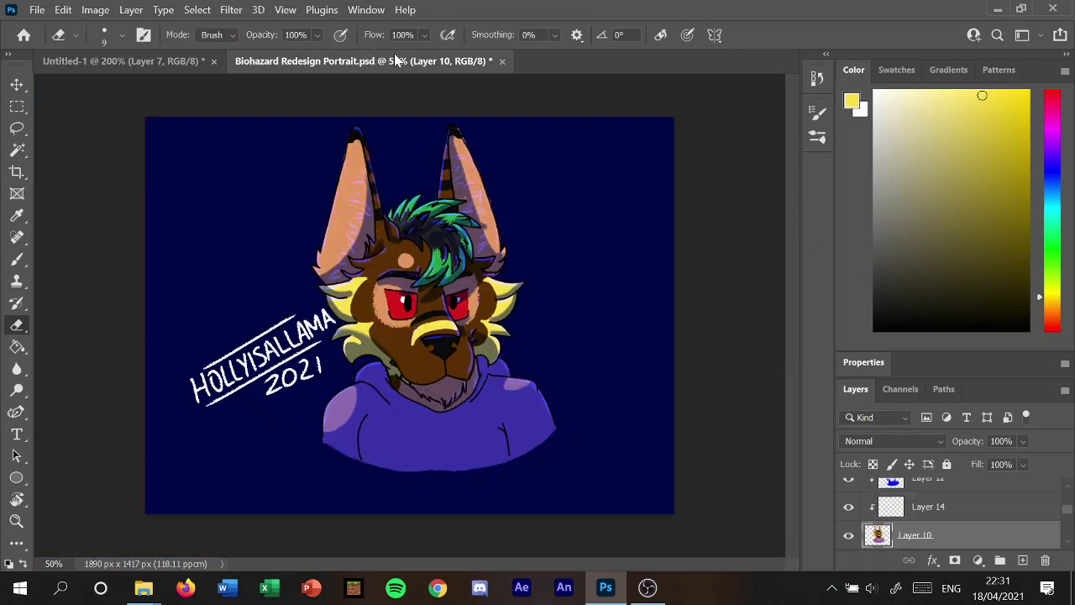
Brush a yellow highlight curving across the top of the howling head.
key("ctrl+Tab")
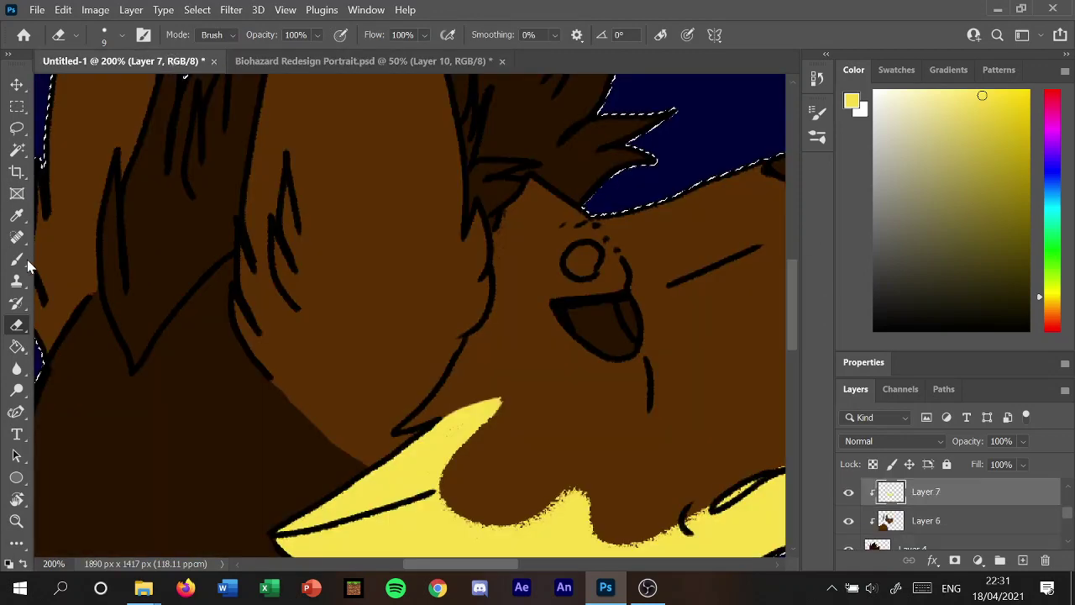
key("b")
left_click_drag(456, 565, 497, 565)
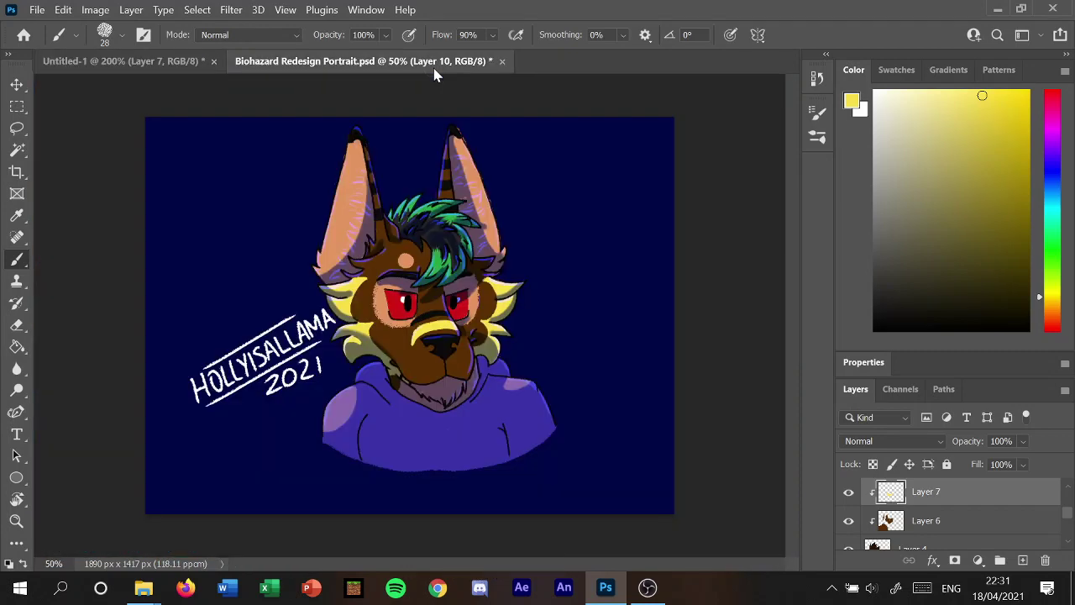
left_click(434, 66)
left_click(135, 63)
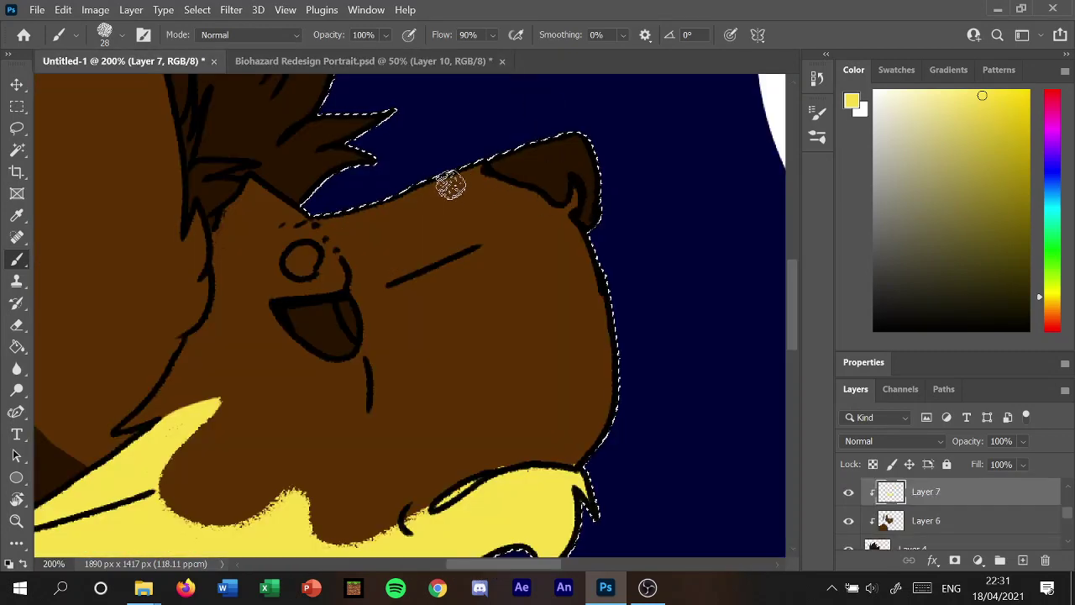
mouse_move(408, 193)
left_mouse_down()
mouse_move(446, 195)
mouse_move(532, 276)
mouse_move(559, 336)
mouse_move(479, 252)
mouse_move(395, 201)
mouse_move(456, 216)
mouse_move(526, 288)
left_mouse_up()
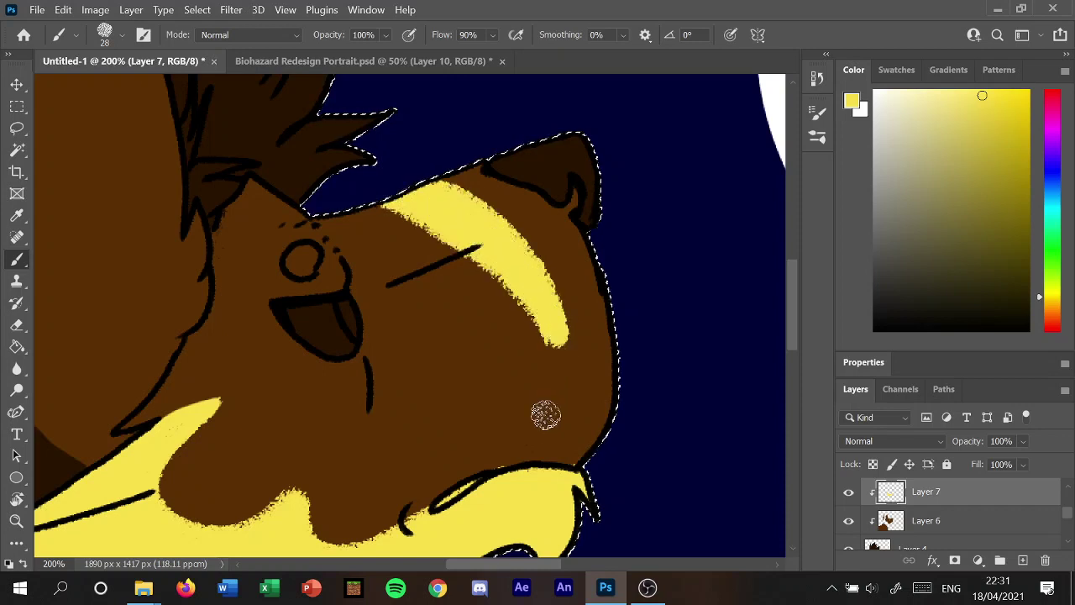
Sample the reference eye's red as the paint colour and return to the brush.
left_click(376, 66)
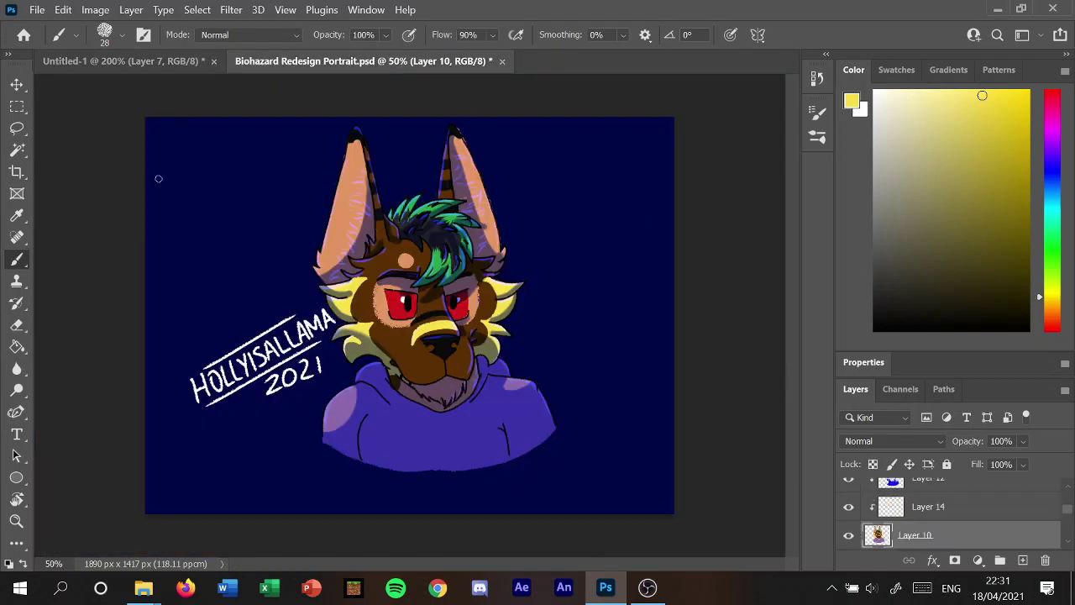
left_click(20, 215)
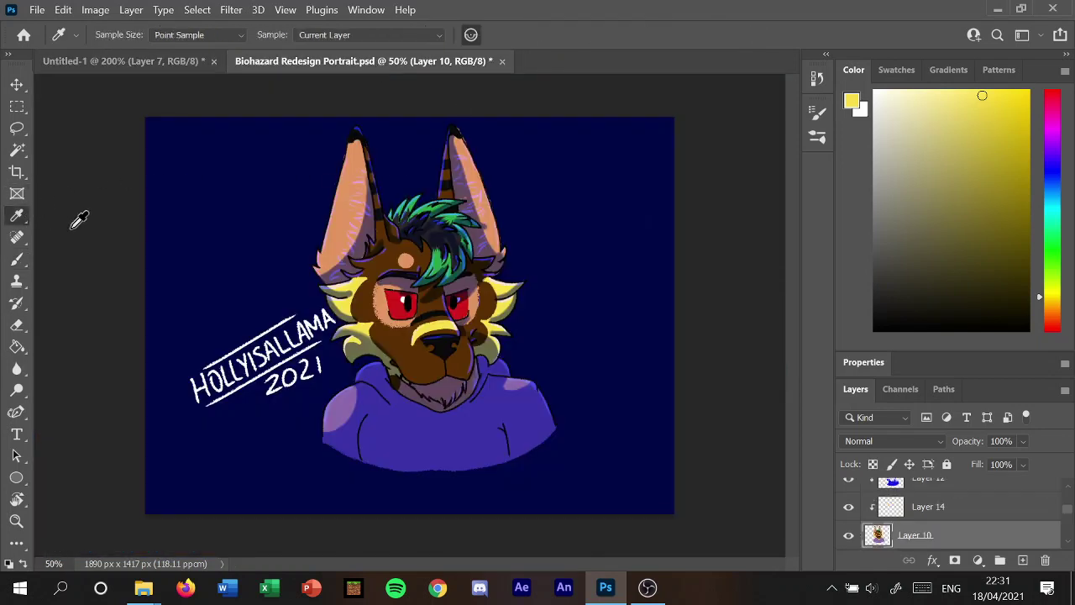
left_click(404, 303)
left_click(159, 62)
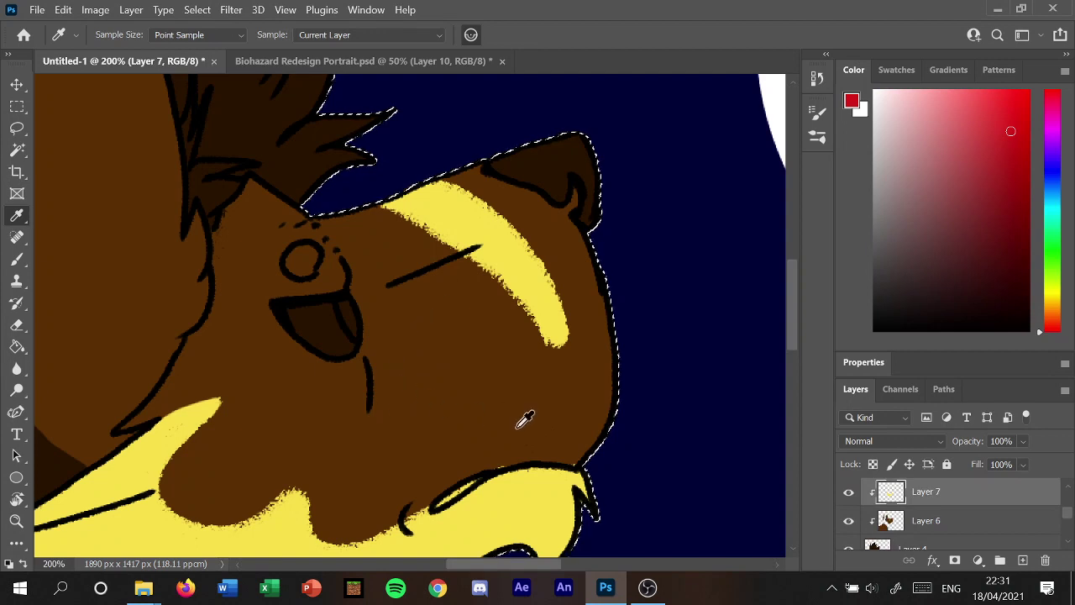
left_click(17, 259)
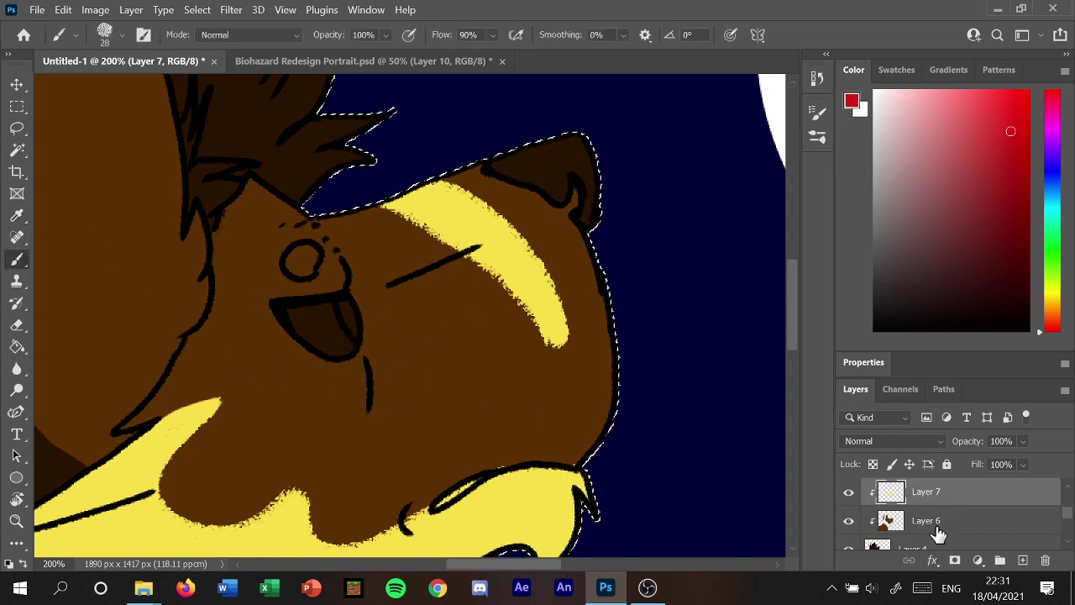
Paint the tongue red, then sample the peach ear colour from the reference.
left_click_drag(298, 314, 311, 316)
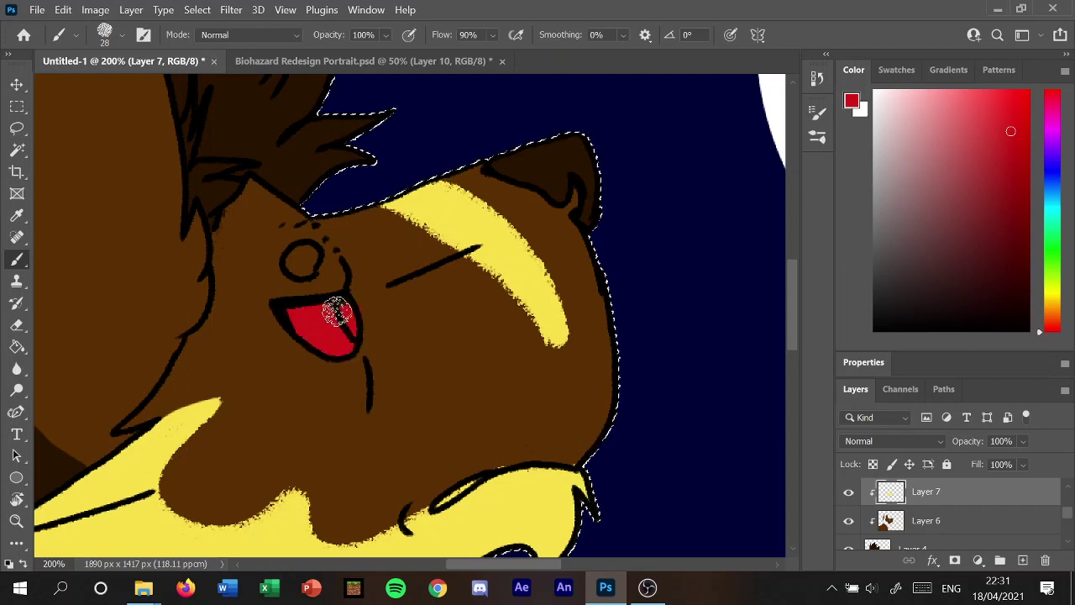
left_click(16, 325)
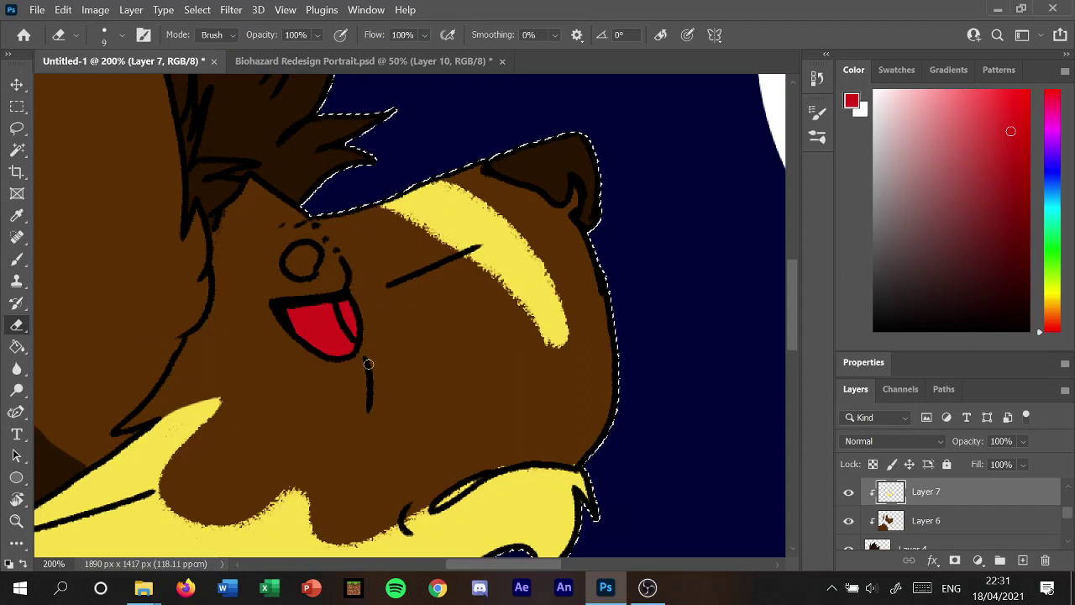
left_click(409, 62)
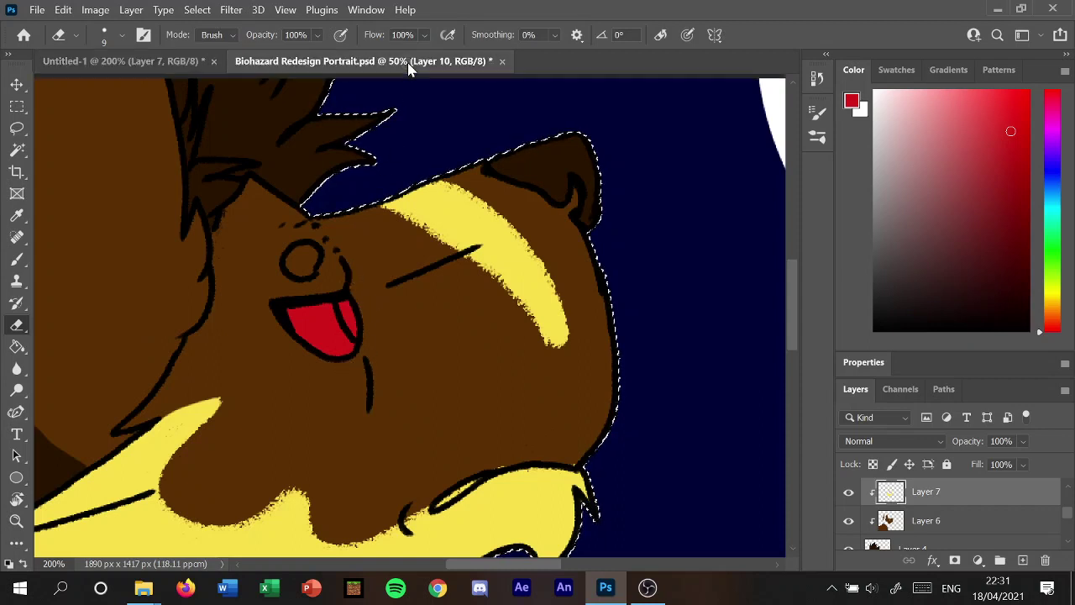
left_click(18, 217)
left_click(388, 296)
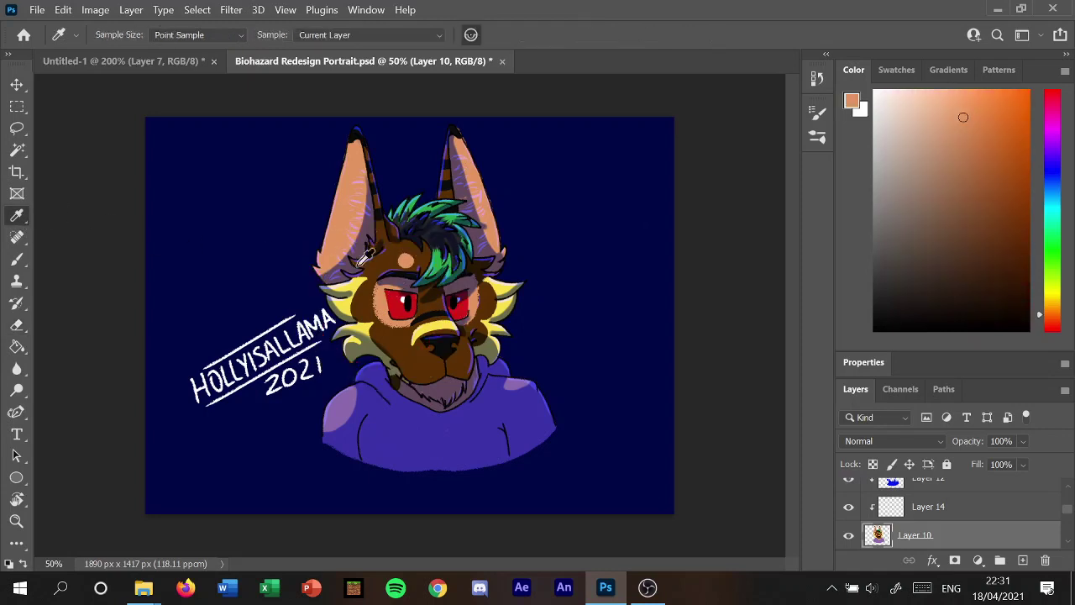
left_click(168, 63)
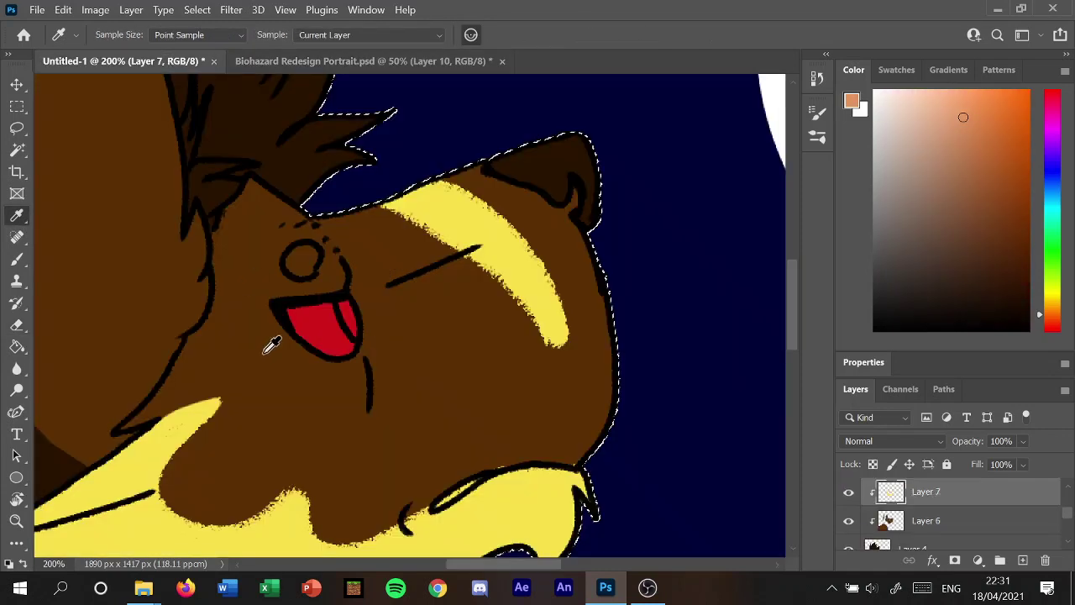
On Layer 6, paint peach below the red tongue and inside the nose circle.
left_click(954, 525)
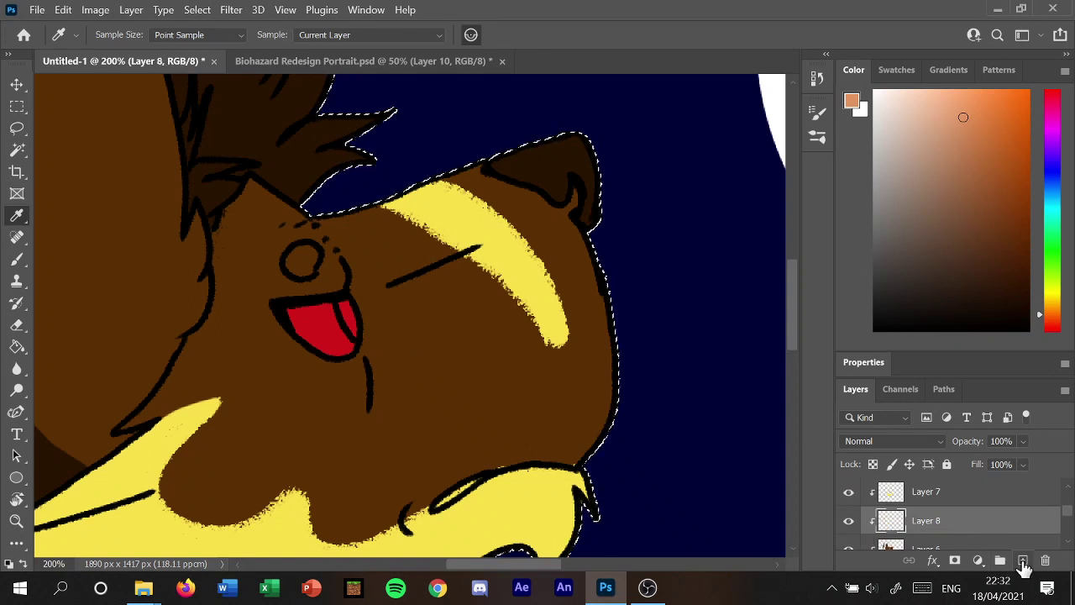
left_click(17, 259)
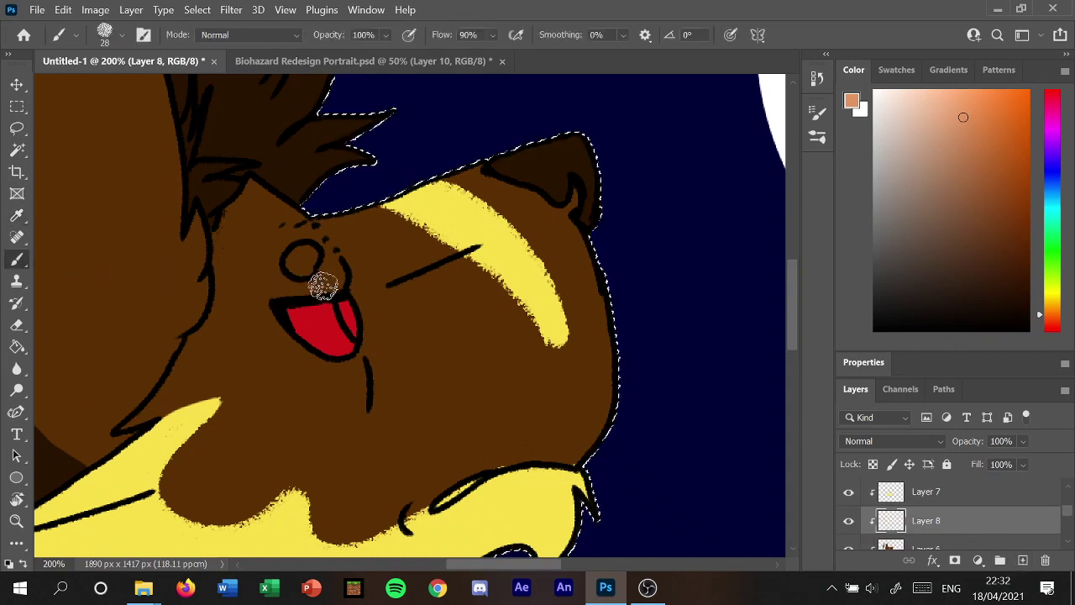
left_click(297, 66)
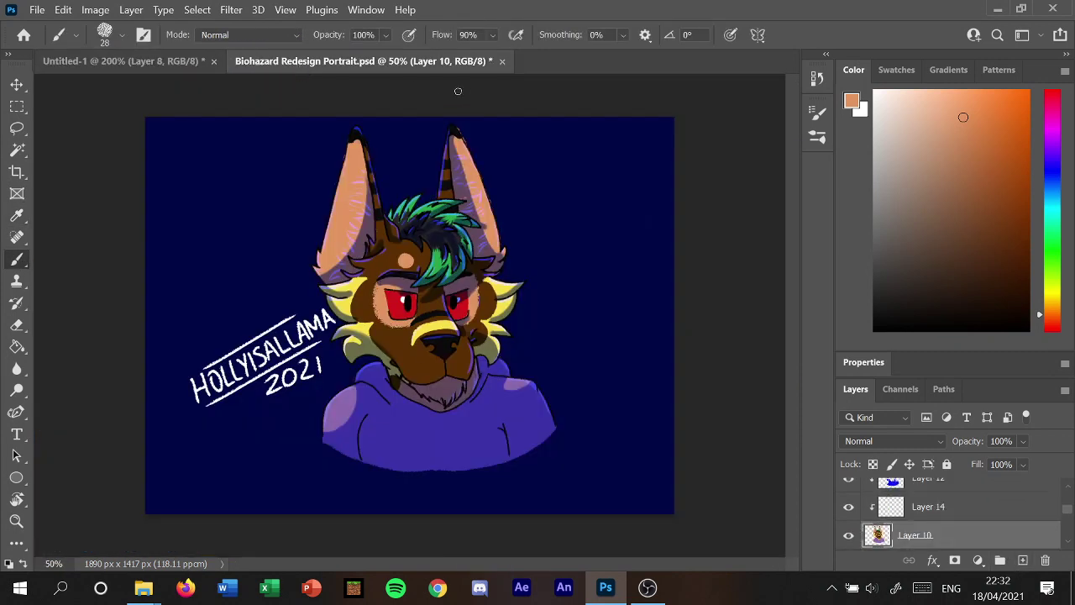
left_click(108, 67)
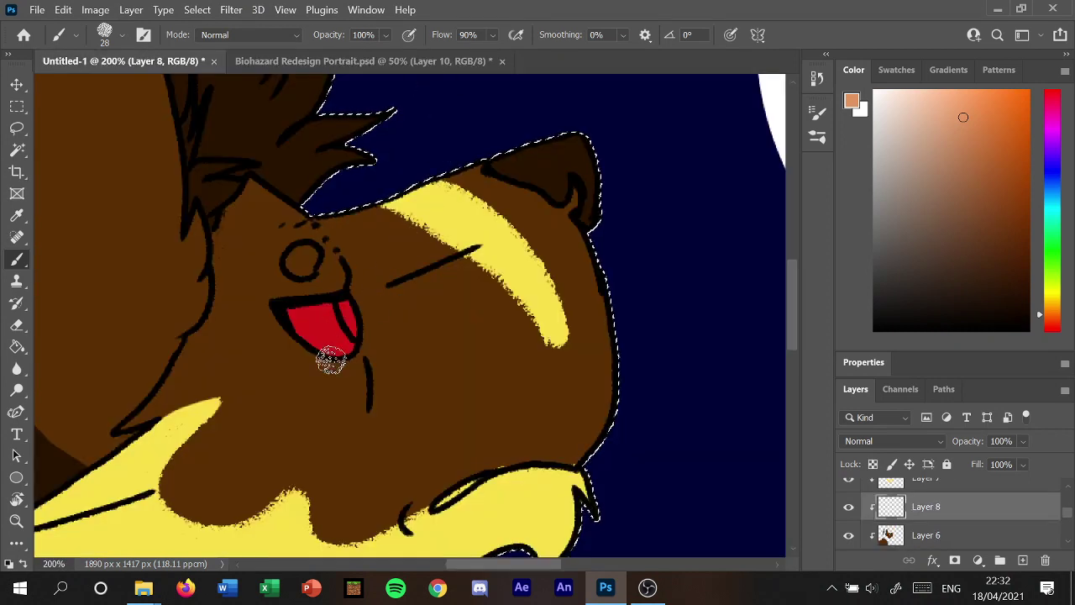
mouse_move(278, 312)
left_mouse_down()
mouse_move(338, 385)
mouse_move(364, 323)
left_mouse_up()
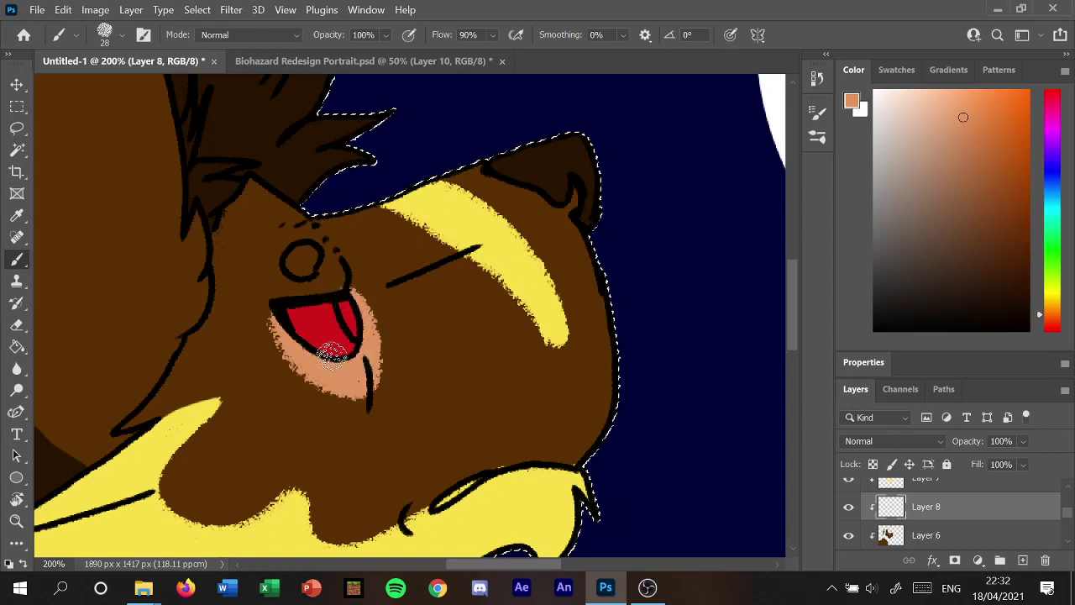
left_click_drag(296, 267, 307, 265)
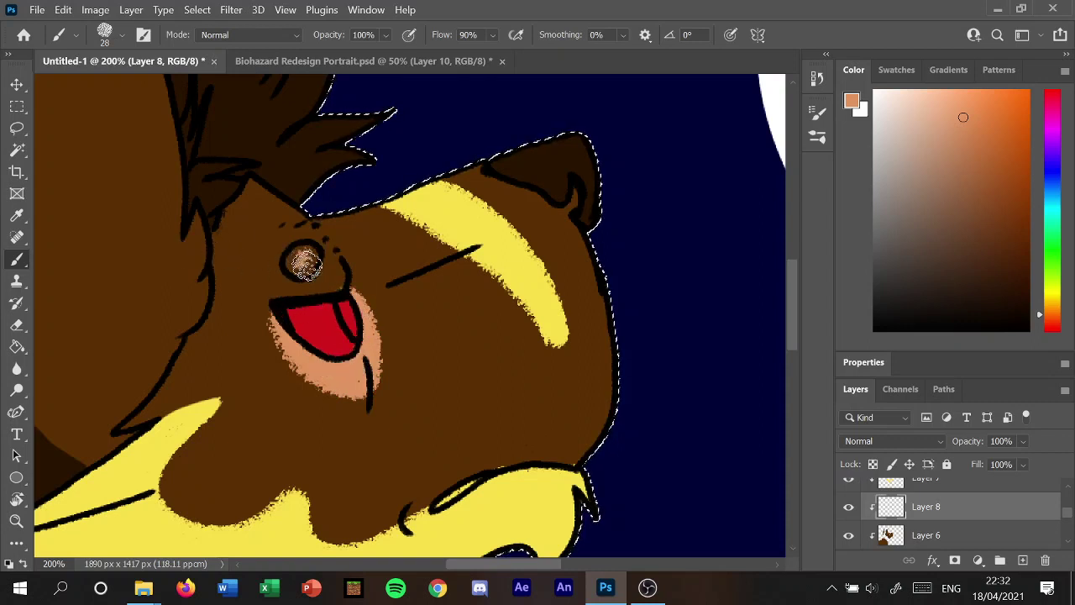
Add peach along both sides of the tongue and erase stray peach by the chin.
mouse_move(290, 303)
left_mouse_down()
mouse_move(271, 314)
mouse_move(302, 382)
left_mouse_up()
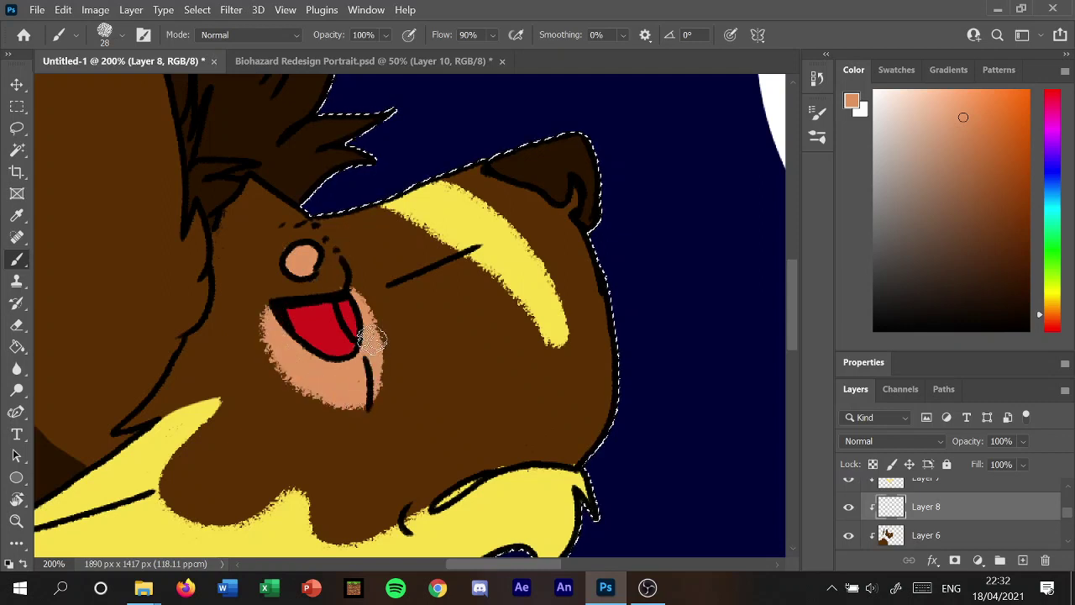
left_click_drag(372, 339, 359, 283)
left_click(17, 326)
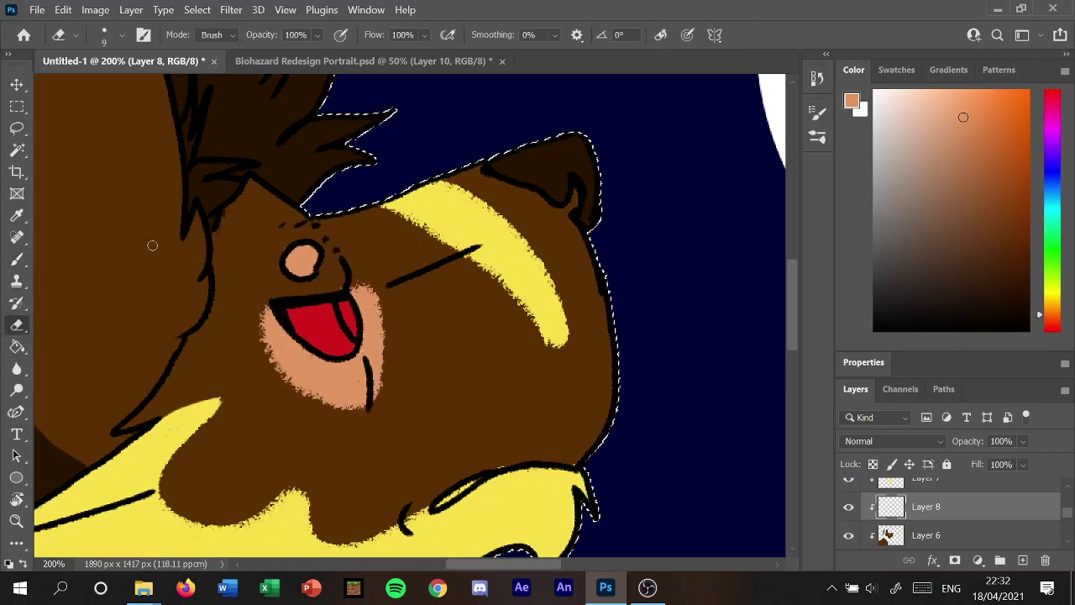
left_click_drag(375, 380, 378, 395)
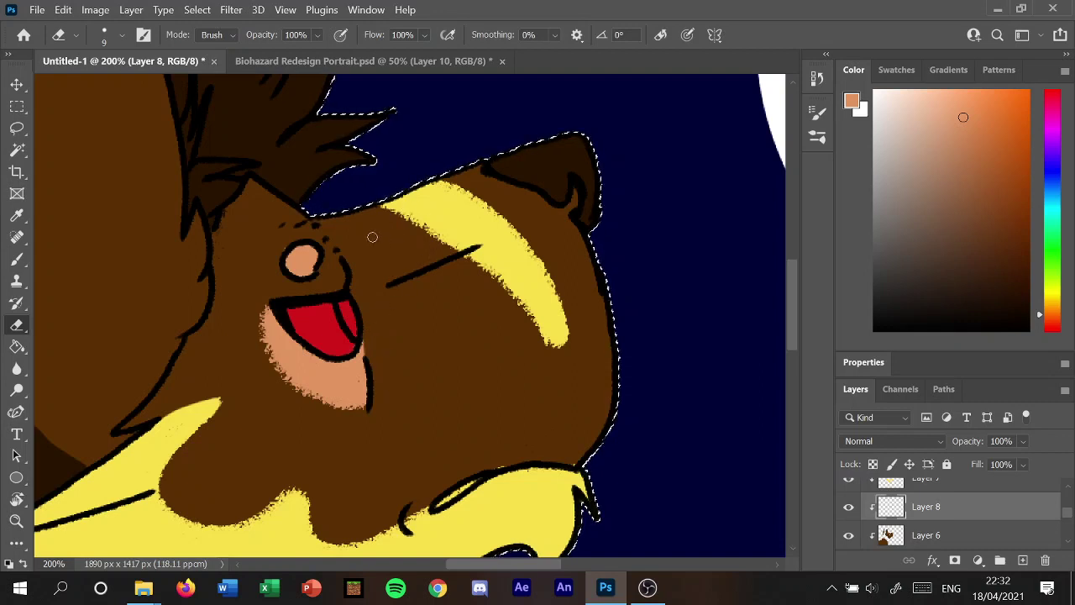
left_click(424, 61)
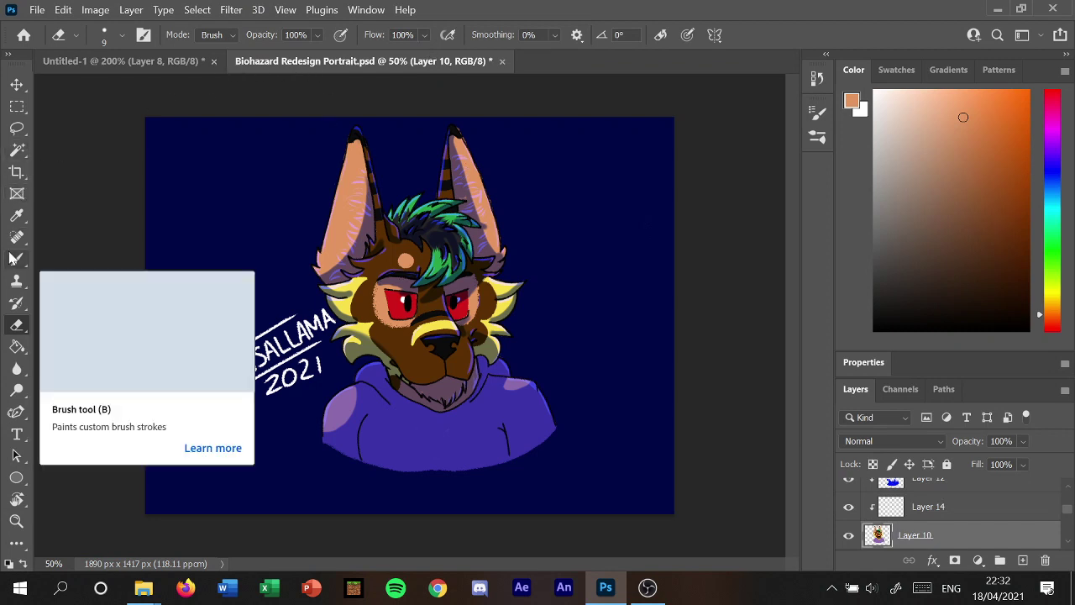
left_click(137, 64)
On Layer 7, paint peach along the yellow fur tuft and down the chest.
key("b")
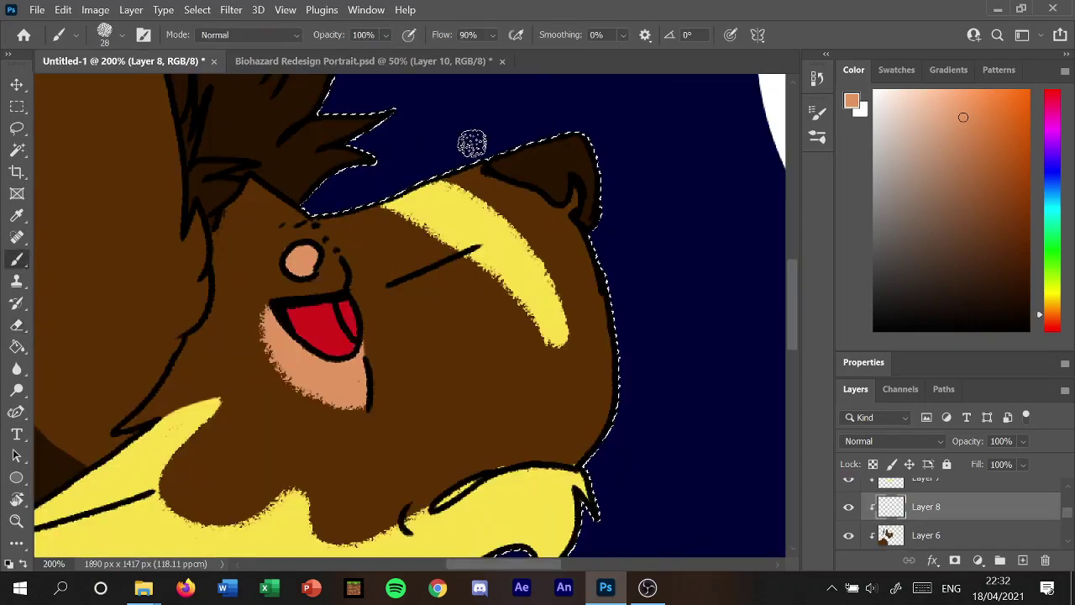
left_click_drag(800, 256, 798, 334)
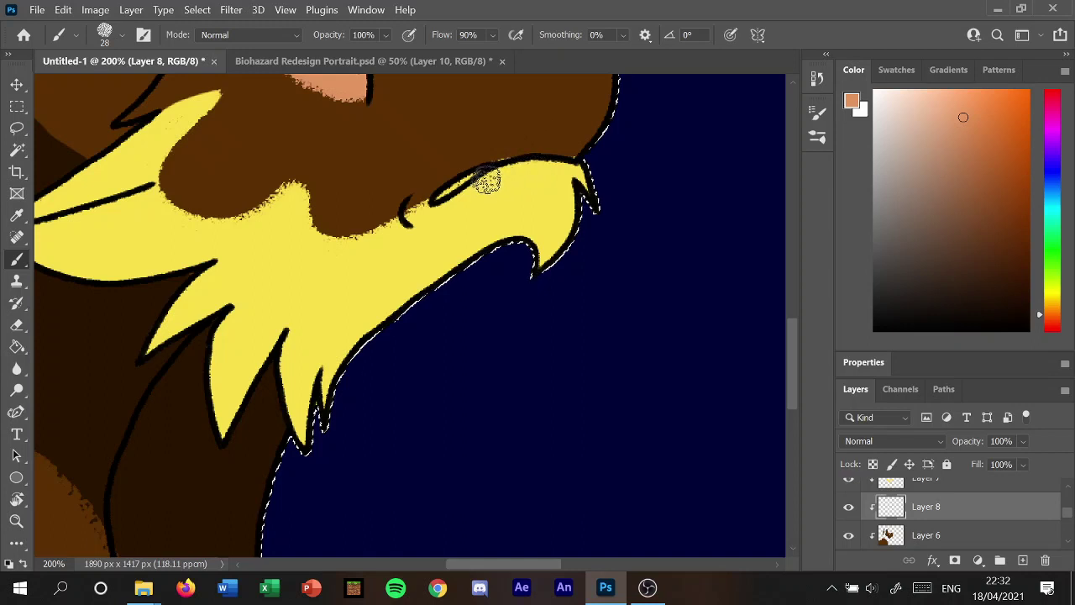
key("alt+bracketright")
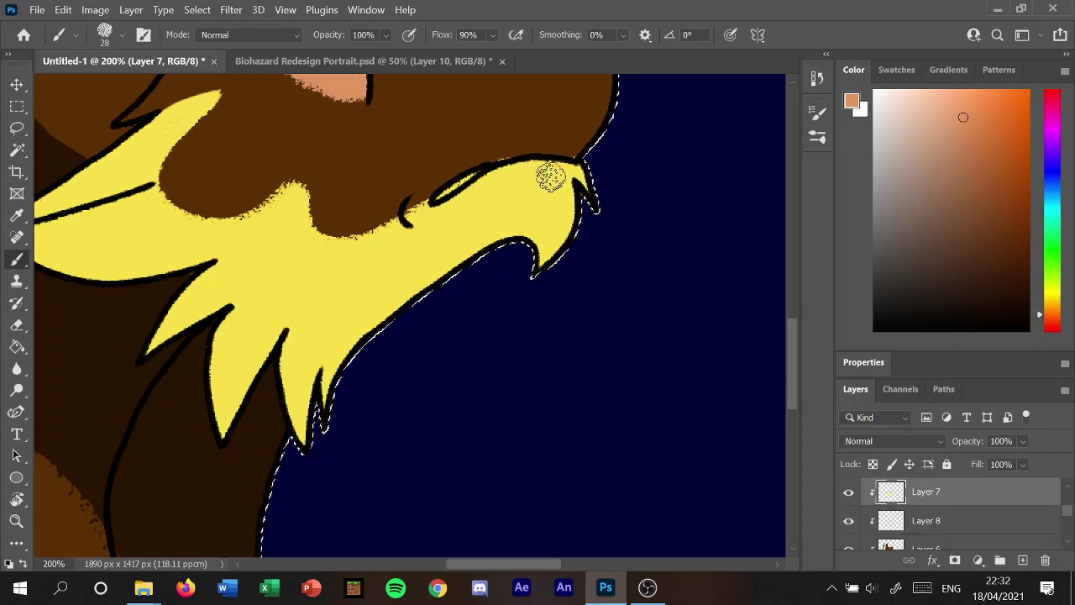
mouse_move(550, 176)
left_mouse_down()
mouse_move(468, 192)
mouse_move(391, 240)
mouse_move(331, 325)
mouse_move(300, 420)
mouse_move(336, 341)
mouse_move(416, 273)
mouse_move(361, 307)
mouse_move(443, 223)
mouse_move(445, 236)
mouse_move(568, 214)
mouse_move(545, 262)
mouse_move(560, 192)
mouse_move(538, 188)
left_mouse_up()
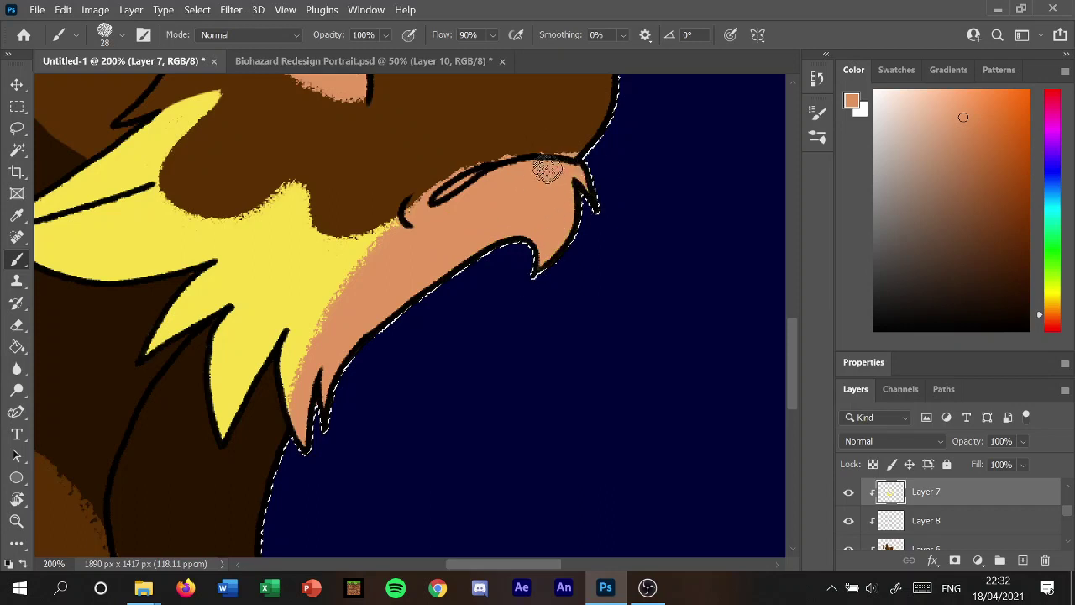
left_click_drag(792, 327, 789, 398)
mouse_move(129, 252)
left_mouse_down()
mouse_move(169, 360)
mouse_move(235, 261)
left_mouse_up()
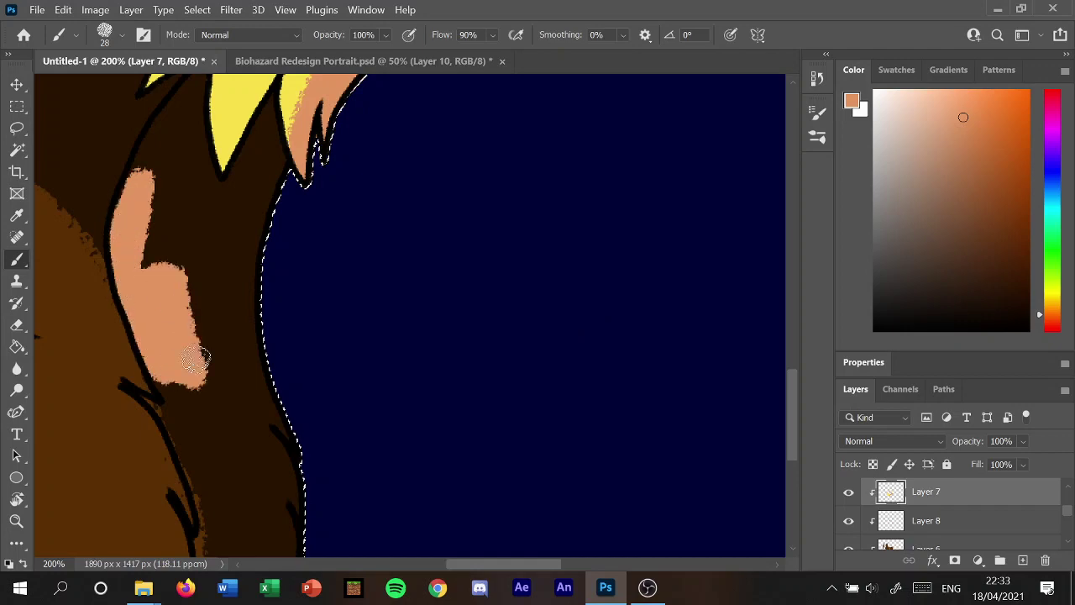
Undo the stray chest patch and paint peach on Layer 8 along the yellow fur tip.
left_click(63, 9)
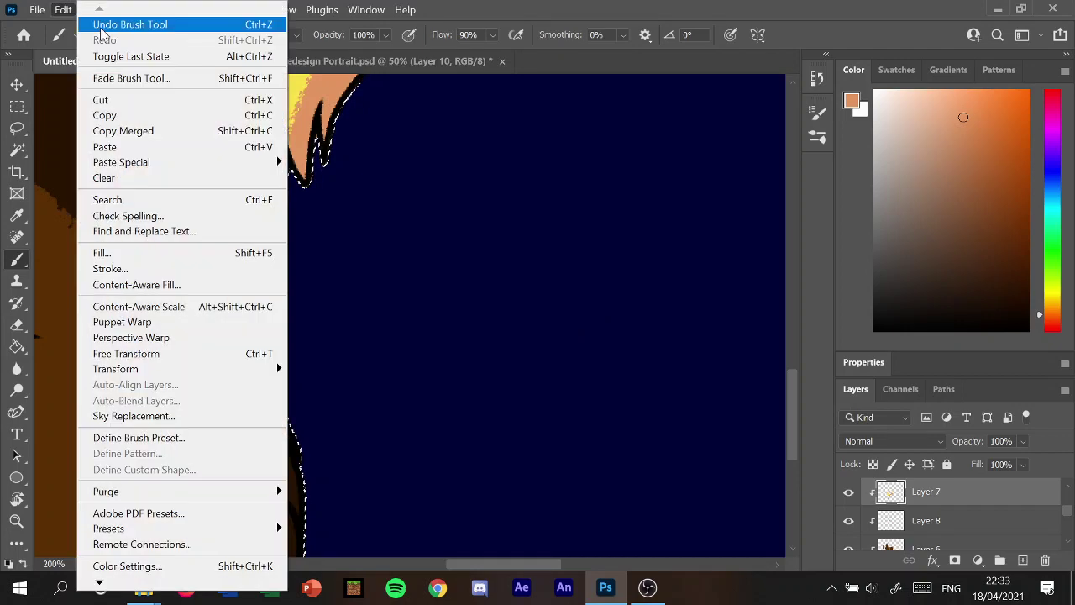
left_click(117, 24)
left_click(953, 529)
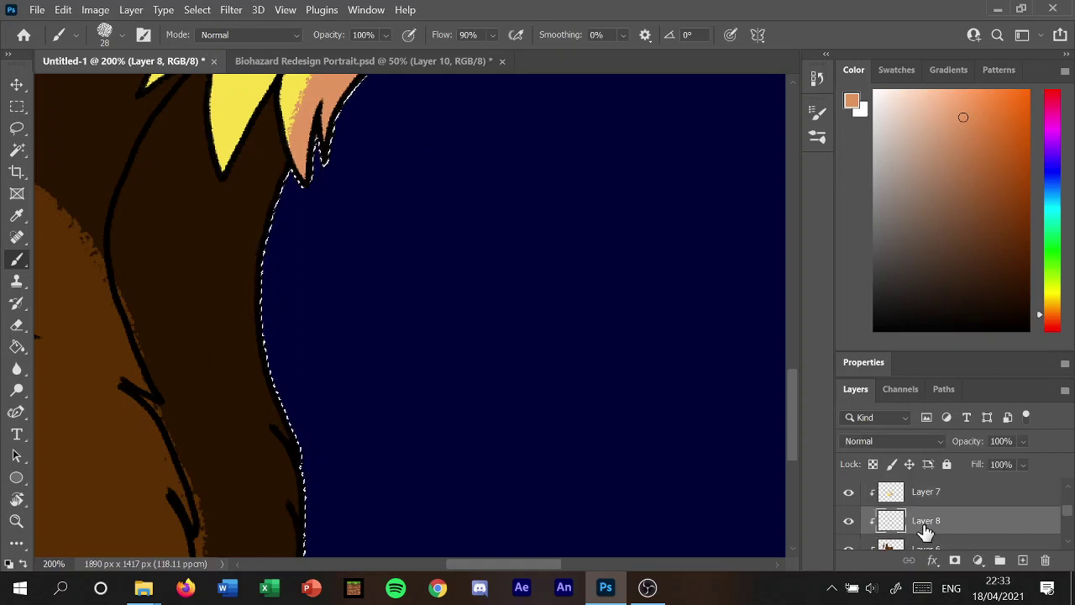
mouse_move(235, 173)
left_mouse_down()
mouse_move(266, 99)
mouse_move(240, 256)
left_mouse_up()
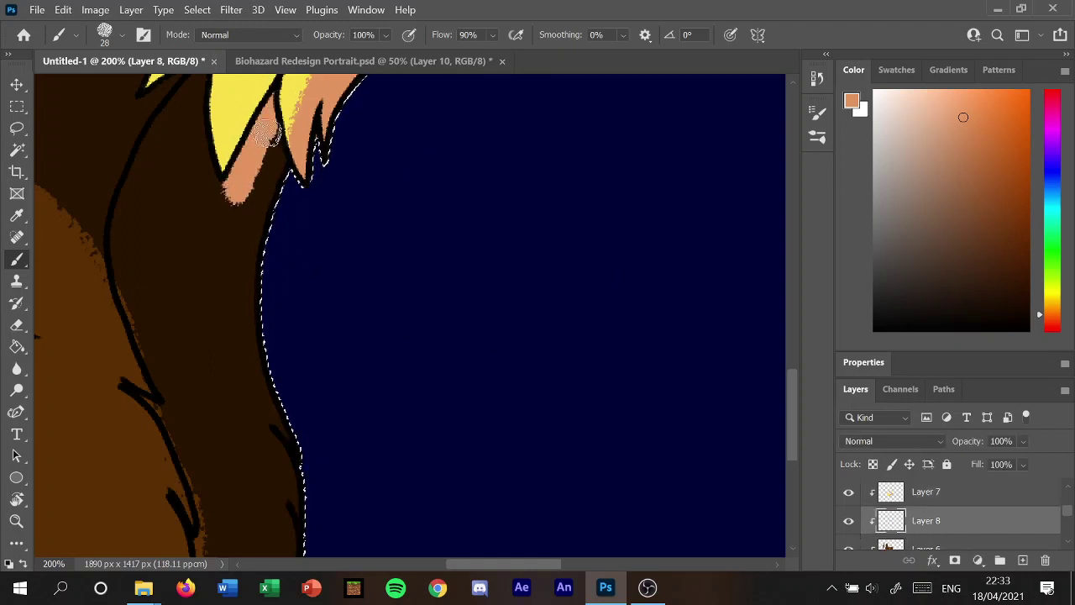
Zoom to 100% and brush a peach strip down the throat fur edge.
left_click(285, 9)
left_click(307, 141)
mouse_move(285, 193)
left_mouse_down()
mouse_move(279, 352)
mouse_move(353, 422)
mouse_move(305, 352)
mouse_move(284, 300)
mouse_move(294, 240)
mouse_move(299, 315)
mouse_move(323, 331)
left_mouse_up()
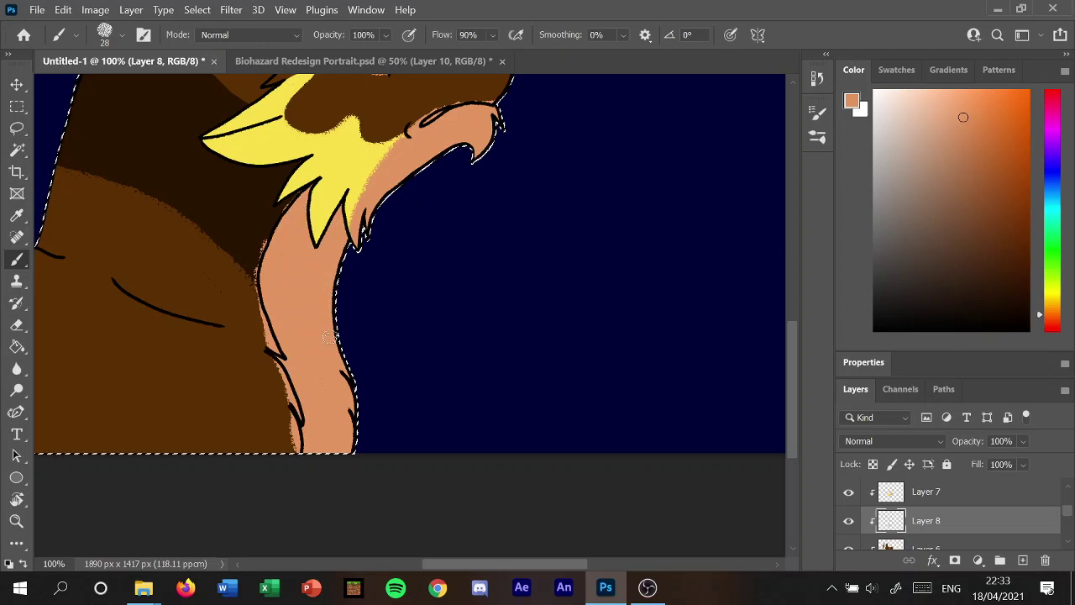
Erase along the peach strip's inner edge to trim it clean.
key("e")
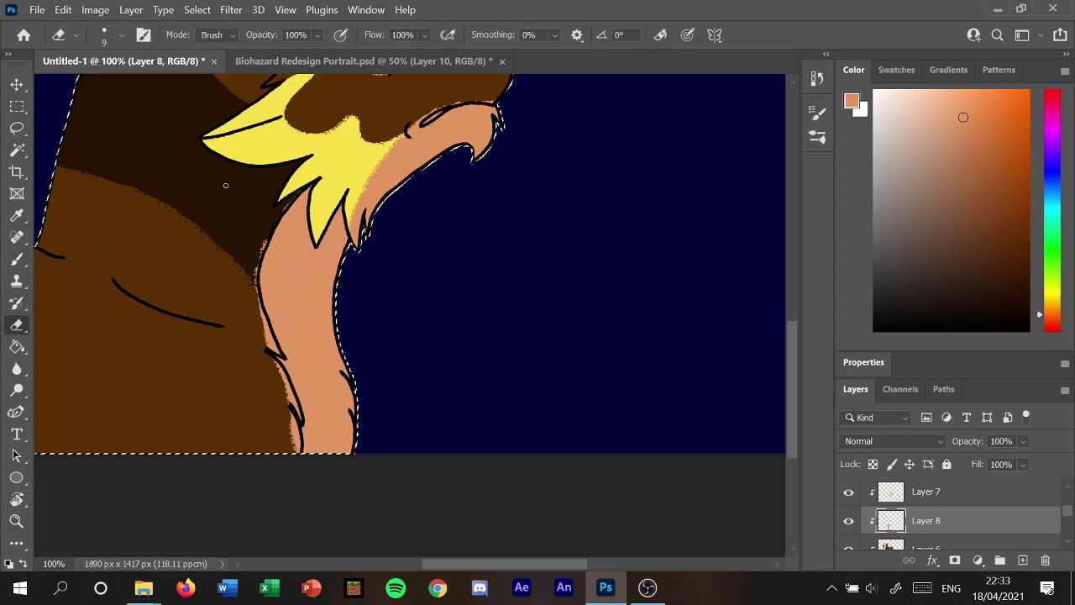
left_click_drag(262, 255, 268, 235)
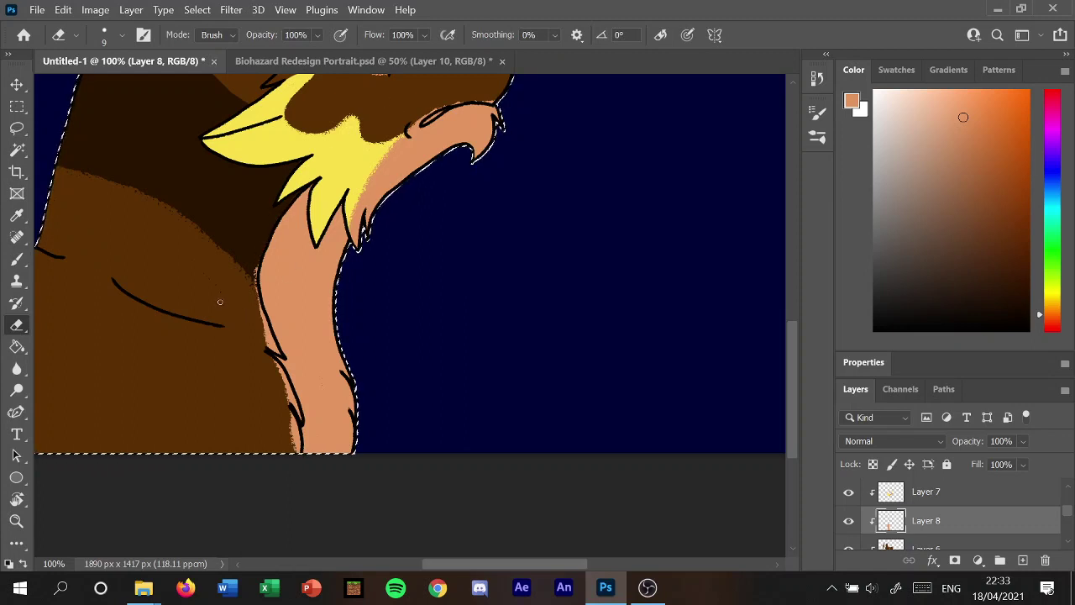
left_click_drag(259, 304, 262, 320)
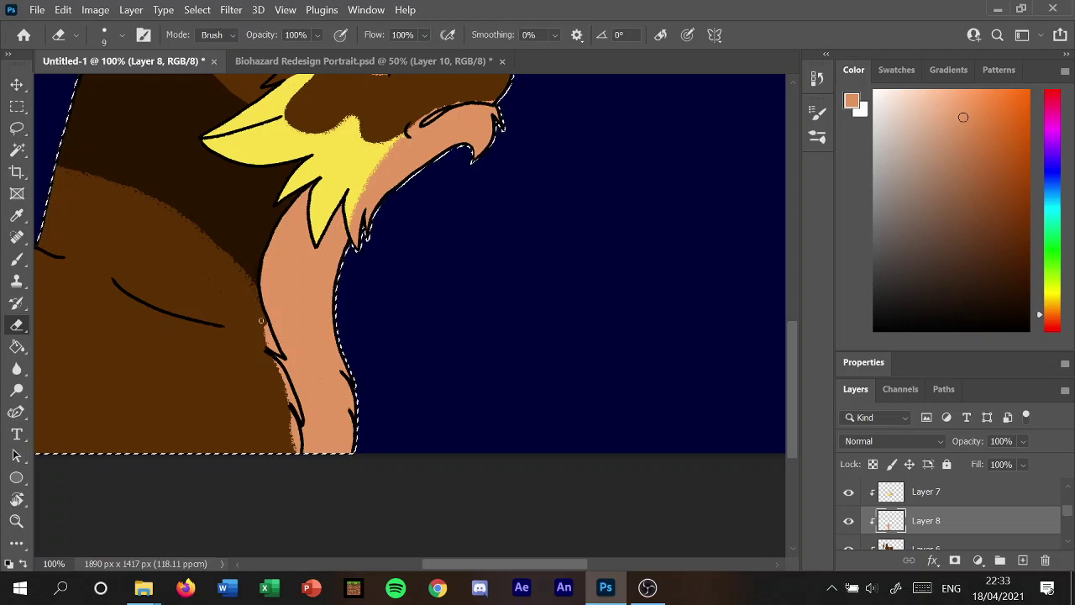
left_click_drag(261, 316, 278, 351)
left_click_drag(275, 350, 271, 361)
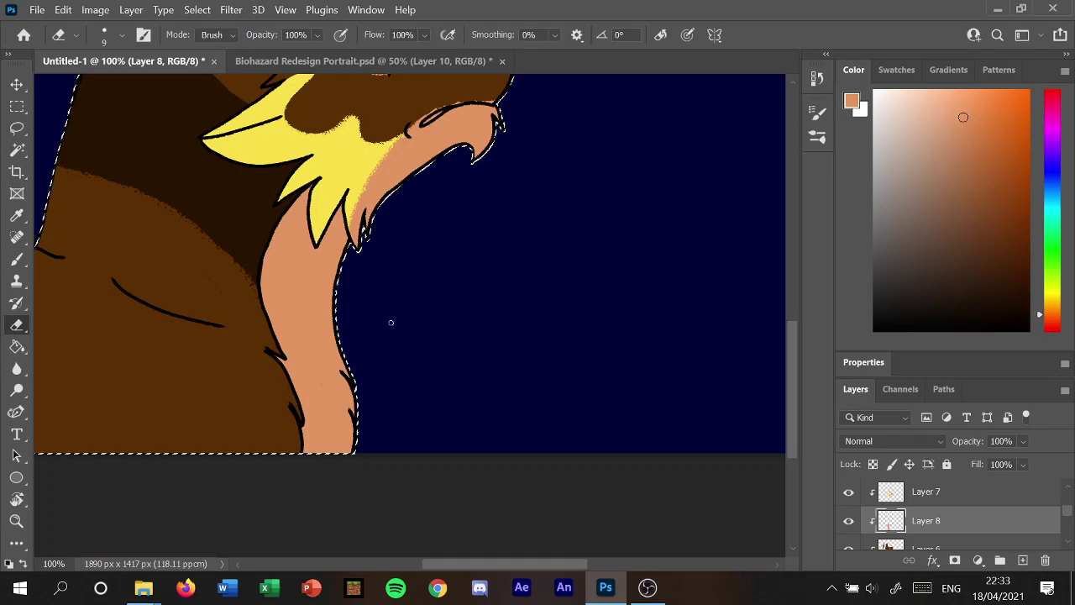
mouse_move(795, 359)
left_mouse_down()
mouse_move(811, 330)
mouse_move(807, 296)
left_mouse_up()
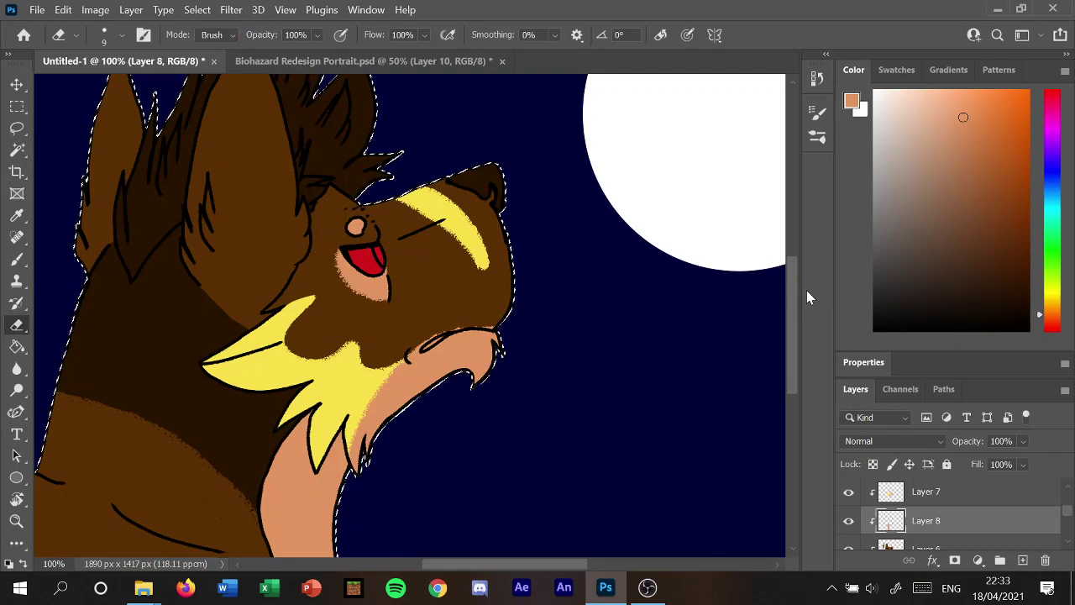
left_click(340, 62)
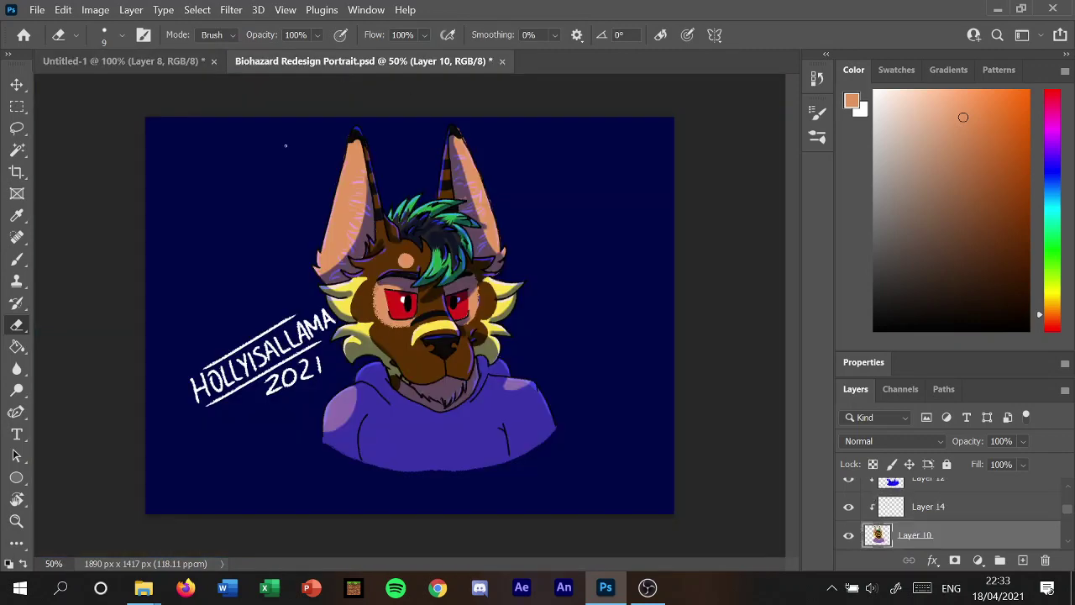
left_click(187, 62)
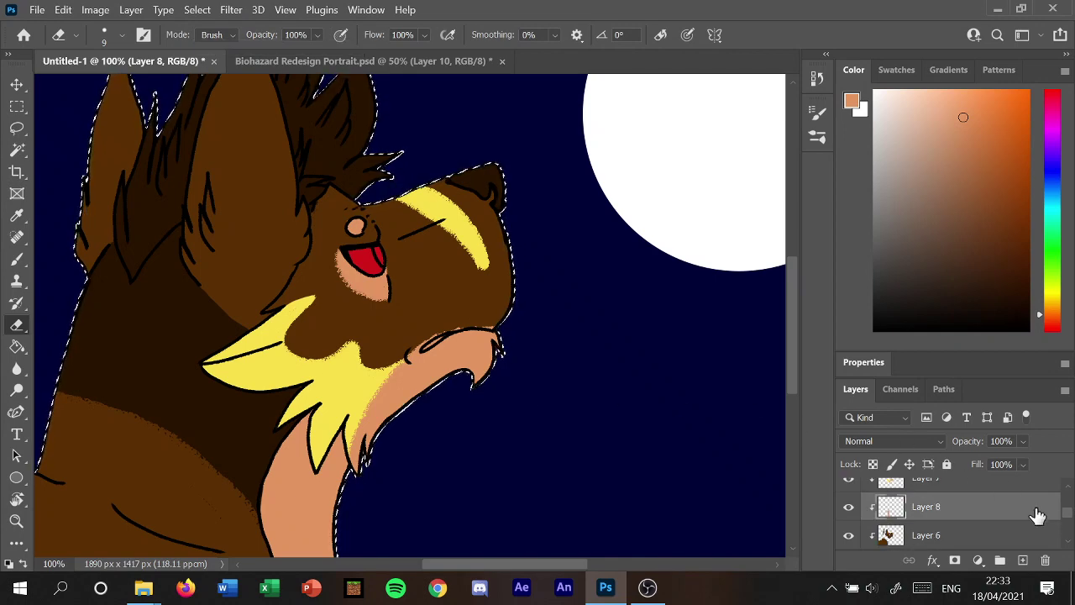
Make Layer 4 active and undo the blue mark on the chest.
scroll(1039, 515, "down", 3)
left_click_drag(1067, 504, 1069, 531)
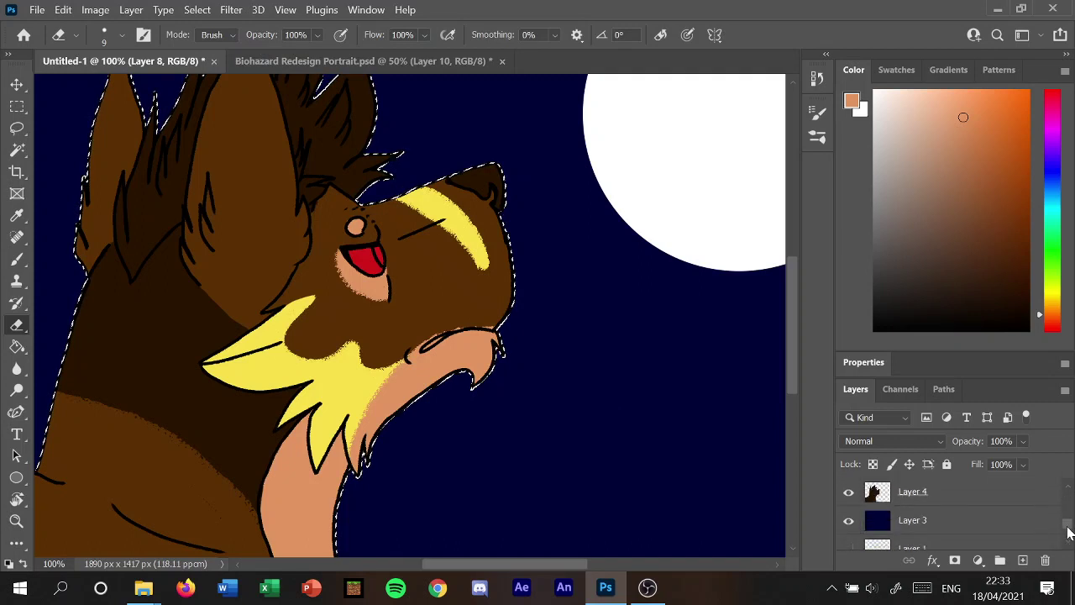
left_click(975, 495)
scroll(527, 346, "down", 3)
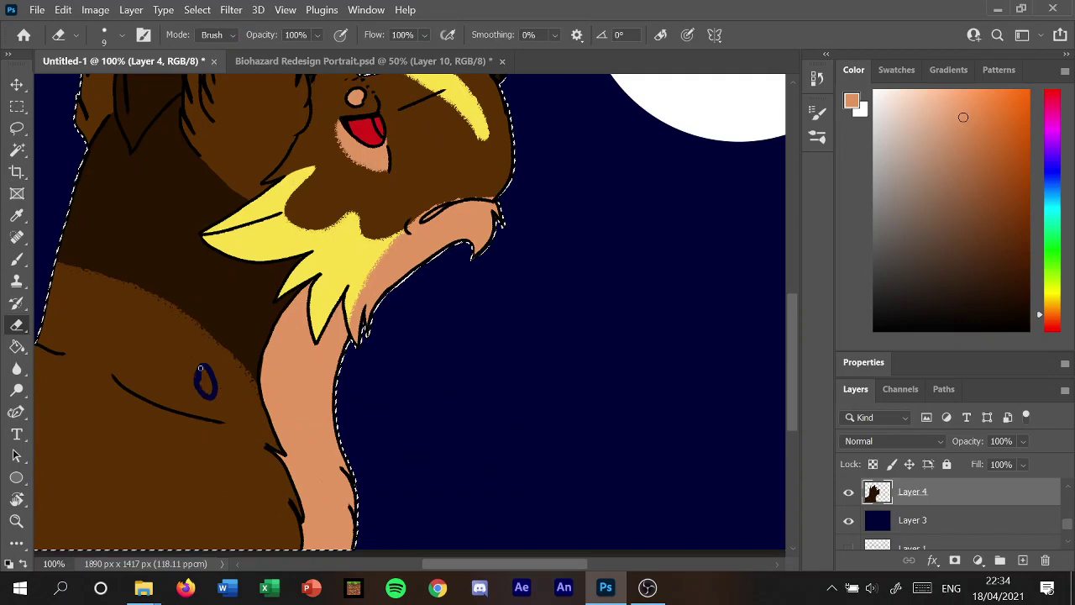
left_click(63, 9)
left_click(110, 19)
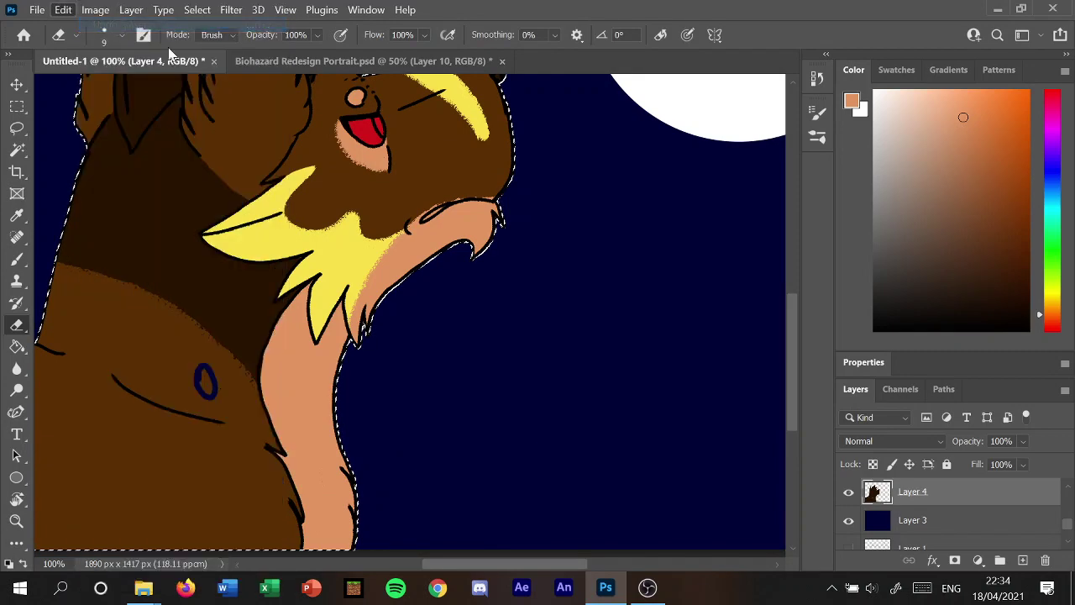
Select Layer 6 and set up a Soft Round Pressure Size brush at 29 px.
left_click_drag(1067, 522, 1072, 517)
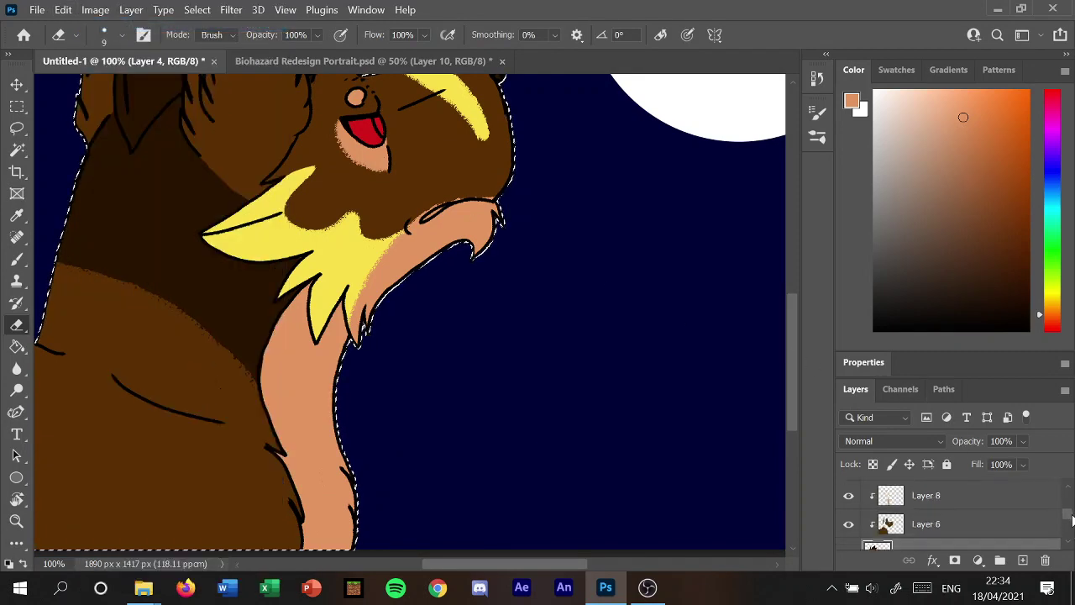
left_click(998, 542)
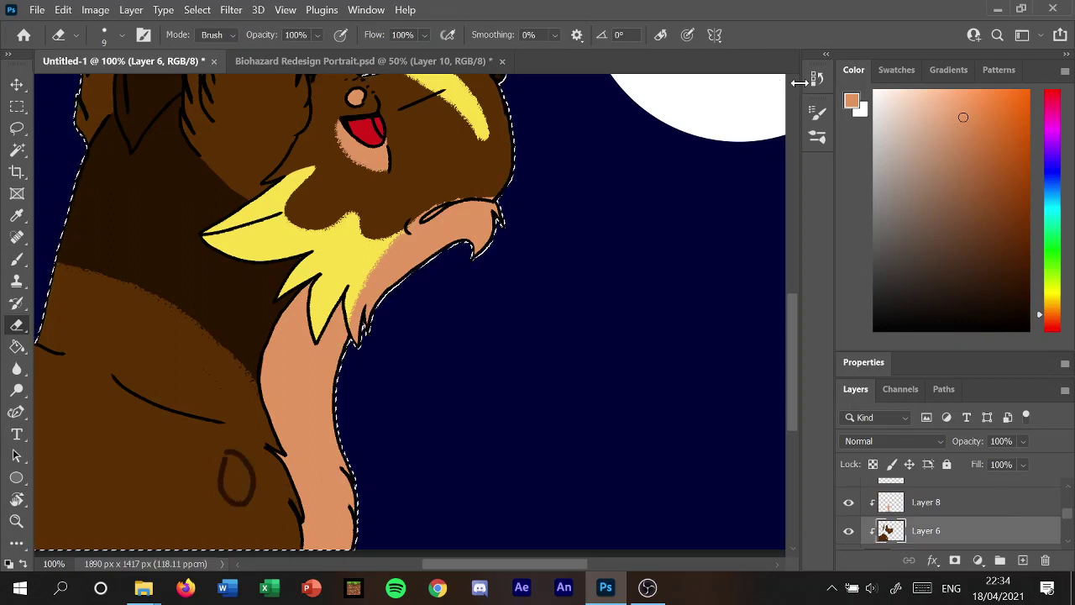
left_click(817, 140)
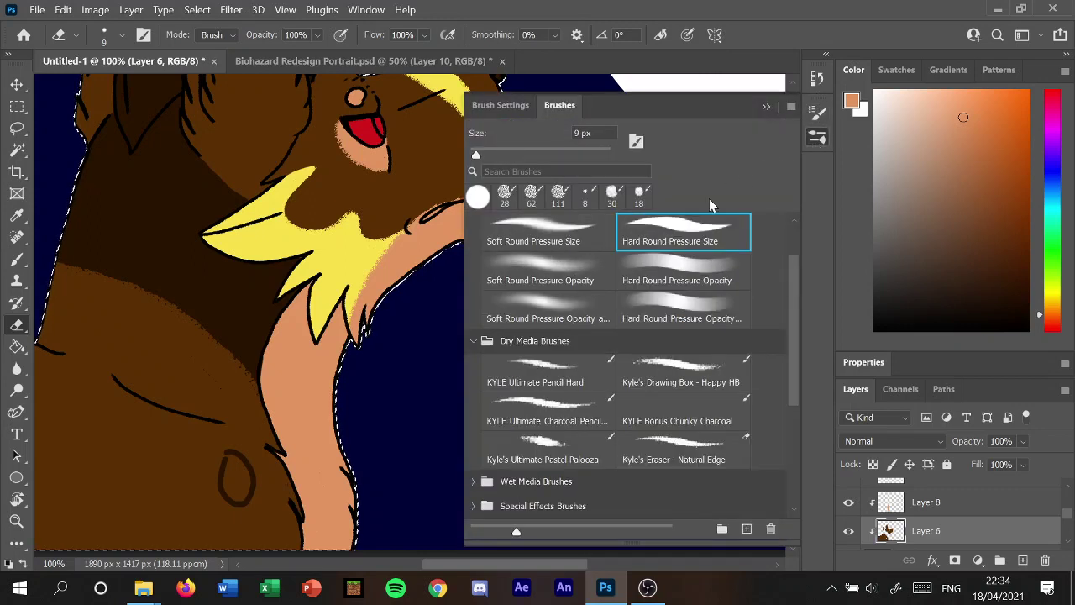
left_click(573, 232)
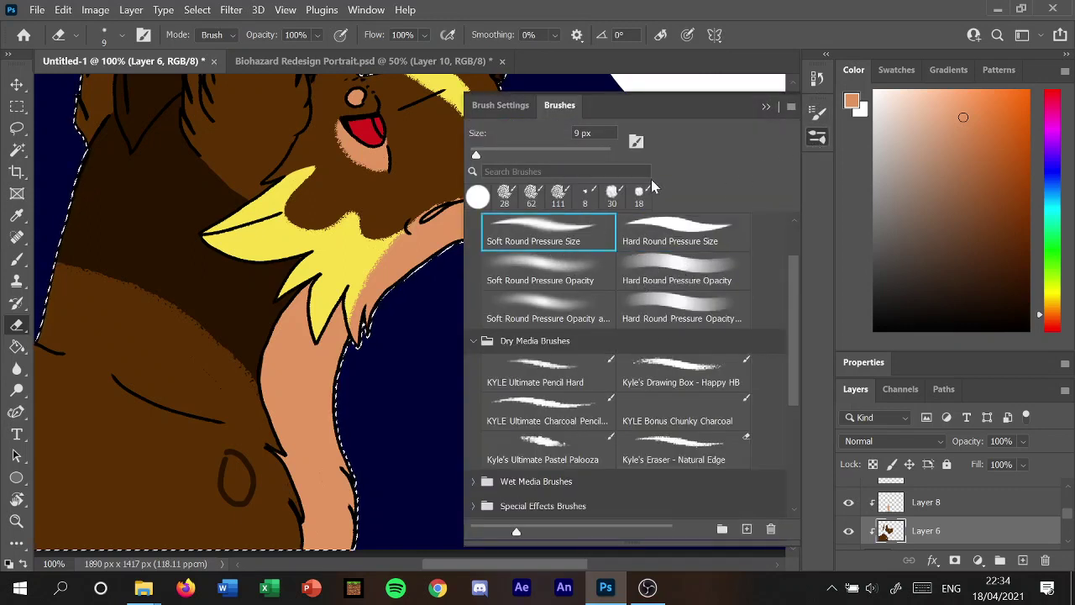
left_click(766, 105)
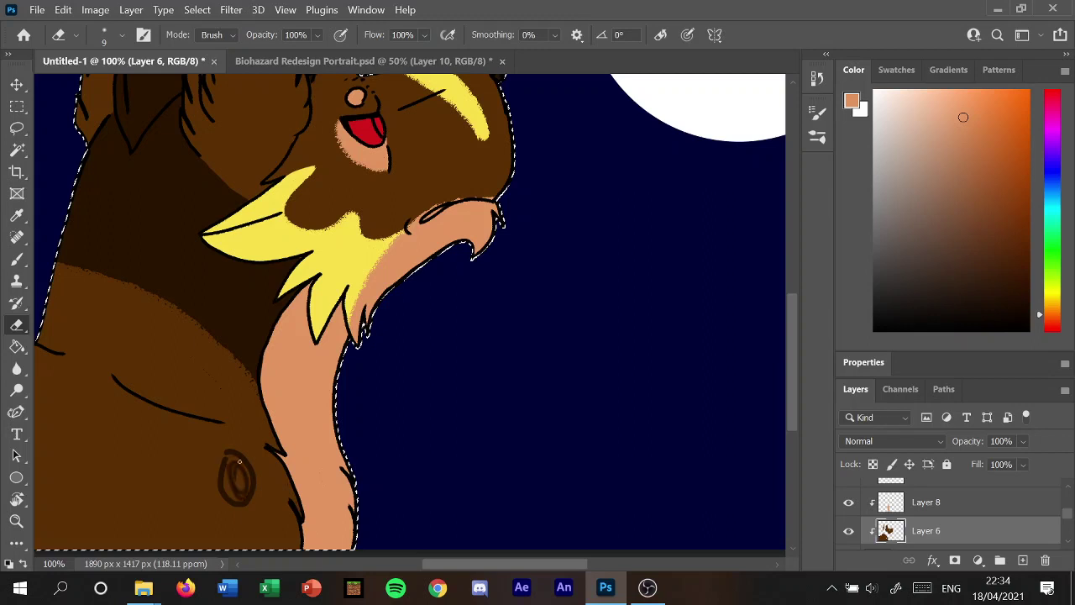
left_click(122, 35)
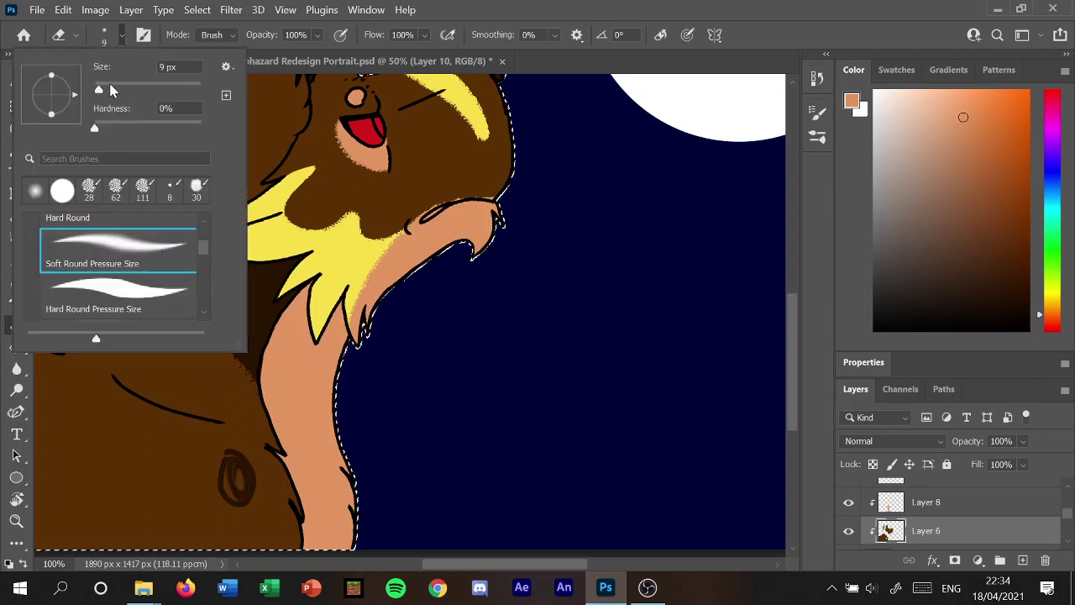
left_click(122, 89)
left_click(242, 501)
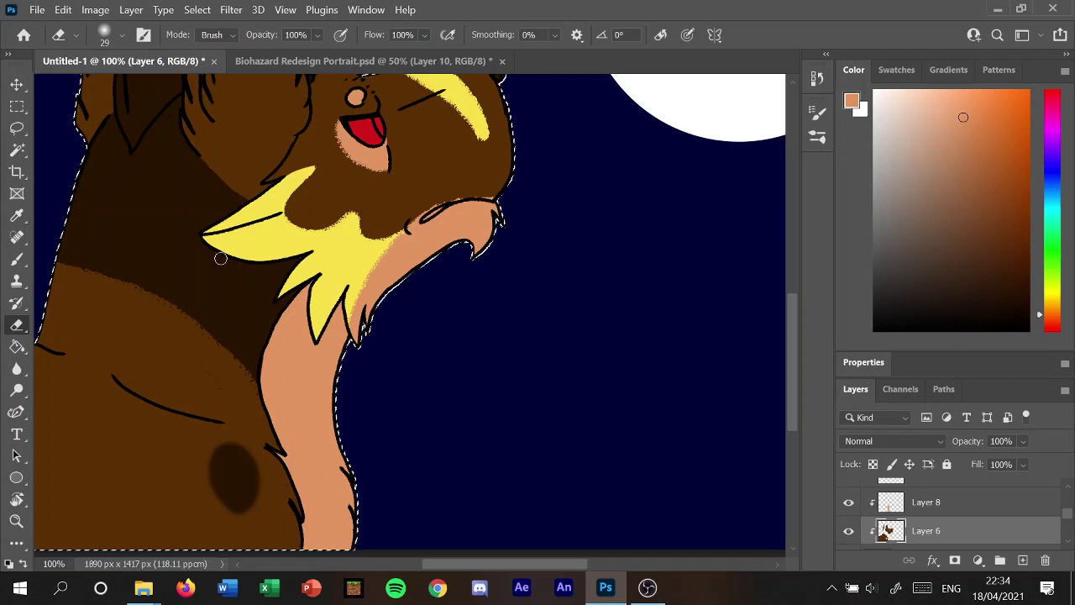
Switch to the Hard Round Pressure Size brush and dab a second dark spot low on the chest.
left_click(818, 137)
left_click(699, 242)
left_click(764, 108)
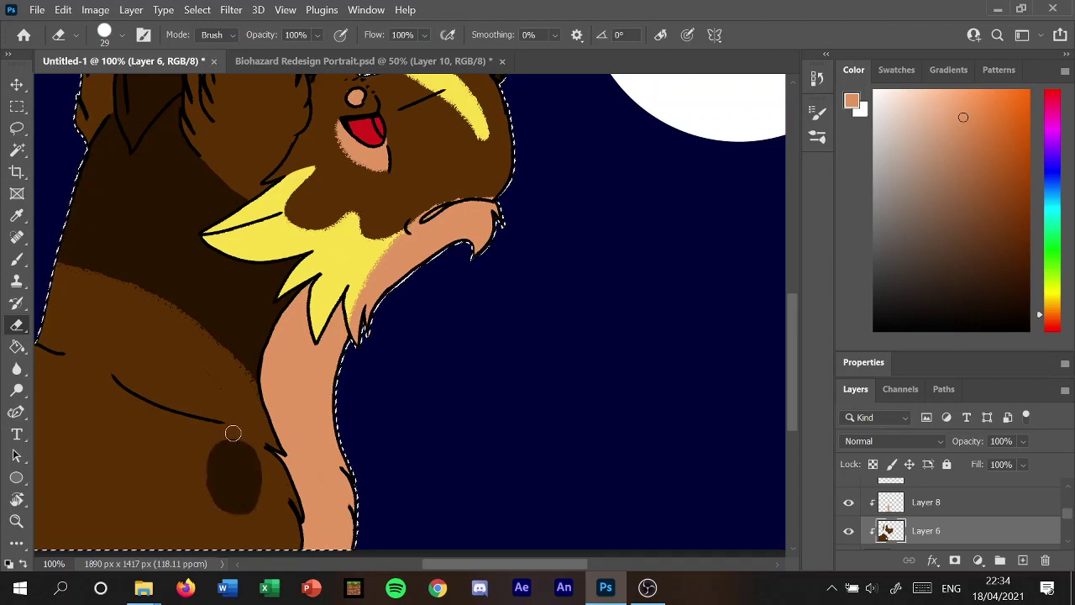
left_click_drag(177, 518, 208, 529)
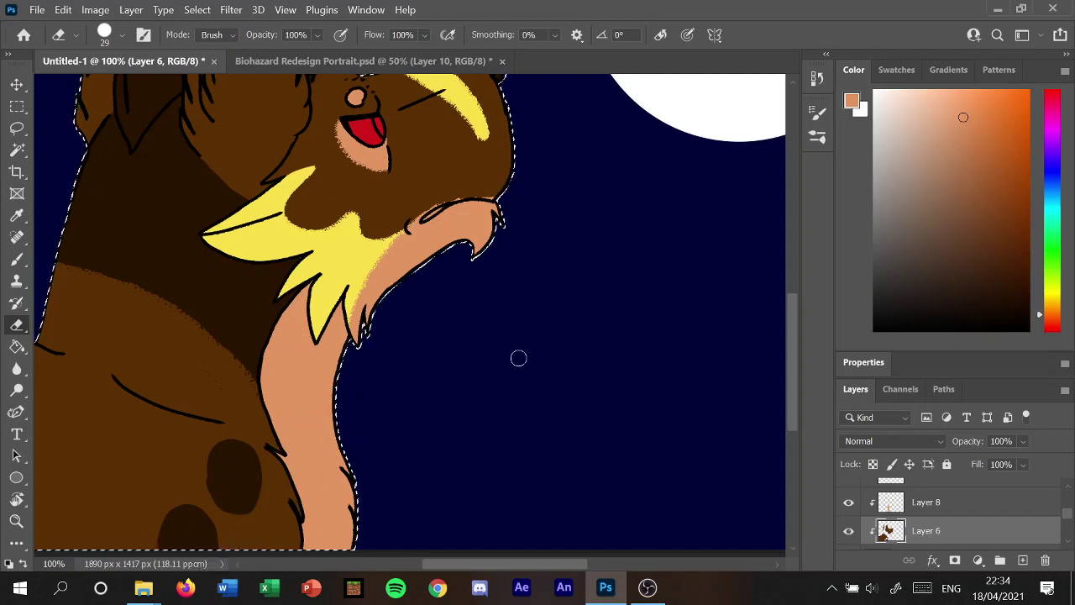
Bring the Biohazard Redesign Portrait reference back into view.
scroll(801, 342, "up", 2)
scroll(803, 333, "up", 3)
scroll(810, 303, "up", 3)
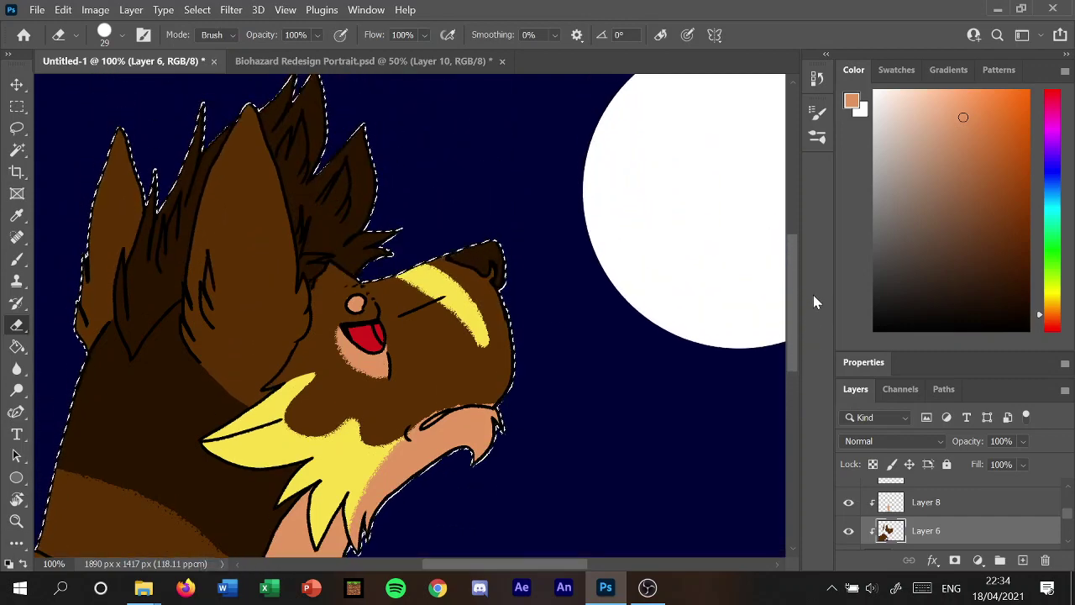
left_click(415, 65)
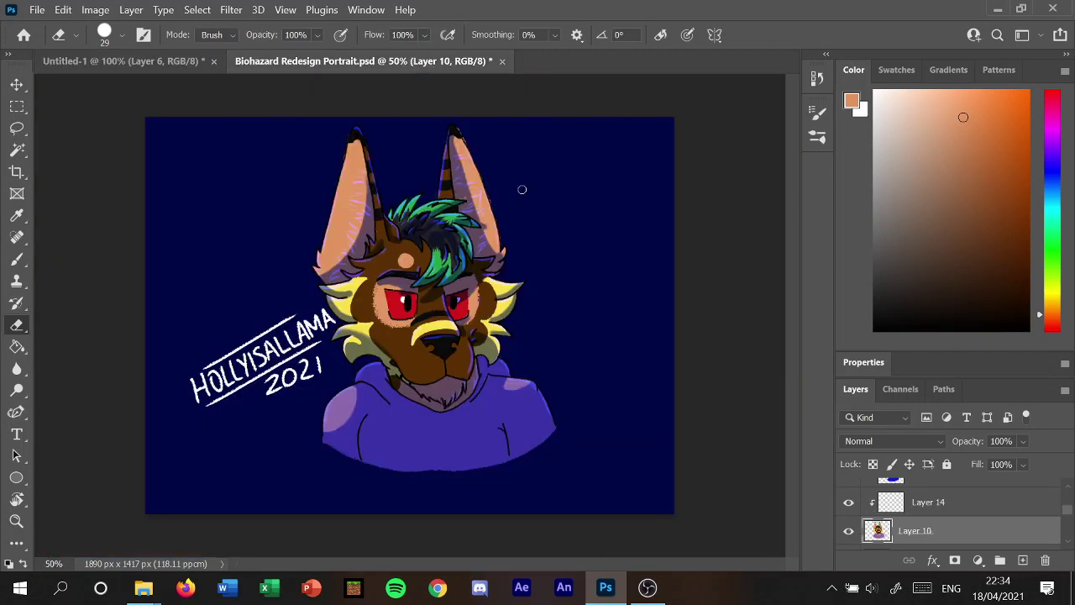
Eyedrop the portrait's near-black hair, then return to Untitled-1 with the Brush on Layer 4.
left_click(16, 215)
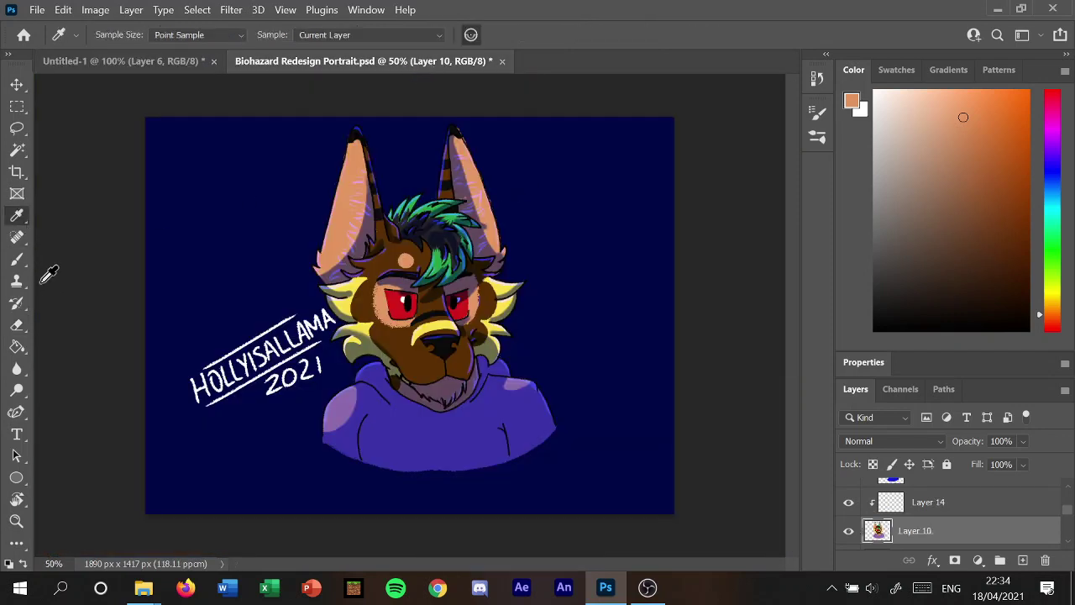
left_click(435, 235)
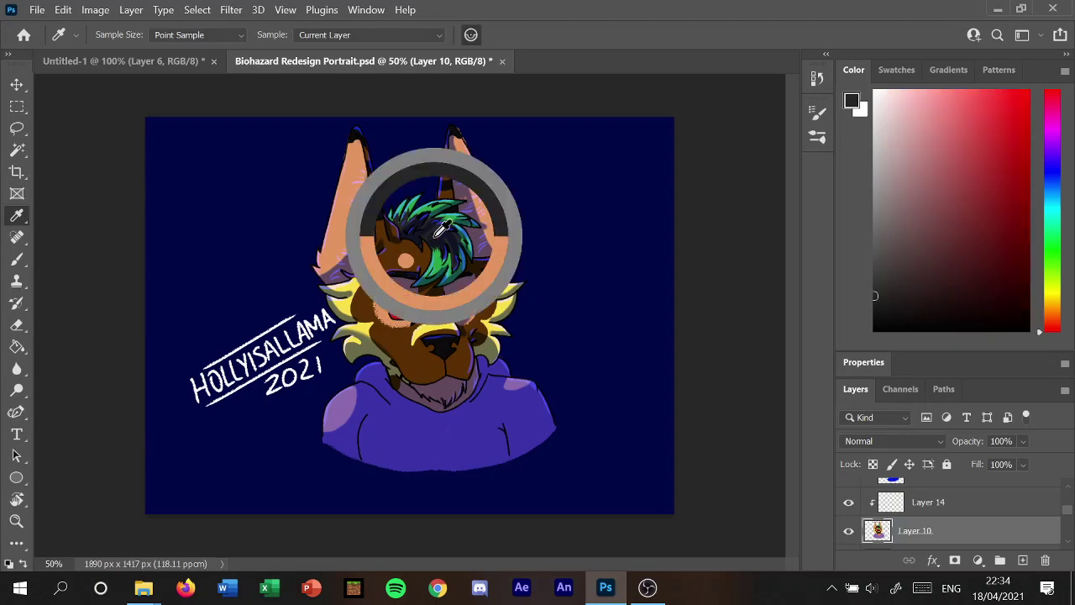
left_click(144, 62)
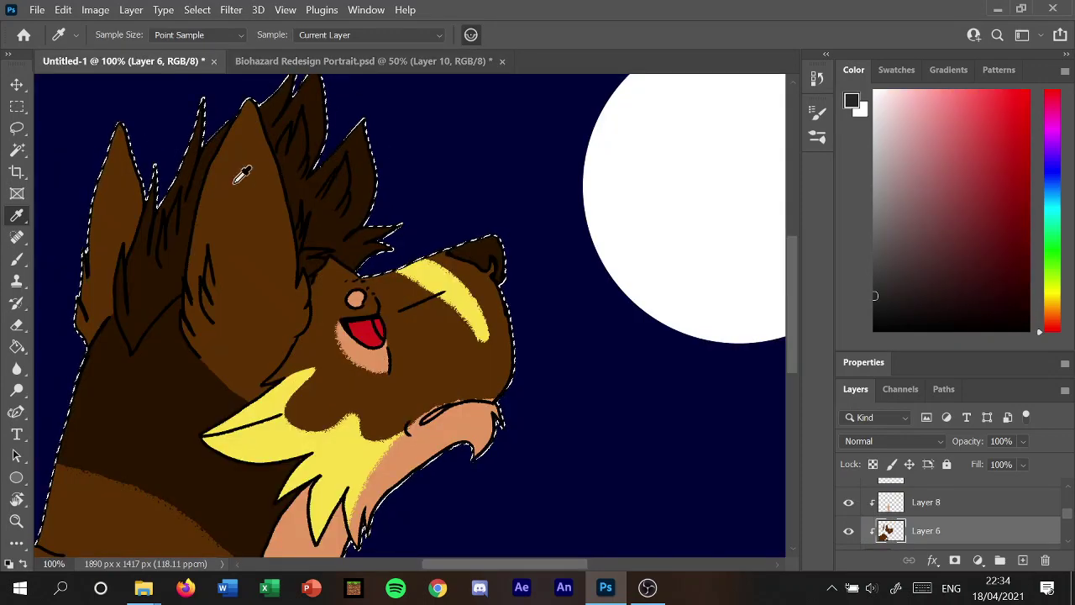
key("b")
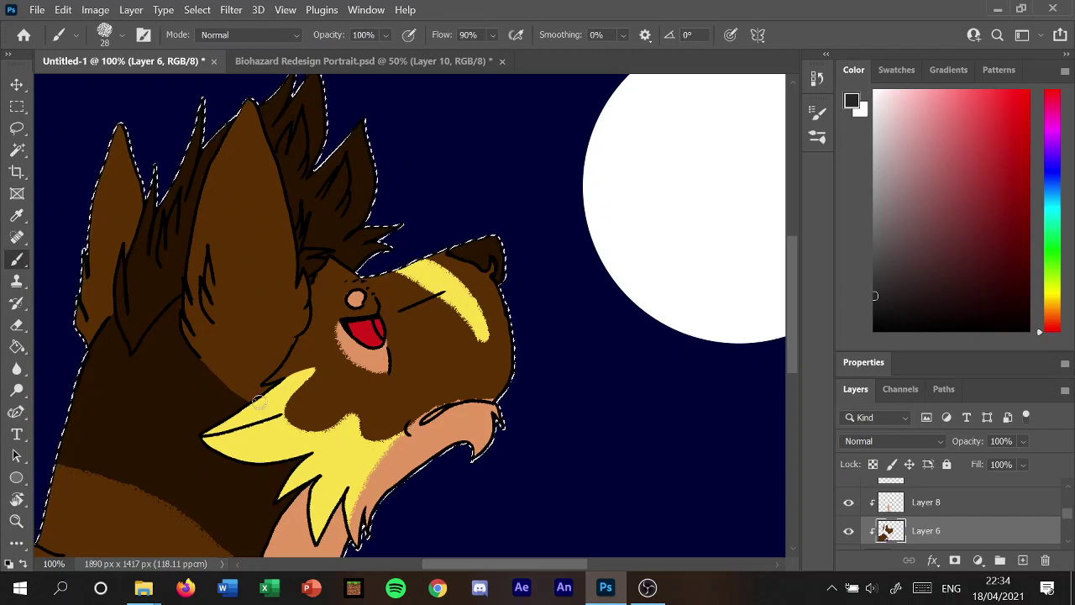
scroll(1050, 523, "down", 3)
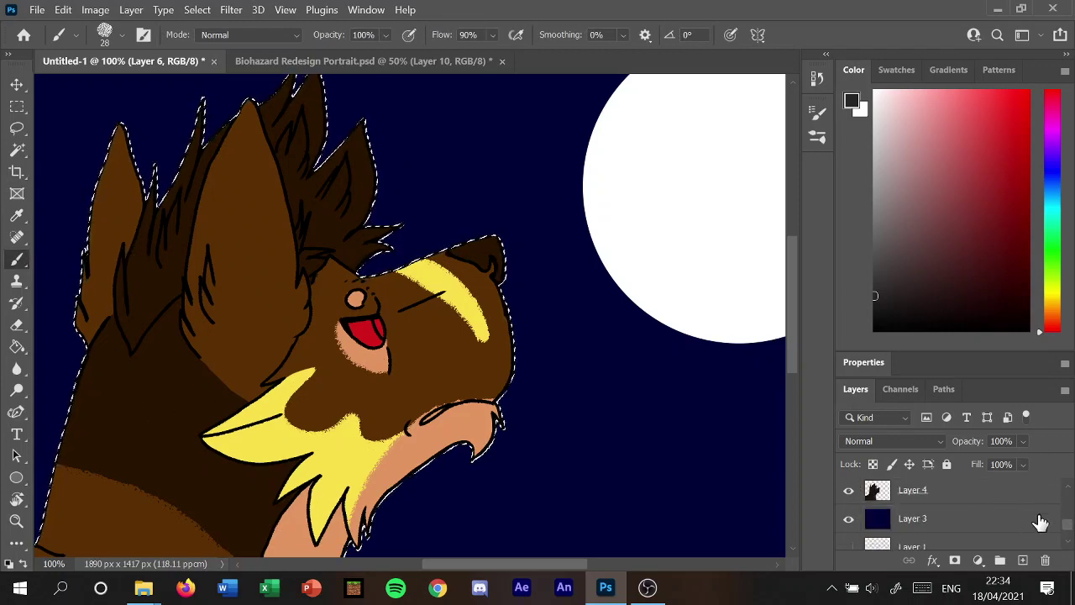
key("alt+bracketleft")
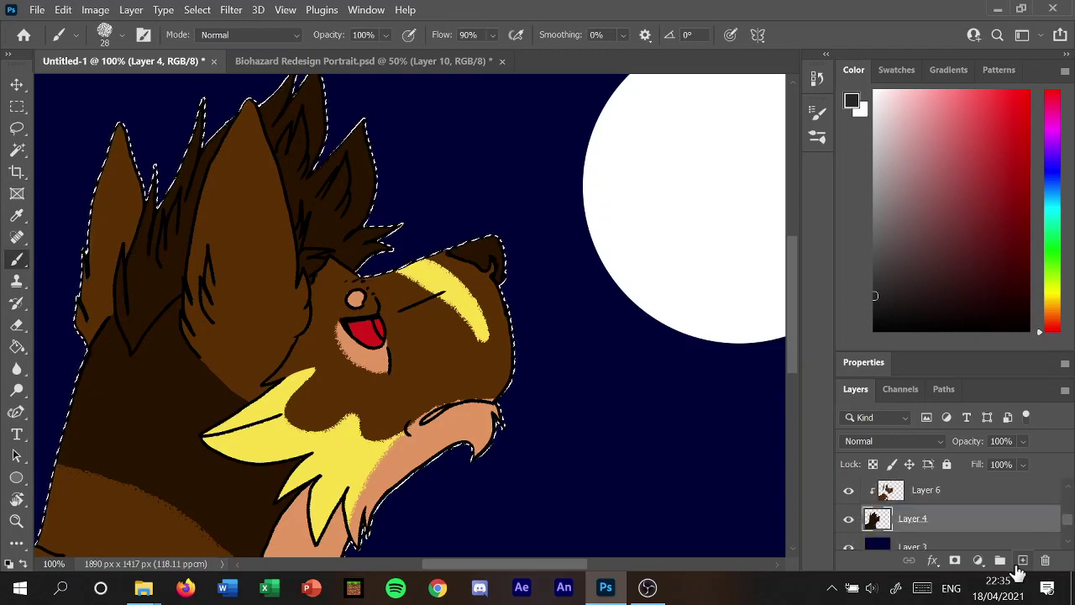
Add a layer clipped above Layer 4 and paint the hair between the ears dark grey.
left_click(1020, 560)
mouse_move(295, 226)
left_mouse_down()
mouse_move(307, 275)
mouse_move(375, 228)
mouse_move(307, 224)
mouse_move(266, 168)
mouse_move(271, 114)
mouse_move(288, 84)
left_mouse_up()
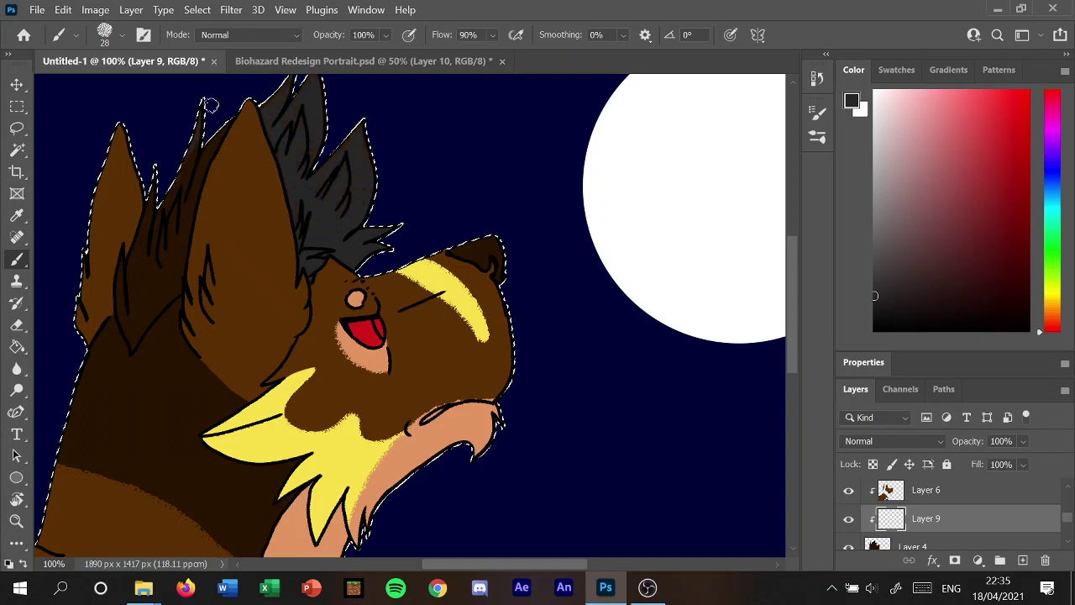
mouse_move(210, 105)
left_mouse_down()
mouse_move(211, 168)
mouse_move(154, 180)
mouse_move(144, 257)
mouse_move(180, 284)
left_mouse_up()
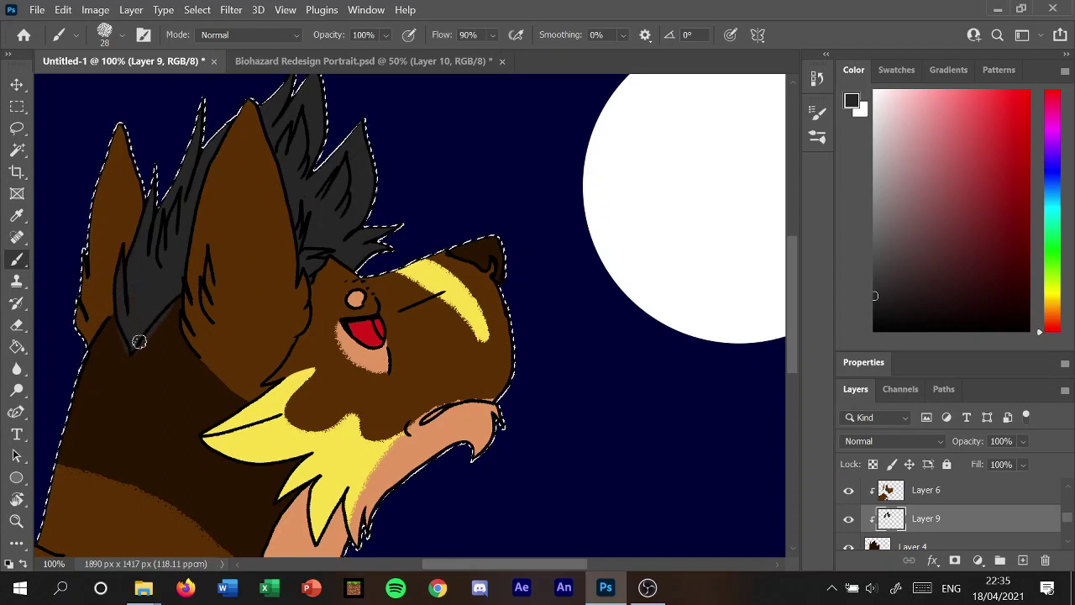
Set the eraser size to 12 px and add another new empty layer.
key("e")
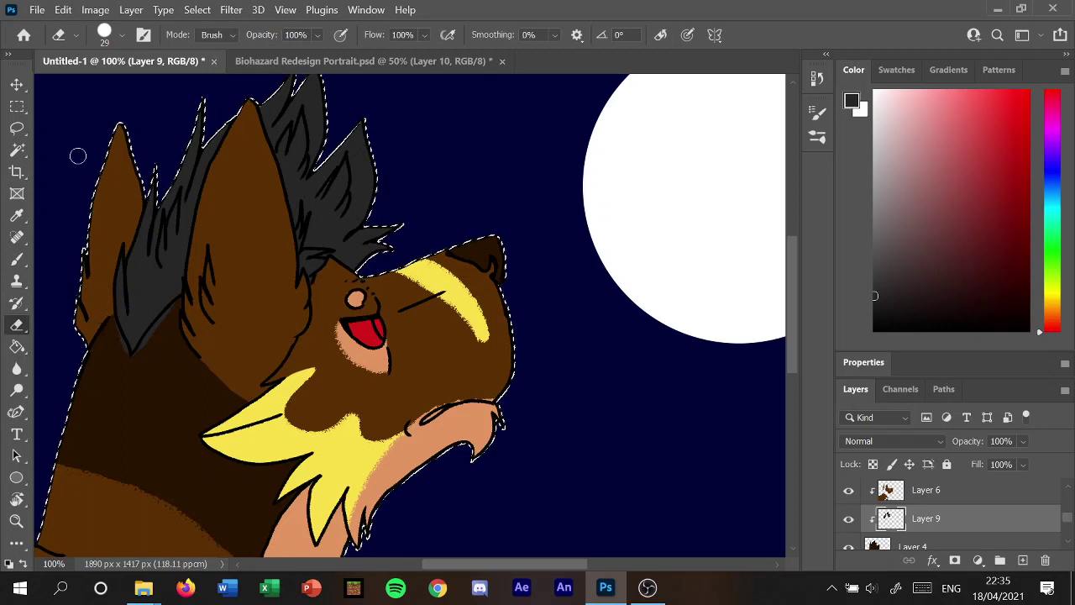
left_click(122, 34)
double_click(168, 65)
type("12")
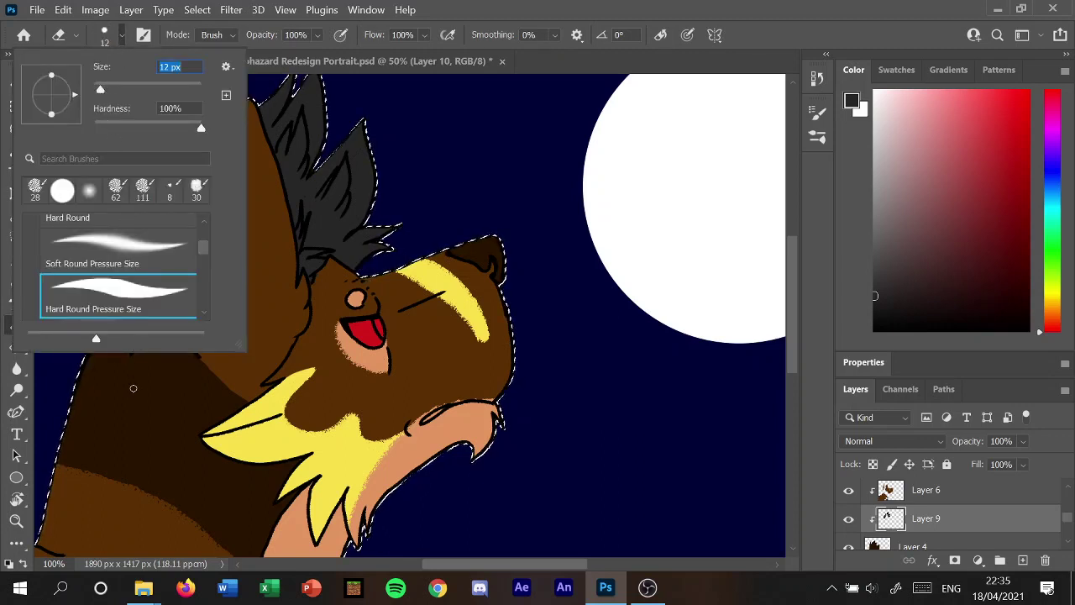
key("Return")
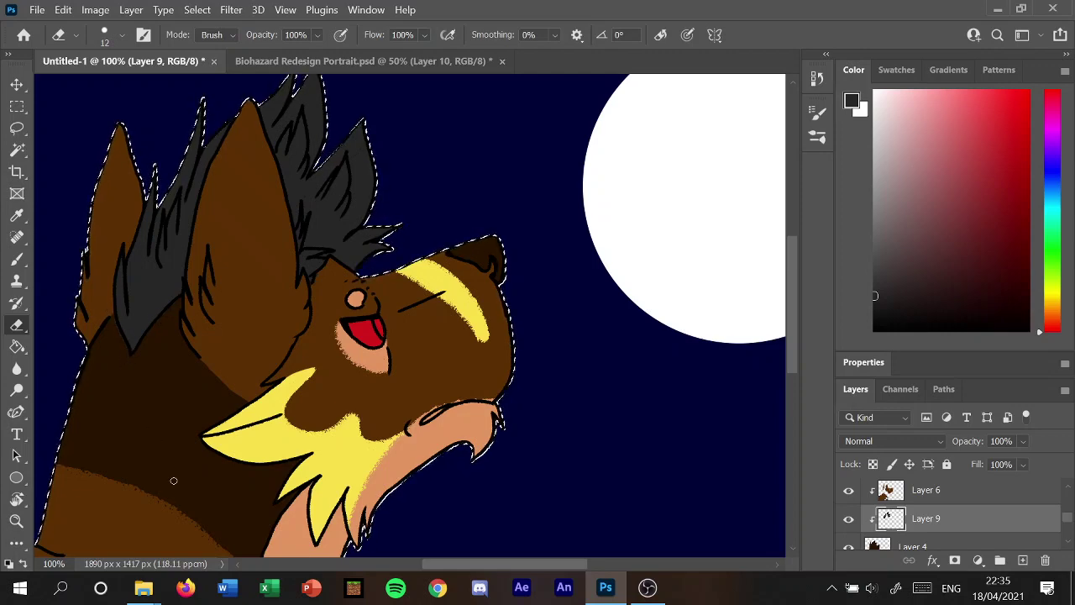
left_click(1022, 560)
Sample the green hair colour from the Biohazard portrait and return to the drawing's Brush.
left_click(361, 61)
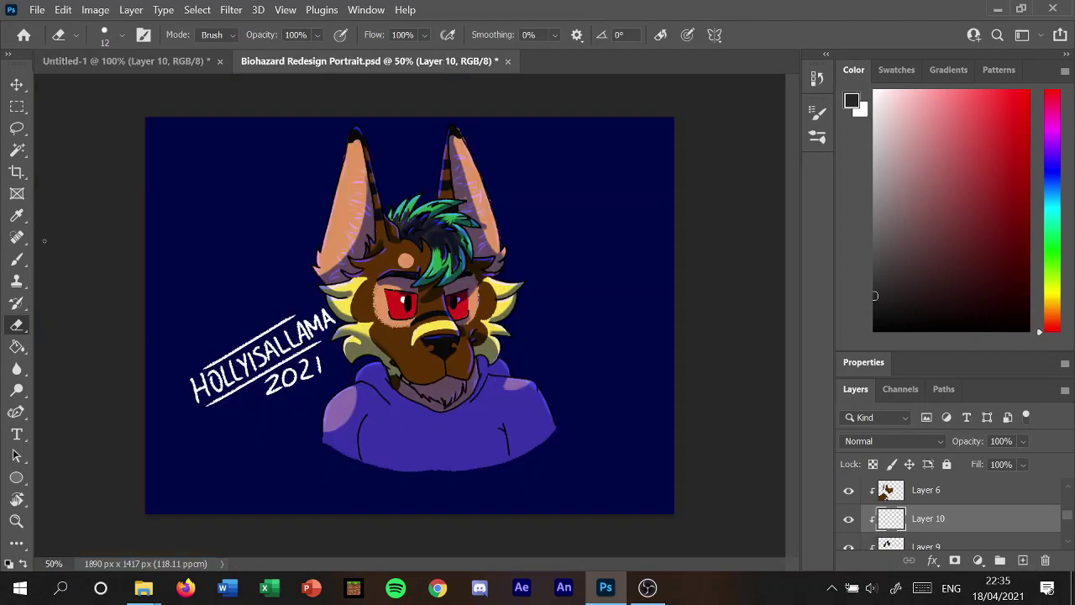
left_click(16, 258)
left_click(17, 215)
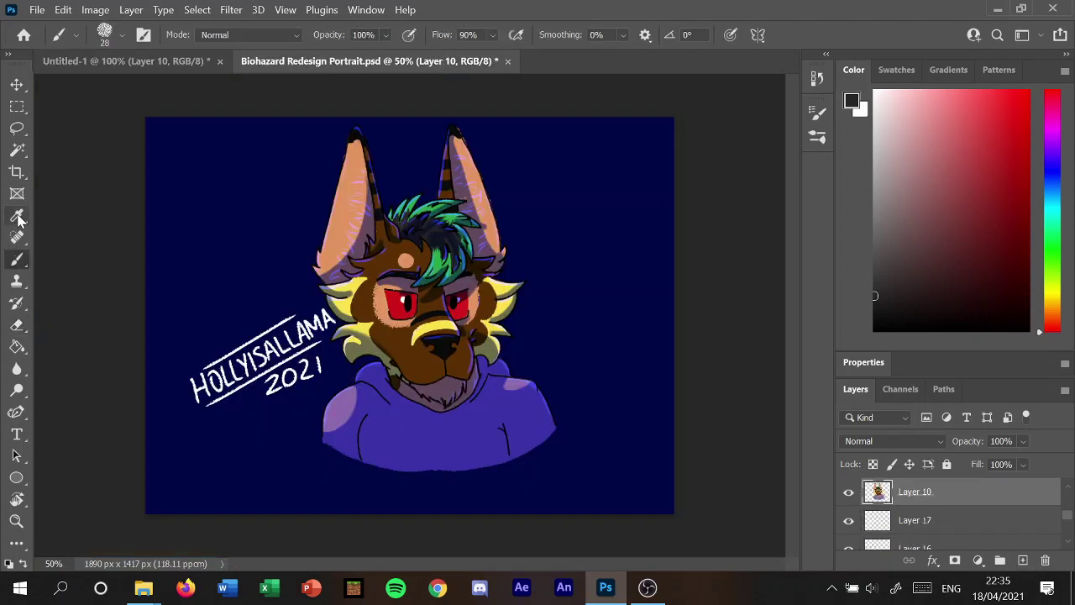
left_click(447, 253)
left_click(126, 61)
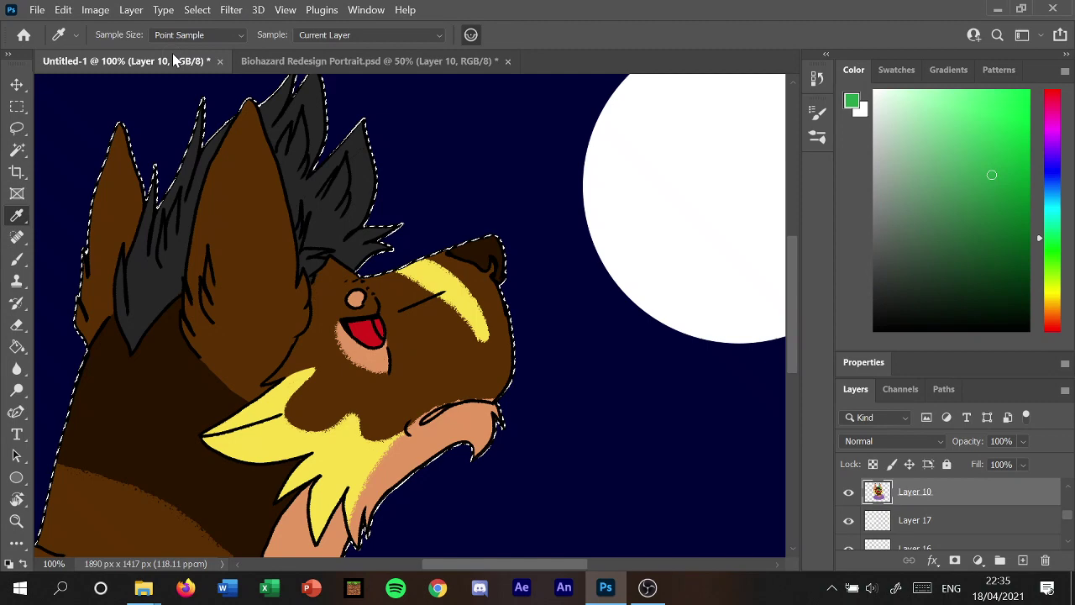
left_click(18, 261)
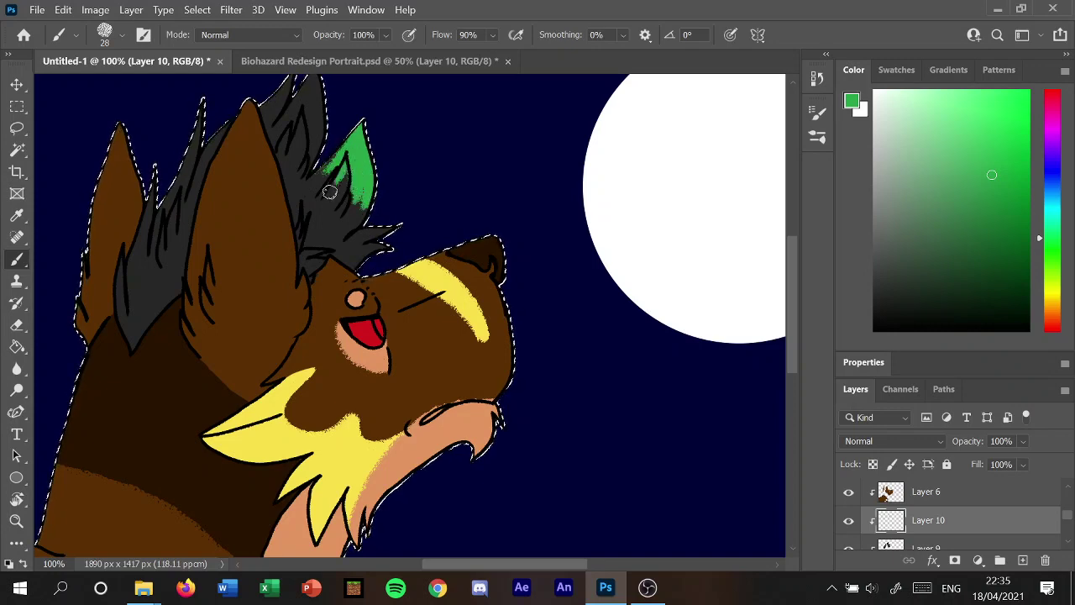
Paint green over the top, lower, thin left and between-ear hair spikes and left strands.
mouse_move(353, 232)
left_mouse_down()
mouse_move(395, 230)
mouse_move(374, 242)
left_mouse_up()
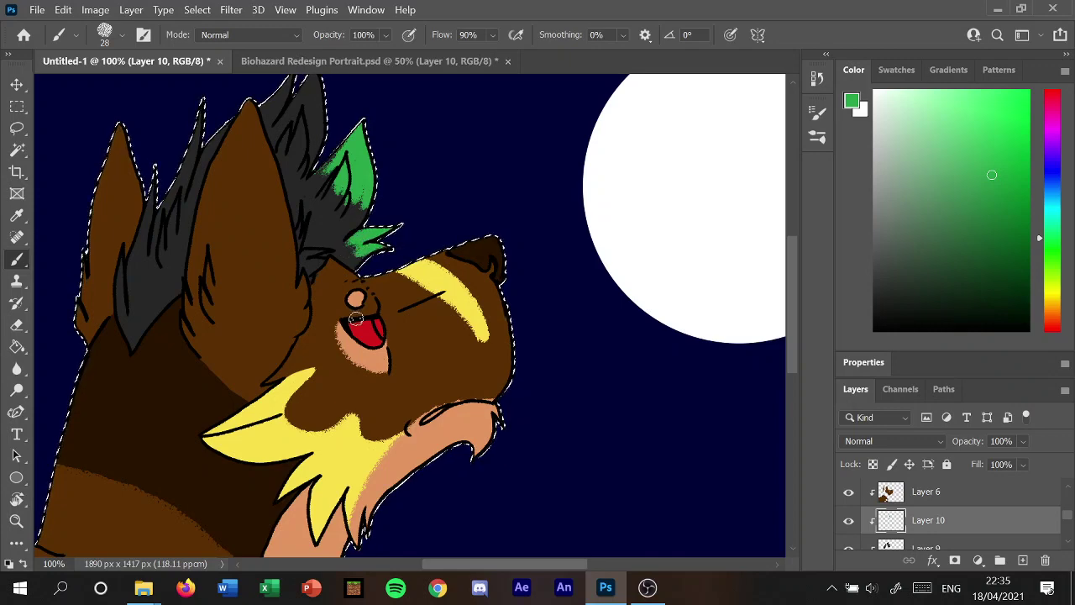
scroll(795, 297, "up", 3)
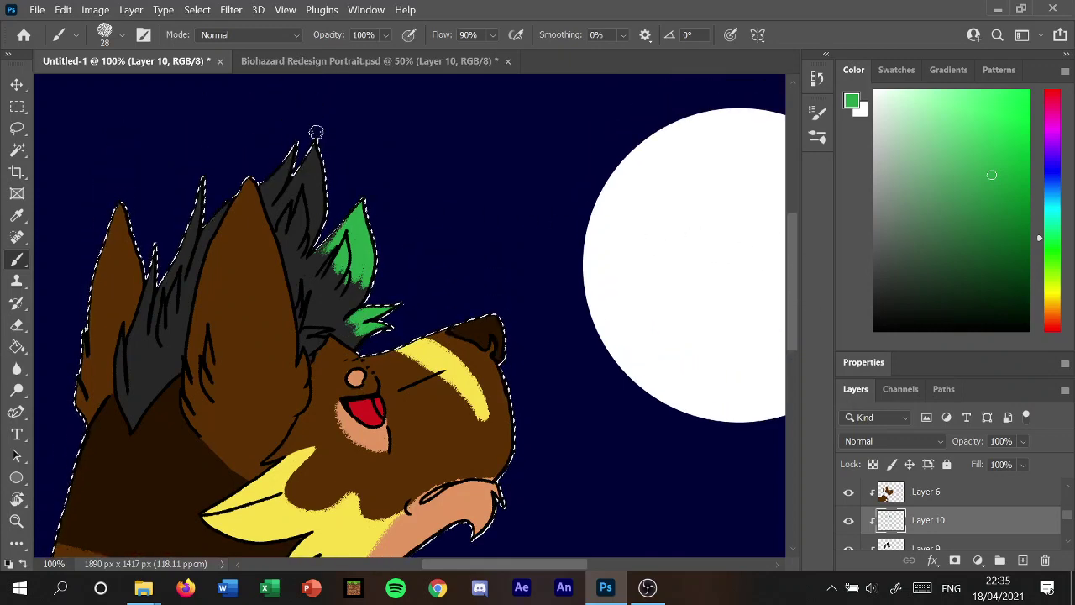
mouse_move(317, 139)
left_mouse_down()
mouse_move(307, 197)
mouse_move(294, 168)
mouse_move(245, 206)
mouse_move(283, 226)
left_mouse_up()
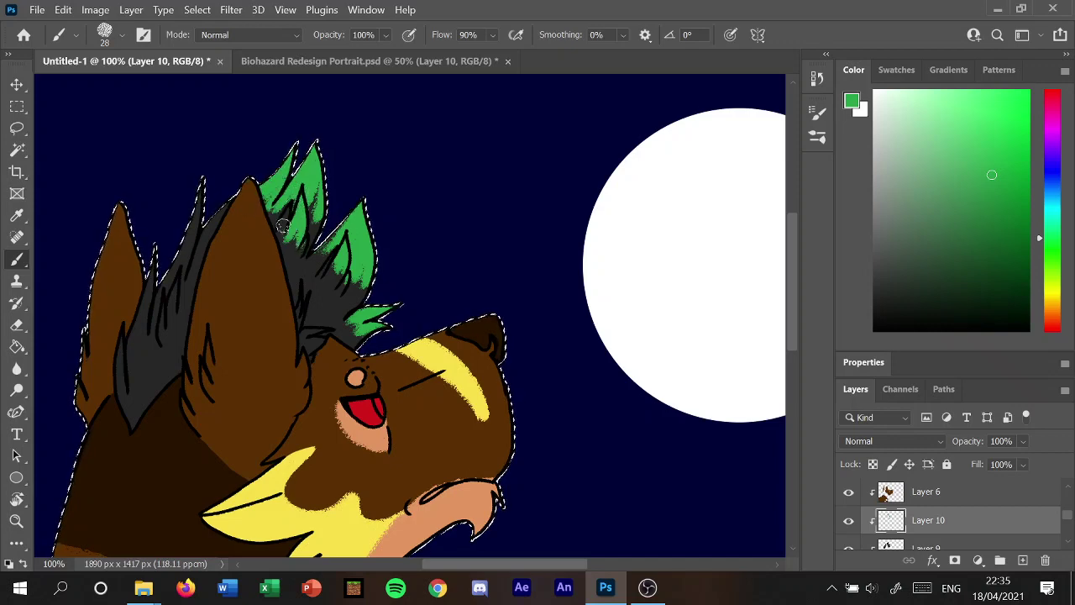
mouse_move(189, 248)
left_mouse_down()
mouse_move(197, 171)
mouse_move(198, 210)
left_mouse_up()
mouse_move(149, 302)
left_mouse_down()
mouse_move(143, 348)
mouse_move(125, 312)
mouse_move(115, 363)
left_mouse_up()
left_click_drag(152, 295, 146, 357)
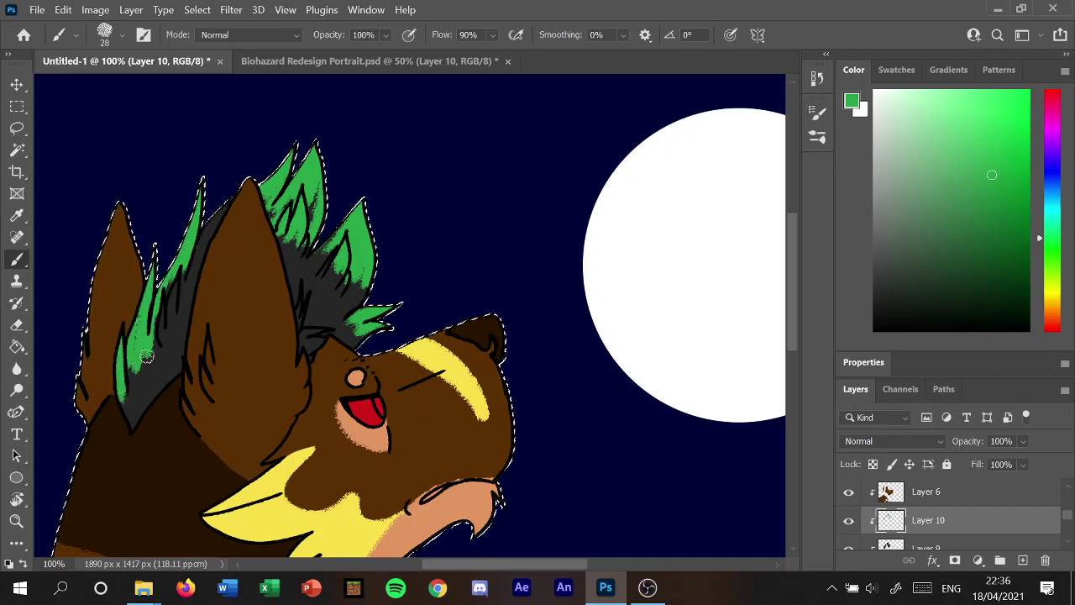
left_click_drag(184, 264, 212, 220)
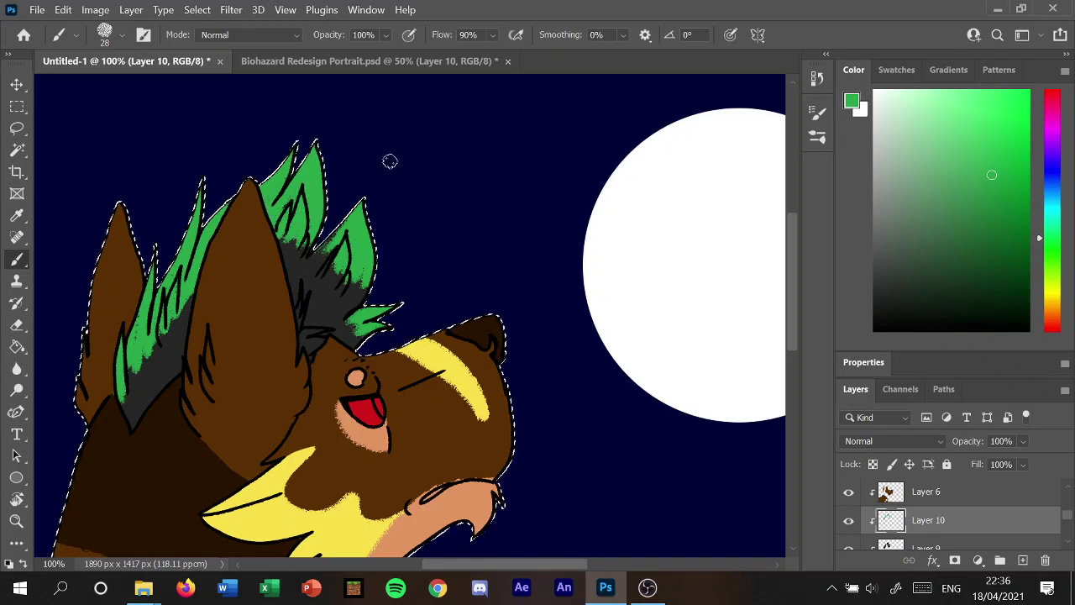
Compare with the reference, then extend green down the left-ear hair and between the ears.
left_click(443, 64)
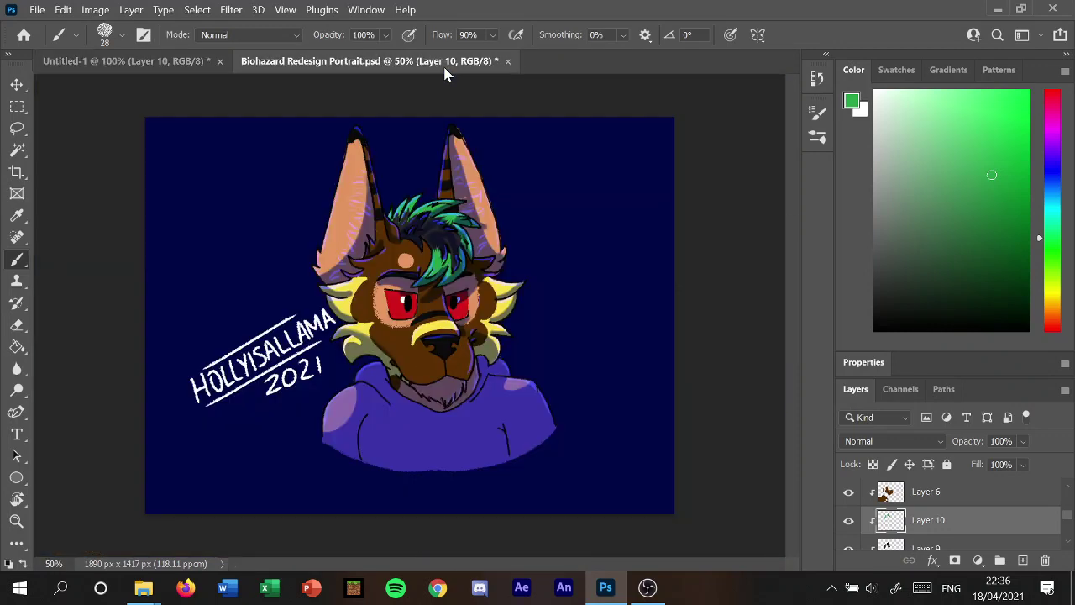
left_click(126, 61)
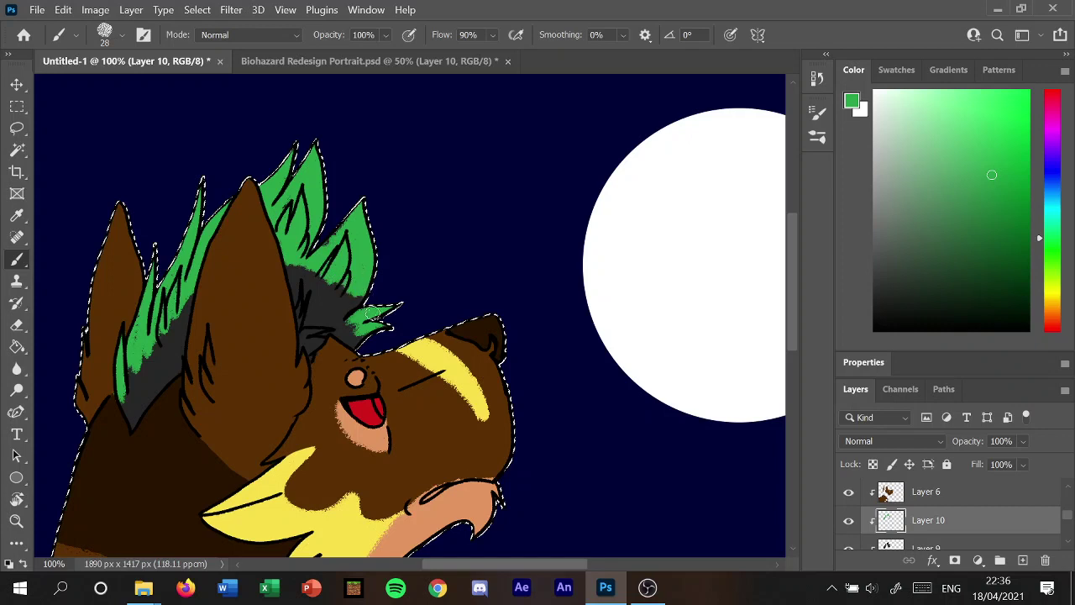
mouse_move(174, 324)
left_mouse_down()
mouse_move(167, 338)
mouse_move(180, 313)
mouse_move(126, 396)
mouse_move(133, 433)
mouse_move(156, 354)
left_mouse_up()
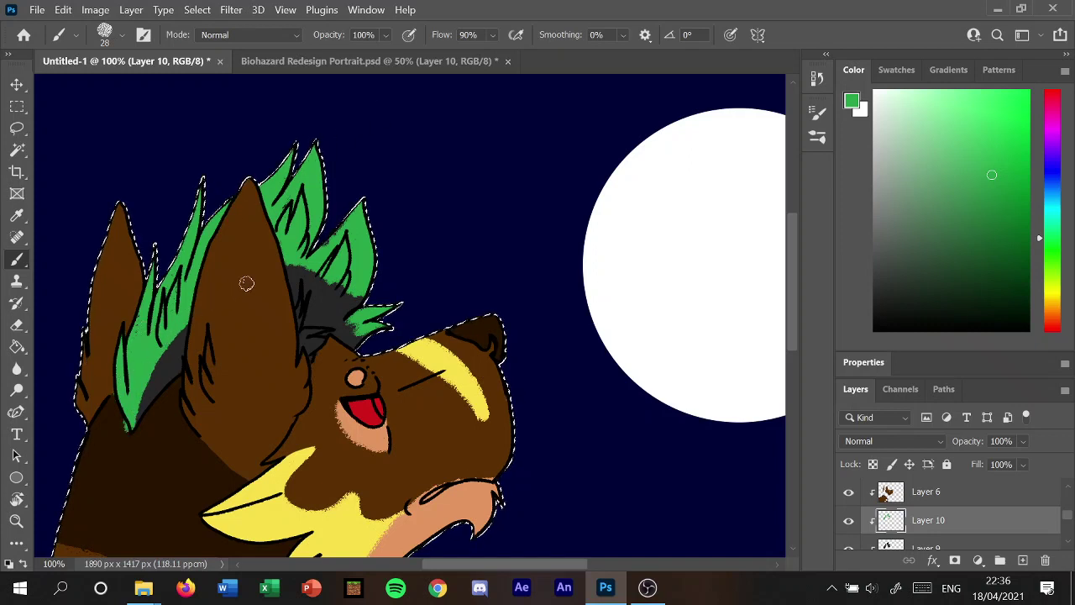
left_click_drag(276, 274, 345, 292)
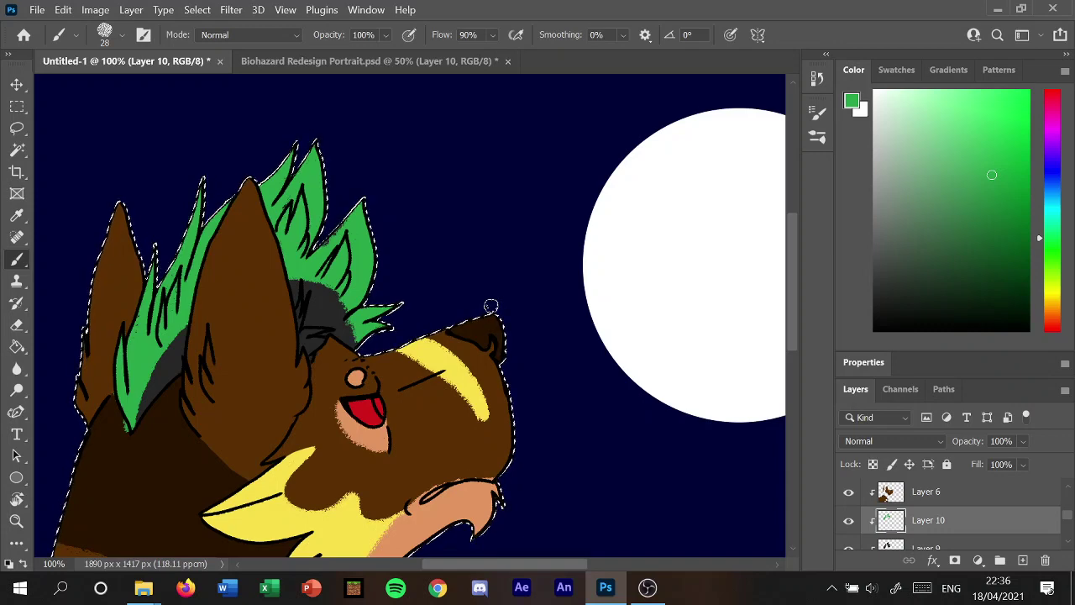
mouse_move(792, 253)
left_mouse_down()
mouse_move(784, 353)
mouse_move(807, 293)
left_mouse_up()
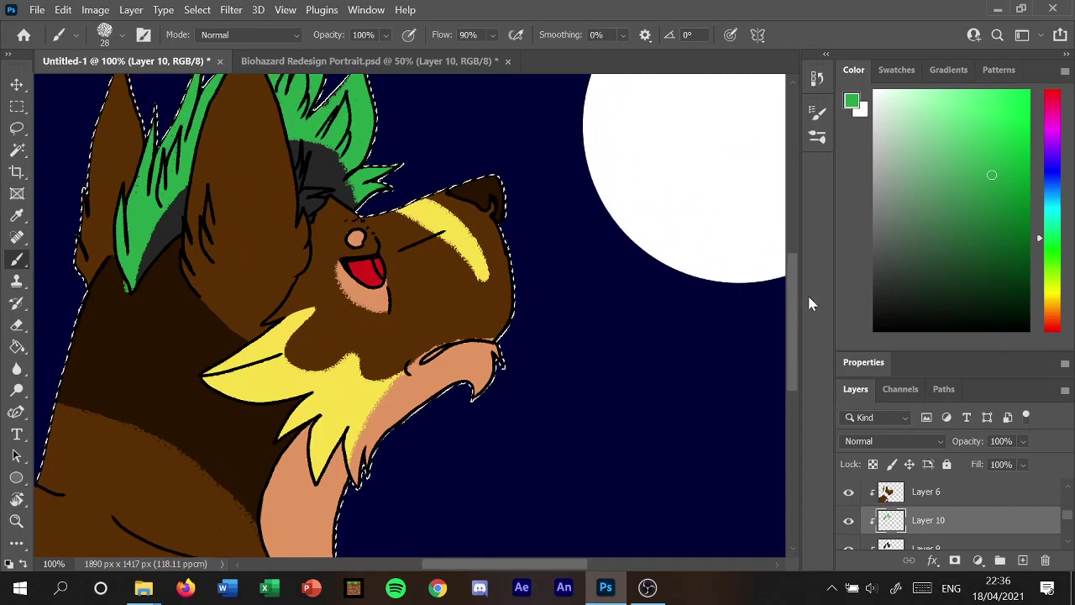
left_click(427, 62)
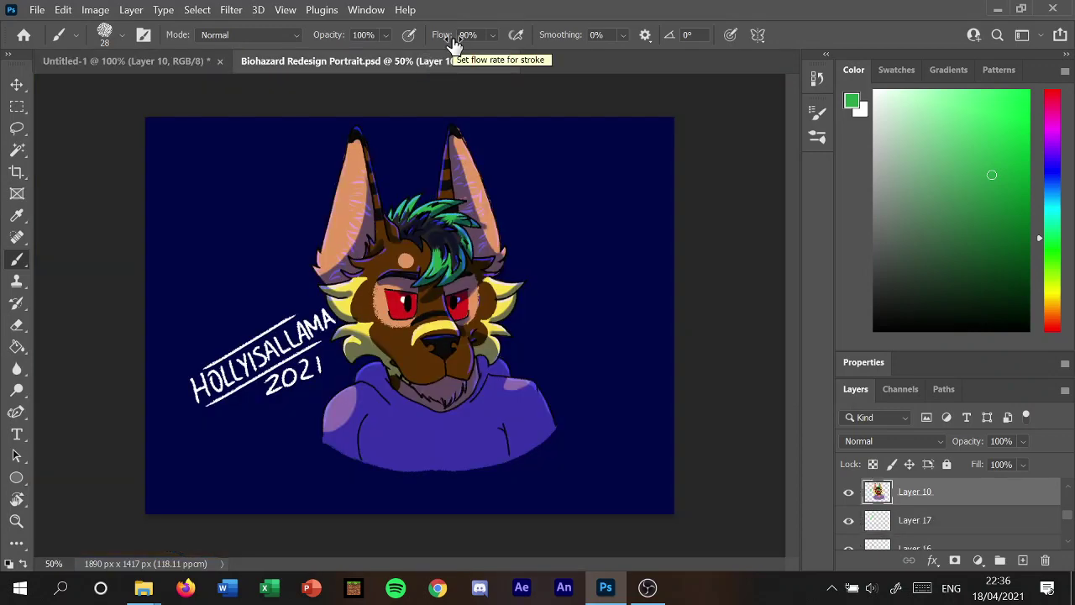
Set a 10 px brush with black as the paint colour in the drawing.
left_click(126, 61)
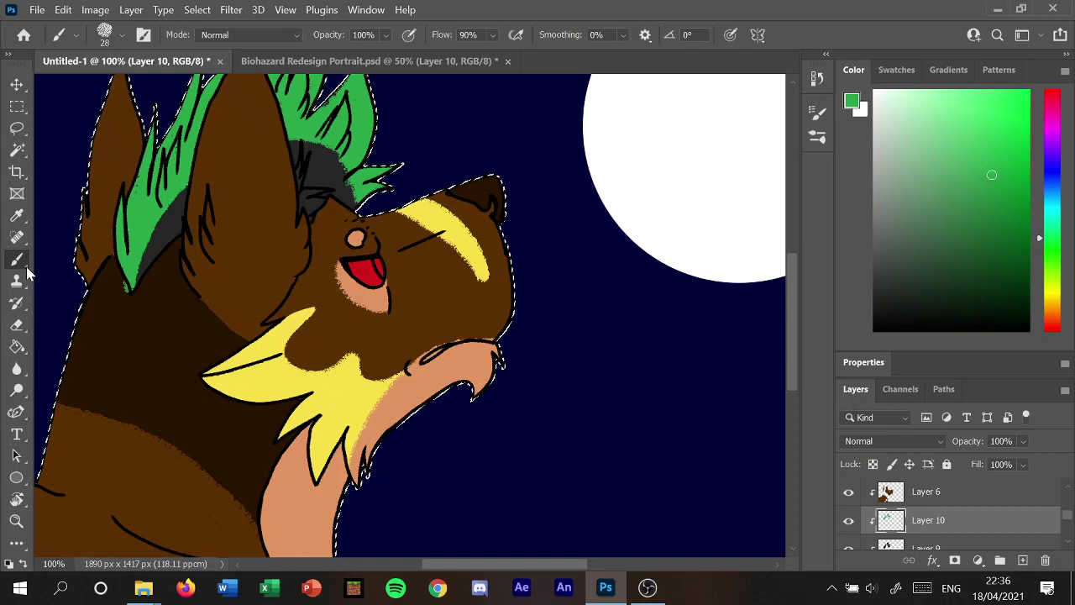
left_click(122, 34)
type("10")
key("Return")
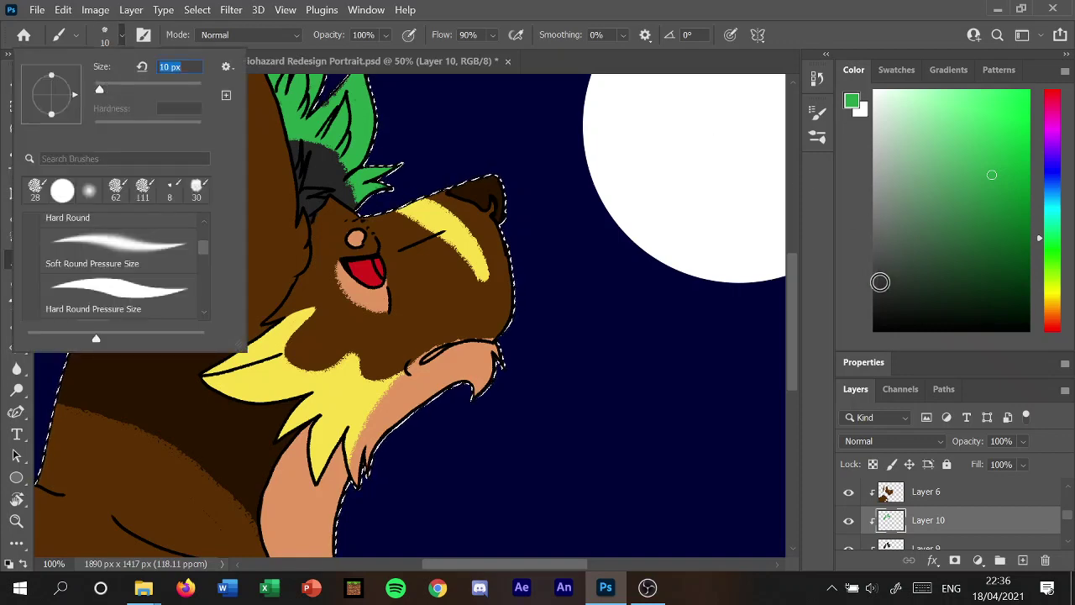
left_click_drag(871, 295, 859, 318)
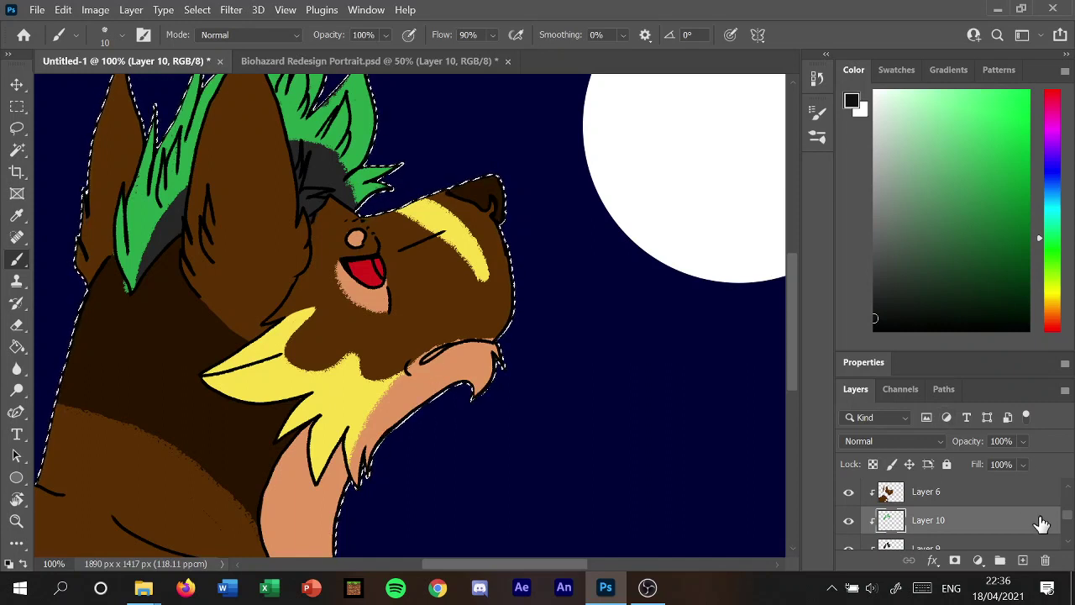
scroll(1066, 521, "up", 3)
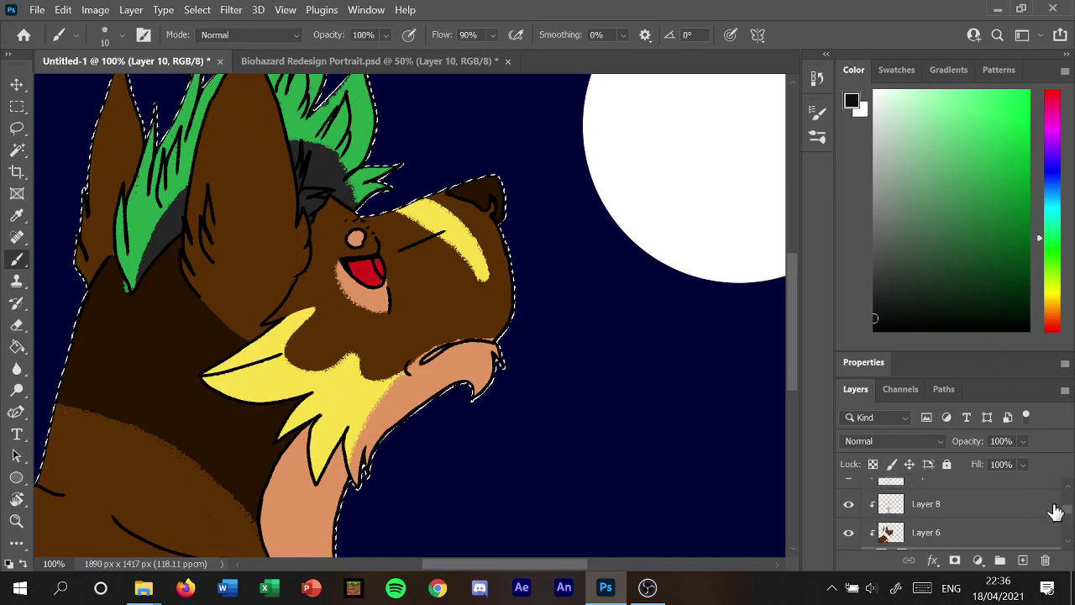
scroll(1063, 496, "up", 1)
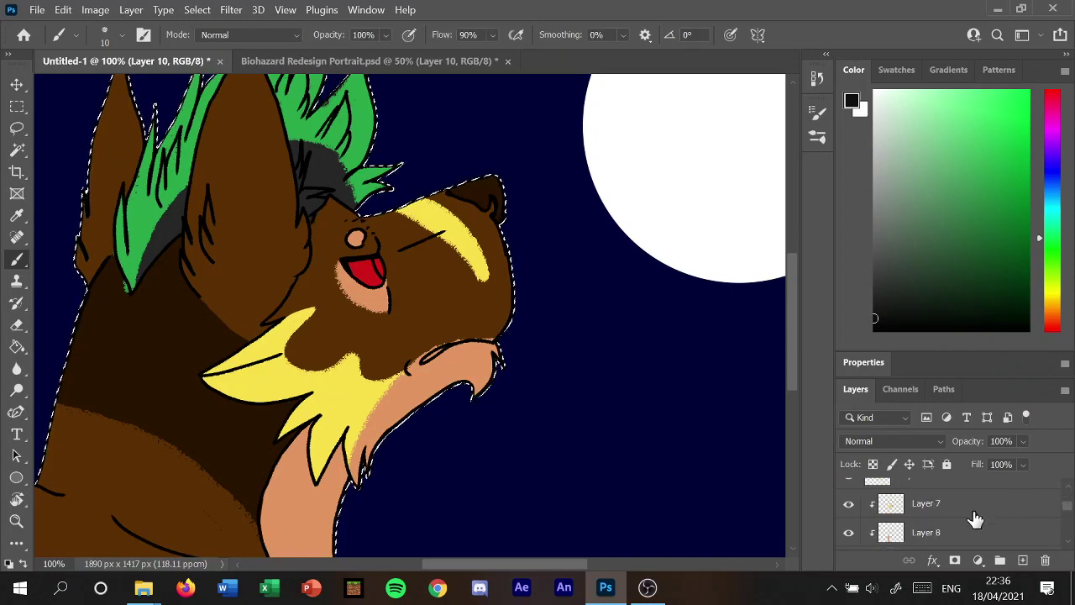
Add Layer 11 above Layer 7, clip it to Layer 7, and fine-tune the near-black colour.
left_click(973, 511)
left_click(1022, 561)
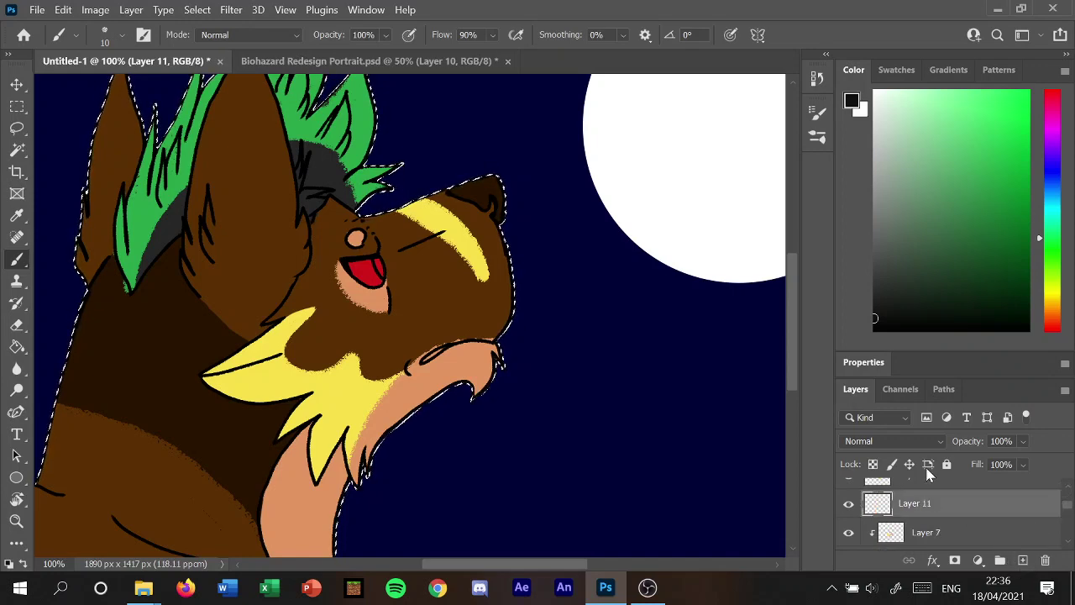
right_click(955, 503)
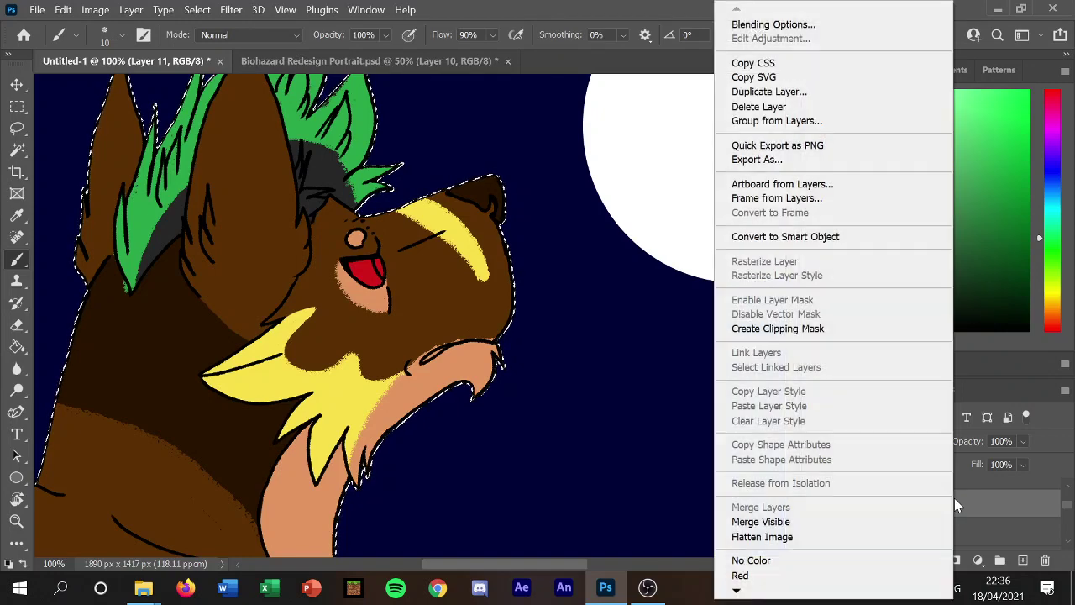
left_click(806, 329)
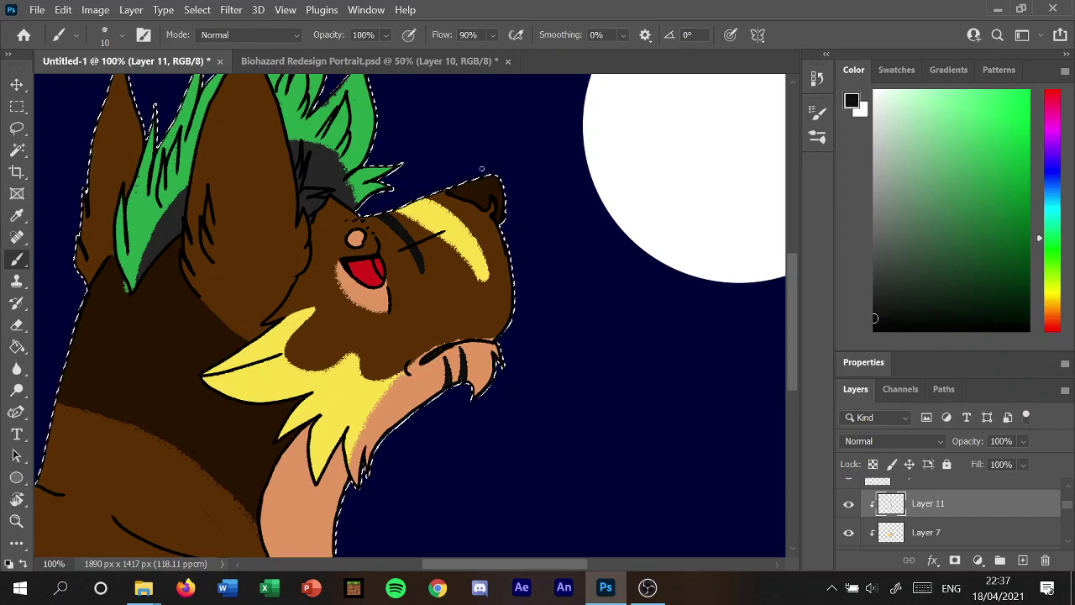
left_click(875, 331)
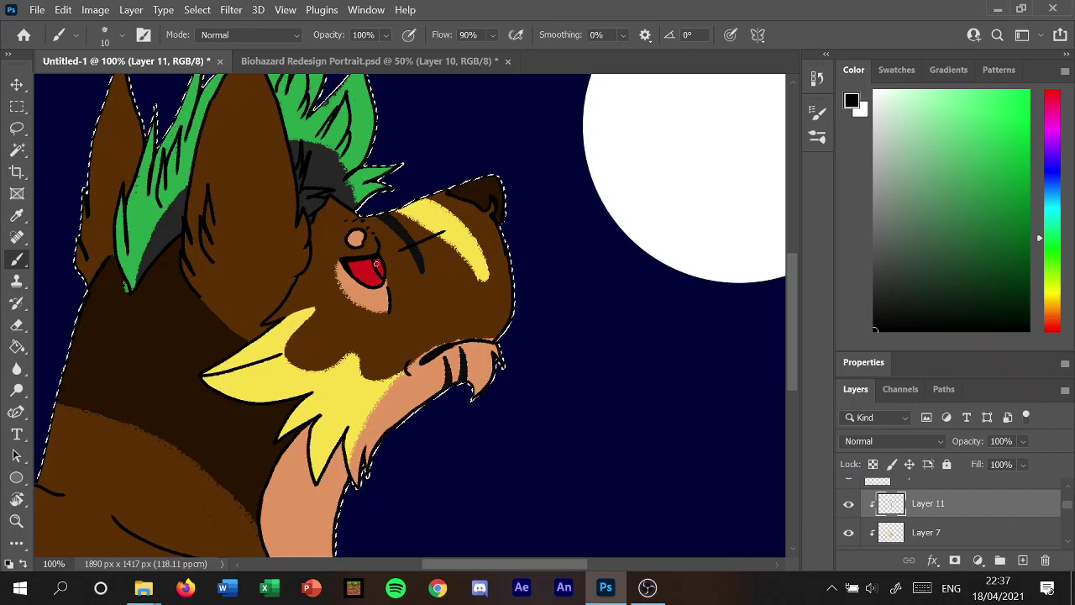
Select Layer 8 and sample the peach muzzle colour for painting the ear.
left_click_drag(1068, 510, 1068, 496)
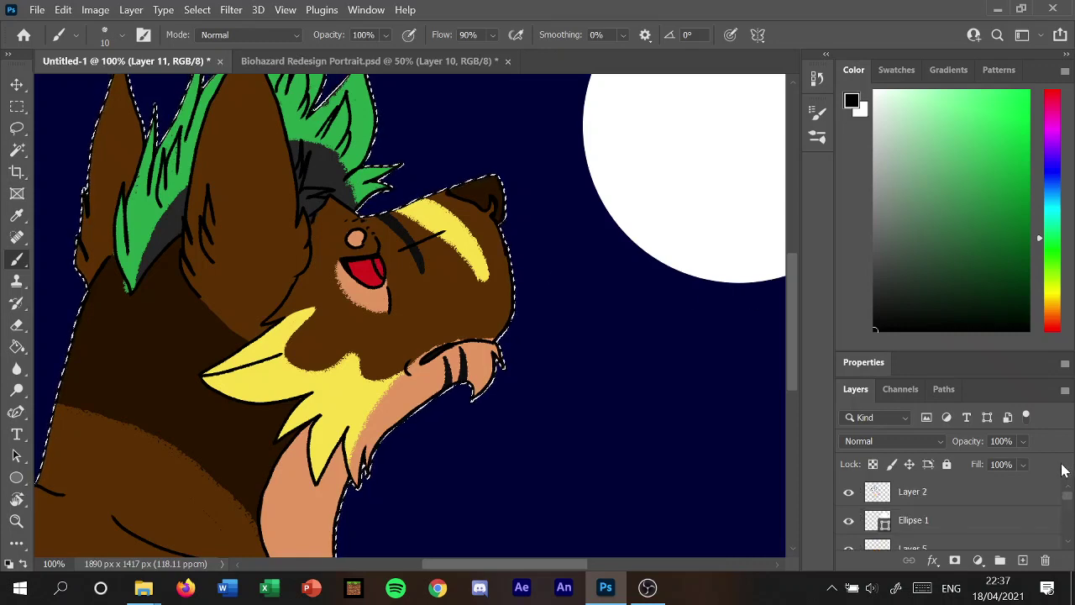
left_click(1003, 487)
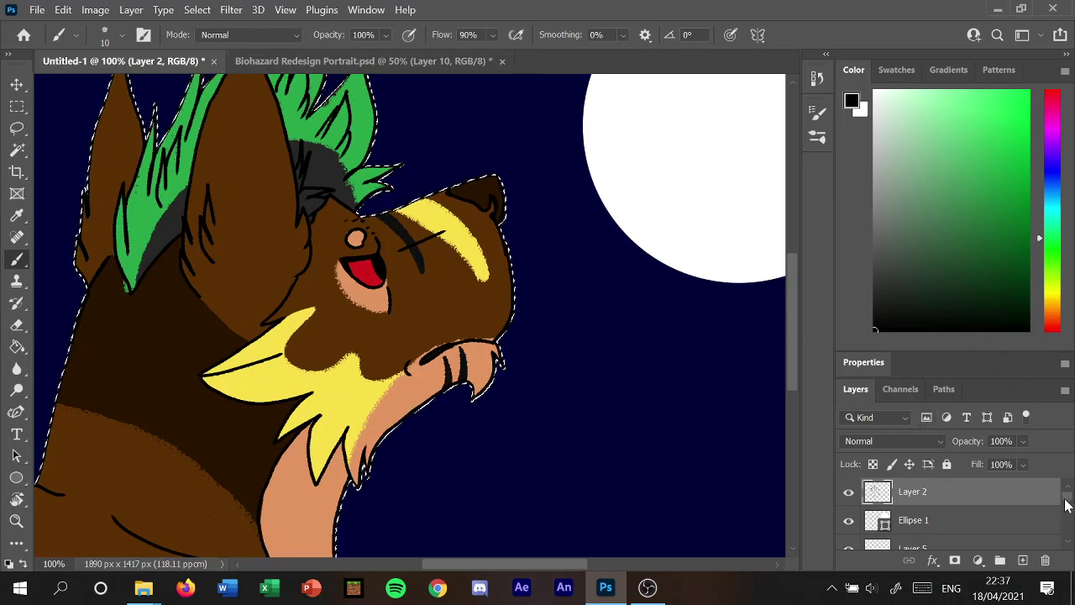
scroll(1065, 504, "down", 3)
scroll(1058, 513, "down", 2)
scroll(1031, 528, "down", 2)
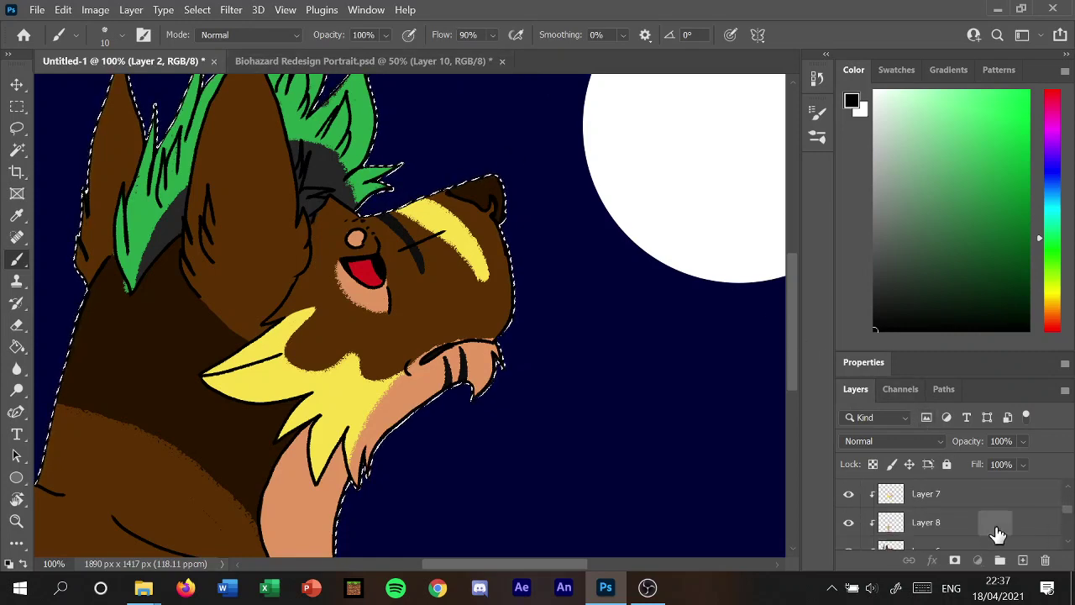
left_click(997, 525)
left_click(23, 217)
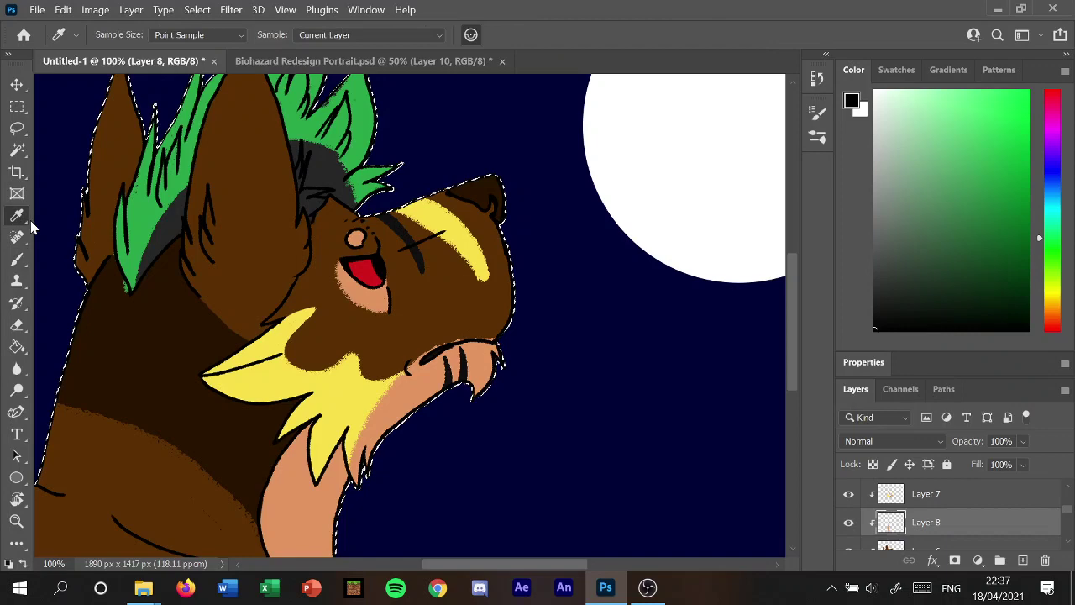
left_click(371, 294)
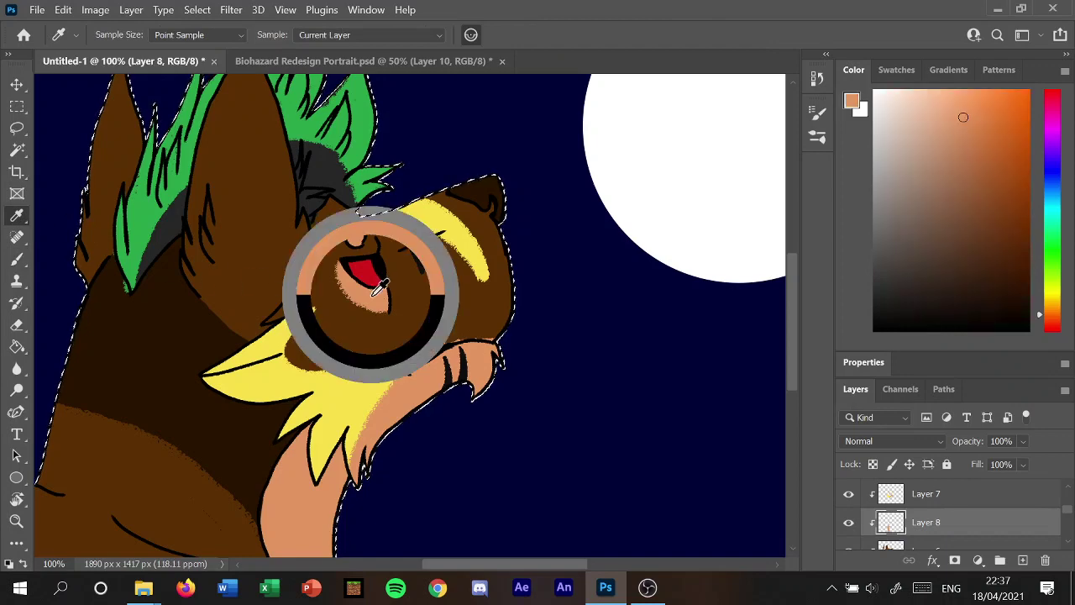
left_click(20, 261)
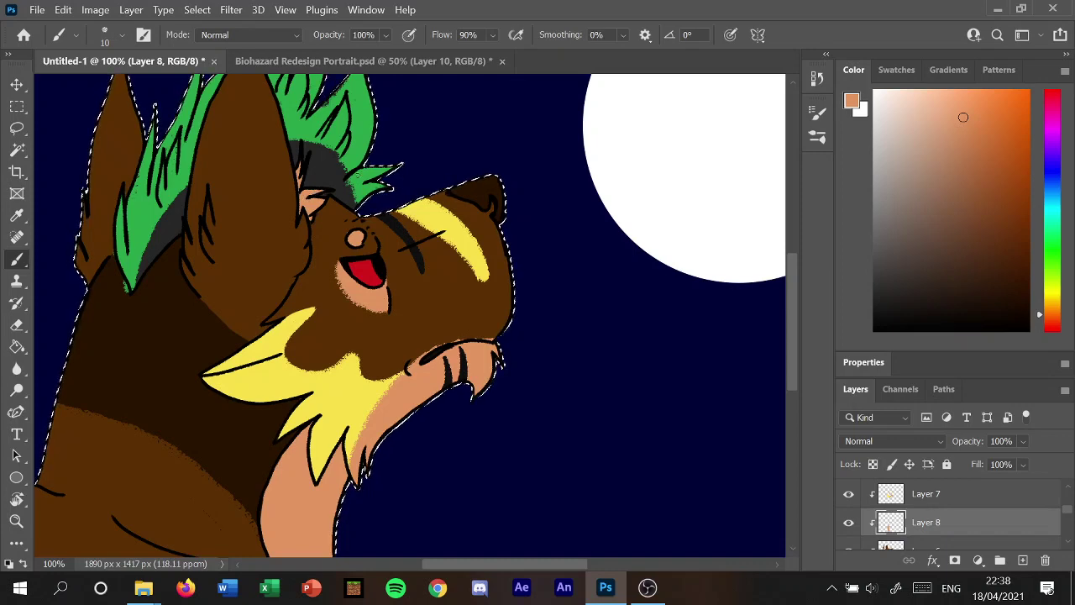
Sample the dark ear-tip colour from the Biohazard portrait and return to brushing Untitled-1.
left_click(432, 61)
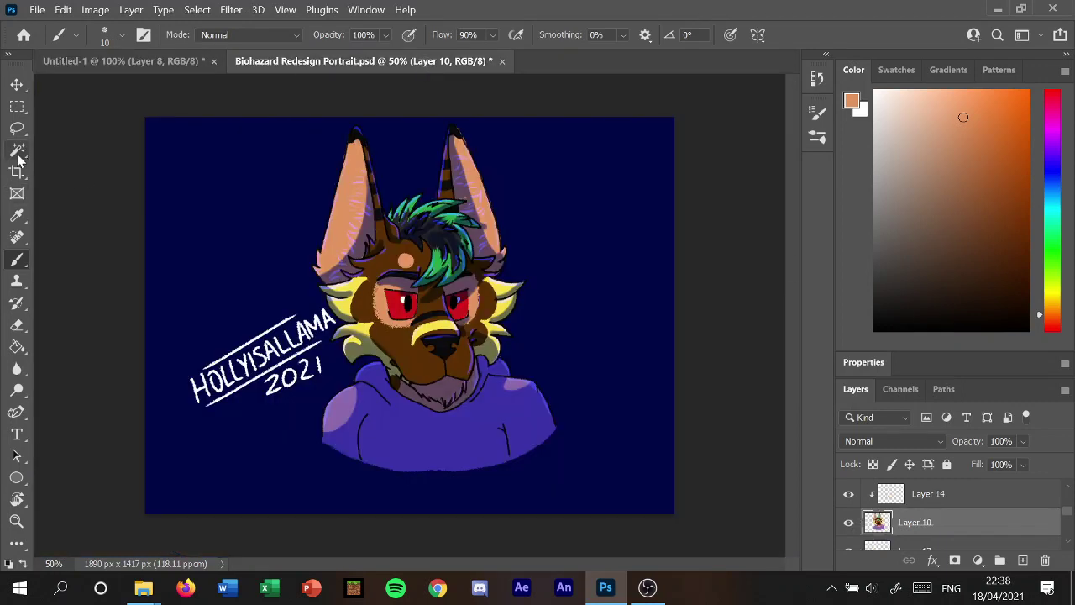
left_click(17, 216)
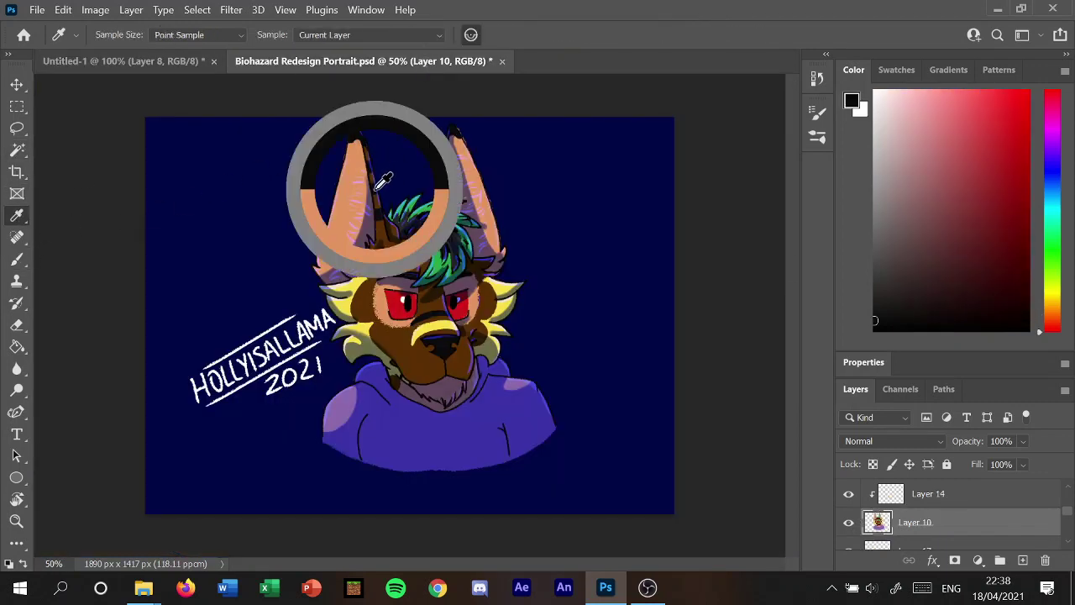
left_click(353, 180)
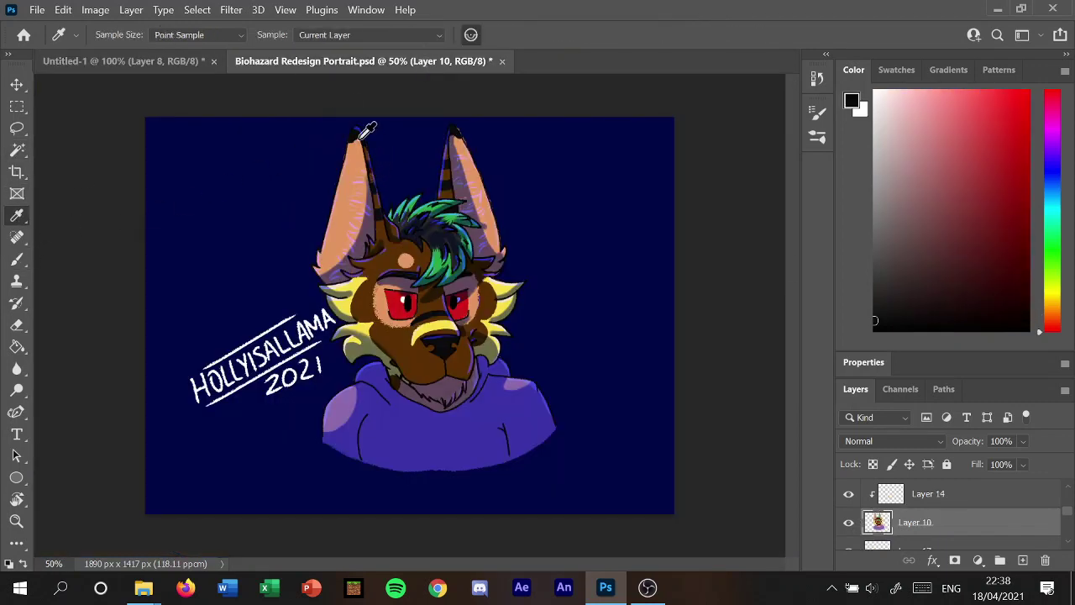
left_click(158, 61)
key("b")
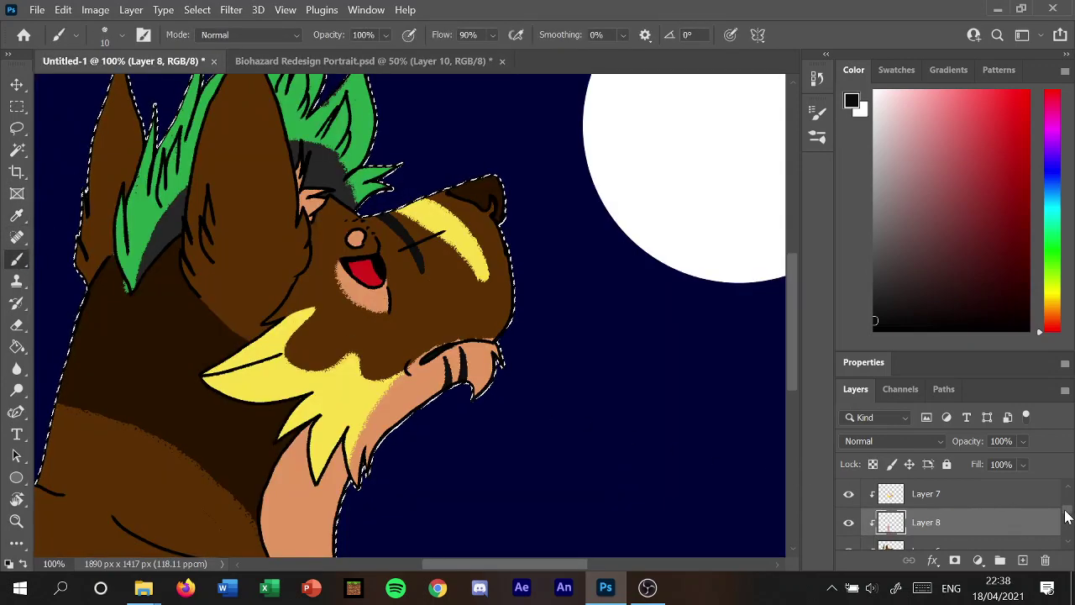
Add Layer 12 above Layer 11 and clip it to the layer below.
left_click(1022, 560)
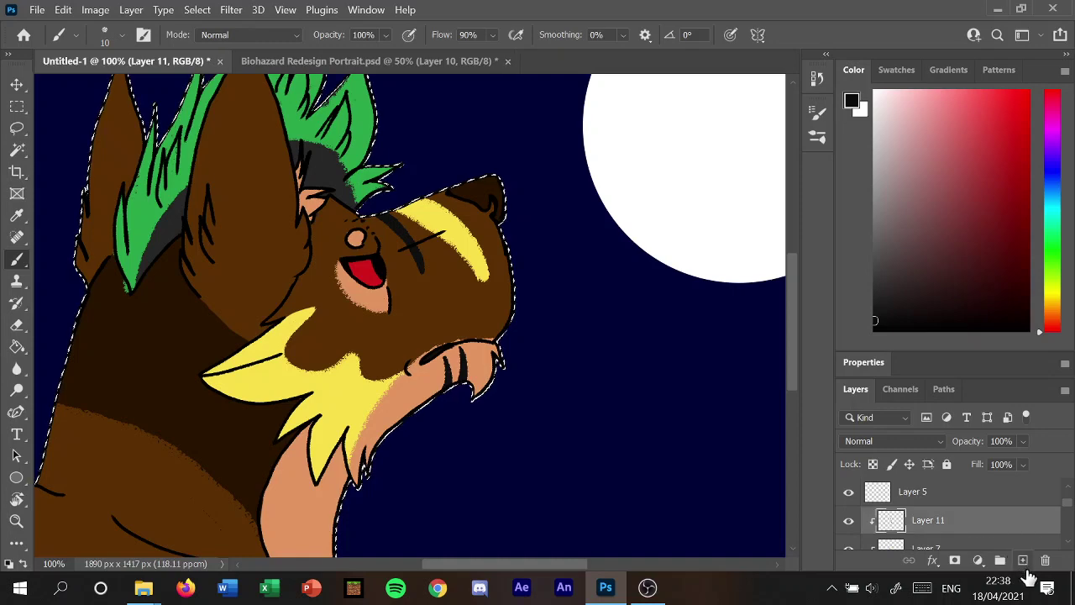
left_click(1023, 560)
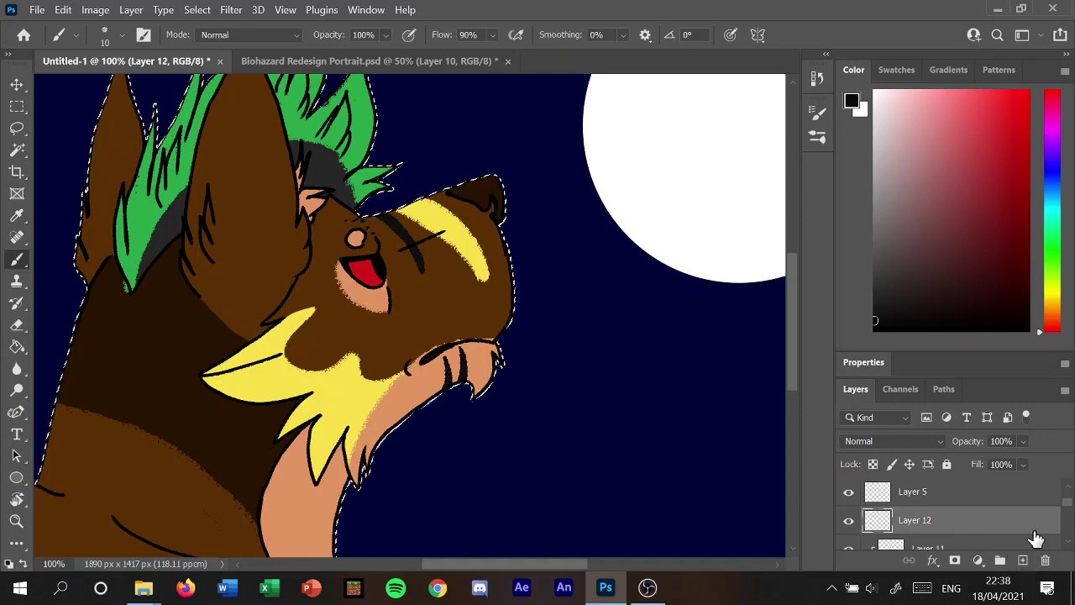
right_click(986, 525)
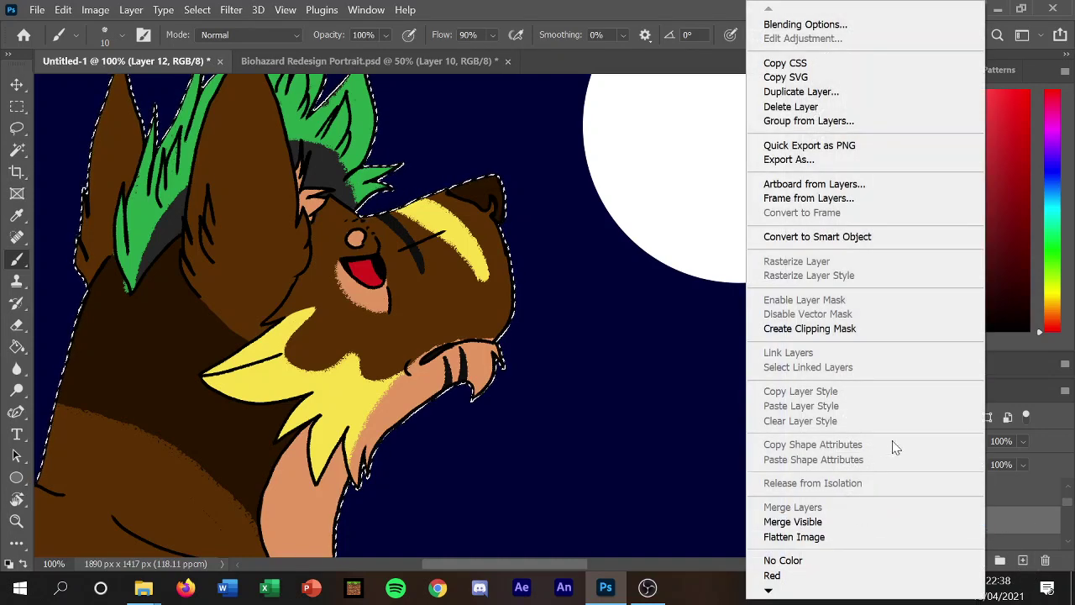
left_click(880, 330)
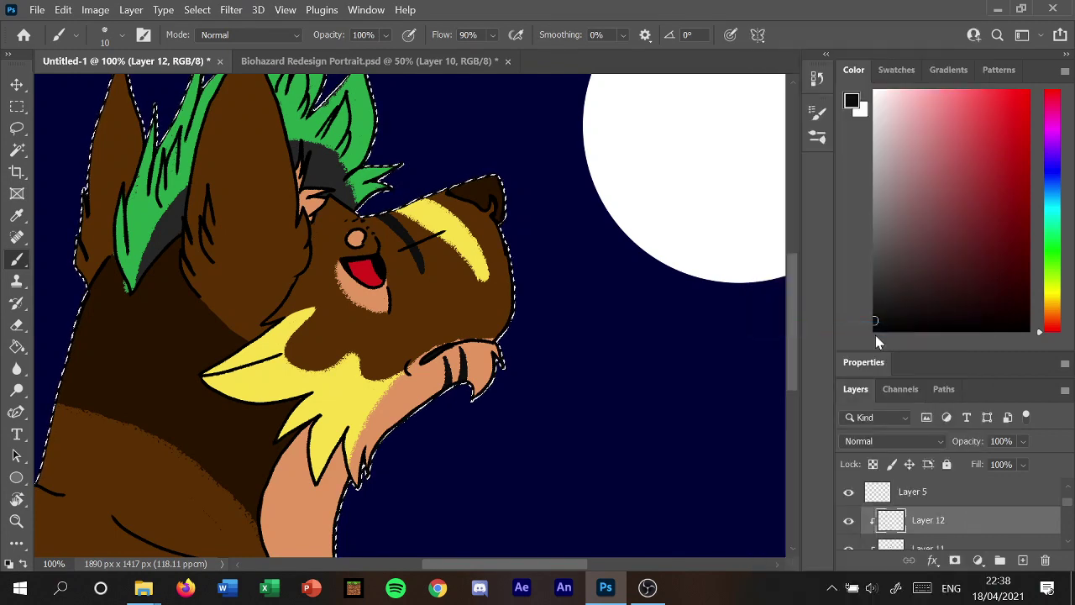
With a 21 px brush, paint black on both ear tips and a band across the left ear.
scroll(653, 226, "up", 2)
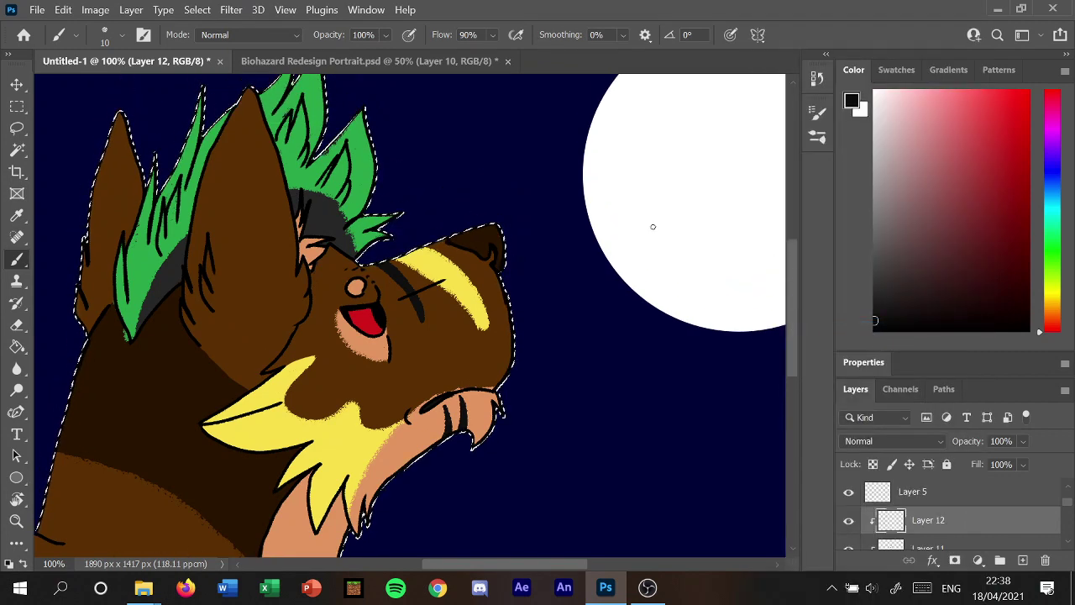
left_click_drag(106, 140, 134, 148)
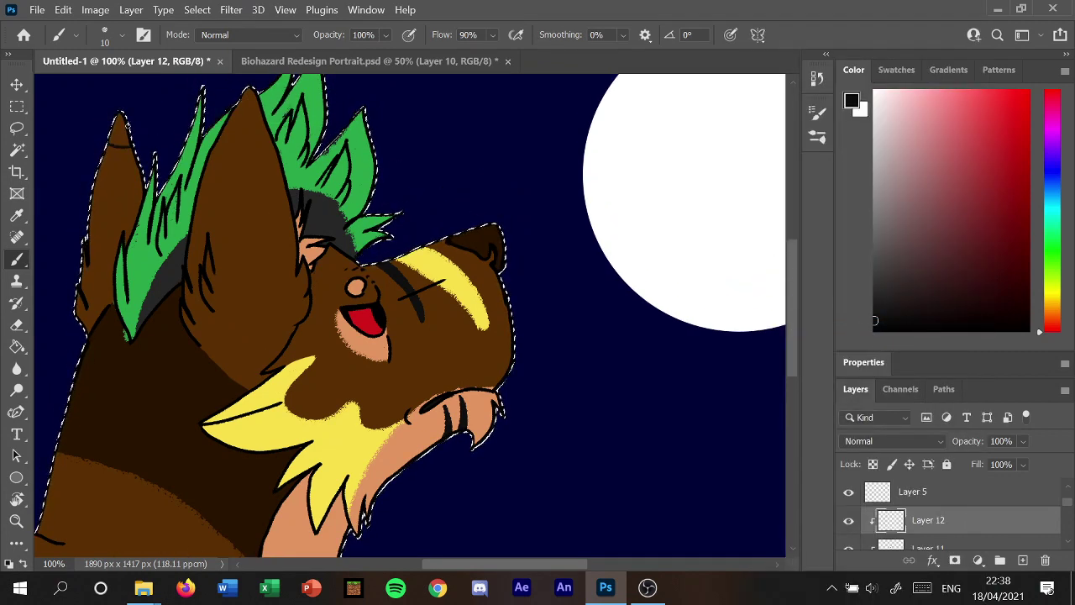
left_click(121, 34)
left_click(107, 83)
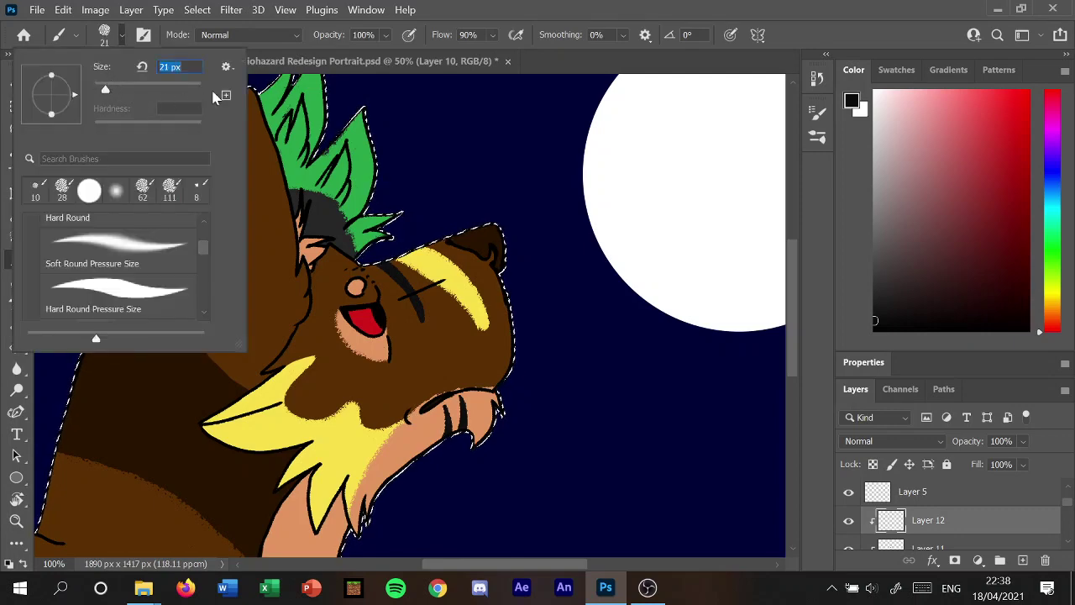
key("Return")
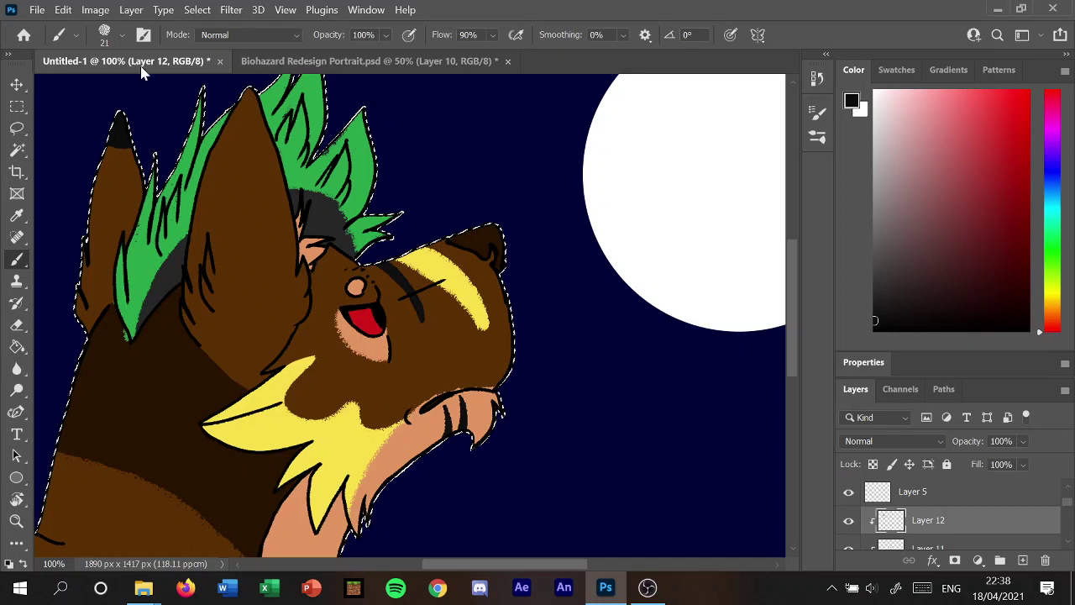
mouse_move(210, 152)
left_mouse_down()
mouse_move(271, 147)
mouse_move(262, 119)
mouse_move(232, 141)
mouse_move(260, 126)
mouse_move(247, 116)
left_mouse_up()
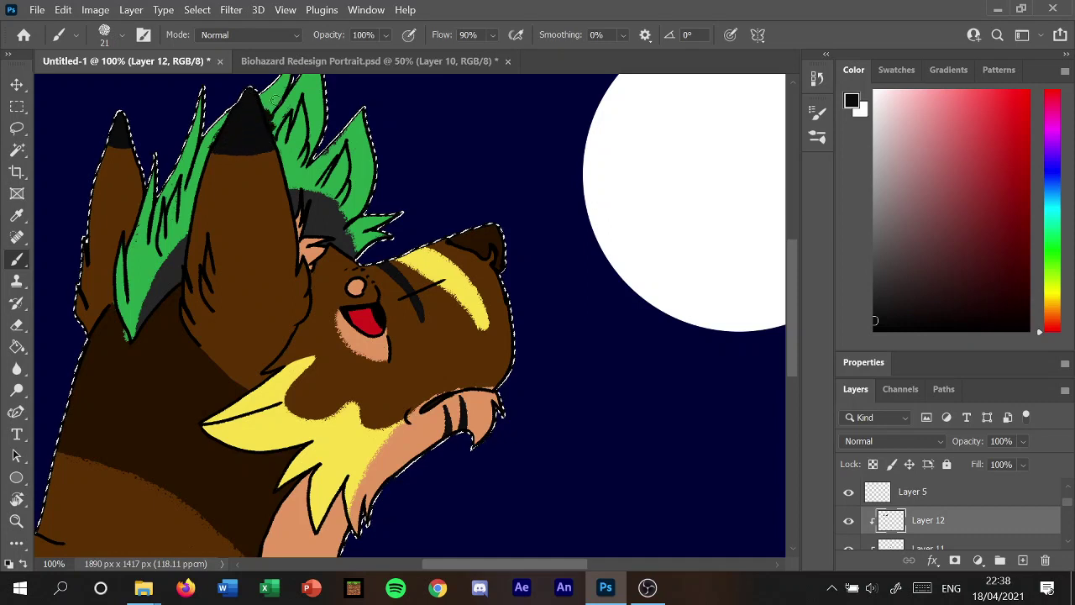
mouse_move(100, 176)
left_mouse_down()
mouse_move(142, 173)
mouse_move(136, 177)
left_mouse_up()
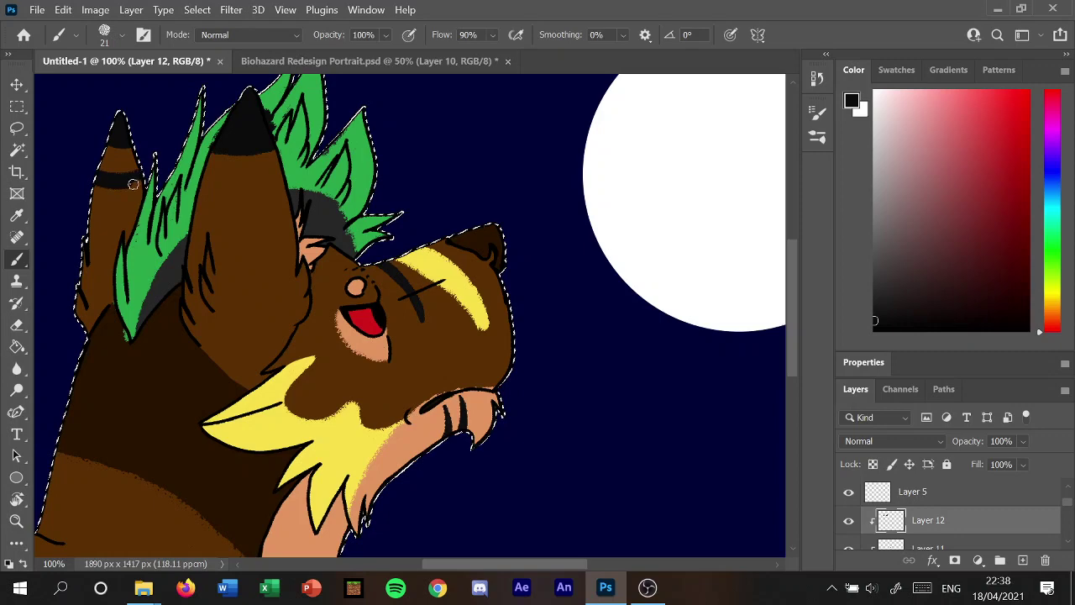
Check the reference, then paint dark stripes across the left and middle ears.
left_click(311, 60)
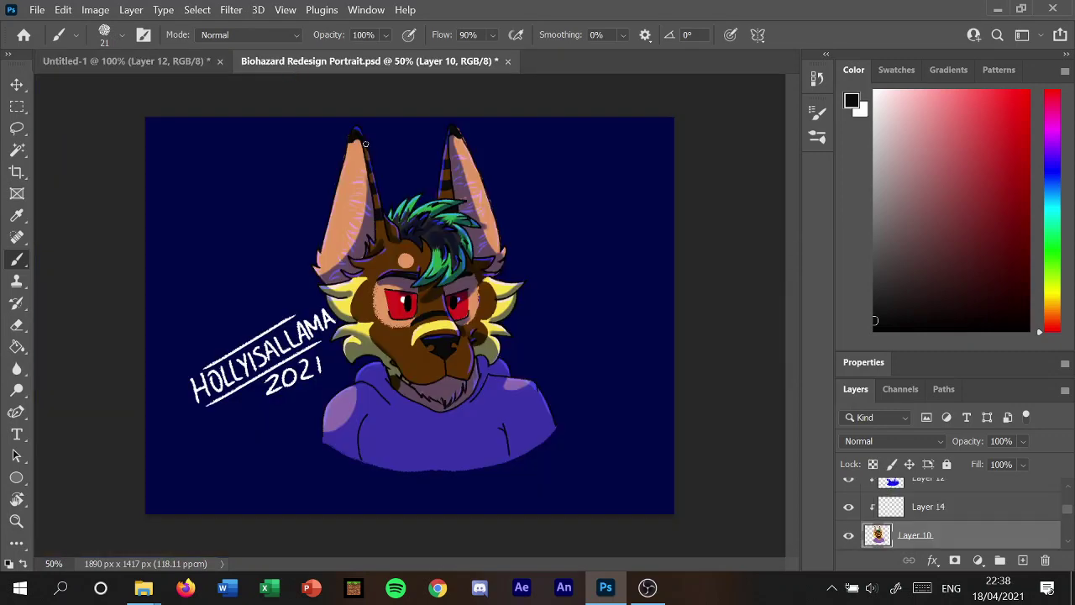
left_click(127, 61)
mouse_move(102, 215)
left_mouse_down()
mouse_move(138, 215)
mouse_move(121, 227)
left_mouse_up()
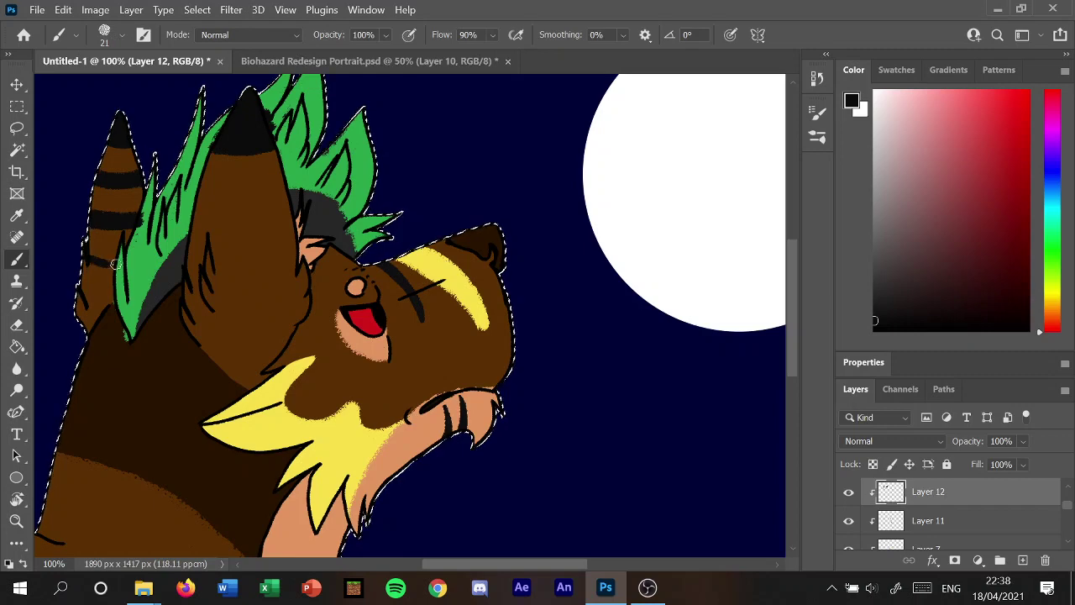
left_click_drag(88, 259, 121, 262)
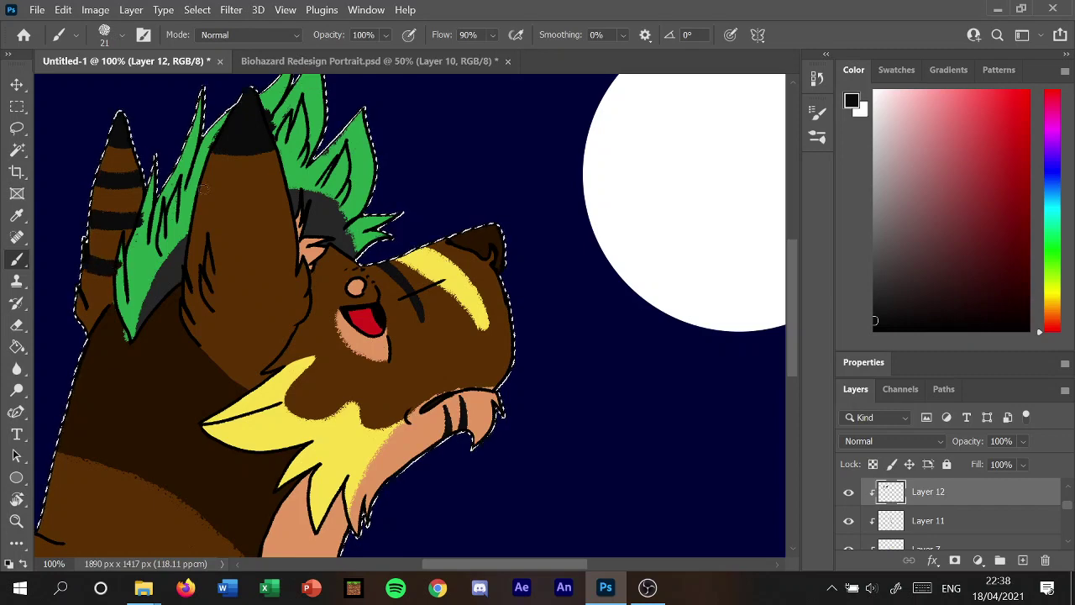
left_click_drag(205, 181, 285, 178)
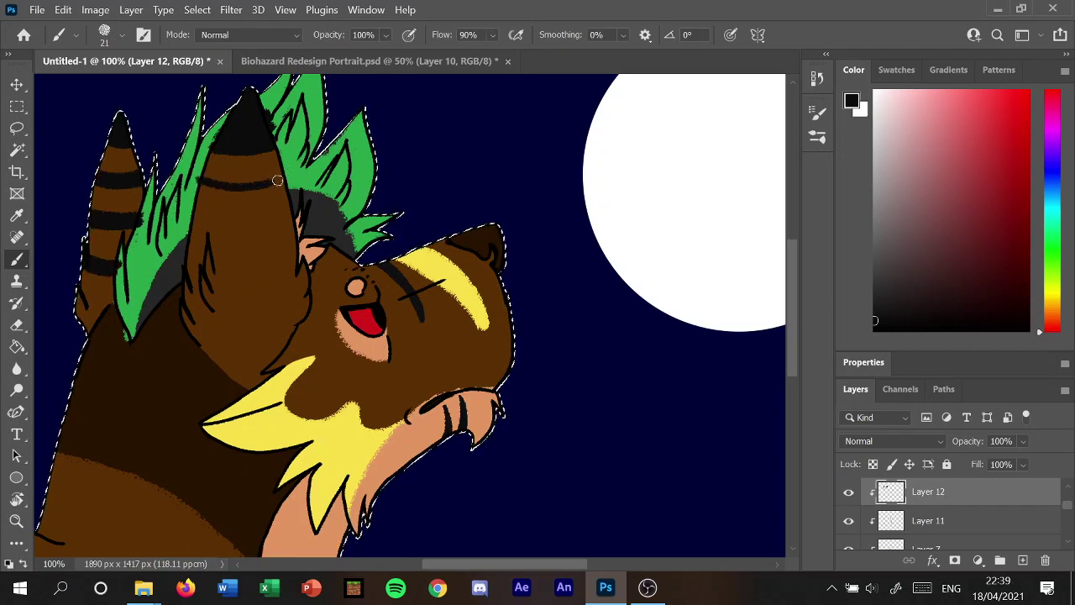
left_click_drag(200, 189, 281, 186)
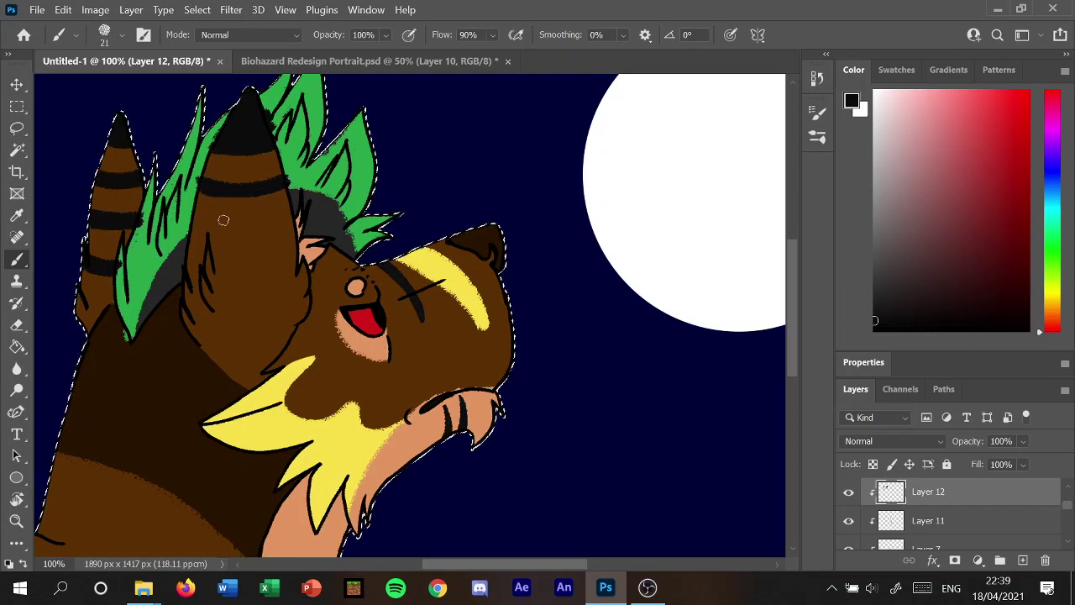
Paint two dark stripes across the front ear and erase the overspill.
left_click_drag(188, 219, 294, 220)
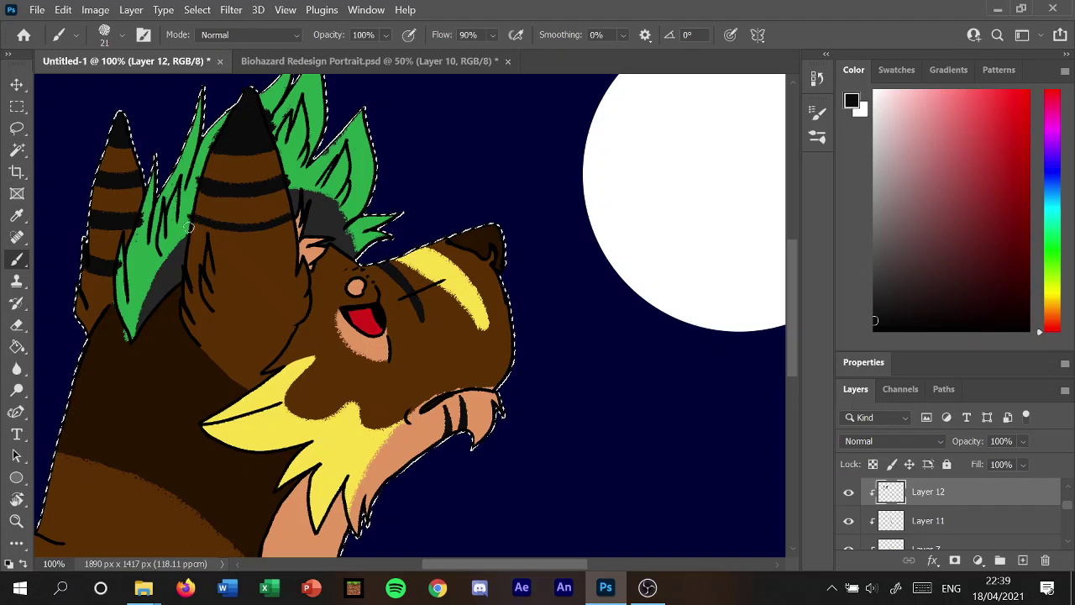
left_click_drag(188, 230, 291, 226)
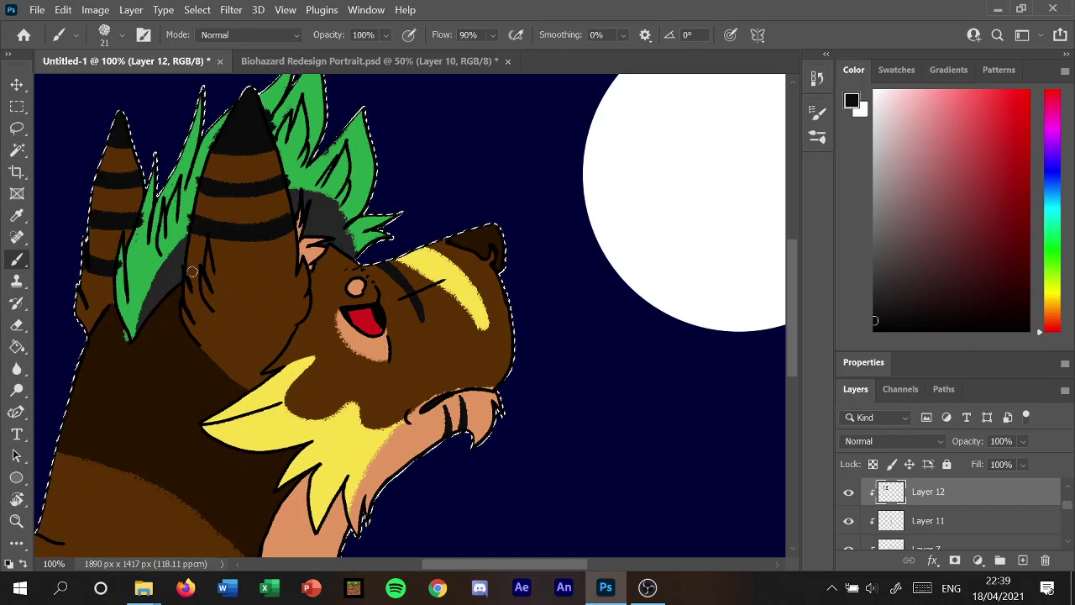
mouse_move(188, 270)
left_mouse_down()
mouse_move(293, 269)
mouse_move(196, 284)
left_mouse_up()
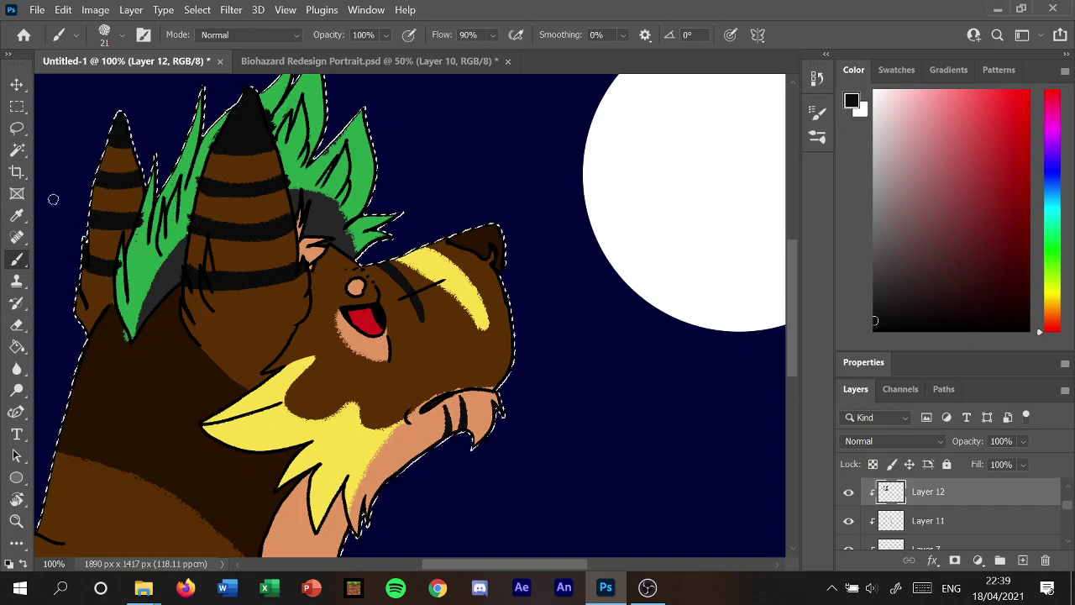
key("e")
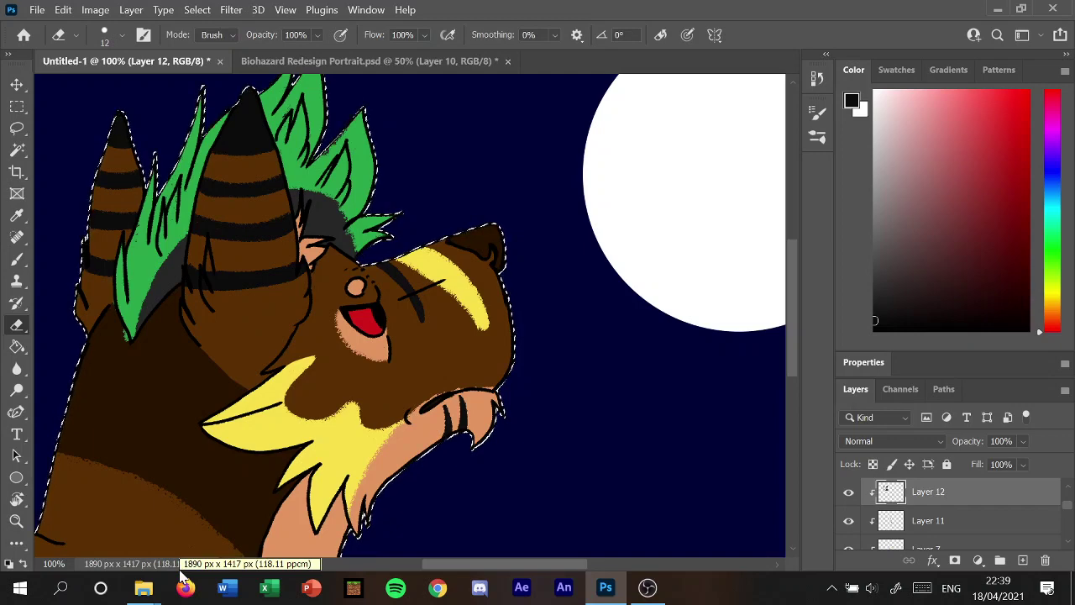
left_click(24, 262)
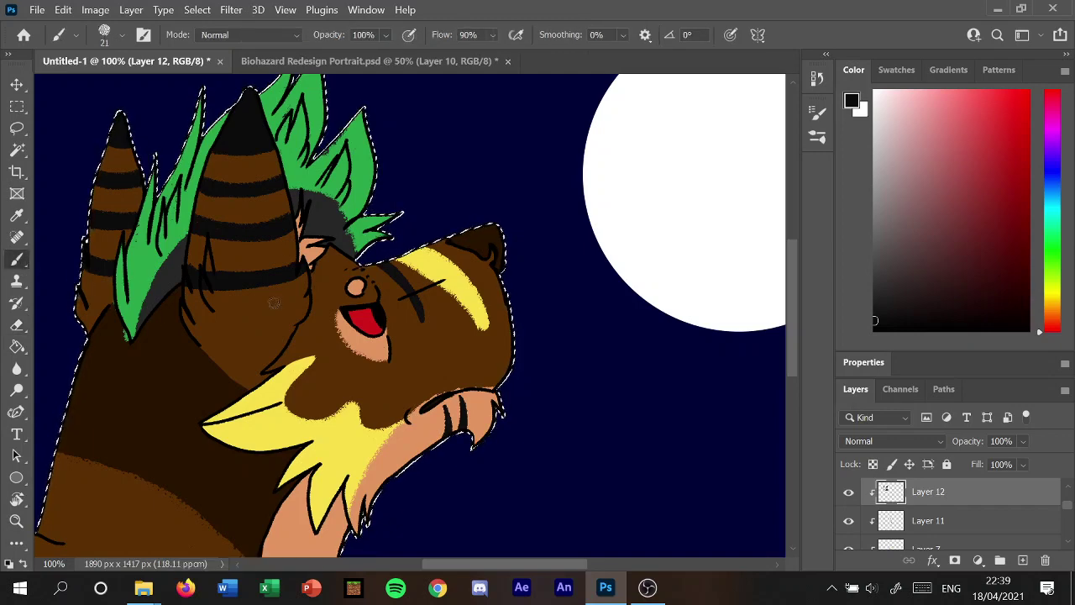
After checking the reference portrait, undo a stray looping stroke on the fur.
left_click_drag(799, 305, 819, 387)
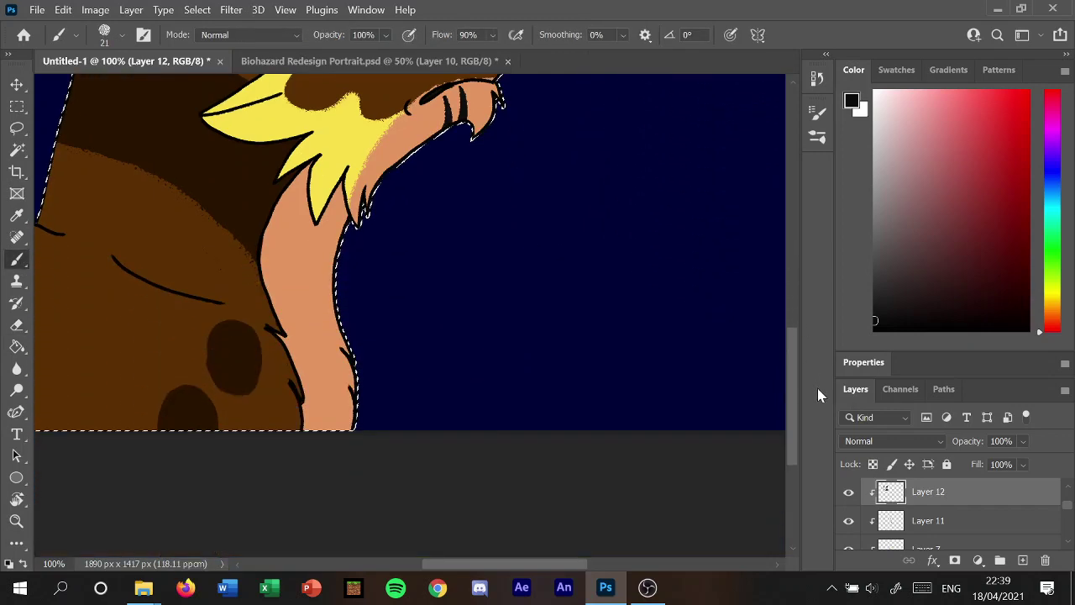
left_click(388, 63)
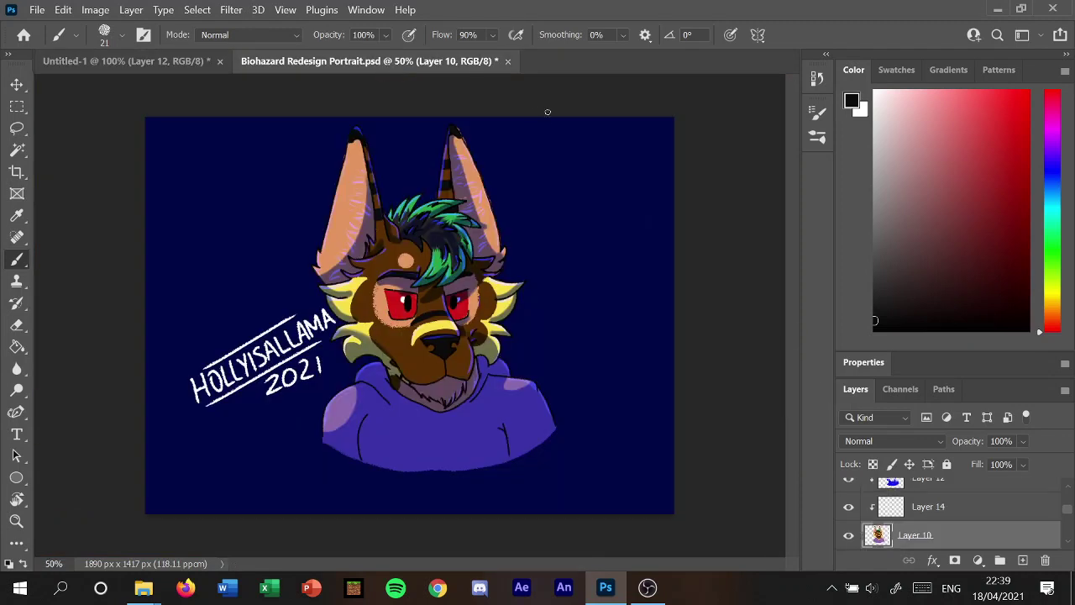
left_click(179, 63)
mouse_move(96, 214)
left_mouse_down()
mouse_move(184, 264)
mouse_move(211, 345)
mouse_move(168, 300)
mouse_move(85, 265)
left_mouse_up()
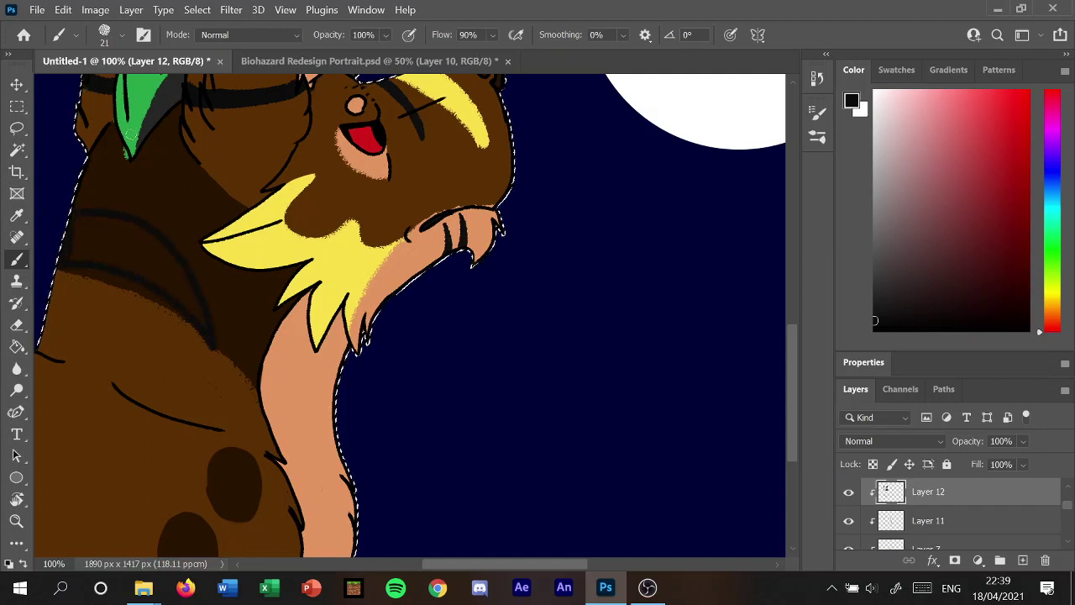
left_click(64, 10)
left_click(63, 10)
left_click(84, 26)
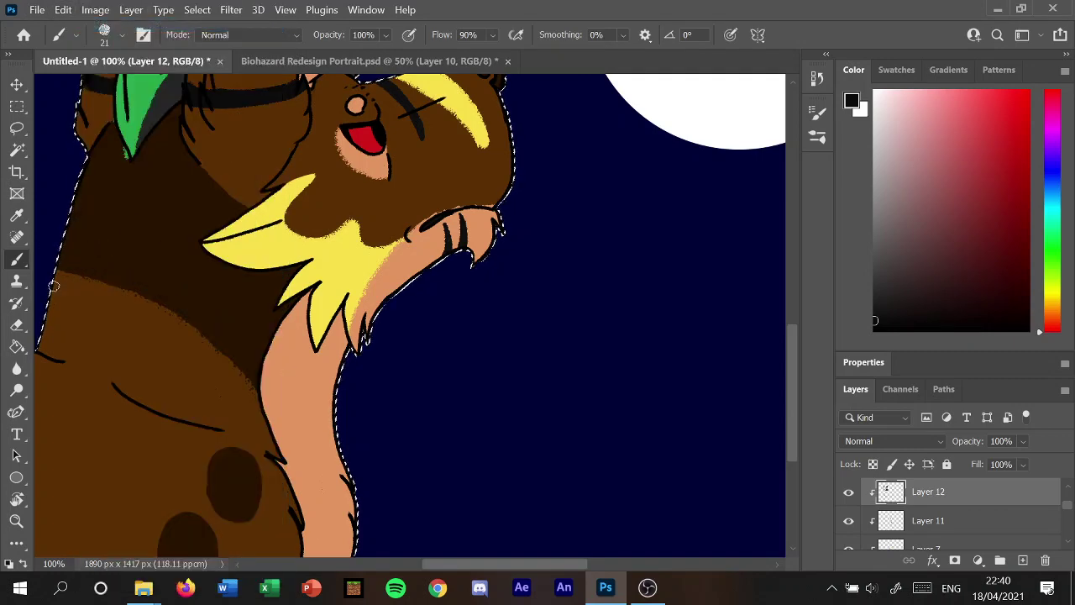
Paint several curved black stripes across the neck fur.
left_click_drag(53, 286, 210, 363)
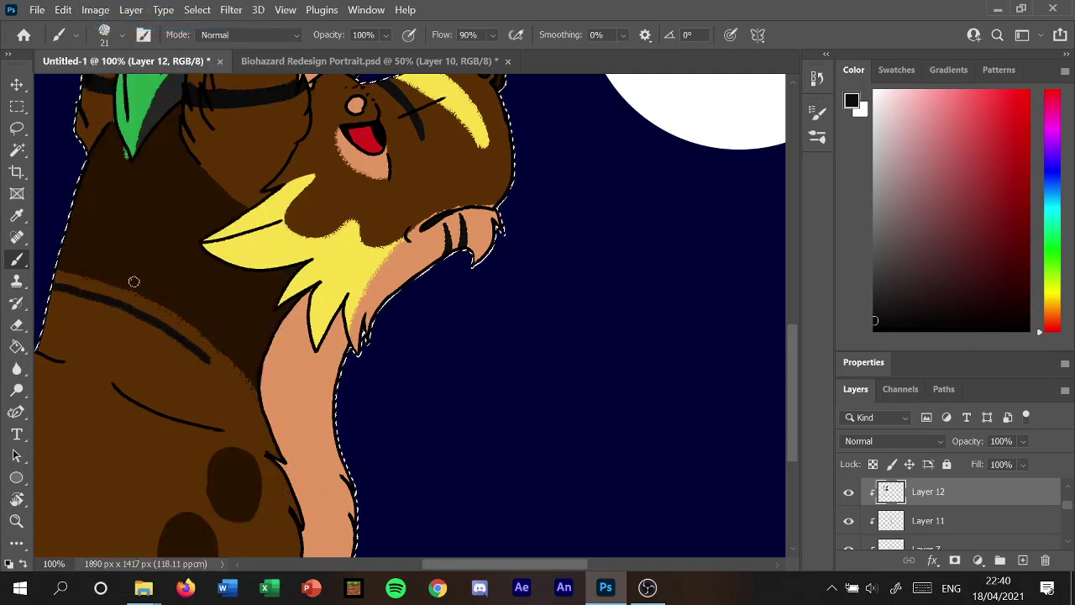
left_click_drag(56, 256, 161, 291)
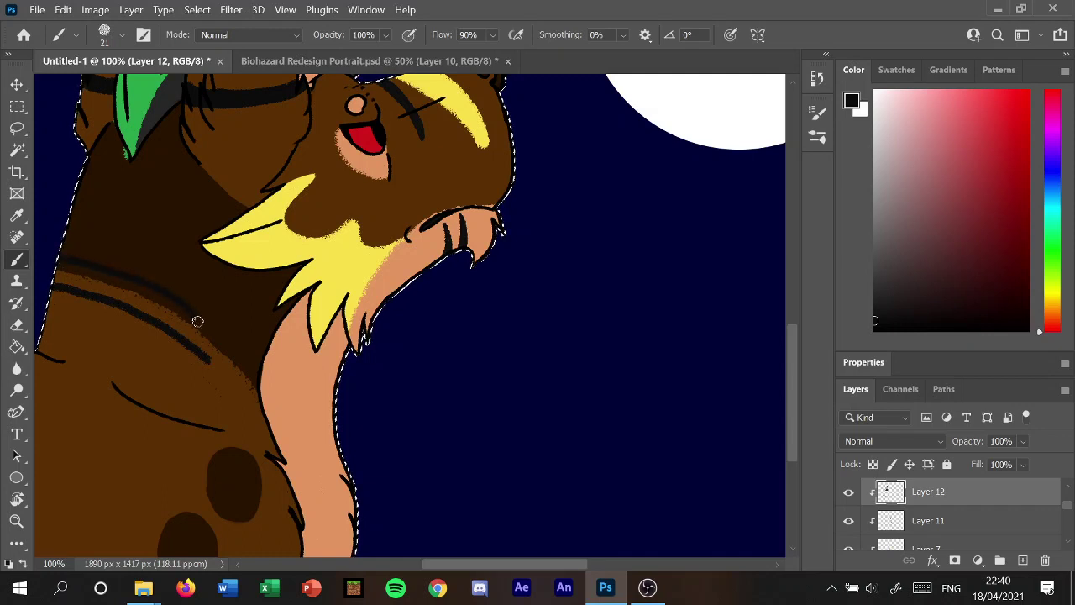
left_click_drag(197, 321, 211, 357)
mouse_move(94, 282)
left_mouse_down()
mouse_move(54, 279)
mouse_move(49, 266)
left_mouse_up()
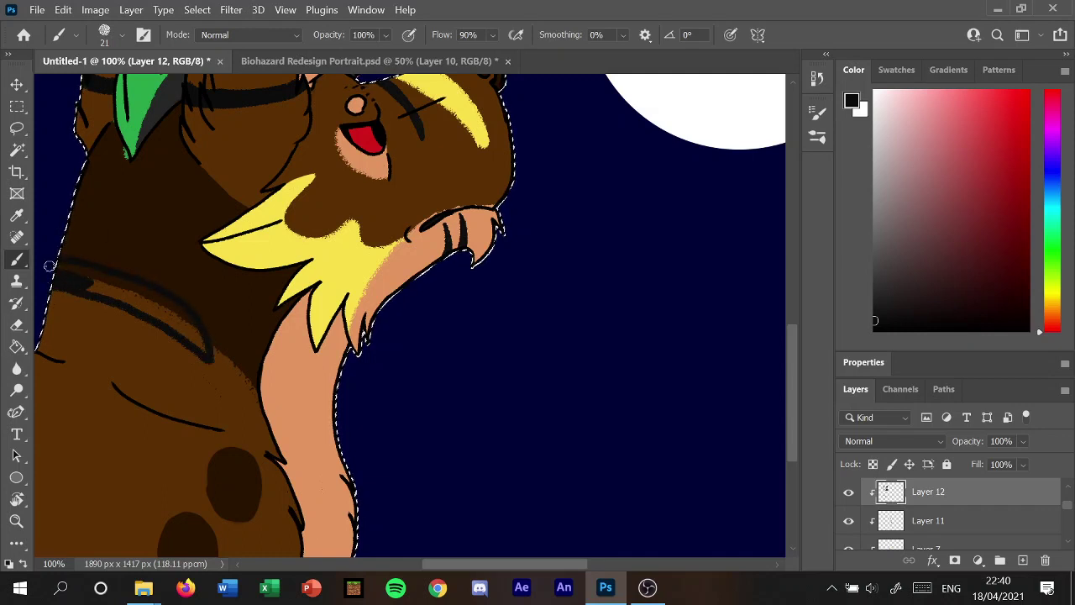
mouse_move(141, 286)
left_mouse_down()
mouse_move(84, 286)
mouse_move(161, 304)
mouse_move(205, 353)
mouse_move(175, 328)
left_mouse_up()
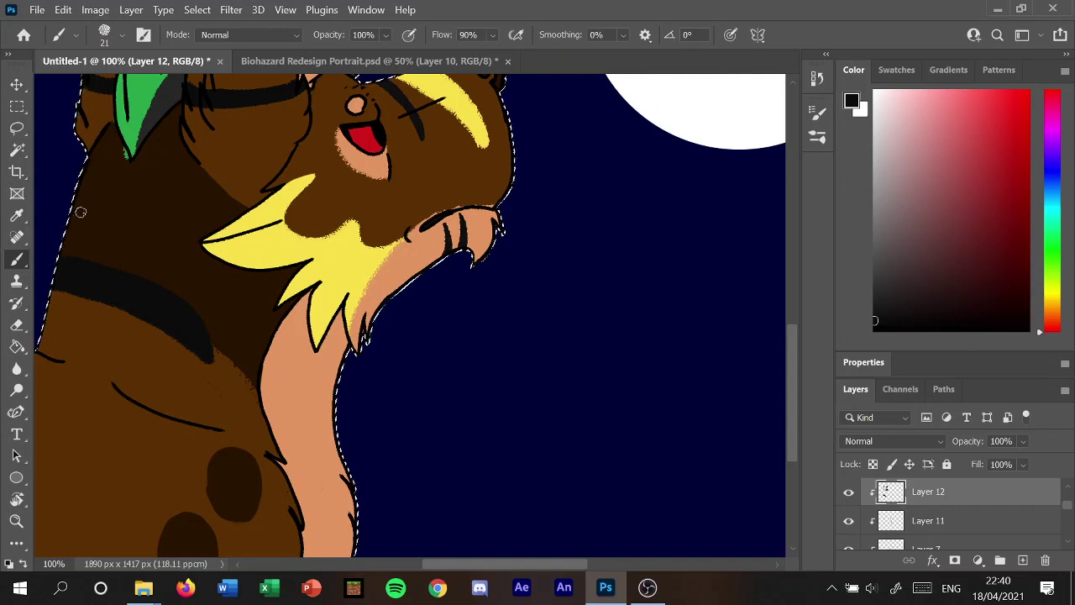
mouse_move(81, 212)
left_mouse_down()
mouse_move(149, 228)
mouse_move(190, 257)
mouse_move(156, 223)
mouse_move(86, 193)
left_mouse_up()
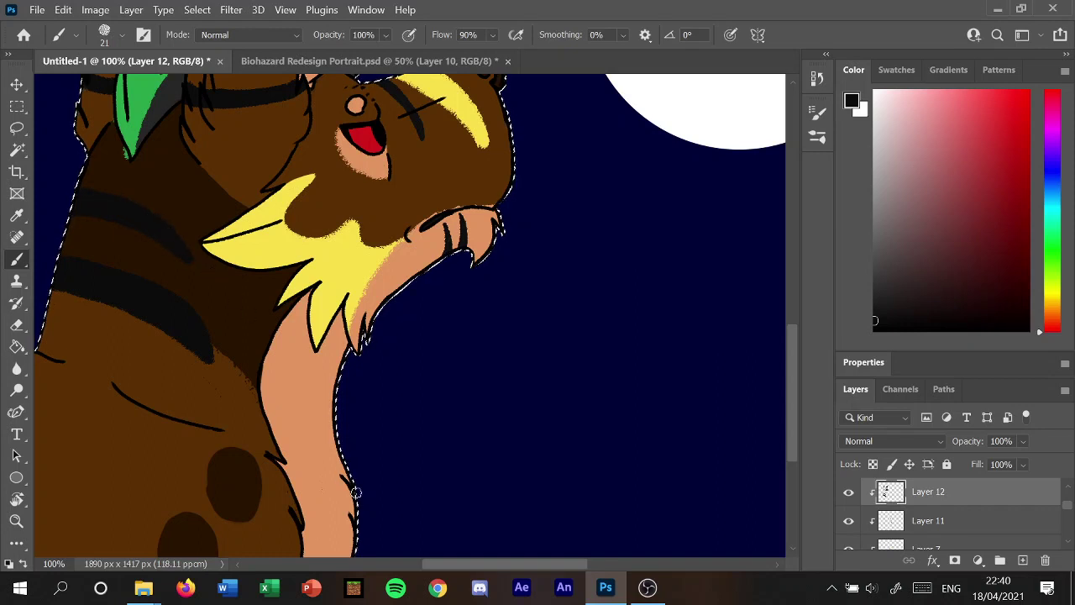
Paint parallel black stripes down the shoulder.
left_click_drag(446, 569, 397, 575)
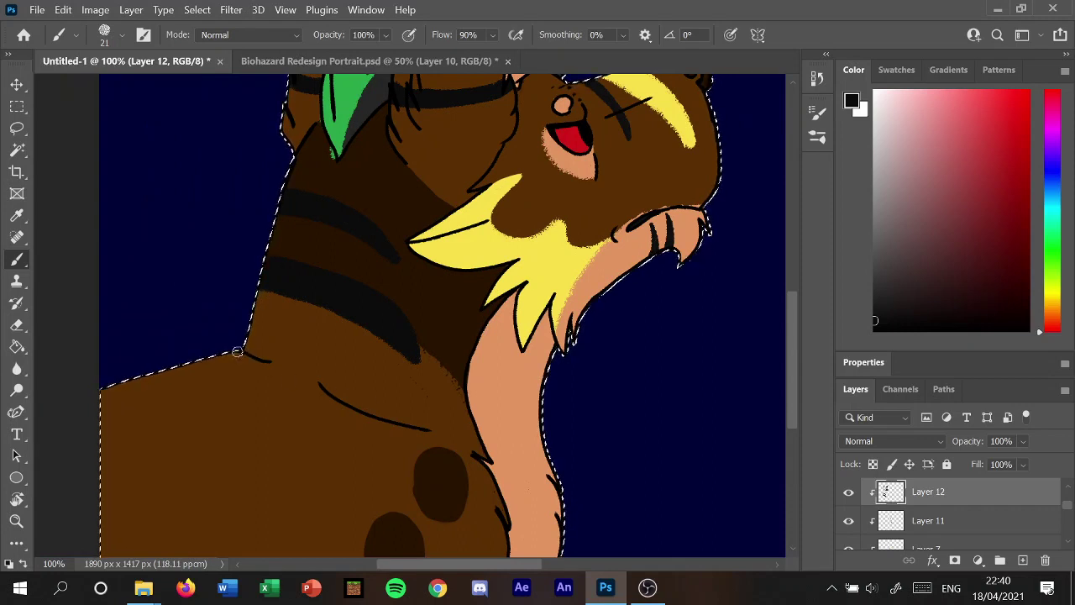
mouse_move(243, 351)
left_mouse_down()
mouse_move(280, 394)
mouse_move(292, 446)
left_mouse_up()
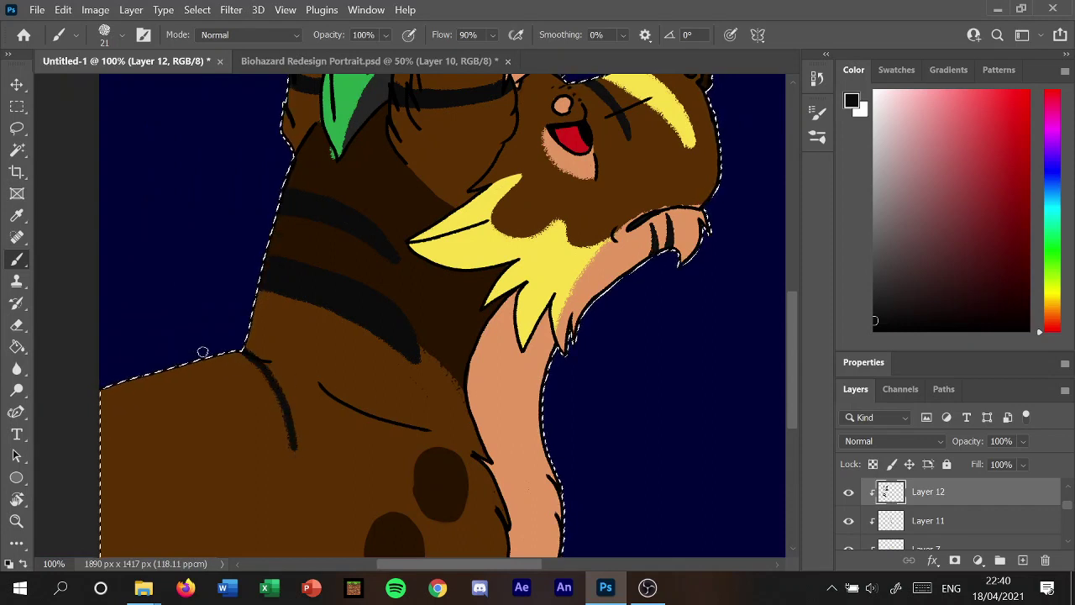
mouse_move(208, 354)
left_mouse_down()
mouse_move(255, 372)
mouse_move(287, 431)
left_mouse_up()
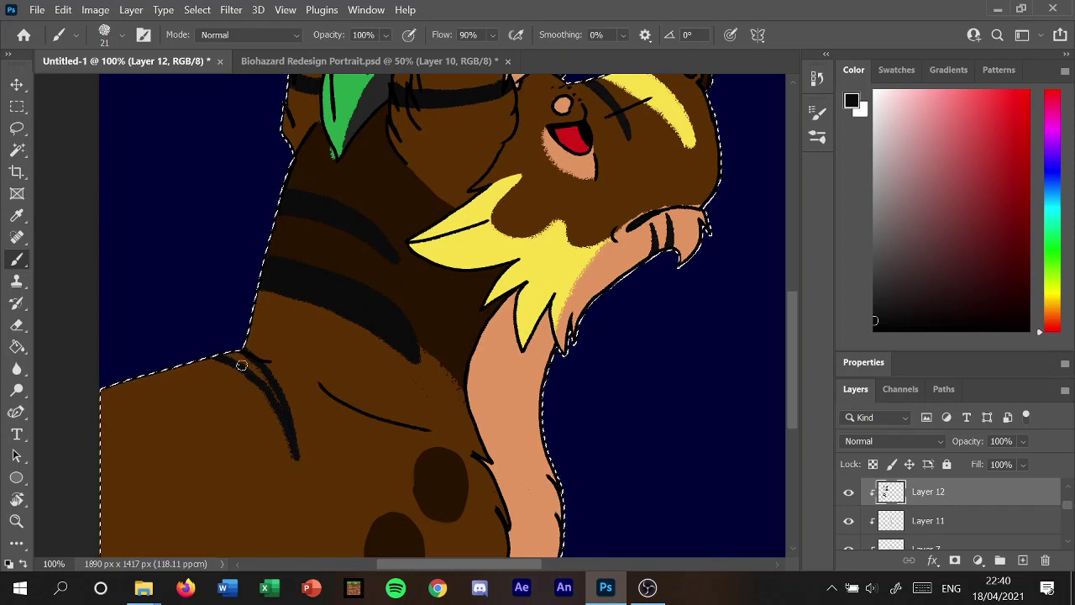
left_click_drag(228, 354, 258, 371)
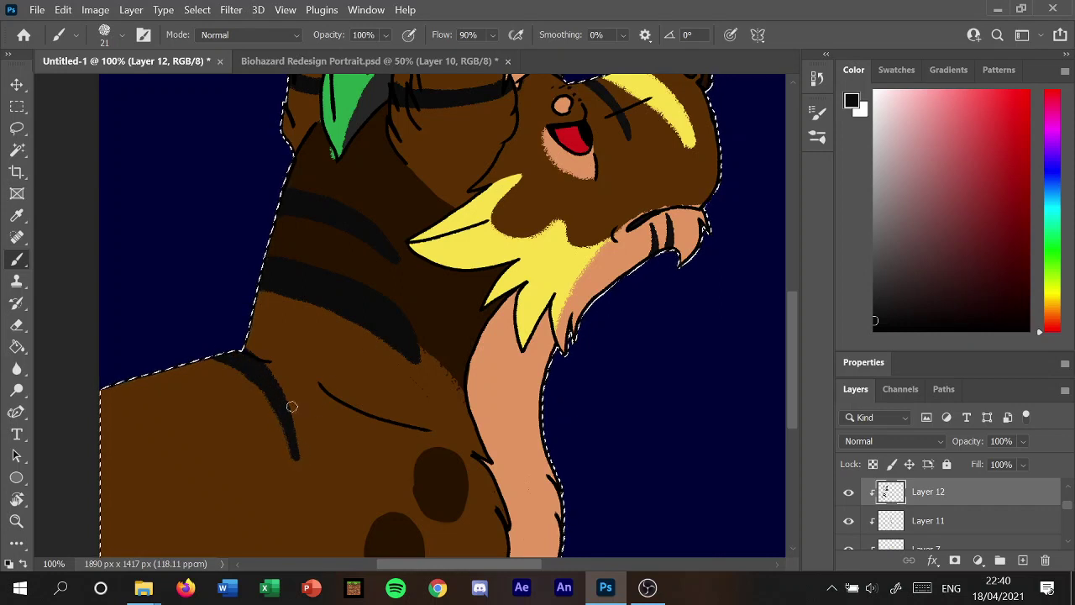
mouse_move(162, 370)
left_mouse_down()
mouse_move(206, 441)
mouse_move(211, 497)
left_mouse_up()
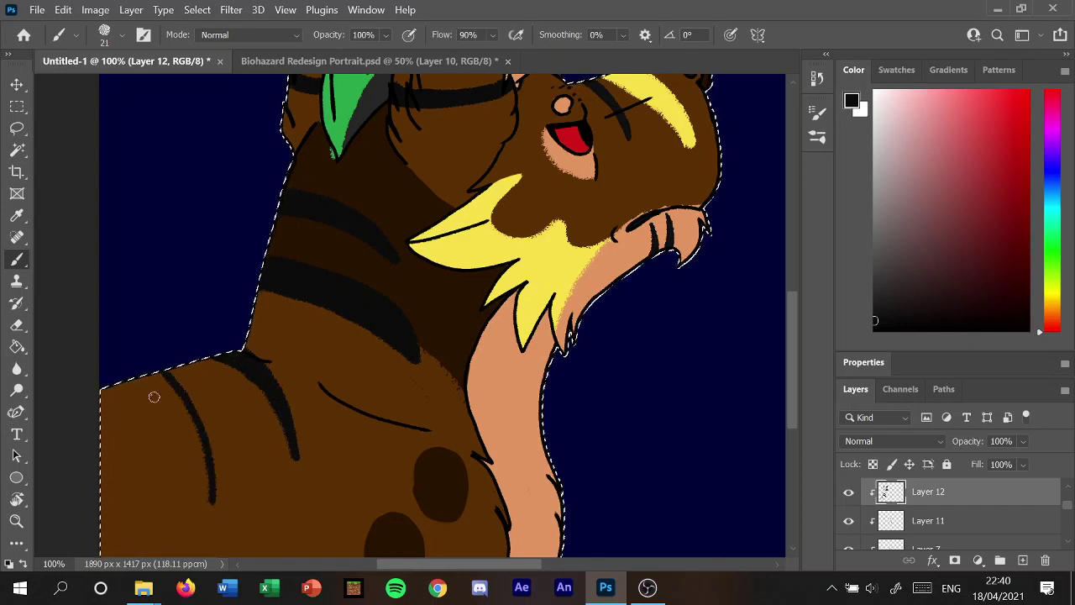
mouse_move(132, 377)
left_mouse_down()
mouse_move(211, 500)
mouse_move(204, 451)
mouse_move(146, 379)
left_mouse_up()
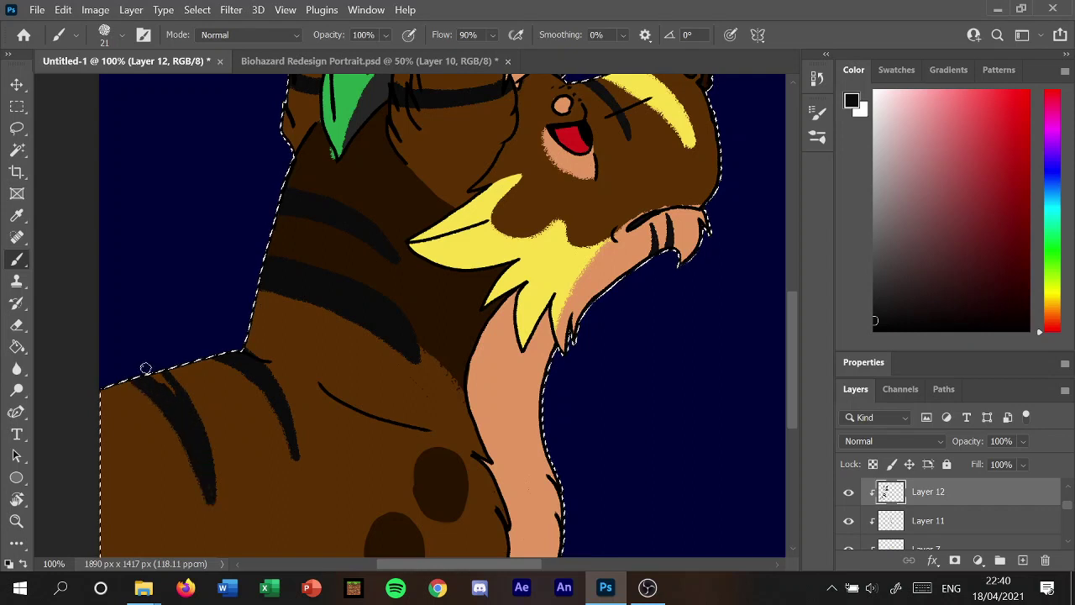
left_click_drag(793, 315, 798, 351)
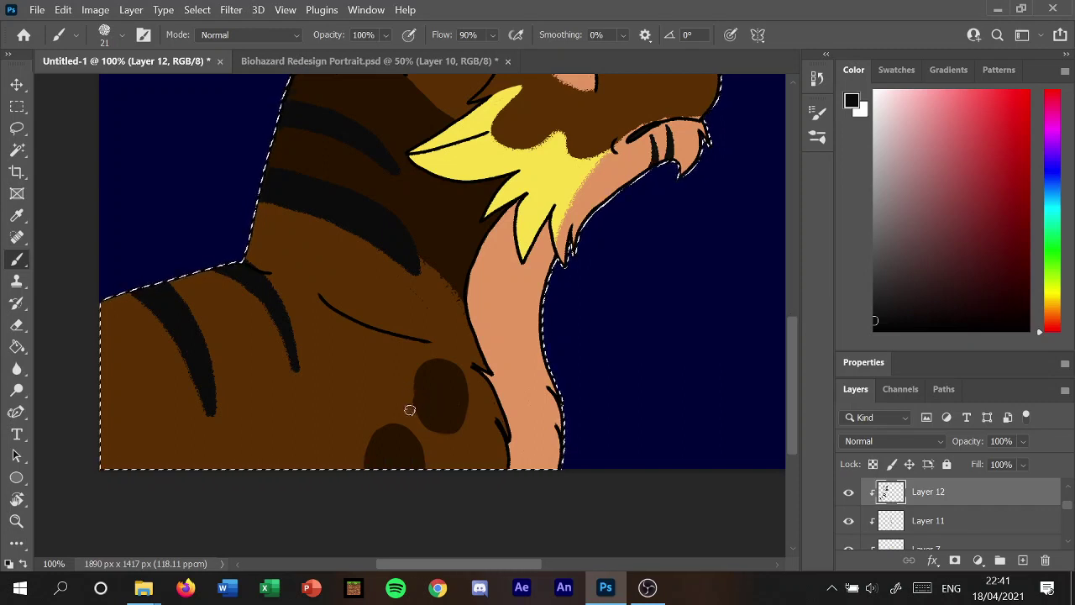
Draw a dark biohazard symbol over the chest spot and a curved stripe along the left fur edge.
mouse_move(425, 393)
left_mouse_down()
mouse_move(440, 430)
mouse_move(410, 438)
mouse_move(437, 402)
left_mouse_up()
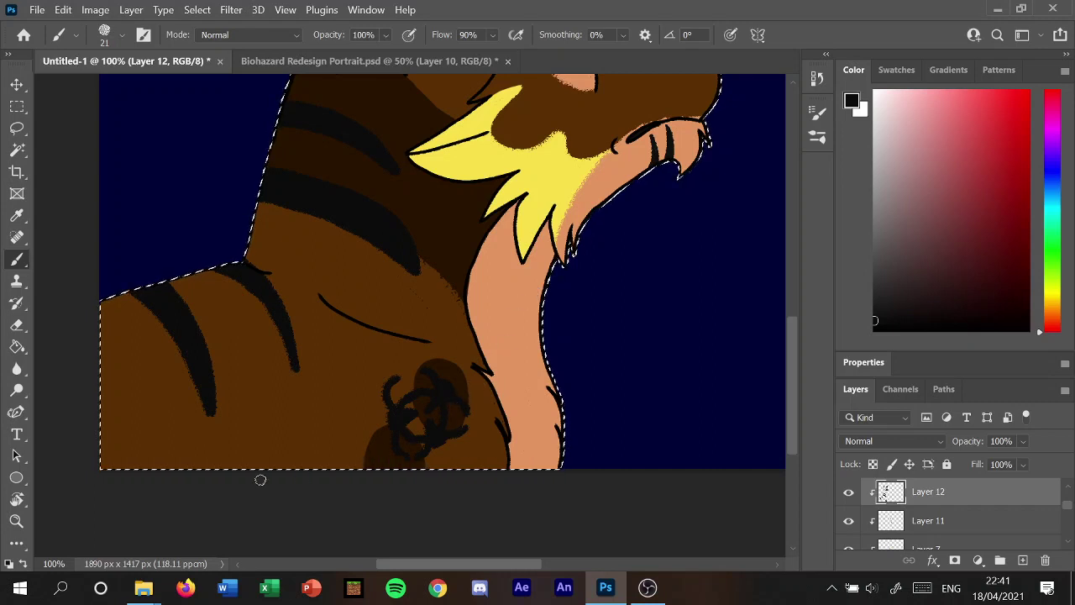
left_click_drag(98, 332, 120, 441)
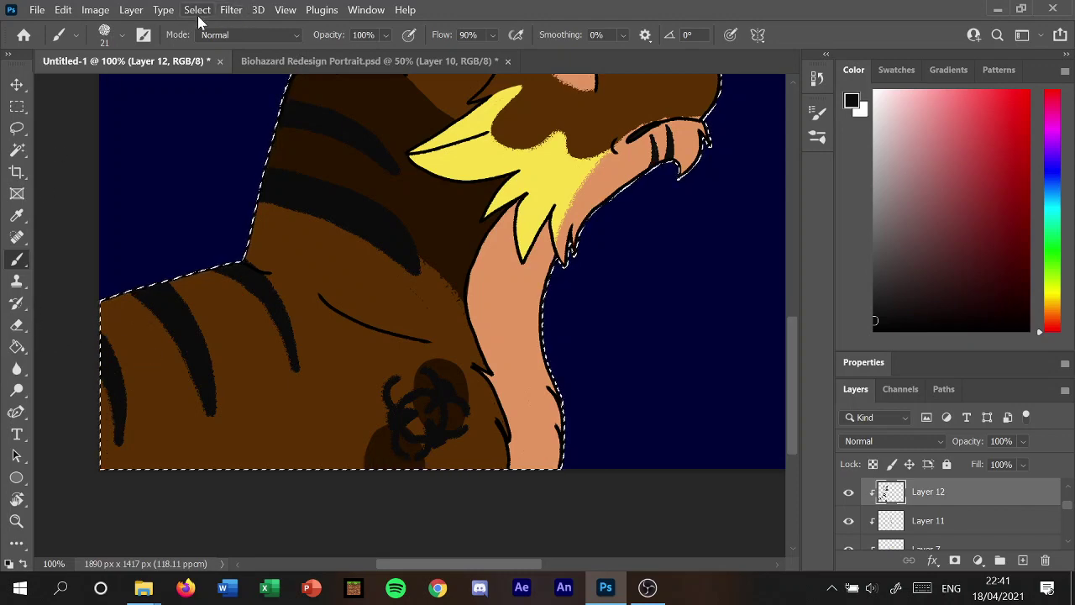
Zoom to 200% on the neck and erase the biohazard mark's upper-left strokes.
left_click(286, 9)
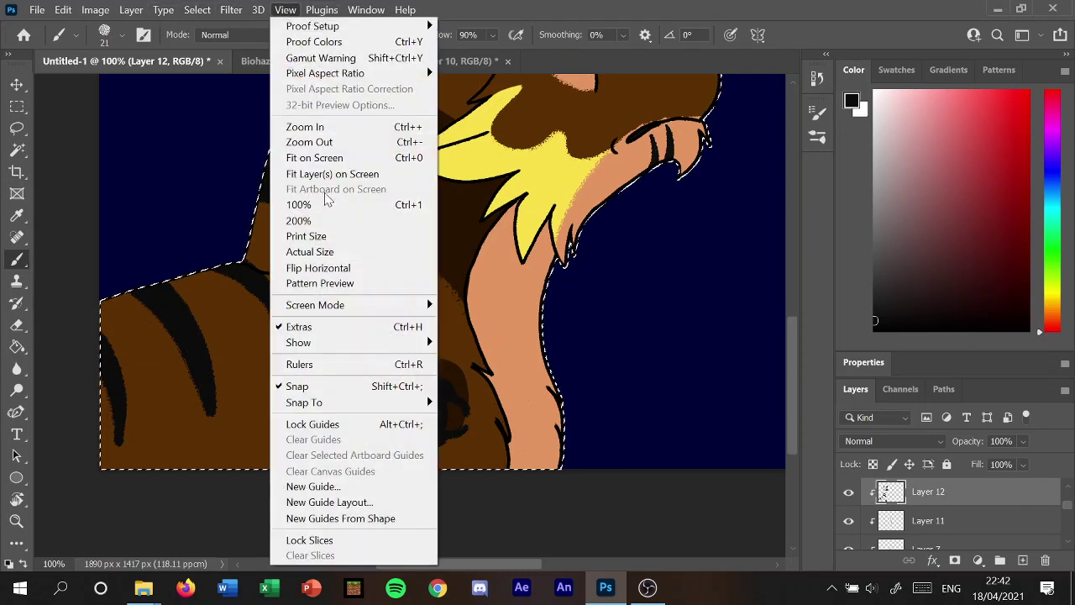
left_click(336, 204)
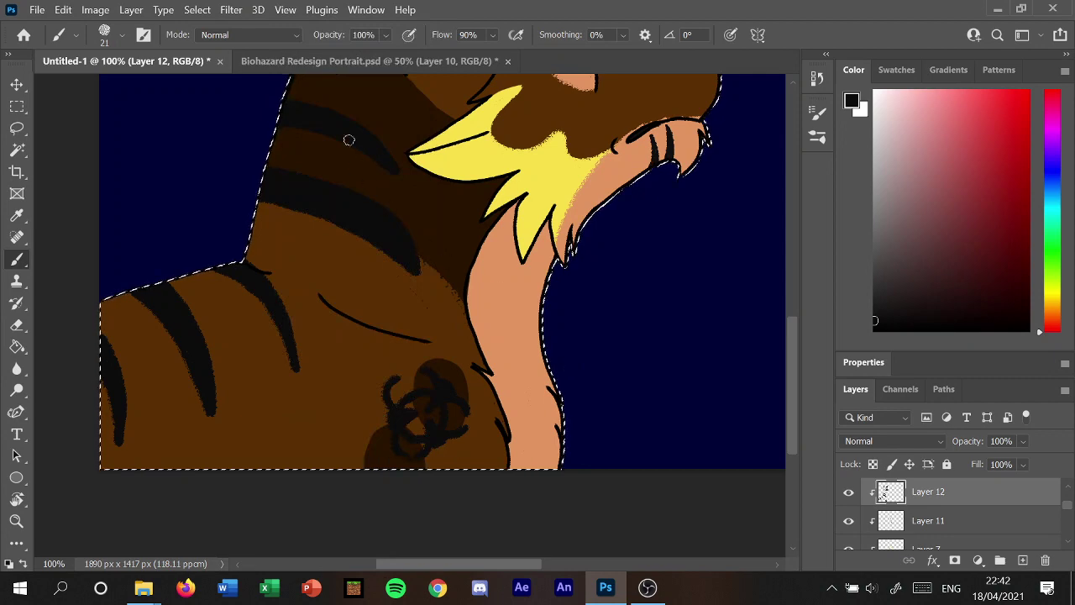
left_click(285, 9)
left_click(311, 204)
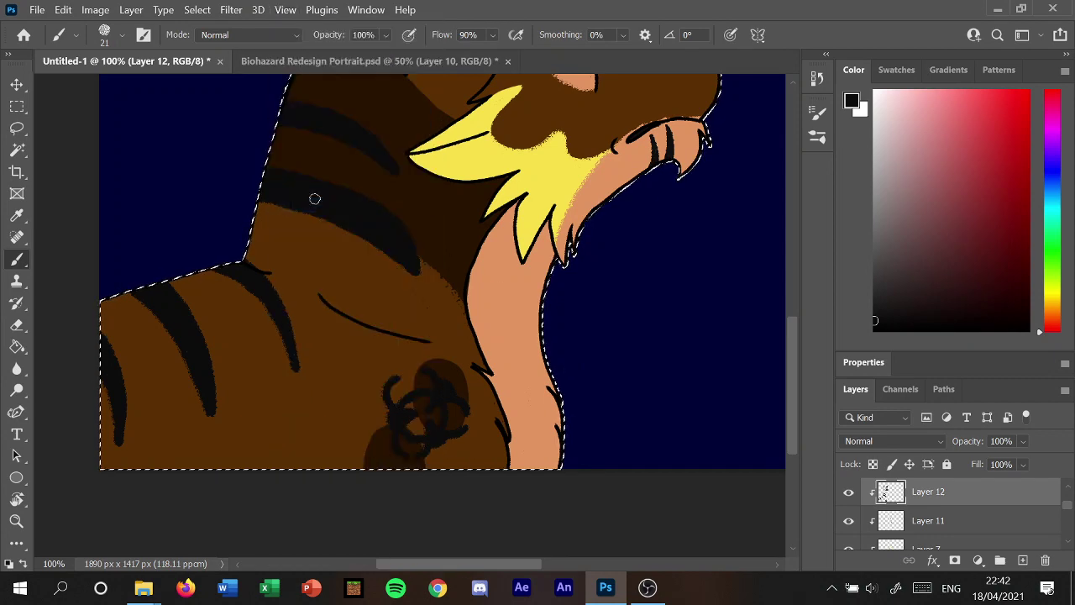
left_click(285, 9)
left_click(309, 130)
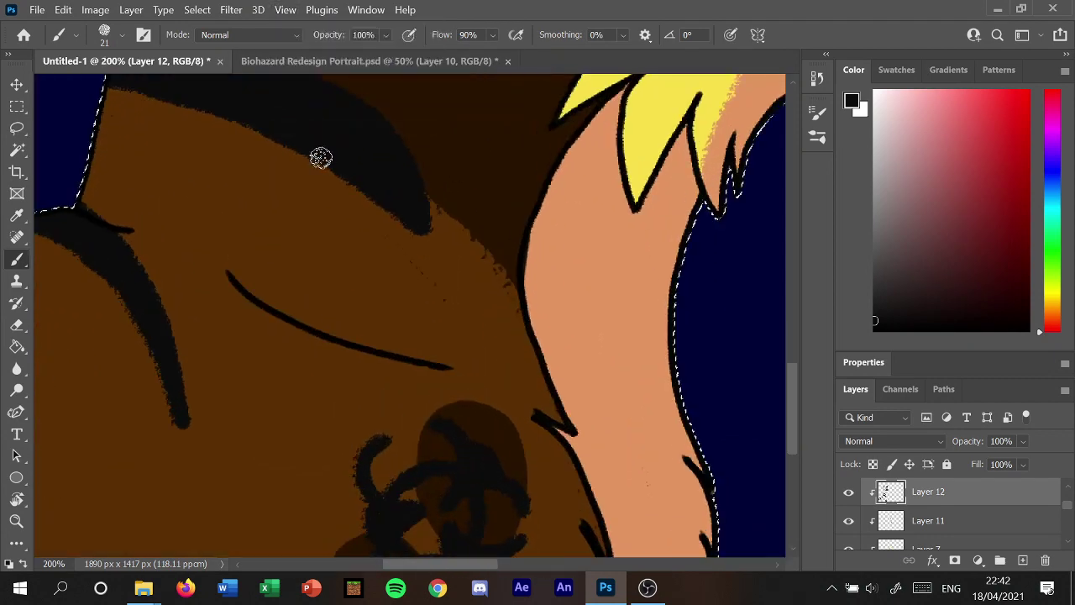
left_click_drag(793, 363, 773, 389)
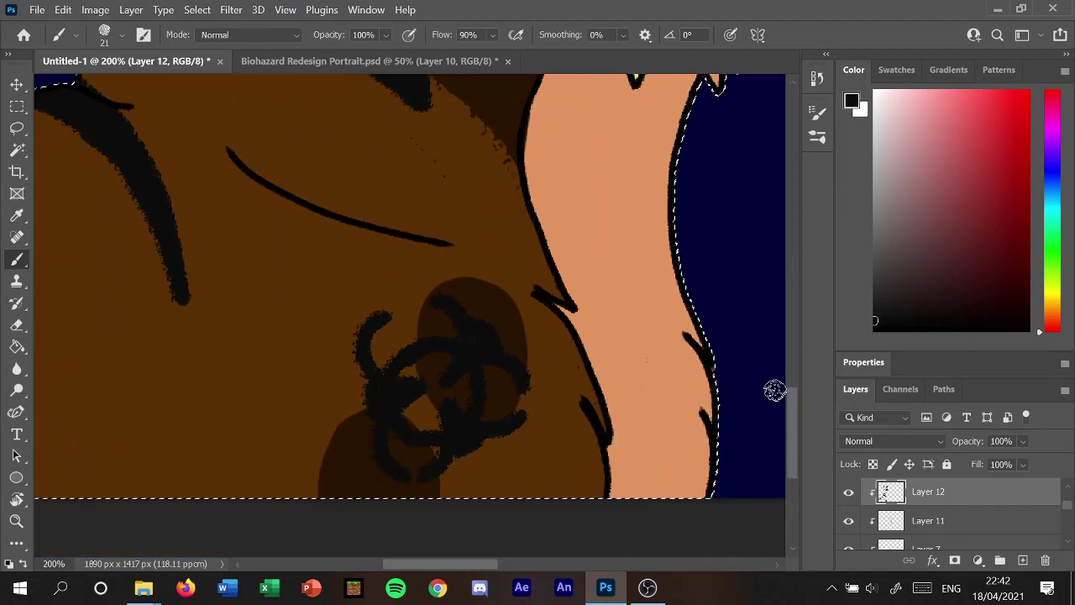
left_click(121, 34)
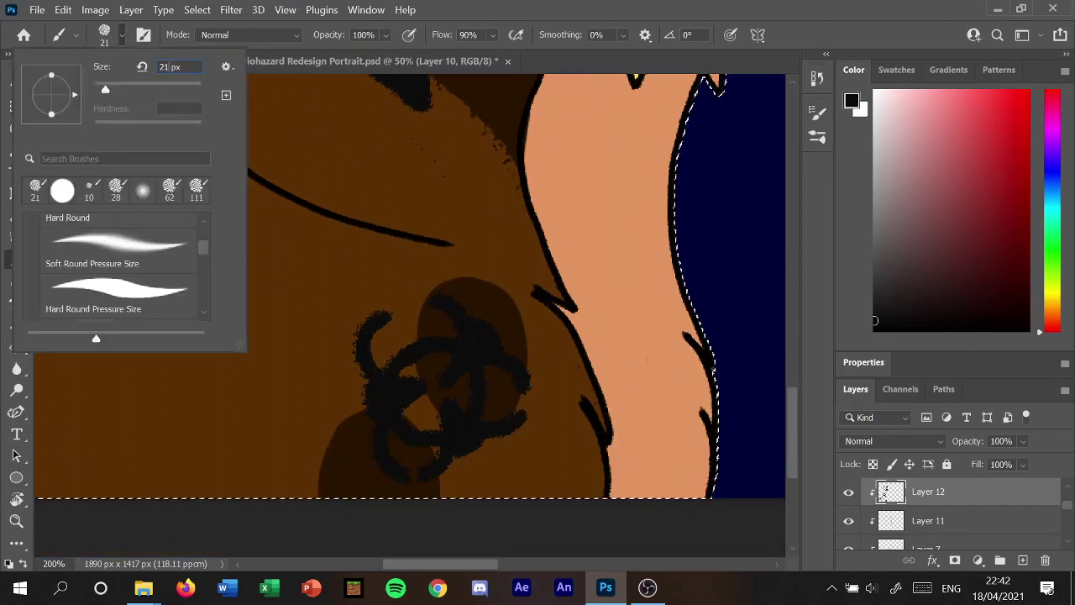
type("1")
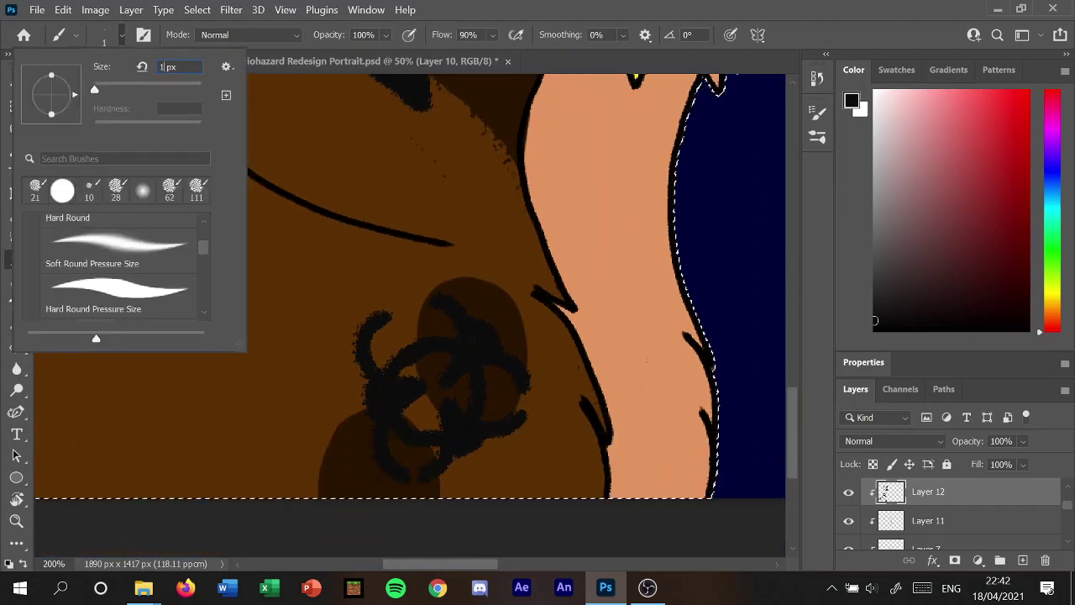
type("5")
key("Return")
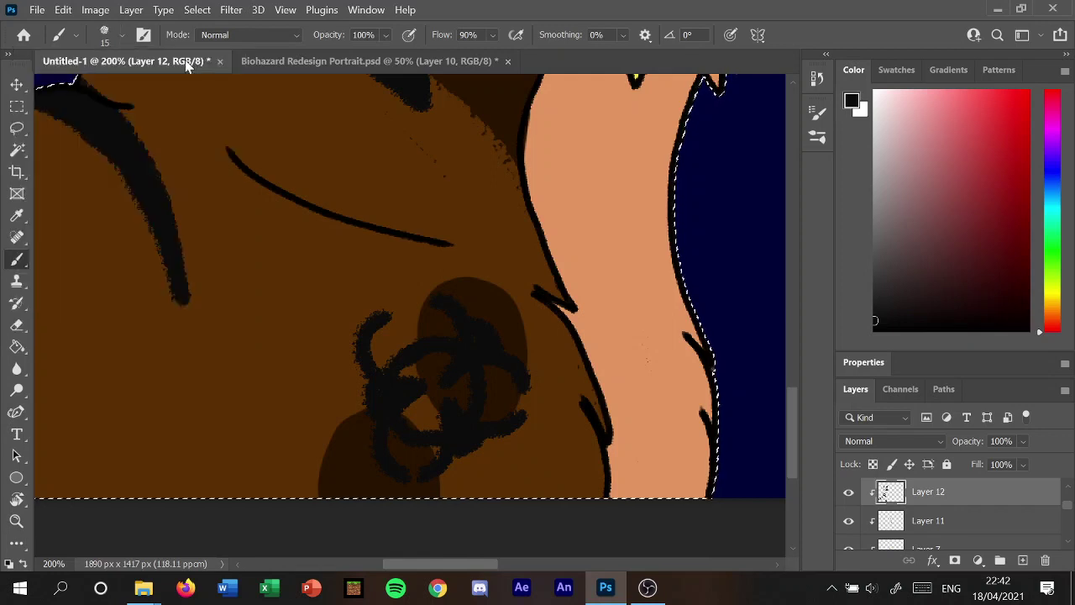
left_click(17, 324)
mouse_move(432, 303)
left_mouse_down()
mouse_move(393, 286)
mouse_move(353, 371)
left_mouse_up()
Enlarge the eraser to 42 px and erase the rest of the rough symbol.
left_click(123, 34)
left_click_drag(50, 79, 68, 79)
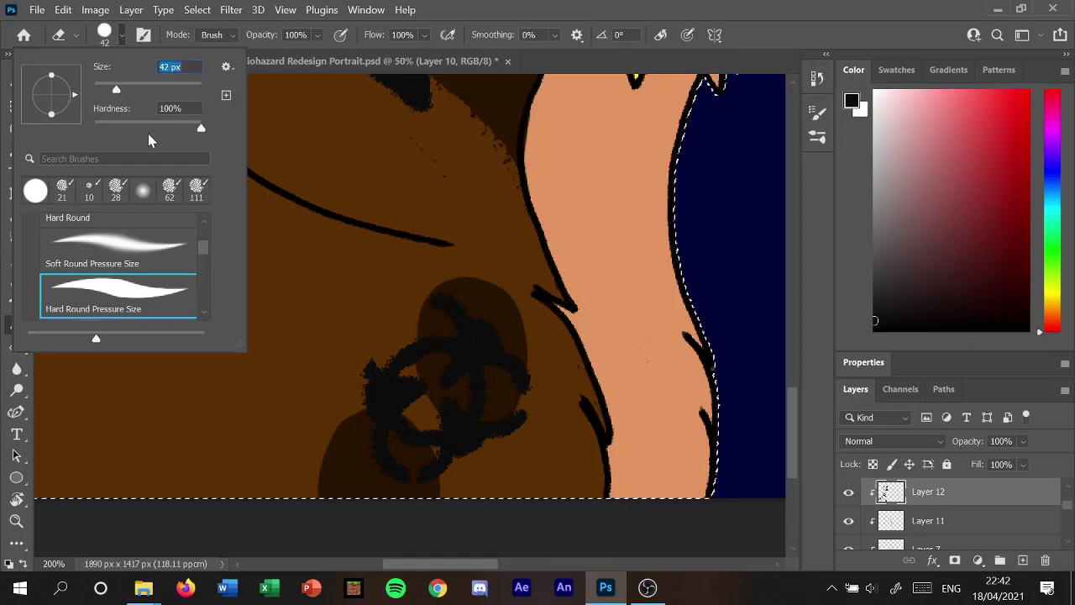
key("Return")
mouse_move(462, 315)
left_mouse_down()
mouse_move(395, 396)
mouse_move(432, 441)
mouse_move(497, 445)
left_mouse_up()
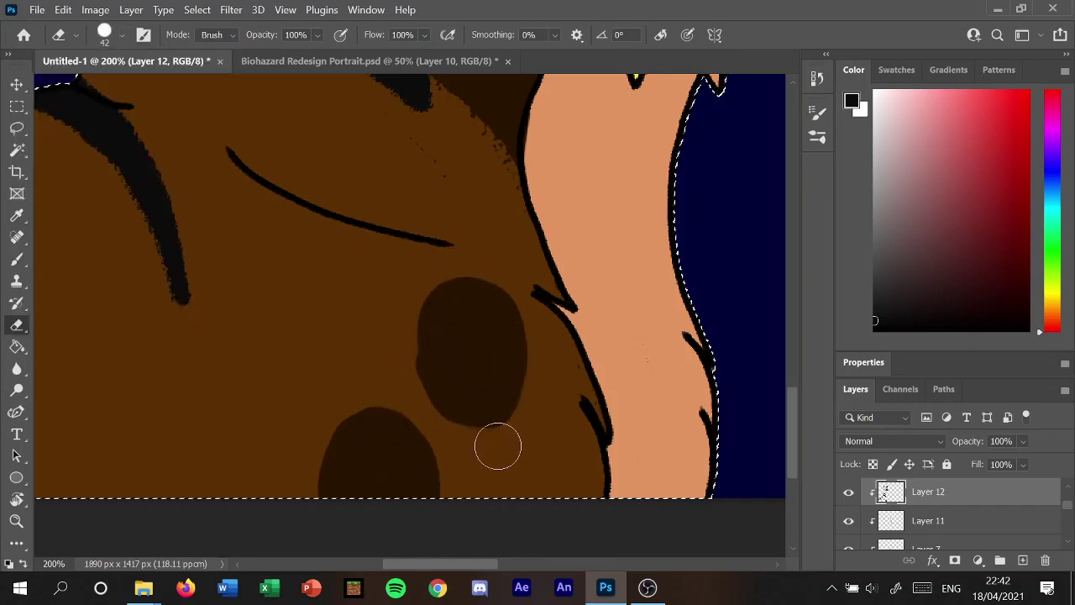
Paint a black dot in the dark patch, then undo the first loop stroke.
left_click(19, 260)
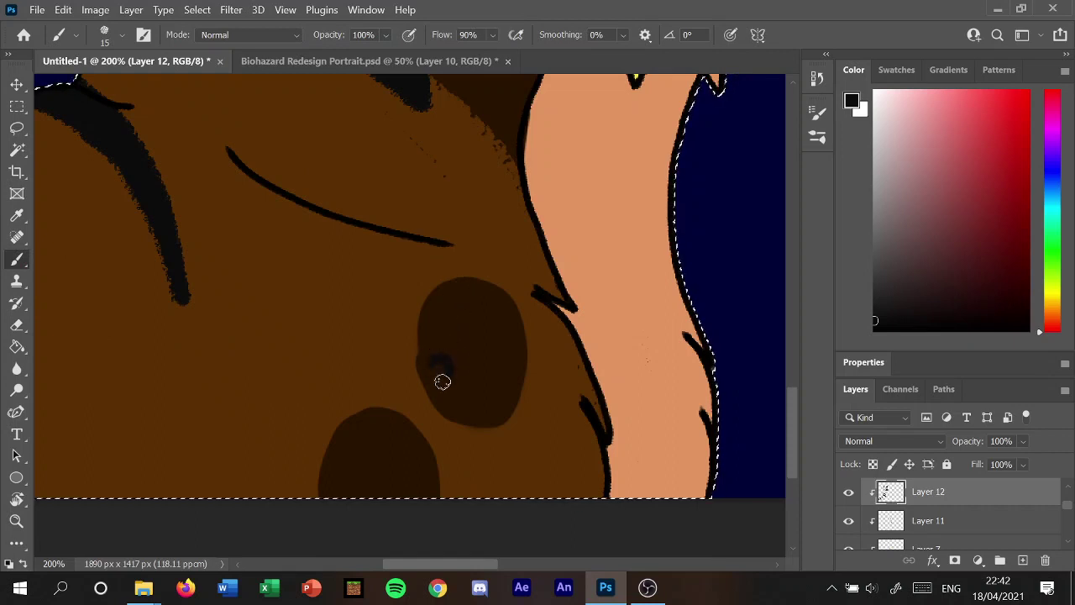
left_click_drag(432, 360, 432, 368)
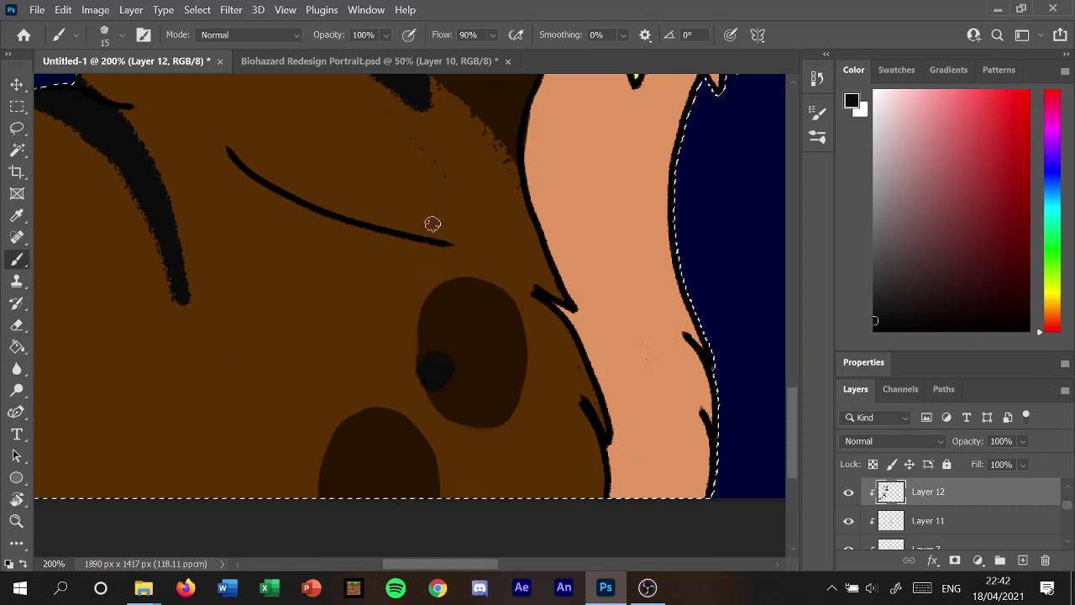
mouse_move(415, 317)
left_mouse_down()
mouse_move(437, 314)
mouse_move(482, 384)
mouse_move(408, 434)
mouse_move(372, 355)
left_mouse_up()
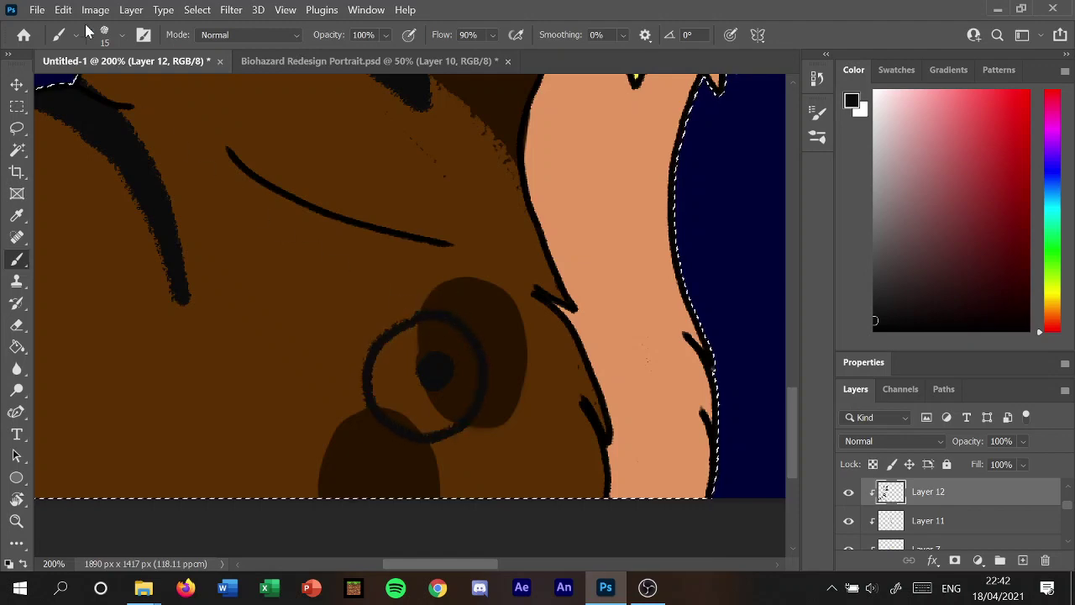
left_click(63, 9)
left_click(117, 26)
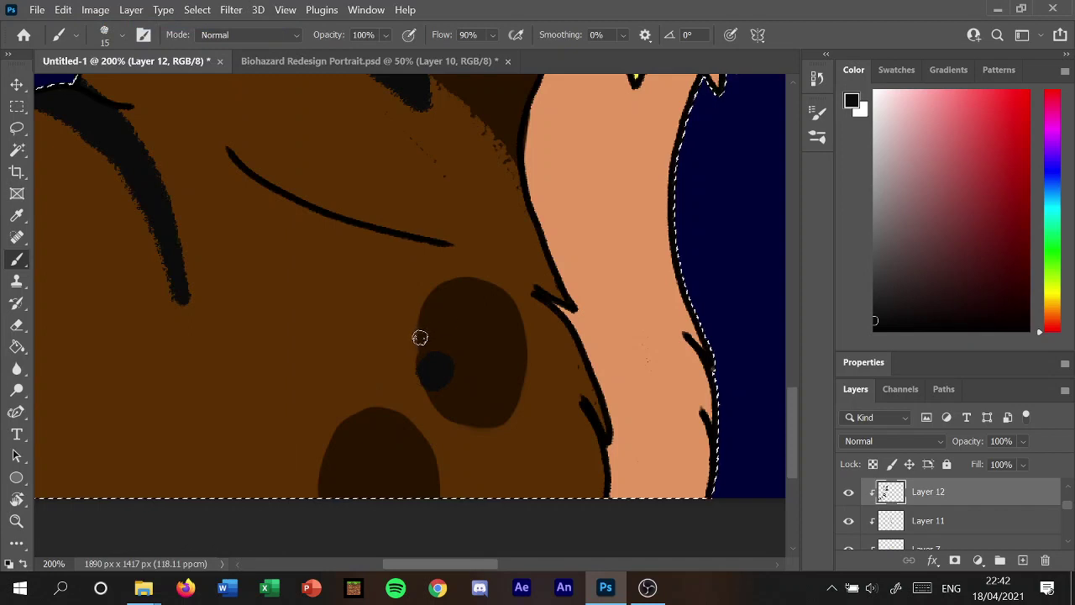
Redraw the symbol with a top arc and two more black loops.
mouse_move(420, 336)
left_mouse_down()
mouse_move(446, 327)
mouse_move(473, 374)
mouse_move(451, 403)
mouse_move(420, 412)
mouse_move(395, 384)
mouse_move(401, 352)
mouse_move(420, 332)
mouse_move(466, 329)
mouse_move(461, 301)
mouse_move(439, 296)
left_mouse_up()
mouse_move(465, 354)
left_mouse_down()
mouse_move(449, 360)
mouse_move(482, 336)
mouse_move(504, 353)
mouse_move(501, 378)
left_mouse_up()
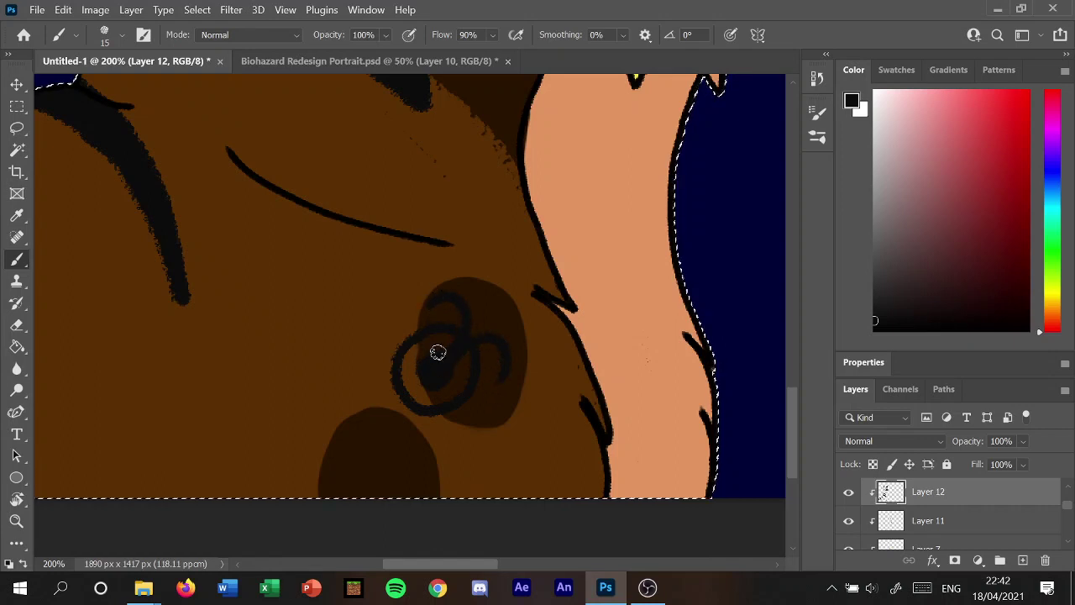
mouse_move(425, 365)
left_mouse_down()
mouse_move(391, 343)
mouse_move(384, 320)
mouse_move(401, 308)
mouse_move(431, 336)
mouse_move(382, 379)
mouse_move(377, 396)
mouse_move(425, 420)
mouse_move(402, 424)
left_mouse_up()
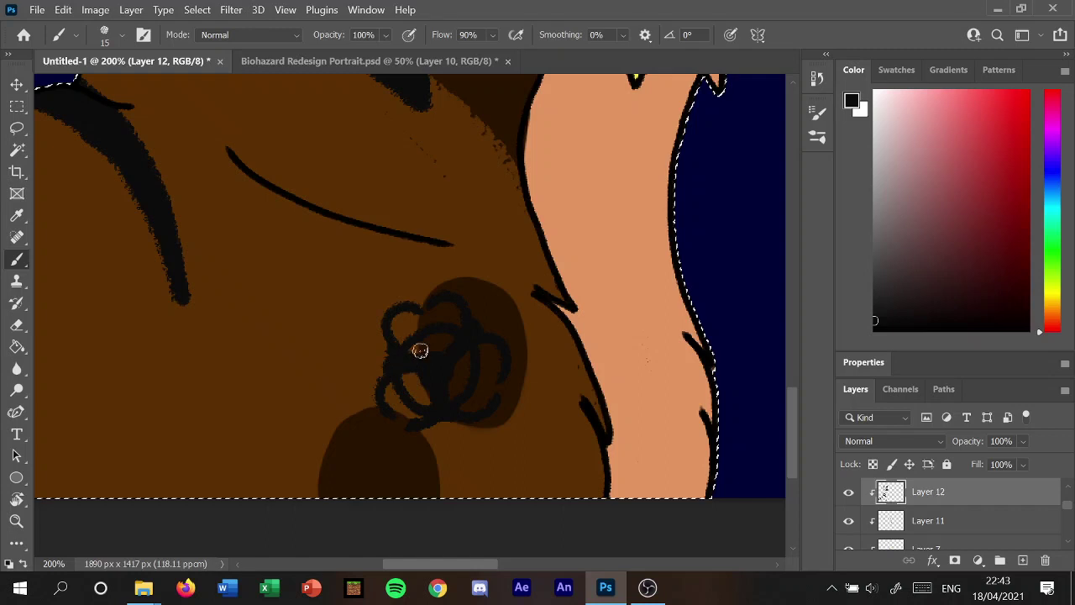
left_click(16, 324)
Shrink the eraser to 9 px, then down to 6 px.
left_click(122, 35)
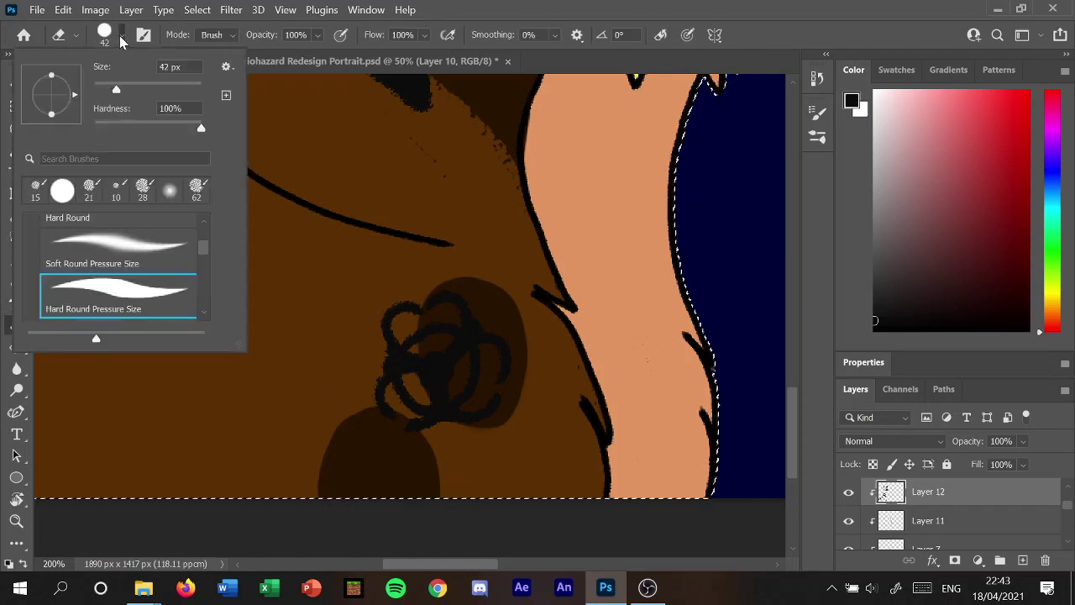
left_click(101, 88)
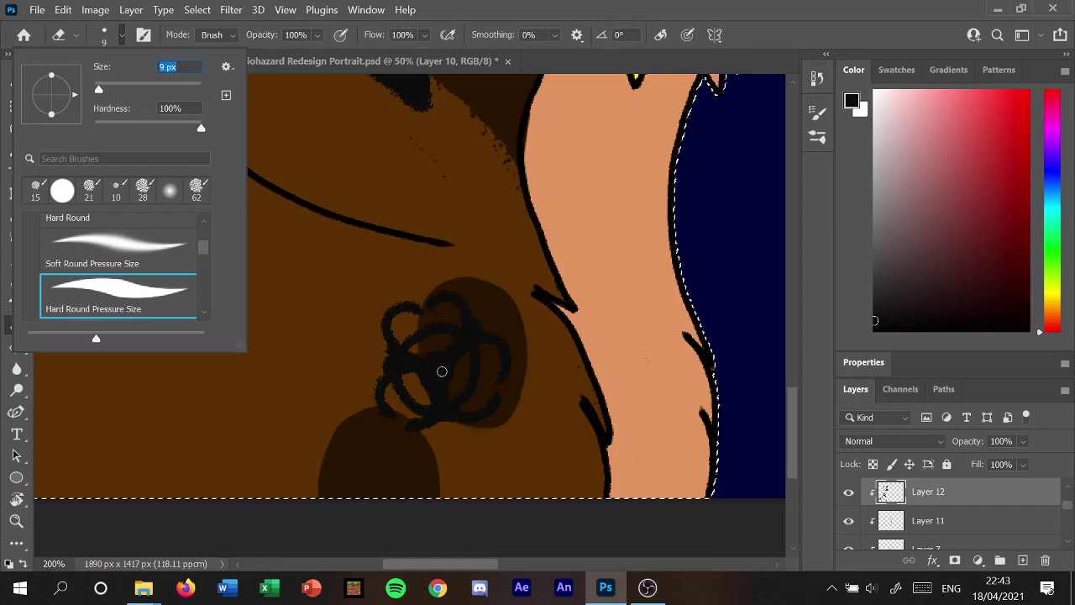
left_click(436, 371)
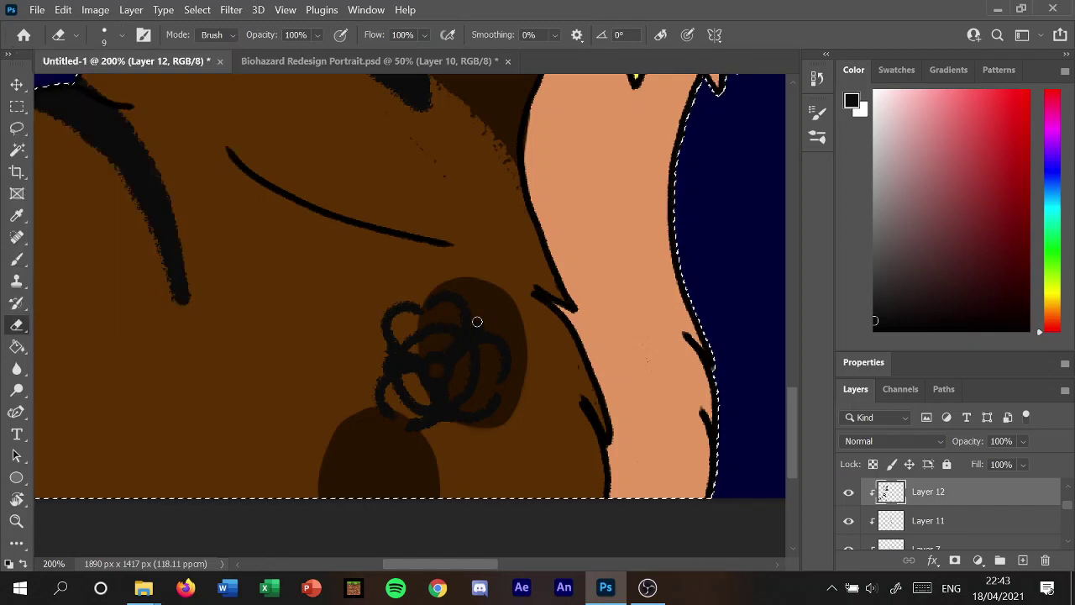
left_click(120, 35)
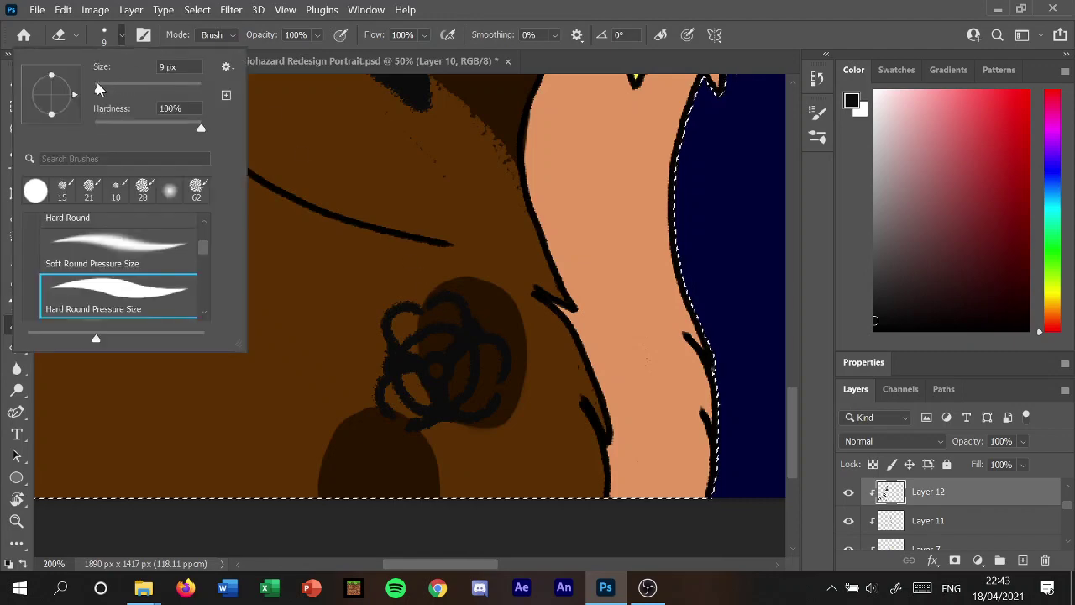
left_click_drag(103, 89, 96, 89)
Zoom to 300% and erase three small gaps where the symbol's loops cross.
left_click(285, 9)
left_click(316, 128)
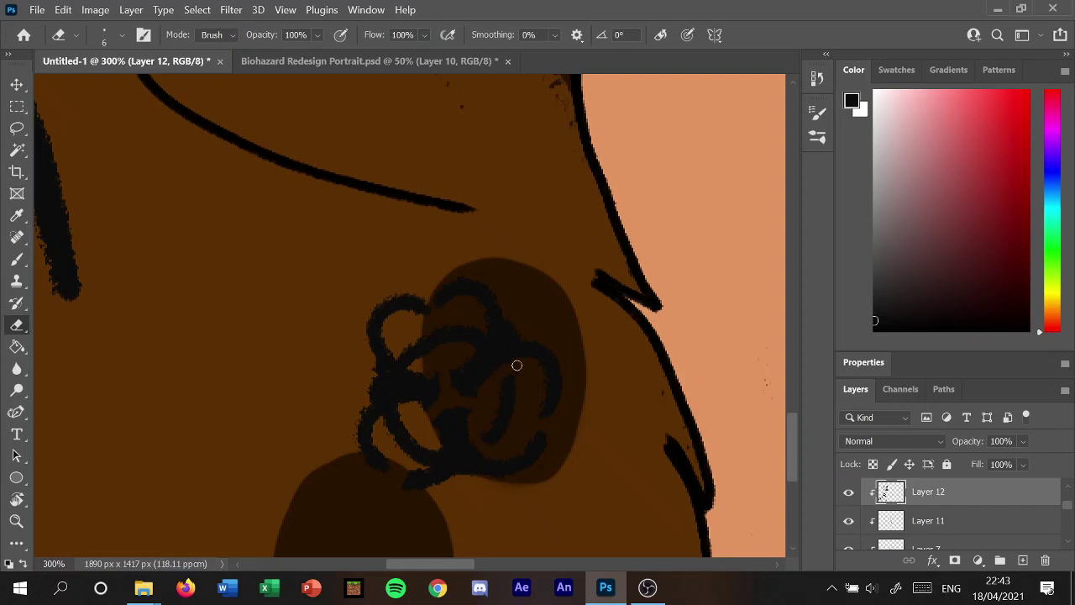
left_click_drag(399, 348, 413, 361)
left_click_drag(385, 429, 418, 416)
left_click_drag(415, 463, 428, 451)
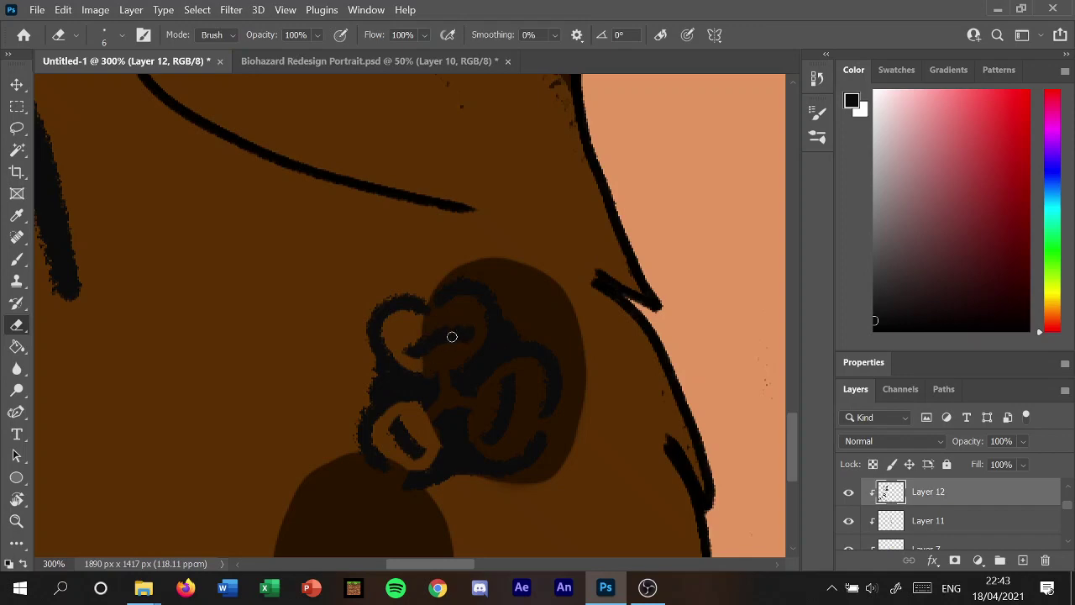
left_click(285, 9)
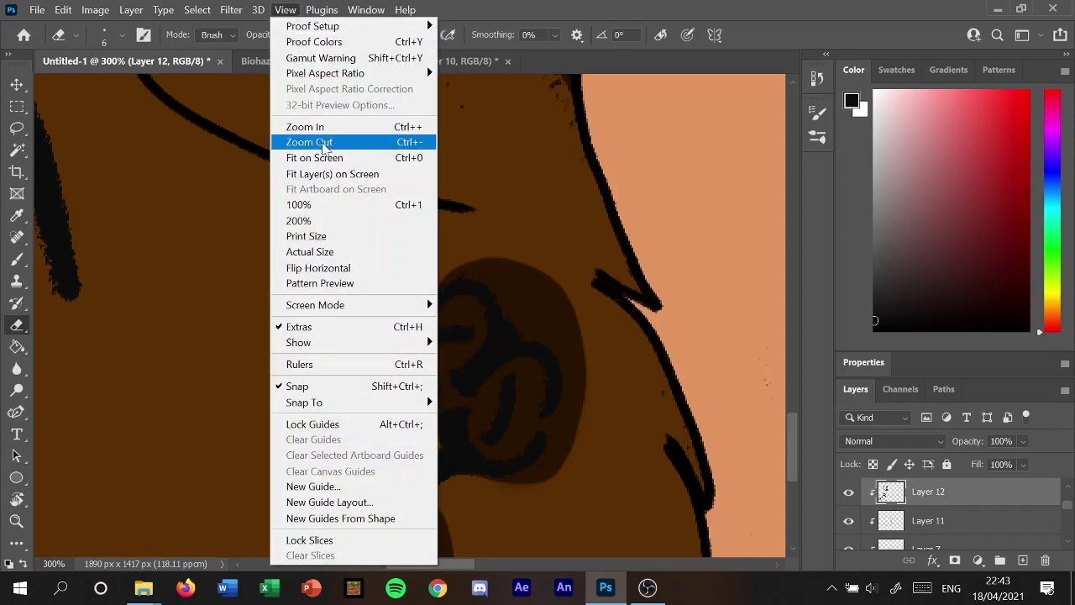
Fit the artwork on screen, clear the selection and lasso the looping symbol.
left_click(326, 159)
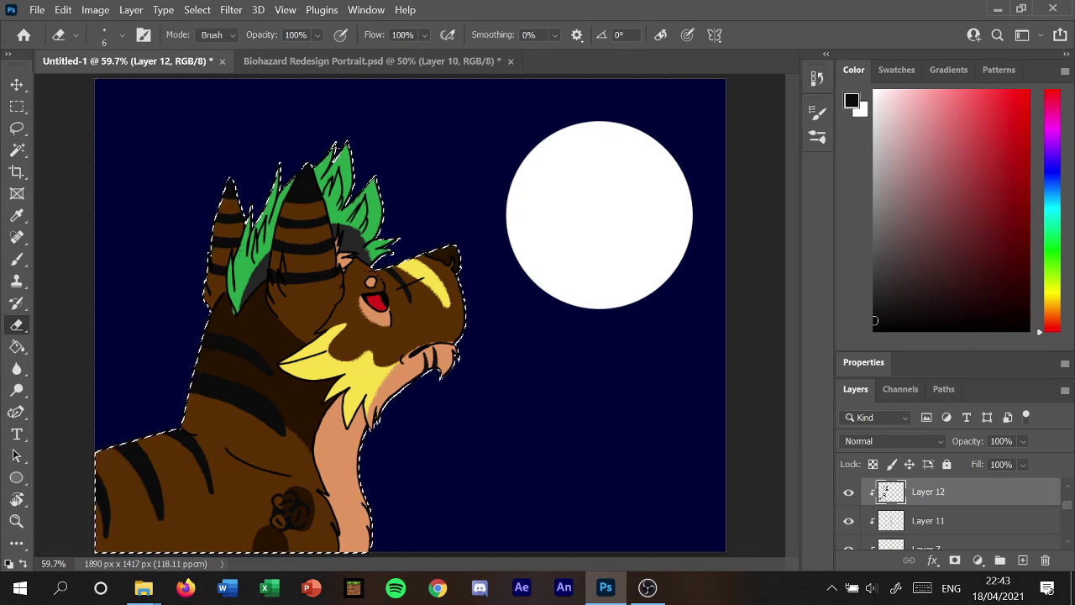
left_click(17, 128)
left_click_drag(252, 509, 308, 531)
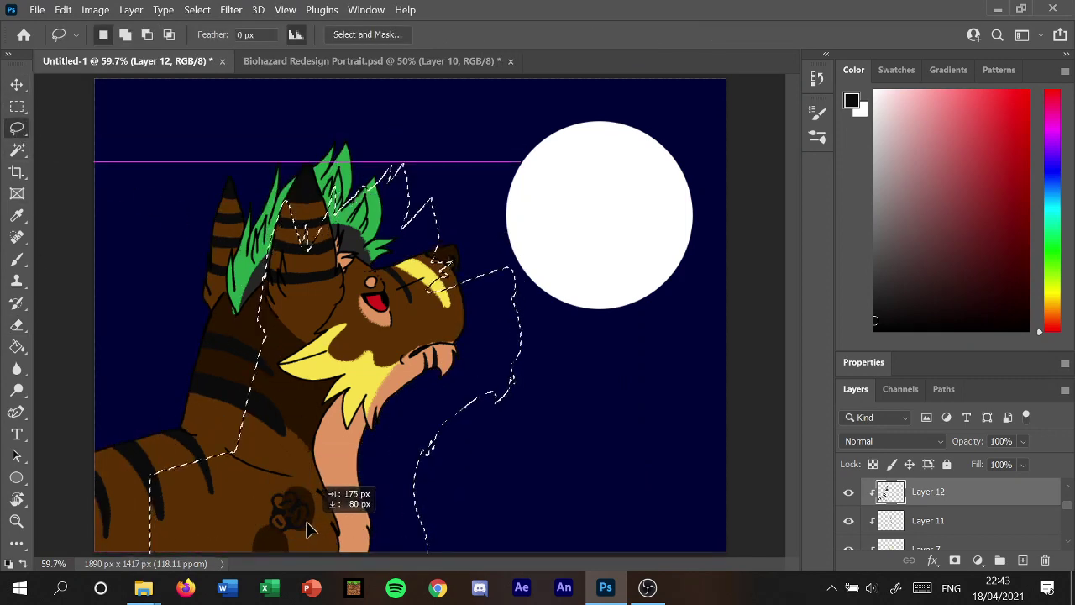
left_click(63, 9)
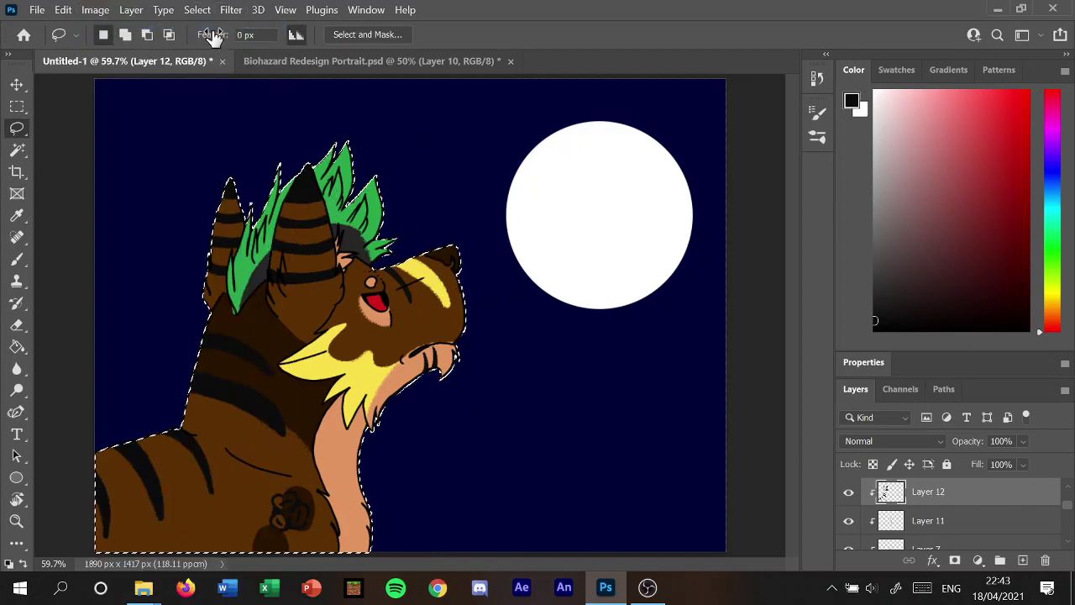
left_click(196, 10)
left_click(220, 41)
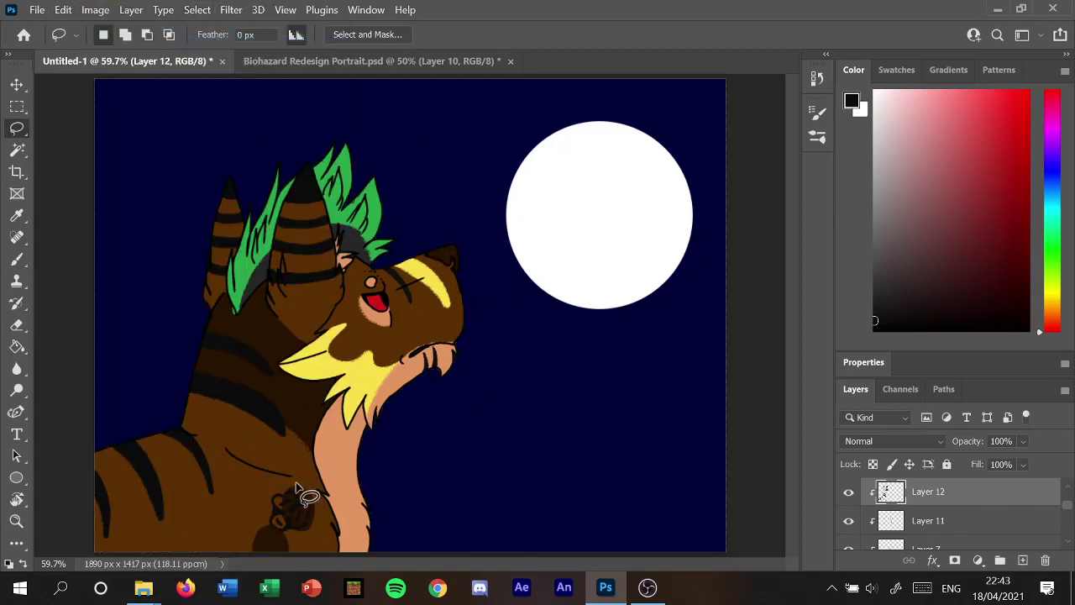
left_click_drag(261, 507, 267, 502)
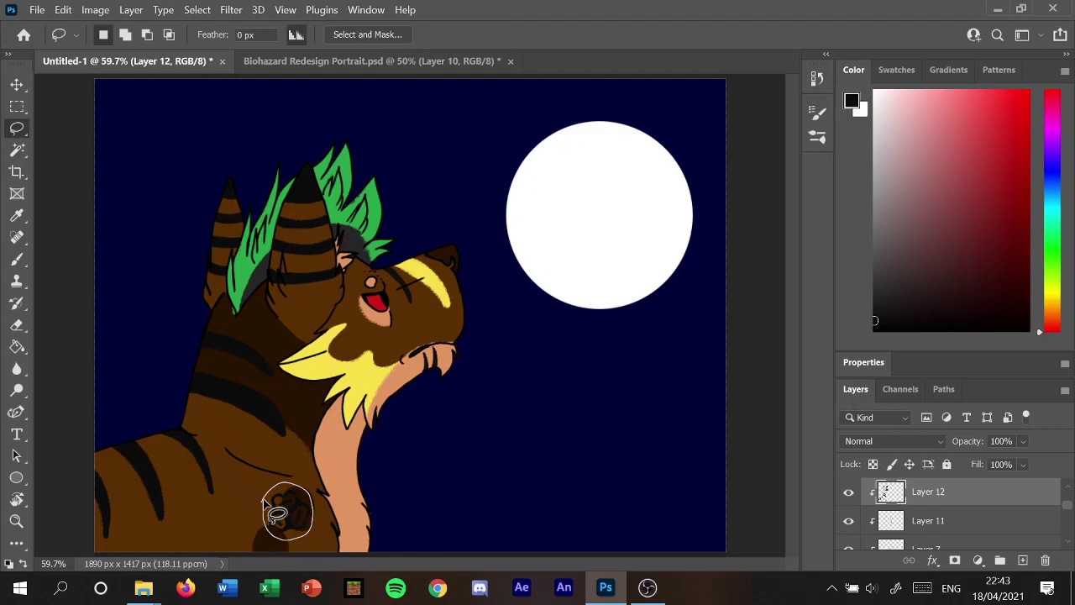
Scale the selected symbol up to about 168%, apply it, and deselect.
left_click(63, 9)
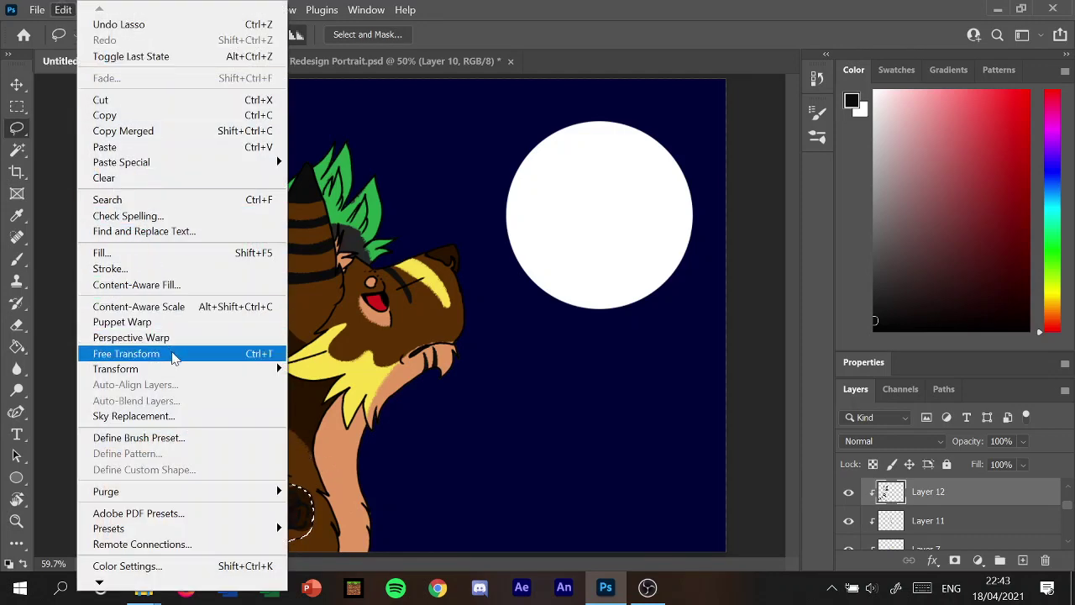
mouse_move(115, 369)
left_click(342, 134)
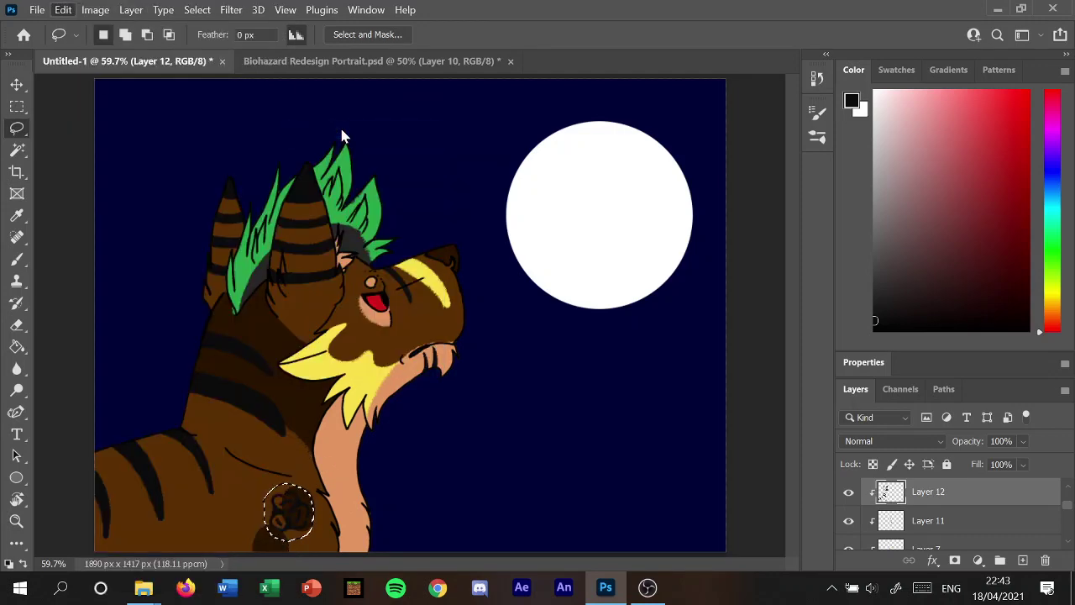
mouse_move(312, 484)
left_mouse_down()
mouse_move(348, 442)
mouse_move(286, 514)
left_mouse_up()
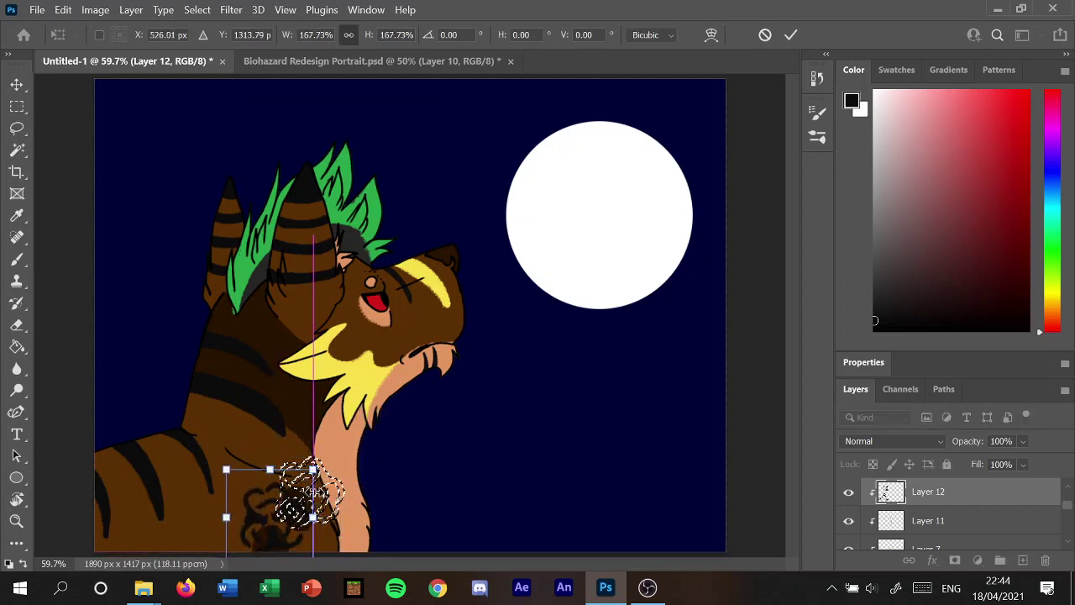
left_click(791, 36)
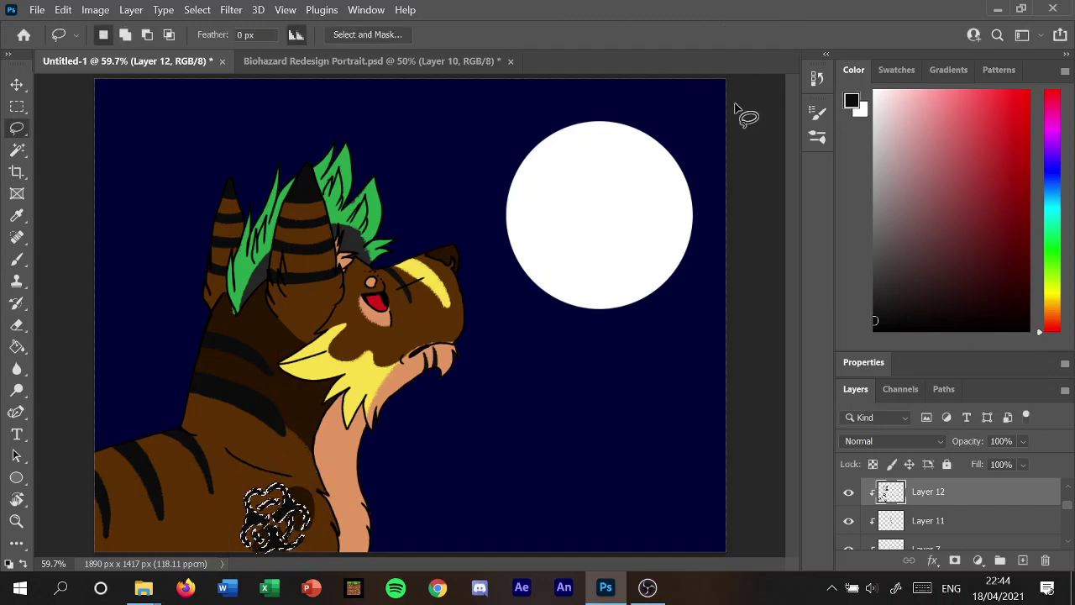
left_click(197, 10)
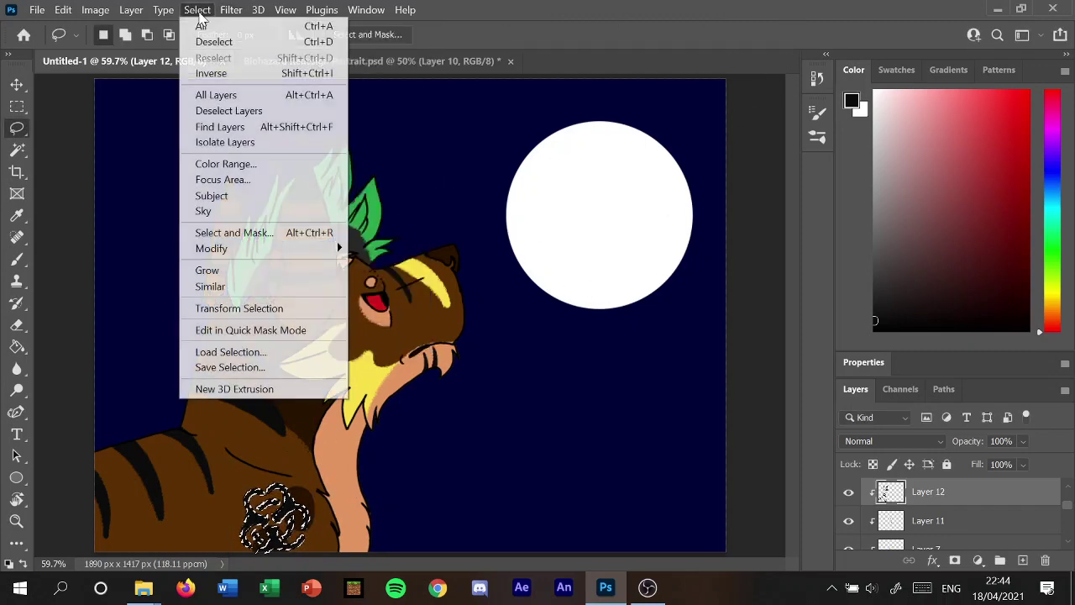
left_click(214, 42)
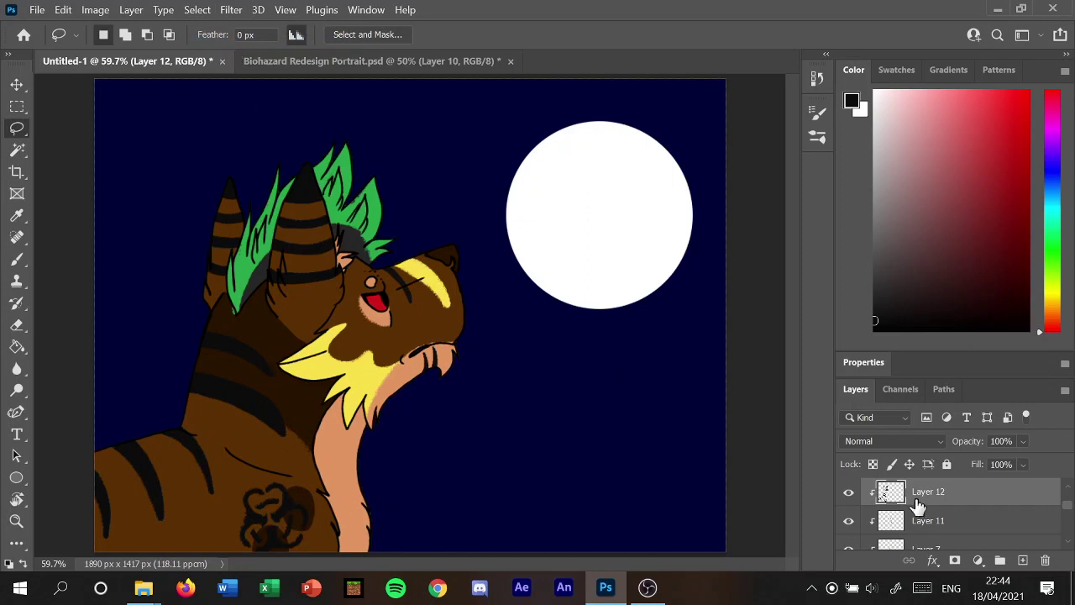
Add a new Layer 13 clipped to the layer below.
left_click(1024, 561)
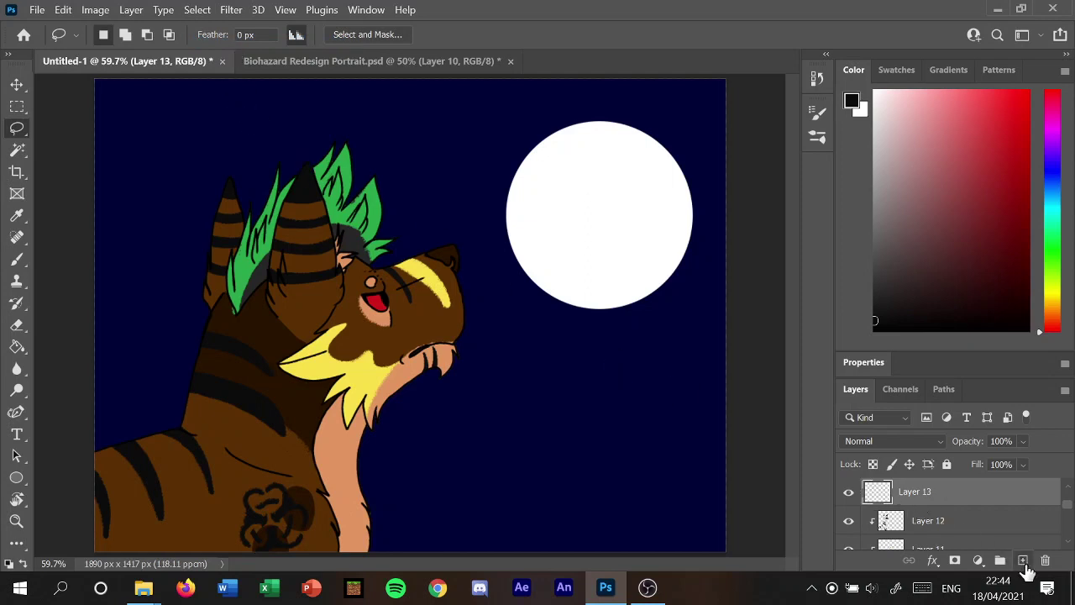
right_click(940, 497)
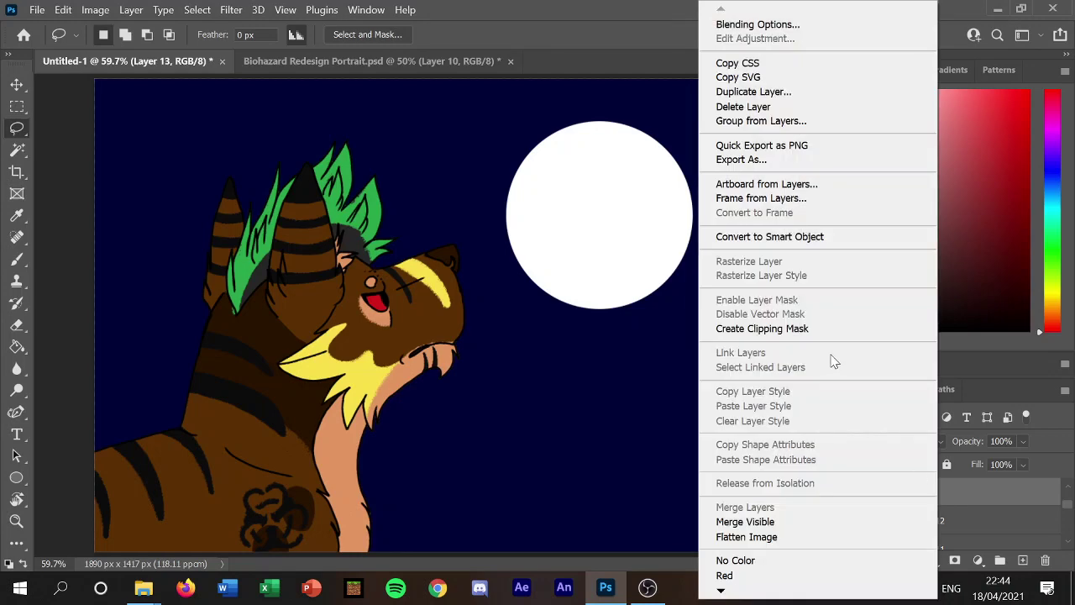
left_click(771, 330)
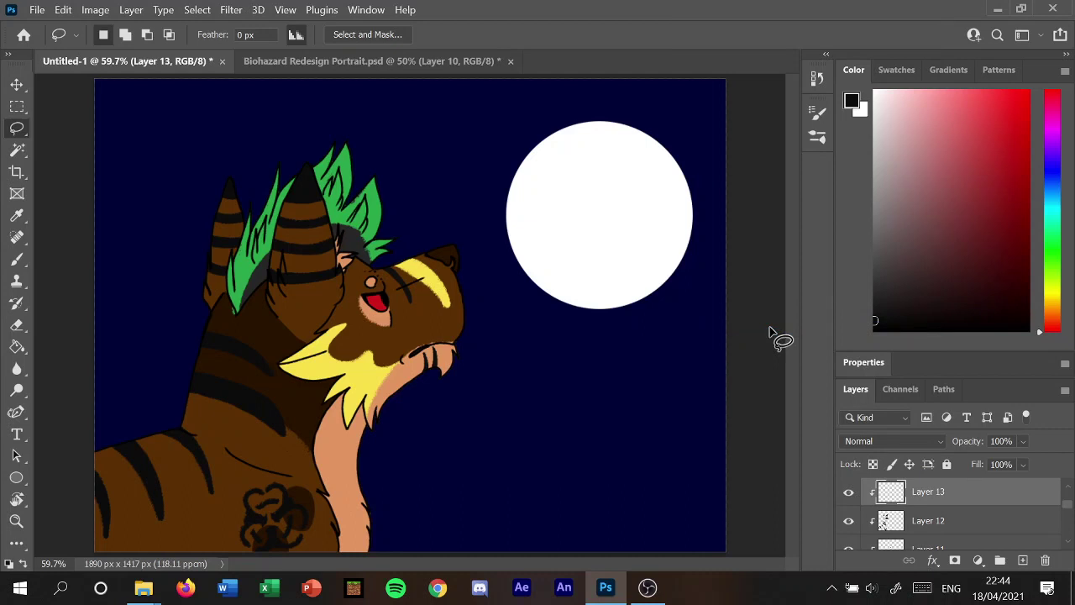
Choose a medium blue paint colour and set Layer 13 to Multiply.
left_click(1051, 175)
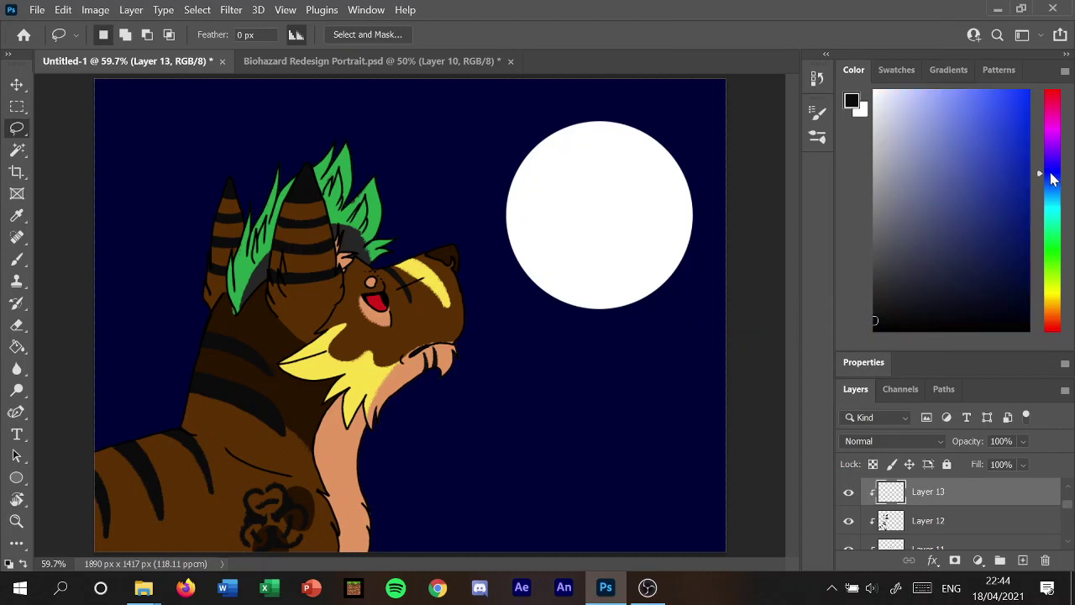
mouse_move(1052, 175)
left_mouse_down()
mouse_move(1023, 195)
mouse_move(1024, 225)
mouse_move(986, 251)
mouse_move(1018, 154)
mouse_move(976, 185)
left_mouse_up()
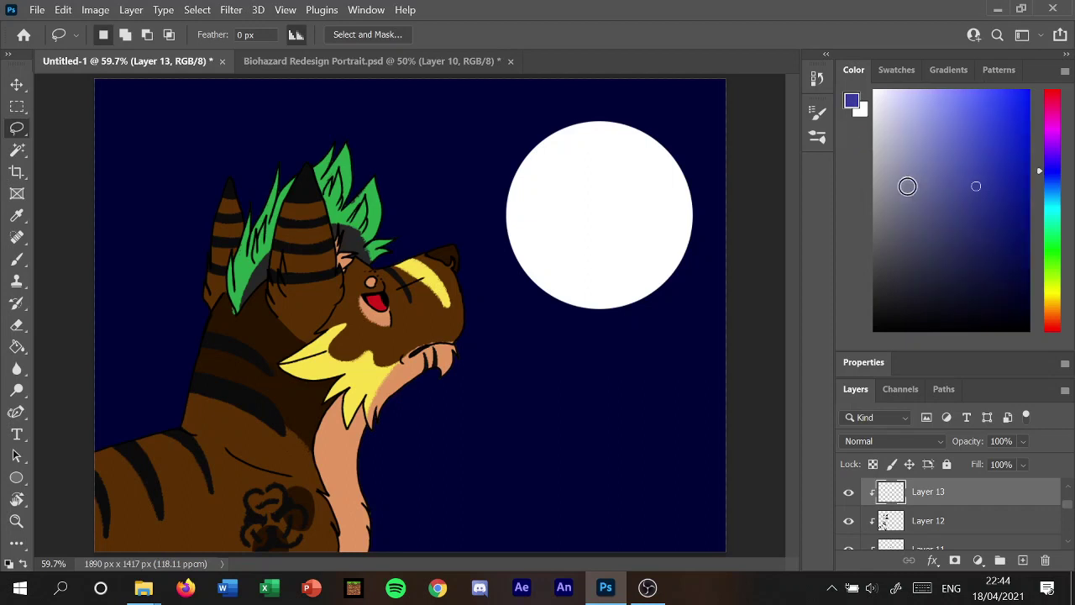
left_click(906, 441)
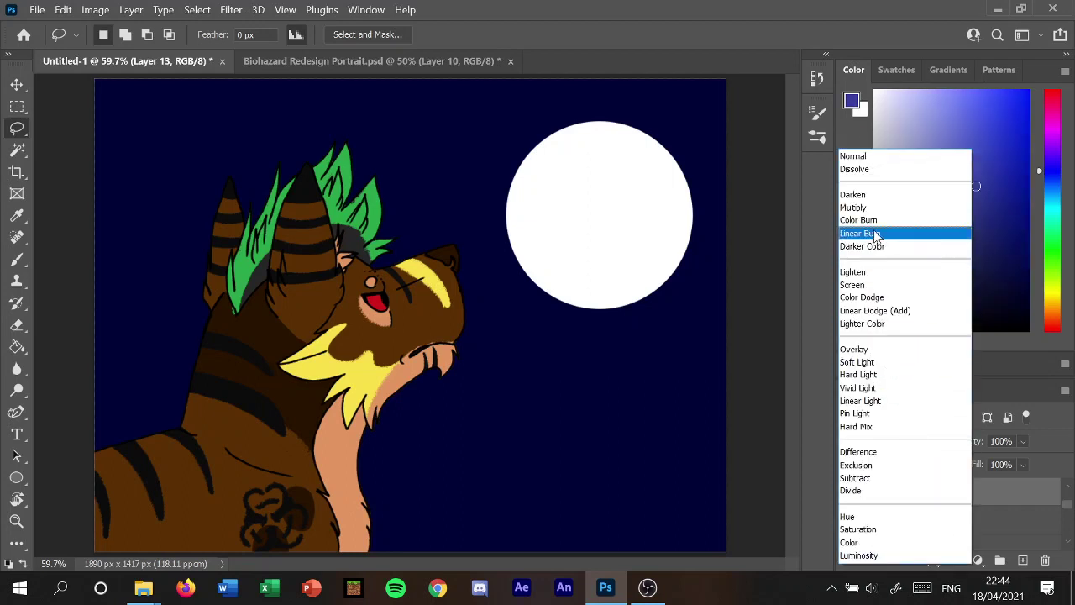
left_click(874, 207)
left_click(817, 136)
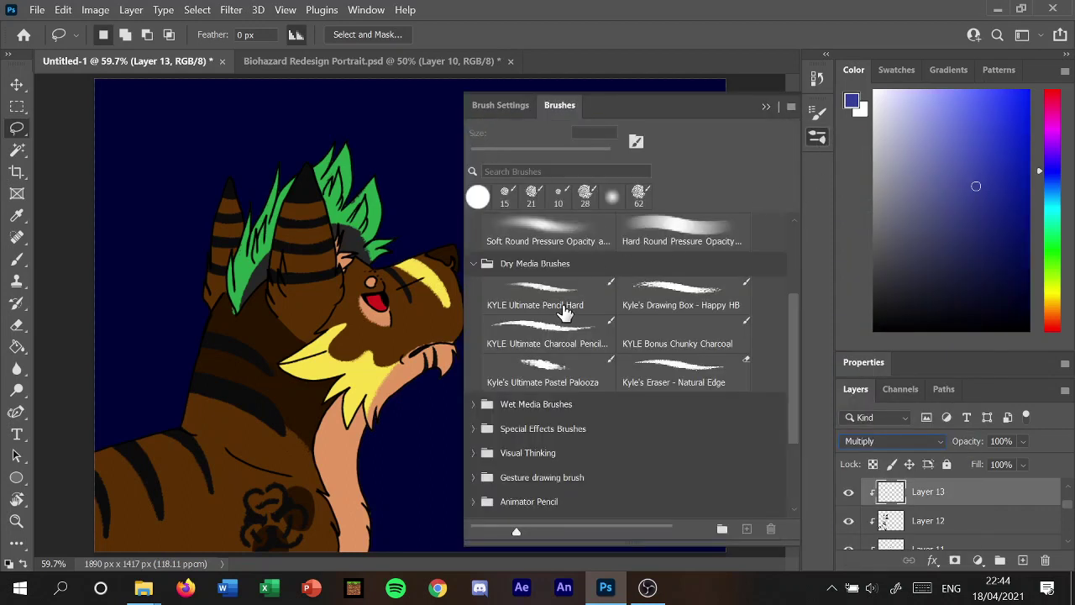
Select the Airbrush preset at 23 px and zoom the drawing to 100%.
scroll(588, 403, "down", 2)
scroll(588, 403, "down", 1)
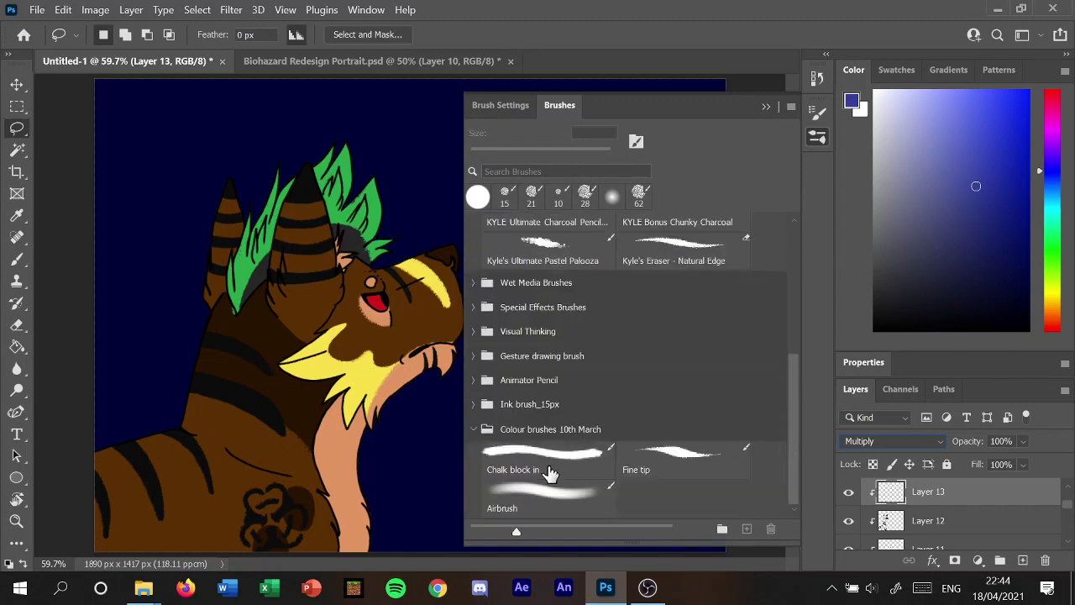
left_click(547, 497)
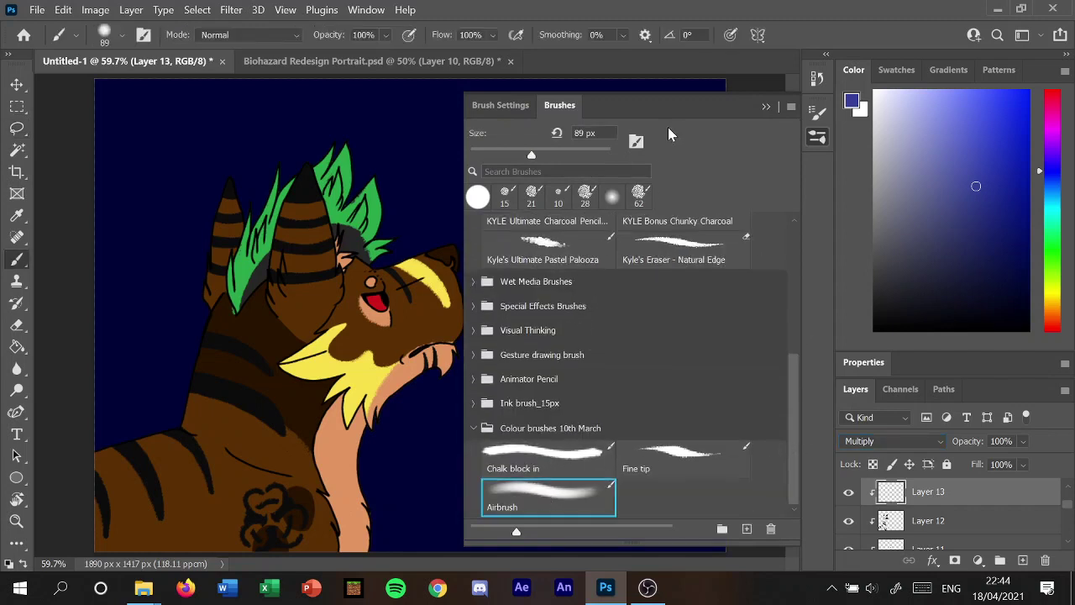
left_click(765, 105)
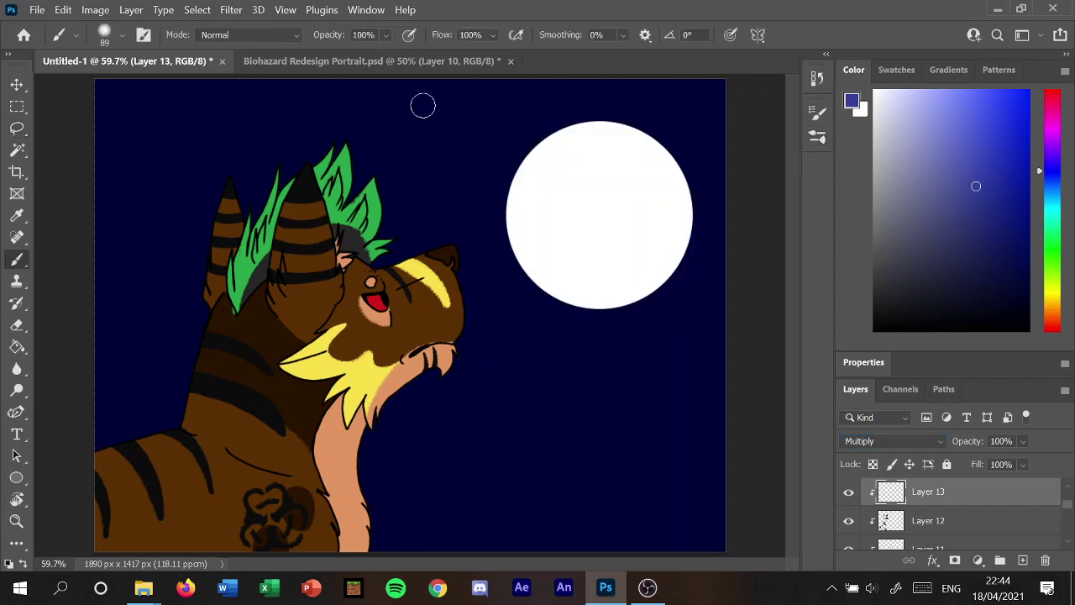
left_click(122, 35)
left_click(106, 87)
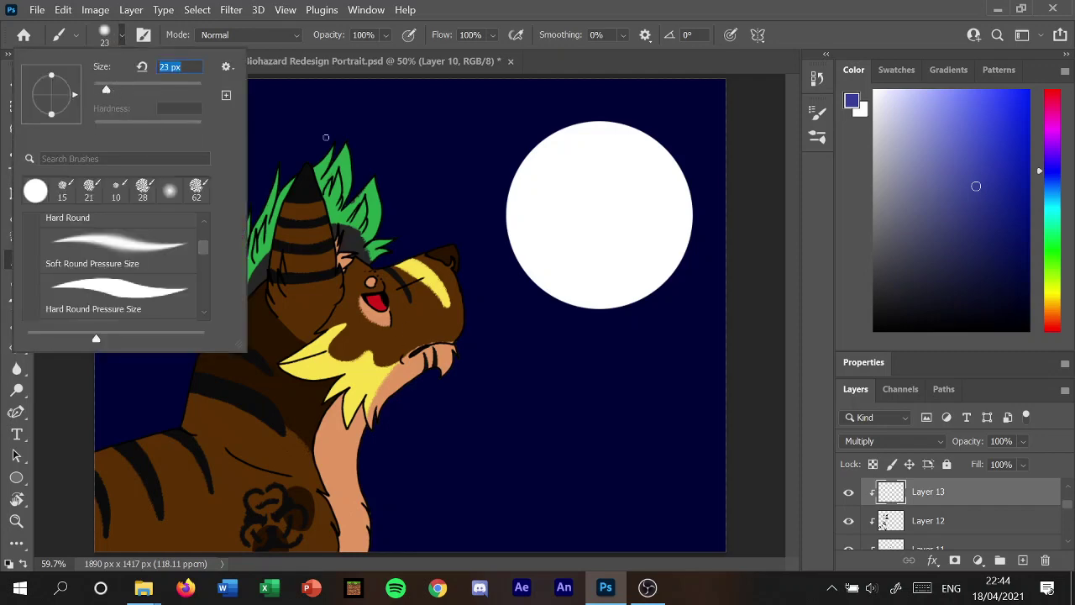
left_click(285, 9)
left_click(294, 122)
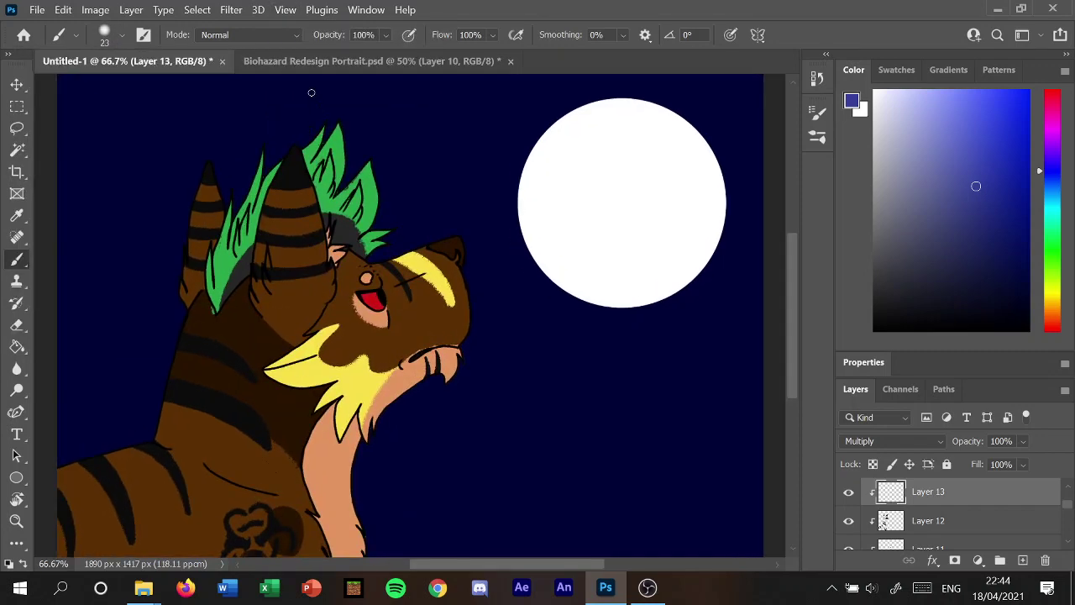
left_click(285, 9)
left_click(295, 123)
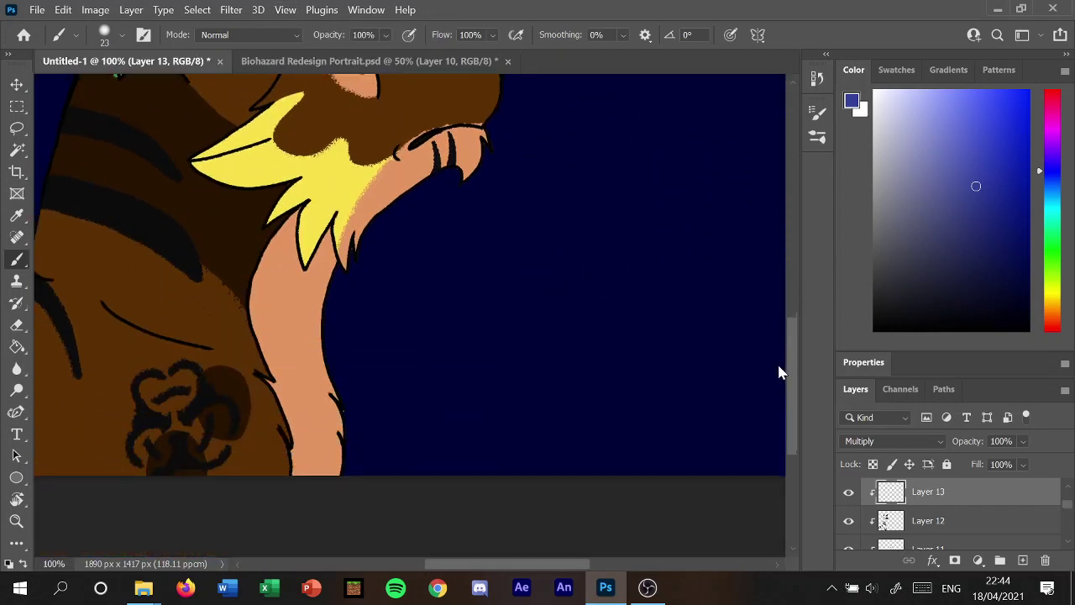
left_click_drag(790, 298, 778, 373)
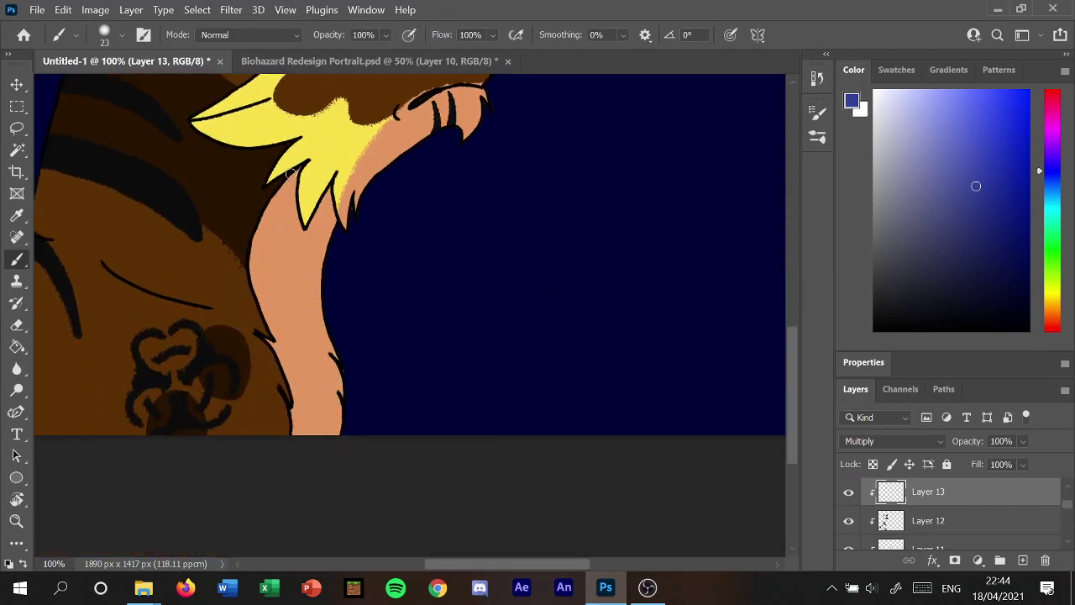
Shade the peach throat's inner and right edges and the ruff's lower-left edge.
mouse_move(289, 173)
left_mouse_down()
mouse_move(298, 228)
mouse_move(294, 178)
mouse_move(336, 234)
left_mouse_up()
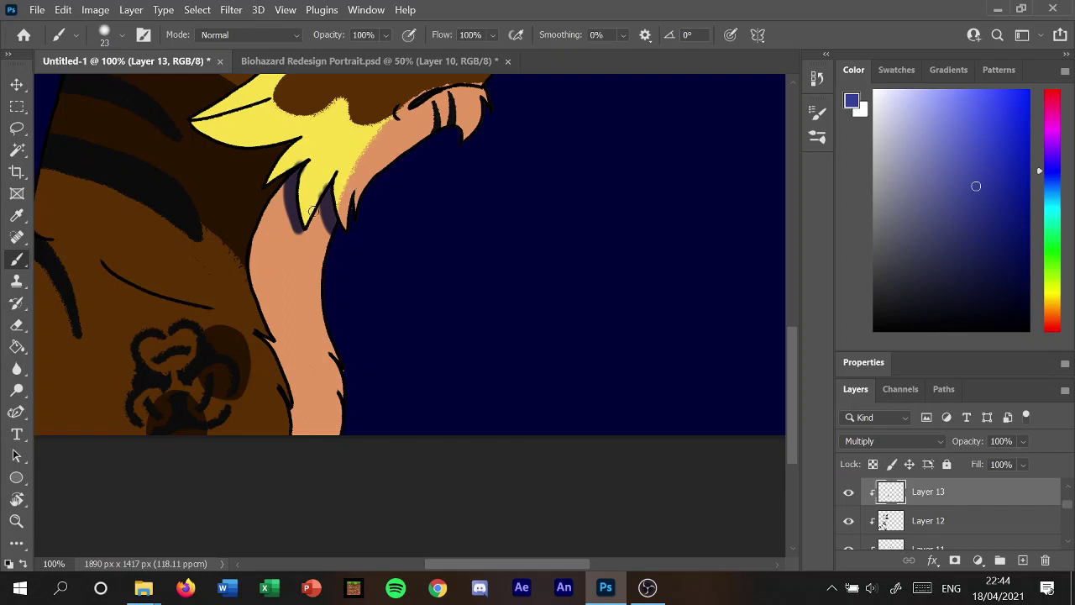
left_click_drag(308, 160, 303, 215)
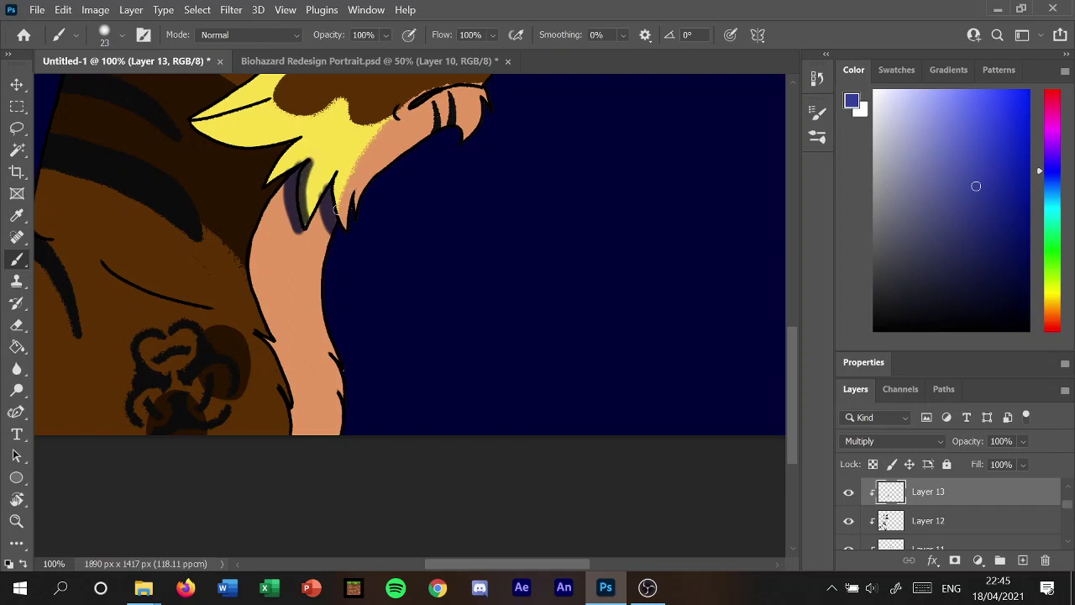
left_click_drag(340, 175, 353, 241)
left_click_drag(302, 140, 265, 180)
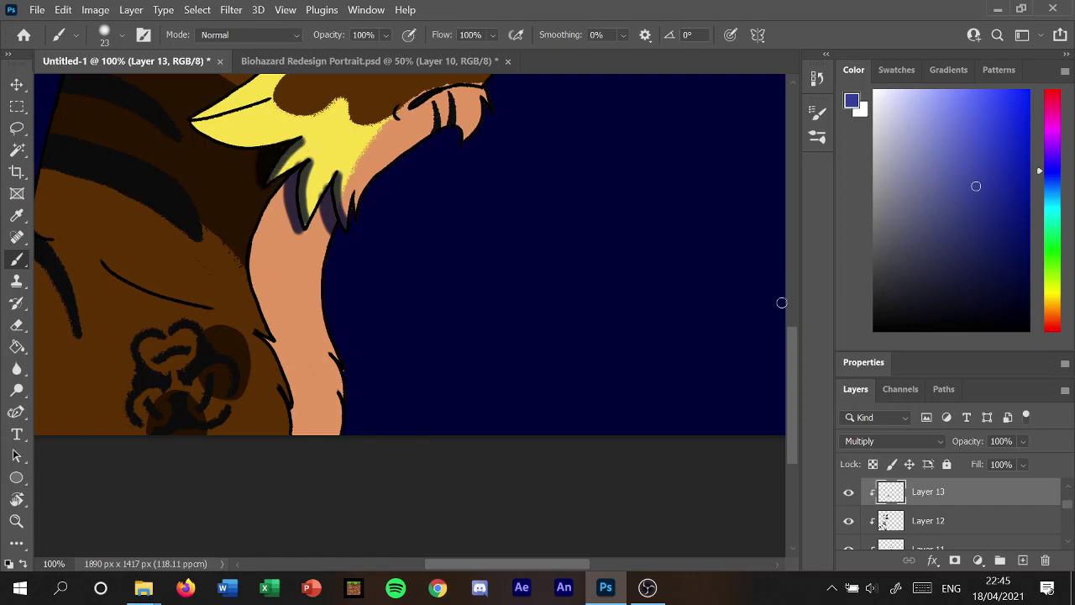
scroll(645, 244, "up", 3)
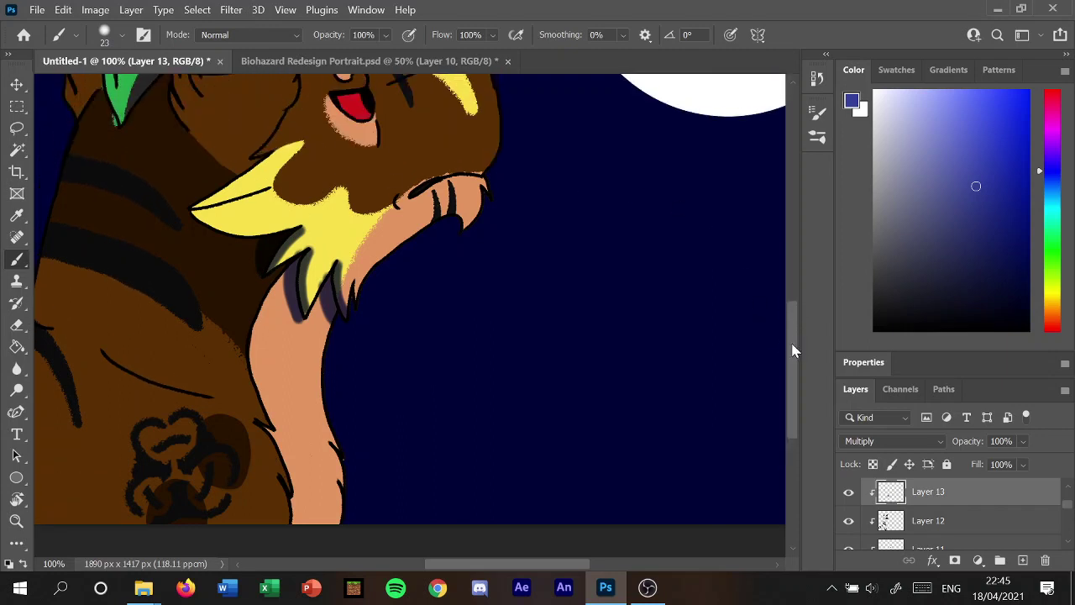
scroll(727, 270, "up", 2)
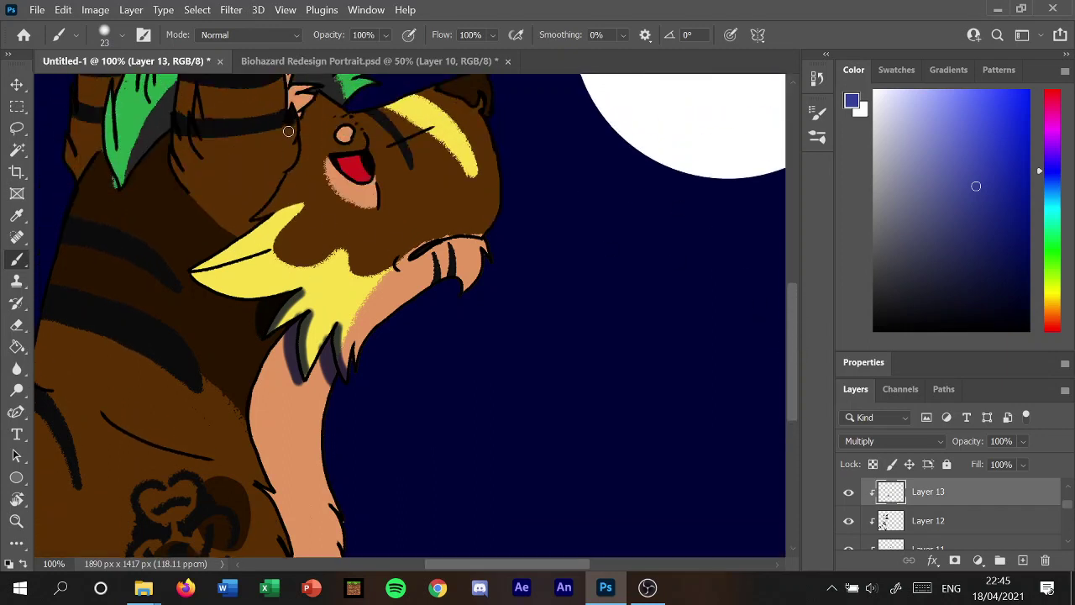
Shade from the eye to the cheek tuft, under the tuft, and the fur below.
mouse_move(288, 131)
left_mouse_down()
mouse_move(191, 261)
mouse_move(257, 219)
mouse_move(293, 118)
left_mouse_up()
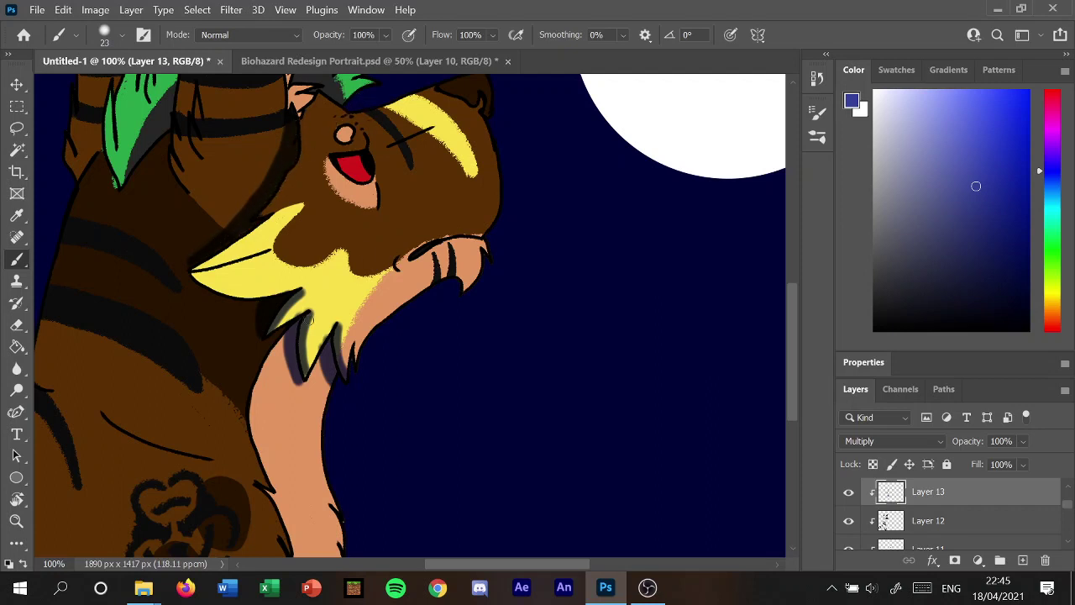
mouse_move(188, 278)
left_mouse_down()
mouse_move(221, 300)
mouse_move(267, 303)
left_mouse_up()
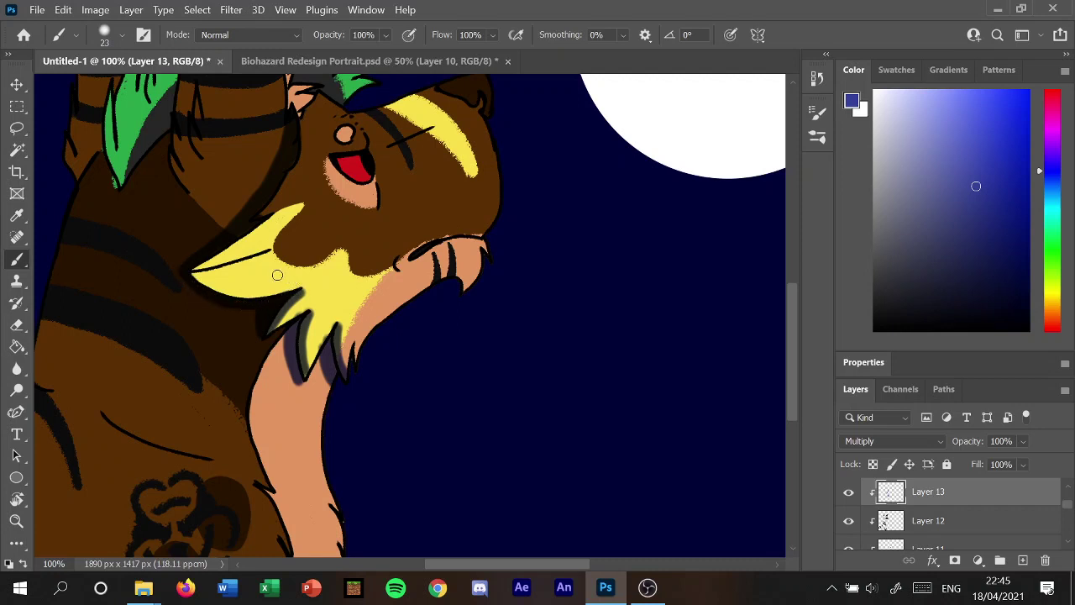
mouse_move(796, 293)
left_mouse_down()
mouse_move(792, 330)
mouse_move(788, 320)
left_mouse_up()
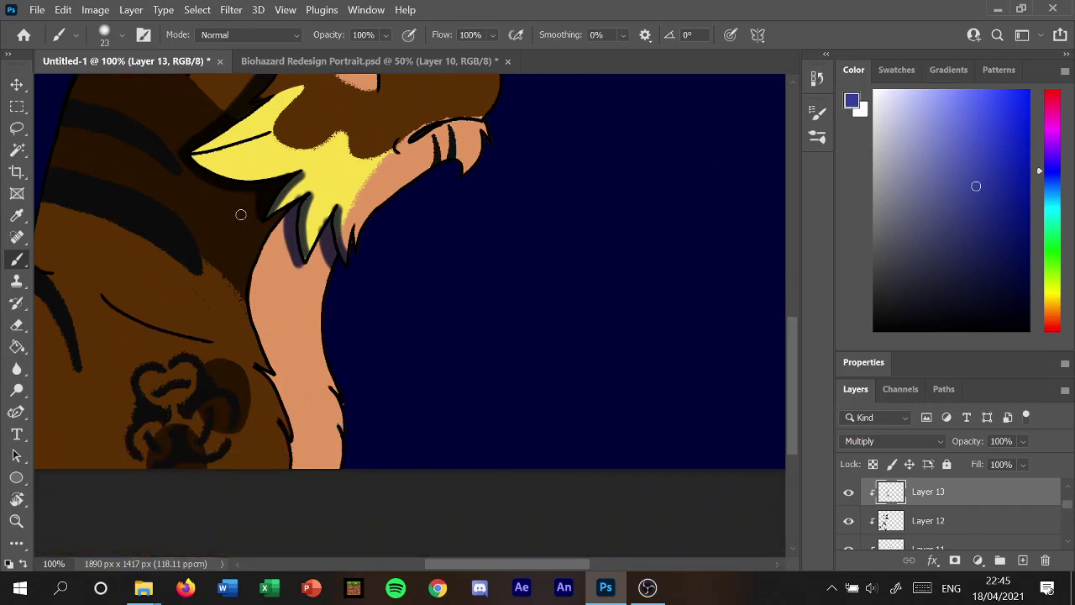
left_click_drag(254, 188, 260, 523)
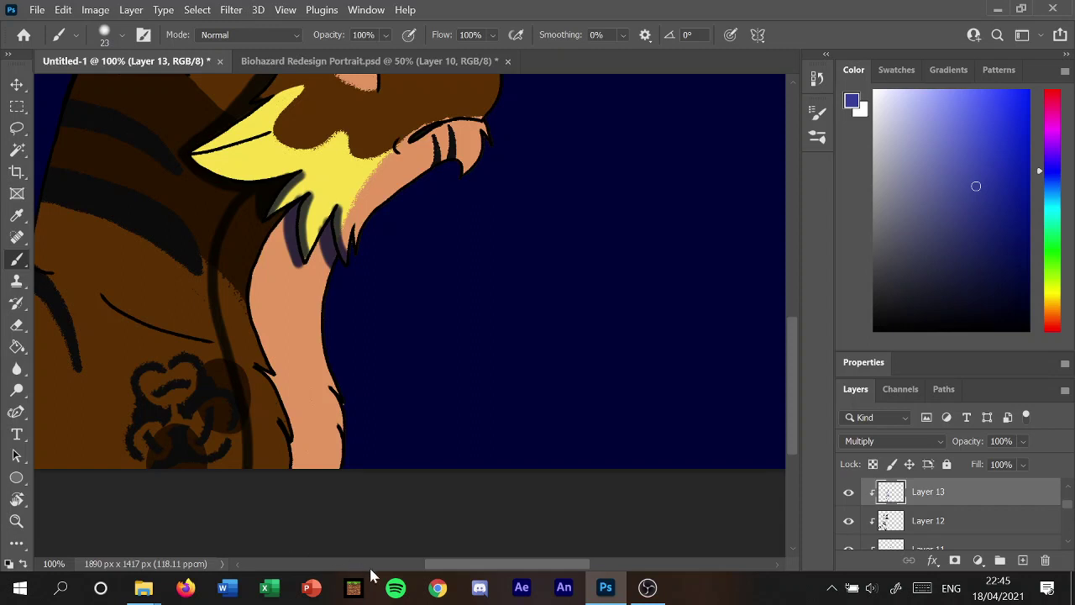
left_click_drag(446, 571, 396, 565)
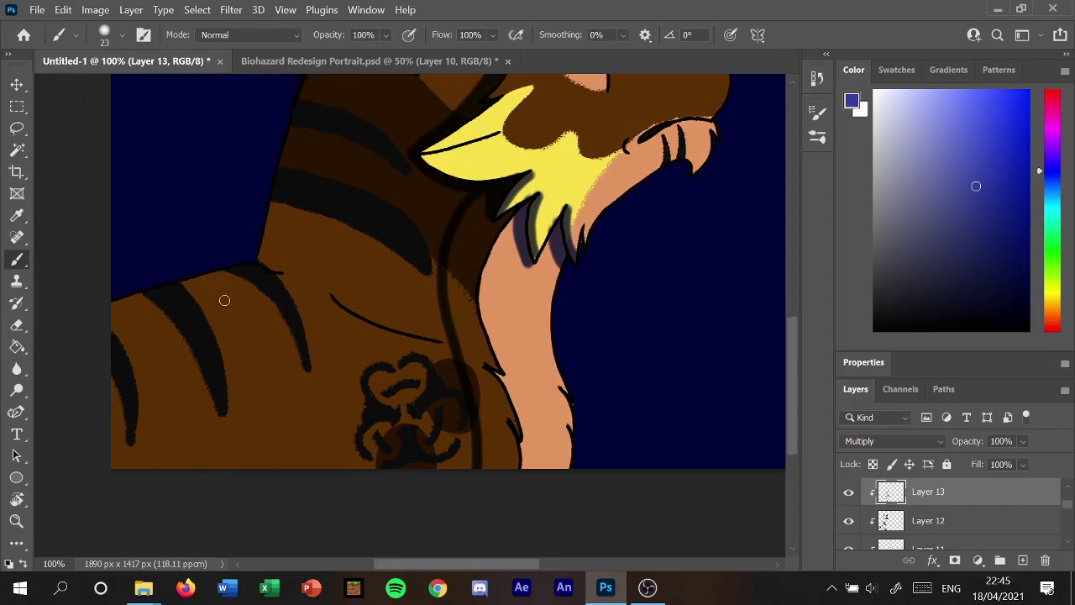
Paint multiply shading on both sides of the middle horn, the left horn, and the green hair's base.
left_click_drag(796, 372, 795, 290)
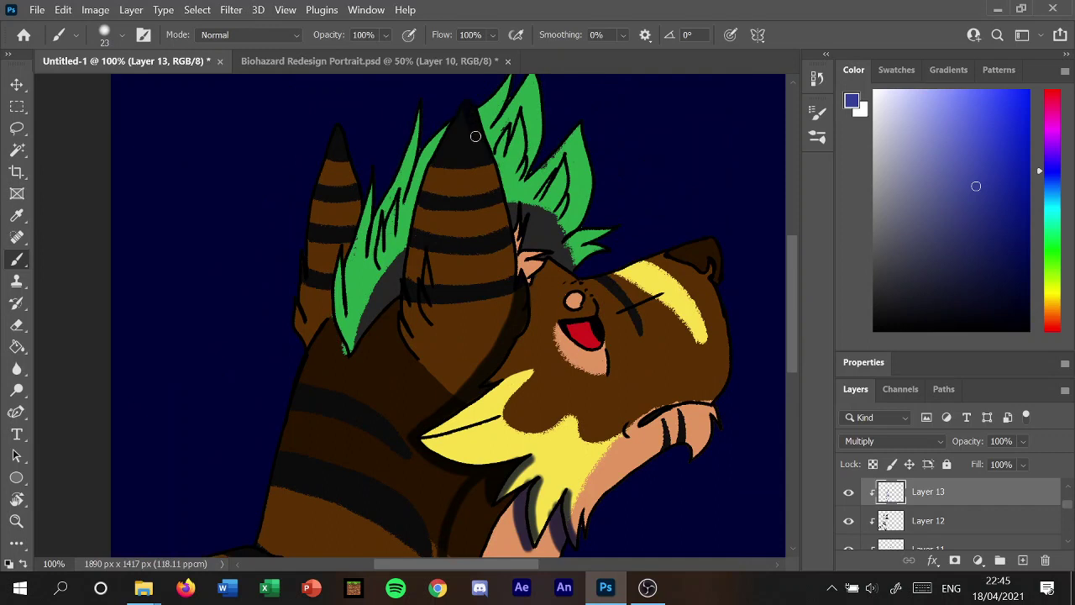
left_click_drag(475, 136, 466, 389)
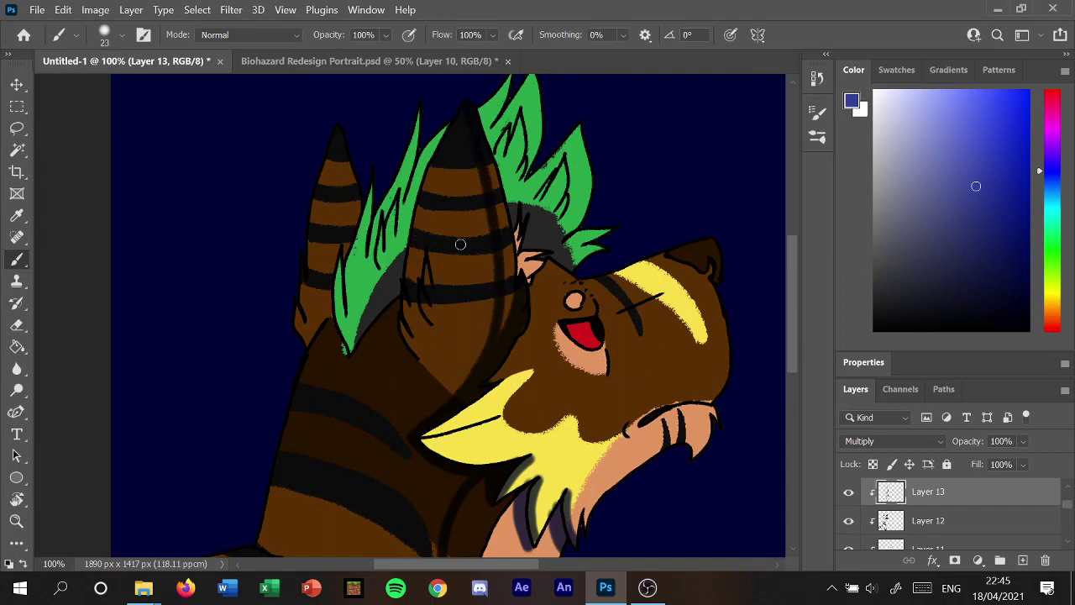
mouse_move(446, 144)
left_mouse_down()
mouse_move(416, 232)
mouse_move(408, 332)
mouse_move(403, 301)
left_mouse_up()
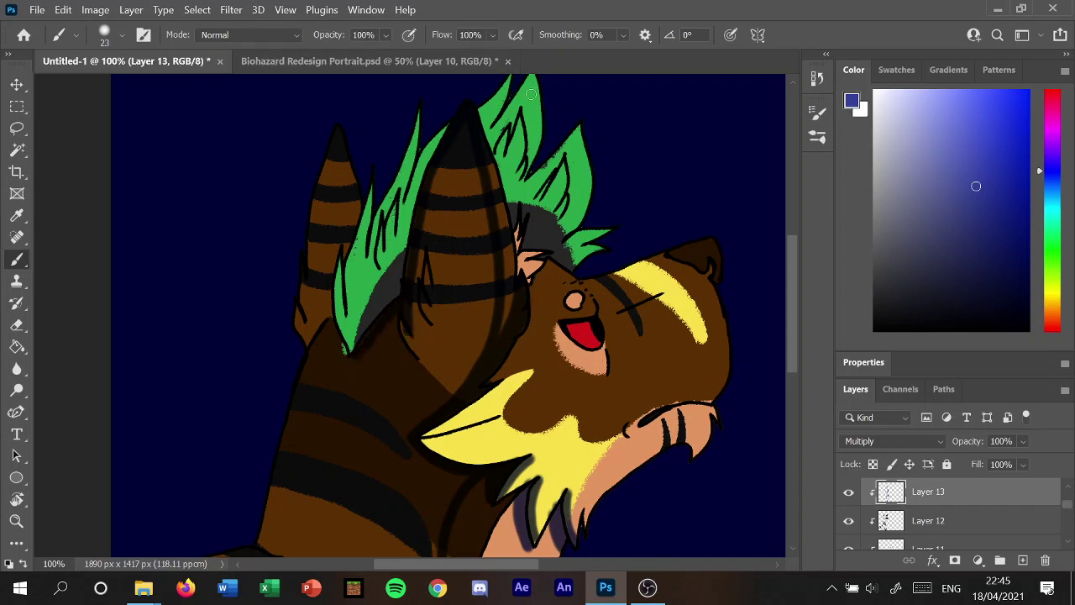
mouse_move(335, 125)
left_mouse_down()
mouse_move(343, 237)
mouse_move(327, 326)
mouse_move(300, 294)
mouse_move(303, 259)
mouse_move(319, 293)
mouse_move(332, 154)
mouse_move(307, 224)
mouse_move(331, 196)
left_mouse_up()
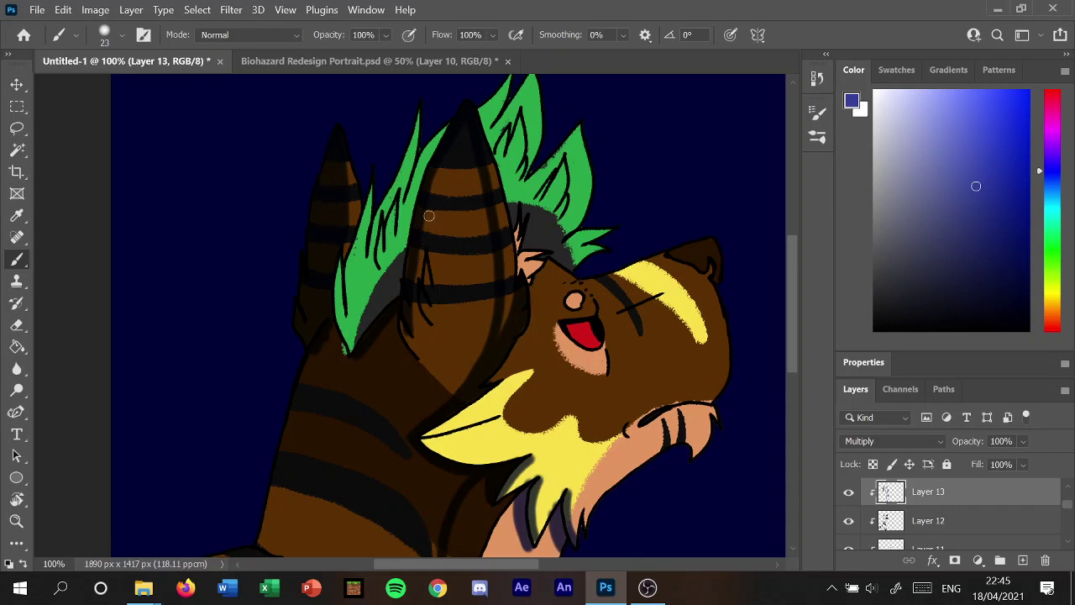
mouse_move(429, 216)
left_mouse_down()
mouse_move(413, 262)
mouse_move(433, 315)
mouse_move(451, 244)
mouse_move(489, 296)
mouse_move(476, 177)
left_mouse_up()
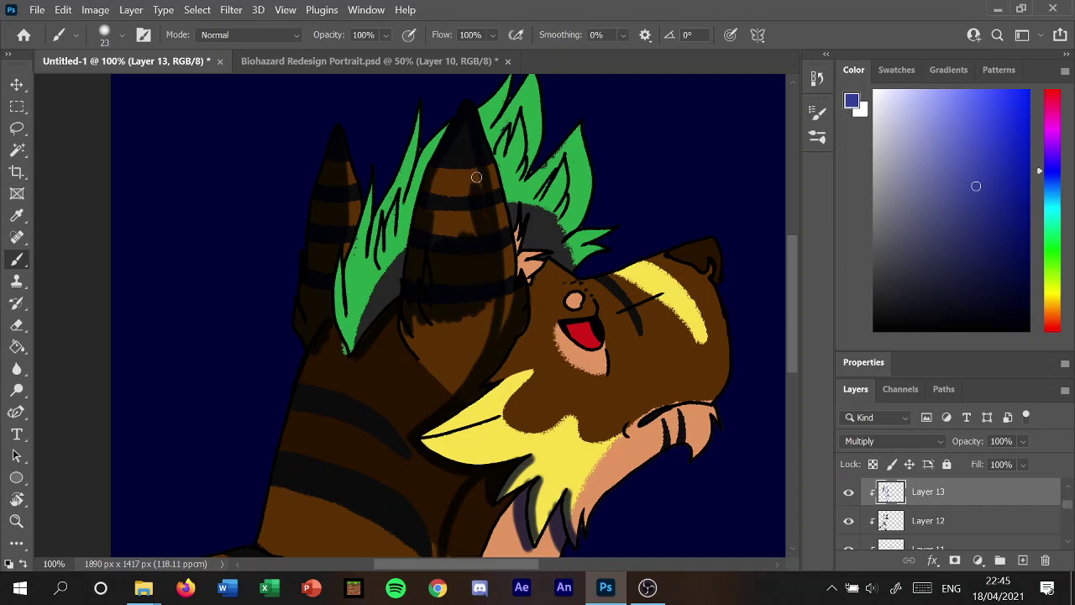
mouse_move(463, 123)
left_mouse_down()
mouse_move(443, 143)
mouse_move(449, 235)
mouse_move(468, 230)
mouse_move(466, 144)
mouse_move(459, 162)
left_mouse_up()
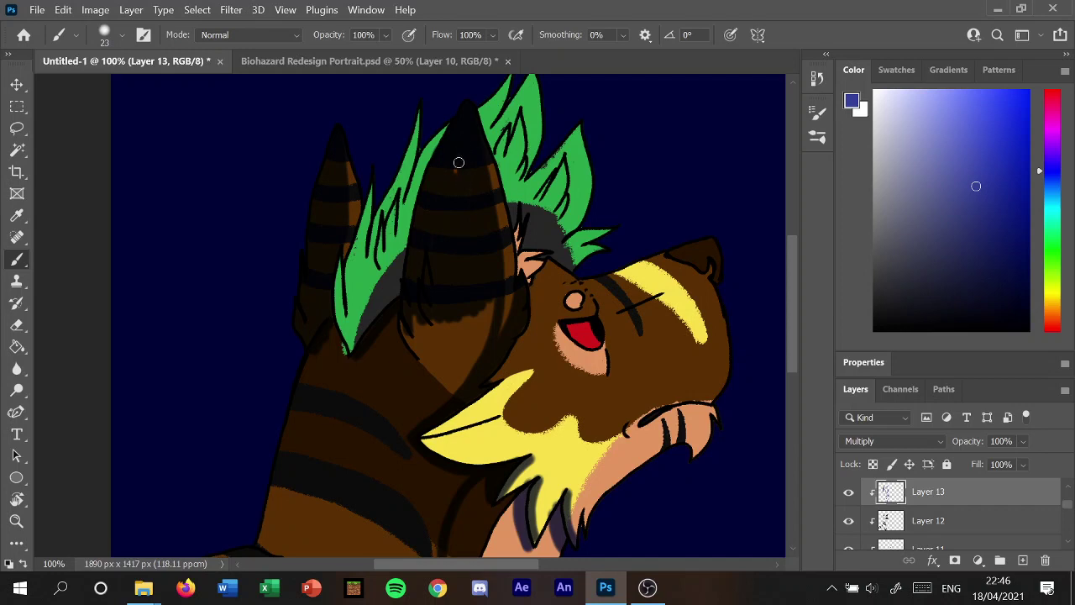
mouse_move(410, 339)
left_mouse_down()
mouse_move(373, 345)
mouse_move(375, 372)
mouse_move(434, 339)
mouse_move(410, 413)
mouse_move(479, 361)
mouse_move(461, 358)
mouse_move(487, 322)
mouse_move(457, 344)
mouse_move(453, 297)
mouse_move(428, 332)
left_mouse_up()
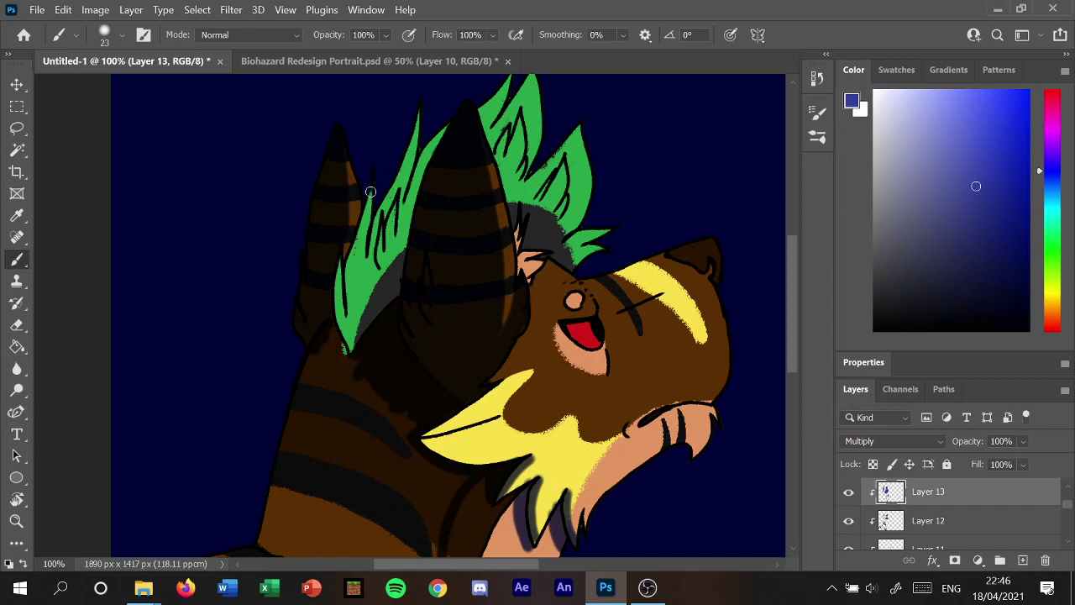
Shade the left edge and left strands of the green hair.
mouse_move(370, 191)
left_mouse_down()
mouse_move(358, 324)
mouse_move(368, 340)
left_mouse_up()
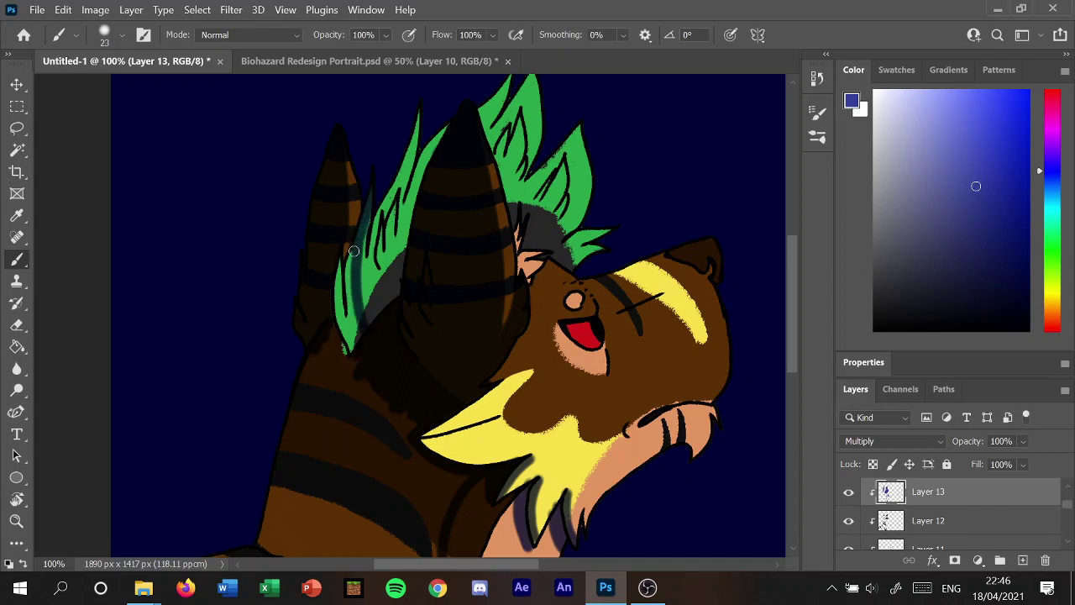
left_click_drag(354, 251, 362, 341)
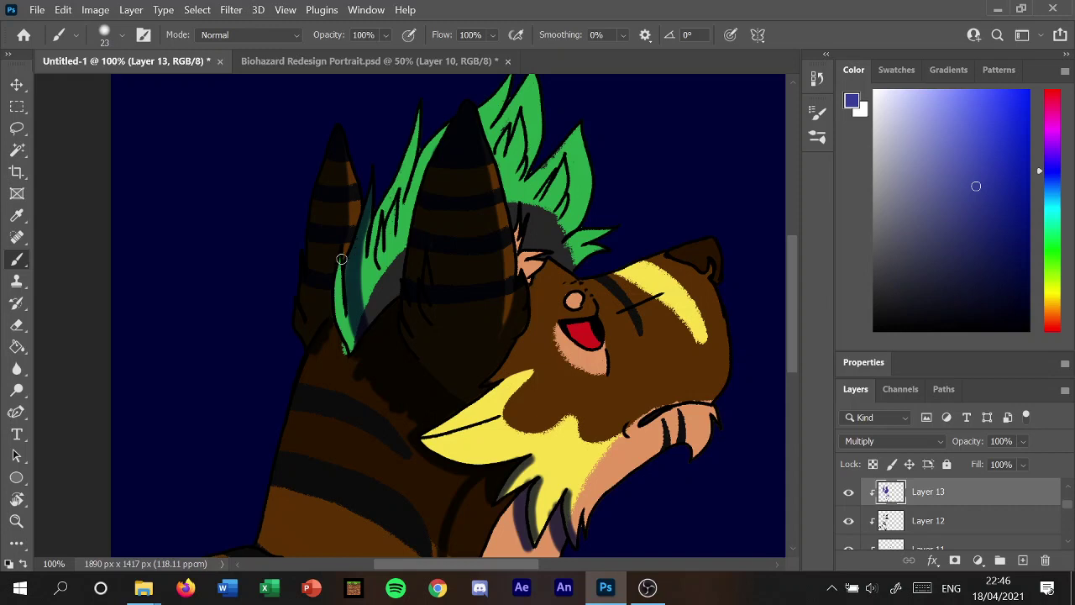
left_click_drag(338, 253, 354, 351)
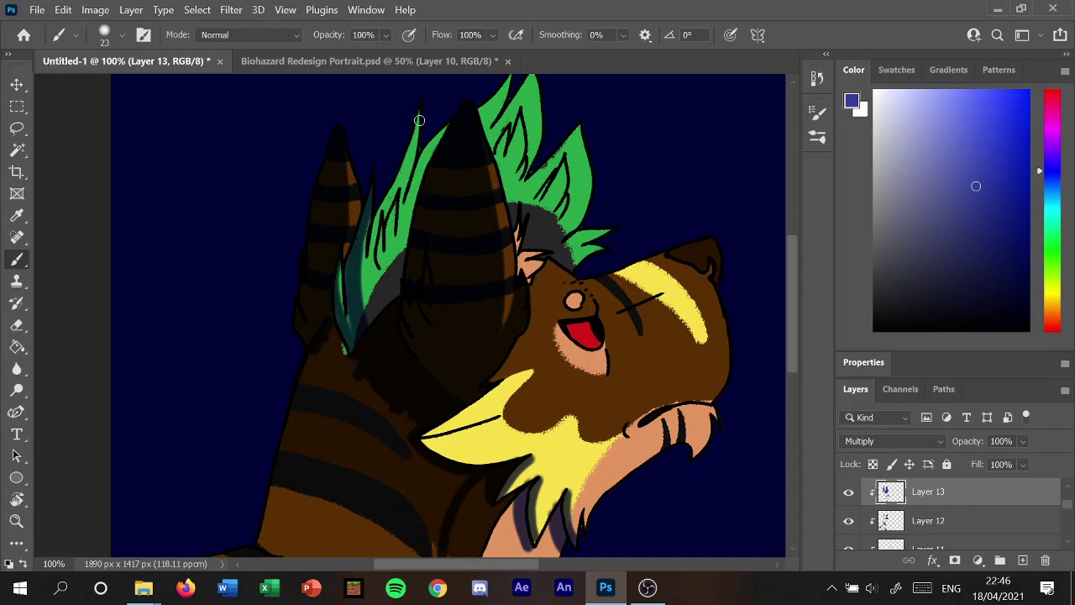
left_click_drag(420, 120, 371, 309)
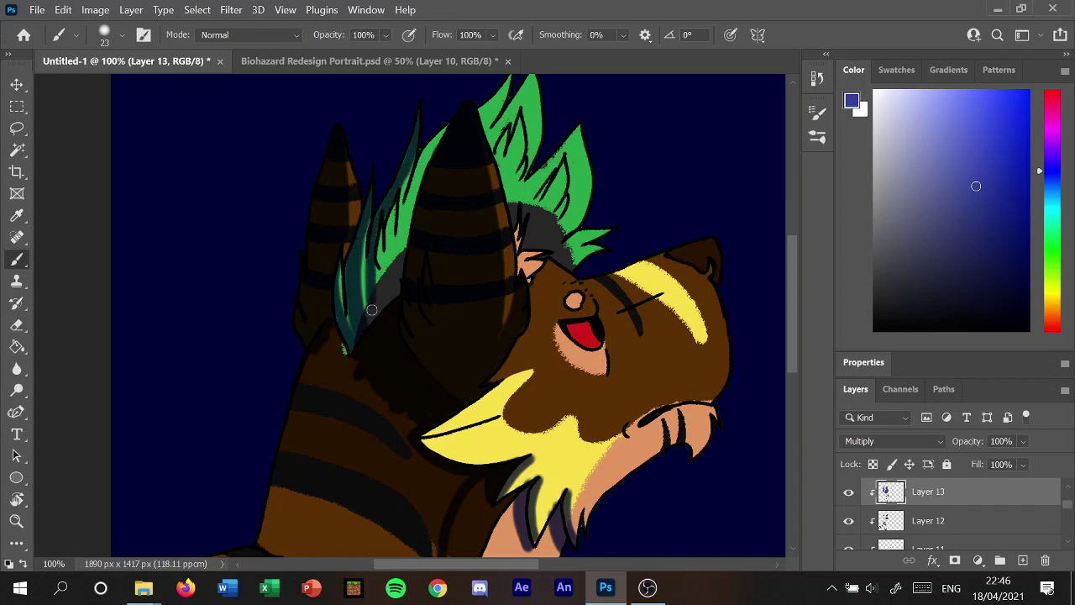
mouse_move(351, 328)
left_mouse_down()
mouse_move(400, 263)
mouse_move(353, 336)
left_mouse_up()
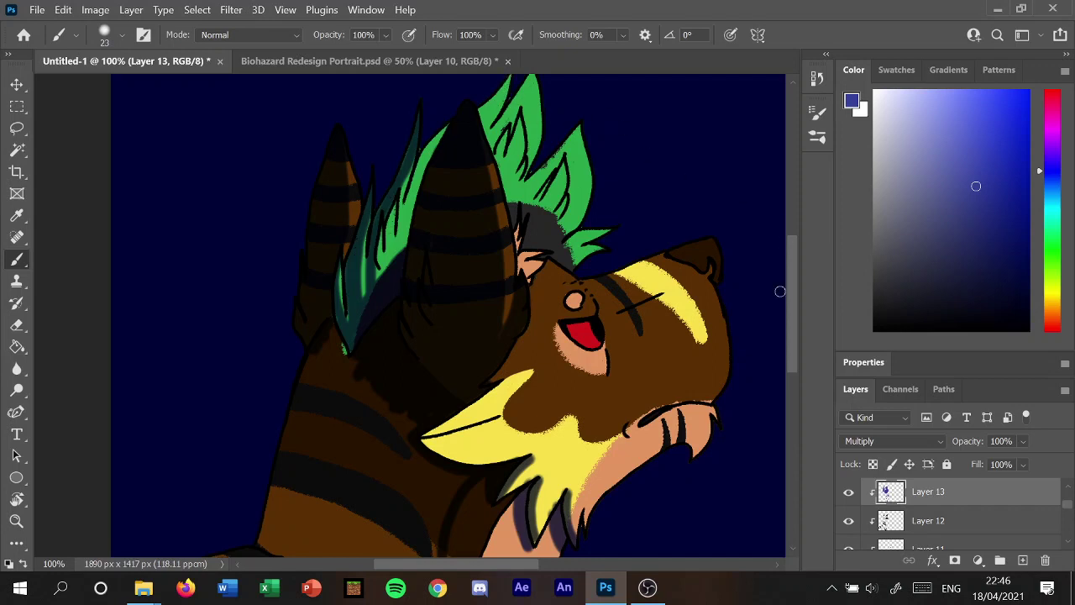
scroll(780, 291, "up", 2)
scroll(788, 285, "up", 1)
Shade the top, tall, right and middle green hair spikes down to their bases.
mouse_move(514, 126)
left_mouse_down()
mouse_move(418, 233)
mouse_move(388, 338)
left_mouse_up()
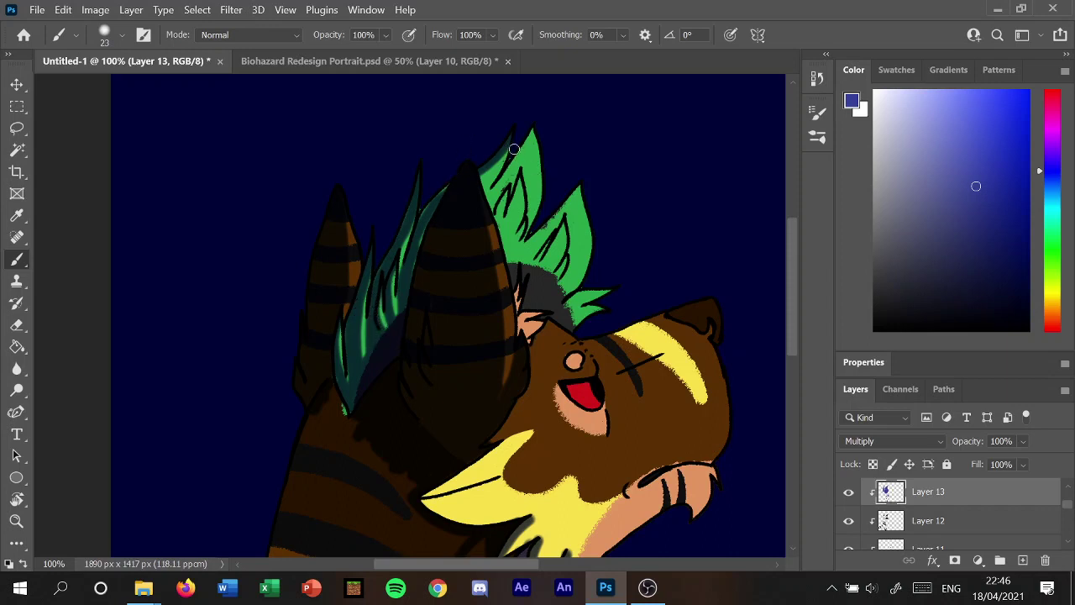
mouse_move(533, 126)
left_mouse_down()
mouse_move(513, 174)
mouse_move(531, 136)
left_mouse_up()
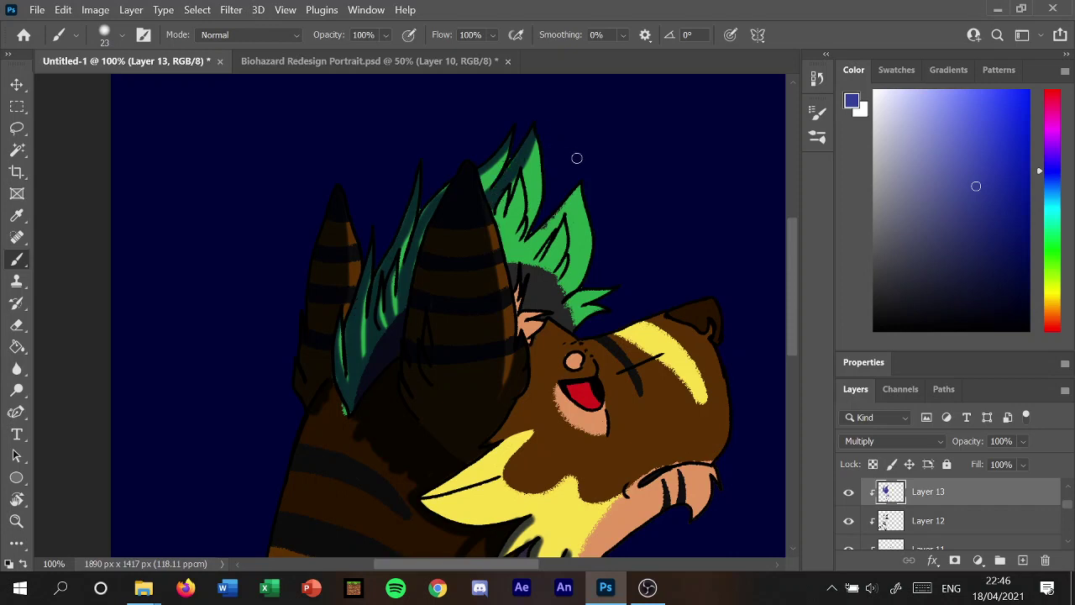
mouse_move(582, 187)
left_mouse_down()
mouse_move(527, 257)
mouse_move(562, 208)
mouse_move(528, 281)
mouse_move(550, 231)
mouse_move(555, 277)
mouse_move(528, 309)
left_mouse_up()
mouse_move(607, 289)
left_mouse_down()
mouse_move(542, 317)
mouse_move(588, 304)
mouse_move(553, 316)
left_mouse_up()
left_click_drag(582, 209, 556, 269)
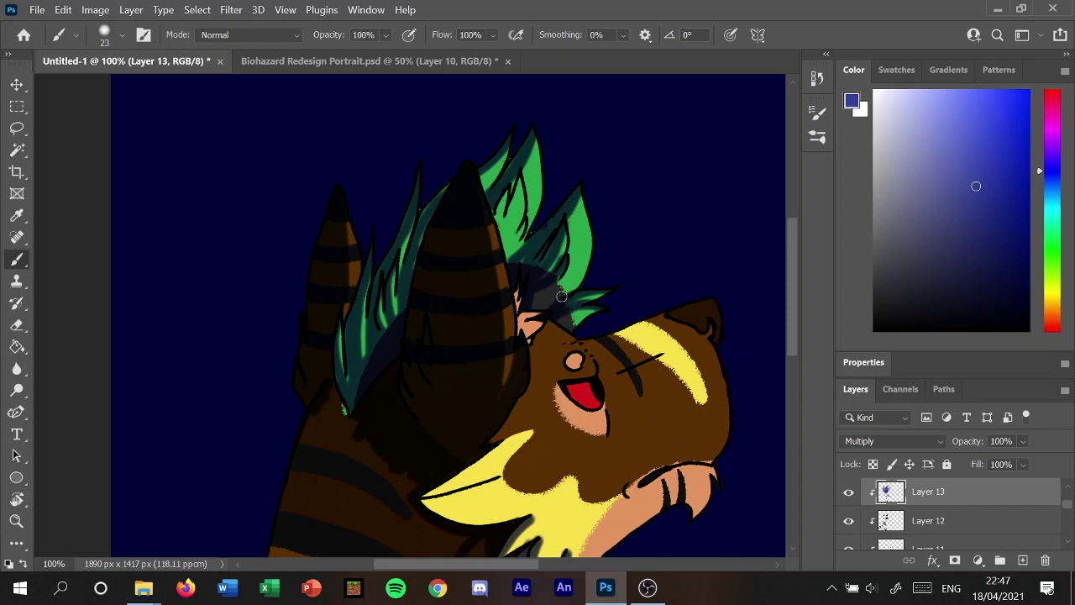
mouse_move(568, 213)
left_mouse_down()
mouse_move(571, 277)
mouse_move(536, 306)
mouse_move(561, 278)
mouse_move(576, 280)
left_mouse_up()
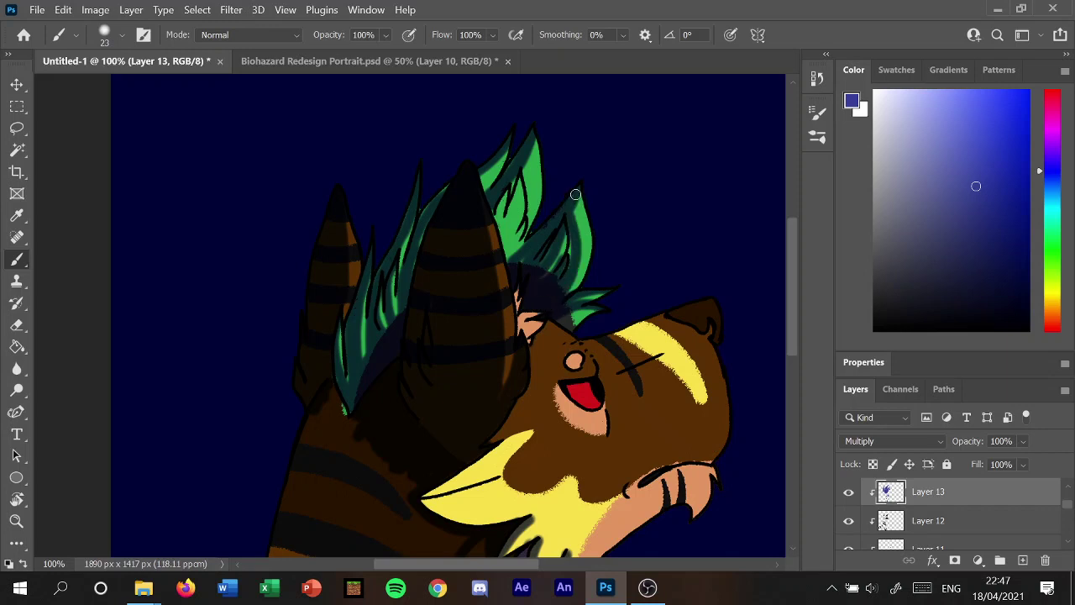
left_click_drag(576, 195, 566, 299)
mouse_move(517, 173)
left_mouse_down()
mouse_move(511, 212)
mouse_move(499, 212)
mouse_move(516, 248)
mouse_move(526, 245)
mouse_move(512, 248)
mouse_move(504, 233)
mouse_move(513, 267)
mouse_move(506, 248)
left_mouse_up()
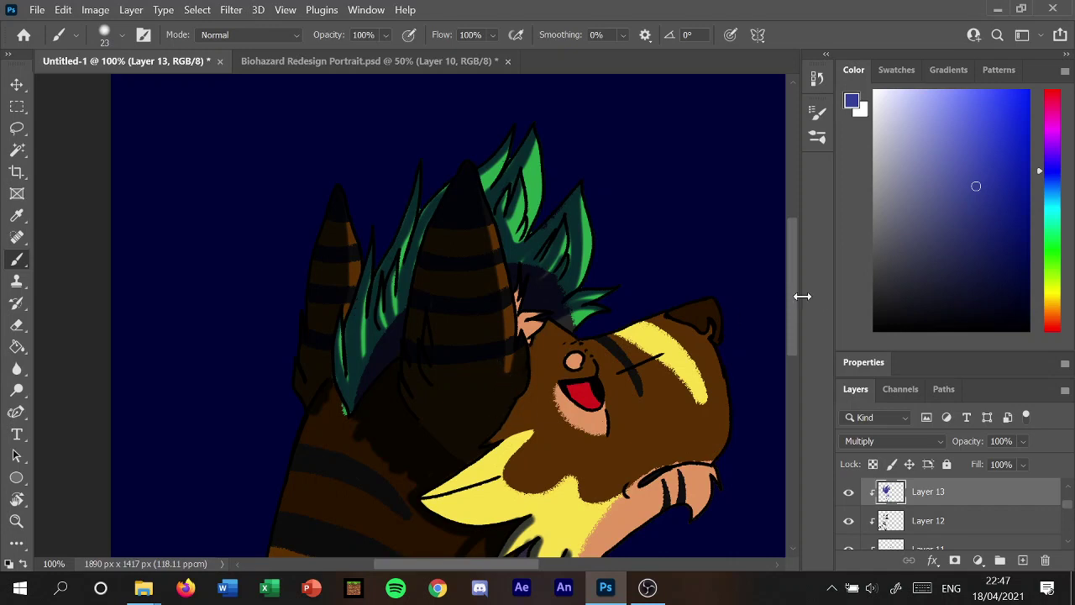
Shade the yellow ruff with a curved shadow across its upper edge and lower spikes.
left_click_drag(796, 303, 797, 348)
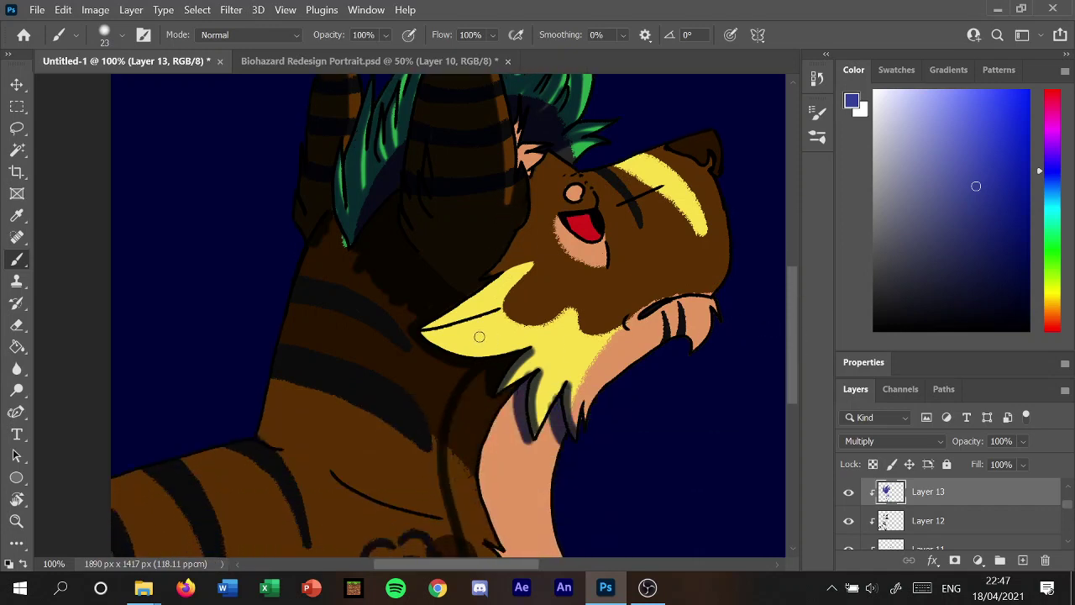
mouse_move(496, 312)
left_mouse_down()
mouse_move(452, 332)
mouse_move(467, 354)
mouse_move(515, 354)
left_mouse_up()
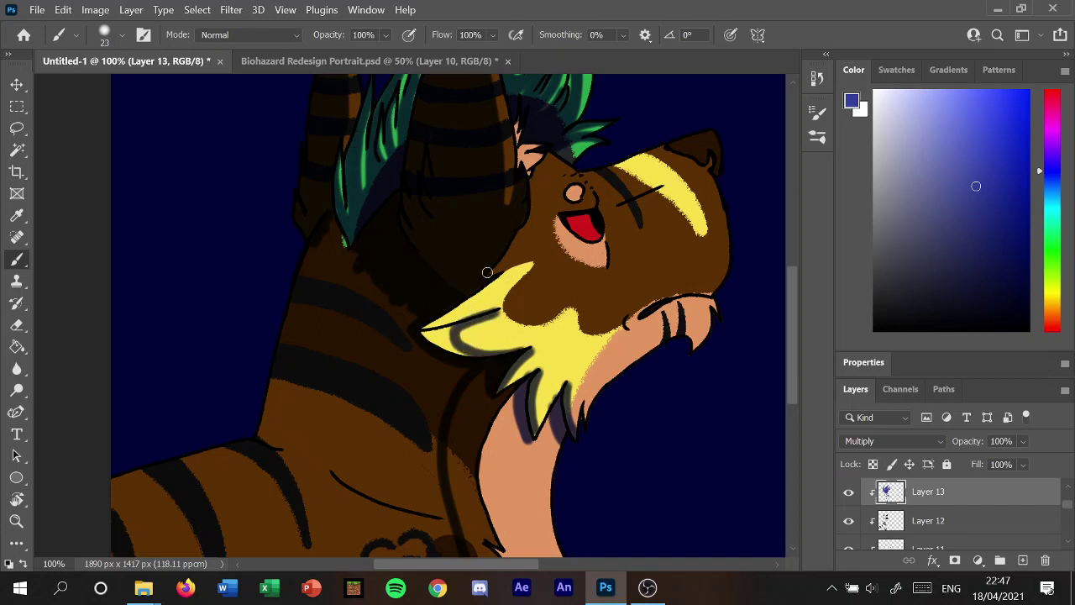
mouse_move(475, 283)
left_mouse_down()
mouse_move(491, 311)
mouse_move(471, 305)
mouse_move(418, 334)
mouse_move(468, 354)
left_mouse_up()
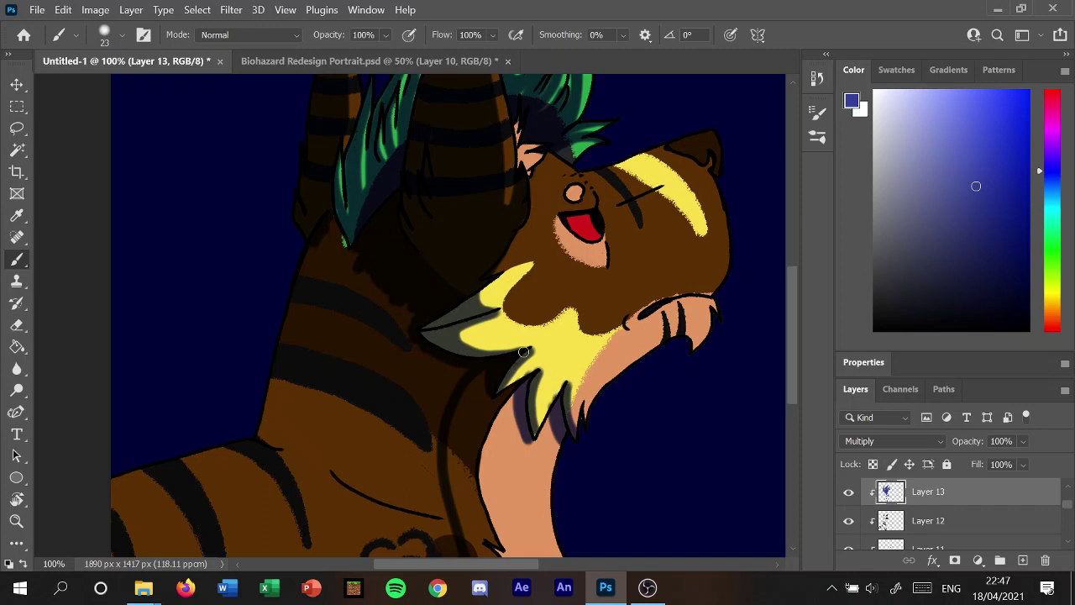
mouse_move(516, 363)
left_mouse_down()
mouse_move(504, 387)
mouse_move(545, 384)
mouse_move(531, 410)
mouse_move(553, 407)
mouse_move(536, 433)
left_mouse_up()
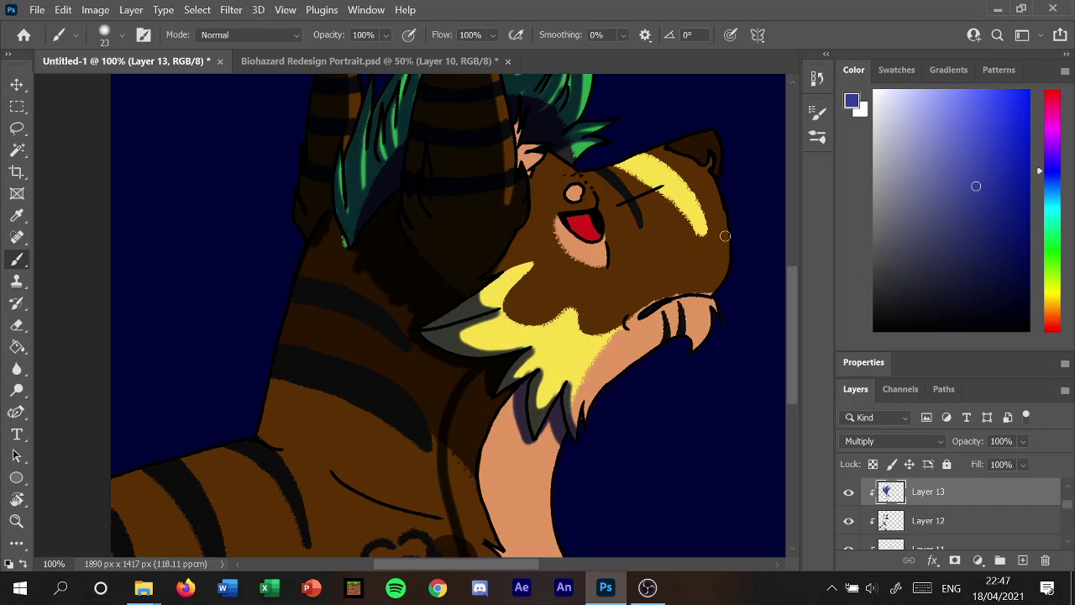
Shade down the fur line along the edge of the neck.
scroll(797, 310, "down", 3)
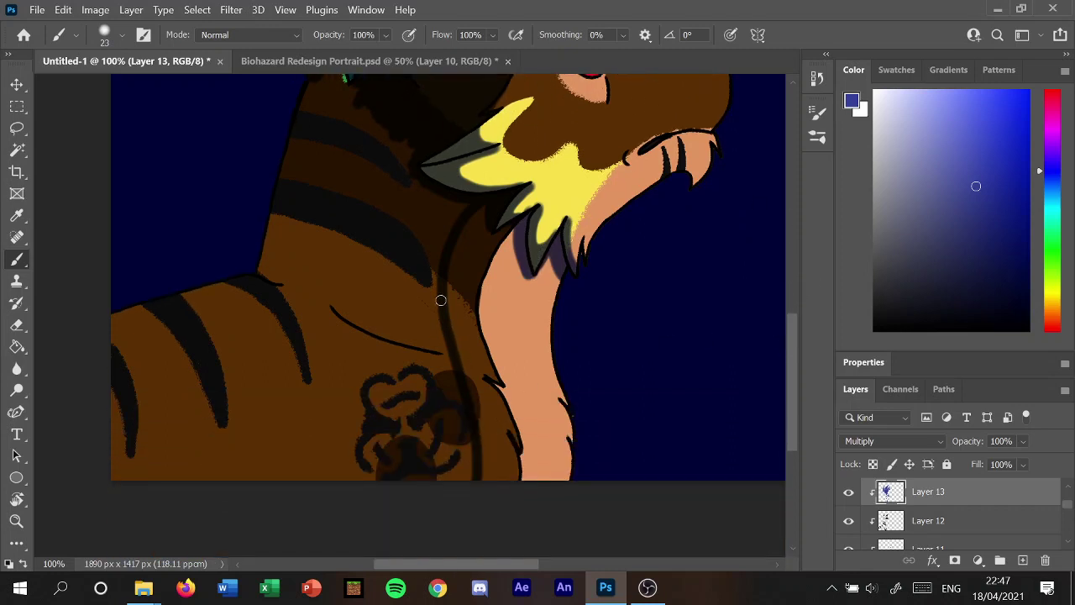
mouse_move(482, 204)
left_mouse_down()
mouse_move(451, 241)
mouse_move(449, 312)
mouse_move(497, 380)
mouse_move(485, 396)
mouse_move(519, 447)
left_mouse_up()
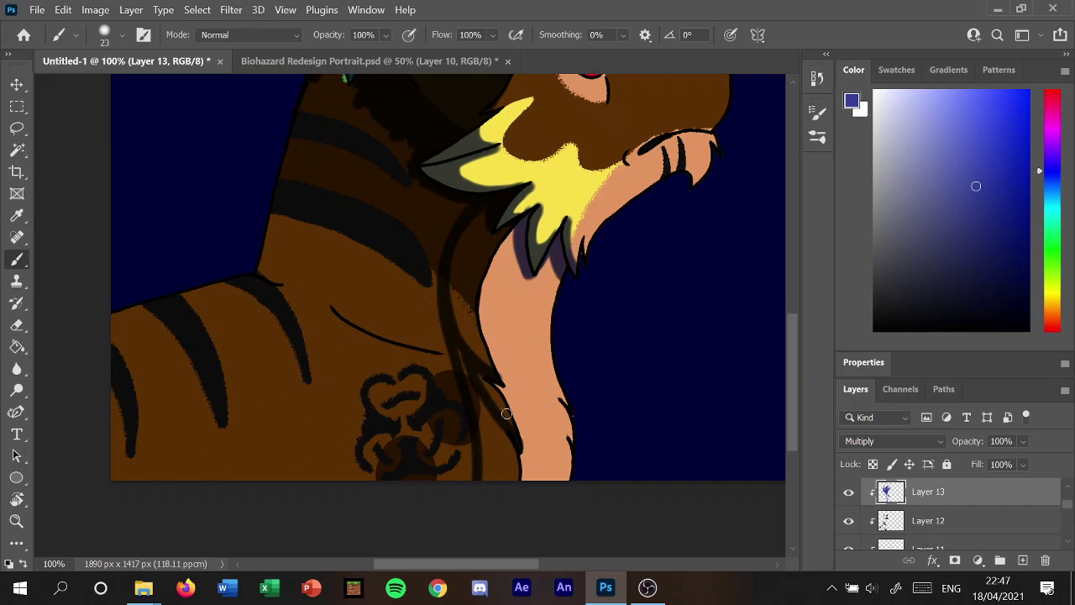
left_click_drag(482, 392, 509, 479)
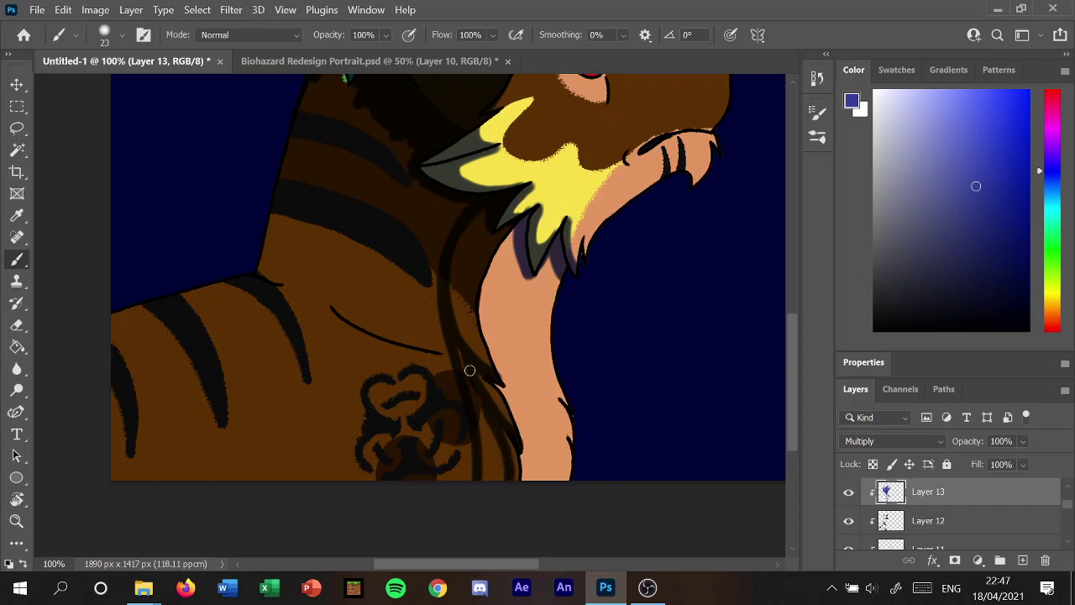
mouse_move(468, 372)
left_mouse_down()
mouse_move(462, 356)
mouse_move(490, 470)
mouse_move(478, 445)
left_mouse_up()
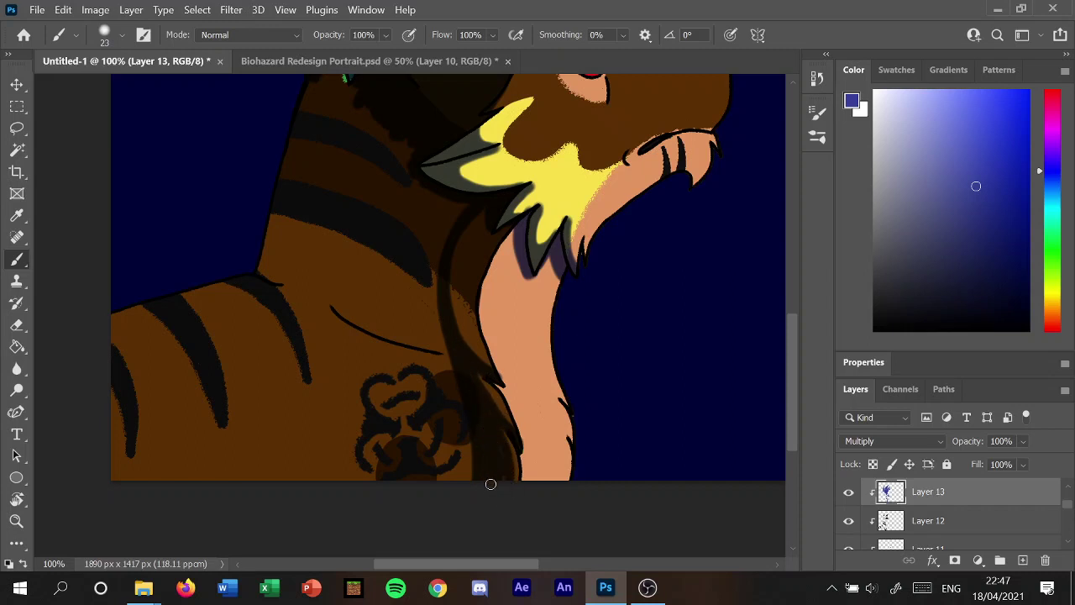
Zoom out, shade the neck edge, then paint broad 77 px shading over the lower chest and shoulder.
left_click(285, 9)
left_click(310, 141)
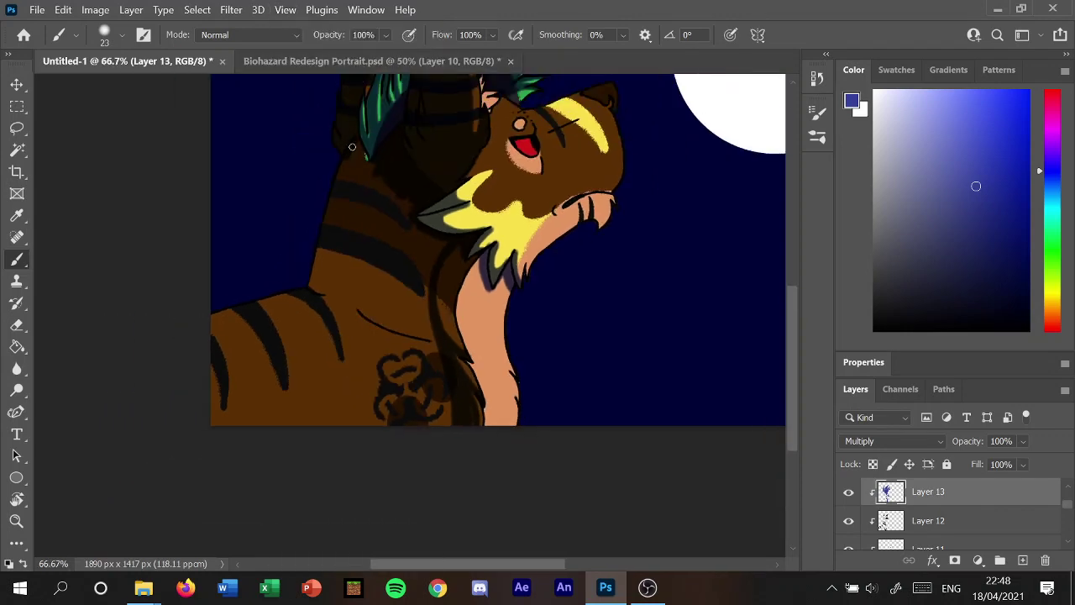
left_click_drag(356, 139, 368, 174)
left_click(122, 34)
left_click_drag(112, 86, 135, 87)
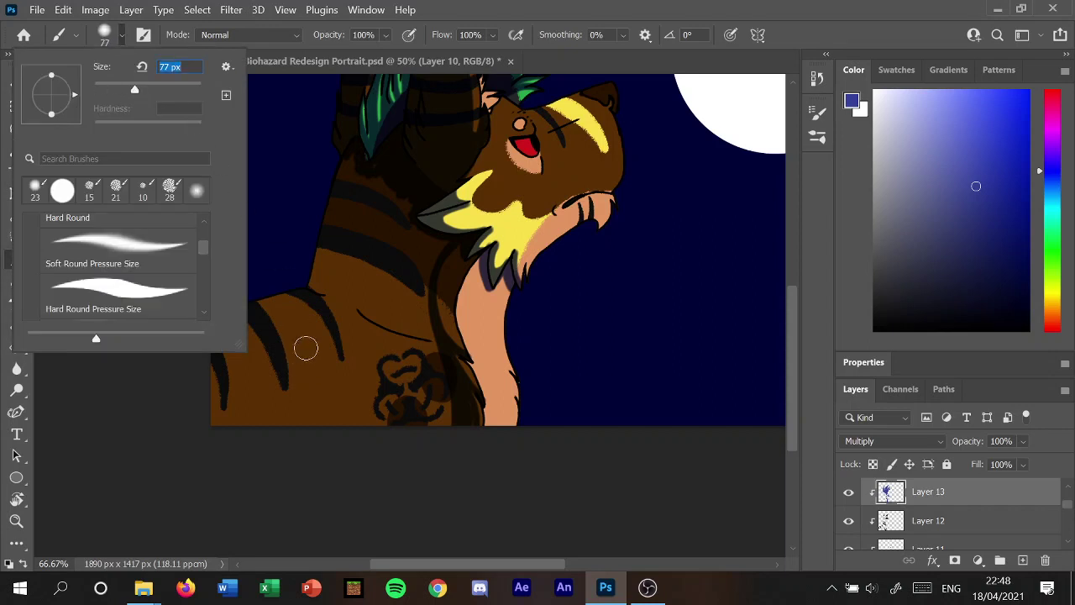
mouse_move(331, 292)
left_mouse_down()
mouse_move(214, 431)
mouse_move(199, 403)
mouse_move(216, 338)
mouse_move(329, 226)
mouse_move(343, 173)
mouse_move(341, 192)
mouse_move(369, 187)
mouse_move(434, 243)
mouse_move(420, 302)
mouse_move(439, 404)
mouse_move(428, 422)
mouse_move(384, 422)
mouse_move(367, 386)
mouse_move(312, 421)
mouse_move(284, 417)
mouse_move(350, 241)
mouse_move(391, 264)
mouse_move(384, 317)
mouse_move(408, 319)
mouse_move(391, 355)
left_mouse_up()
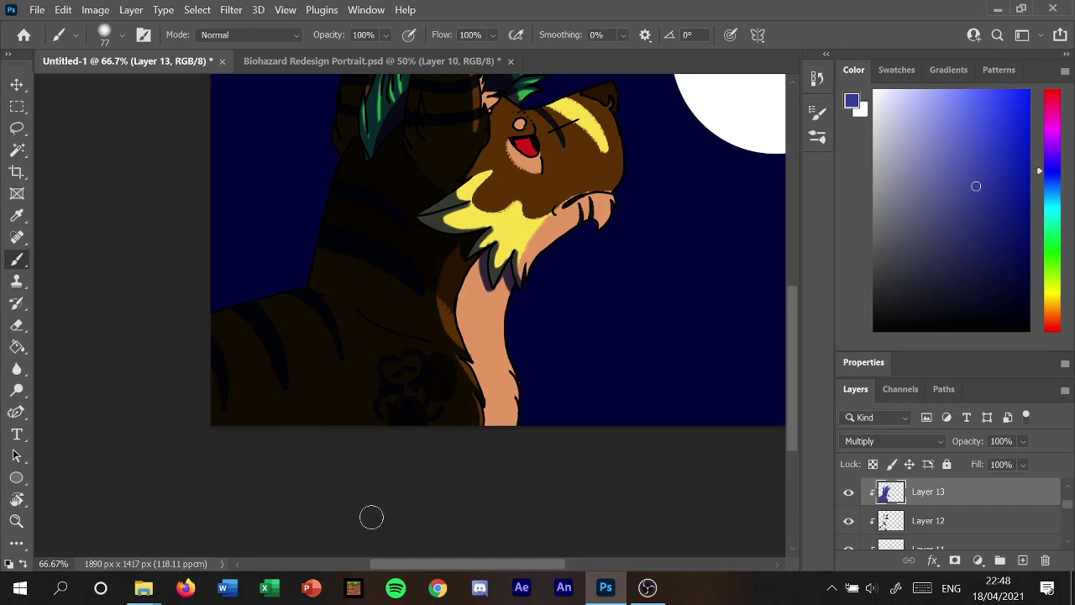
scroll(801, 336, "up", 5)
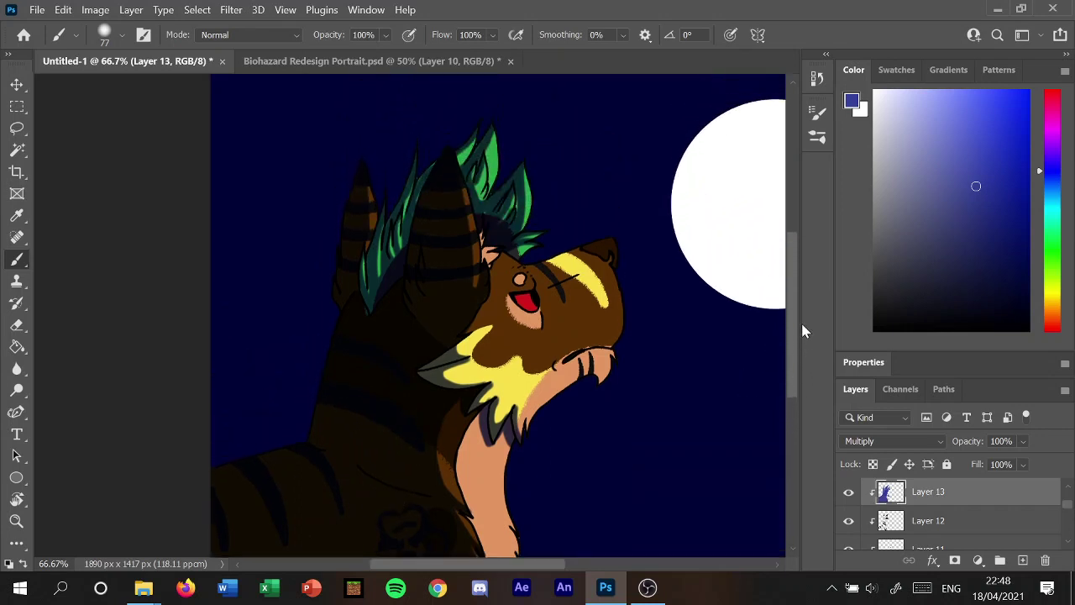
scroll(800, 320, "up", 1)
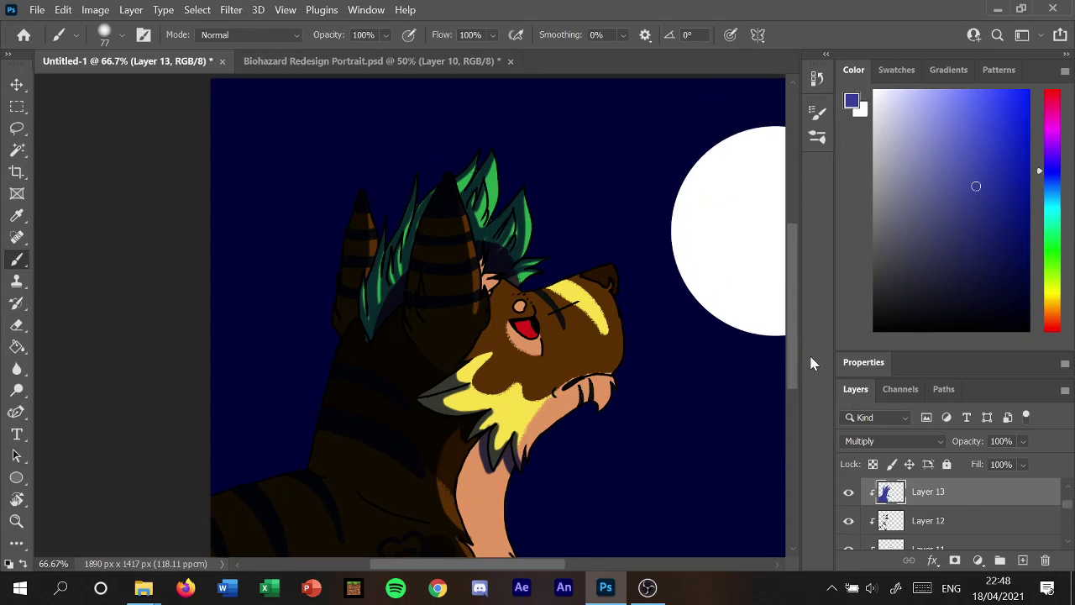
Shrink the brush to 12 px and view the head at 100% beside the moon.
left_click(103, 37)
left_click(103, 85)
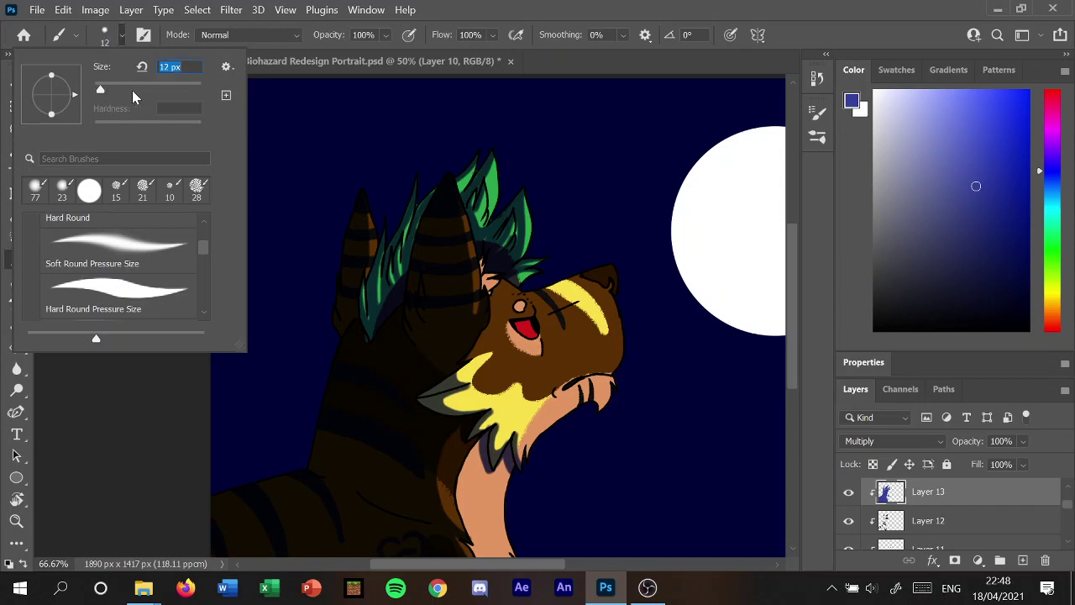
left_click(286, 10)
left_click(310, 206)
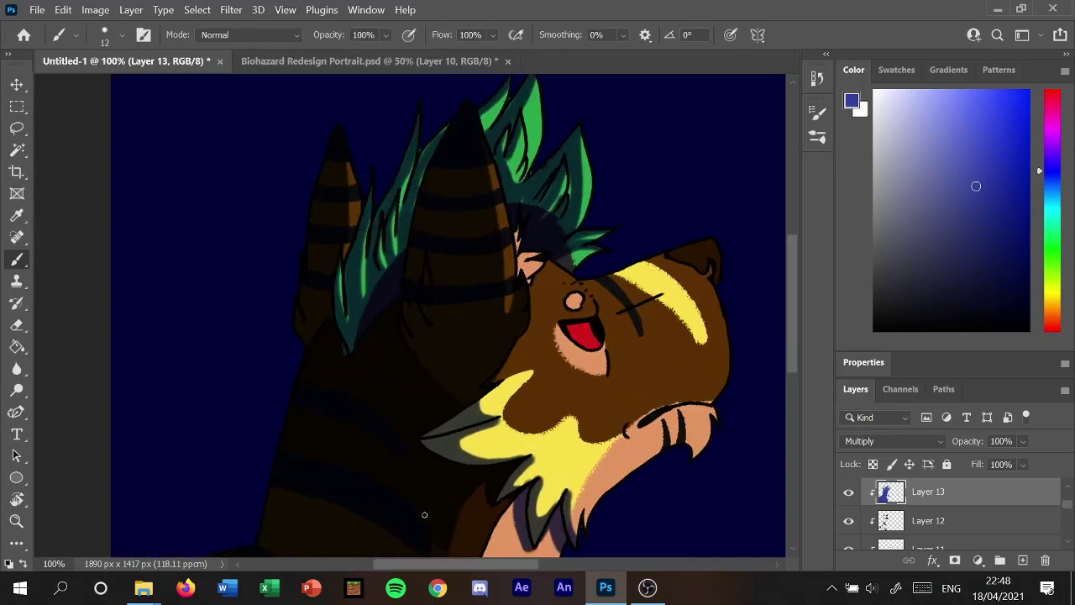
left_click_drag(450, 564, 495, 537)
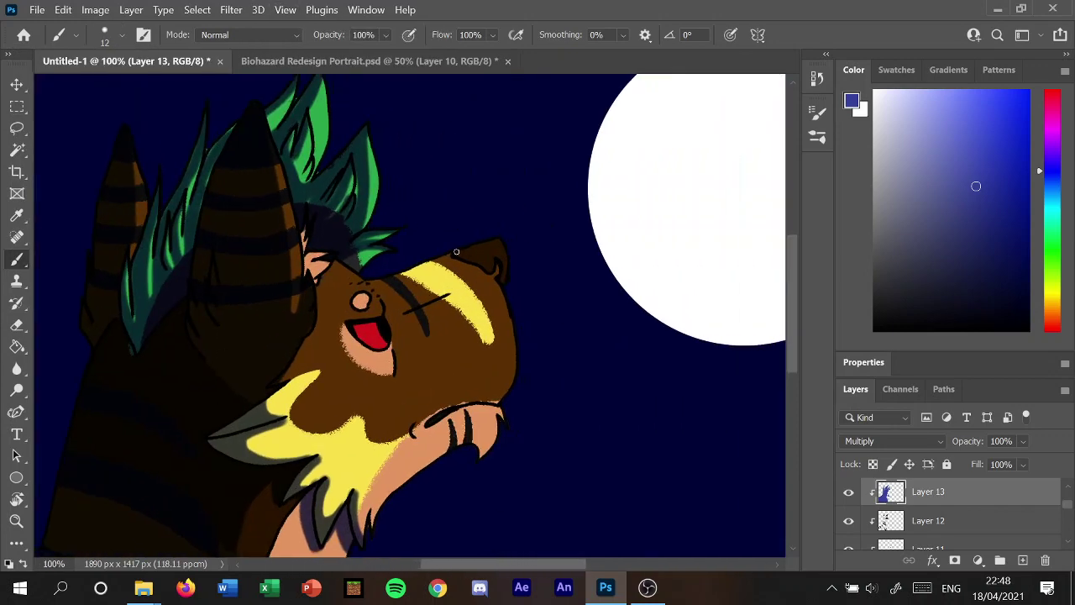
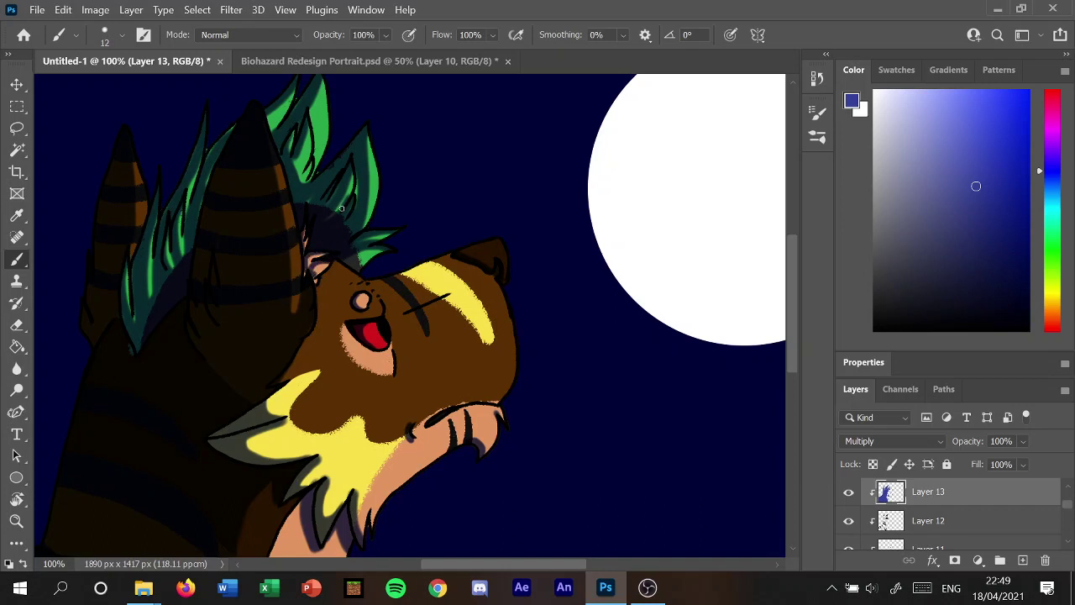
Fit the image on screen and blur the dark shading patch on the creature's horn.
left_click(285, 10)
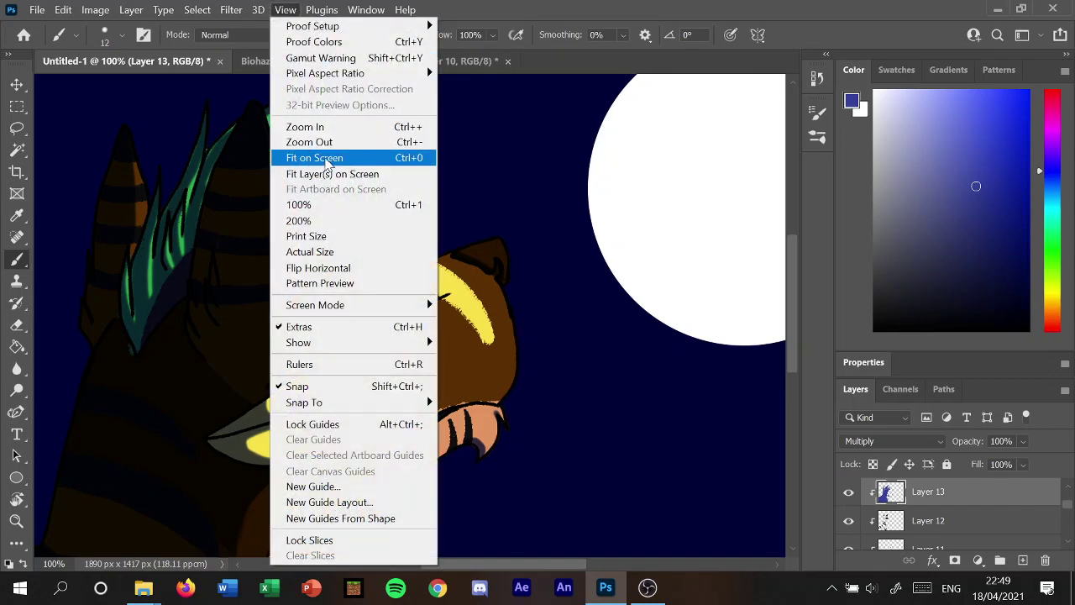
left_click(312, 159)
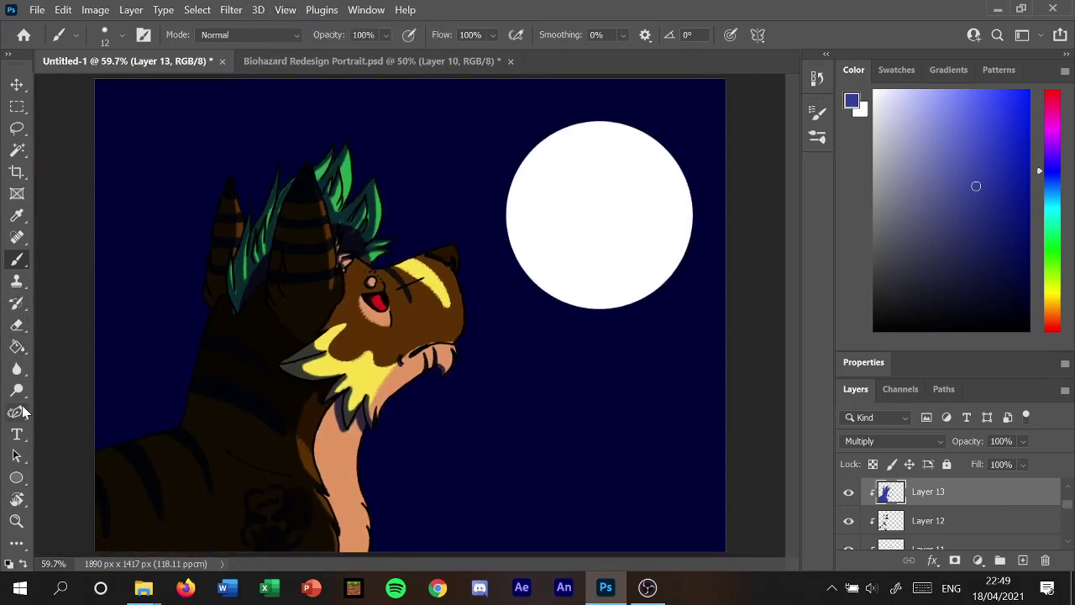
left_click(20, 375)
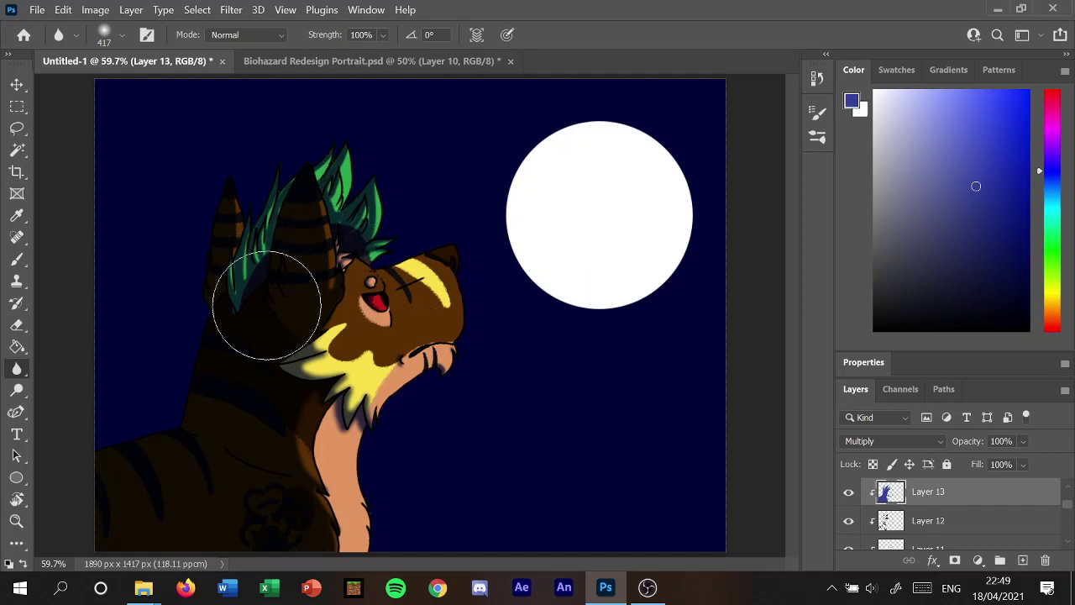
left_click_drag(266, 305, 211, 296)
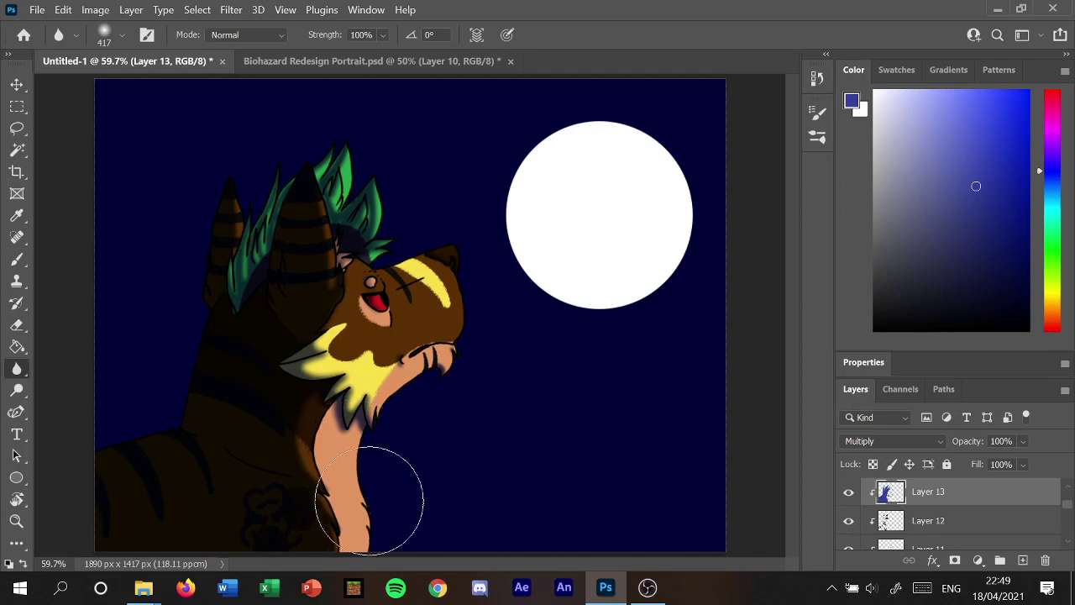
left_click(914, 528)
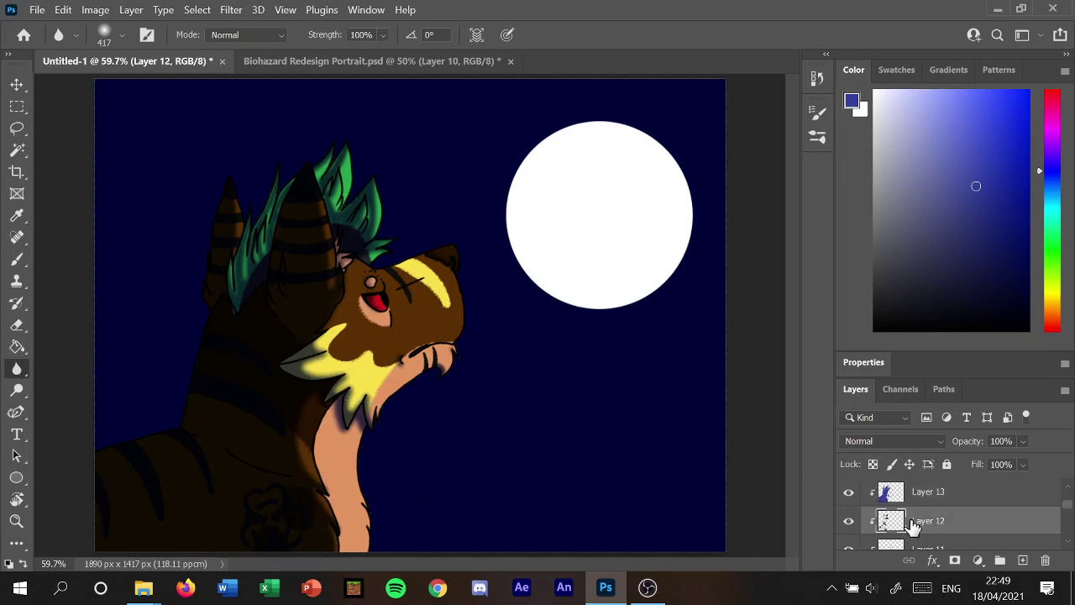
Briefly lower Layer 13's opacity to check the shading, then restore it to 100%.
left_click(950, 494)
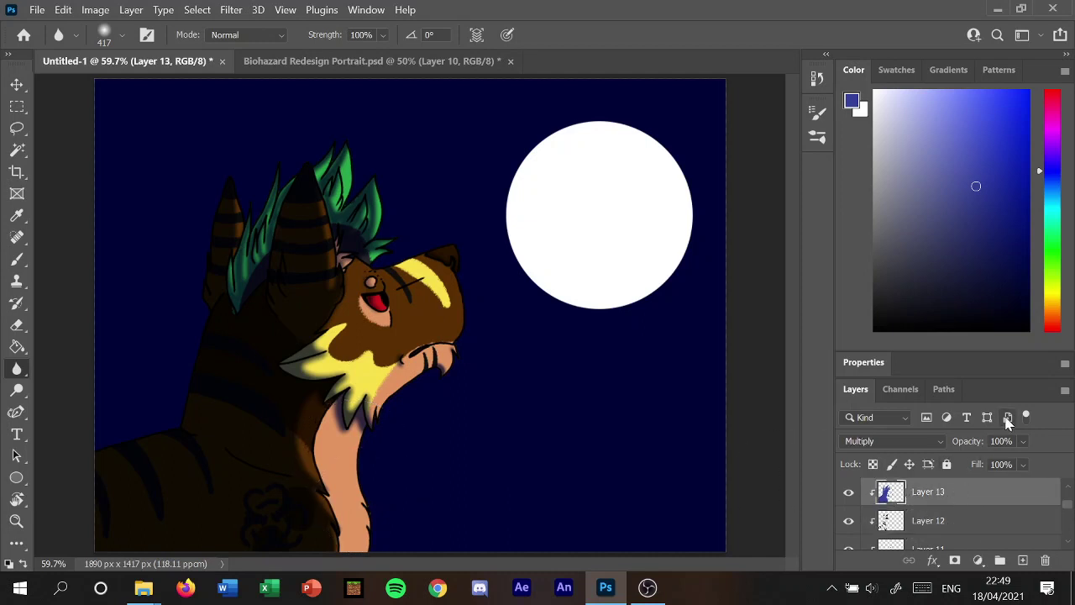
left_click(1023, 441)
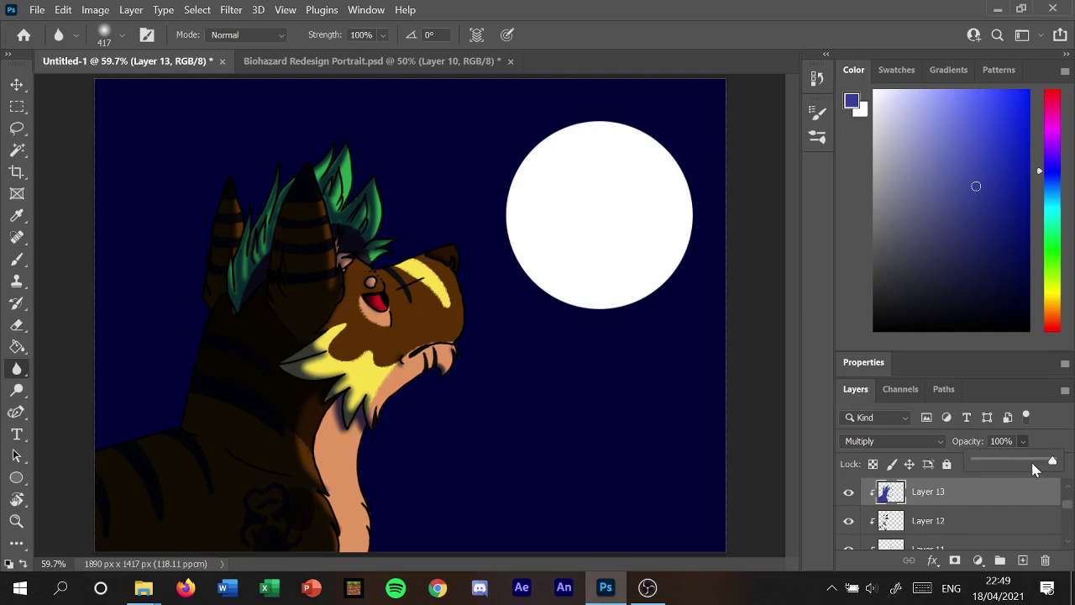
left_click_drag(1039, 464, 1031, 462)
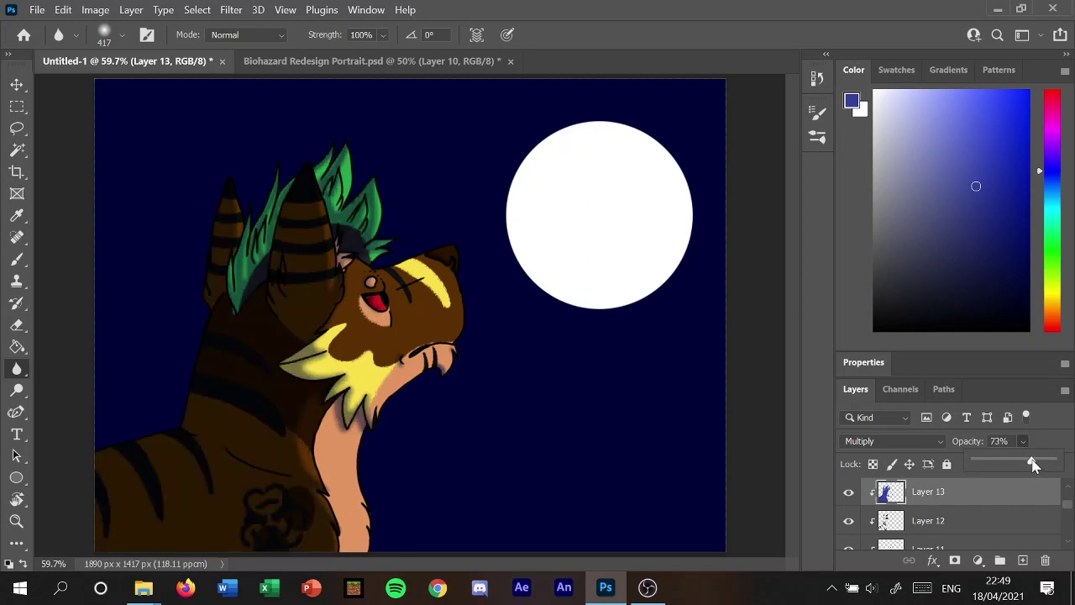
left_click_drag(1032, 463, 1060, 464)
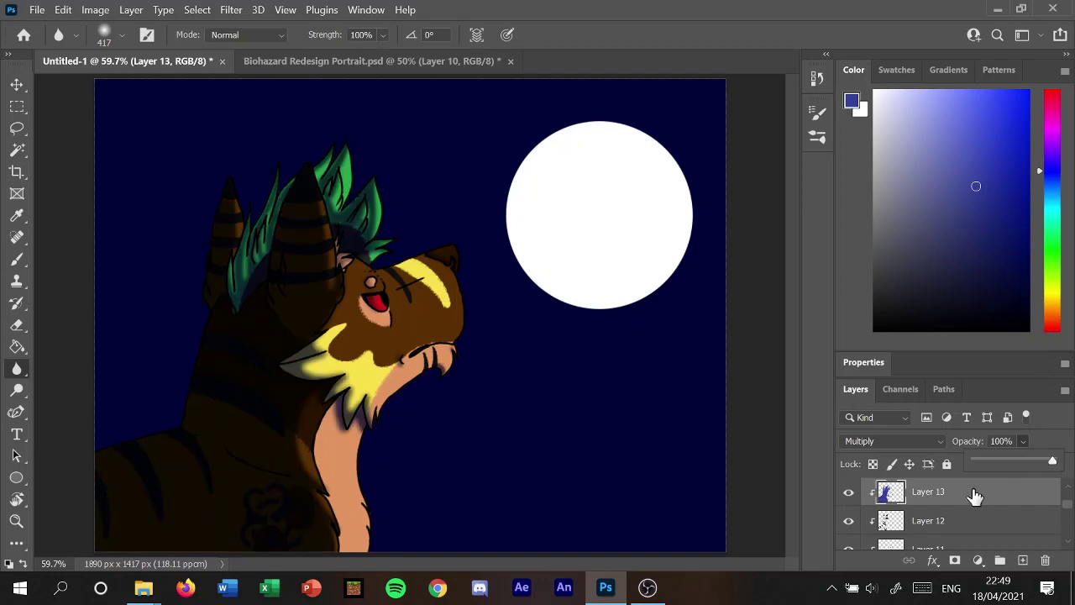
Add Layer 14 clipped to Layer 13 in Screen mode, with a pale lavender-grey colour.
left_click(1024, 564)
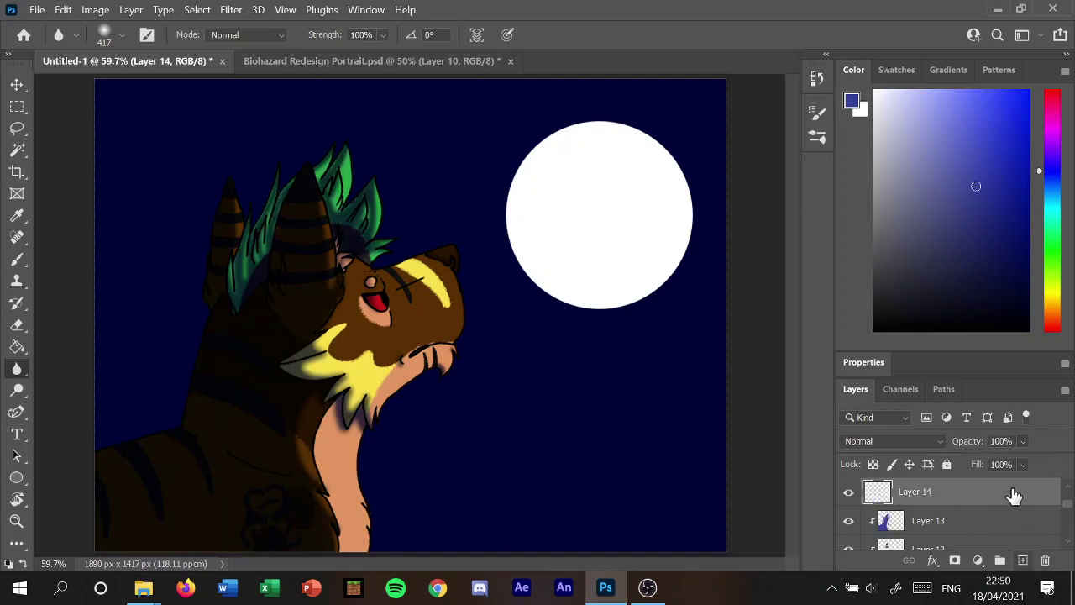
right_click(1001, 502)
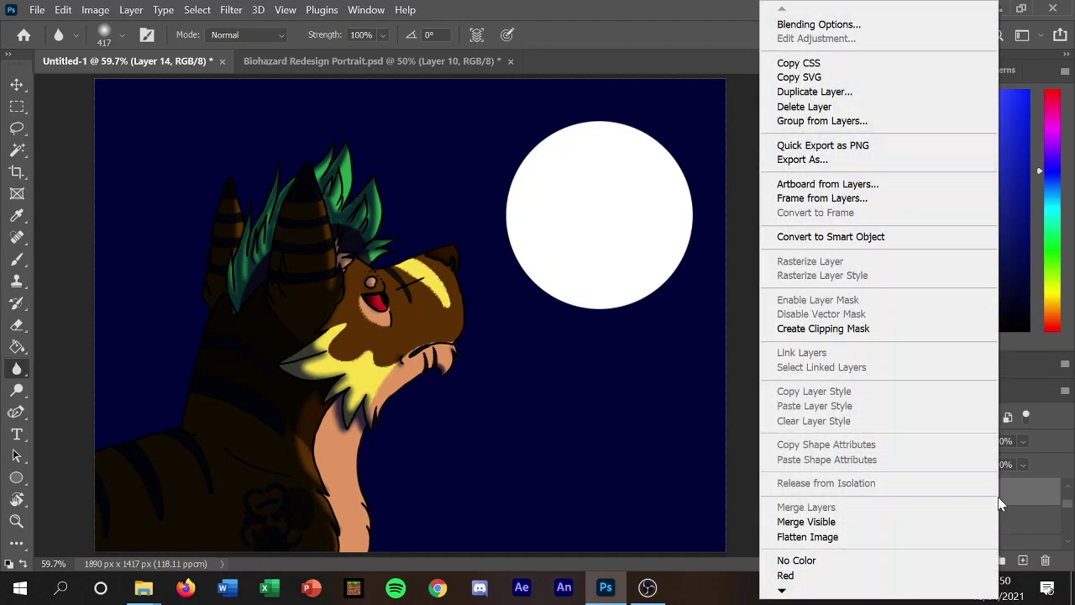
left_click(857, 328)
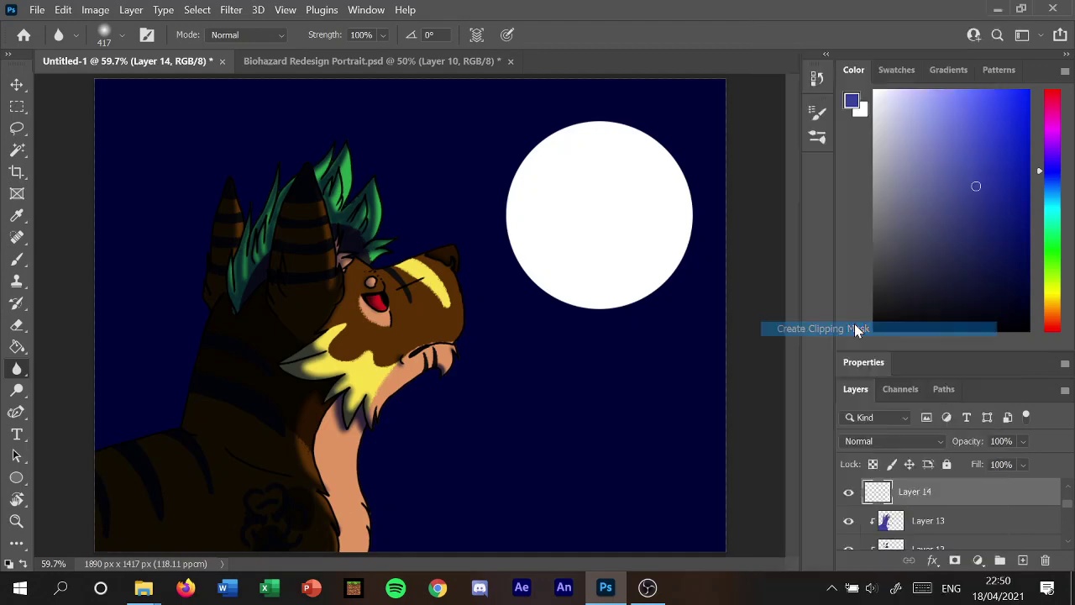
left_click(871, 443)
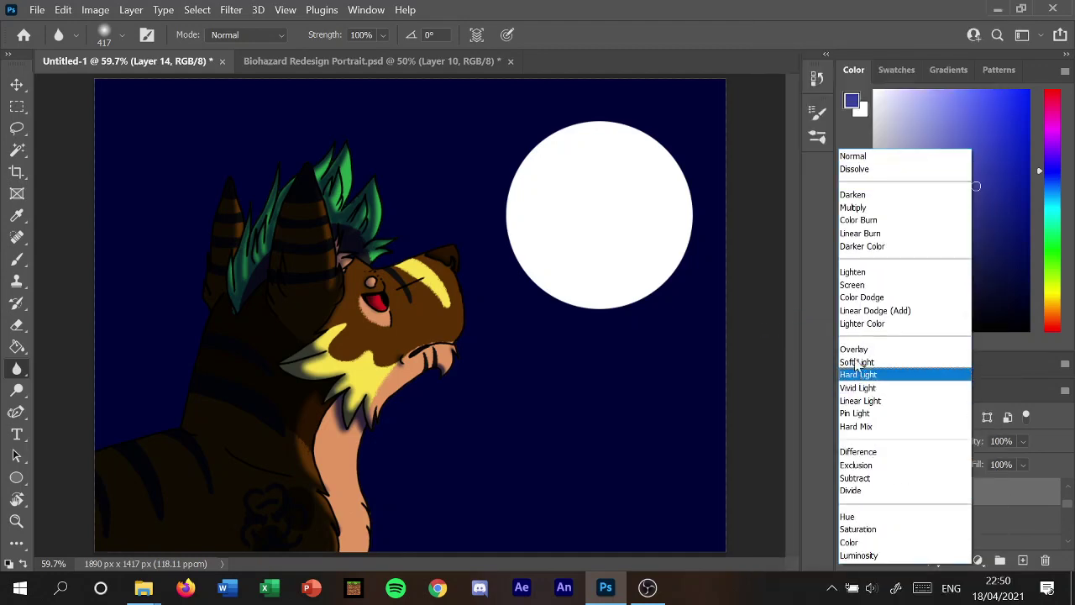
left_click(852, 287)
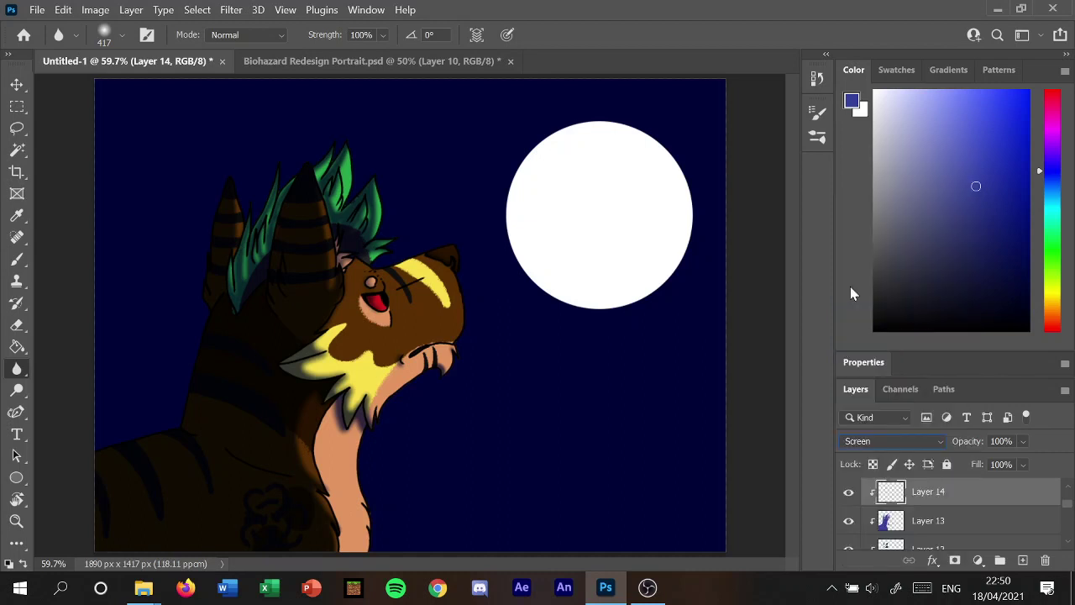
left_click(891, 130)
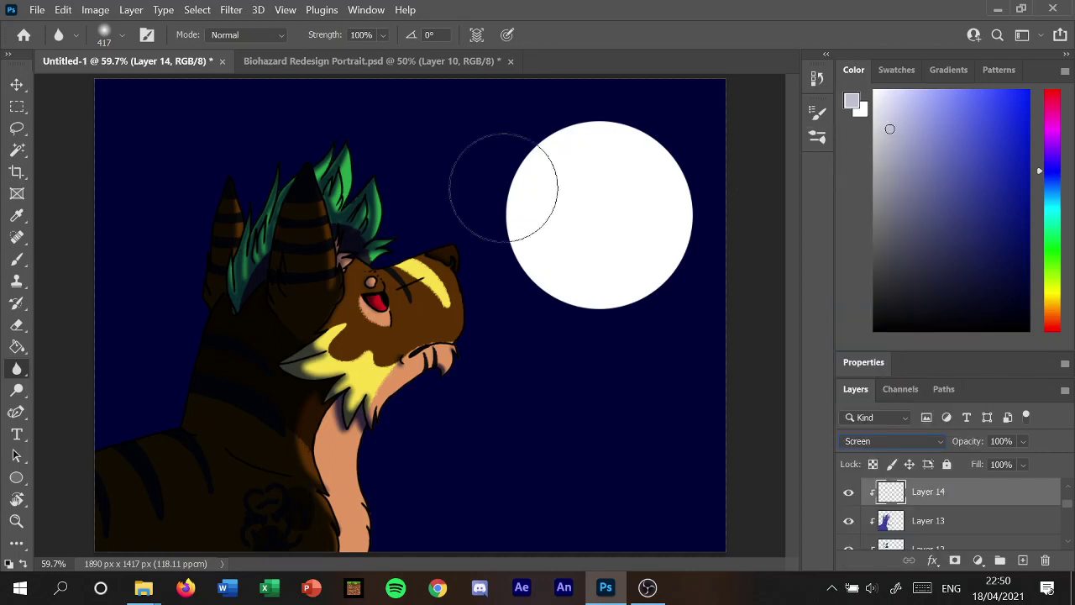
left_click(16, 259)
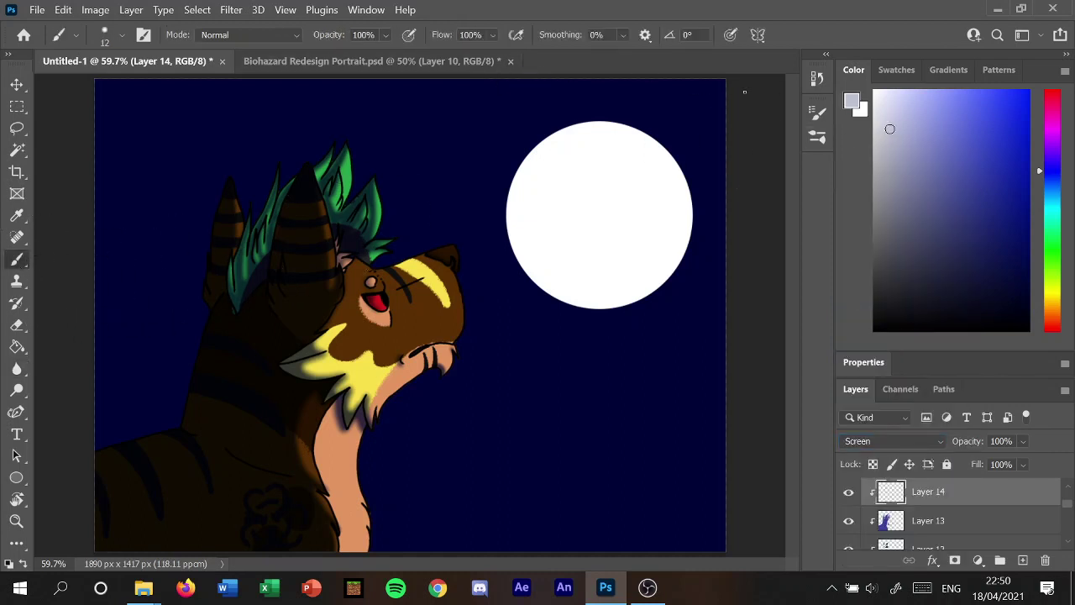
Set the brush to the Fine tip preset at 15 px.
left_click(818, 135)
left_click(686, 474)
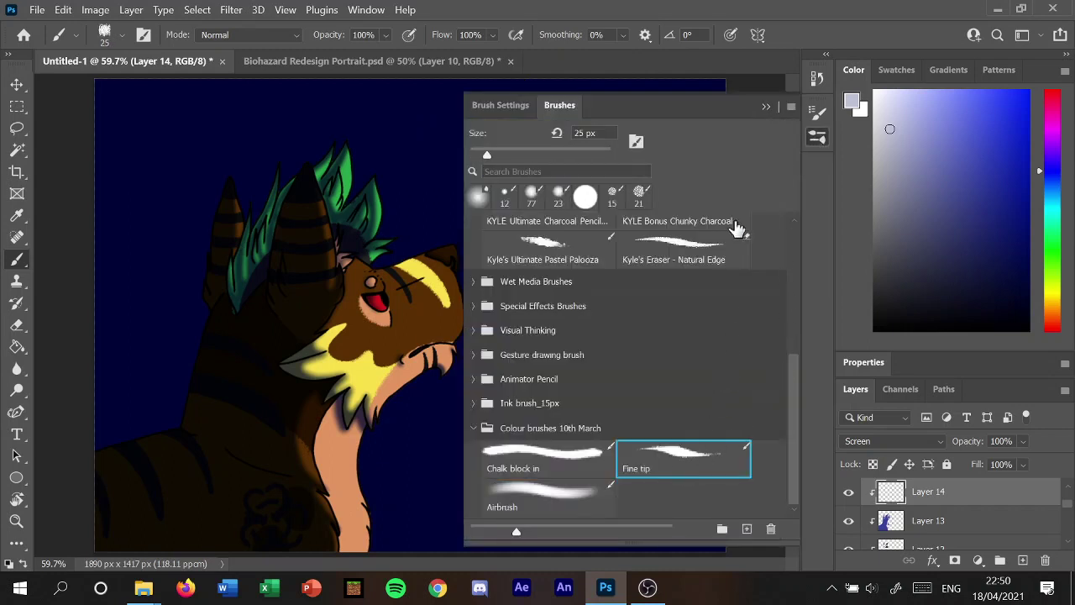
left_click(790, 98)
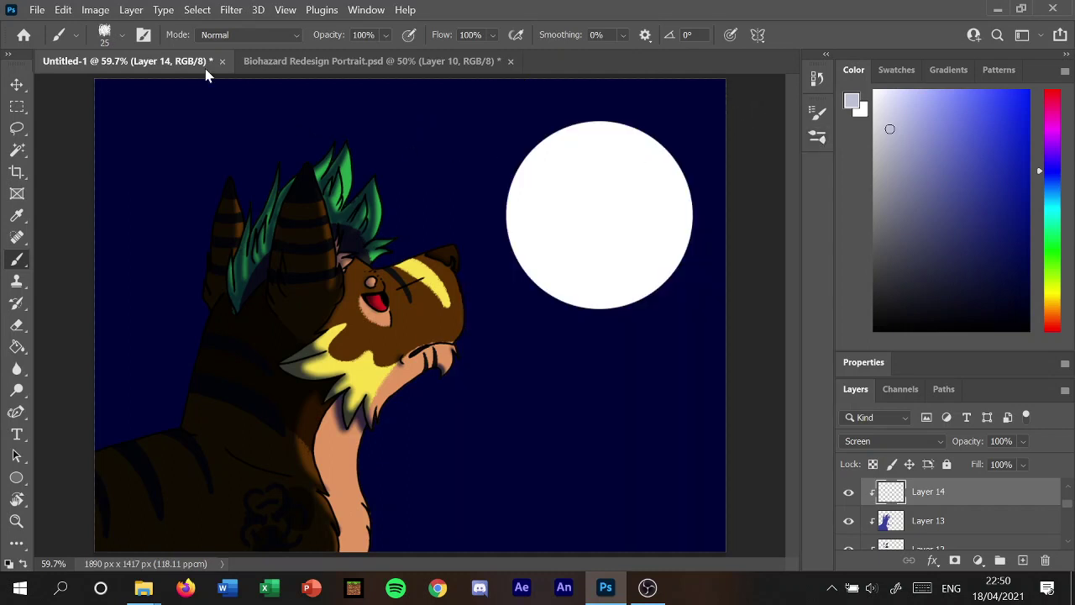
left_click(121, 35)
left_click(160, 67)
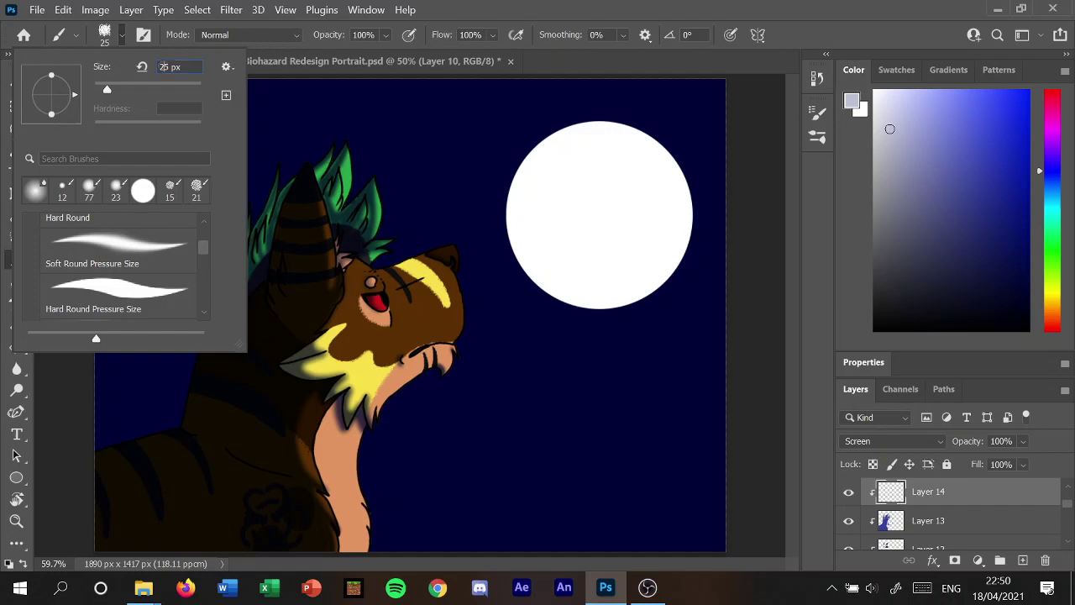
type("15")
key("Return")
Zoom to 200% and paint pale rim highlights on the ears, right head edge, nose and below the mouth.
left_click(285, 9)
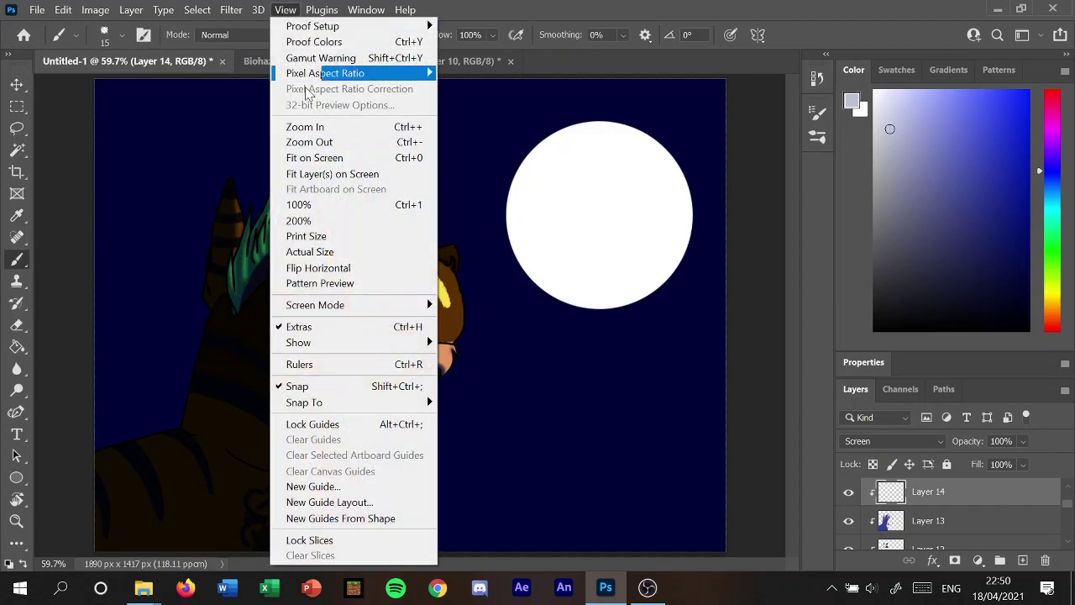
left_click(309, 127)
left_click(285, 9)
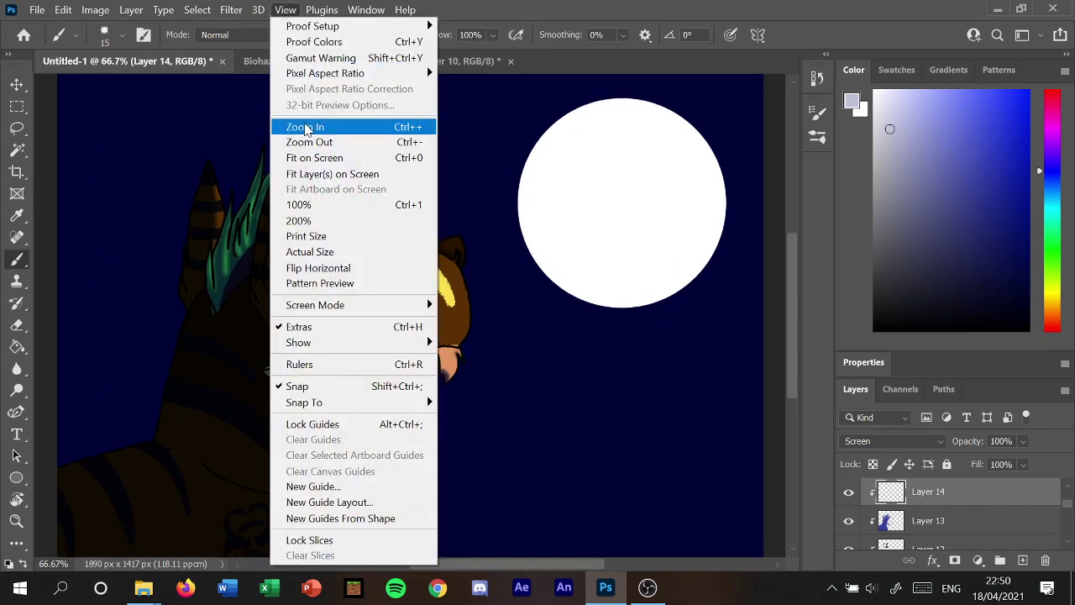
left_click(309, 126)
left_click(285, 9)
left_click(308, 126)
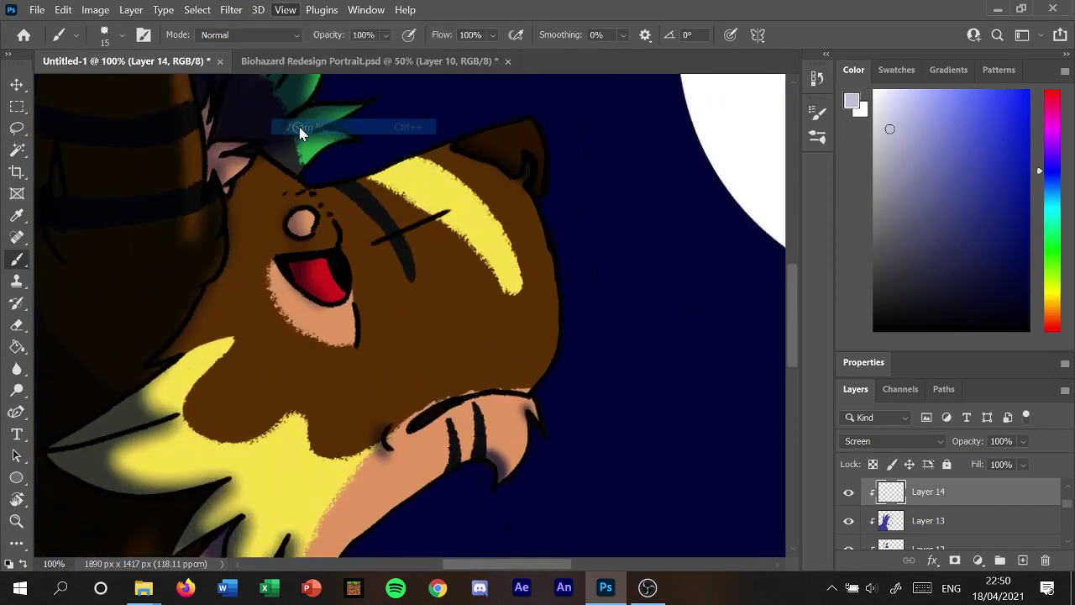
mouse_move(496, 98)
left_mouse_down()
mouse_move(562, 86)
mouse_move(572, 117)
left_mouse_up()
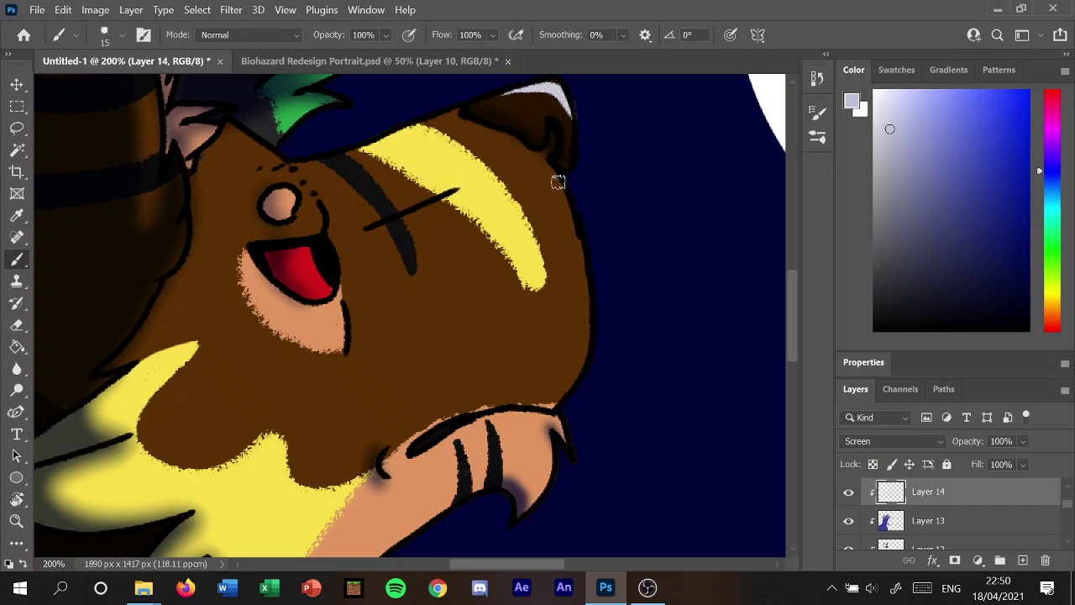
mouse_move(560, 180)
left_mouse_down()
mouse_move(568, 210)
mouse_move(542, 475)
left_mouse_up()
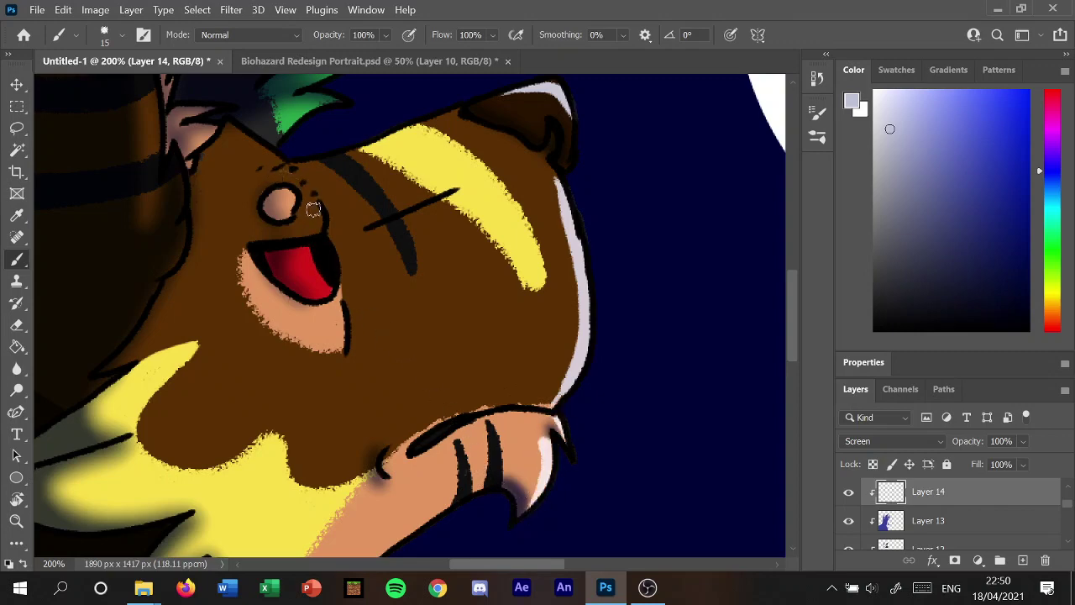
left_click_drag(286, 172, 323, 232)
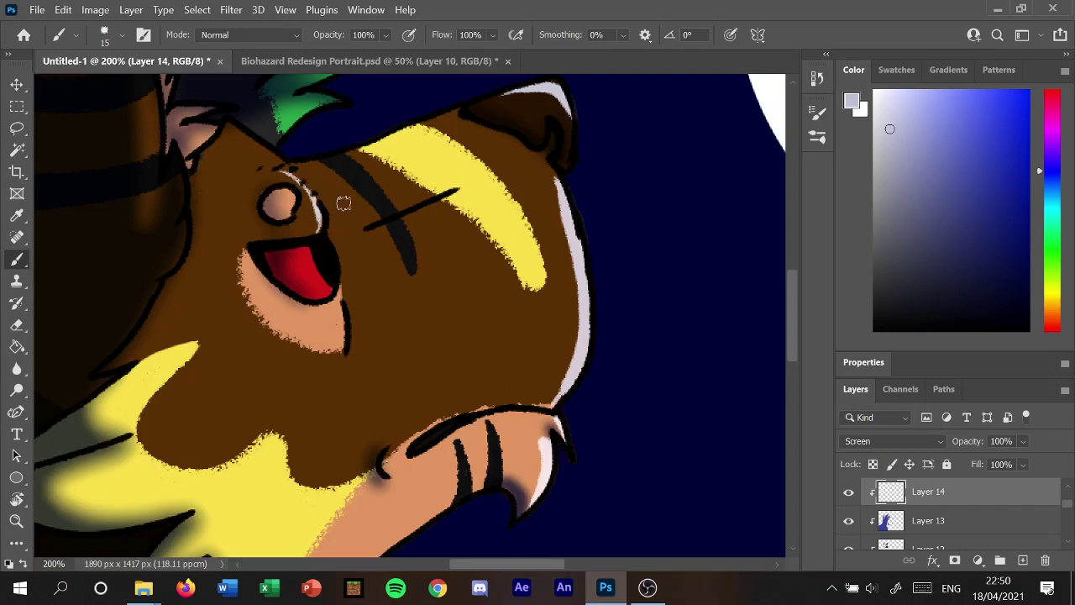
left_click_drag(343, 306, 340, 353)
left_click_drag(203, 133, 185, 138)
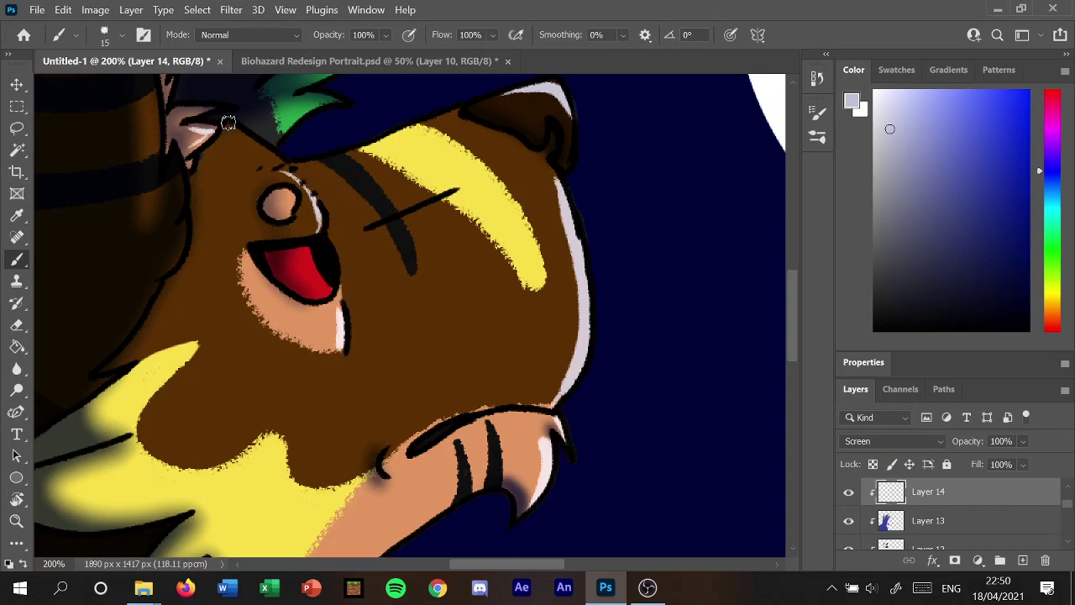
left_click(122, 35)
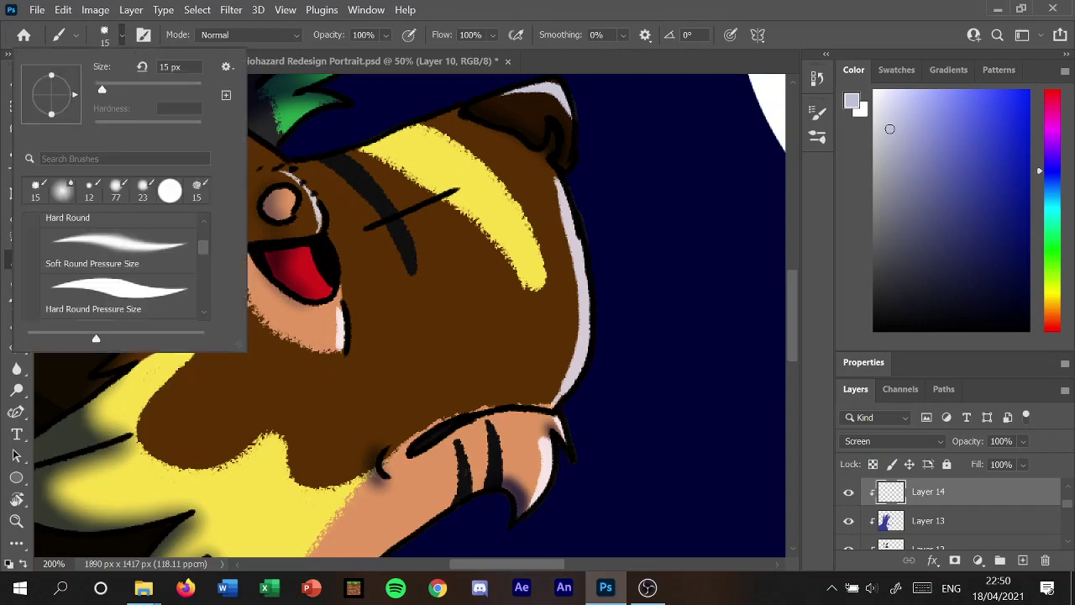
With an 8 px brush, highlight the head edge, yellow fur, claw, eye and lower hair spikes.
left_click(170, 67)
type("8")
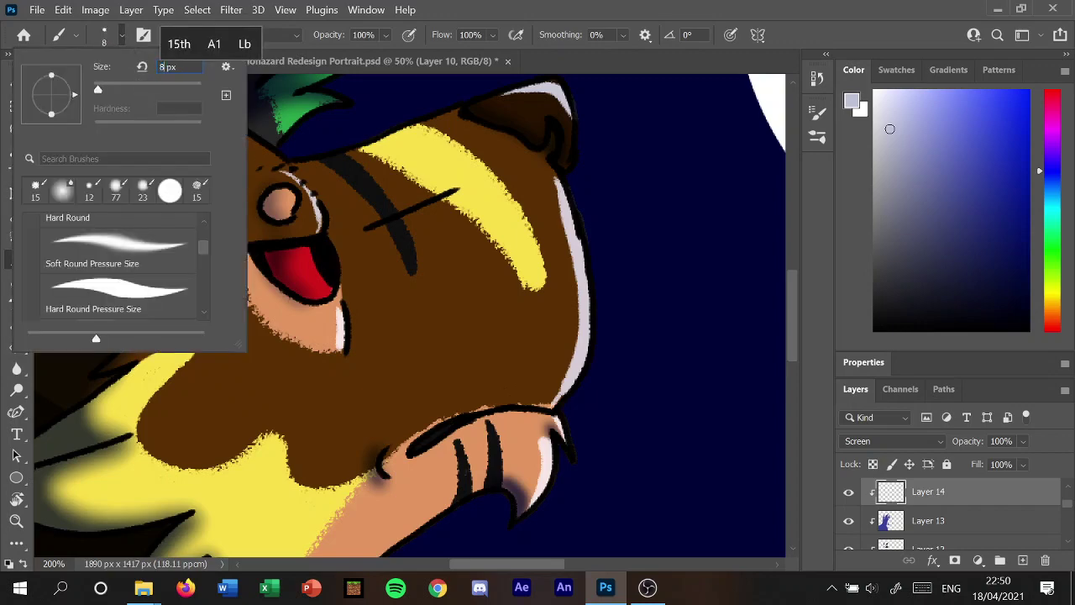
key("Return")
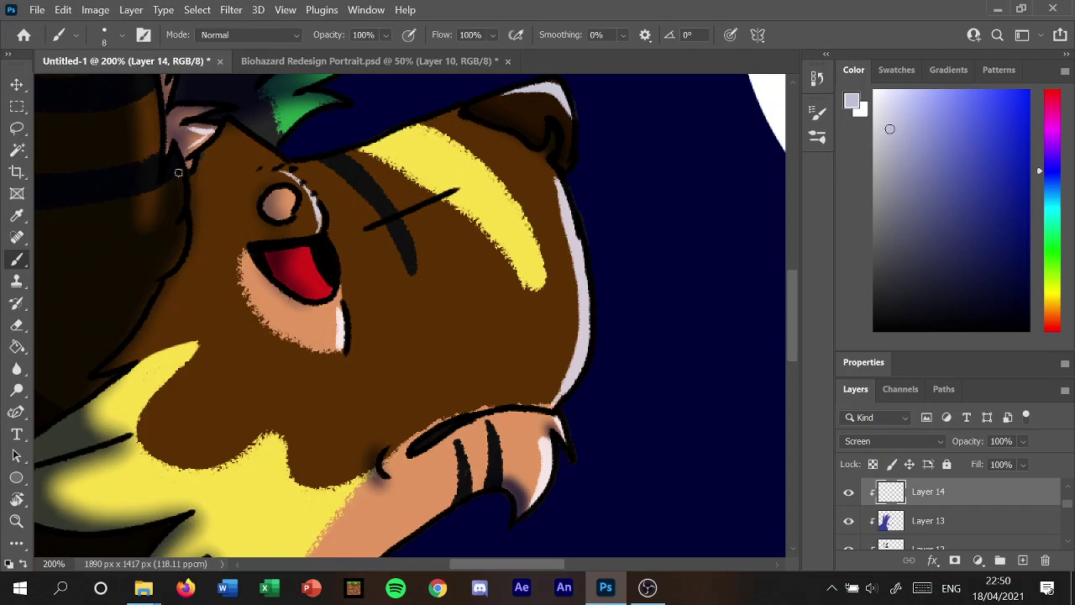
mouse_move(174, 158)
left_mouse_down()
mouse_move(182, 236)
mouse_move(166, 273)
left_mouse_up()
left_click_drag(139, 369, 185, 352)
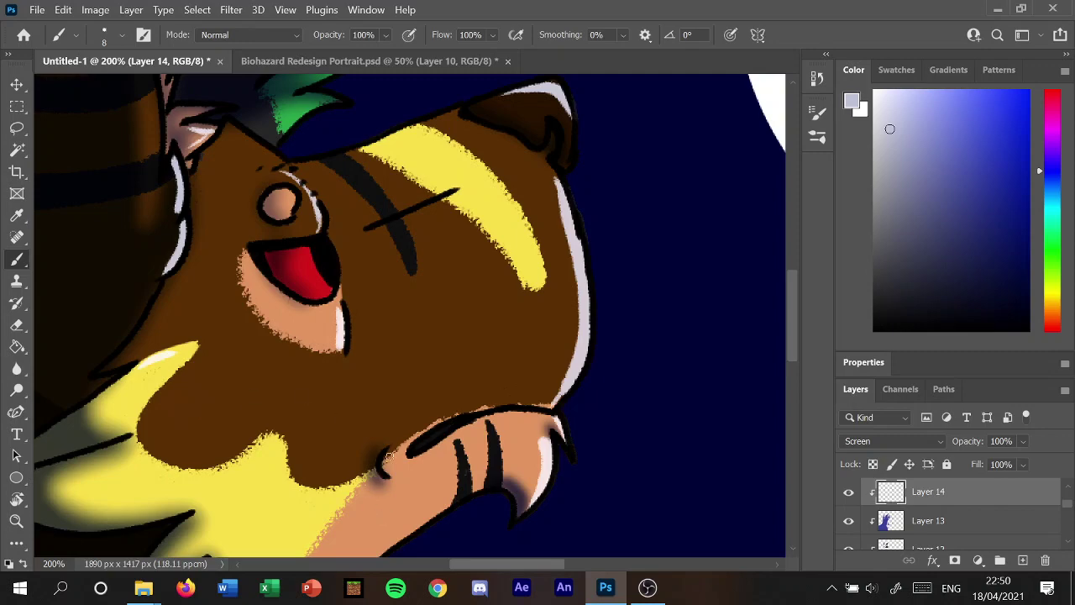
left_click_drag(391, 447, 385, 469)
left_click_drag(794, 362, 795, 343)
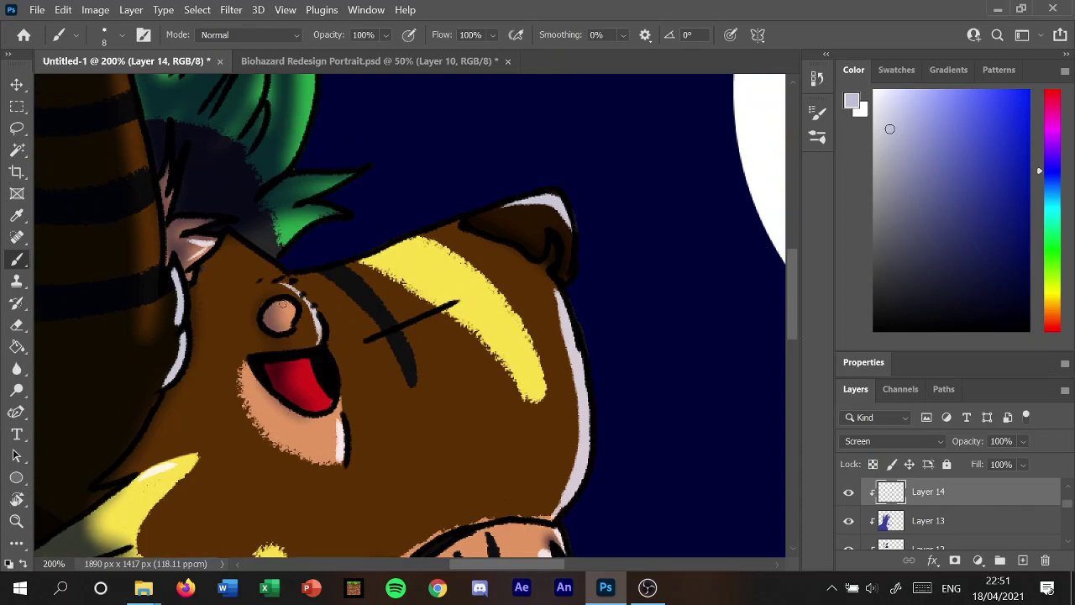
left_click_drag(277, 310, 286, 321)
left_click_drag(798, 314, 788, 277)
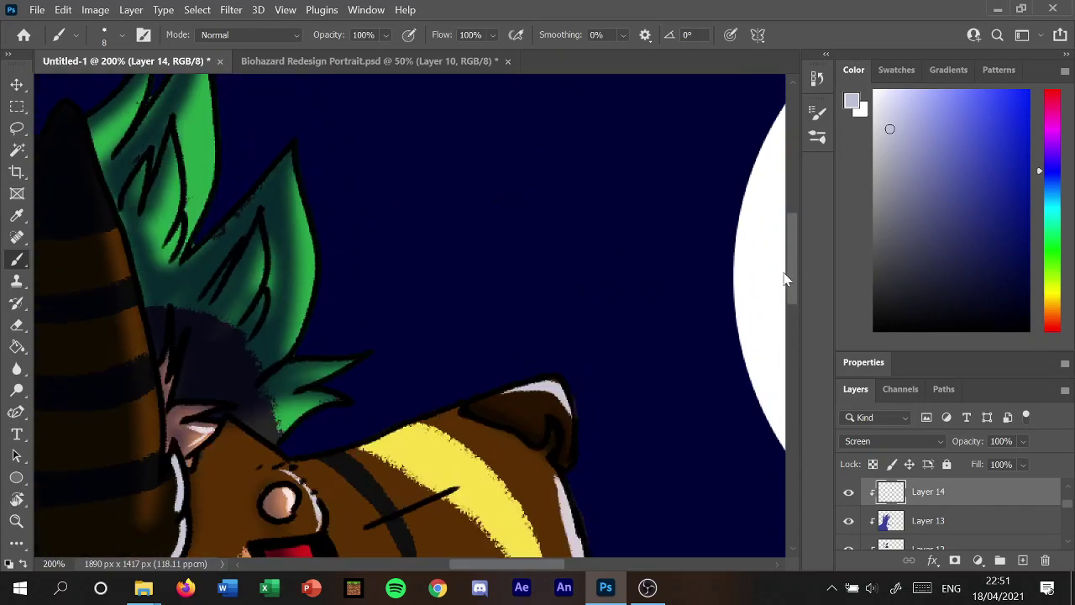
left_click_drag(301, 206, 307, 329)
left_click_drag(257, 235, 262, 291)
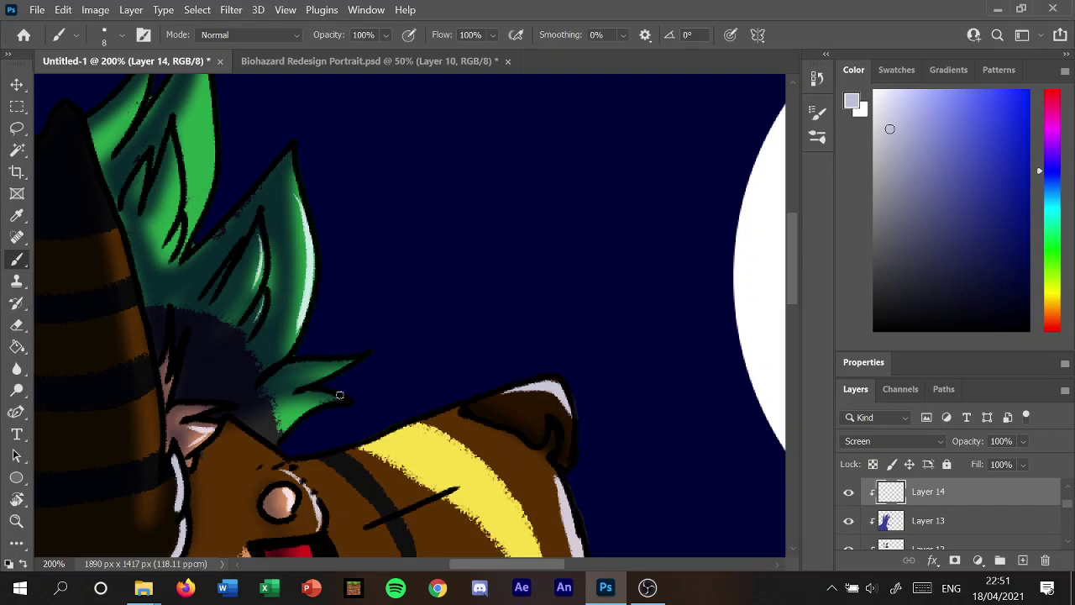
left_click_drag(296, 388, 354, 352)
left_click_drag(277, 434, 354, 412)
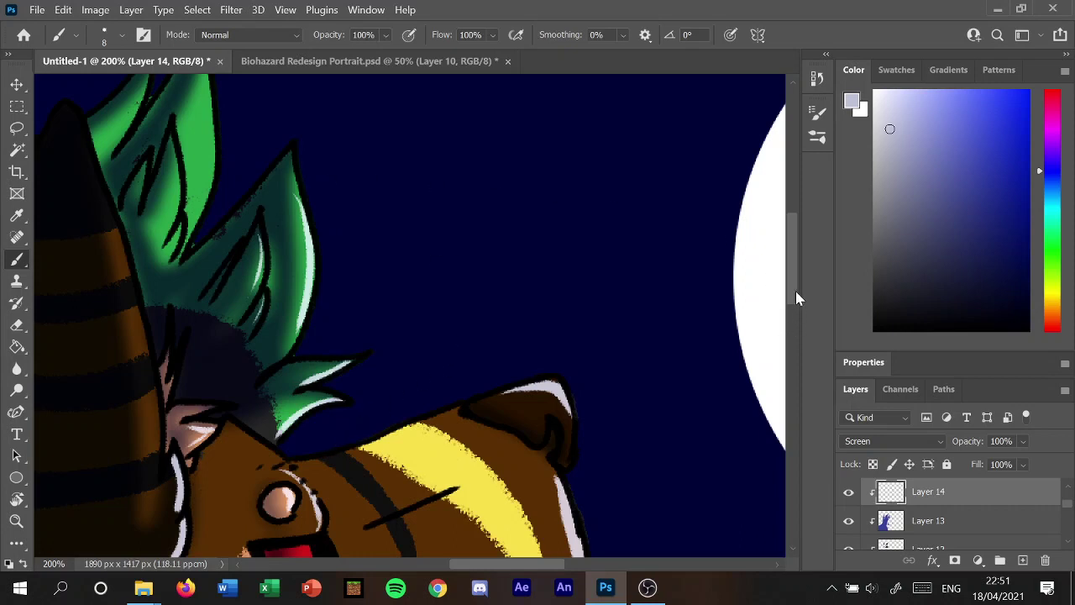
Highlight the upper-left and central green hair spikes and the left horn tip.
scroll(782, 271, "up", 3)
left_click_drag(167, 244, 174, 345)
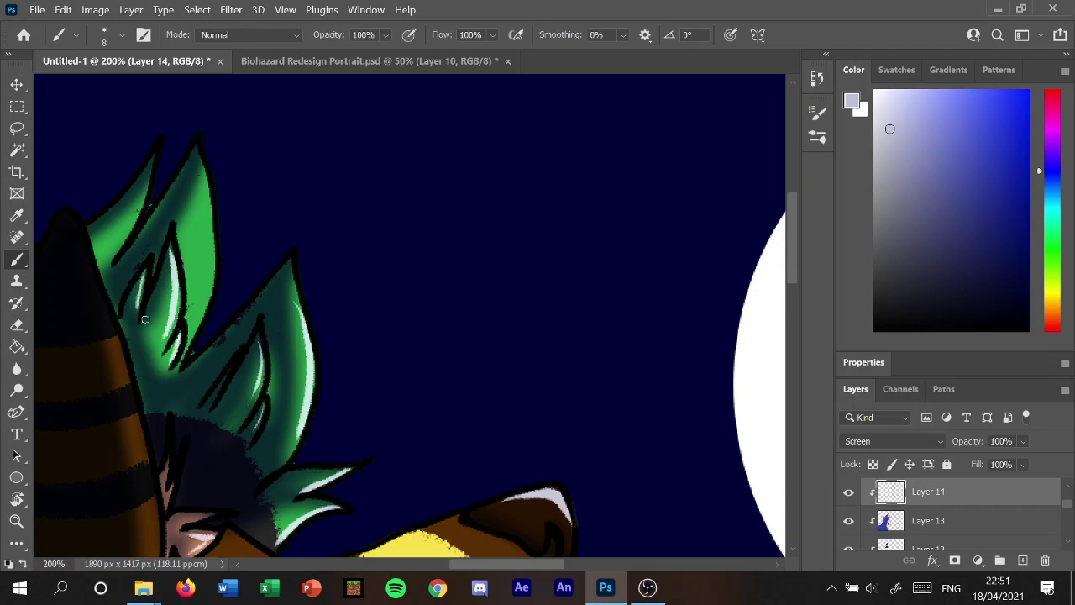
left_click_drag(147, 166, 105, 256)
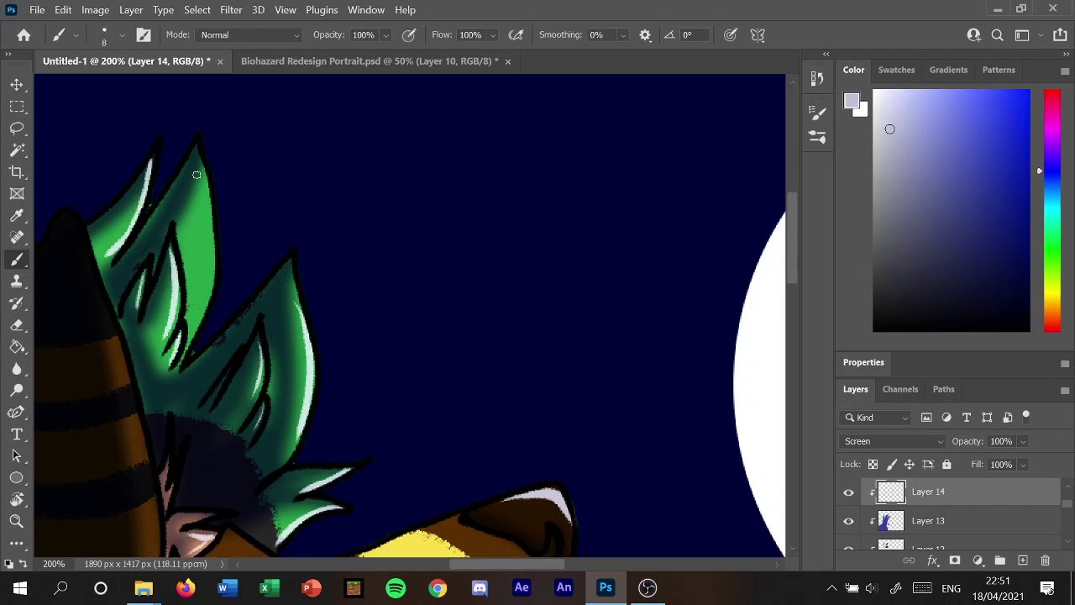
mouse_move(197, 145)
left_mouse_down()
mouse_move(210, 256)
mouse_move(182, 366)
left_mouse_up()
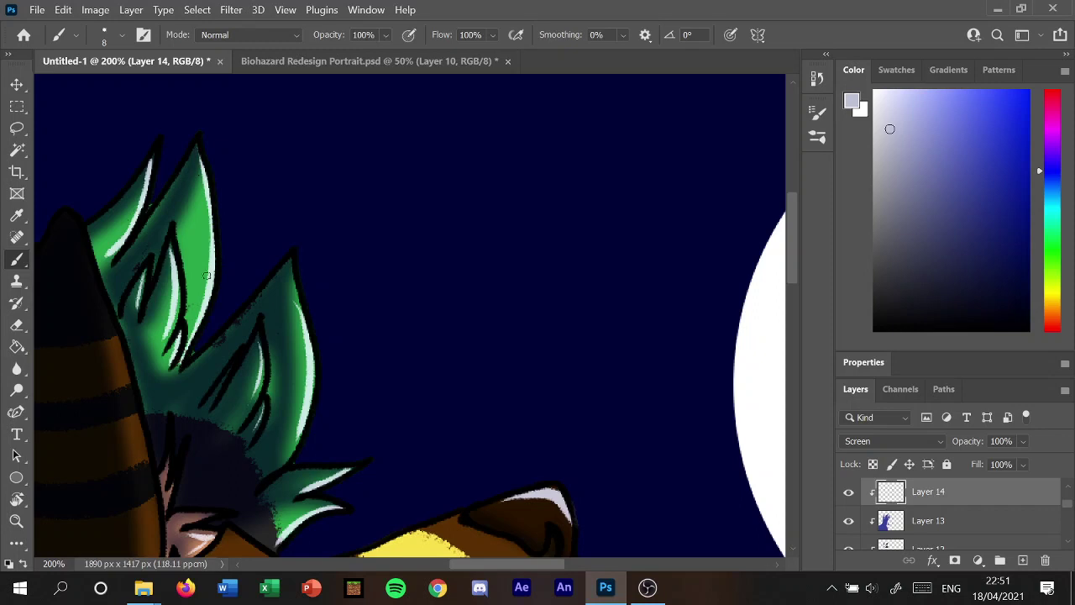
scroll(235, 269, "left", 1)
scroll(252, 319, "left", 5)
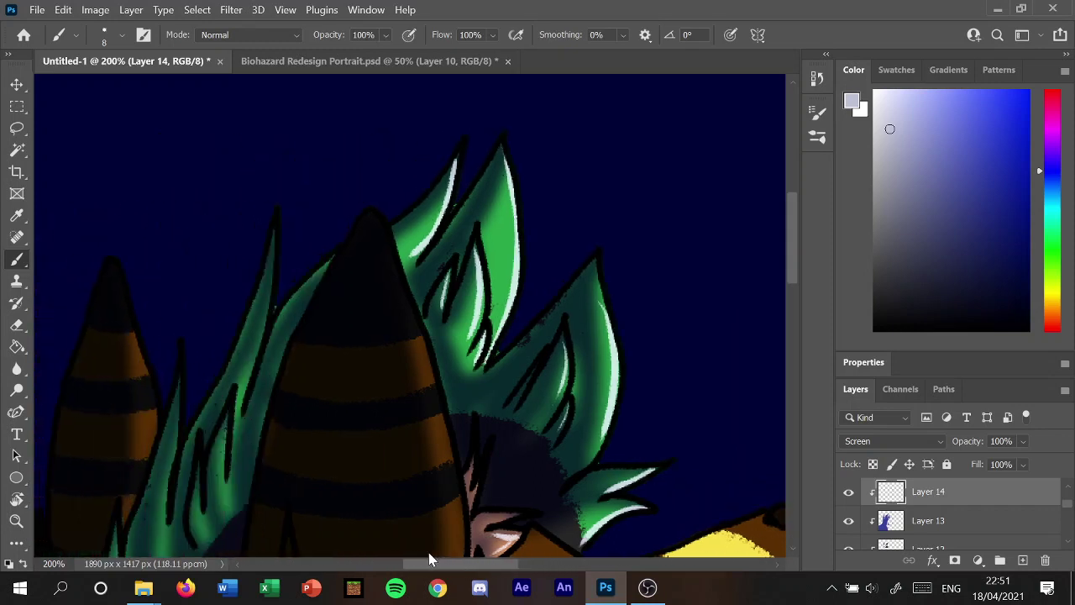
left_click_drag(267, 232, 249, 369)
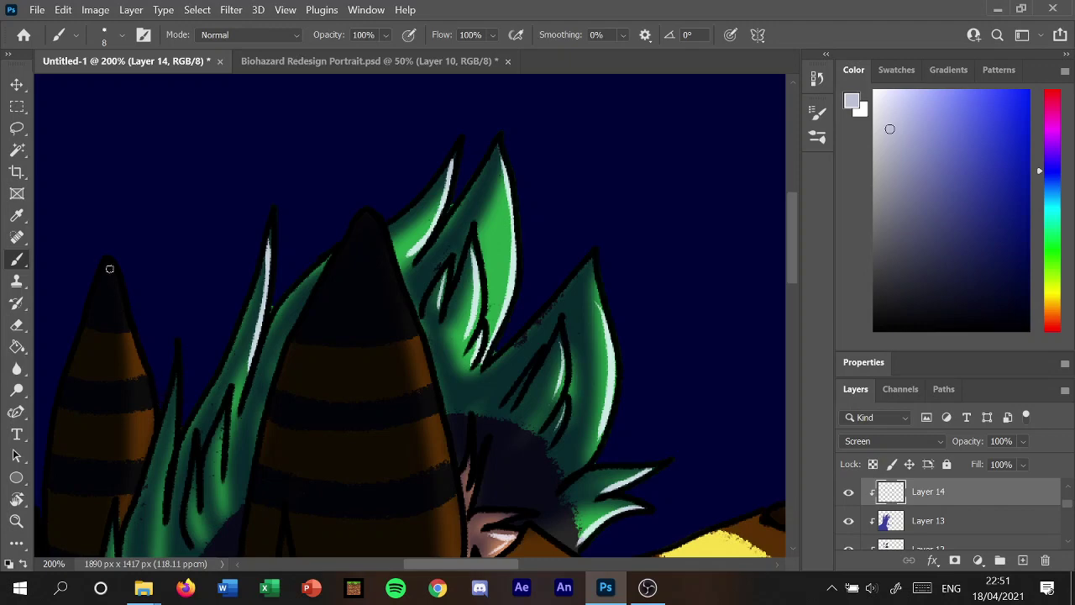
left_click_drag(110, 267, 151, 445)
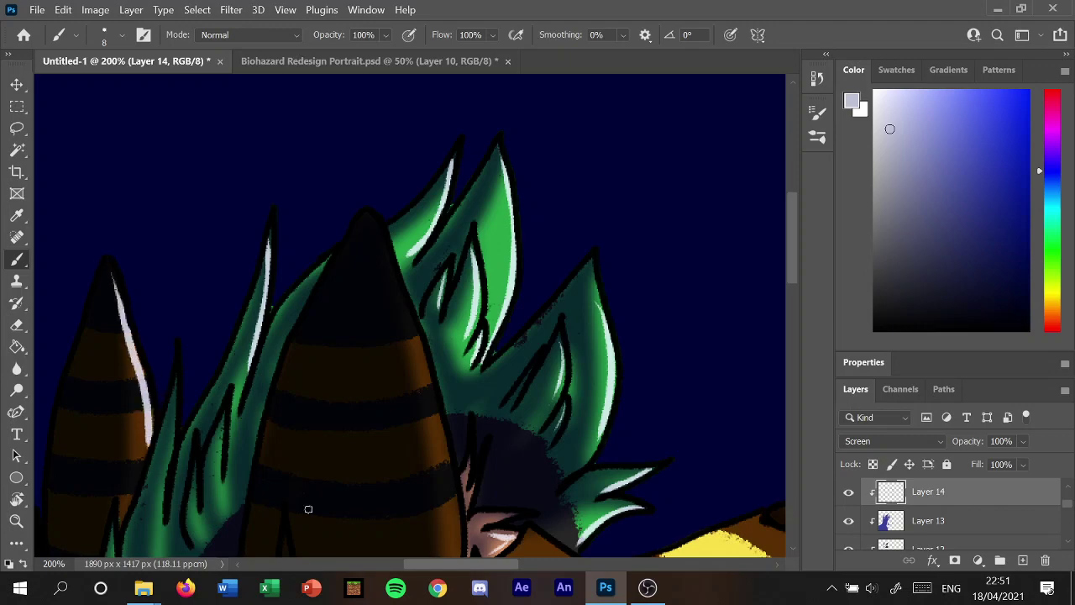
Zoom out to 100% and paint light strands into the green hair.
left_click(287, 10)
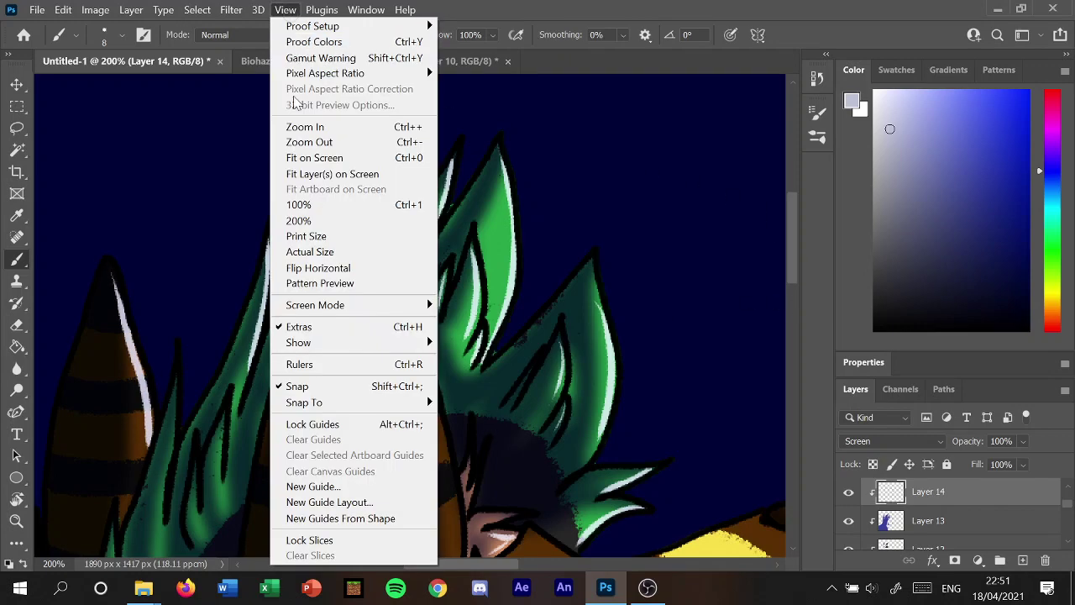
left_click(305, 127)
left_click(286, 10)
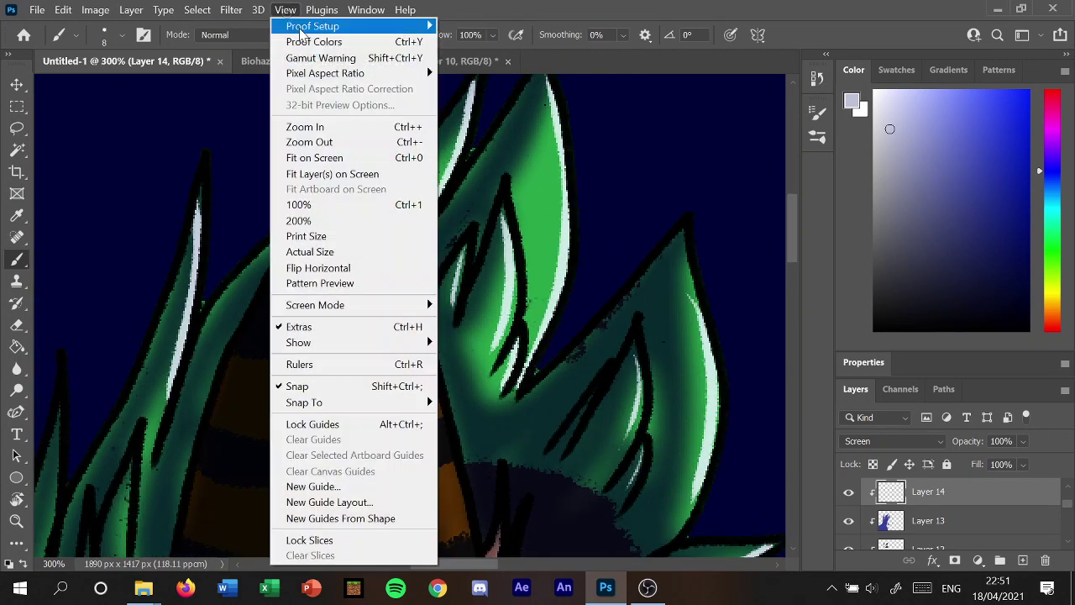
left_click(315, 136)
left_click(286, 10)
left_click(317, 140)
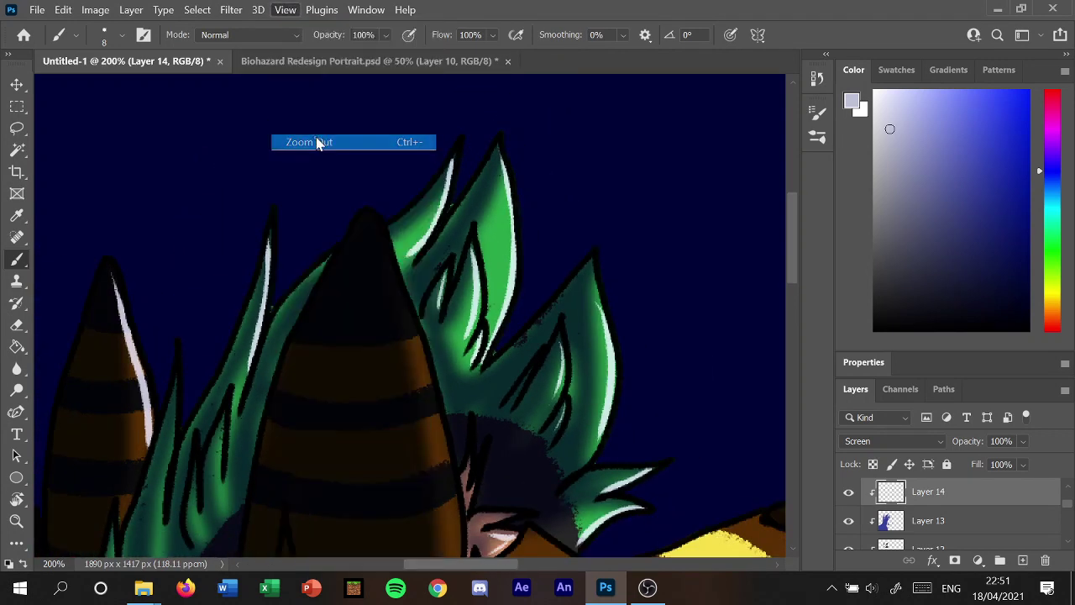
scroll(780, 272, "down", 2)
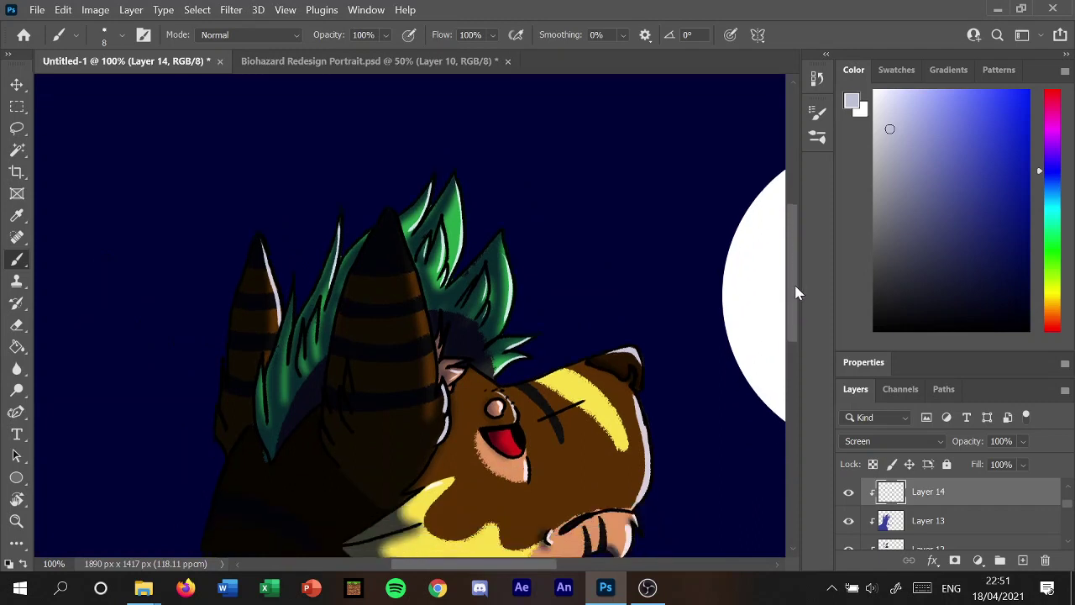
scroll(294, 312, "down", 2)
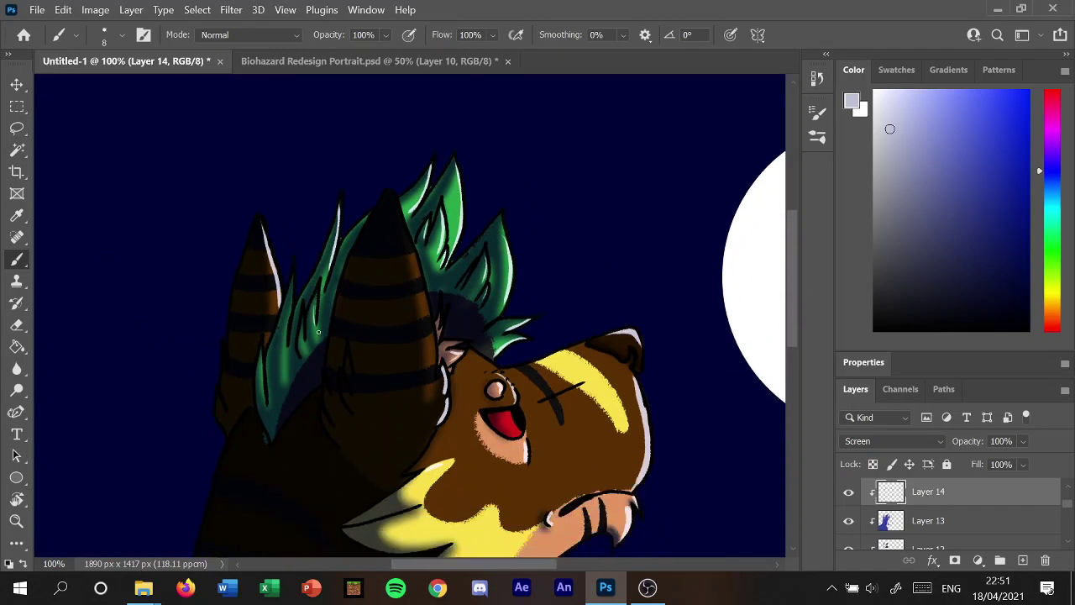
left_click_drag(317, 295, 302, 342)
left_click_drag(292, 275, 291, 309)
left_click_drag(262, 349, 260, 400)
Highlight the right and upper green spikes, the dark tuft, and the striped horn's right edge.
left_click_drag(504, 255, 503, 268)
left_click_drag(458, 180, 453, 221)
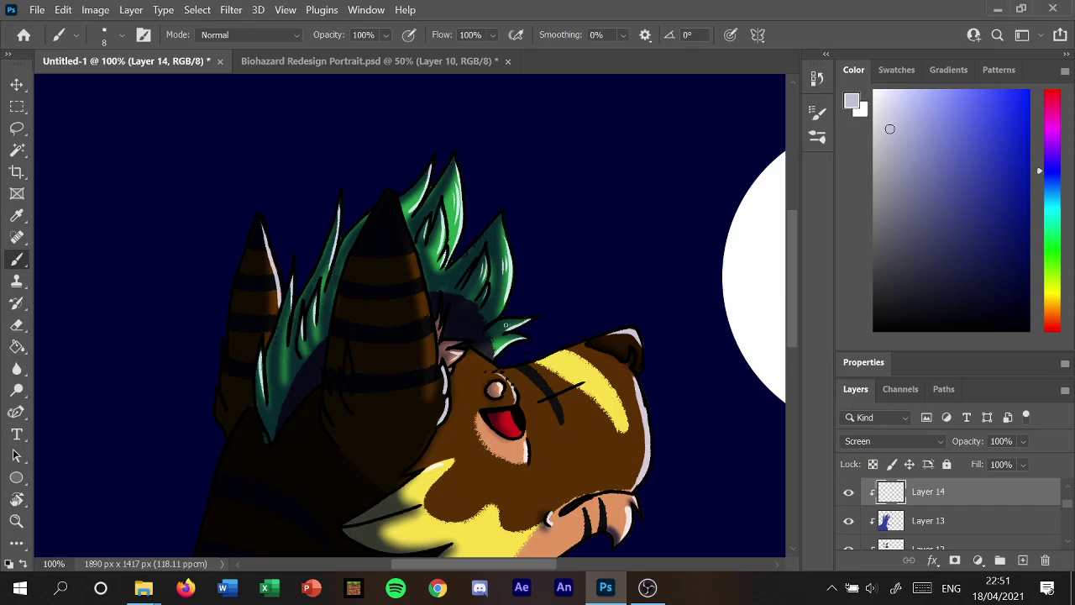
mouse_move(520, 320)
left_mouse_down()
mouse_move(500, 325)
mouse_move(502, 339)
left_mouse_up()
mouse_move(468, 303)
left_mouse_down()
mouse_move(459, 324)
mouse_move(484, 348)
left_mouse_up()
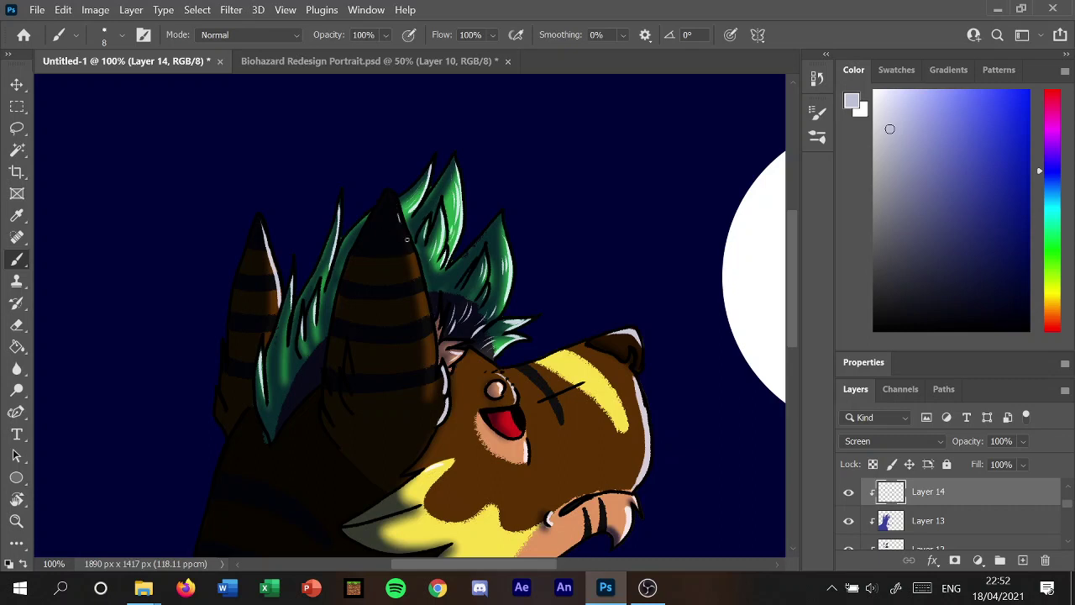
left_click_drag(407, 239, 421, 289)
mouse_move(413, 252)
left_mouse_down()
mouse_move(431, 323)
mouse_move(429, 391)
left_mouse_up()
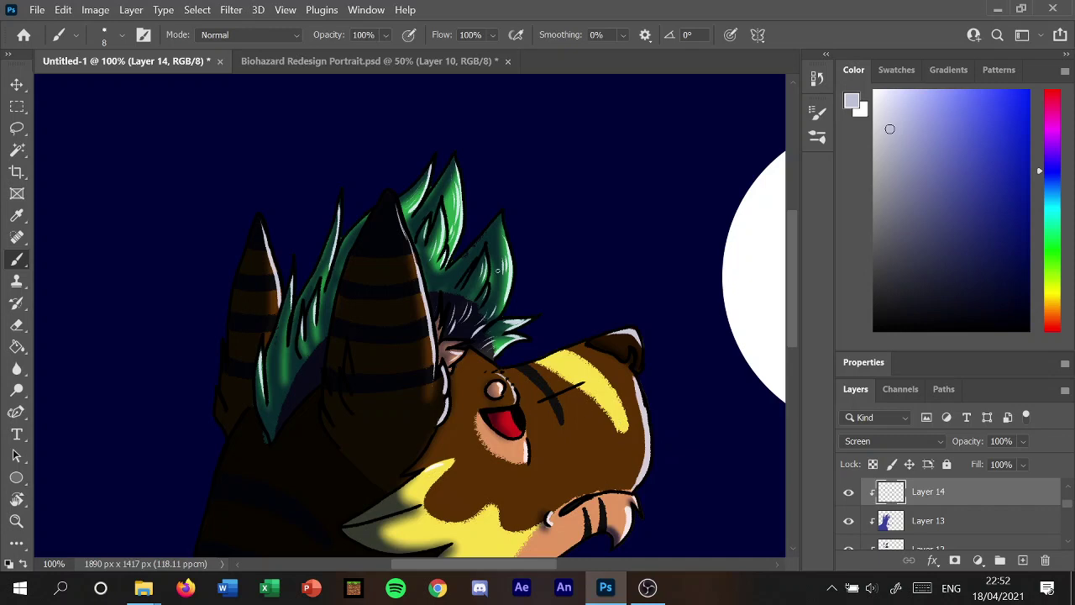
Add more faint highlight strands to the right, upper and left green spikes and dark hair.
left_click_drag(499, 254, 496, 288)
left_click_drag(456, 166, 453, 188)
left_click_drag(433, 312, 446, 279)
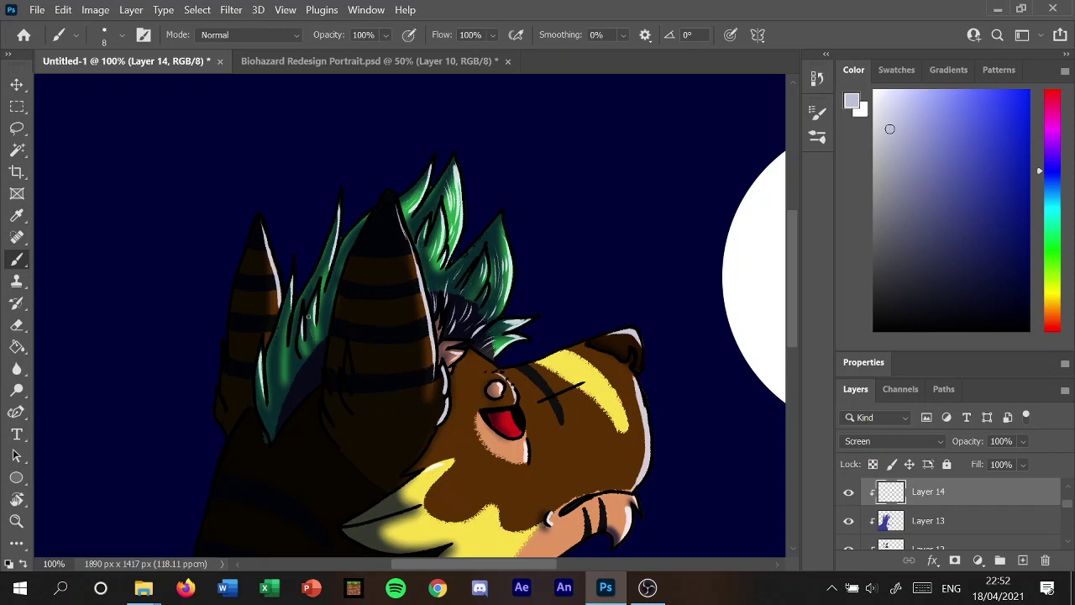
left_click_drag(312, 341, 318, 322)
left_click_drag(336, 223, 321, 260)
left_click_drag(291, 292, 267, 378)
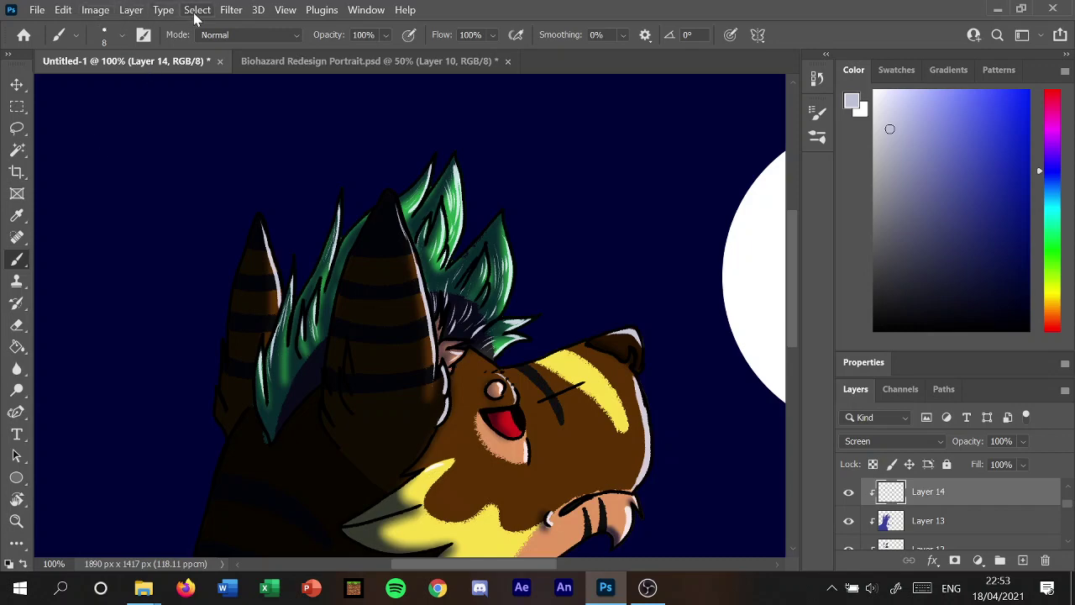
Fit the image on screen and paint rim lights down both neck outlines and under the yellow chin tuft.
left_click(284, 10)
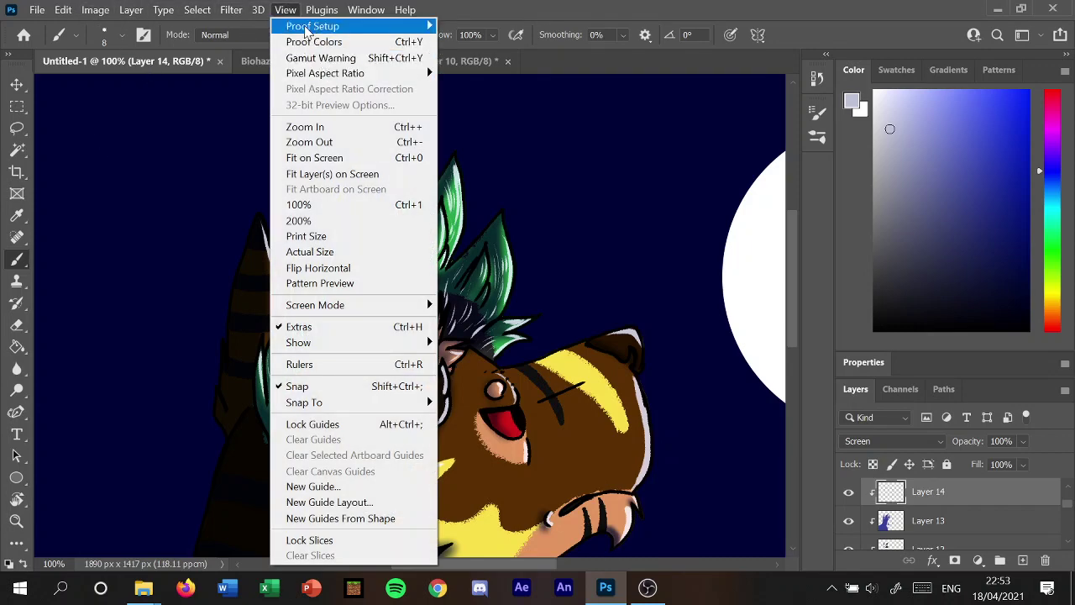
left_click(316, 158)
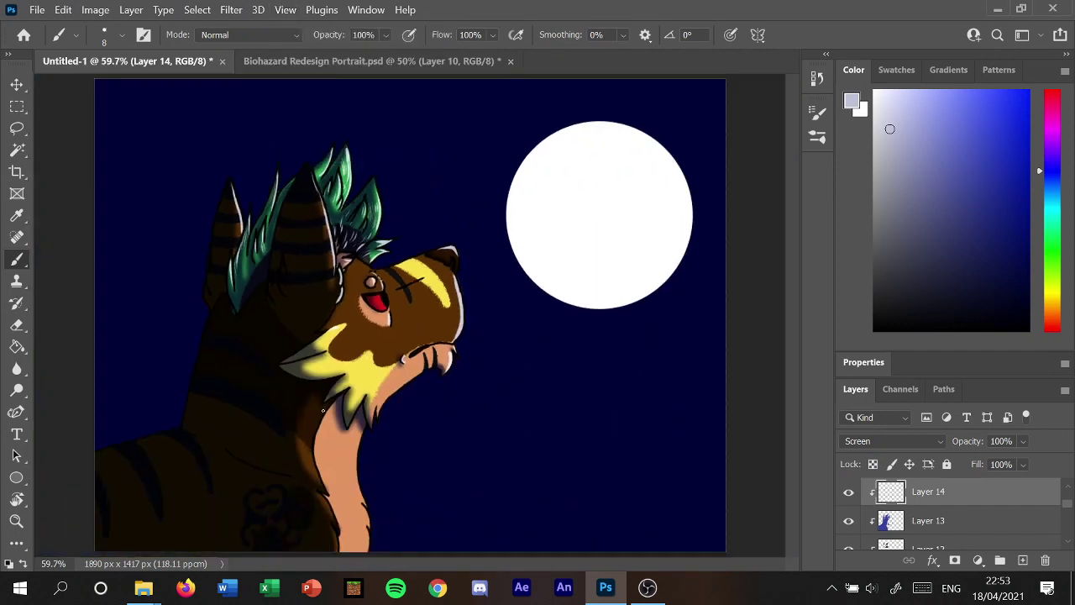
mouse_move(312, 429)
left_mouse_down()
mouse_move(311, 462)
mouse_move(339, 549)
left_mouse_up()
left_click_drag(363, 505, 367, 552)
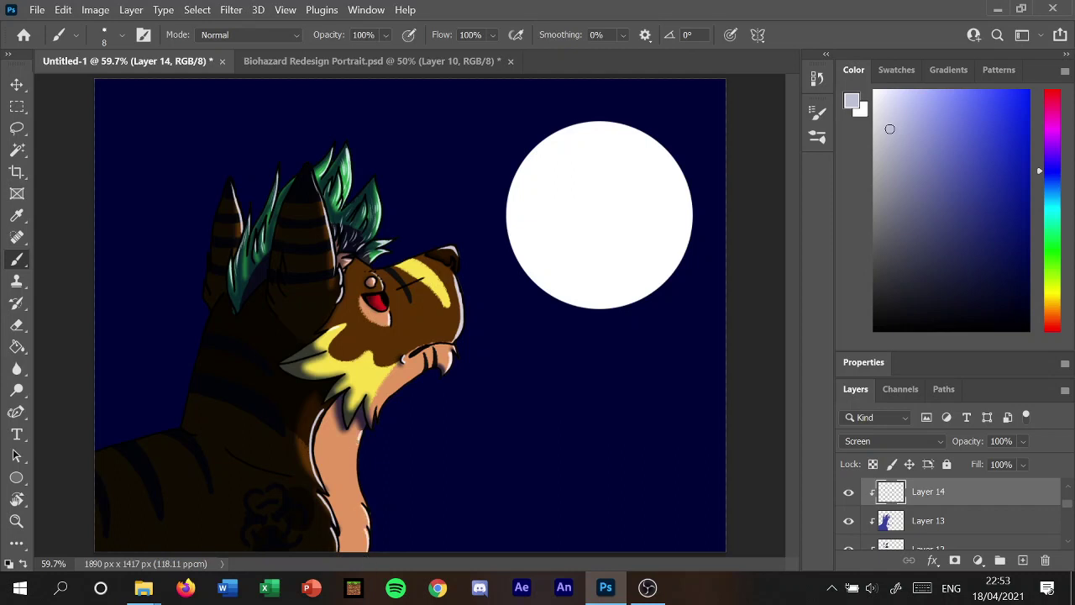
left_click_drag(356, 440, 367, 508)
mouse_move(375, 406)
left_mouse_down()
mouse_move(370, 423)
mouse_move(336, 396)
left_mouse_up()
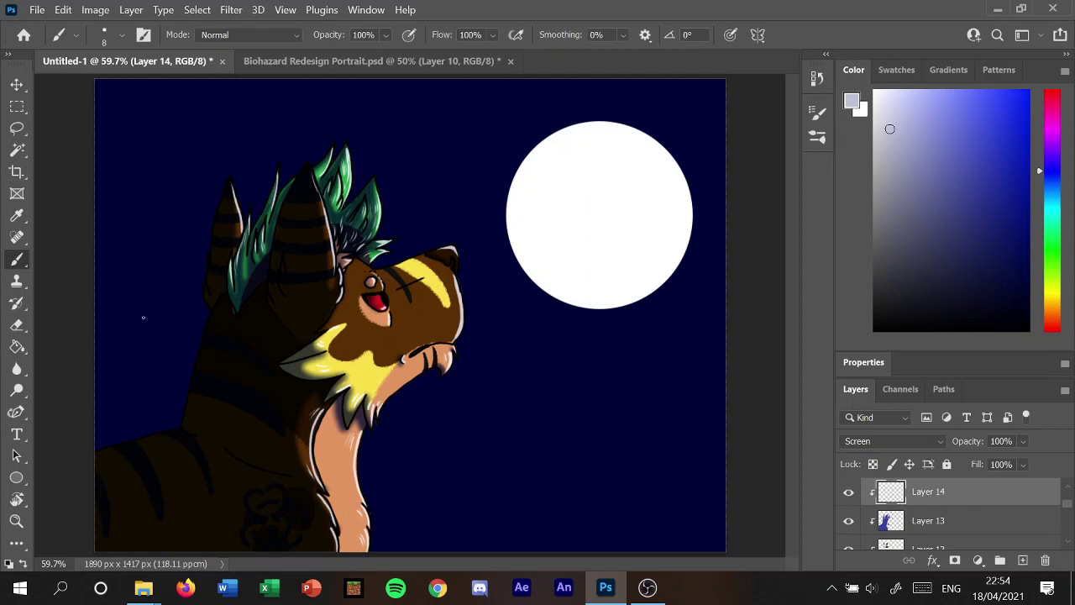
Blur the neck and chest rim and the eye, cheek and ear edges with an 86 px Blur brush.
left_click(17, 368)
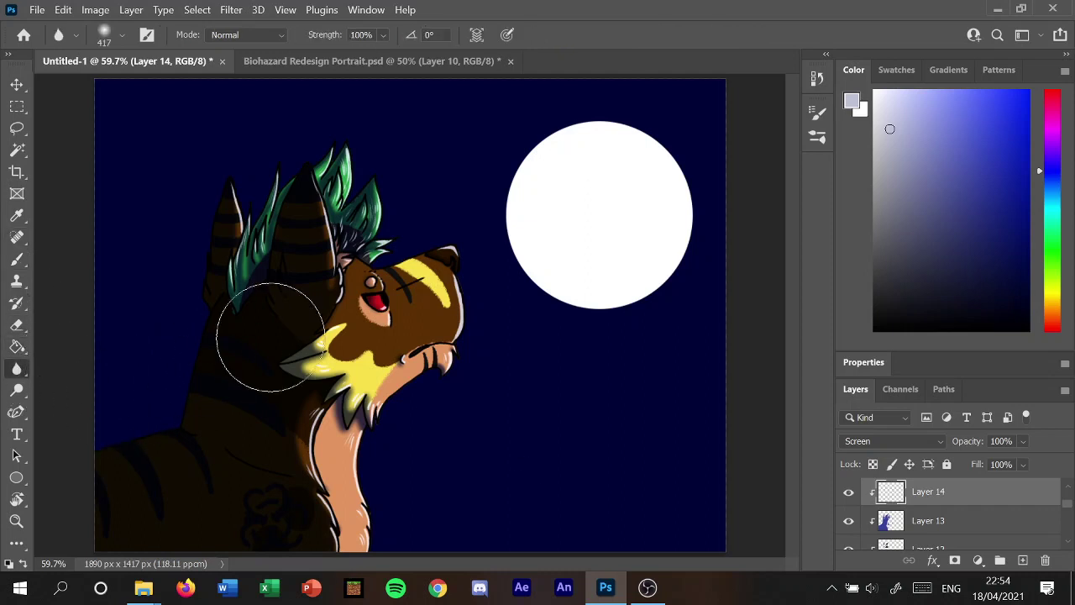
left_click(120, 34)
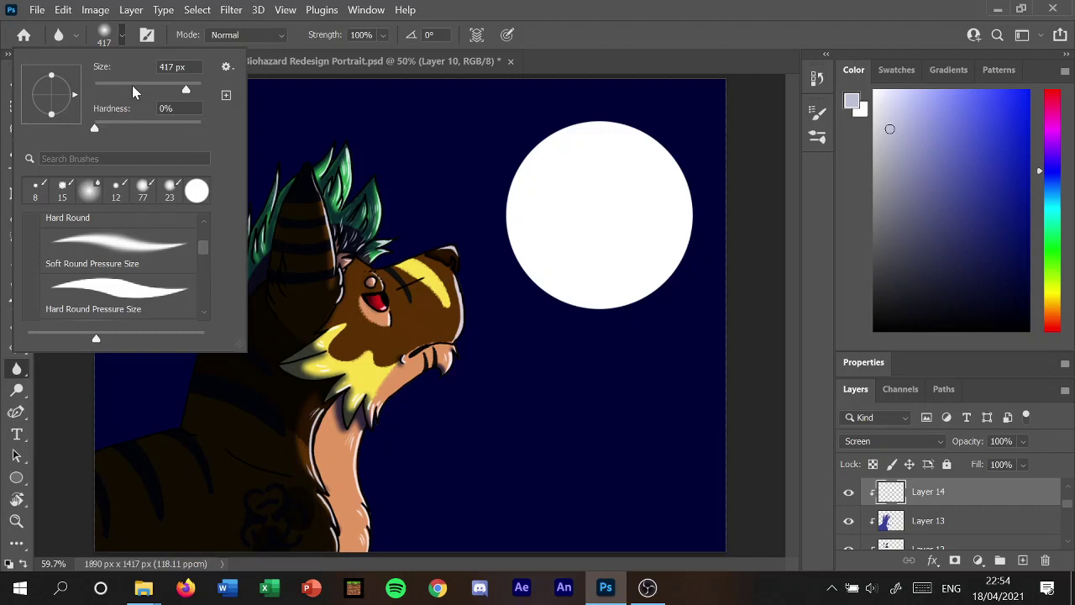
left_click(132, 87)
left_click(309, 429)
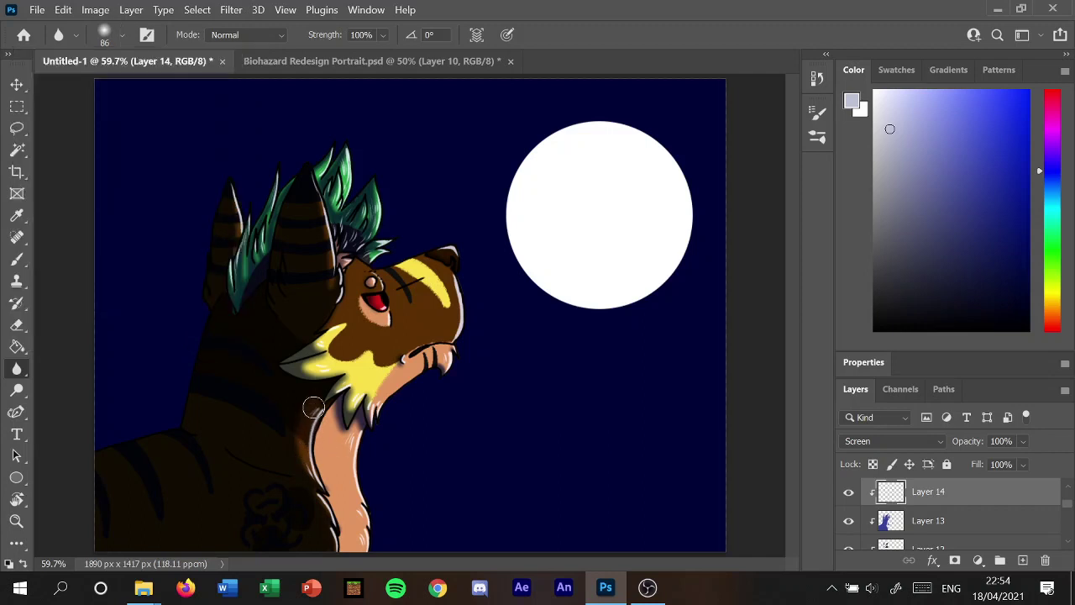
mouse_move(313, 407)
left_mouse_down()
mouse_move(311, 466)
mouse_move(346, 555)
mouse_move(367, 514)
mouse_move(353, 430)
mouse_move(353, 445)
mouse_move(441, 336)
mouse_move(438, 376)
mouse_move(456, 334)
mouse_move(438, 282)
mouse_move(446, 235)
left_mouse_up()
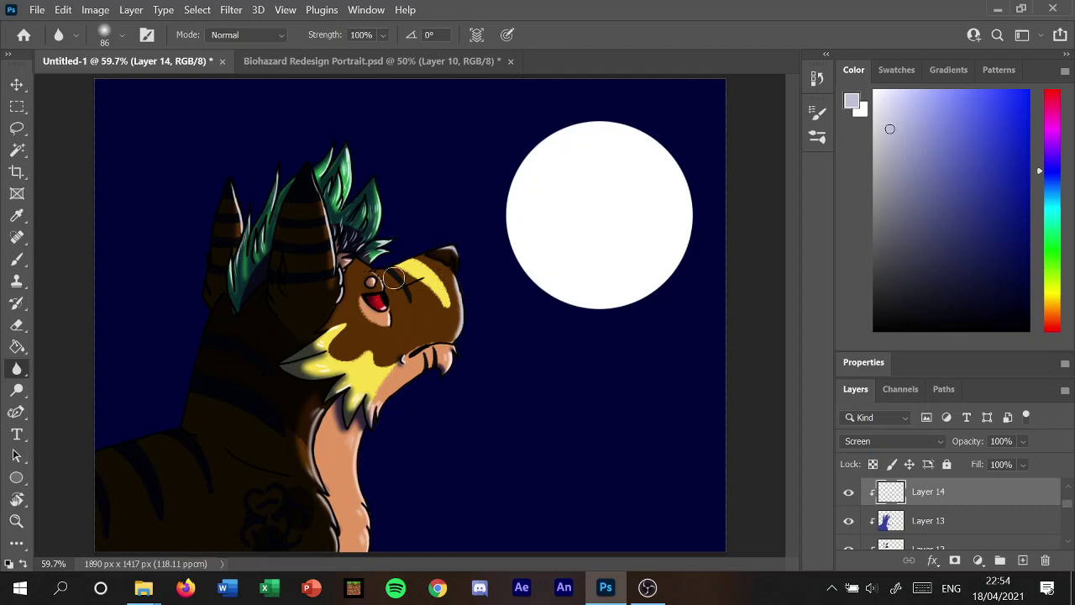
mouse_move(393, 278)
left_mouse_down()
mouse_move(374, 266)
mouse_move(360, 283)
mouse_move(312, 379)
mouse_move(369, 361)
mouse_move(343, 400)
mouse_move(351, 422)
mouse_move(308, 454)
mouse_move(320, 513)
mouse_move(312, 497)
left_mouse_up()
mouse_move(334, 300)
left_mouse_down()
mouse_move(331, 249)
mouse_move(338, 308)
mouse_move(331, 213)
mouse_move(311, 196)
mouse_move(358, 160)
mouse_move(372, 168)
mouse_move(368, 273)
mouse_move(401, 224)
mouse_move(370, 223)
mouse_move(280, 185)
mouse_move(276, 216)
mouse_move(283, 192)
mouse_move(228, 165)
mouse_move(233, 192)
mouse_move(257, 199)
left_mouse_up()
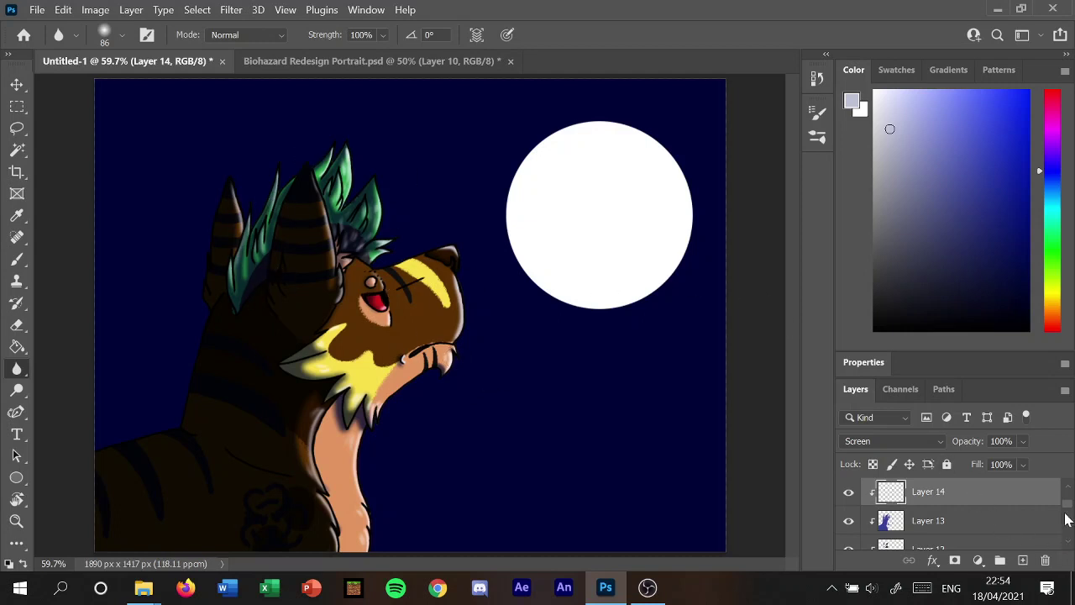
Move Layer 5 above Layer 2 and Ellipse 1, and fill it entirely with dark navy.
left_click_drag(1068, 504, 1071, 500)
scroll(1071, 496, "down", 2)
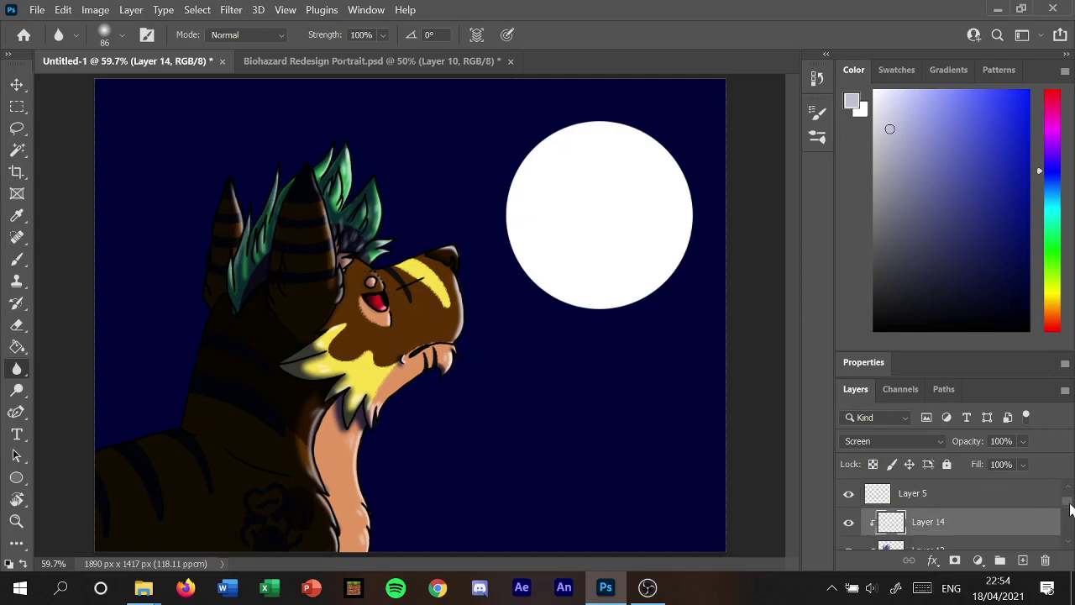
left_click(970, 526)
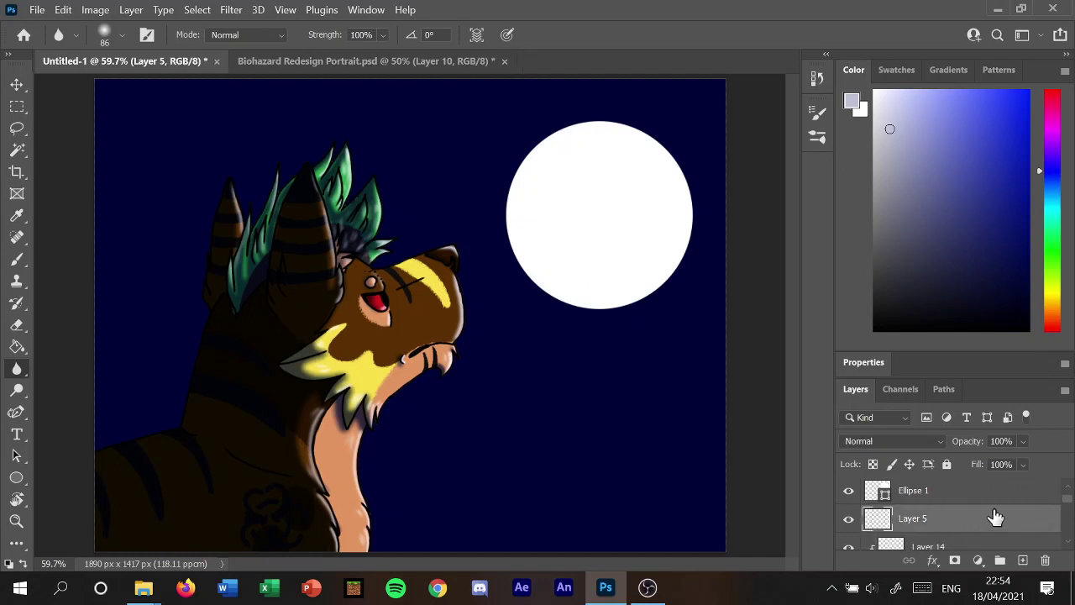
left_click_drag(1072, 508, 1071, 502)
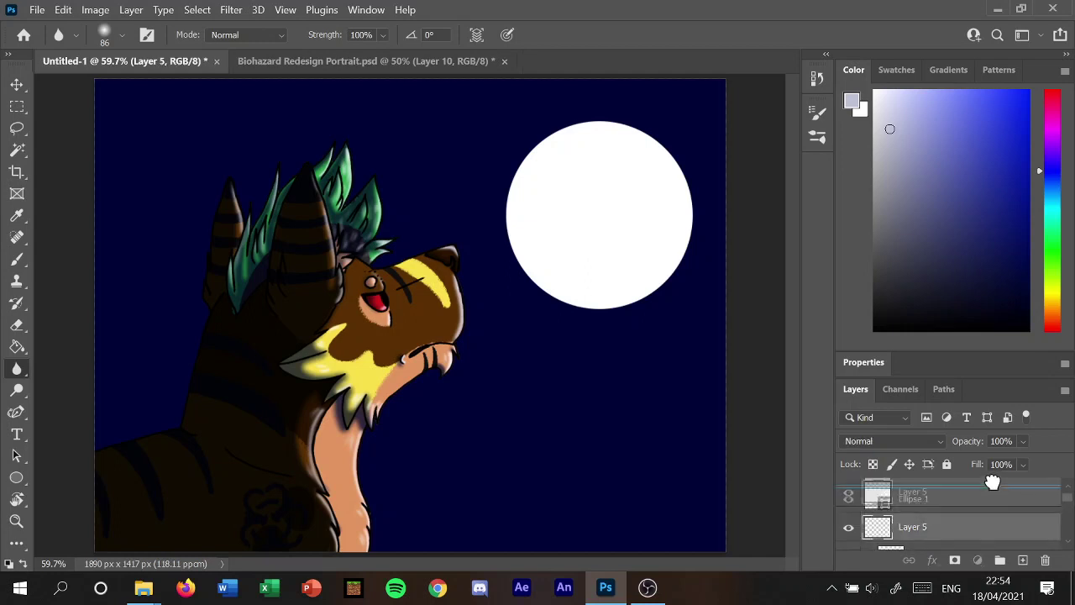
left_click_drag(992, 535, 989, 472)
mouse_move(984, 314)
left_mouse_down()
mouse_move(1020, 236)
mouse_move(1024, 245)
left_mouse_up()
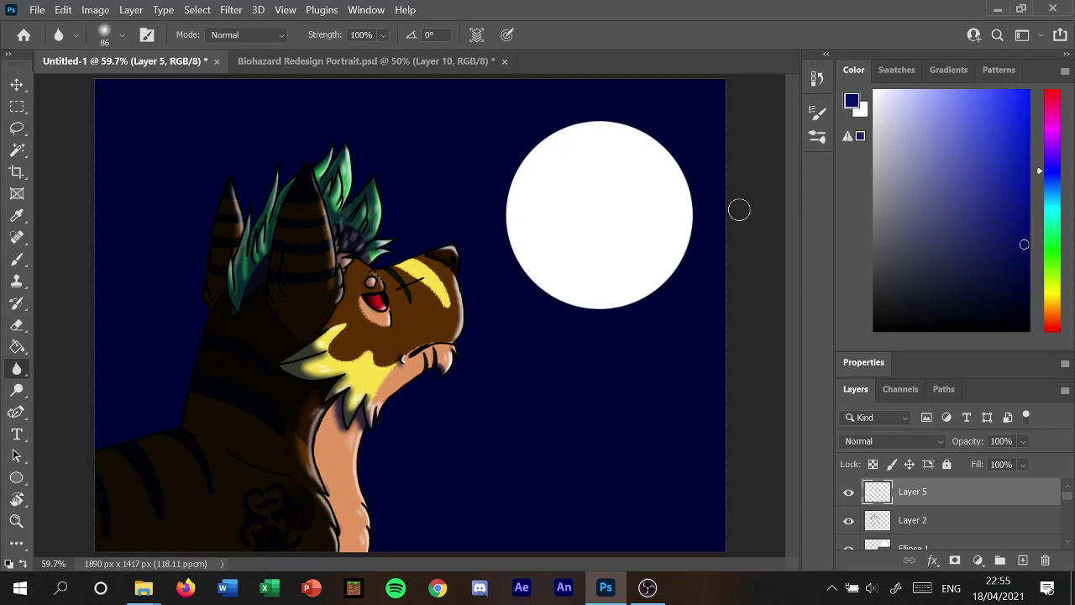
left_click(18, 346)
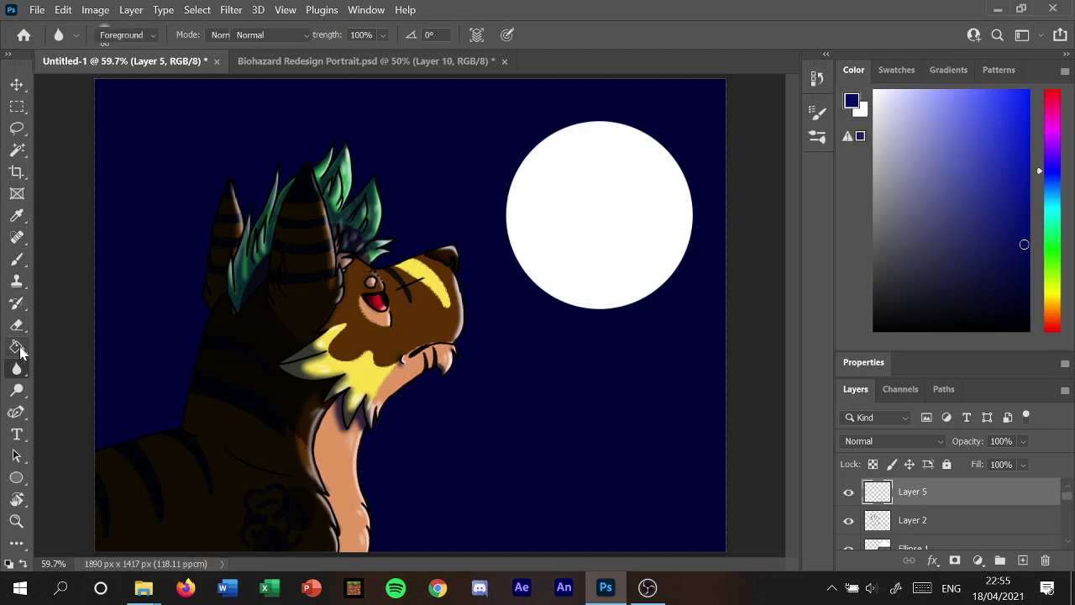
left_click(244, 370)
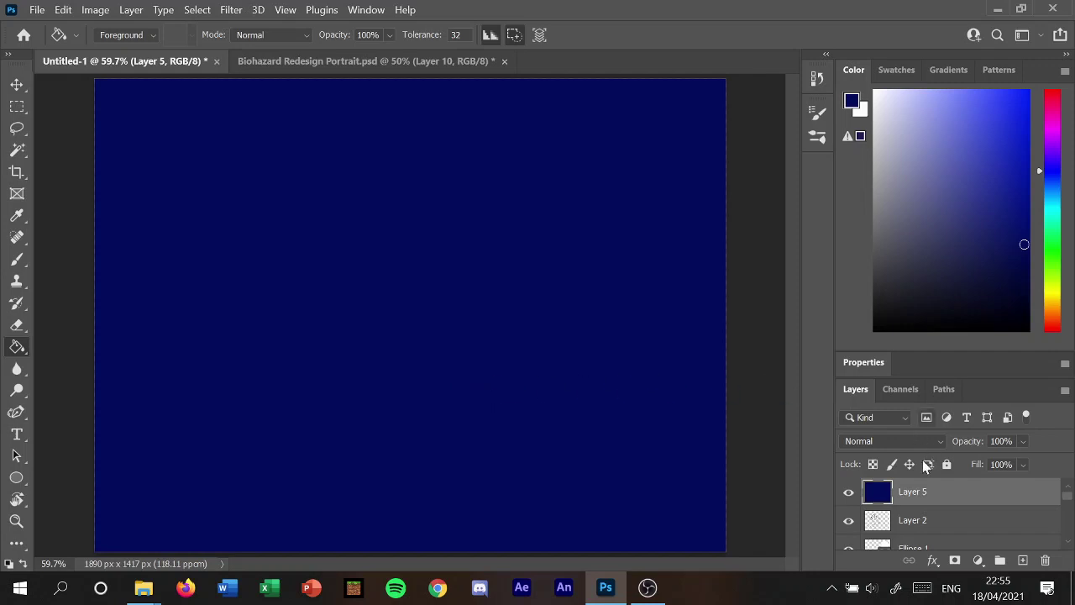
Set Layer 5 to Multiply blend mode at 34% opacity.
left_click(901, 441)
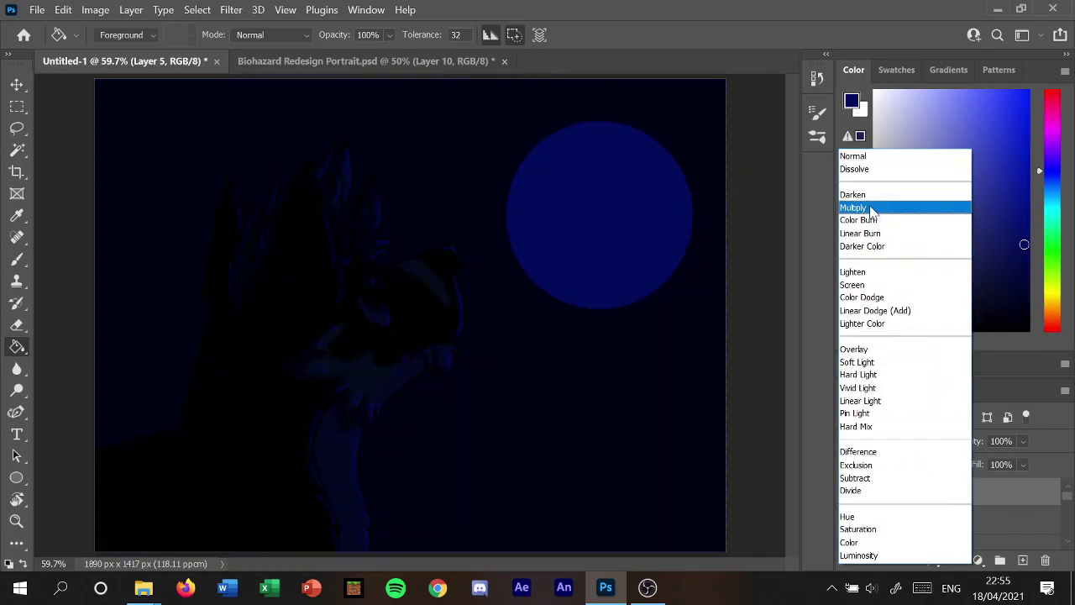
left_click(871, 207)
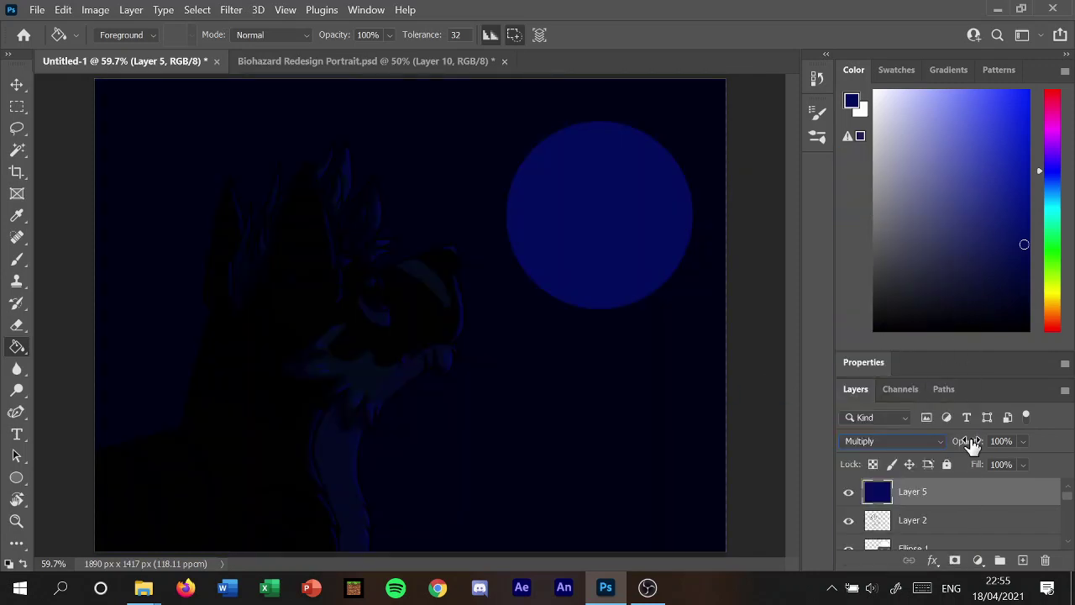
left_click(896, 441)
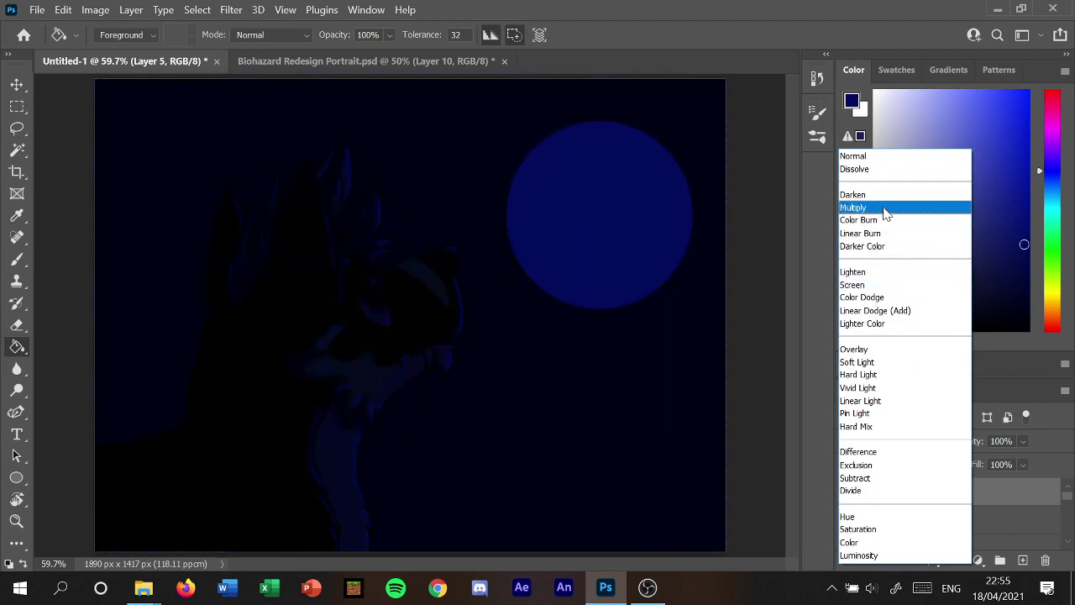
left_click(883, 208)
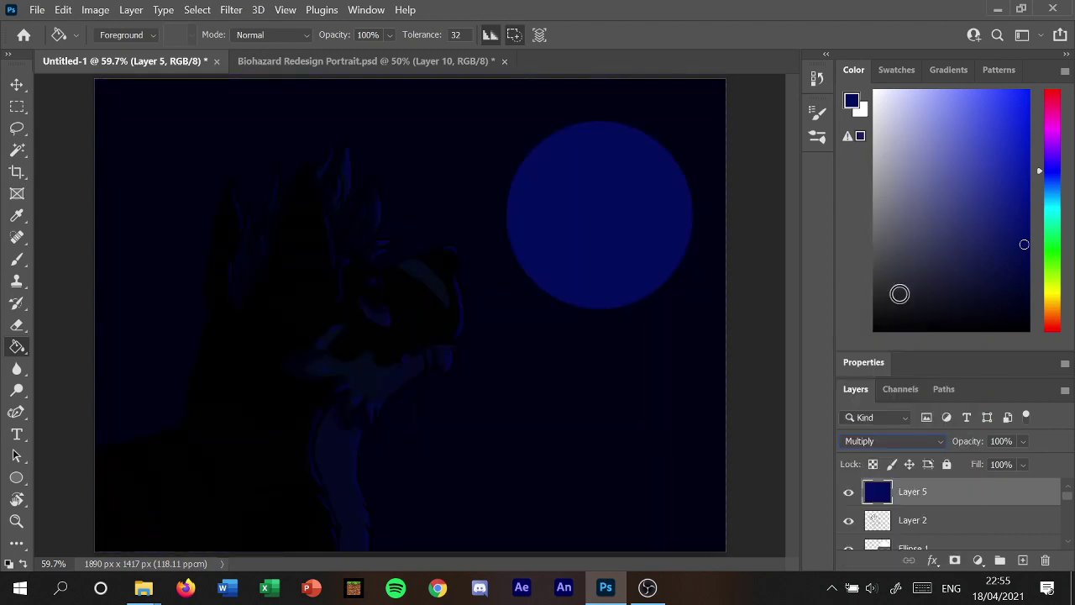
left_click(942, 442)
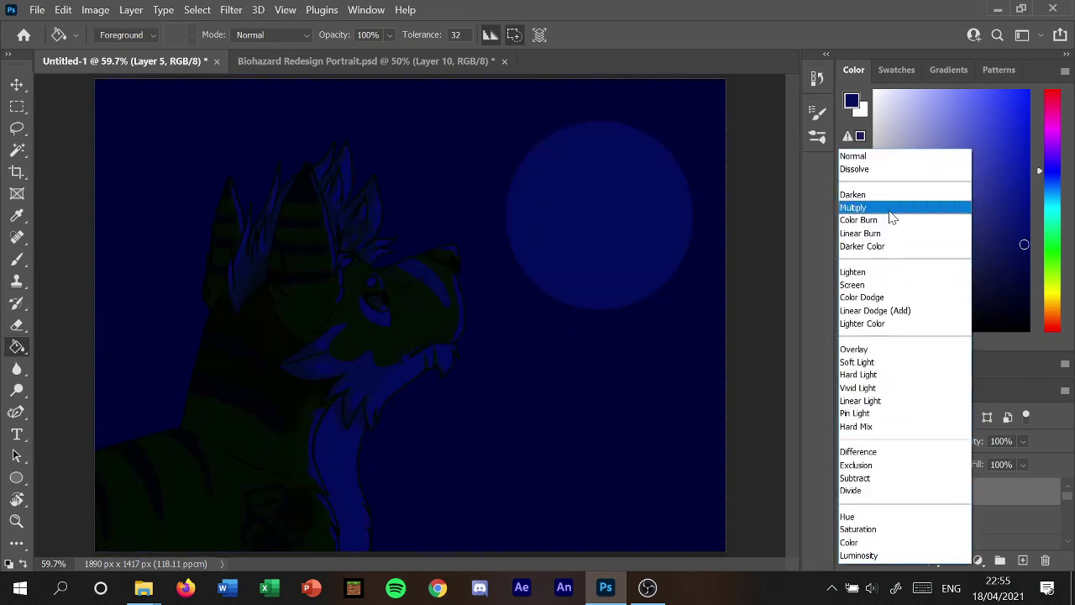
left_click(1025, 443)
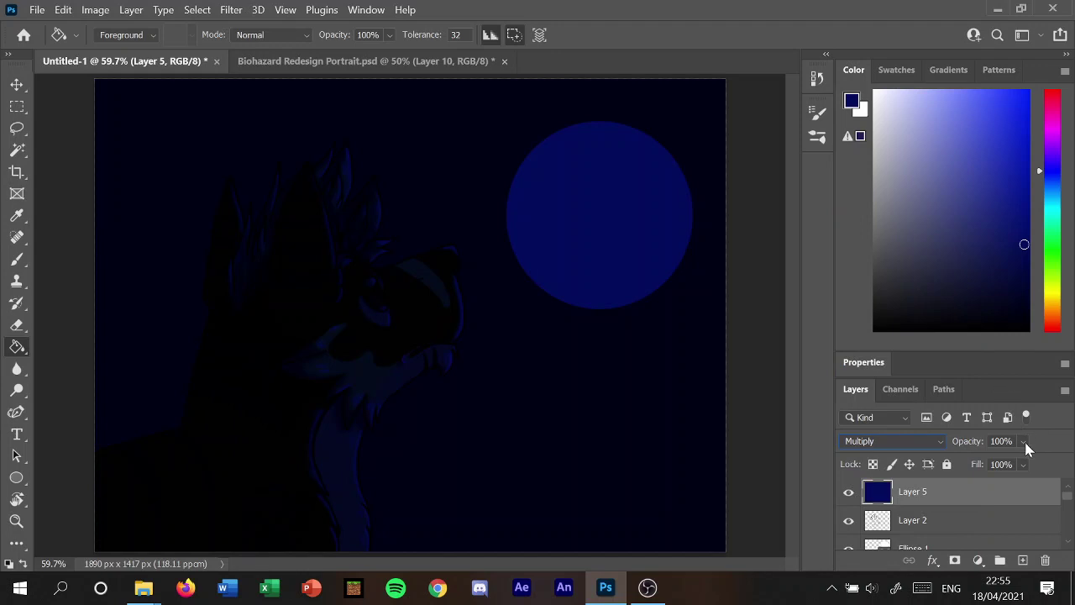
left_click(1024, 441)
left_click_drag(1055, 461, 1007, 462)
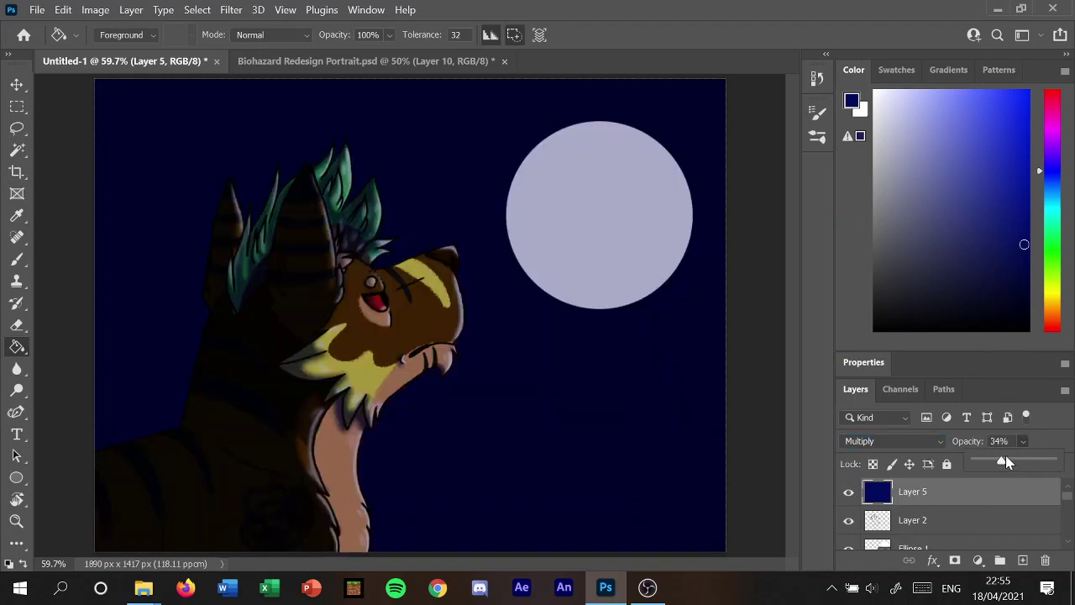
left_click(18, 326)
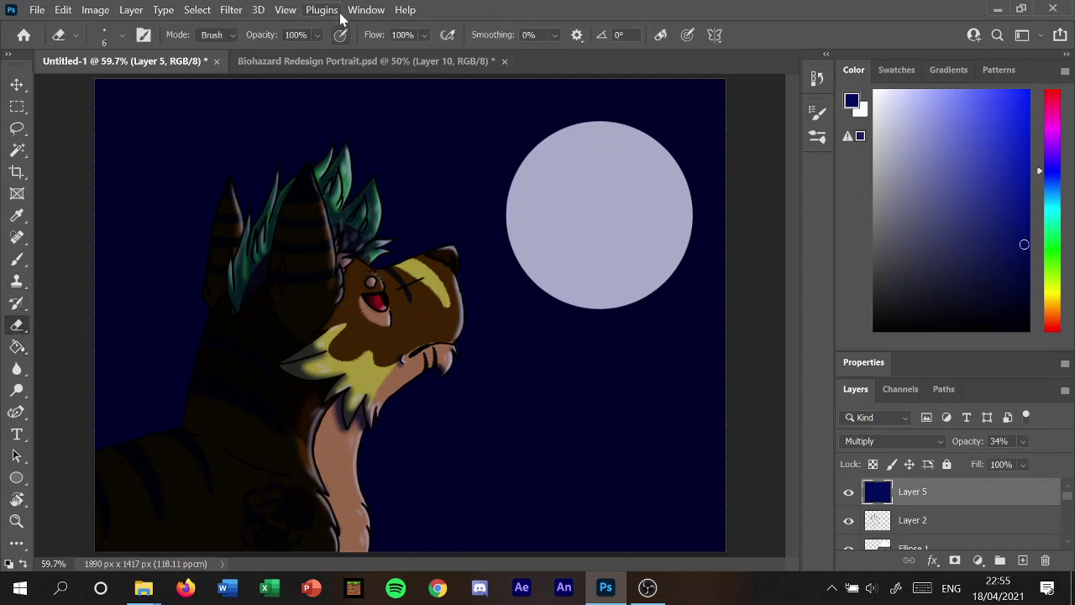
Zoom in twice and erase the night tint along the muzzle, chin tufts, eye and green hair edge.
left_click(285, 10)
left_click(313, 124)
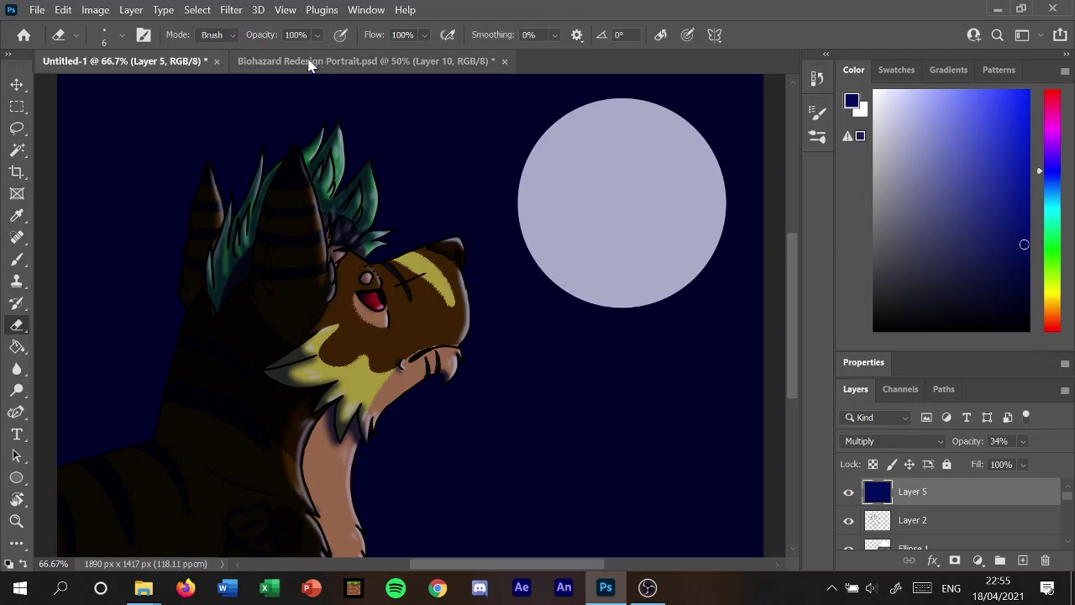
left_click(285, 10)
left_click(313, 128)
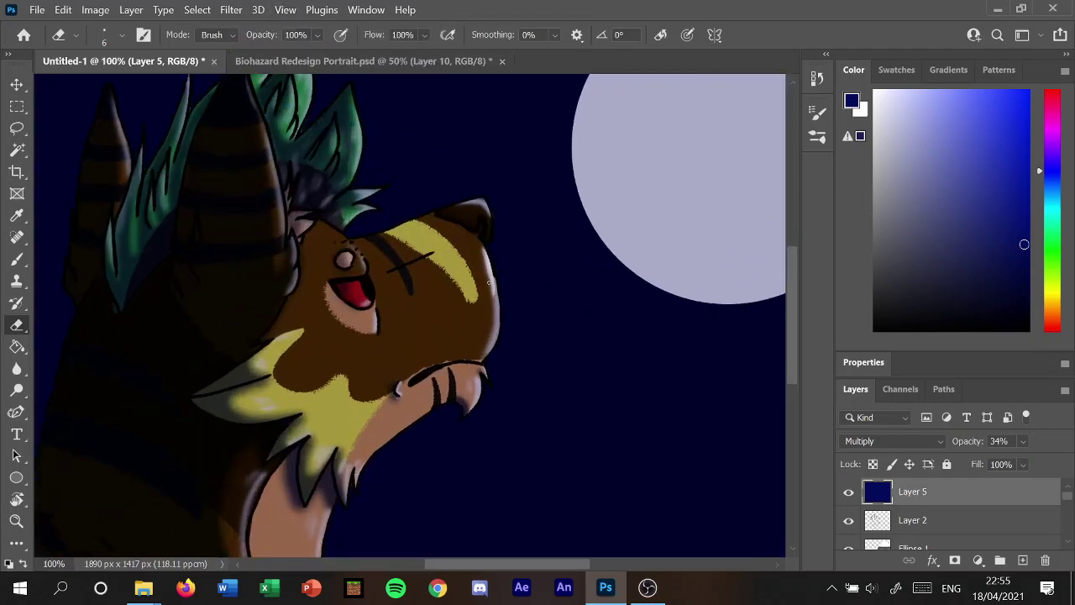
mouse_move(492, 272)
left_mouse_down()
mouse_move(487, 384)
mouse_move(466, 417)
left_mouse_up()
left_click_drag(330, 452, 316, 465)
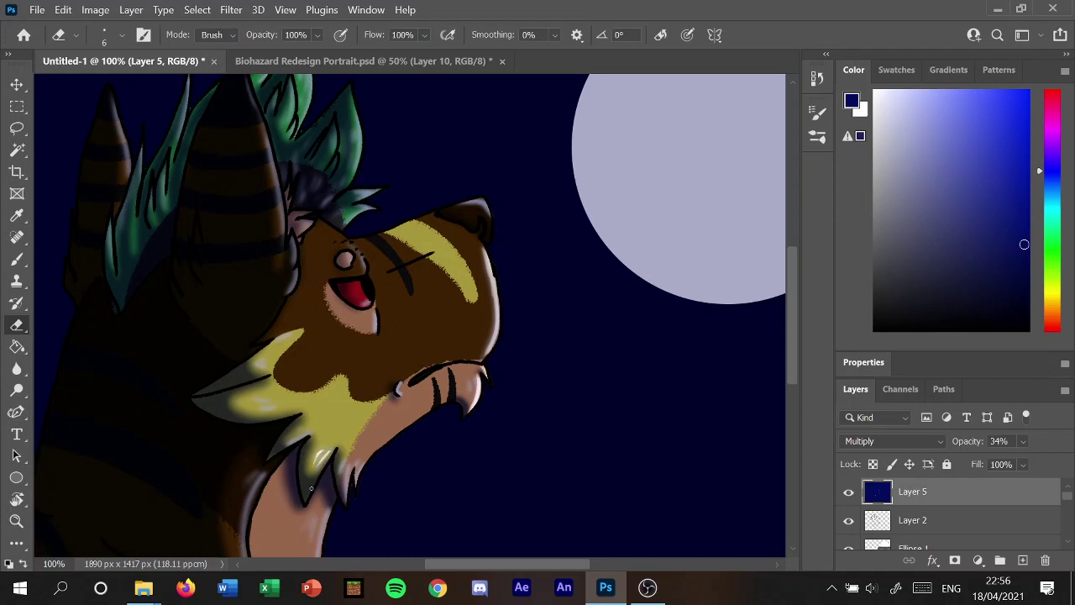
left_click_drag(357, 254, 362, 275)
left_click_drag(360, 106, 353, 170)
left_click_drag(352, 112, 351, 130)
Erase the tint along the upper and right hair spikes, central and left horn edges, and other spike edges.
left_click_drag(795, 327, 794, 277)
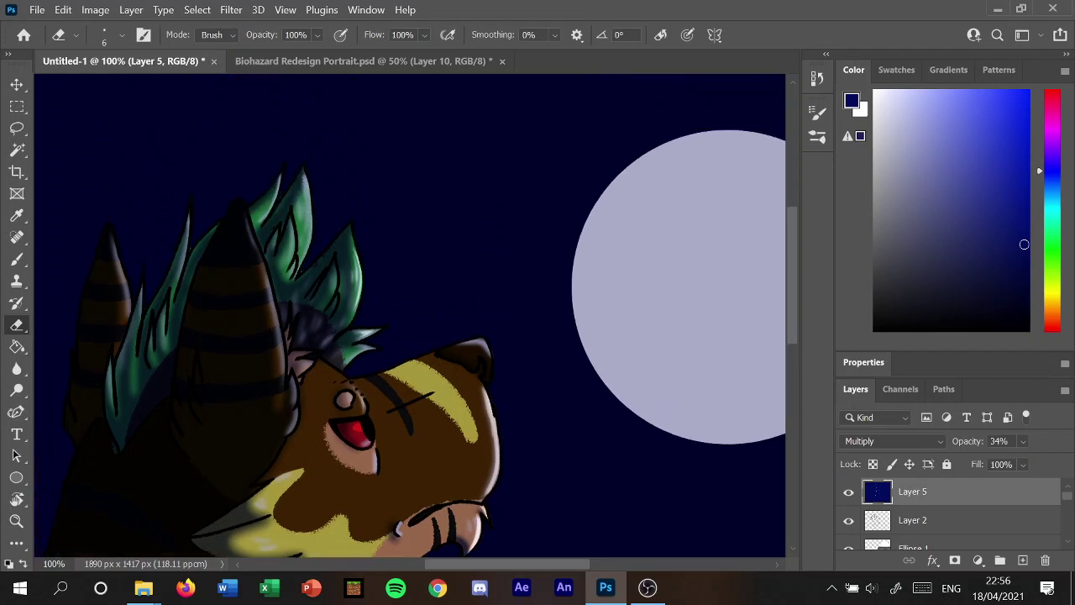
mouse_move(306, 178)
left_mouse_down()
mouse_move(308, 239)
mouse_move(296, 196)
left_mouse_up()
left_click_drag(344, 236, 348, 306)
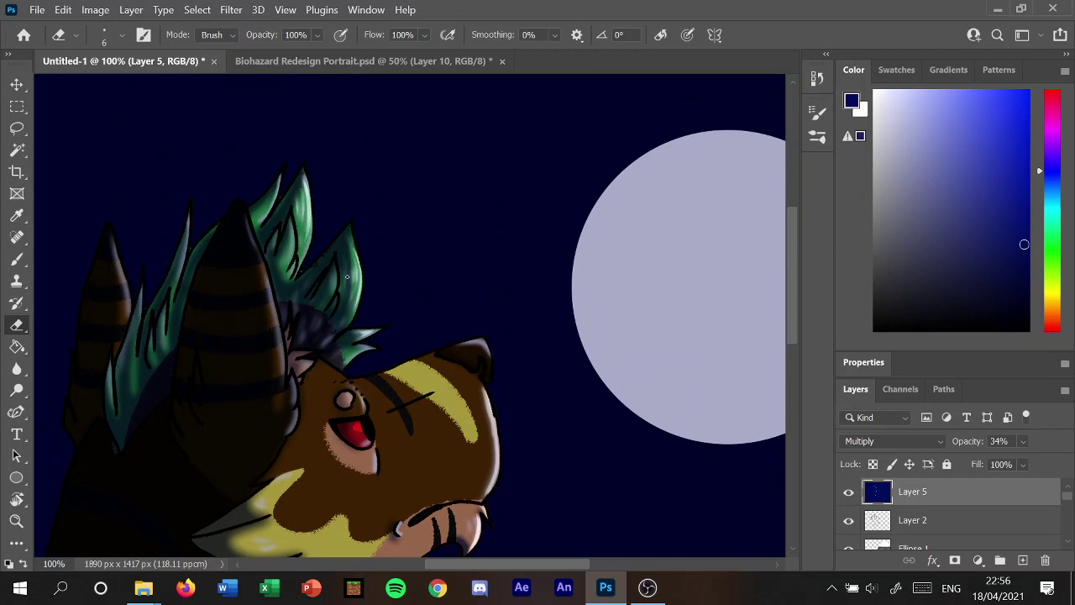
left_click_drag(331, 265, 335, 297)
left_click_drag(241, 211, 276, 338)
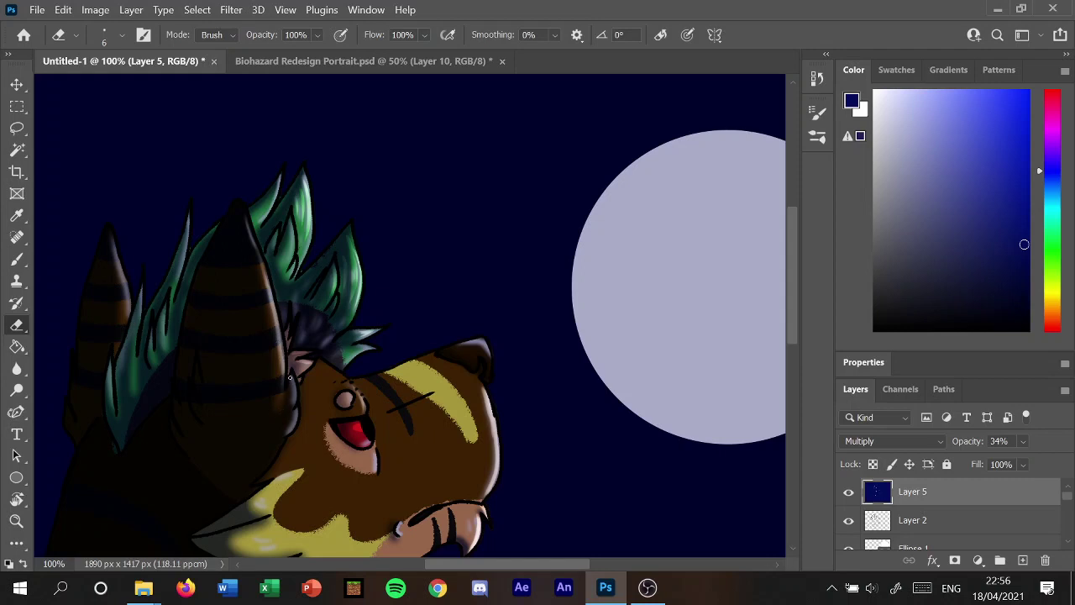
left_click_drag(289, 377, 297, 404)
left_click_drag(110, 233, 128, 317)
left_click_drag(188, 212, 178, 276)
left_click_drag(152, 322, 158, 353)
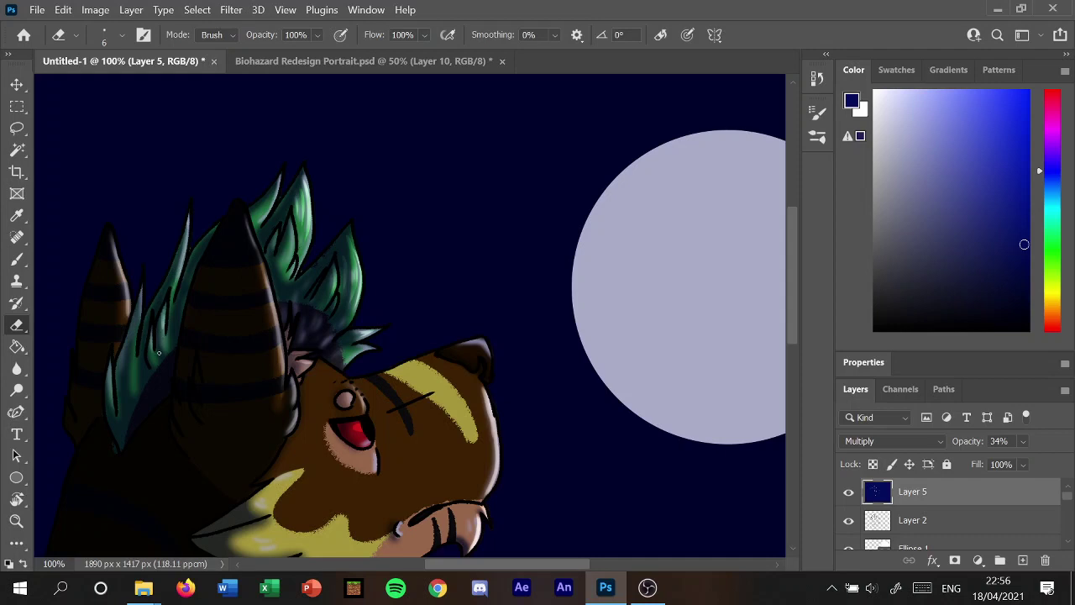
left_click_drag(142, 292, 124, 427)
left_click_drag(290, 219, 285, 252)
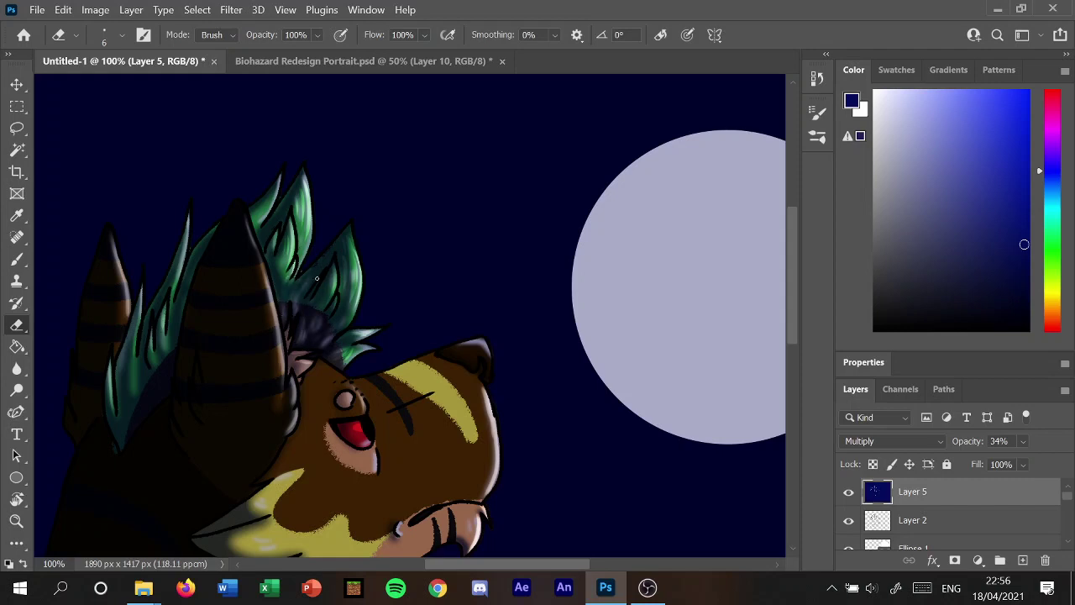
Erase the night tint on a hair streak, under the jaw, and down the pink neck's left edge.
mouse_move(278, 285)
left_mouse_down()
mouse_move(274, 183)
mouse_move(272, 210)
left_mouse_up()
left_click_drag(788, 298, 789, 375)
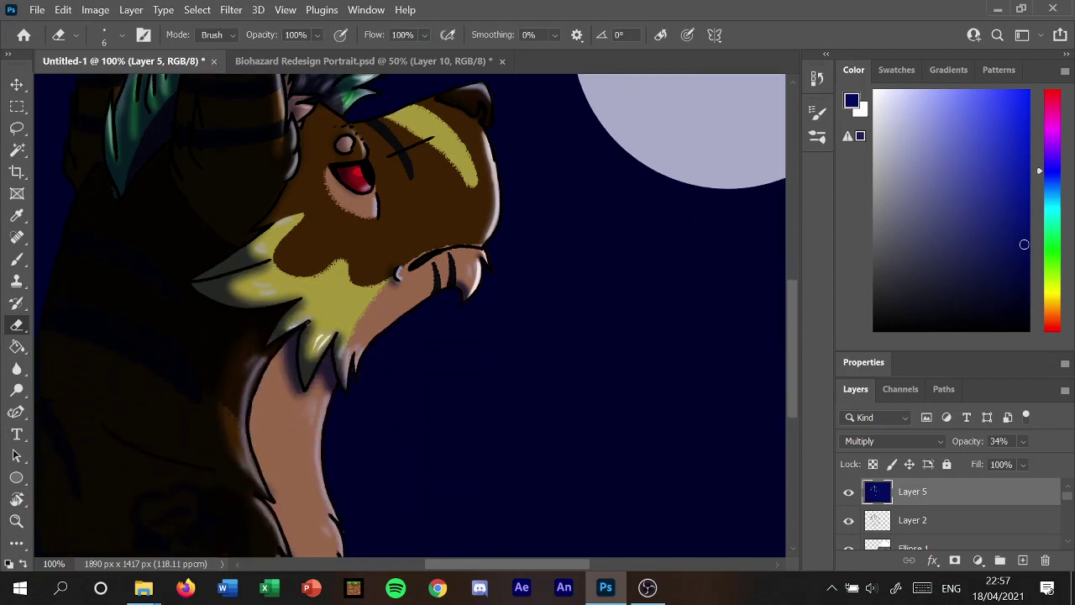
left_click_drag(290, 328, 310, 315)
mouse_move(328, 394)
left_mouse_down()
mouse_move(322, 477)
mouse_move(322, 405)
mouse_move(321, 446)
left_mouse_up()
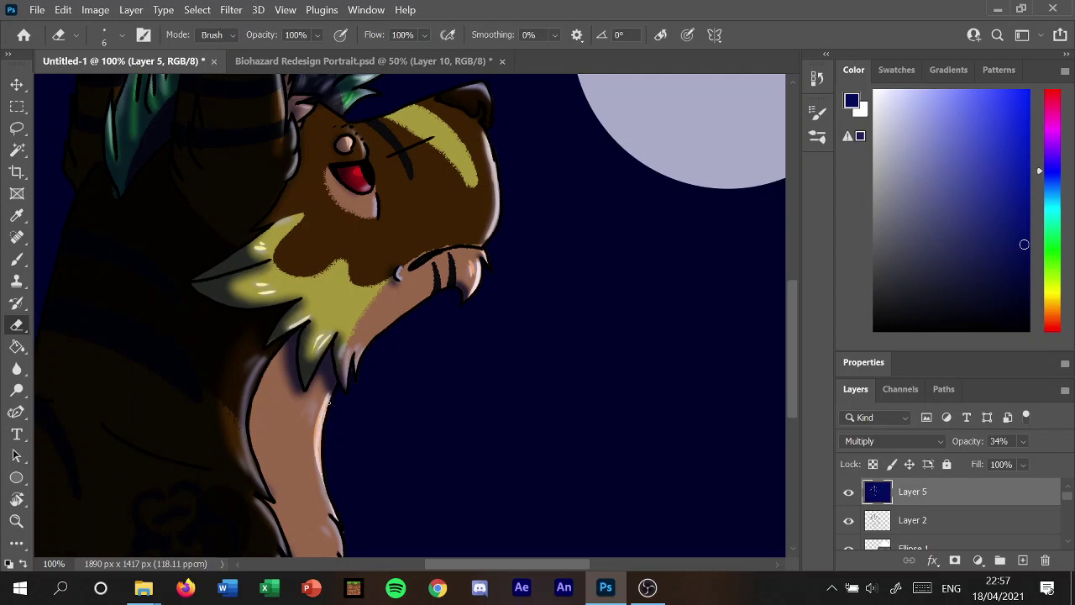
left_click_drag(365, 347, 350, 383)
left_click_drag(261, 364, 242, 409)
left_click_drag(264, 361, 263, 366)
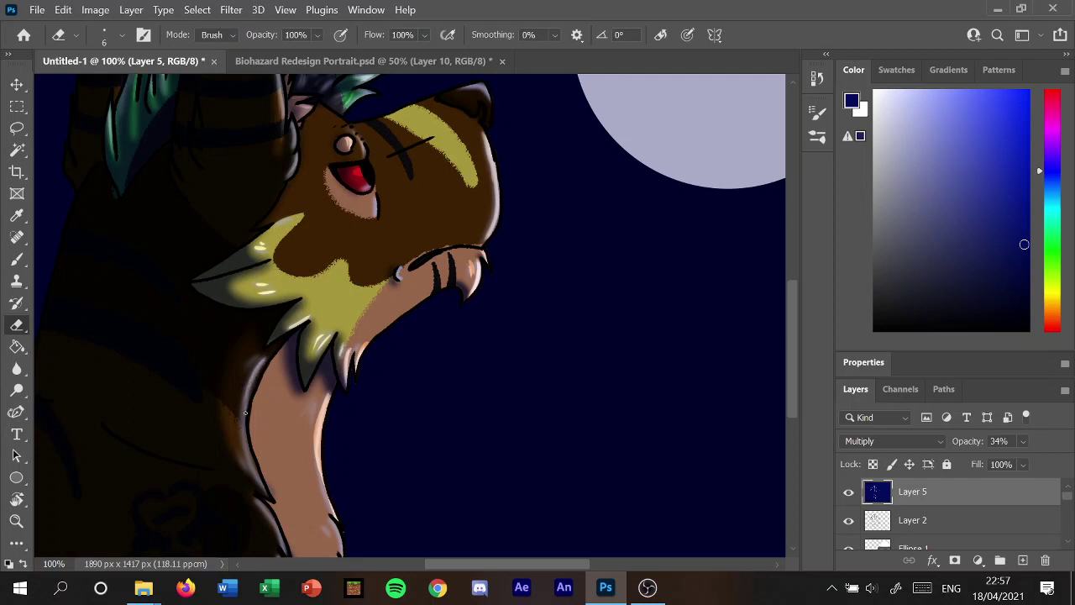
left_click_drag(245, 412, 287, 561)
scroll(797, 375, "down", 3)
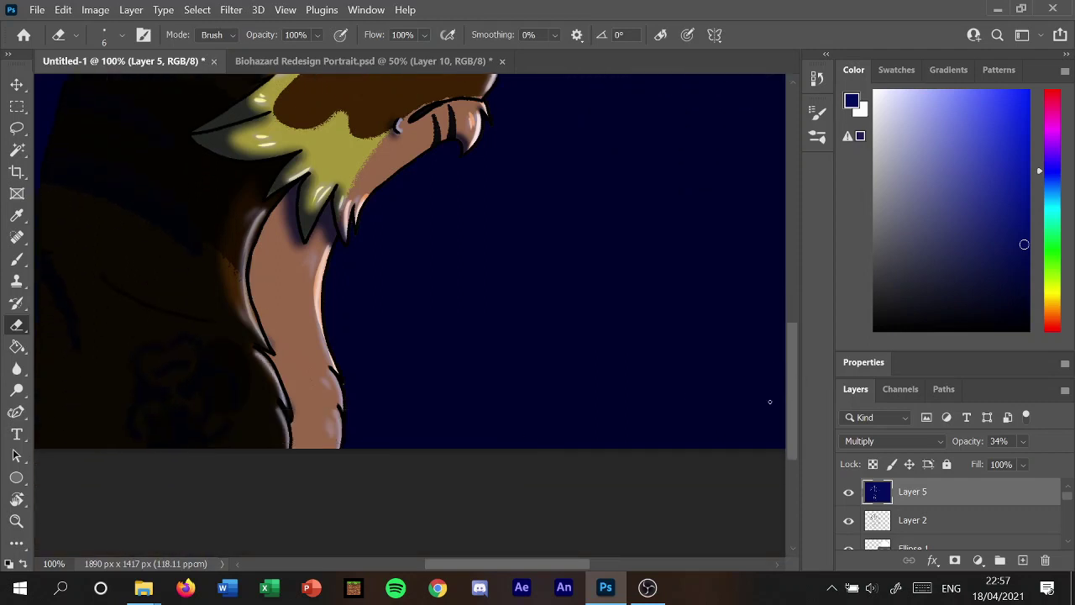
mouse_move(283, 419)
left_mouse_down()
mouse_move(289, 446)
mouse_move(341, 410)
left_mouse_up()
left_click_drag(794, 382, 800, 305)
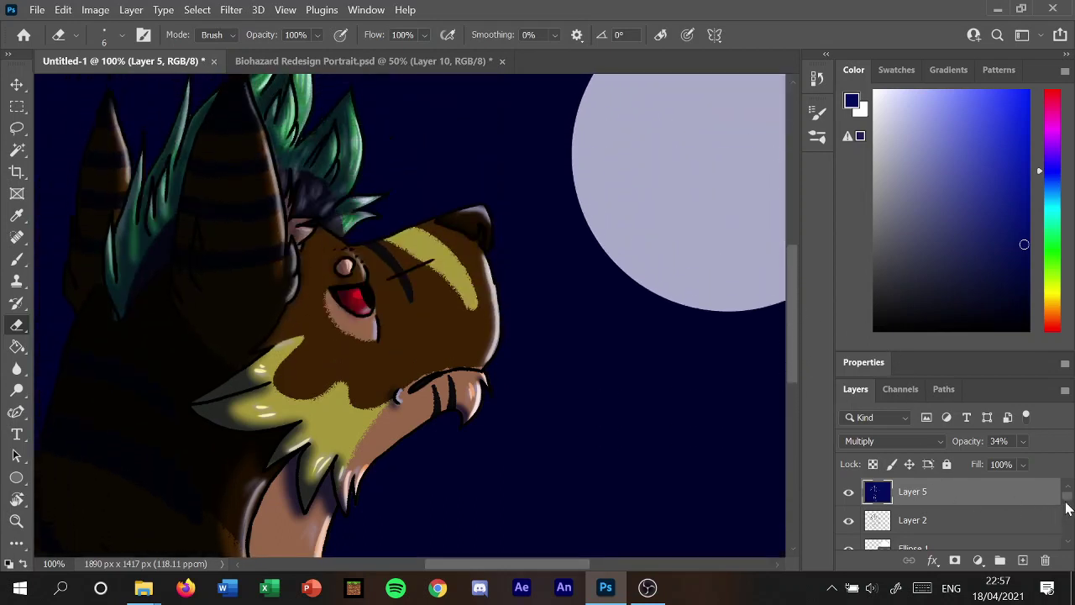
Set up a white brush at 15 px size and 9% opacity.
left_click(968, 525)
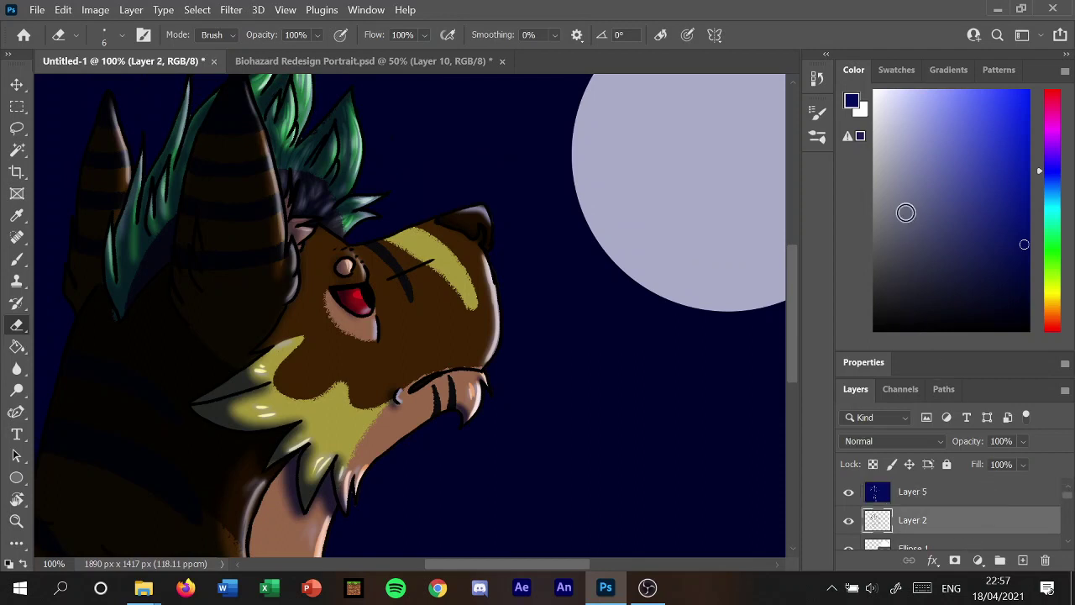
left_click_drag(907, 211, 721, 84)
key("b")
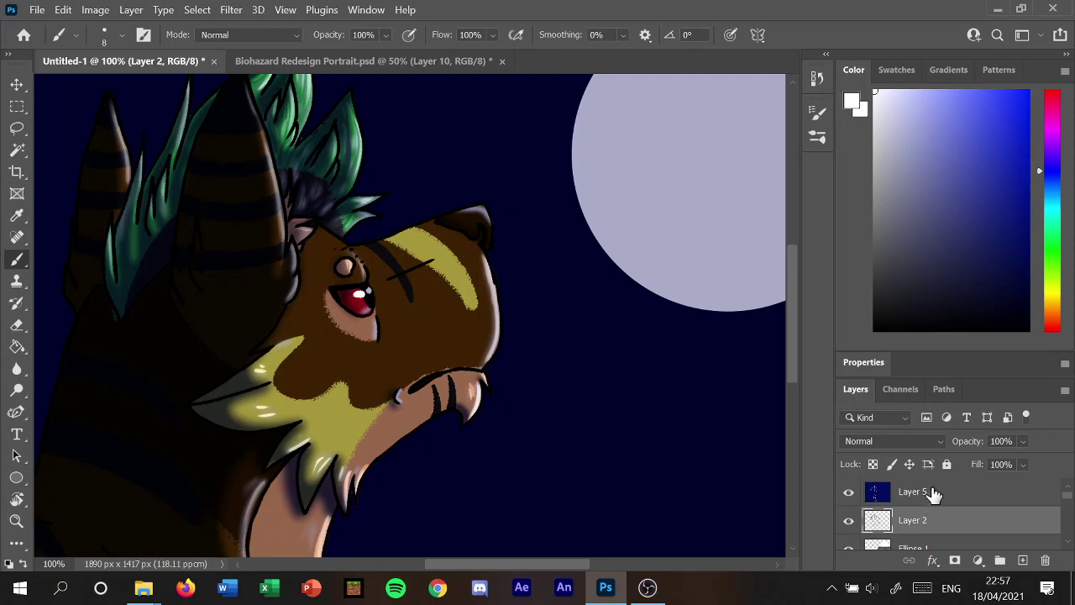
left_click(122, 35)
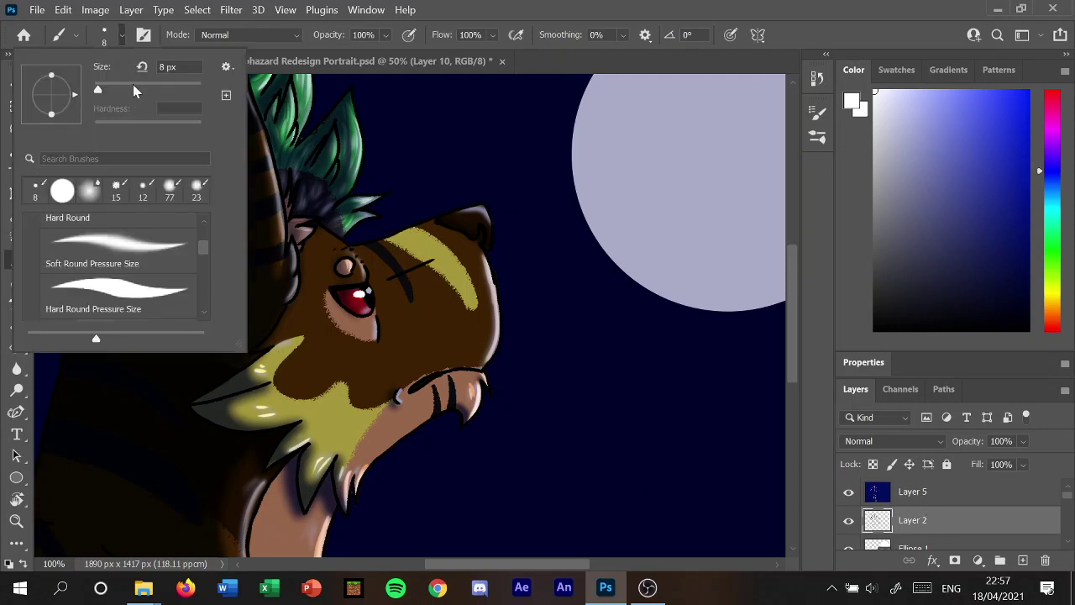
left_click(102, 85)
left_click(384, 34)
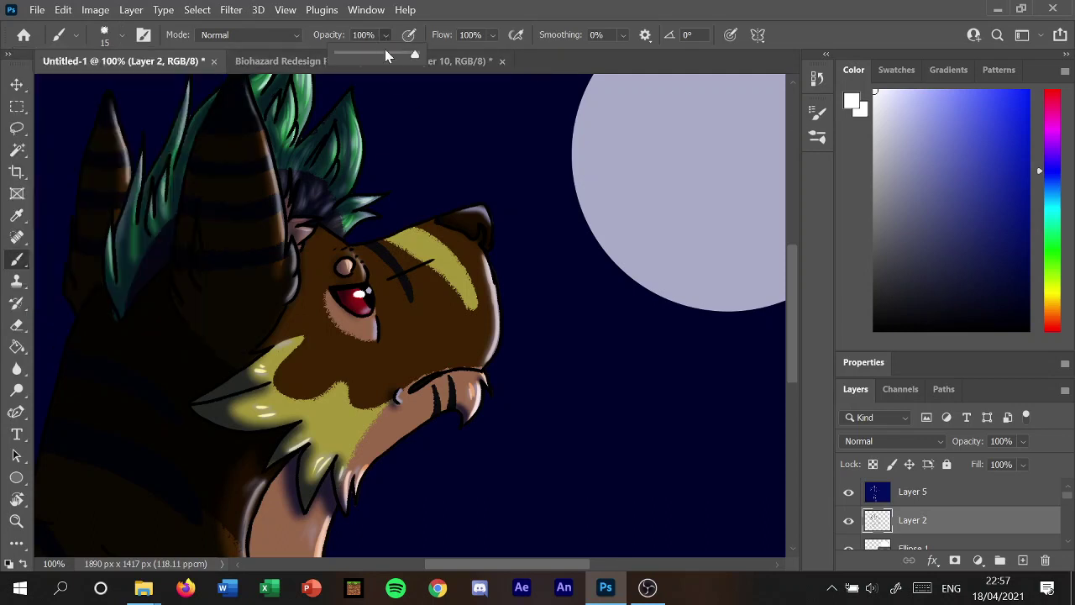
left_click_drag(415, 54, 344, 53)
left_click_drag(1067, 496, 1070, 502)
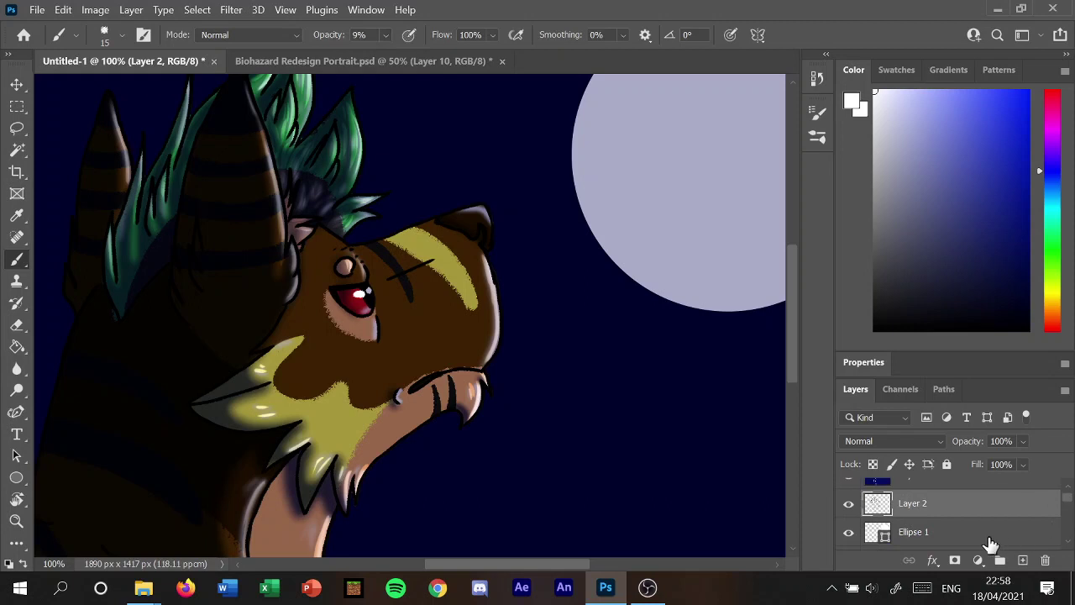
Paint faint misty haze above the ear and nose on a new layer, then fit the view.
left_click(980, 531)
left_click(1023, 561)
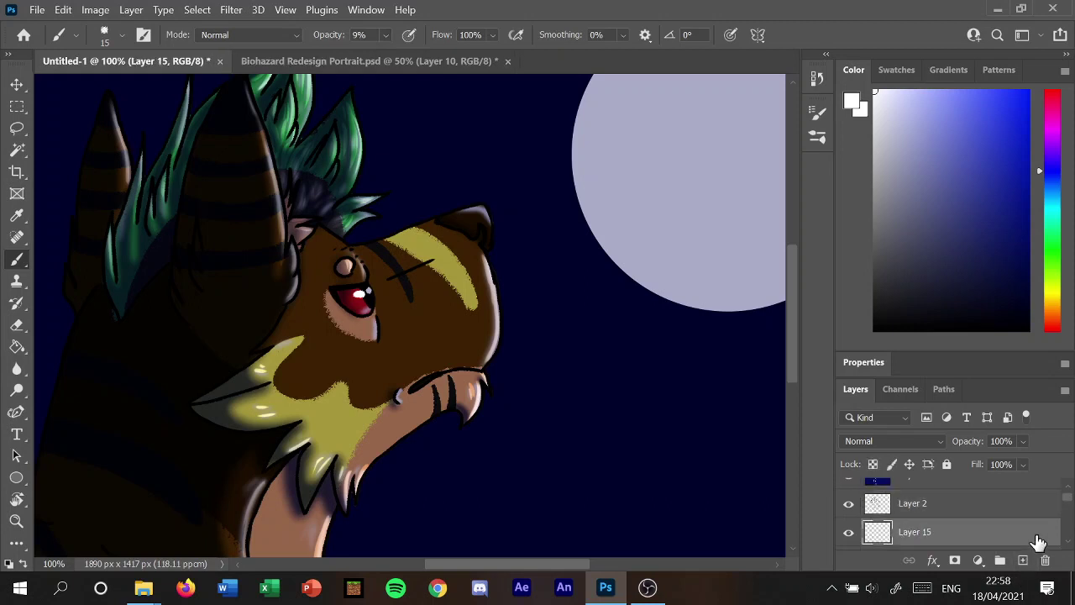
left_click(500, 216)
mouse_move(515, 210)
left_mouse_down()
mouse_move(506, 218)
mouse_move(521, 214)
mouse_move(511, 214)
mouse_move(519, 196)
mouse_move(509, 173)
mouse_move(532, 136)
left_mouse_up()
left_click_drag(502, 236, 529, 229)
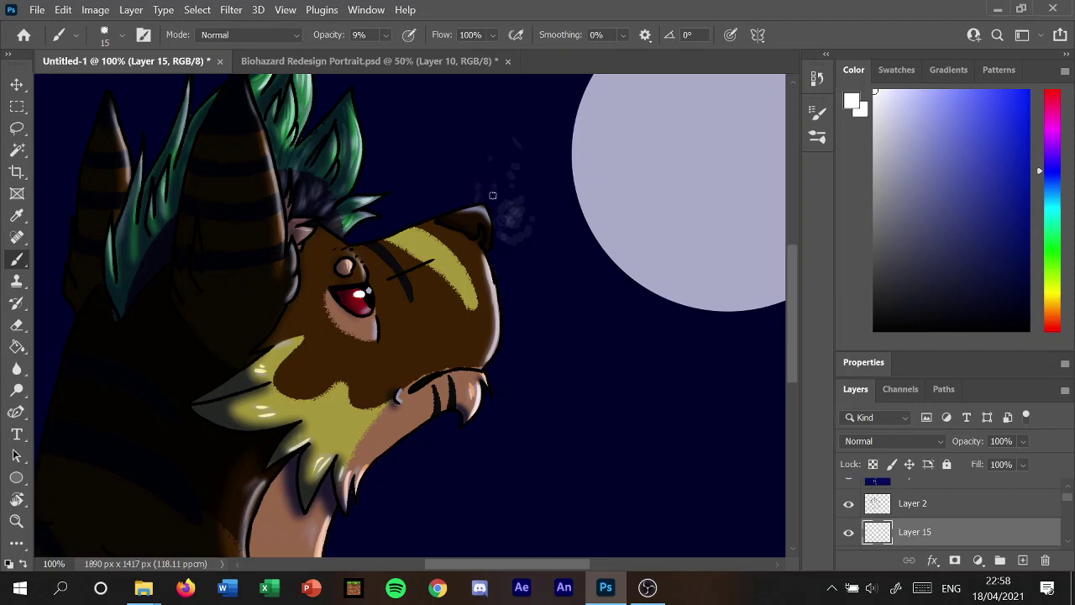
left_click(285, 9)
left_click(340, 154)
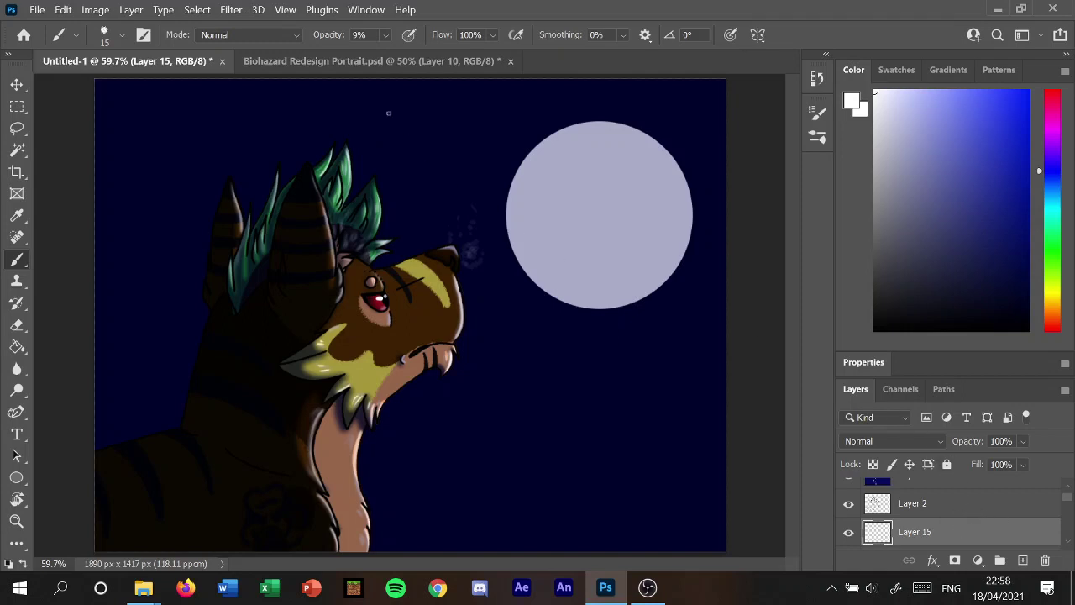
Raise the brush opacity to 100% and enlarge the brush to 60 px.
left_click(385, 34)
left_click_drag(391, 54, 467, 54)
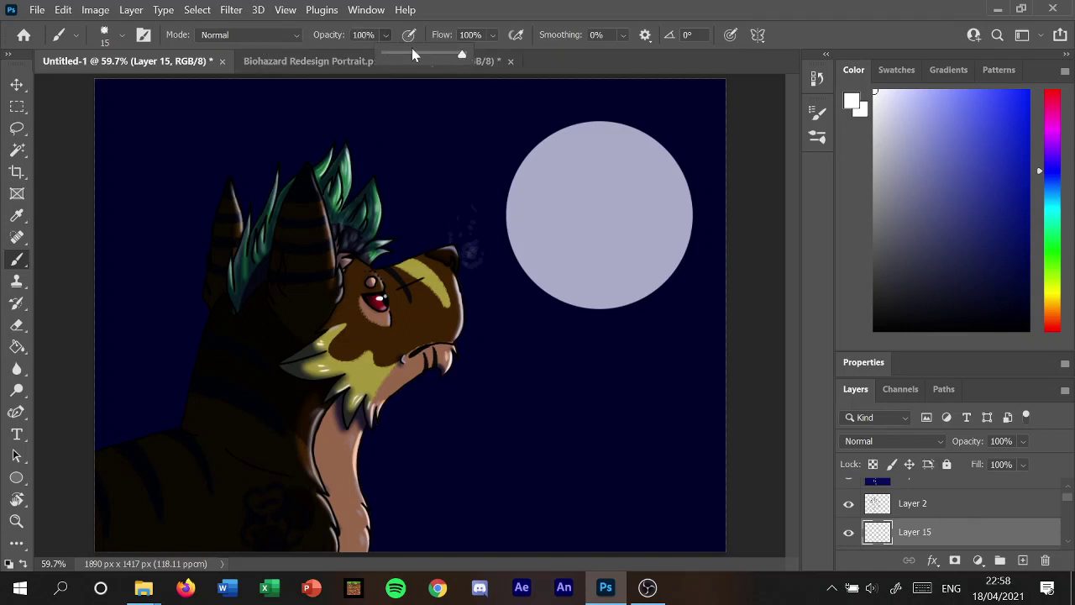
left_click(122, 35)
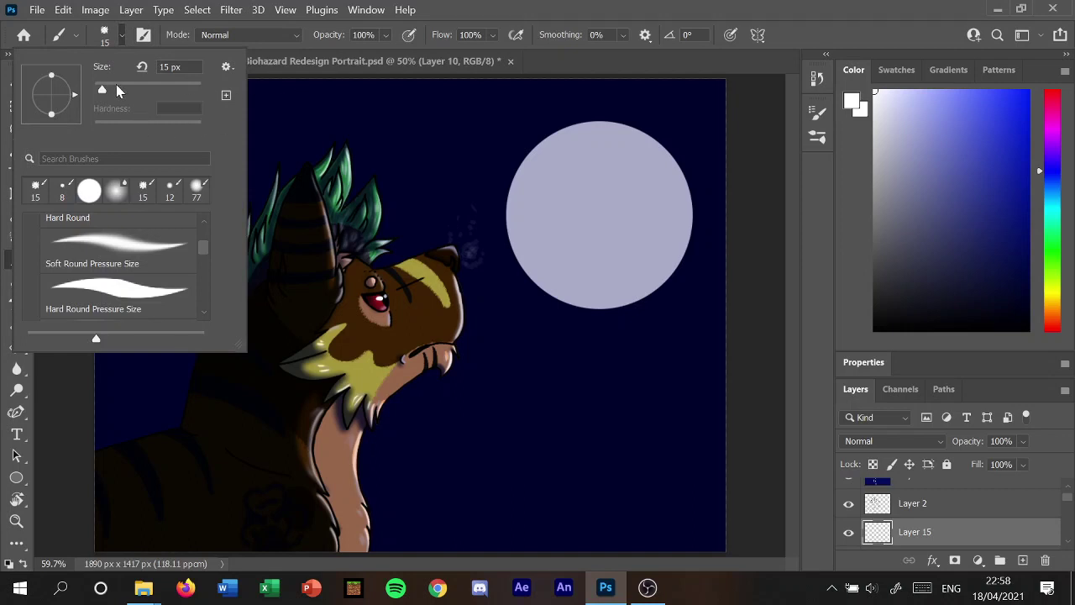
left_click(116, 86)
left_click(816, 136)
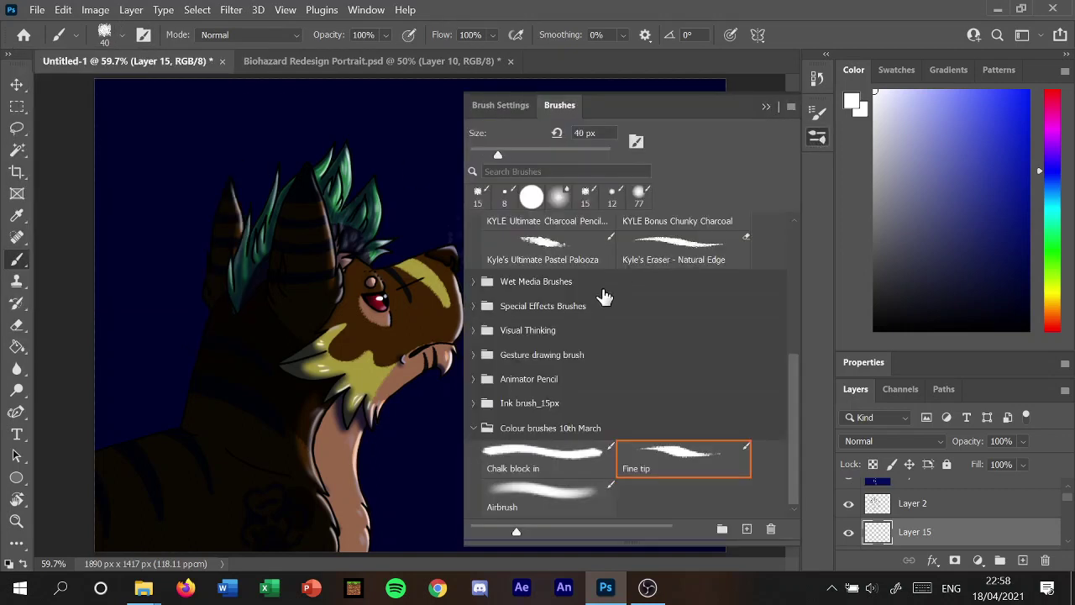
Choose the Pastel Palooza preset and dab white on the moon's lower-right edge.
scroll(791, 370, "up", 3)
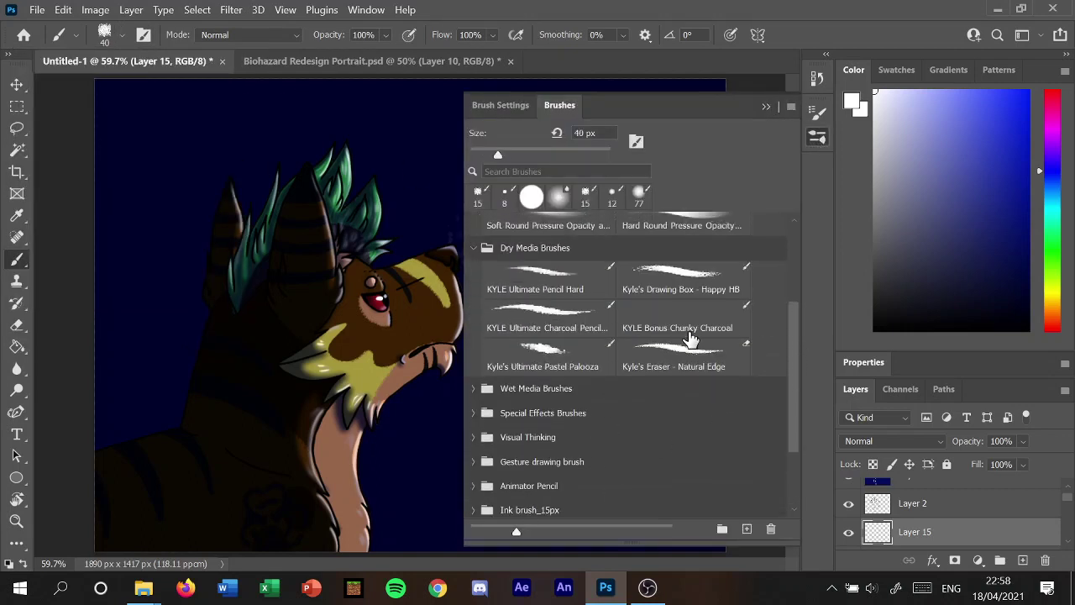
left_click(568, 362)
left_click(766, 107)
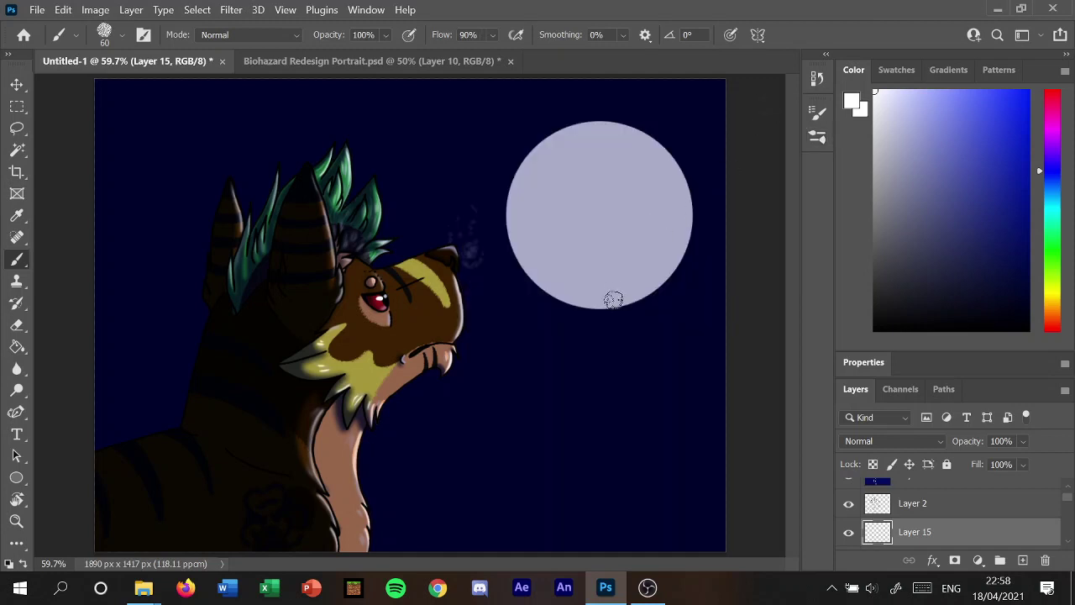
left_click_drag(614, 300, 654, 297)
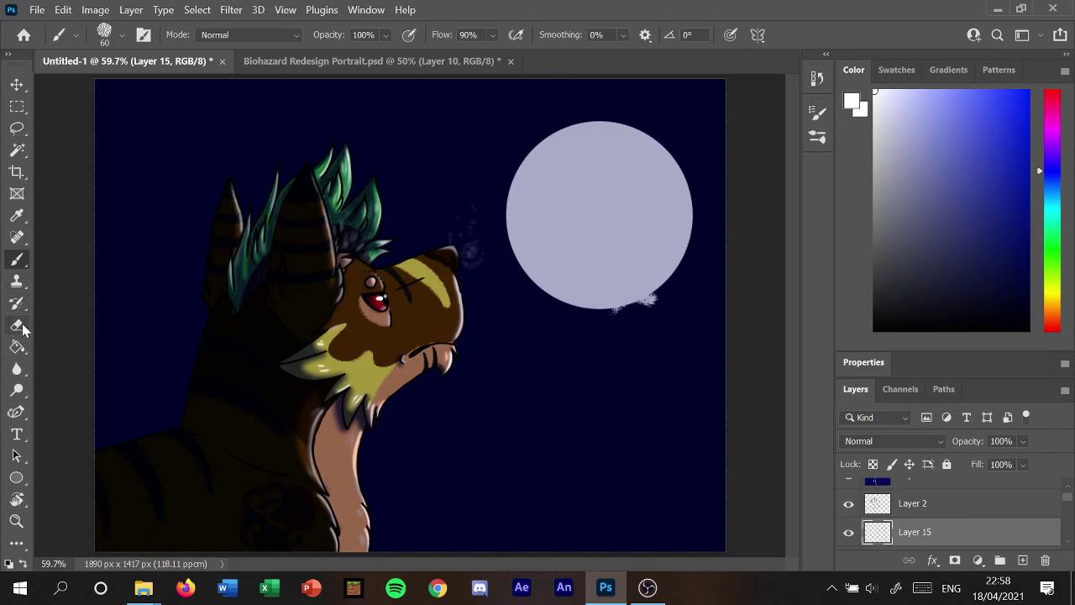
Switch to the Eraser and enlarge it to about 58 px.
left_click(23, 330)
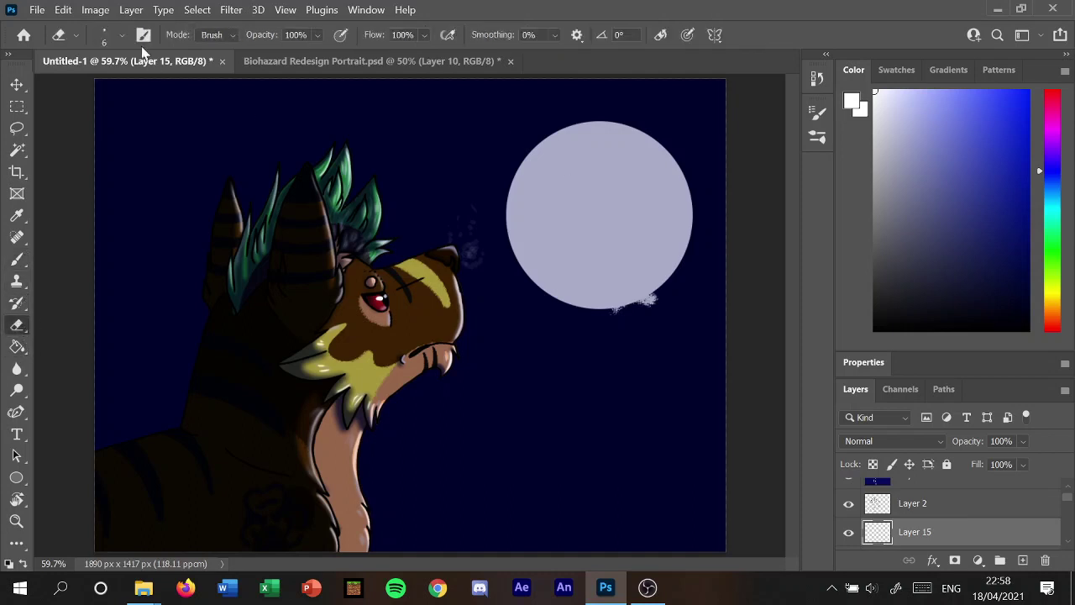
left_click(122, 35)
left_click_drag(126, 91, 136, 91)
Erase an oval and an arc over the moon on the Layer 5 sky overlay.
left_click(579, 221)
left_click(933, 481)
mouse_move(588, 201)
left_mouse_down()
mouse_move(592, 238)
mouse_move(589, 208)
left_mouse_up()
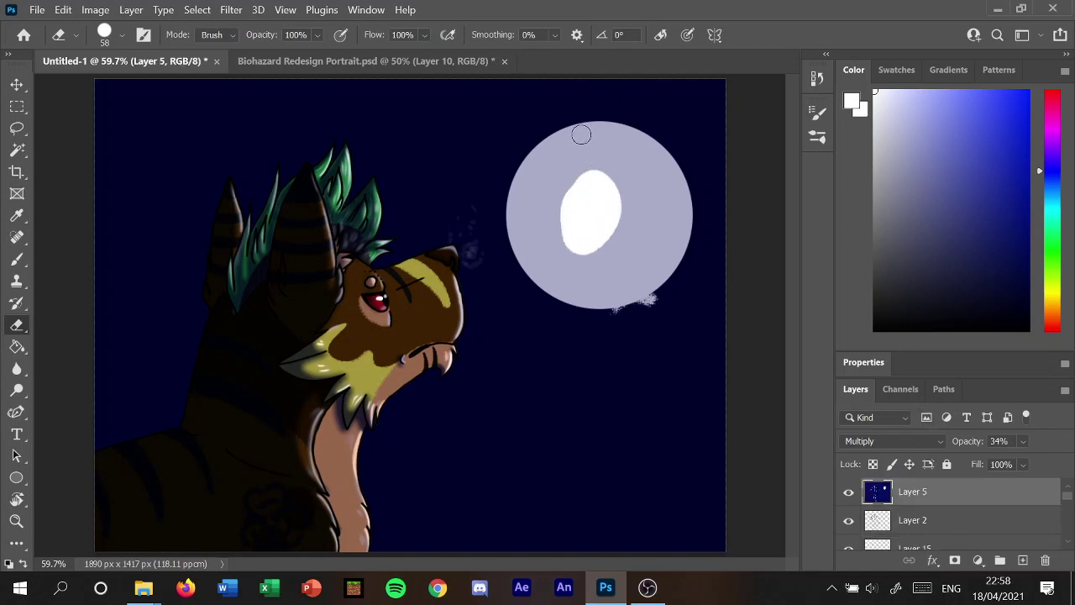
mouse_move(581, 135)
left_mouse_down()
mouse_move(540, 159)
mouse_move(518, 198)
mouse_move(532, 249)
left_mouse_up()
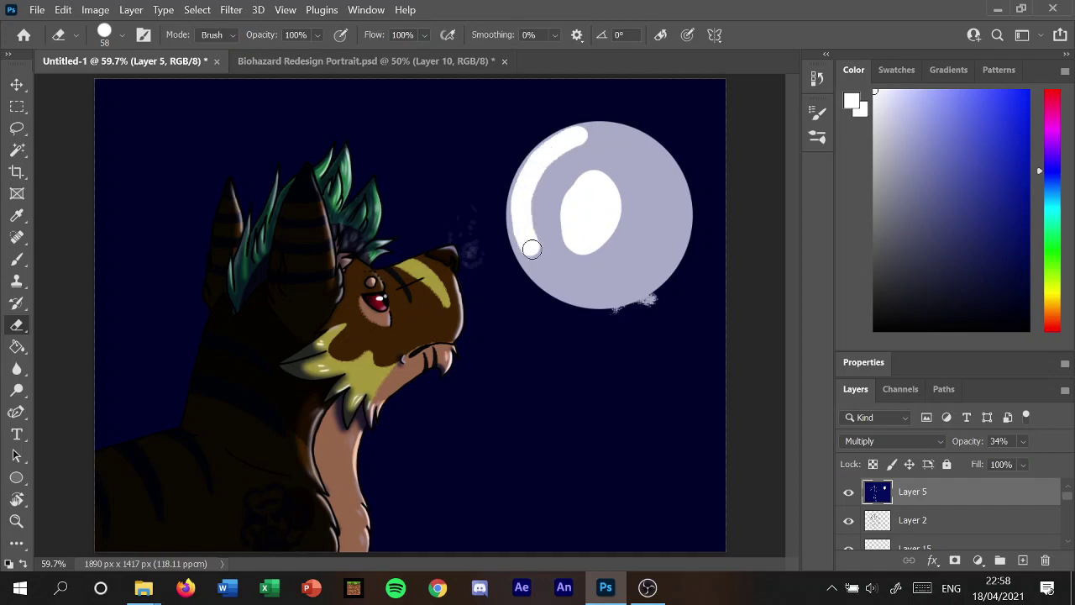
Undo both erasures on the moon.
left_click(74, 16)
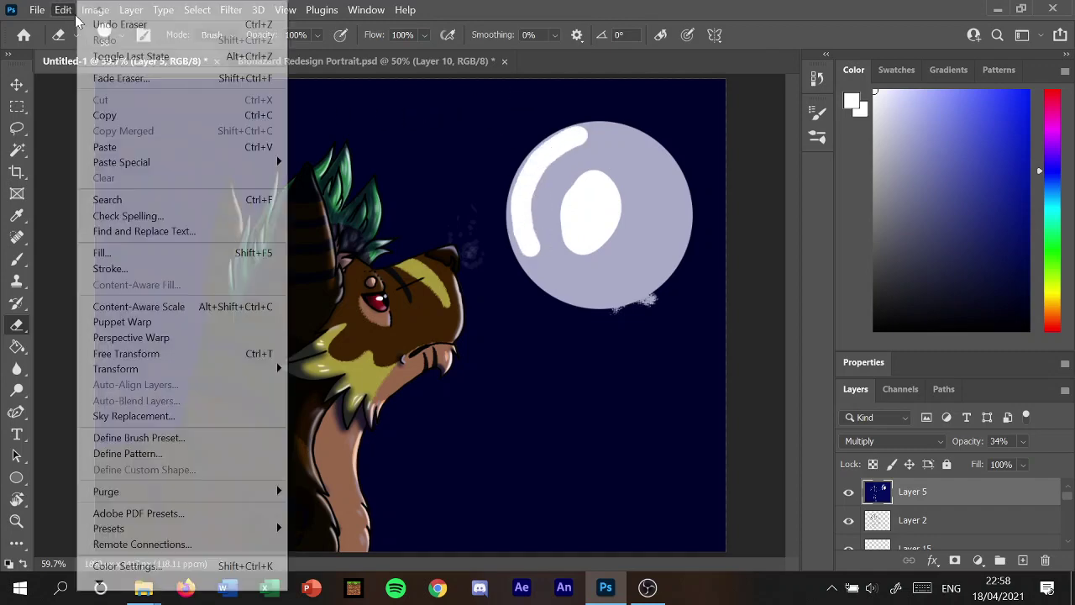
left_click(118, 25)
left_click(63, 9)
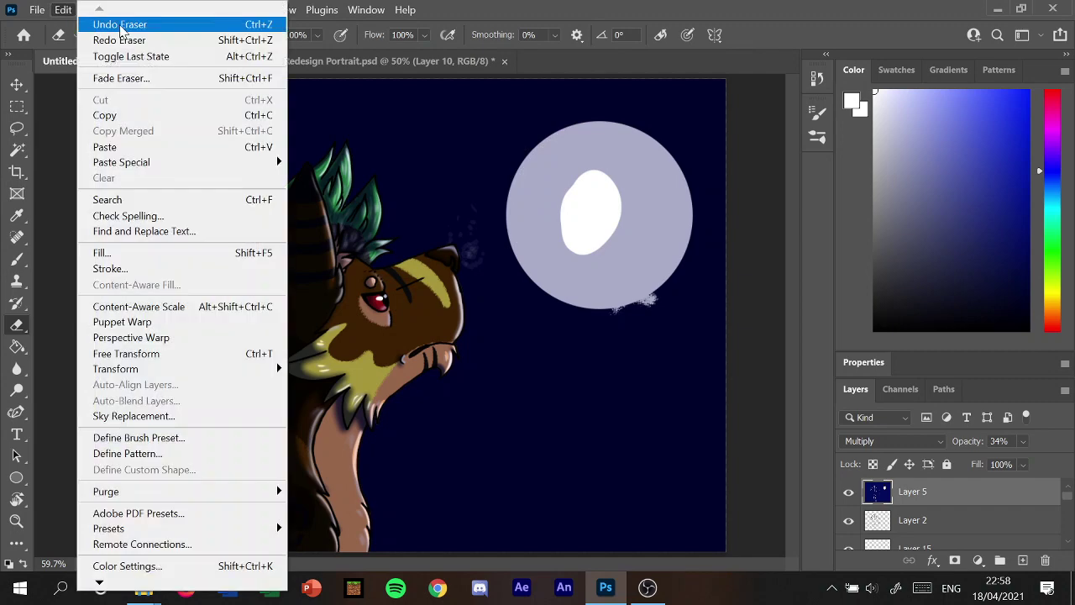
left_click(121, 26)
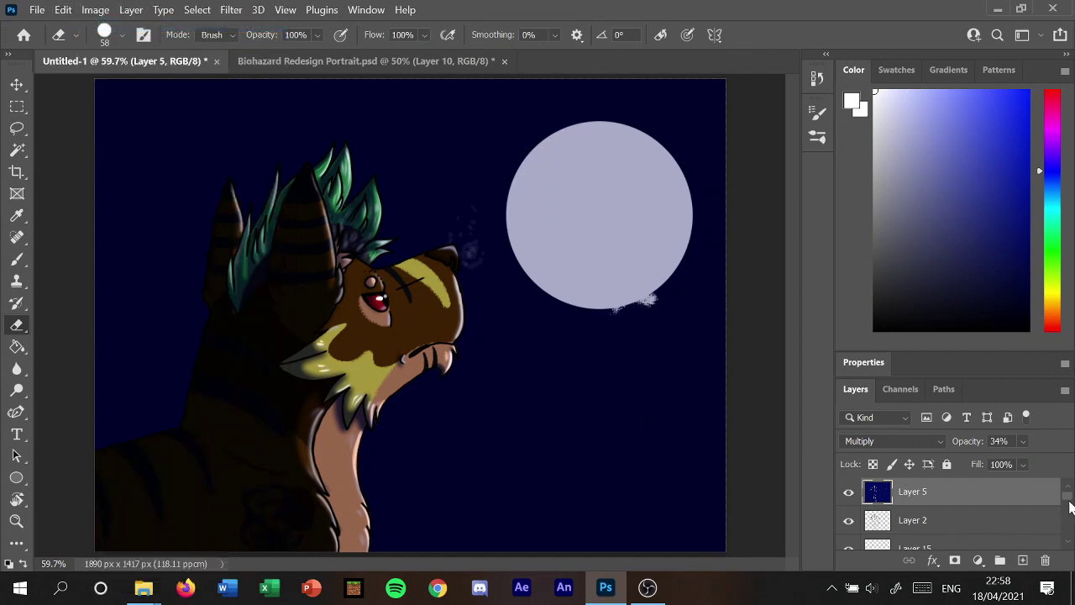
Move the Ellipse 1 moon layer above Layer 5 in the Layers panel.
scroll(1070, 505, "down", 3)
mouse_move(978, 508)
left_mouse_down()
mouse_move(979, 467)
mouse_move(968, 481)
left_mouse_up()
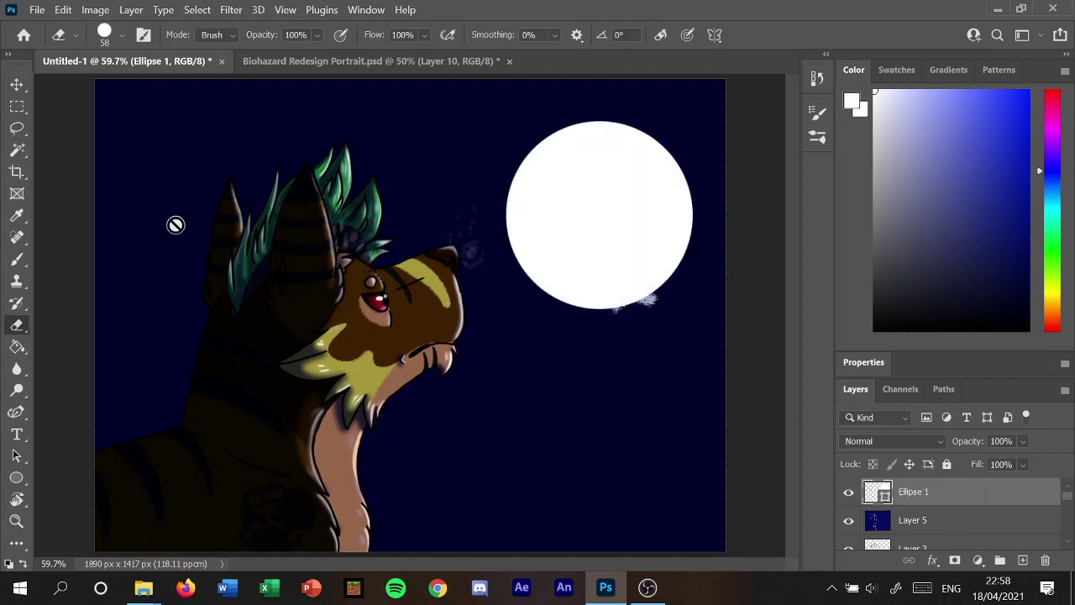
left_click(16, 259)
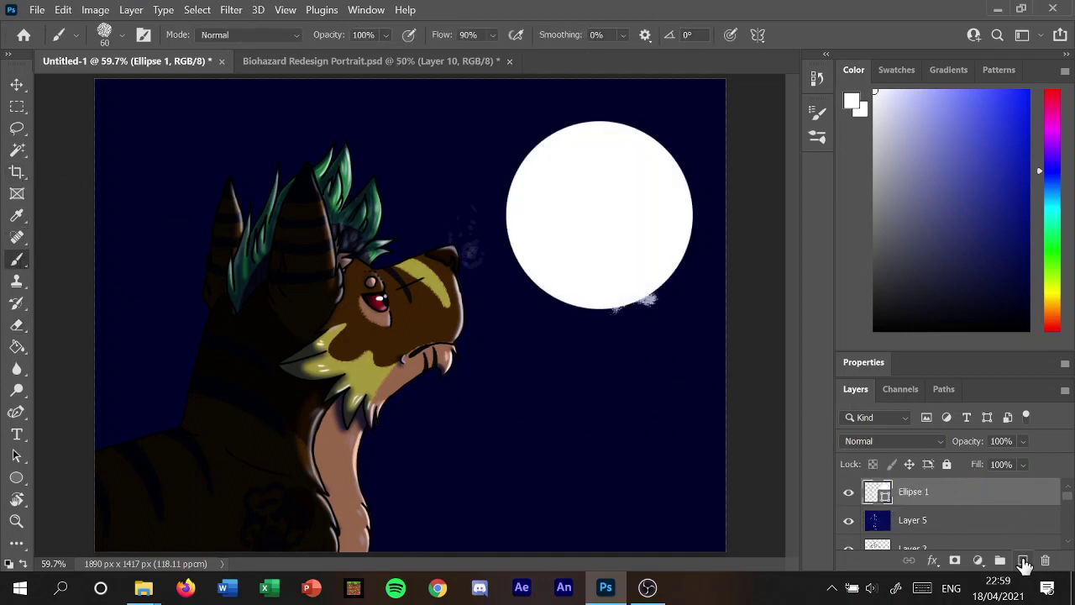
On new Layer 16, paint mid-grey clouds across the moon's lower edge and a large mass below.
left_click(1023, 561)
left_click_drag(893, 201, 840, 220)
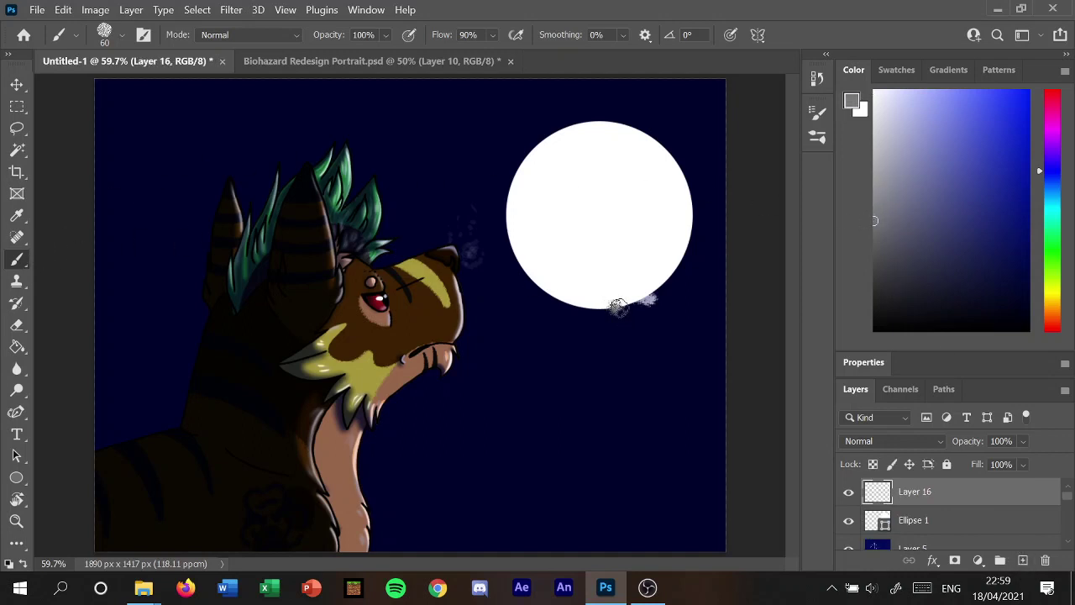
mouse_move(618, 307)
left_mouse_down()
mouse_move(680, 258)
mouse_move(708, 259)
mouse_move(660, 305)
mouse_move(724, 304)
mouse_move(653, 299)
mouse_move(698, 265)
mouse_move(721, 295)
mouse_move(667, 310)
mouse_move(694, 264)
mouse_move(673, 306)
left_mouse_up()
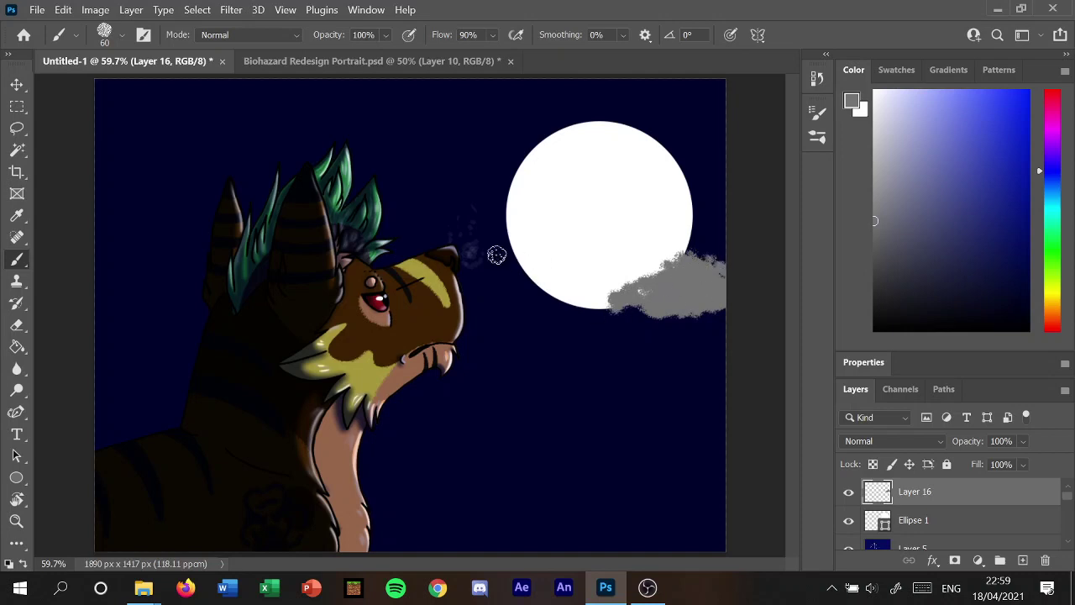
mouse_move(497, 257)
left_mouse_down()
mouse_move(480, 267)
mouse_move(514, 262)
mouse_move(591, 289)
mouse_move(469, 294)
mouse_move(545, 278)
mouse_move(568, 294)
left_mouse_up()
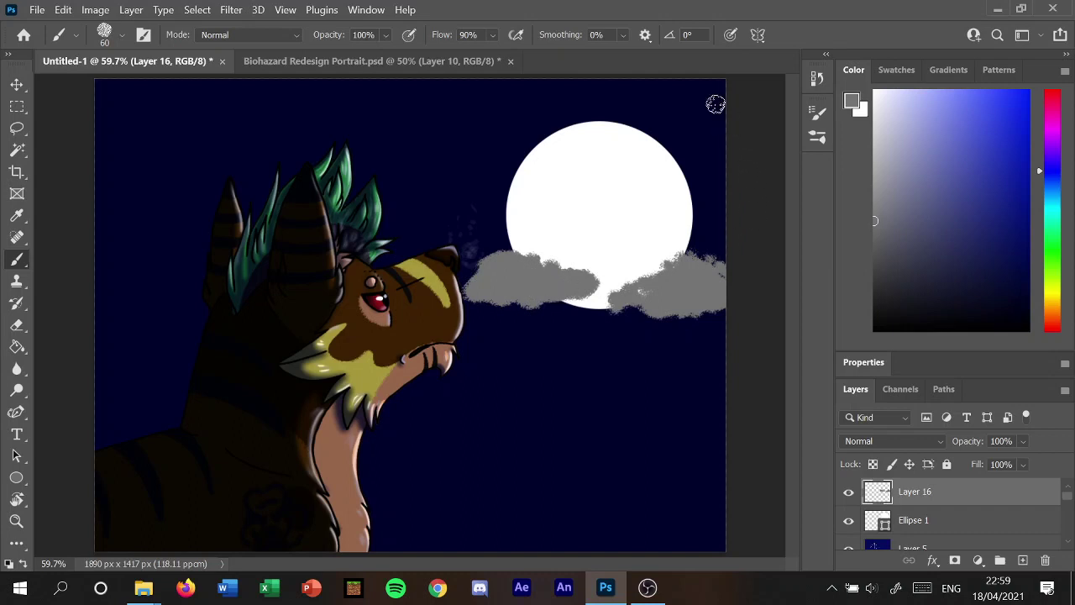
mouse_move(501, 375)
left_mouse_down()
mouse_move(493, 377)
mouse_move(518, 376)
mouse_move(492, 377)
mouse_move(473, 409)
mouse_move(526, 412)
mouse_move(576, 344)
mouse_move(630, 339)
mouse_move(672, 378)
mouse_move(729, 403)
mouse_move(700, 401)
mouse_move(578, 463)
mouse_move(504, 429)
mouse_move(577, 436)
mouse_move(647, 415)
mouse_move(622, 454)
mouse_move(597, 466)
mouse_move(663, 464)
mouse_move(715, 393)
left_mouse_up()
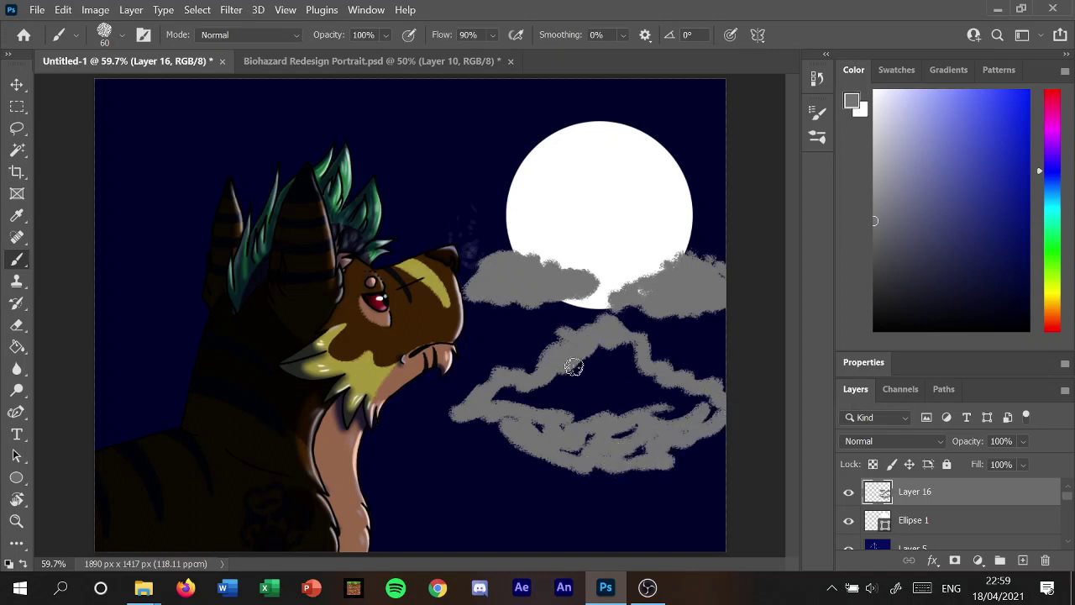
mouse_move(573, 367)
left_mouse_down()
mouse_move(624, 348)
mouse_move(636, 387)
mouse_move(686, 394)
mouse_move(711, 413)
mouse_move(664, 425)
mouse_move(580, 420)
mouse_move(519, 411)
mouse_move(557, 378)
mouse_move(511, 392)
mouse_move(550, 398)
mouse_move(546, 444)
mouse_move(619, 434)
mouse_move(635, 451)
left_mouse_up()
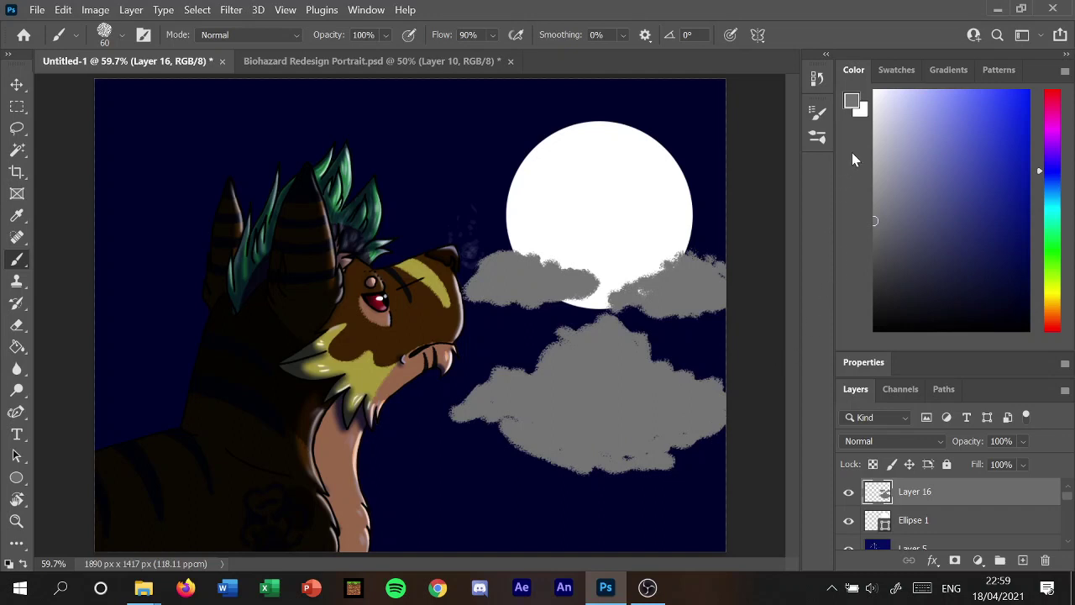
Brush light-grey highlights along the tops of the upper and lower clouds.
left_click(880, 119)
left_click_drag(623, 298, 672, 280)
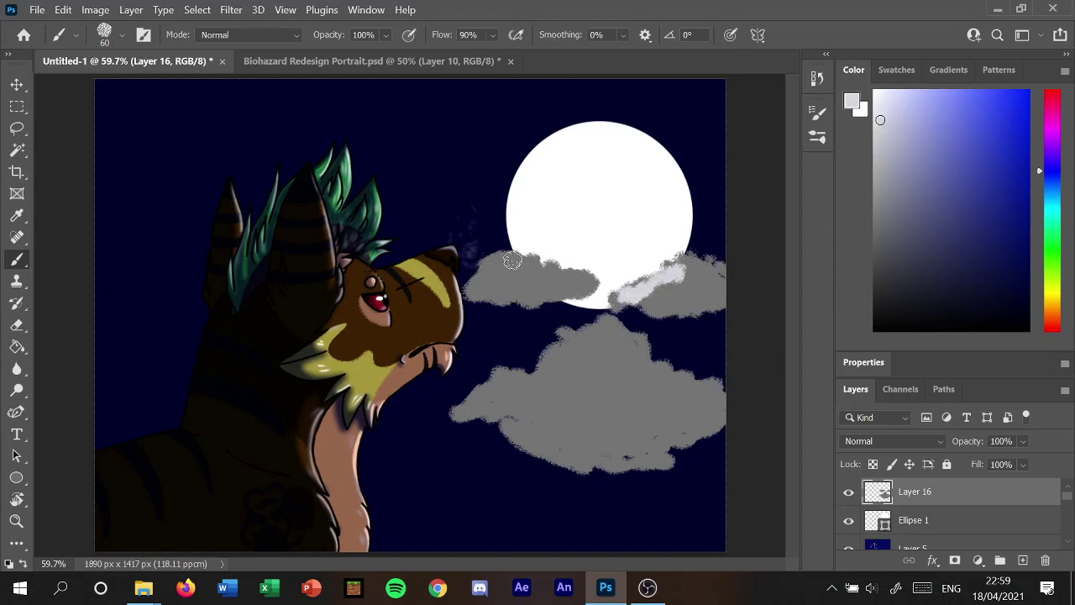
left_click_drag(486, 265, 572, 275)
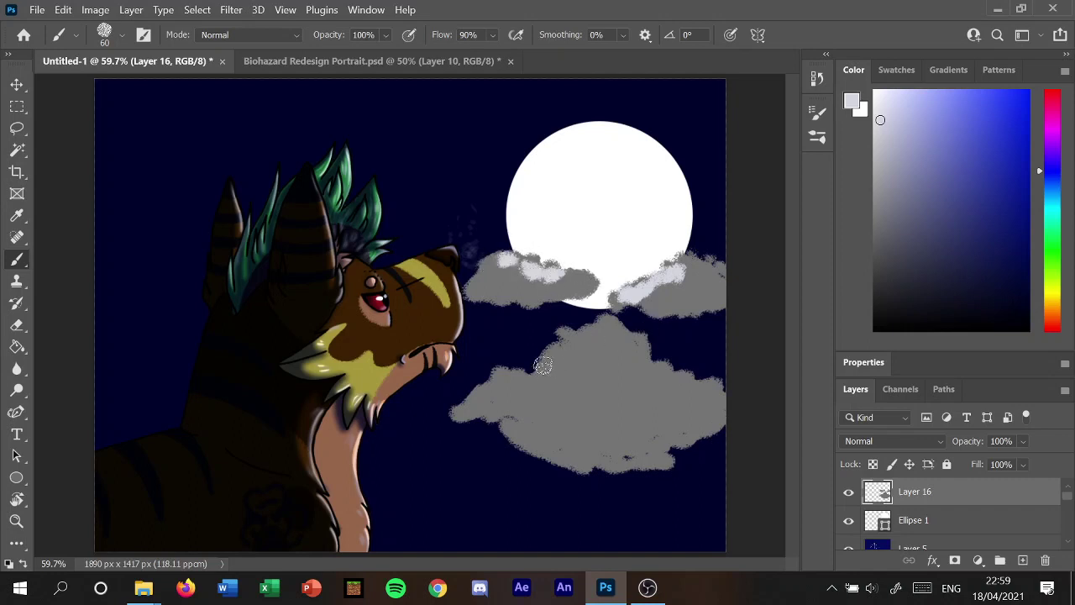
left_click_drag(542, 368, 626, 328)
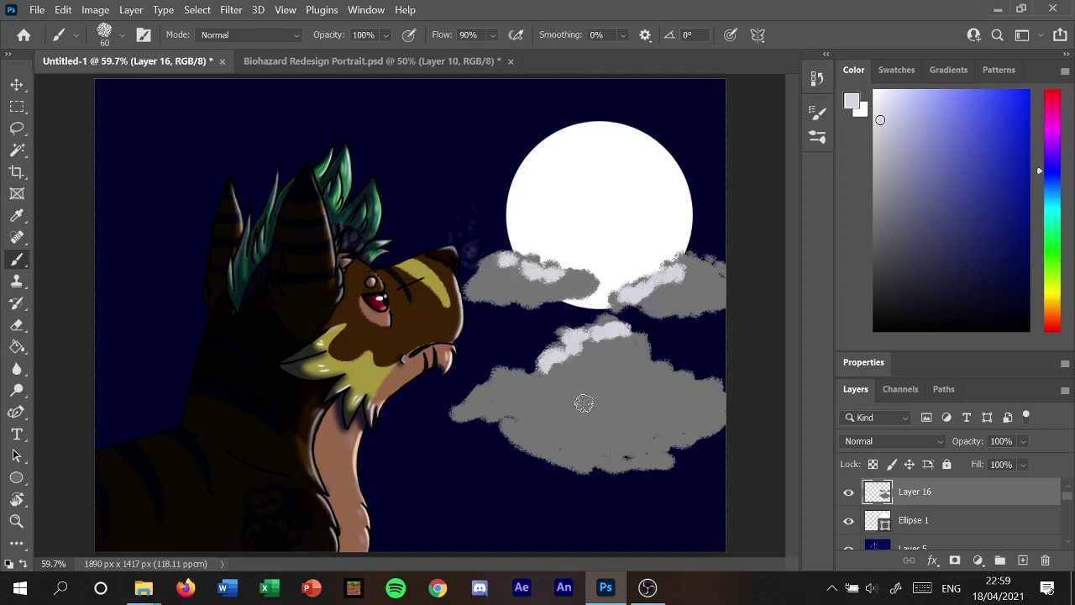
left_click_drag(588, 396, 496, 379)
left_click_drag(602, 394, 722, 387)
left_click_drag(630, 372, 633, 360)
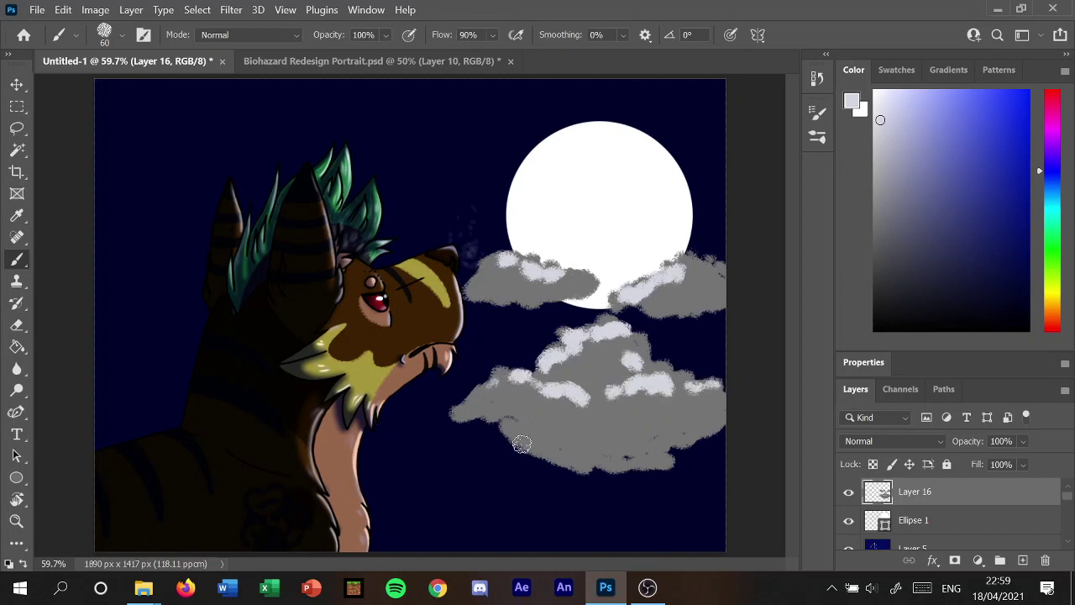
mouse_move(510, 433)
left_mouse_down()
mouse_move(575, 451)
mouse_move(605, 428)
left_mouse_up()
left_click(647, 427)
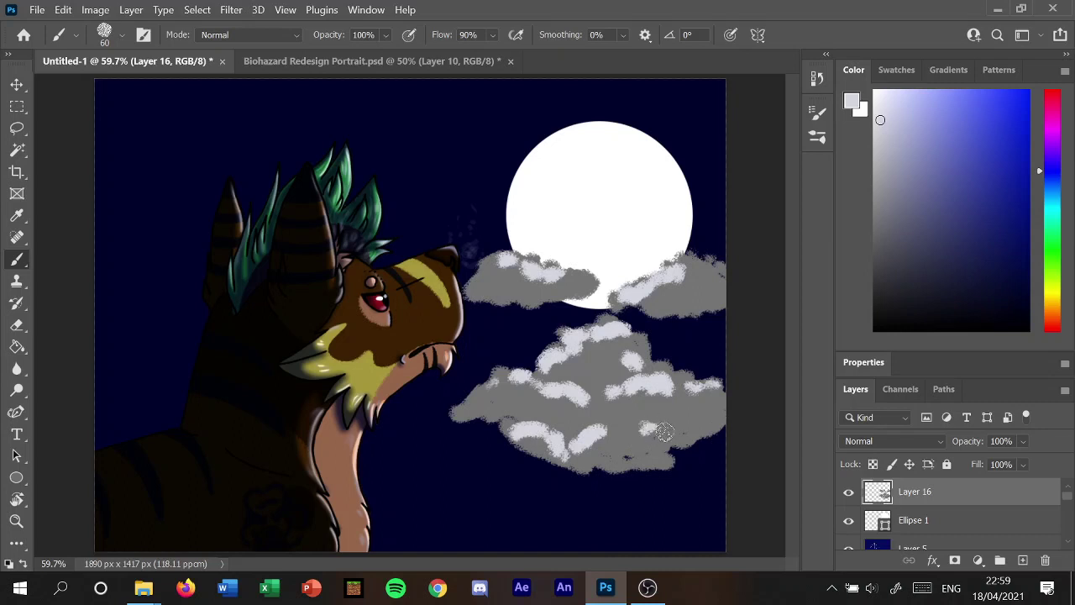
Paint dark-grey shading along the undersides of the upper and lower clouds.
left_click_drag(877, 262, 874, 276)
left_click_drag(666, 315, 720, 304)
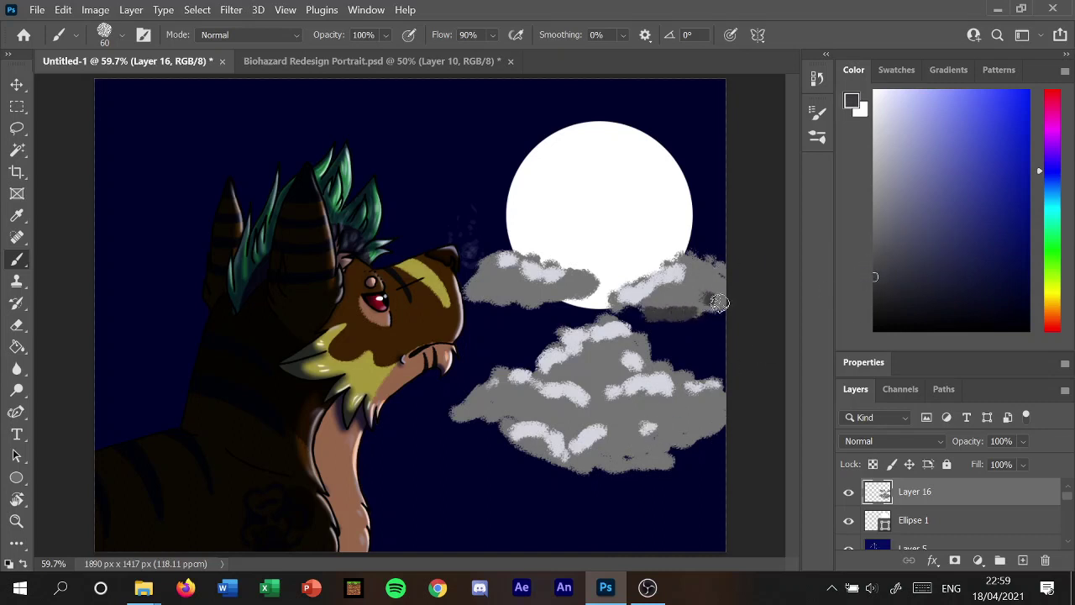
mouse_move(472, 289)
left_mouse_down()
mouse_move(551, 302)
mouse_move(598, 277)
left_mouse_up()
left_click_drag(454, 411, 555, 420)
mouse_move(555, 382)
left_mouse_down()
mouse_move(609, 385)
mouse_move(641, 368)
left_mouse_up()
mouse_move(555, 468)
left_mouse_down()
mouse_move(528, 444)
mouse_move(583, 470)
mouse_move(666, 454)
left_mouse_up()
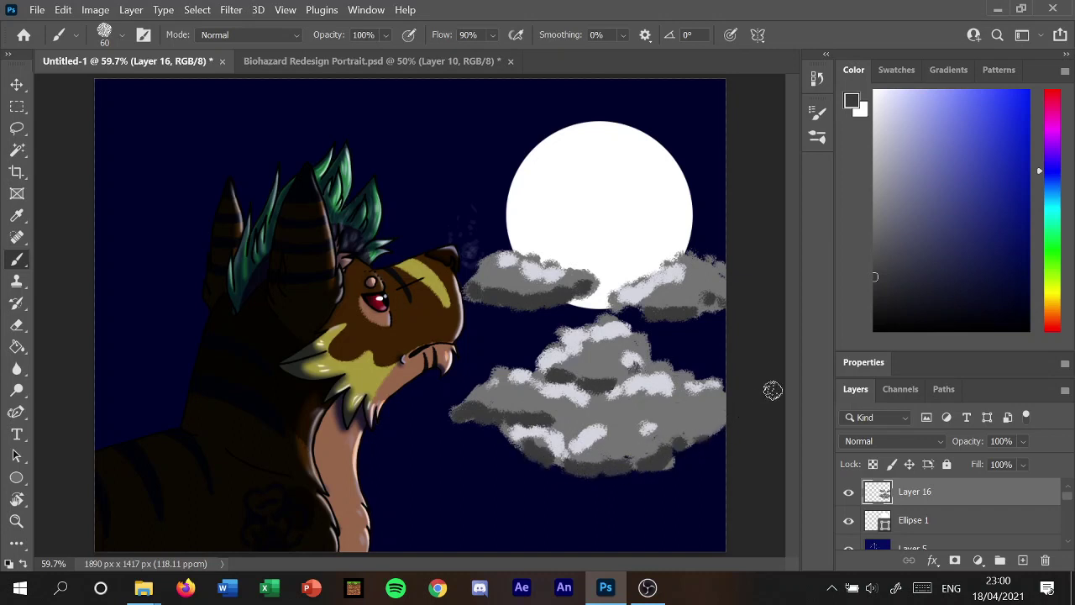
Blur the shading under the upper-left cloud so the grey tones blend.
left_click(16, 368)
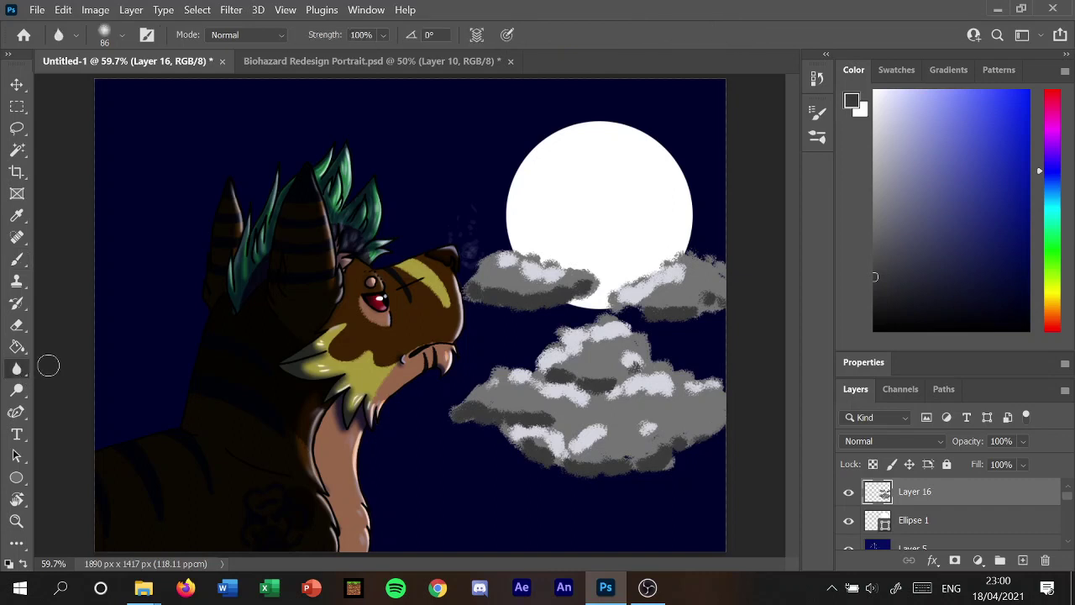
mouse_move(512, 299)
left_mouse_down()
mouse_move(600, 289)
mouse_move(492, 300)
mouse_move(550, 254)
mouse_move(487, 267)
mouse_move(509, 244)
mouse_move(459, 301)
mouse_move(470, 291)
mouse_move(586, 315)
mouse_move(705, 252)
mouse_move(685, 272)
mouse_move(709, 299)
mouse_move(686, 319)
mouse_move(579, 347)
mouse_move(603, 330)
mouse_move(598, 321)
mouse_move(439, 417)
mouse_move(470, 448)
mouse_move(568, 443)
mouse_move(533, 480)
mouse_move(711, 454)
mouse_move(709, 439)
mouse_move(651, 420)
mouse_move(654, 392)
mouse_move(697, 357)
mouse_move(640, 344)
mouse_move(565, 382)
mouse_move(571, 408)
mouse_move(541, 404)
mouse_move(587, 362)
mouse_move(566, 434)
left_mouse_up()
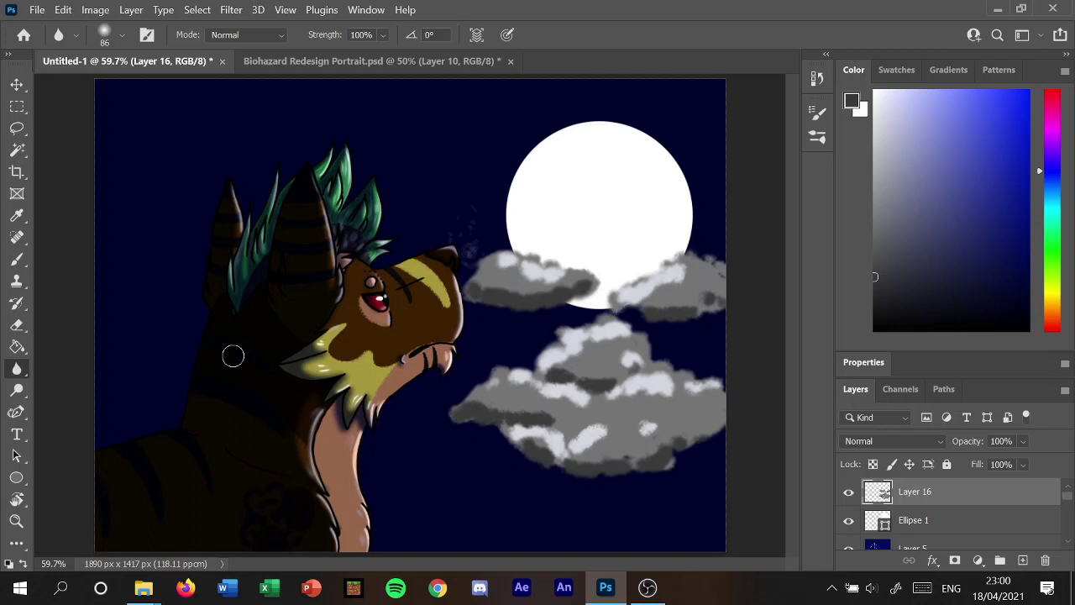
right_click(20, 376)
Smudge the cloud edges beside the moon and the top of the lower cloud.
left_click(85, 395)
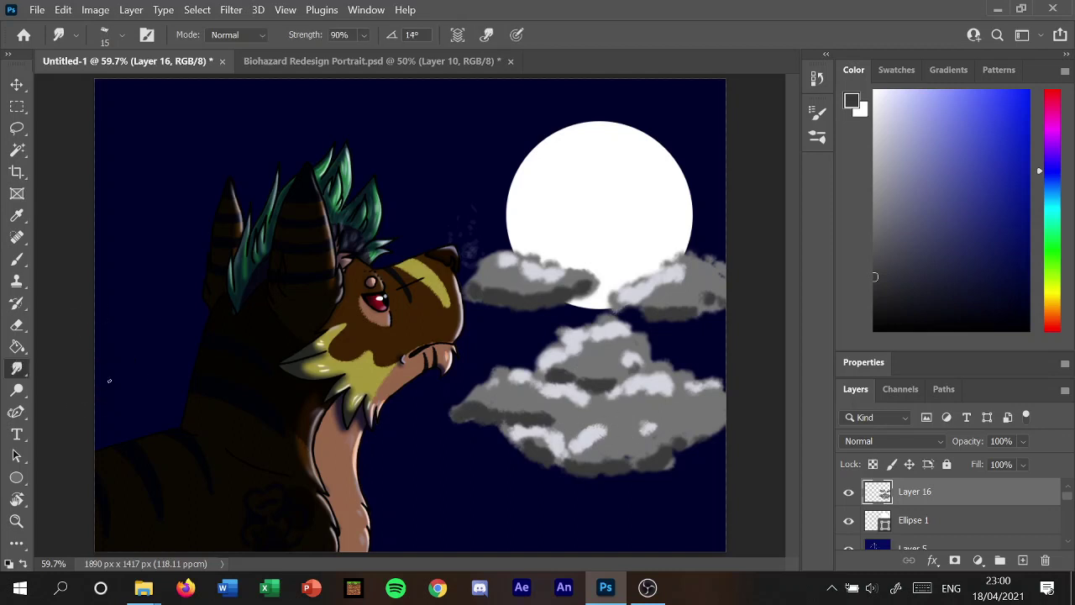
mouse_move(522, 297)
left_mouse_down()
mouse_move(508, 294)
mouse_move(542, 294)
mouse_move(537, 252)
mouse_move(577, 265)
mouse_move(582, 306)
mouse_move(548, 311)
mouse_move(522, 278)
mouse_move(504, 311)
mouse_move(516, 316)
left_mouse_up()
mouse_move(576, 296)
left_mouse_down()
mouse_move(598, 301)
mouse_move(612, 278)
mouse_move(630, 294)
mouse_move(607, 282)
mouse_move(622, 304)
mouse_move(576, 302)
left_mouse_up()
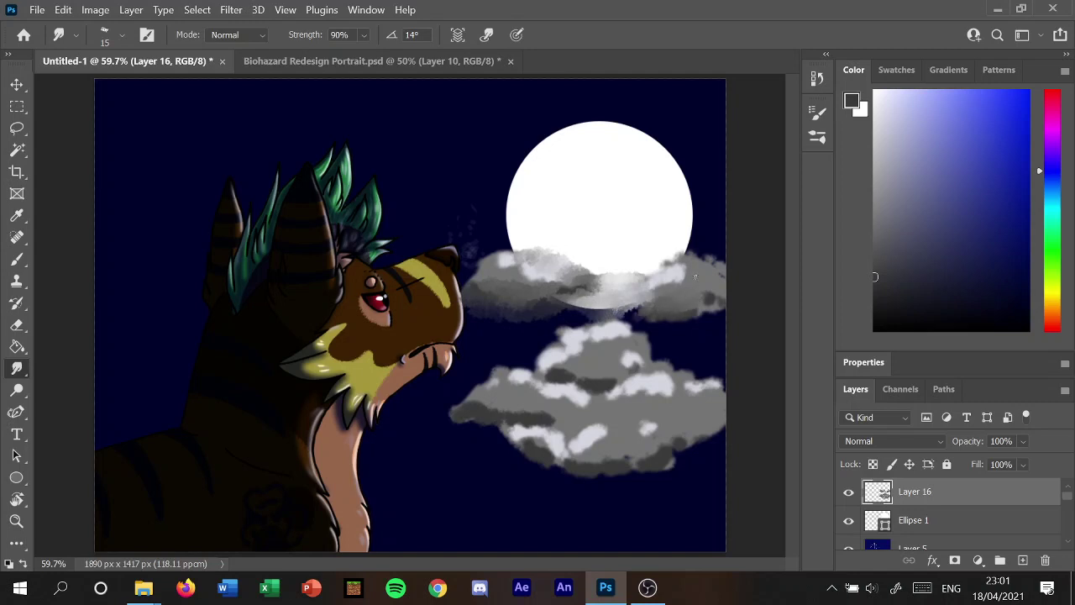
left_click_drag(695, 278, 715, 282)
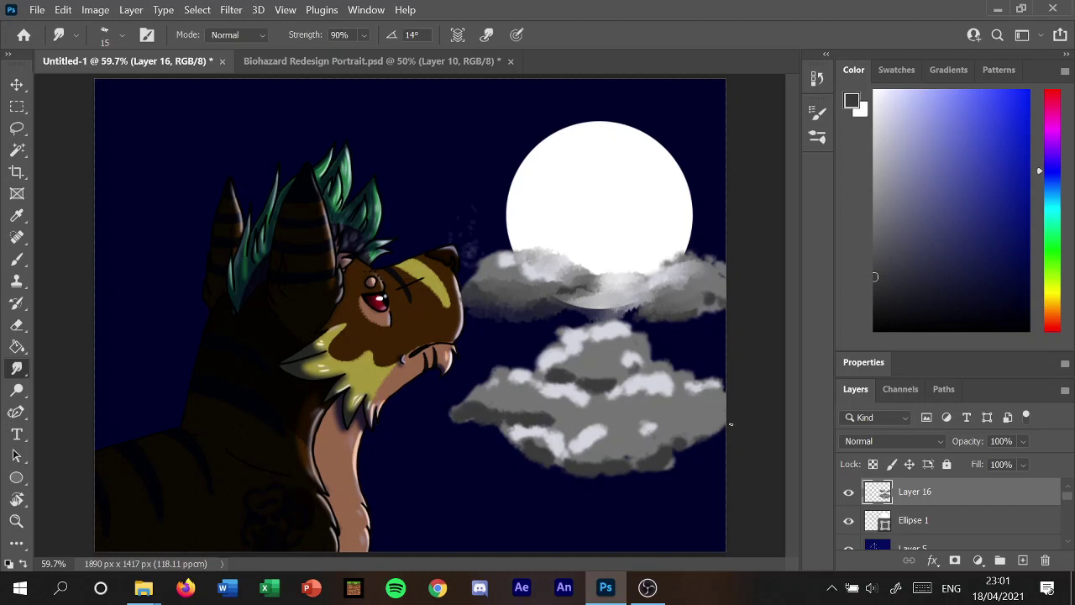
mouse_move(605, 337)
left_mouse_down()
mouse_move(656, 323)
mouse_move(679, 363)
left_mouse_up()
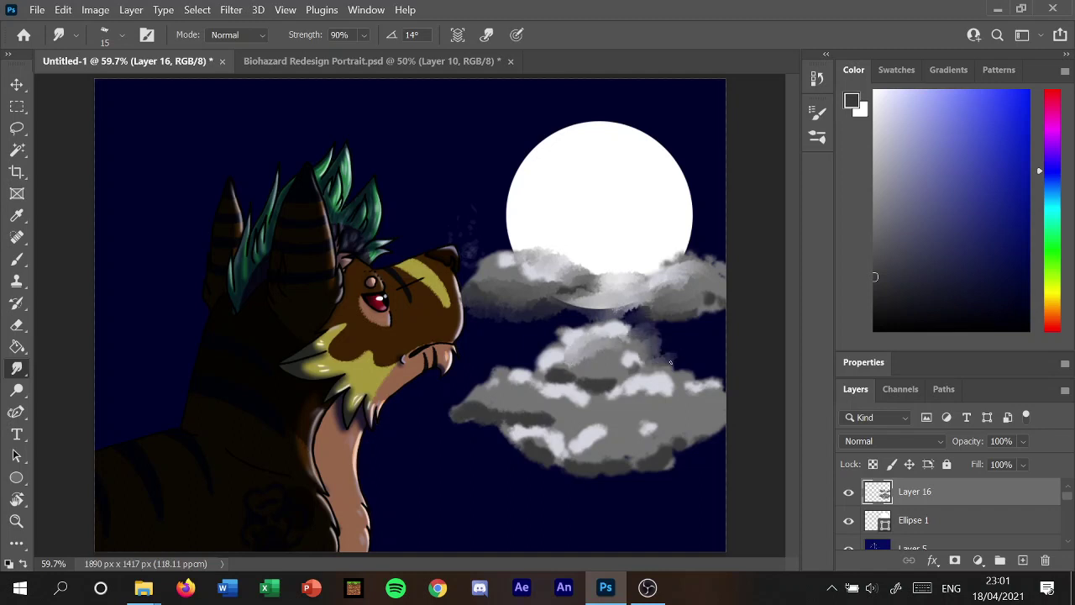
Smudge the lower cloud's top, middle and left edges into soft wisps.
left_click_drag(531, 370, 570, 324)
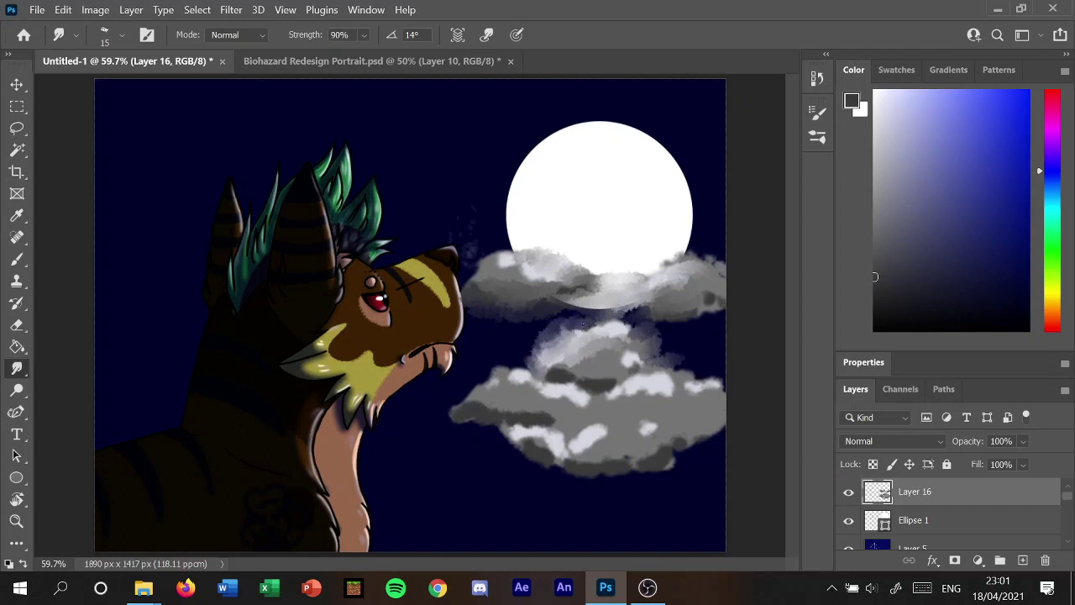
mouse_move(595, 400)
left_mouse_down()
mouse_move(555, 386)
mouse_move(596, 385)
mouse_move(547, 365)
left_mouse_up()
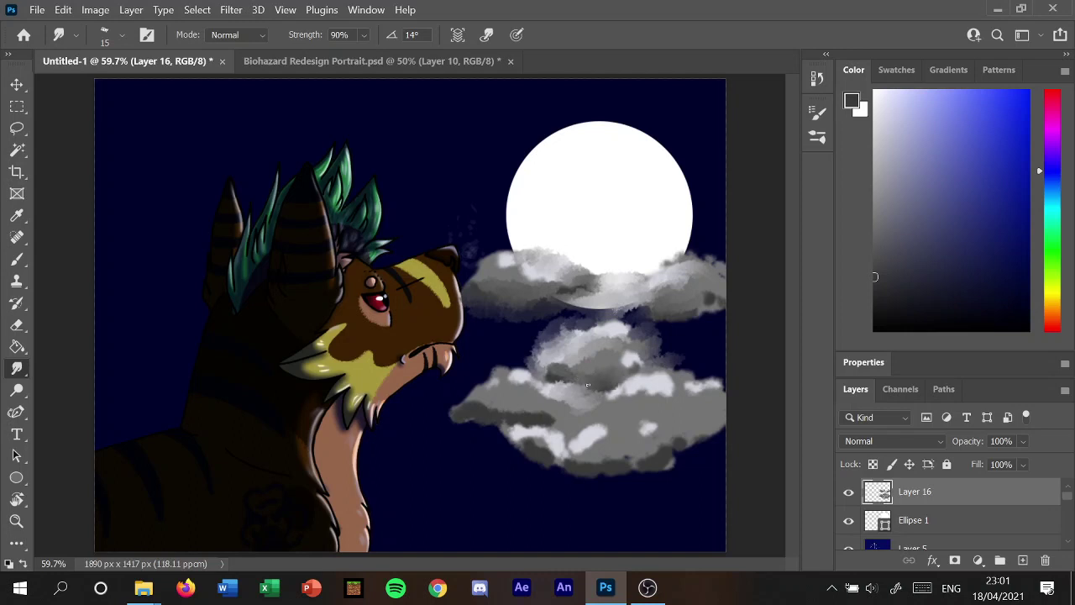
mouse_move(619, 396)
left_mouse_down()
mouse_move(615, 374)
mouse_move(640, 374)
left_mouse_up()
mouse_move(497, 385)
left_mouse_down()
mouse_move(524, 366)
mouse_move(485, 395)
left_mouse_up()
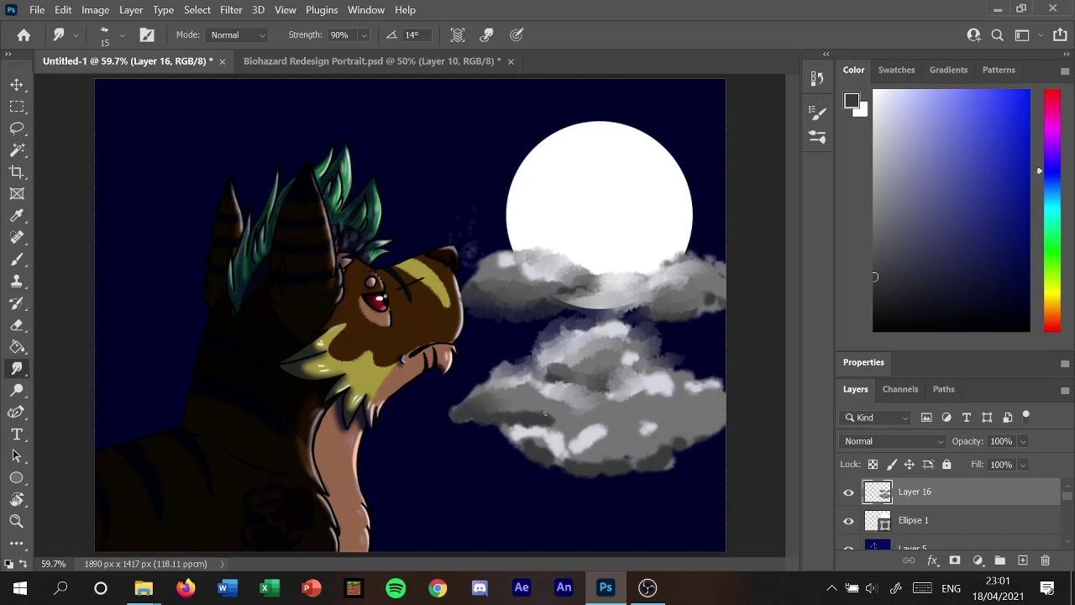
mouse_move(544, 414)
left_mouse_down()
mouse_move(504, 411)
mouse_move(555, 417)
left_mouse_up()
left_click_drag(454, 433, 504, 367)
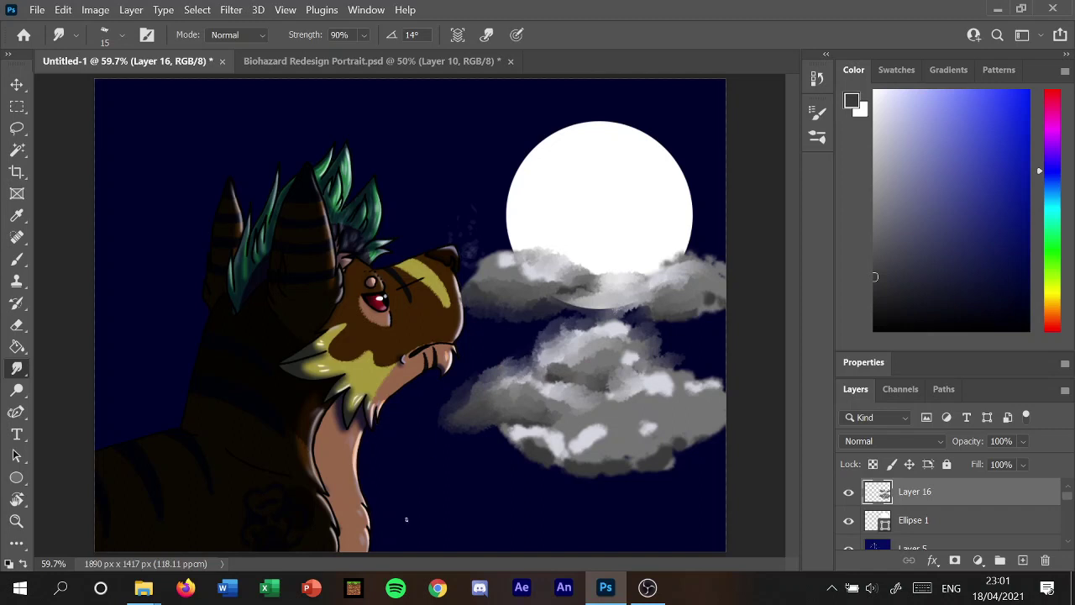
Smear the upper cloud's edges into the moon's lower rim.
left_click_drag(645, 302, 646, 313)
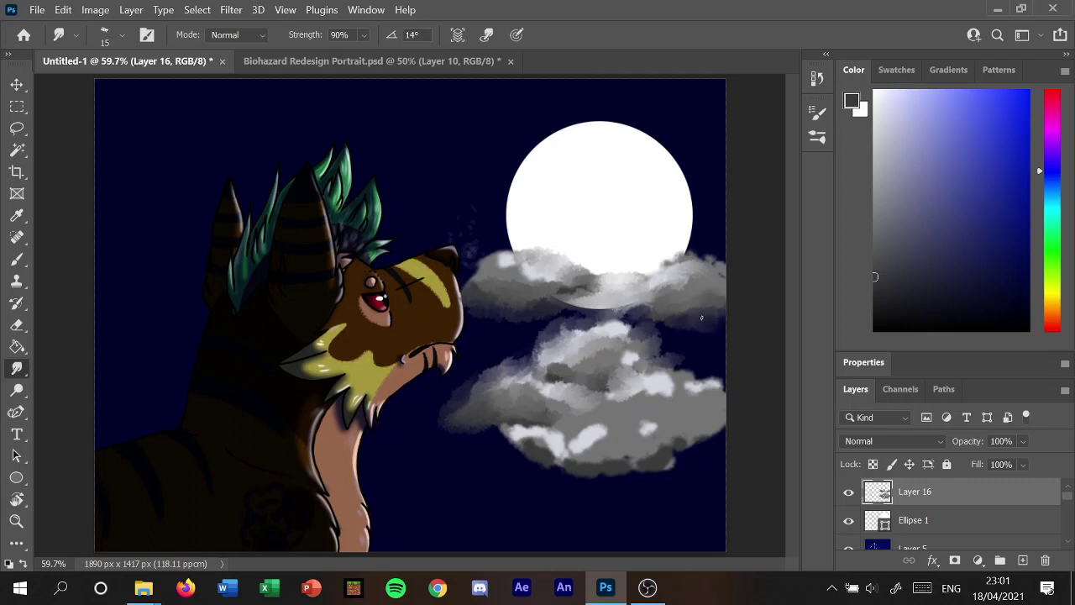
left_click_drag(662, 319, 662, 335)
mouse_move(477, 286)
left_mouse_down()
mouse_move(503, 234)
mouse_move(500, 268)
mouse_move(536, 275)
left_mouse_up()
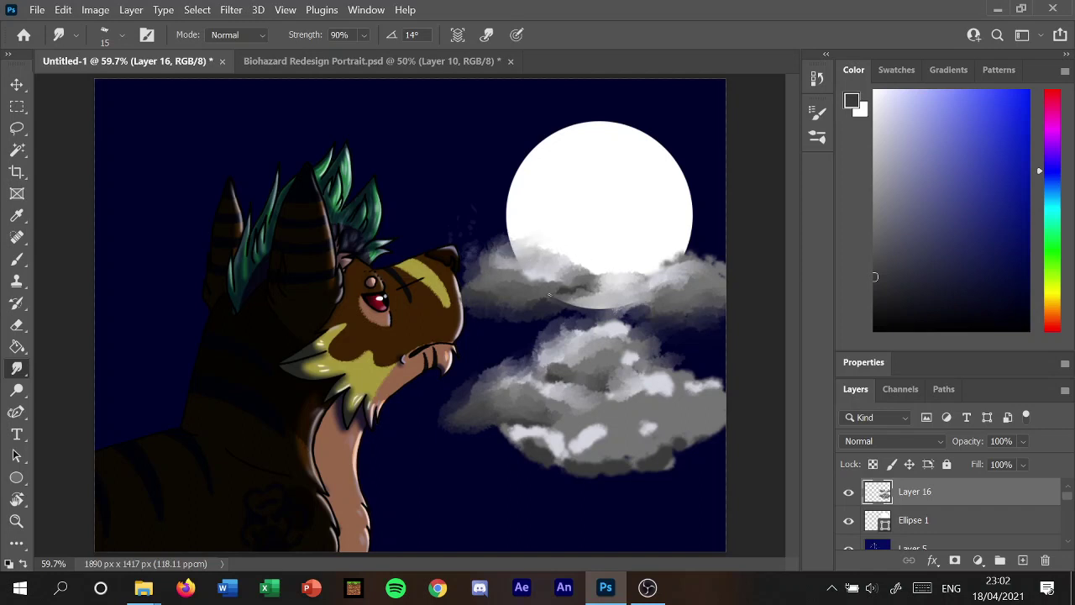
mouse_move(567, 292)
left_mouse_down()
mouse_move(609, 316)
mouse_move(561, 314)
mouse_move(583, 304)
mouse_move(618, 311)
left_mouse_up()
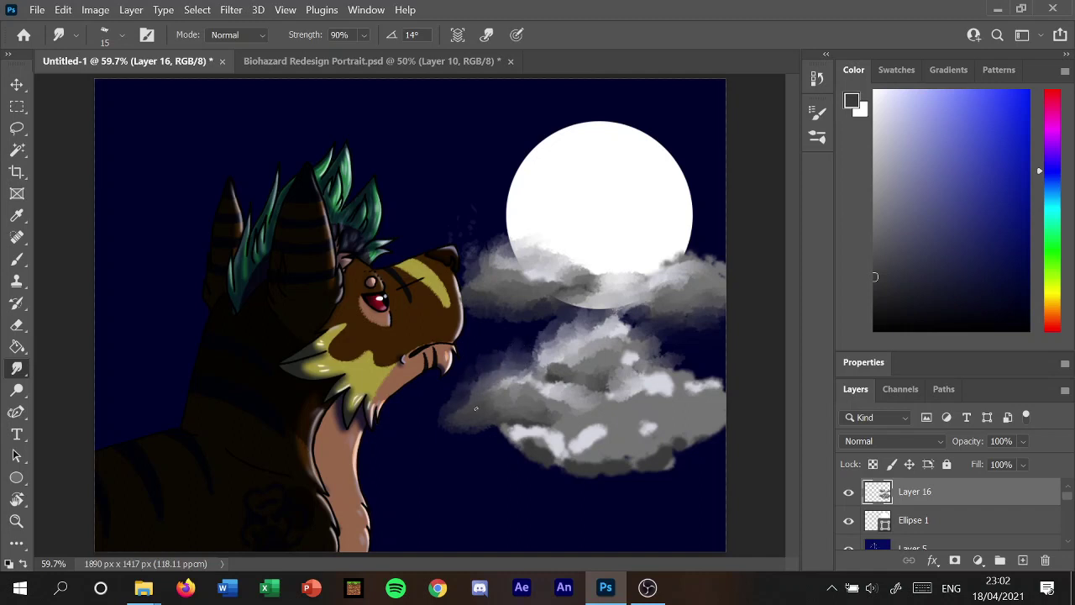
Smudge the lower cloud's white patches and bottom edge to blend them softly.
mouse_move(506, 422)
left_mouse_down()
mouse_move(521, 437)
mouse_move(518, 425)
mouse_move(515, 458)
left_mouse_up()
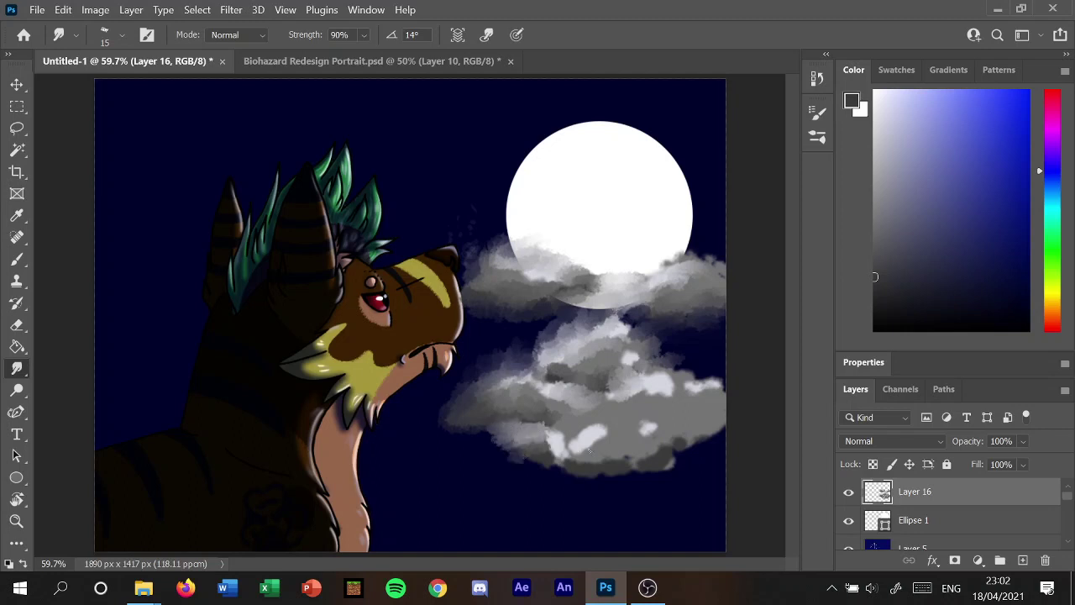
mouse_move(590, 450)
left_mouse_down()
mouse_move(614, 425)
mouse_move(602, 419)
left_mouse_up()
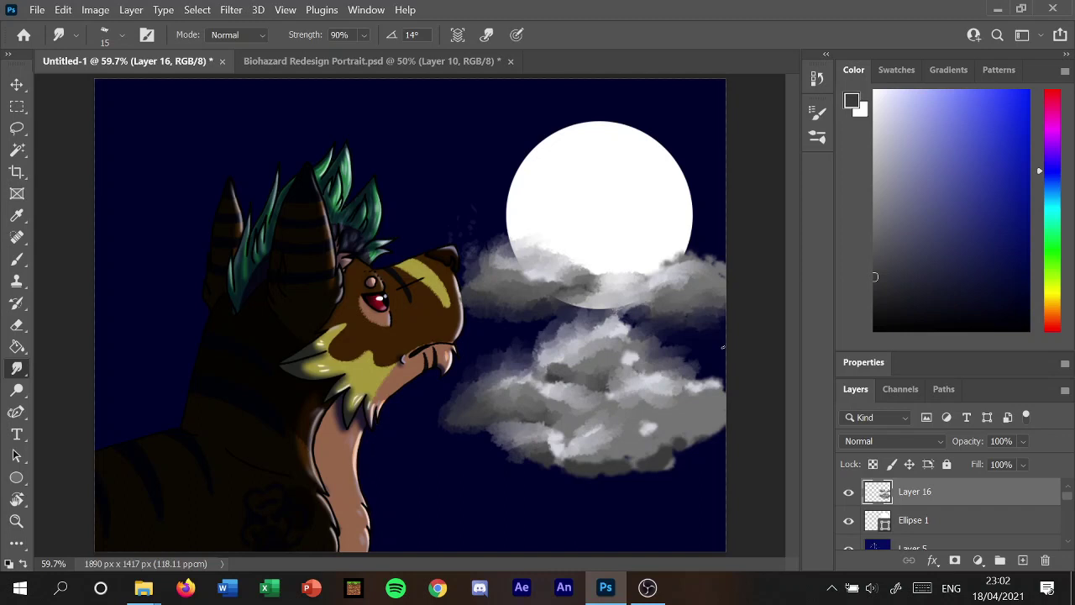
left_click_drag(562, 446, 569, 414)
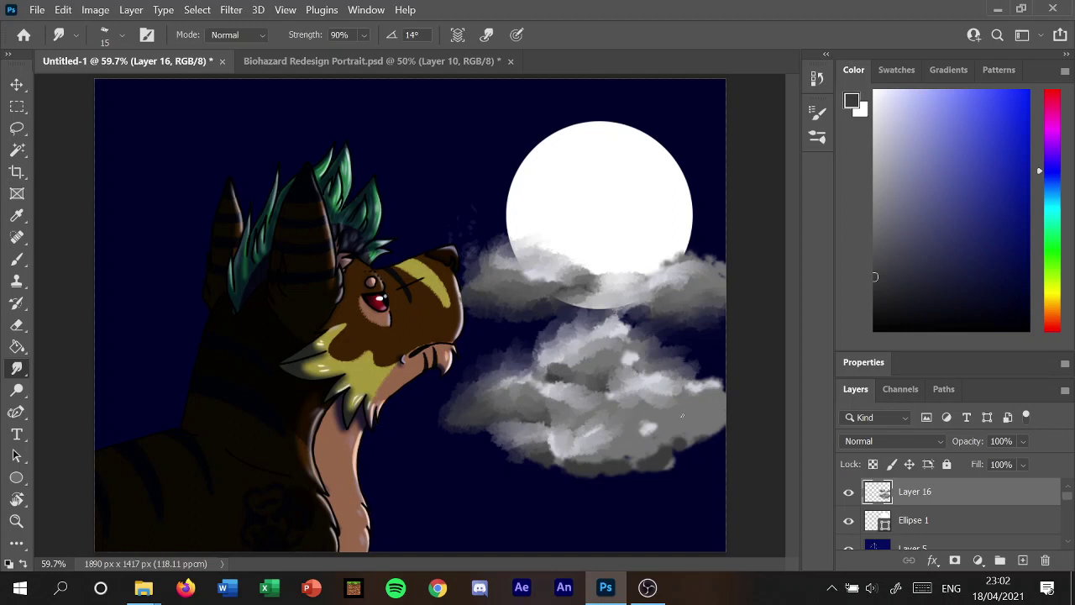
mouse_move(660, 406)
left_mouse_down()
mouse_move(649, 397)
mouse_move(668, 424)
mouse_move(716, 427)
mouse_move(732, 459)
mouse_move(693, 454)
mouse_move(724, 458)
left_mouse_up()
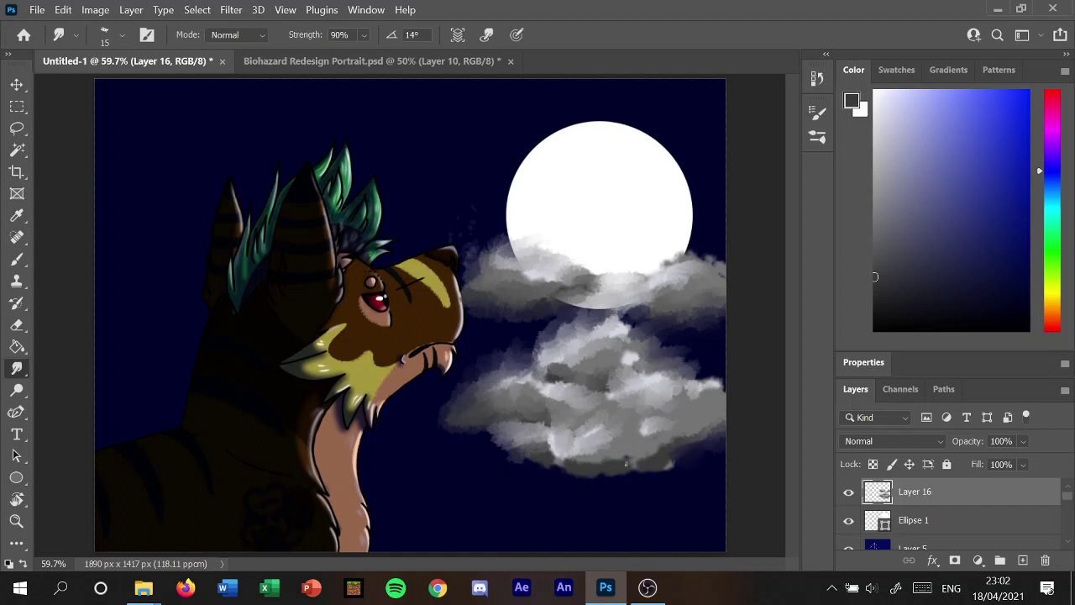
mouse_move(606, 467)
left_mouse_down()
mouse_move(620, 451)
mouse_move(612, 491)
left_mouse_up()
mouse_move(636, 467)
left_mouse_down()
mouse_move(642, 482)
mouse_move(675, 480)
left_mouse_up()
left_click_drag(543, 455, 518, 473)
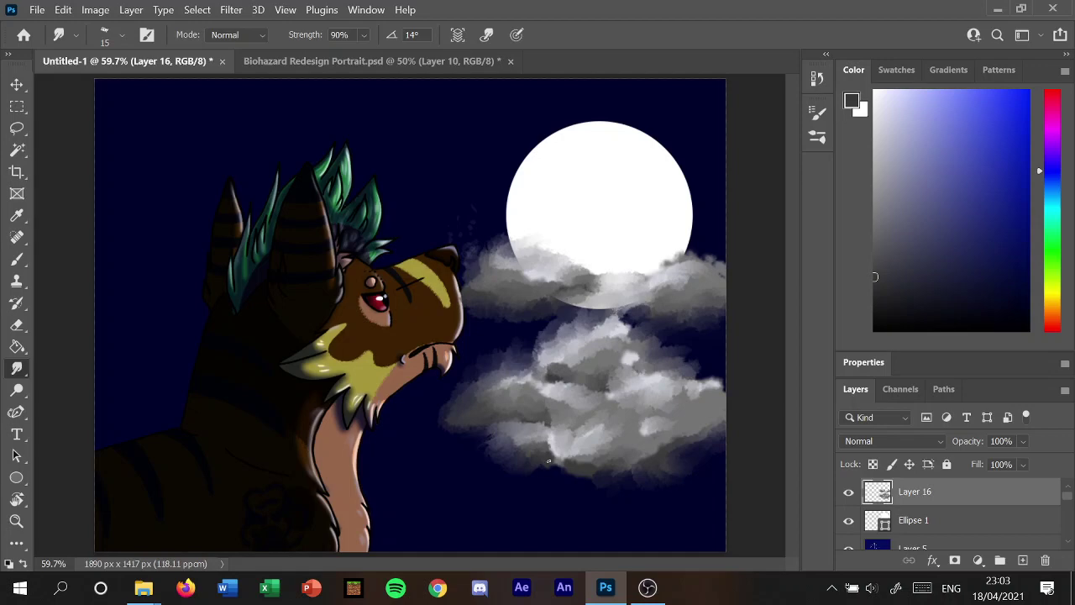
mouse_move(536, 475)
left_mouse_down()
mouse_move(550, 469)
mouse_move(555, 481)
left_mouse_up()
Duplicate Layer 16 to create Layer 16 copy.
right_click(903, 495)
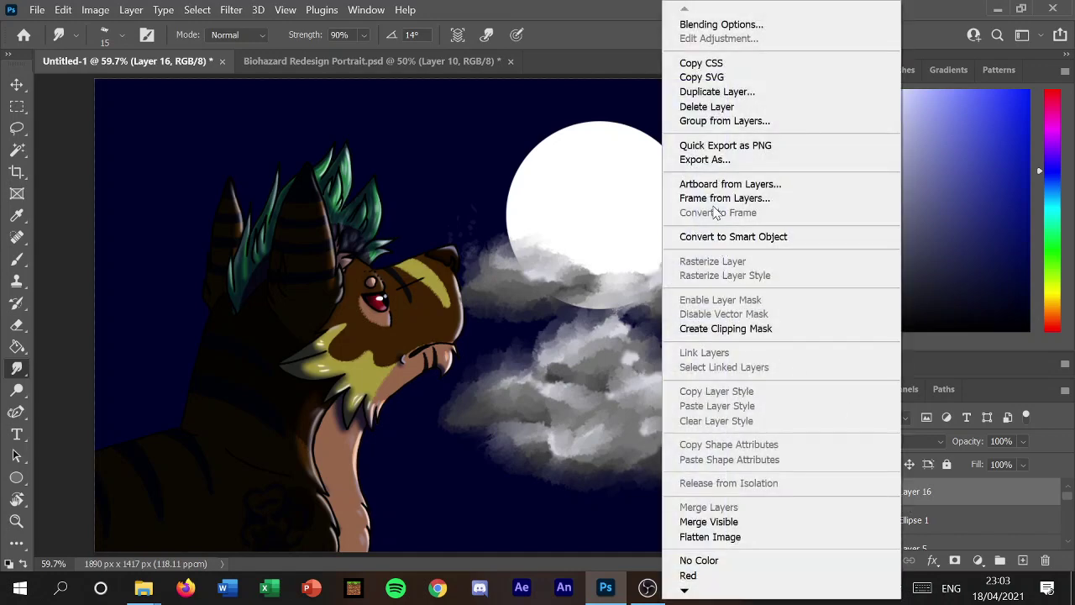
left_click(710, 94)
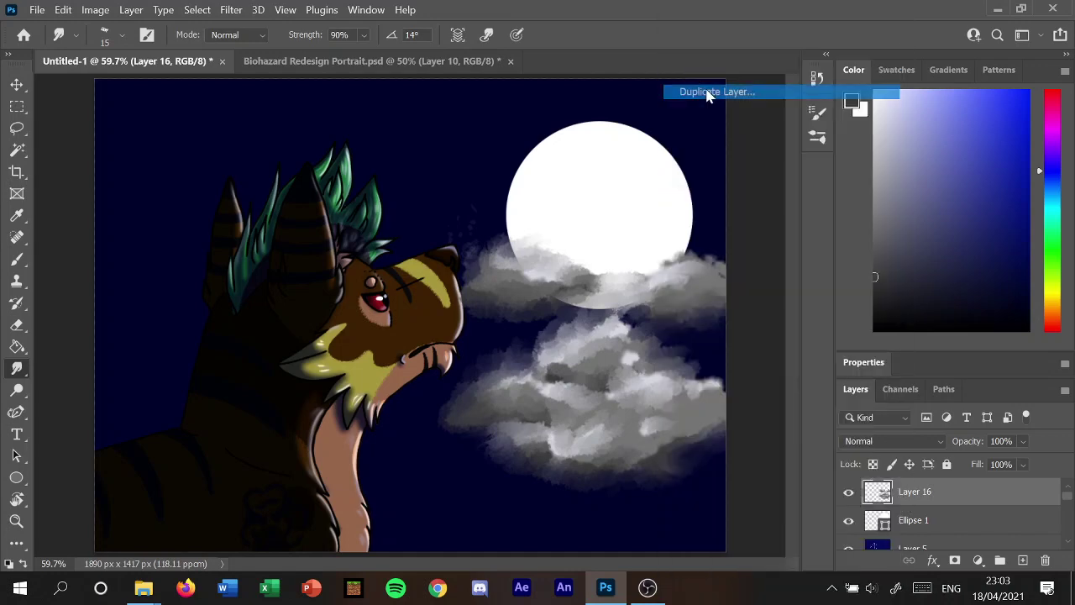
left_click(694, 152)
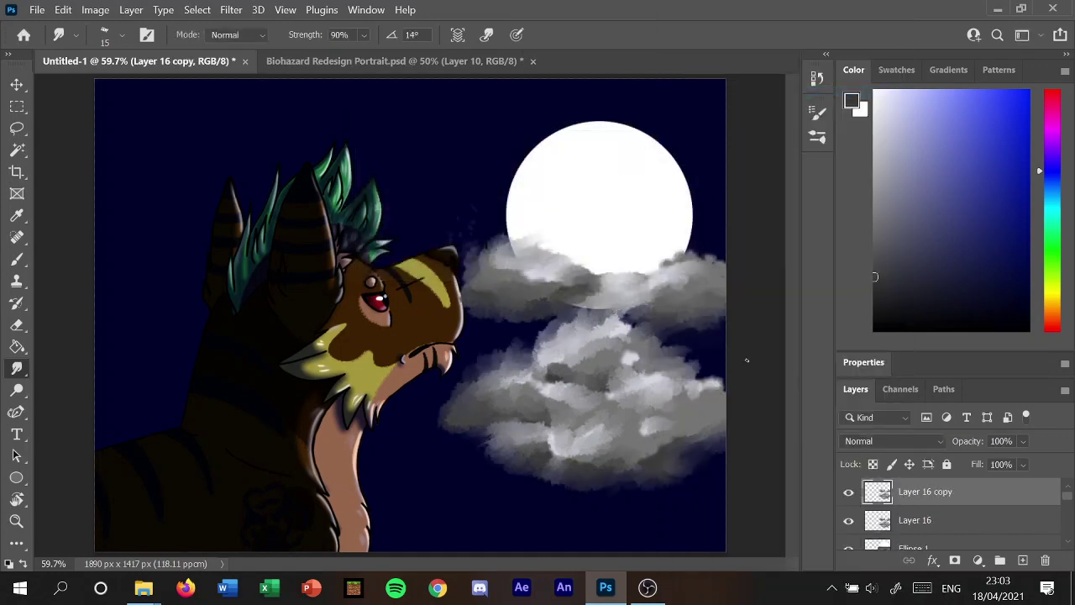
Move the cloud copy to the upper-left sky, flip it horizontally, and set 48% opacity.
left_click(17, 84)
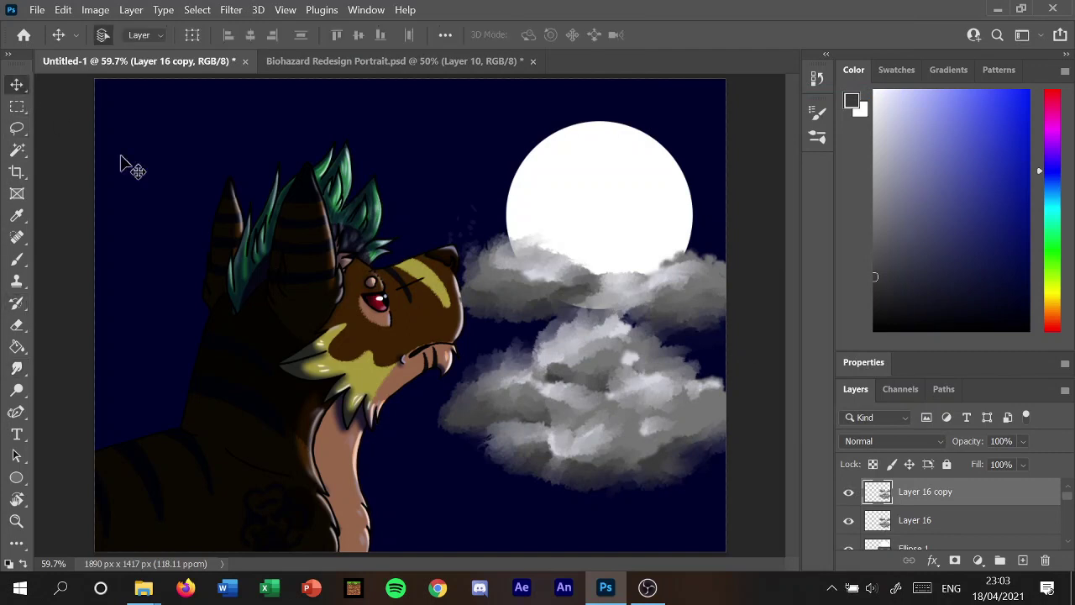
left_click_drag(554, 393, 209, 215)
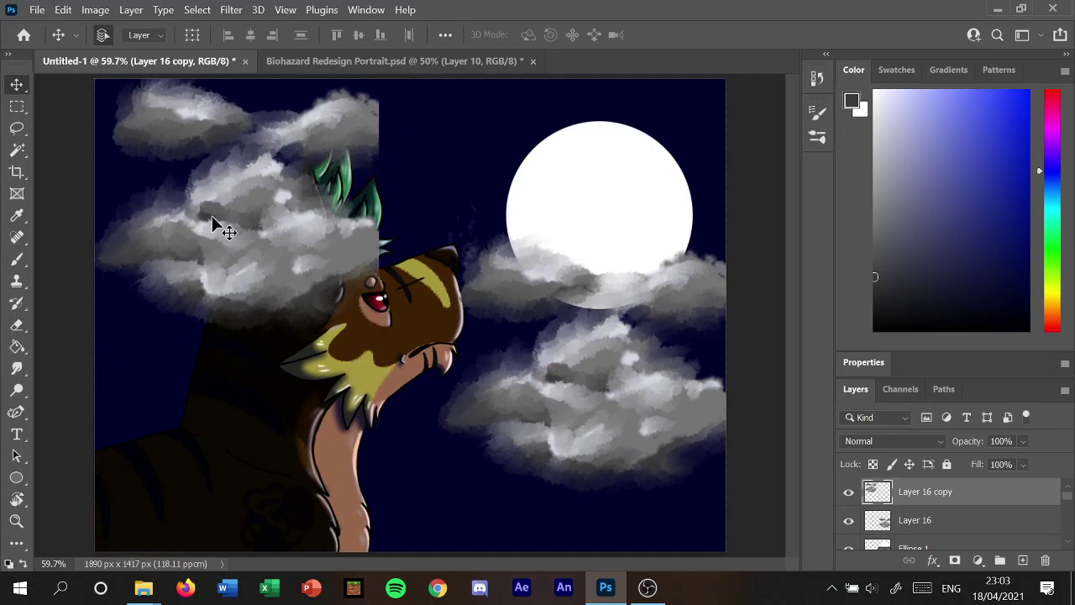
left_click(37, 9)
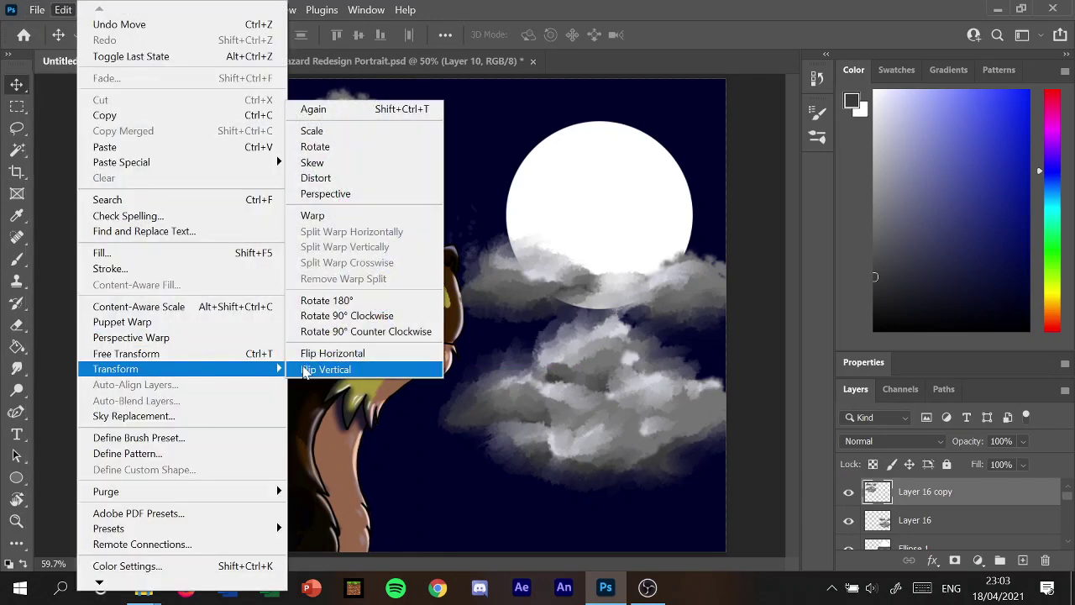
mouse_move(115, 369)
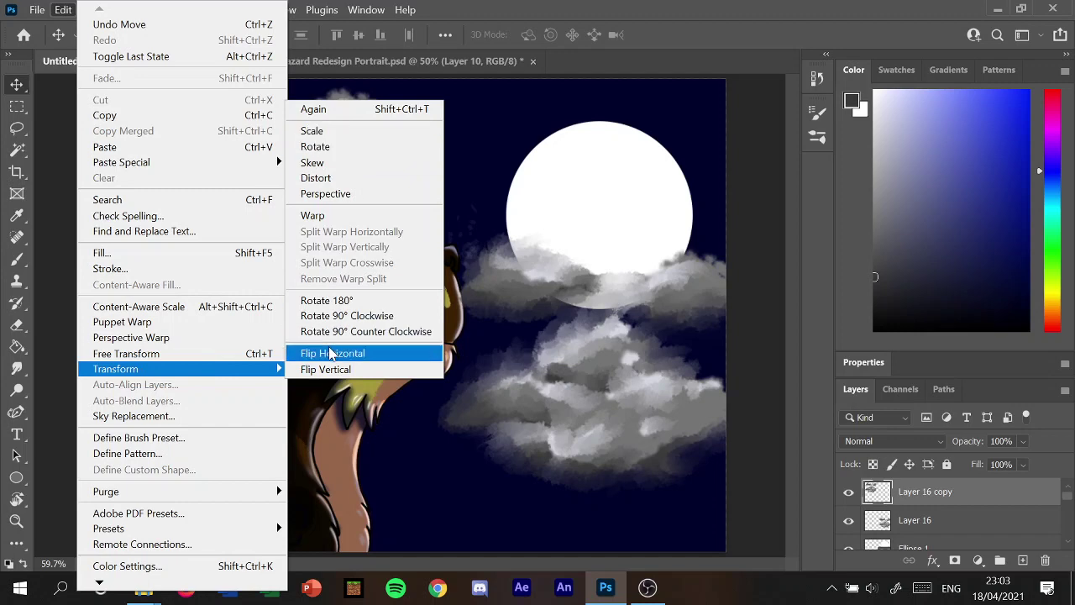
left_click(333, 354)
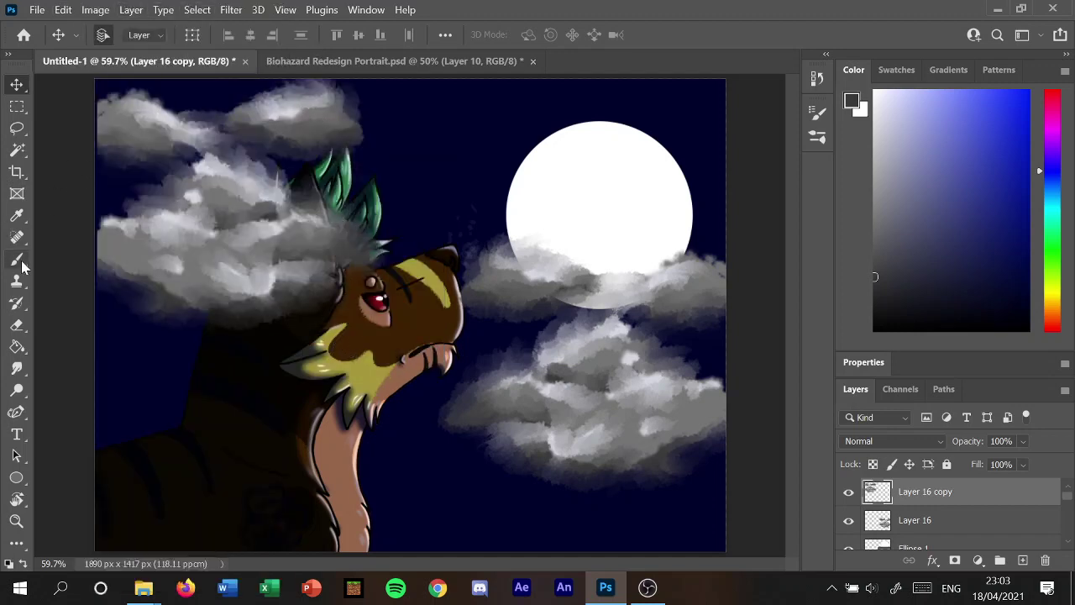
left_click(1023, 441)
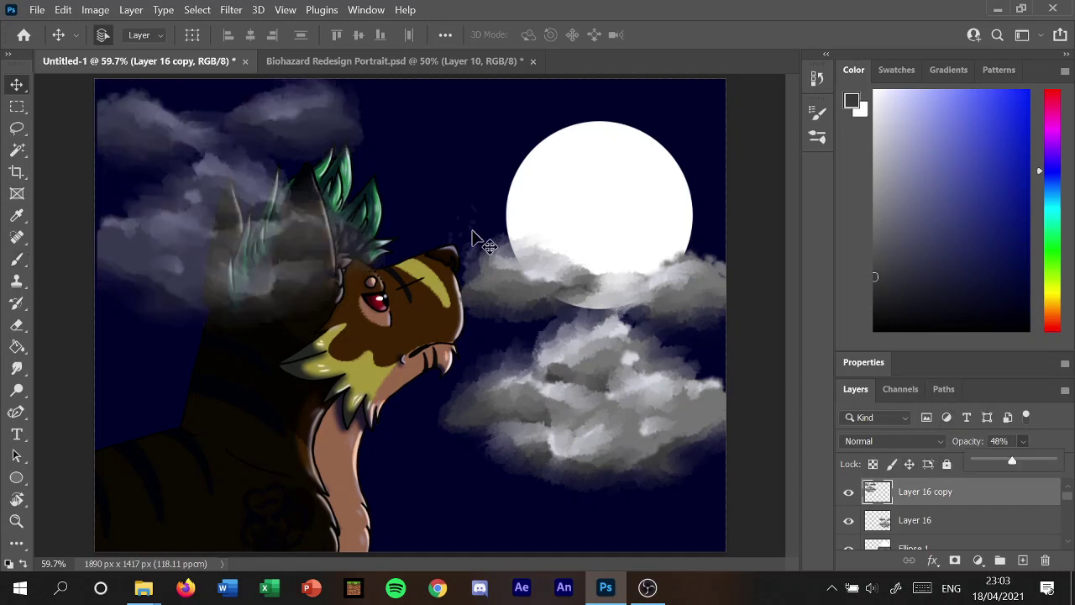
On Layer 16 copy, erase the clouds covering the creature's left side, ear and green hair spikes.
left_click(16, 327)
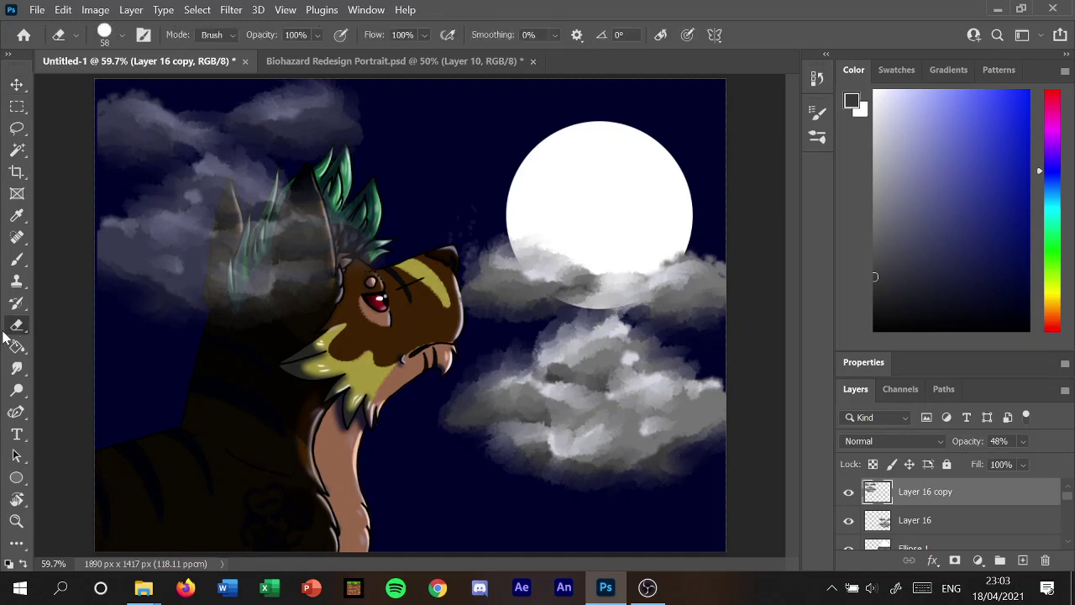
mouse_move(244, 267)
left_mouse_down()
mouse_move(229, 270)
mouse_move(235, 340)
mouse_move(286, 302)
mouse_move(292, 350)
mouse_move(330, 312)
mouse_move(340, 271)
mouse_move(328, 202)
mouse_move(285, 229)
mouse_move(305, 182)
left_mouse_up()
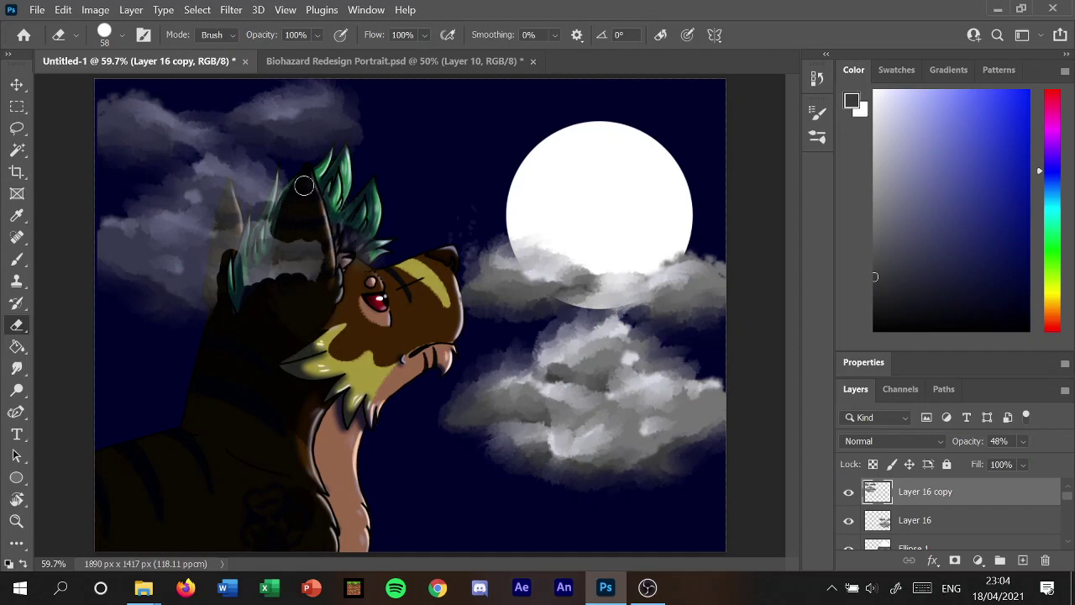
mouse_move(277, 227)
left_mouse_down()
mouse_move(240, 273)
mouse_move(227, 252)
mouse_move(230, 234)
mouse_move(239, 262)
mouse_move(295, 244)
mouse_move(306, 302)
left_mouse_up()
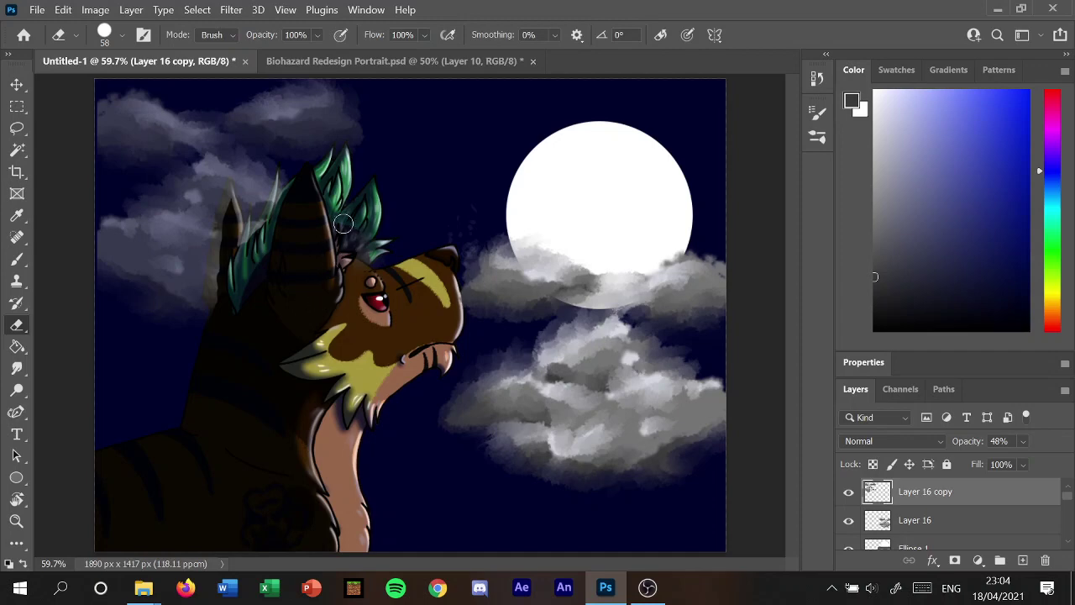
left_click_drag(343, 224, 374, 252)
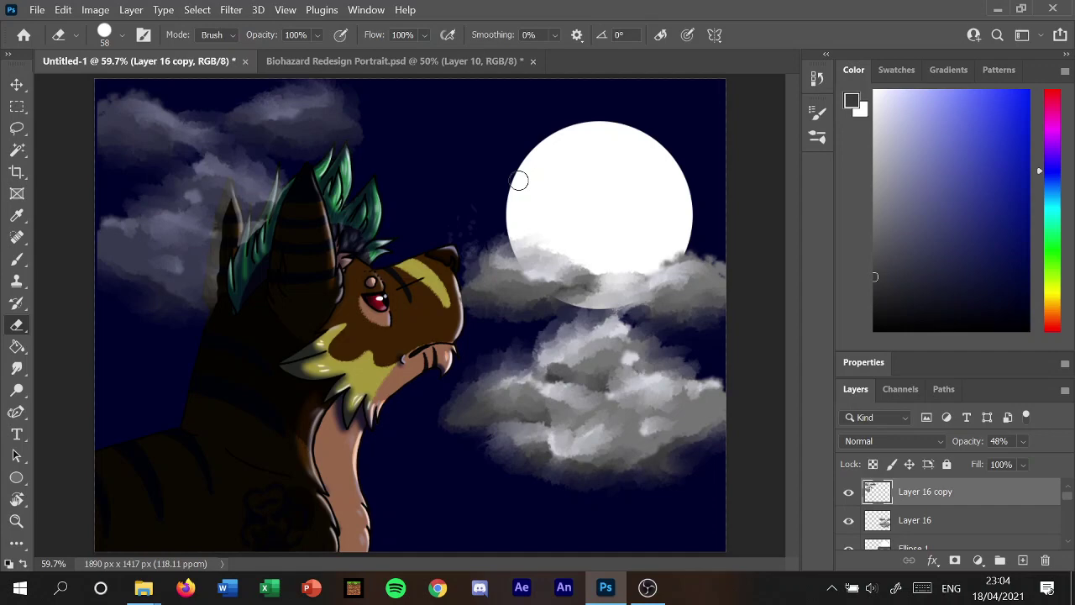
left_click(283, 10)
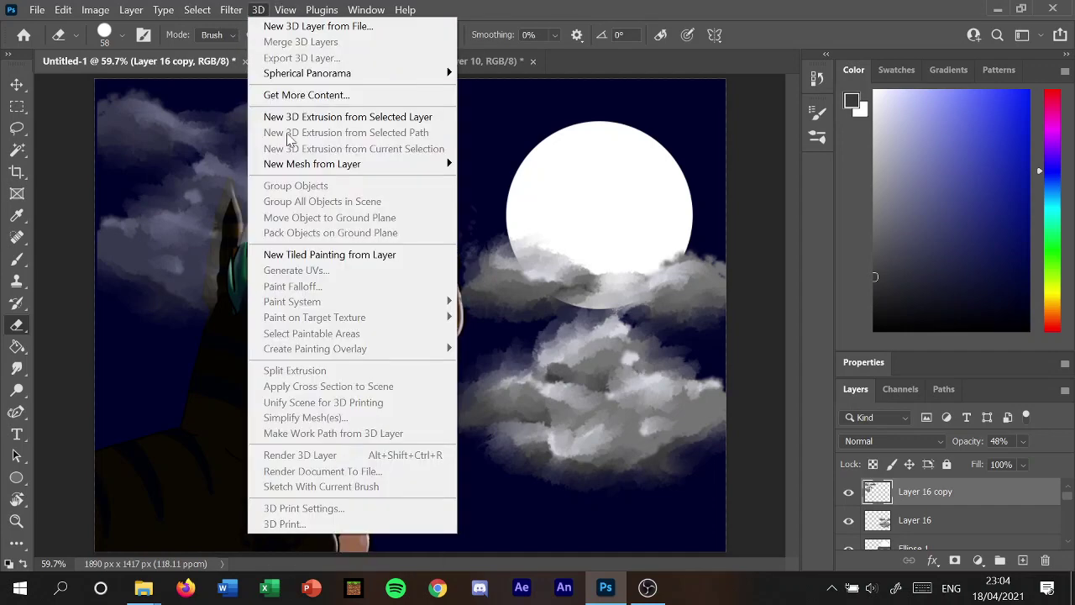
mouse_move(285, 9)
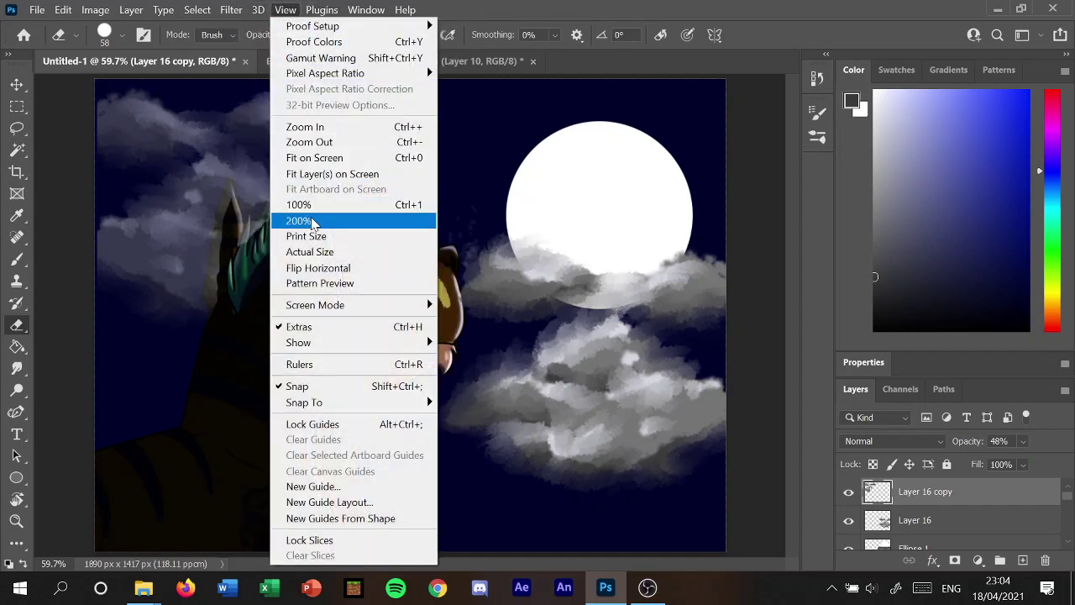
Zoom to 200%, erase clouds off the left horn with a 17 px eraser, then undo that stroke.
left_click(299, 220)
left_click_drag(479, 564, 403, 564)
left_click_drag(793, 302, 795, 262)
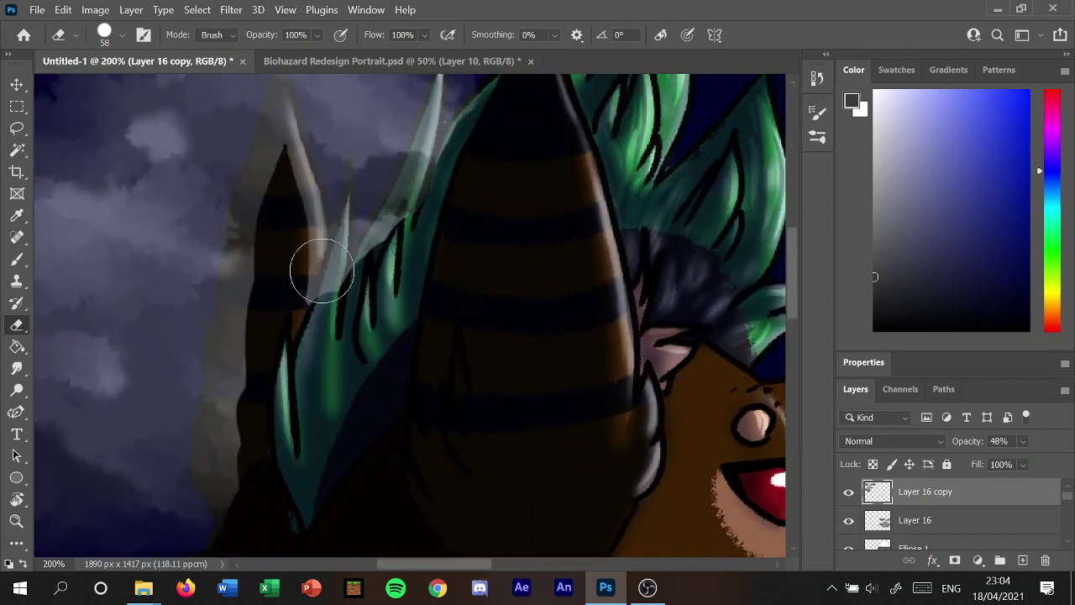
left_click(122, 38)
left_click_drag(96, 89, 103, 89)
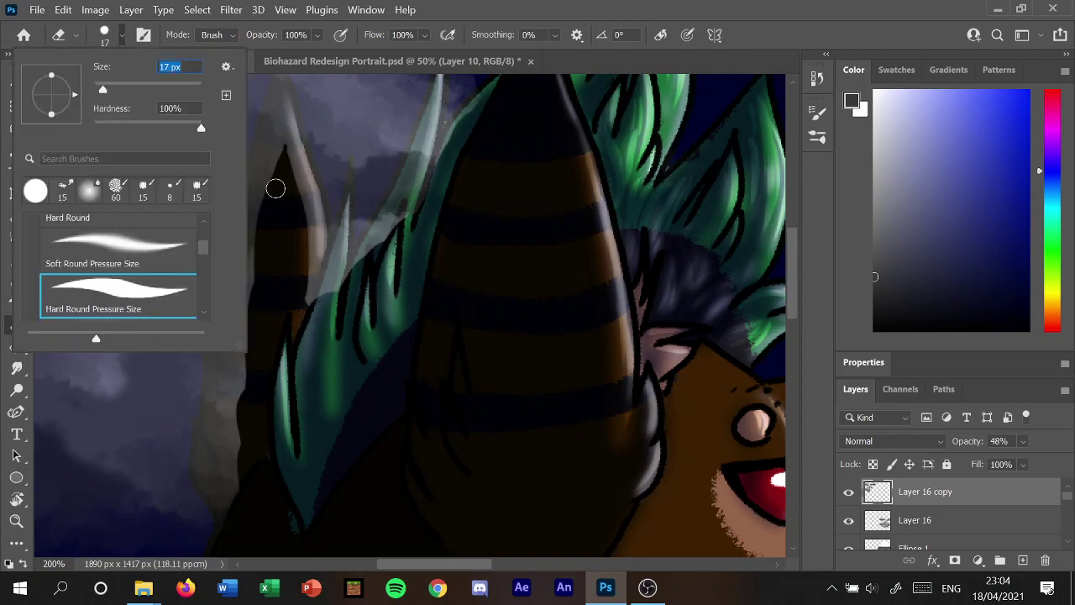
left_click(275, 188)
left_click_drag(271, 176, 257, 157)
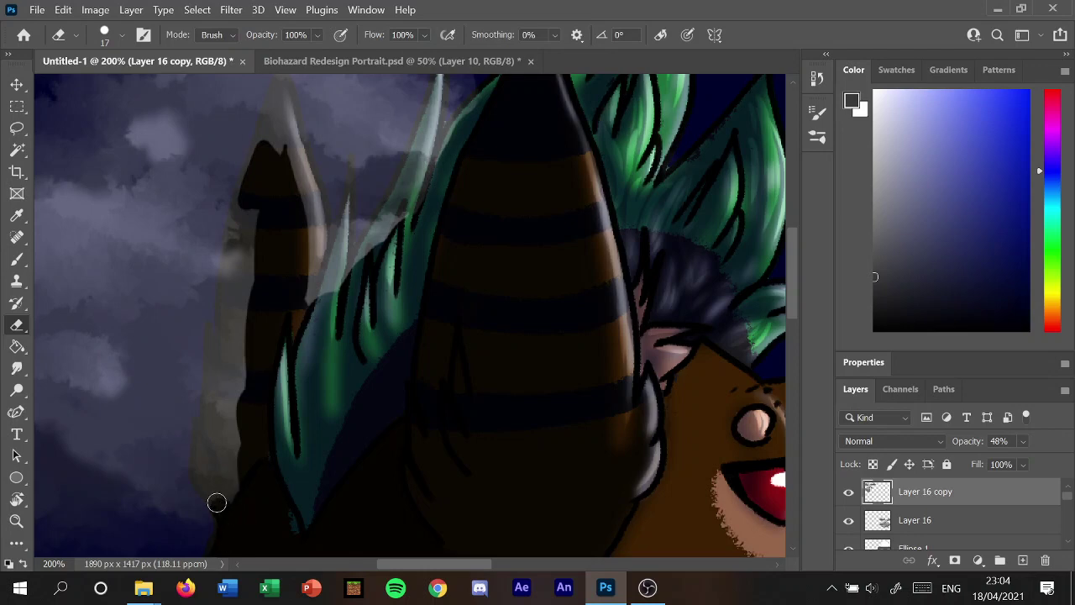
left_click_drag(217, 502, 211, 377)
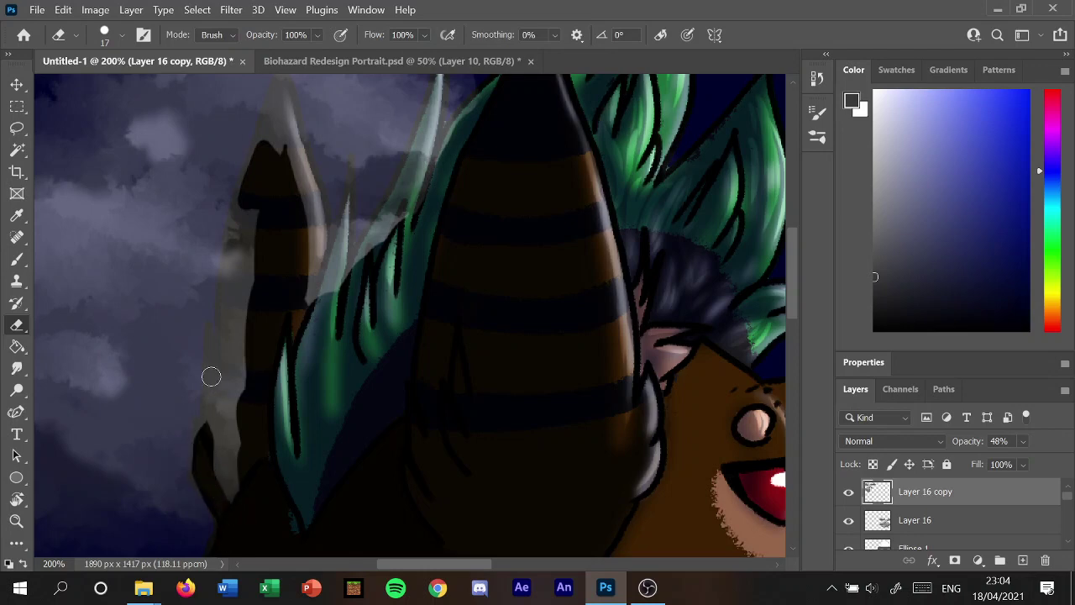
left_click(63, 9)
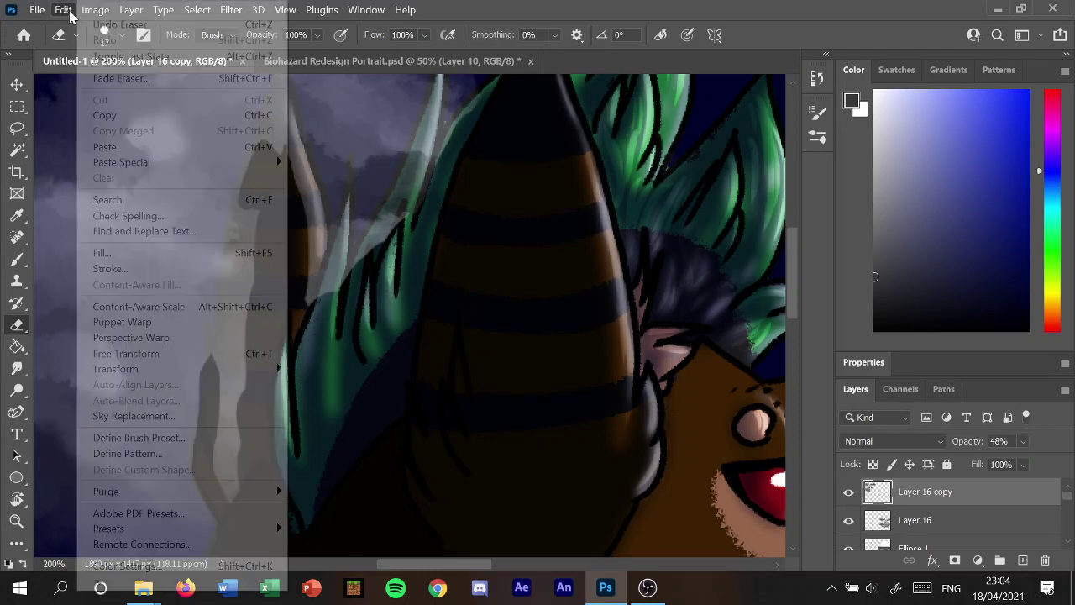
left_click(63, 9)
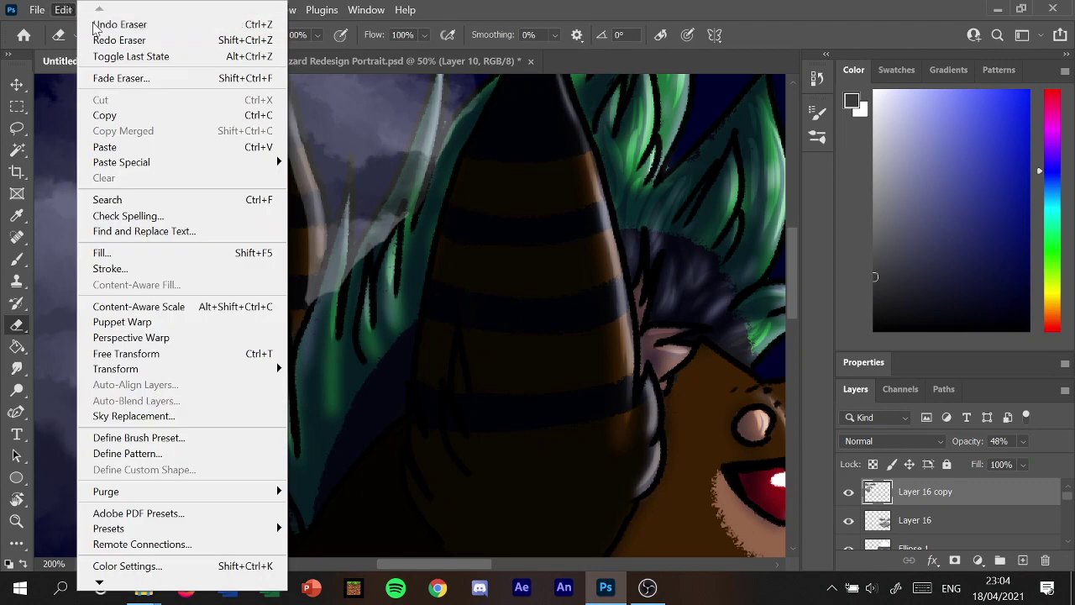
left_click(94, 25)
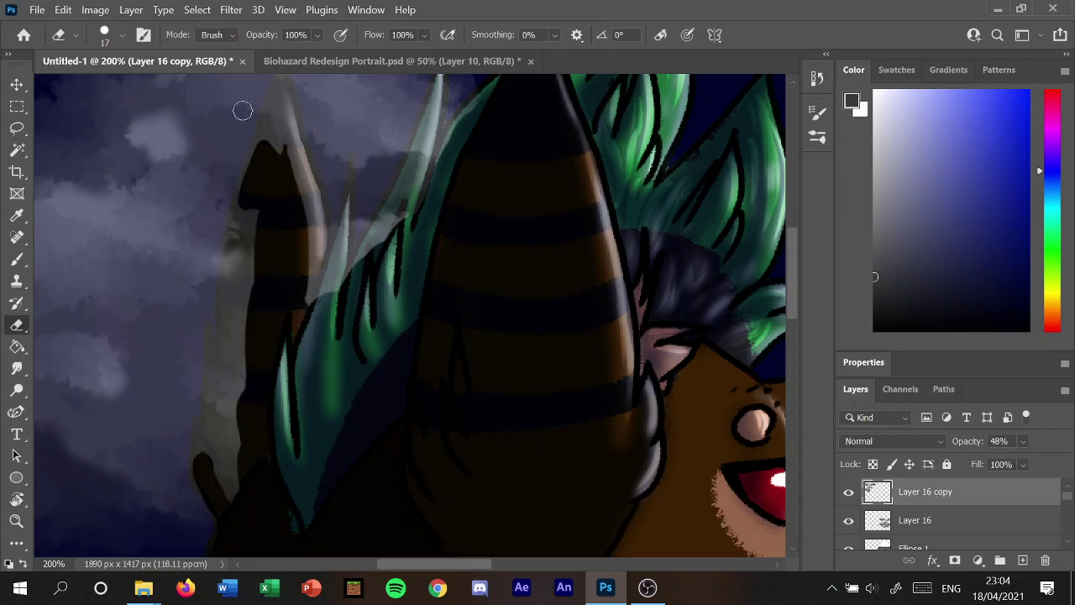
With a 9 px eraser and Layer 5 hidden, erase haze along the horn and spike edges.
left_click(122, 35)
left_click_drag(106, 88, 99, 91)
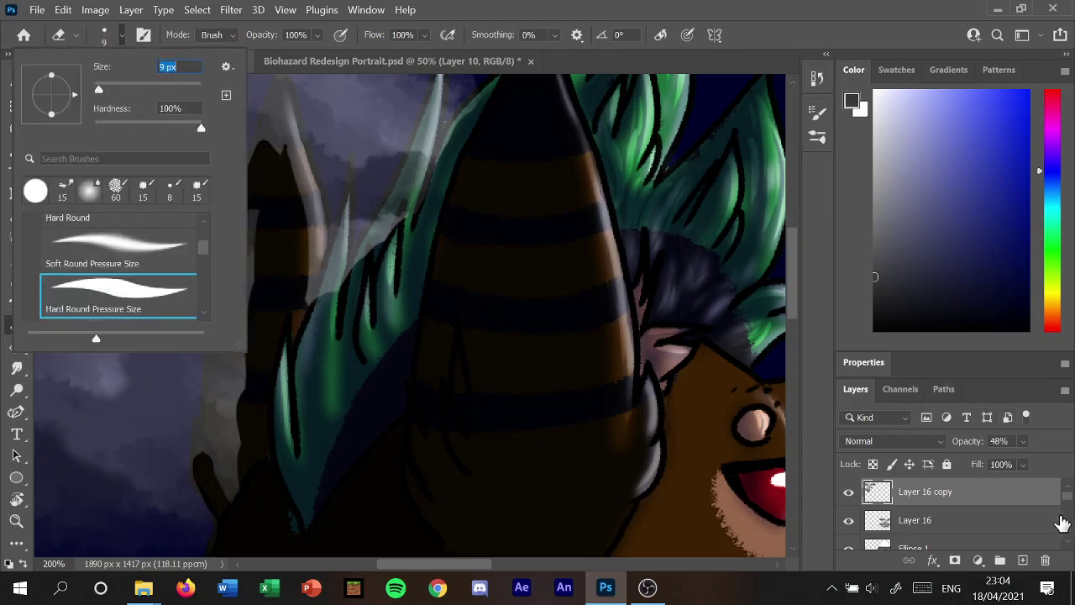
left_click_drag(1068, 499, 1071, 506)
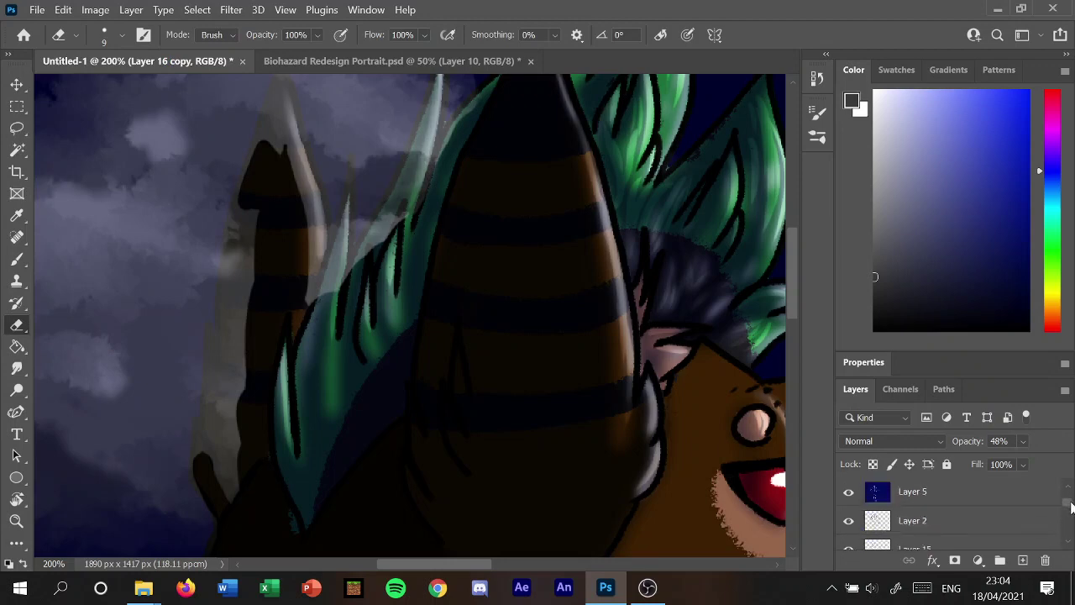
scroll(1071, 507, "up", 2)
left_click(849, 537)
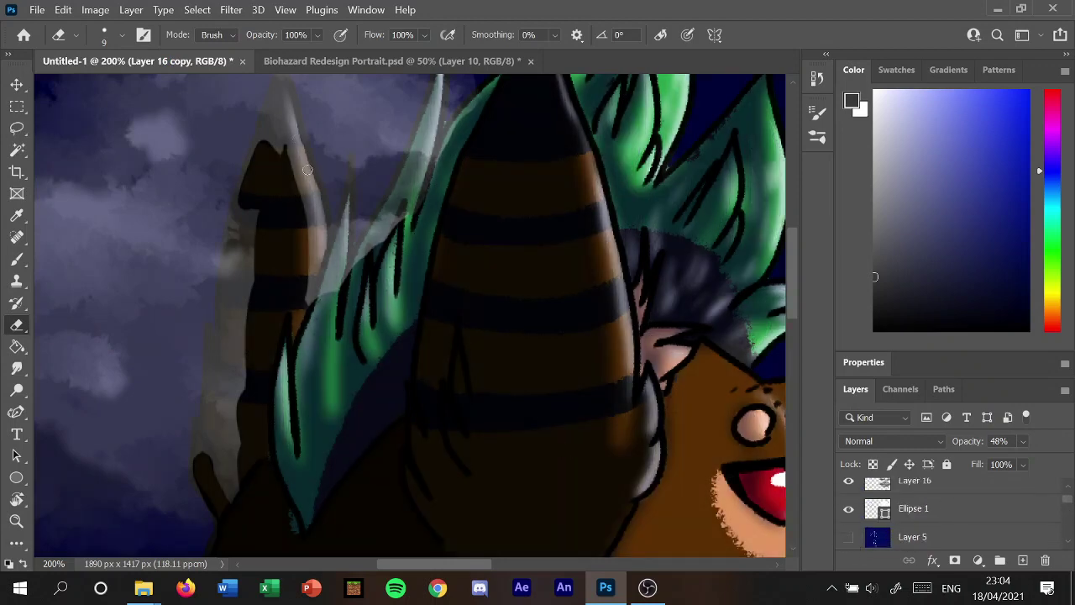
left_click_drag(308, 167, 308, 141)
scroll(1071, 499, "up", 2)
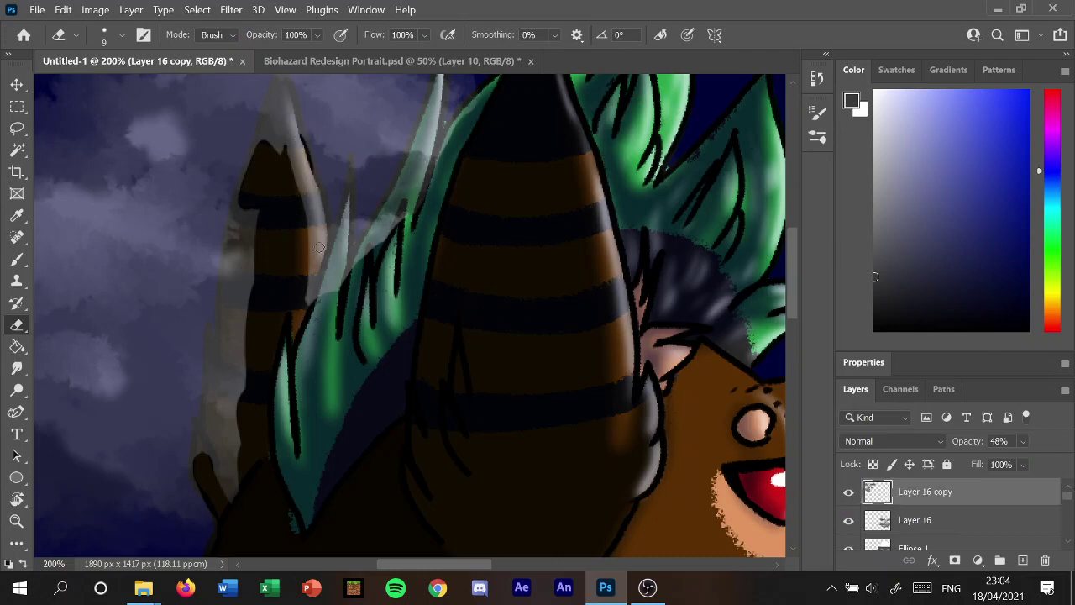
mouse_move(306, 156)
left_mouse_down()
mouse_move(327, 243)
mouse_move(324, 285)
left_mouse_up()
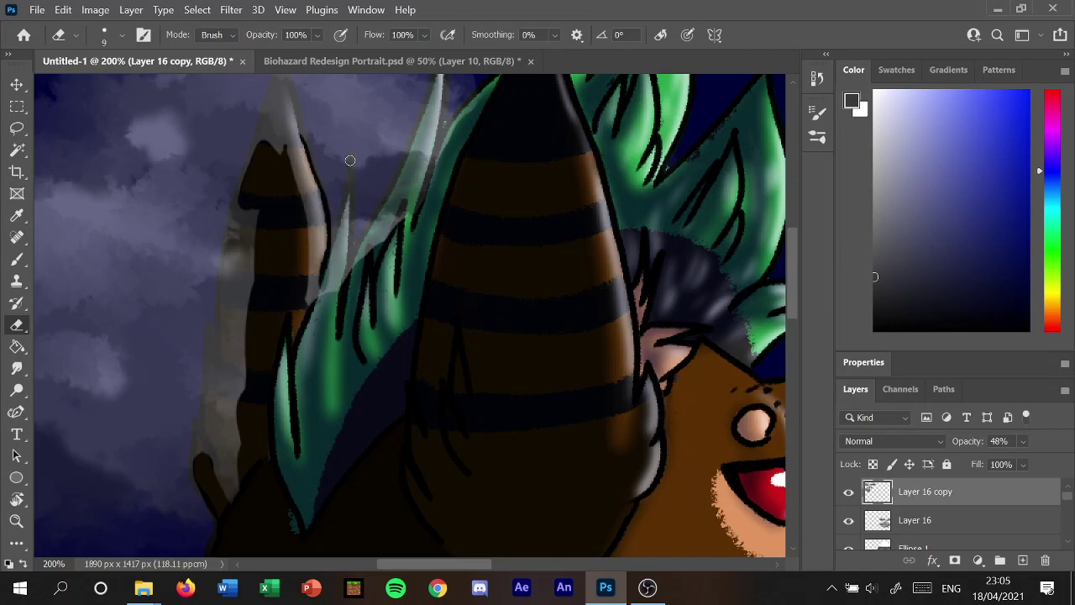
left_click_drag(349, 160, 349, 285)
mouse_move(350, 161)
left_mouse_down()
mouse_move(313, 283)
mouse_move(310, 267)
left_mouse_up()
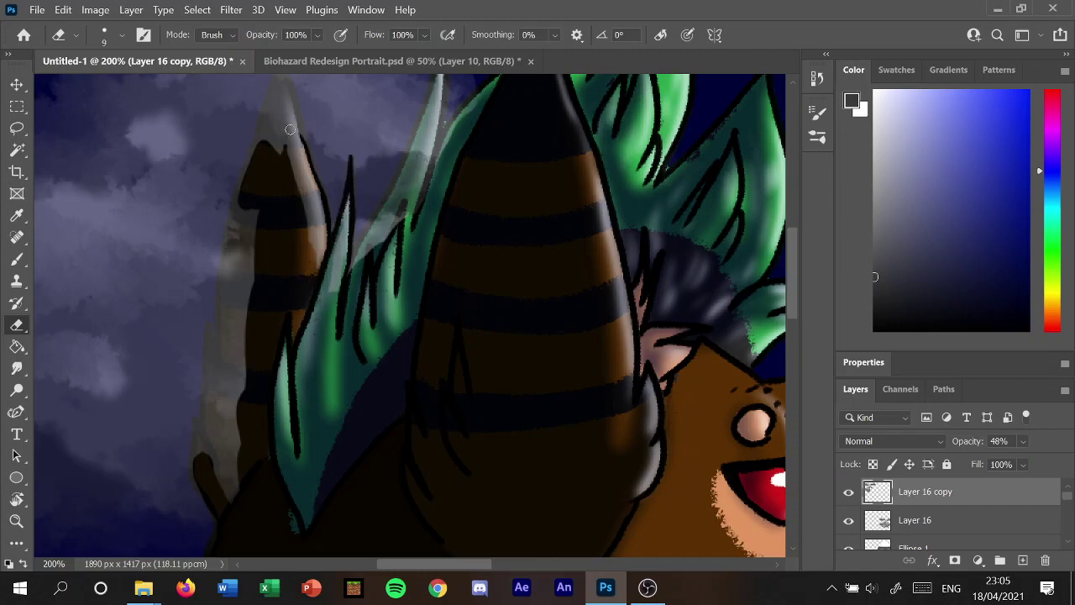
scroll(796, 313, "up", 3)
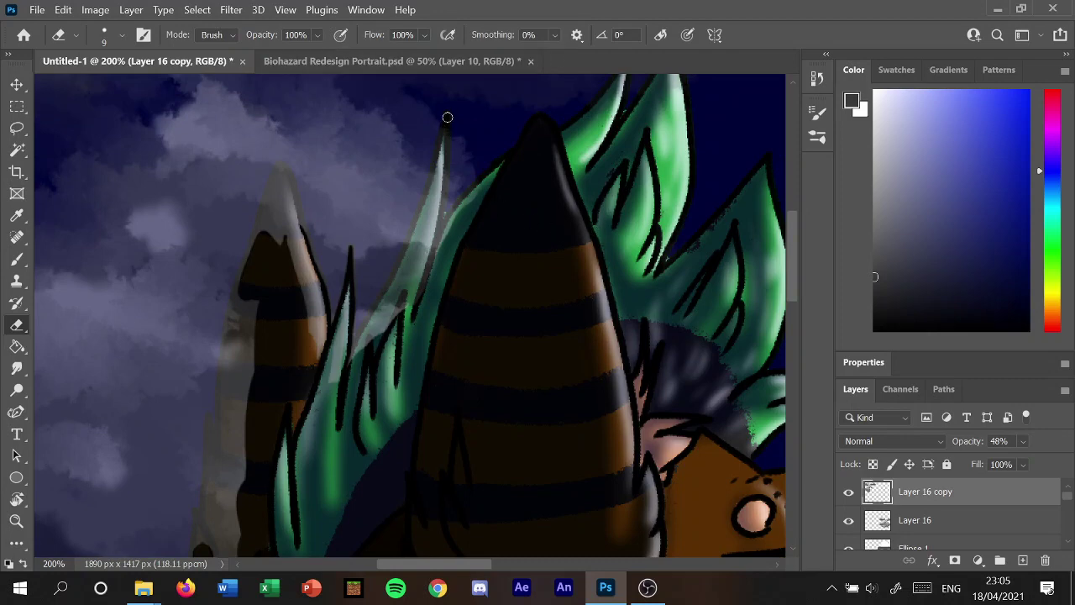
Erase the cloud haze from the green spike's tip, edges and lower outline.
left_click_drag(446, 156, 421, 280)
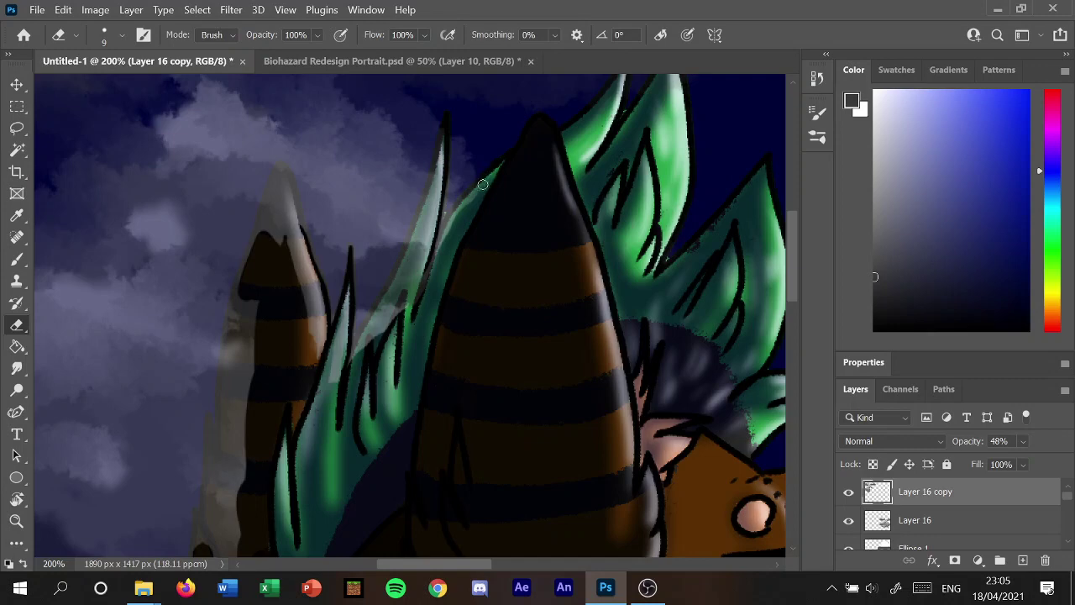
mouse_move(483, 184)
left_mouse_down()
mouse_move(454, 217)
mouse_move(422, 290)
left_mouse_up()
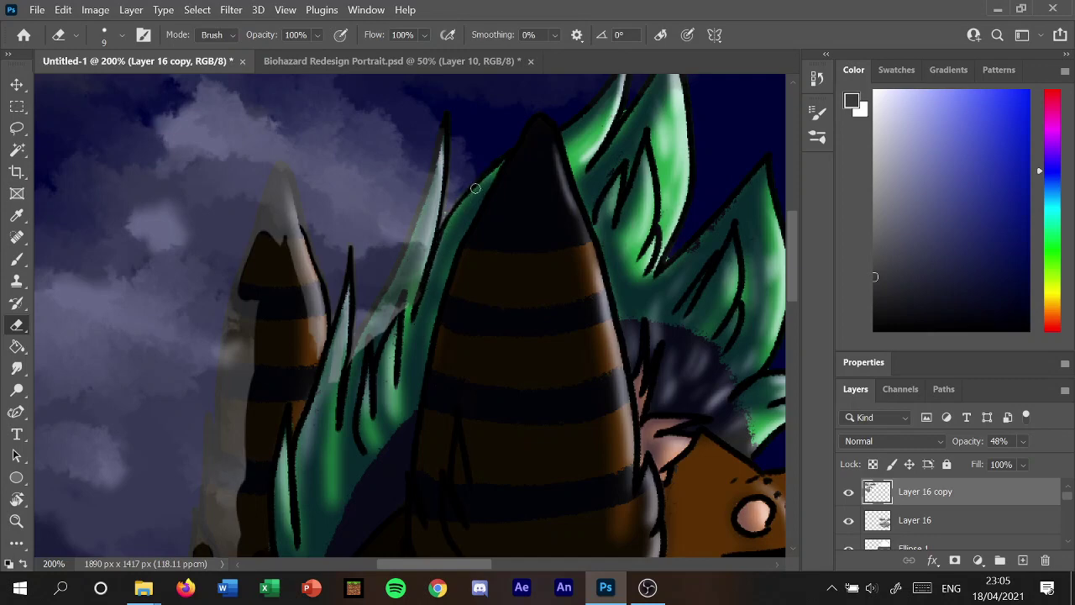
left_click_drag(443, 161, 435, 218)
mouse_move(441, 135)
left_mouse_down()
mouse_move(388, 302)
mouse_move(347, 368)
left_mouse_up()
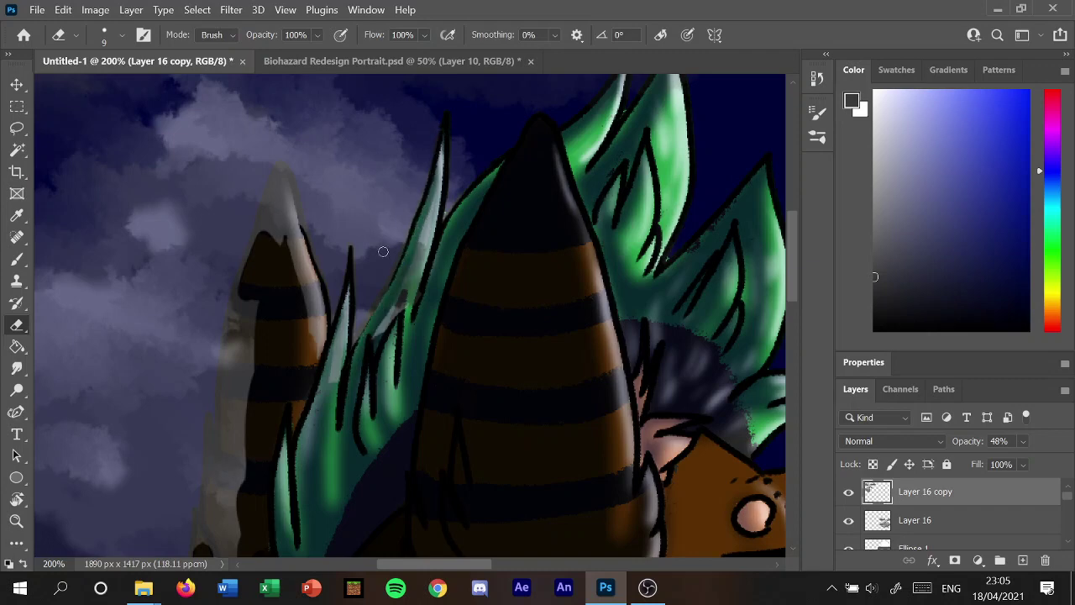
left_click_drag(404, 264, 354, 358)
mouse_move(384, 312)
left_mouse_down()
mouse_move(393, 331)
mouse_move(433, 212)
left_mouse_up()
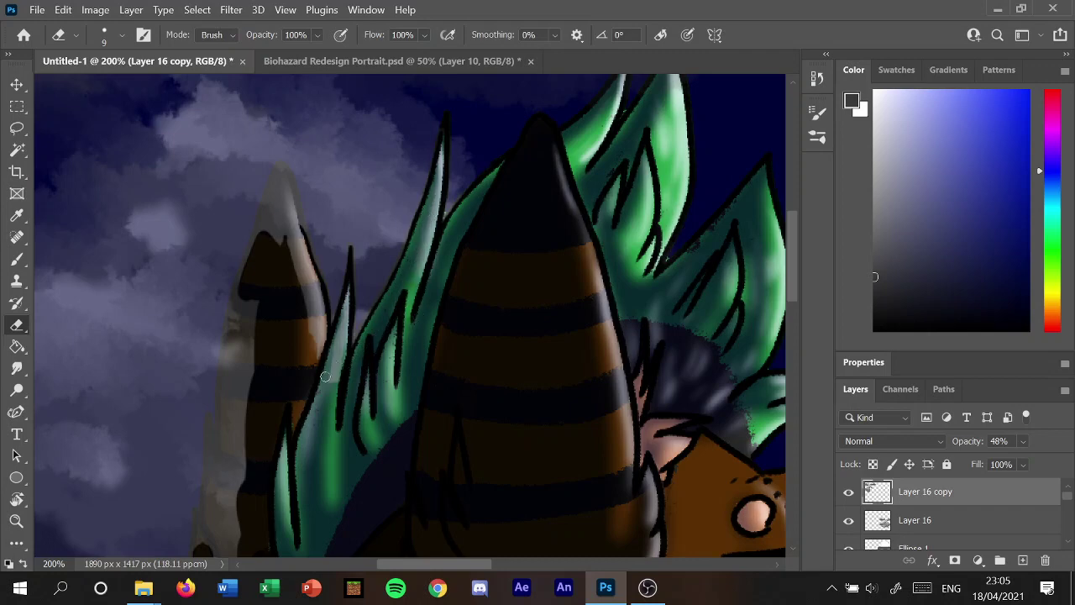
left_click_drag(325, 378, 343, 314)
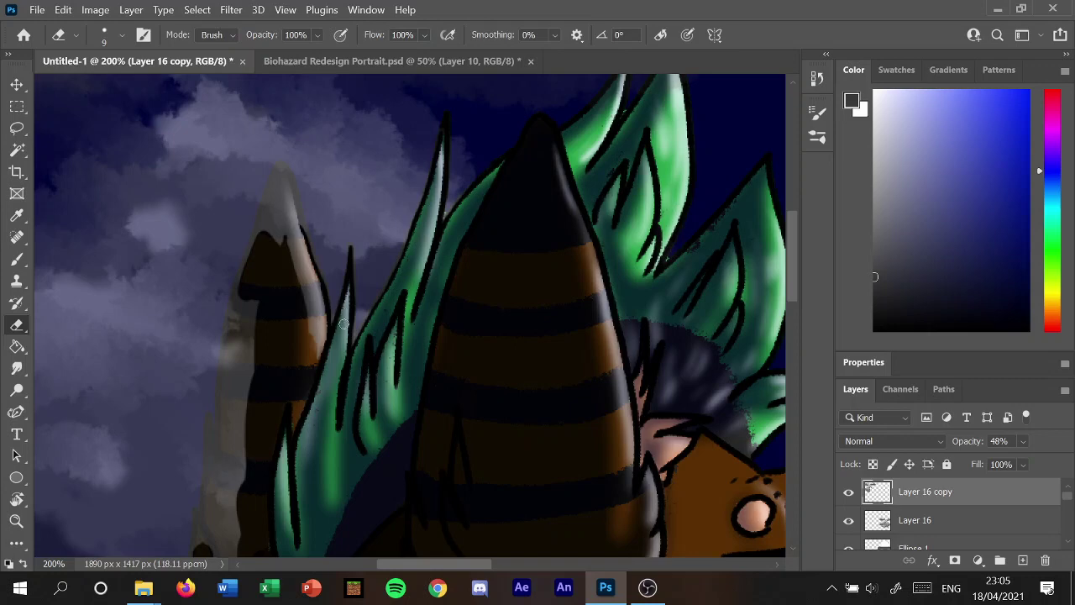
Clear the cloud haze from the left horn's tip, point and both edges.
mouse_move(260, 219)
left_mouse_down()
mouse_move(276, 169)
mouse_move(264, 206)
mouse_move(278, 172)
mouse_move(308, 244)
left_mouse_up()
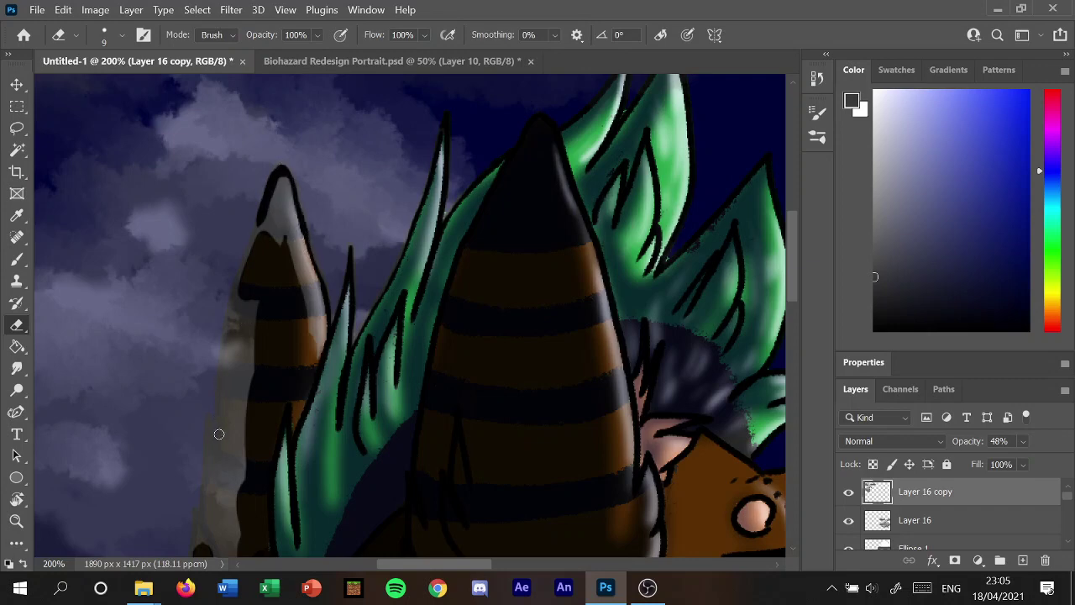
left_click_drag(221, 435, 242, 295)
mouse_move(263, 211)
left_mouse_down()
mouse_move(224, 319)
mouse_move(219, 413)
mouse_move(233, 365)
mouse_move(250, 400)
mouse_move(233, 315)
left_mouse_up()
mouse_move(269, 239)
left_mouse_down()
mouse_move(279, 183)
mouse_move(303, 263)
left_mouse_up()
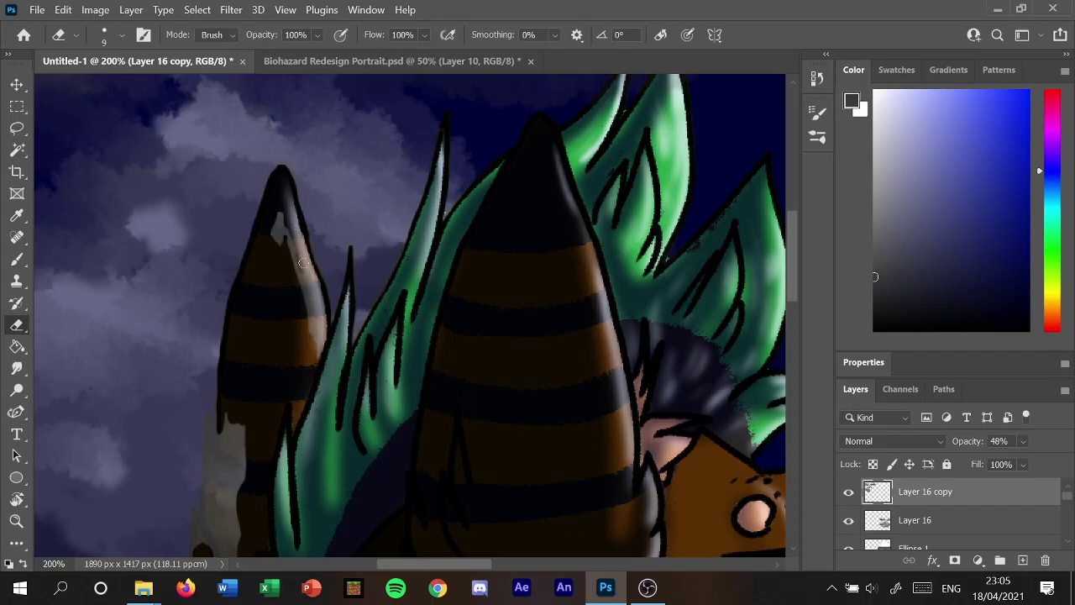
mouse_move(313, 299)
left_mouse_down()
mouse_move(317, 348)
mouse_move(272, 222)
left_mouse_up()
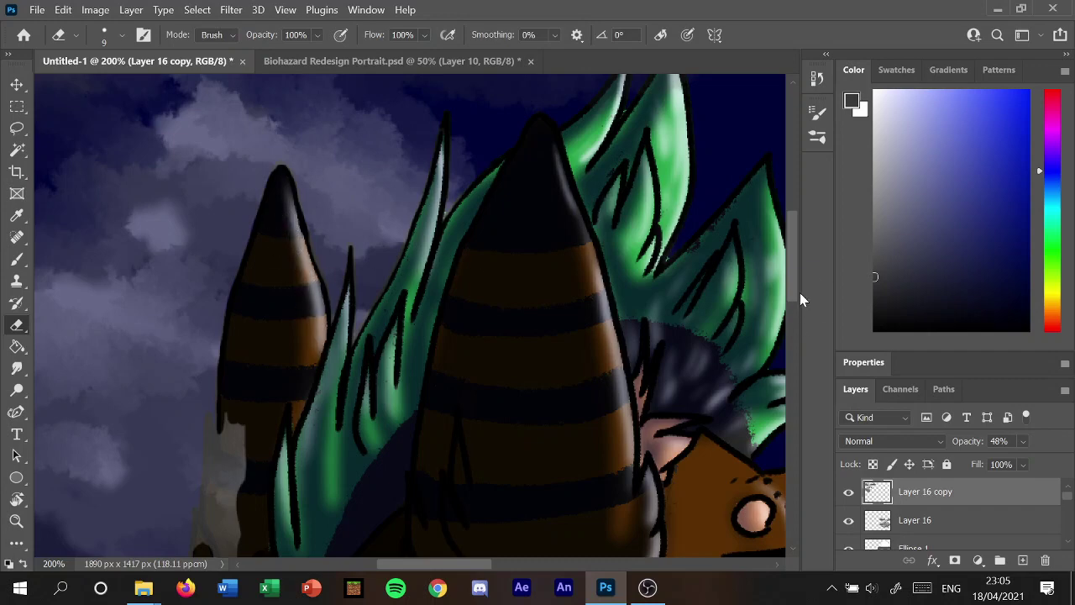
left_click_drag(794, 299, 796, 333)
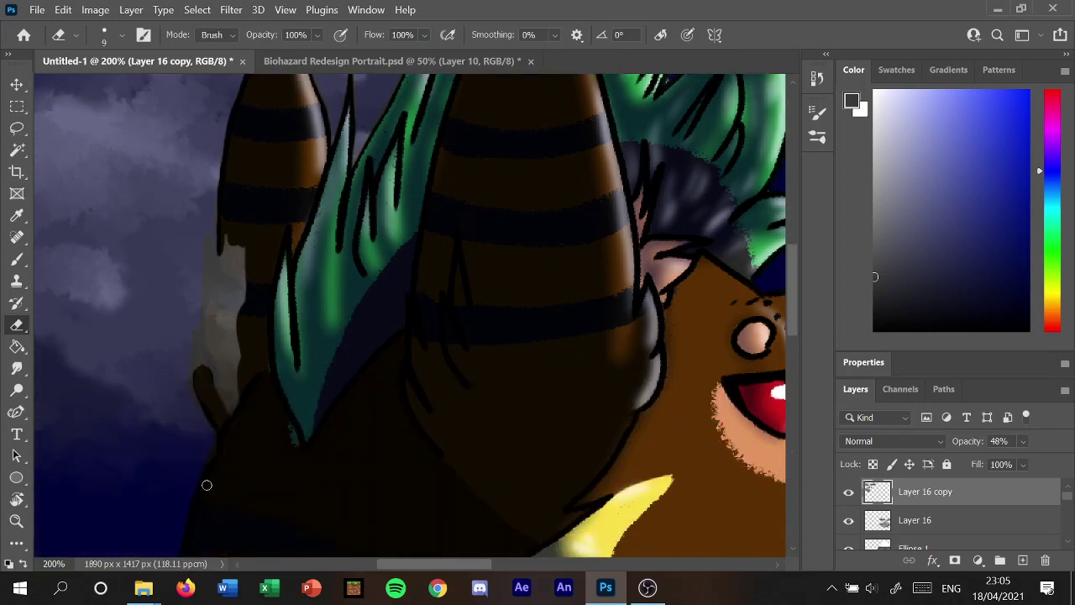
Erase light patches along the creature's left edge and set the cloud layer opacity to 100%.
left_click_drag(199, 351, 207, 407)
mouse_move(196, 361)
left_mouse_down()
mouse_move(196, 336)
mouse_move(205, 349)
left_mouse_up()
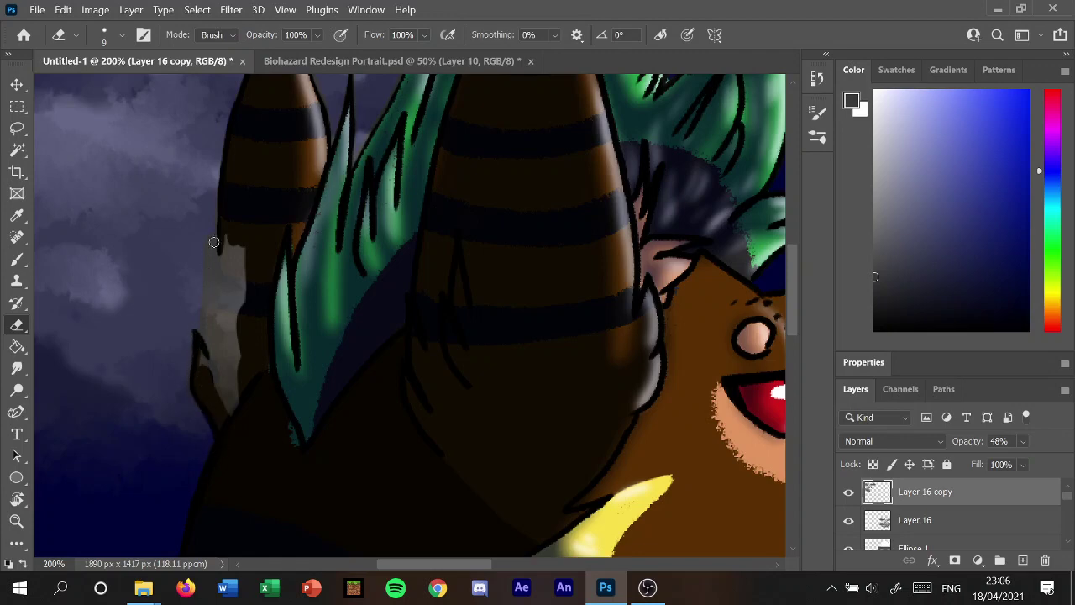
left_click_drag(213, 242, 199, 360)
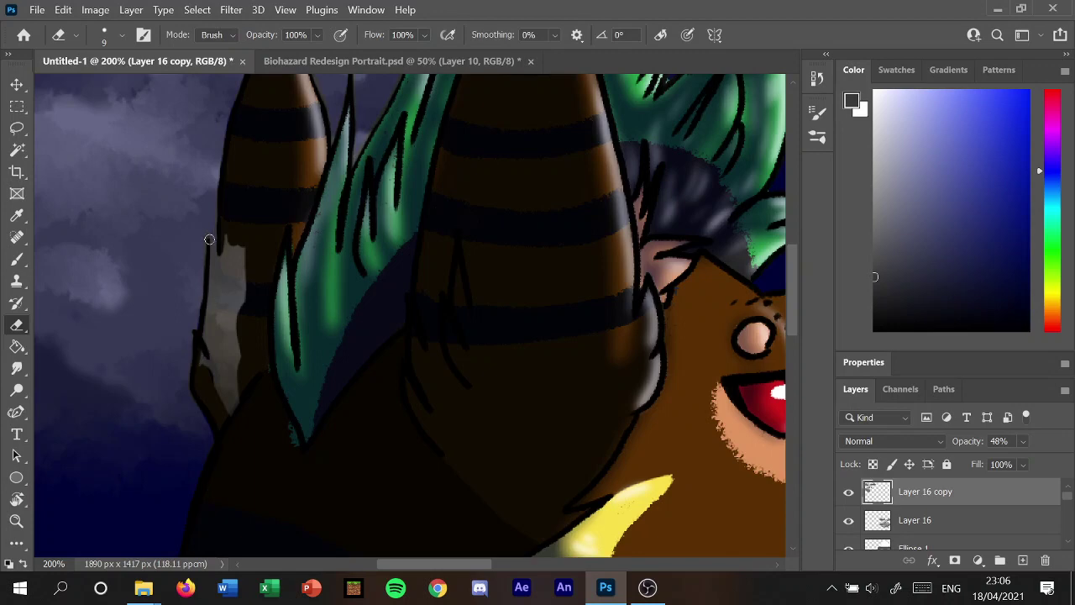
mouse_move(210, 240)
left_mouse_down()
mouse_move(225, 285)
mouse_move(246, 240)
mouse_move(227, 309)
mouse_move(211, 259)
mouse_move(204, 311)
mouse_move(213, 362)
mouse_move(232, 377)
mouse_move(240, 360)
left_mouse_up()
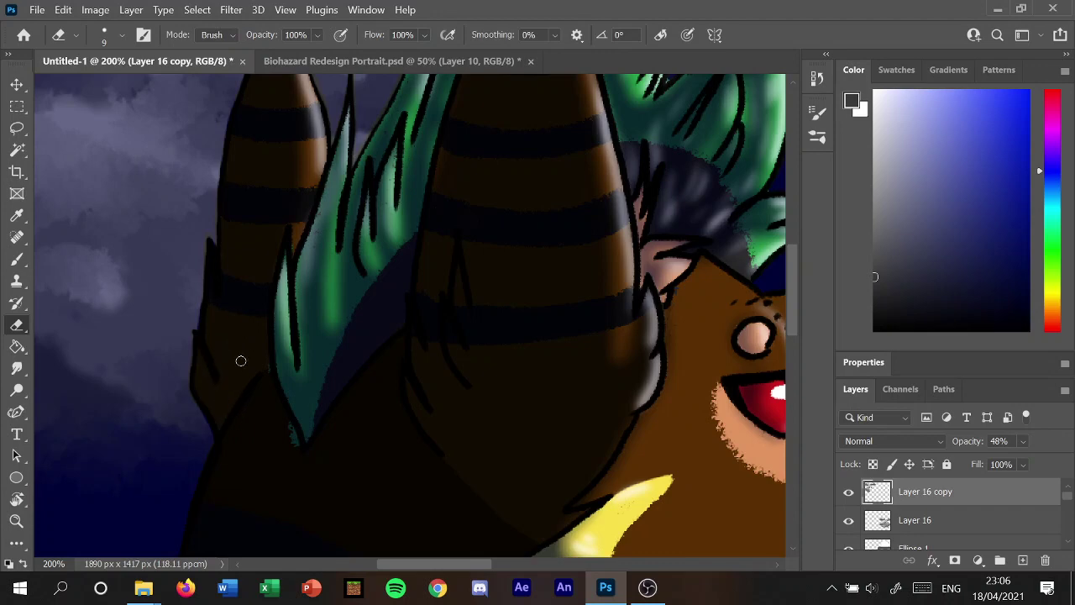
left_click(1025, 439)
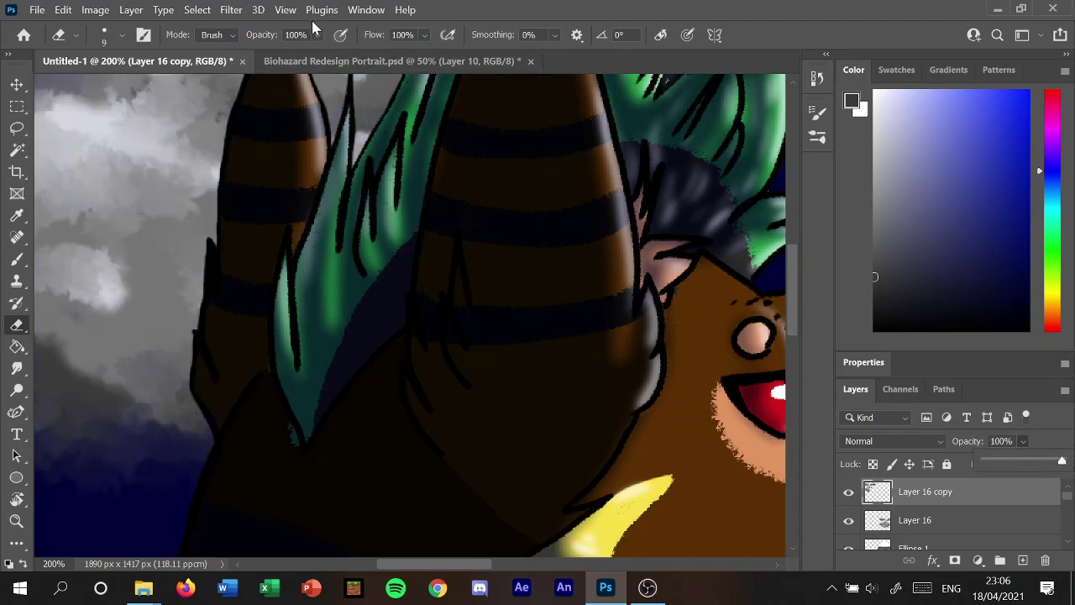
Fit the image on screen, select the Lasso, and merge the cloud copy down into Layer 16.
left_click(286, 9)
left_click(332, 158)
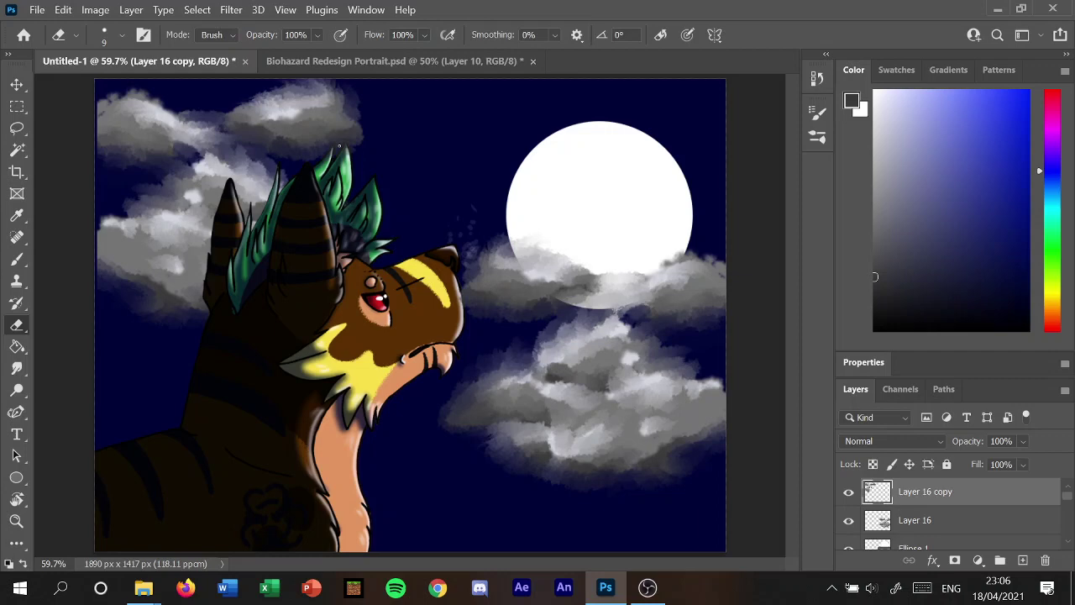
left_click(17, 128)
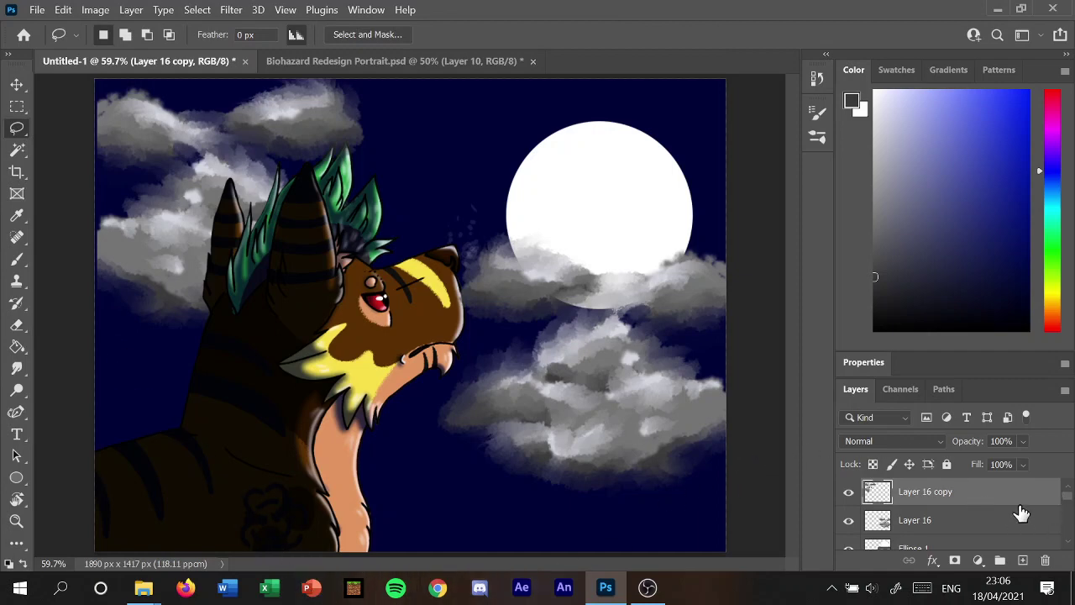
right_click(955, 494)
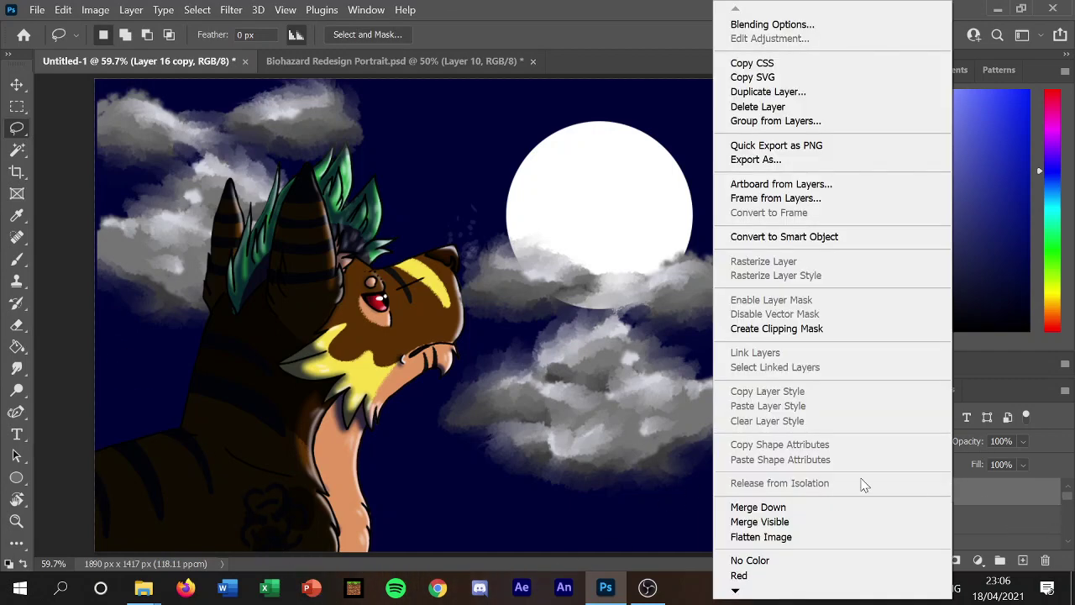
left_click(803, 507)
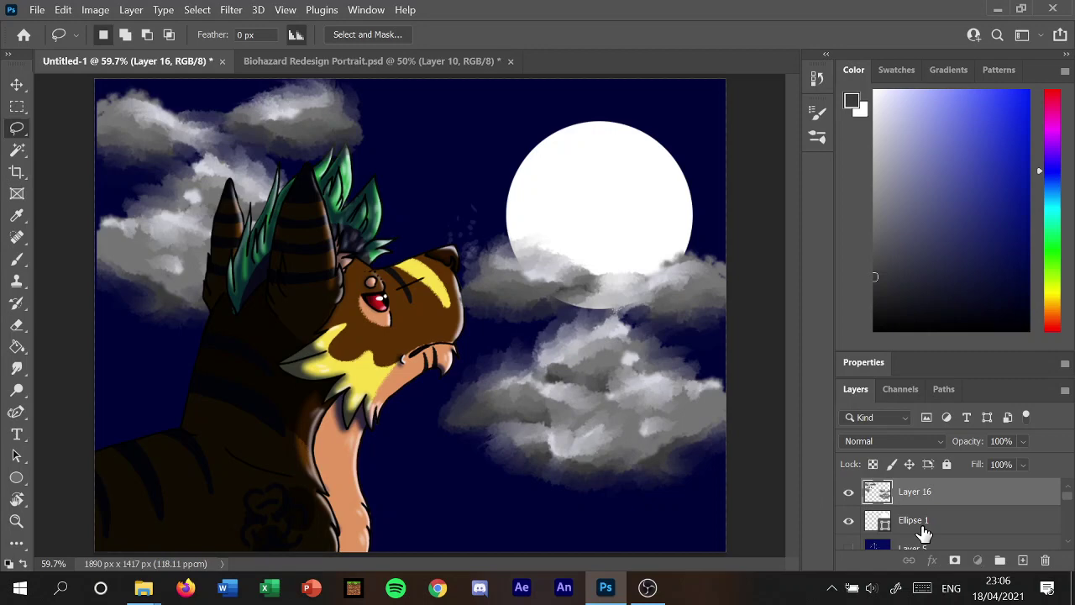
Add a new Layer 17 and make it a clipping mask on the layer below.
left_click(1023, 560)
right_click(1015, 526)
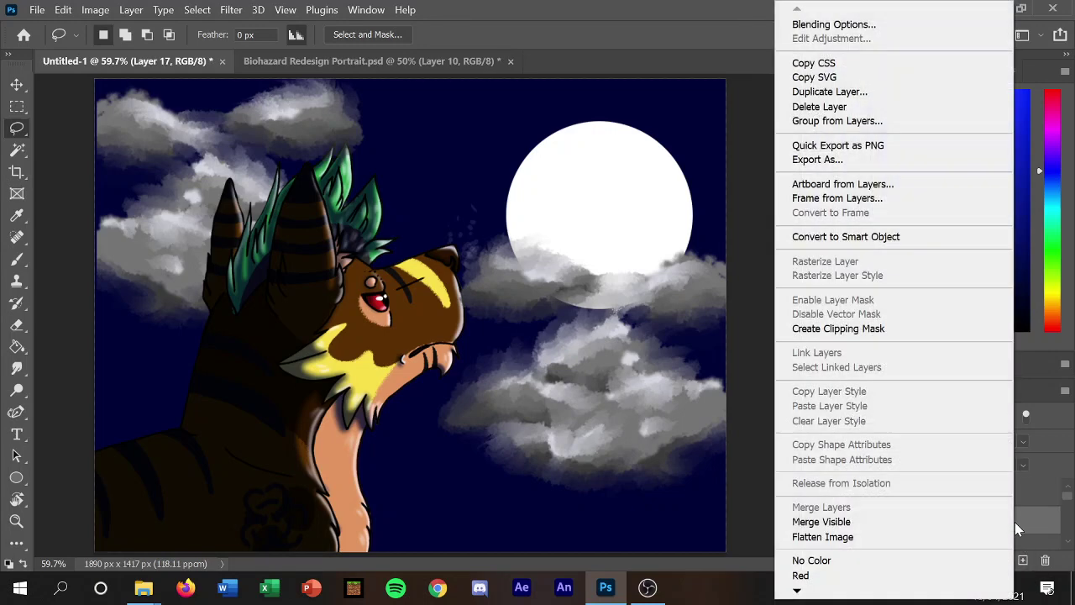
left_click(874, 328)
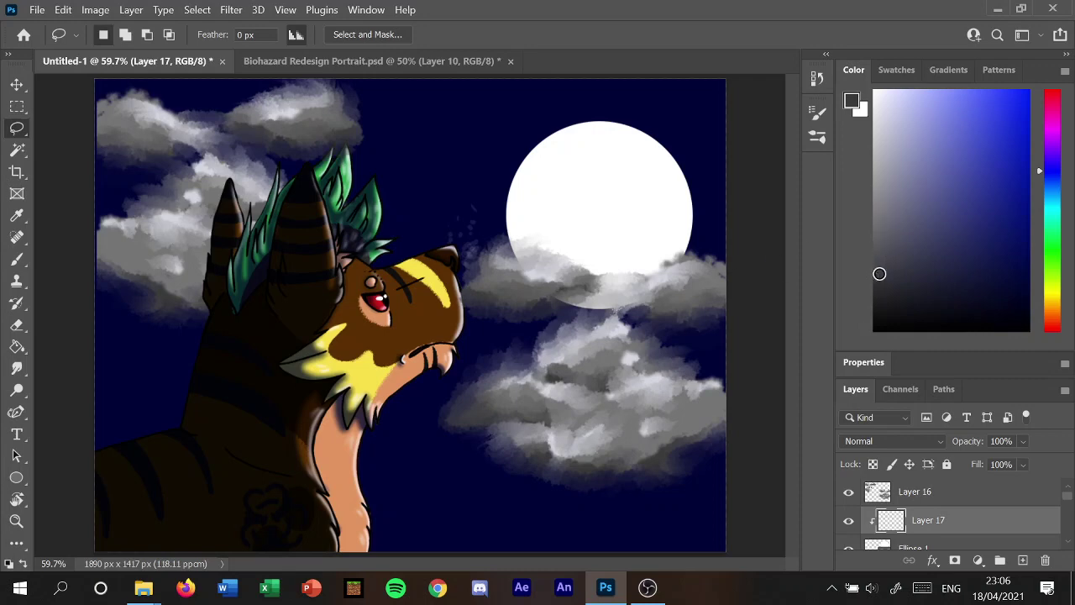
Brush dark grey shading down the moon's left edge and a dark patch in its centre.
left_click(874, 271)
left_click(16, 259)
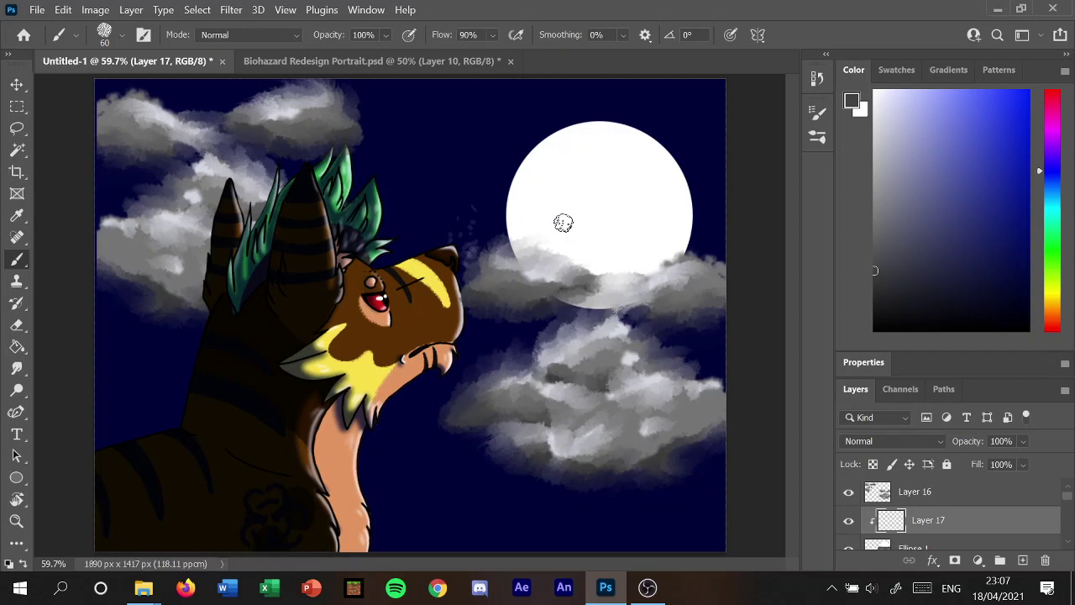
left_click_drag(513, 208, 519, 168)
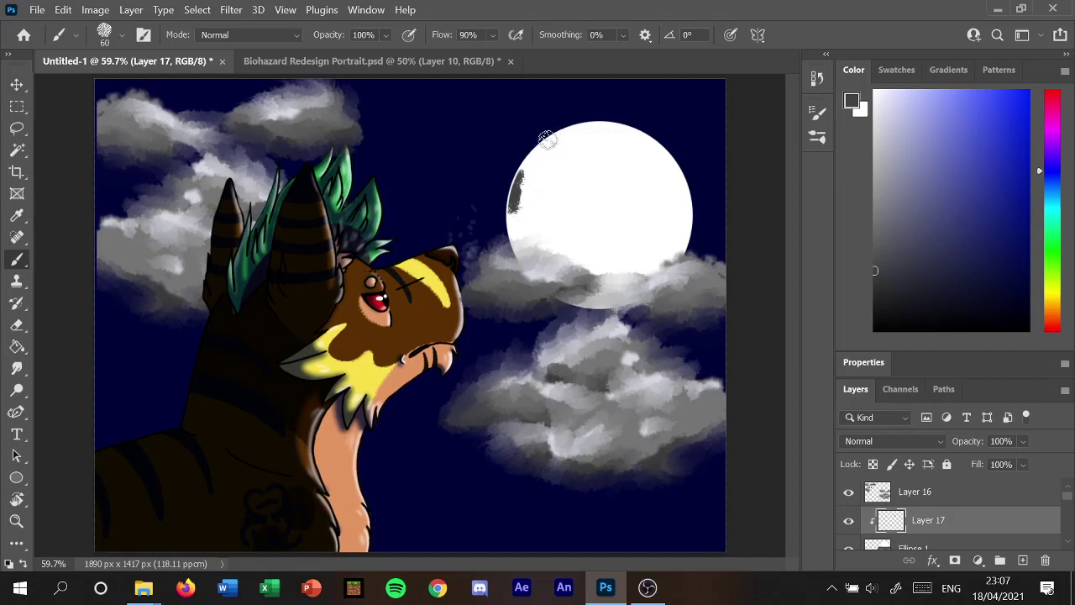
mouse_move(558, 131)
left_mouse_down()
mouse_move(514, 197)
mouse_move(523, 252)
left_mouse_up()
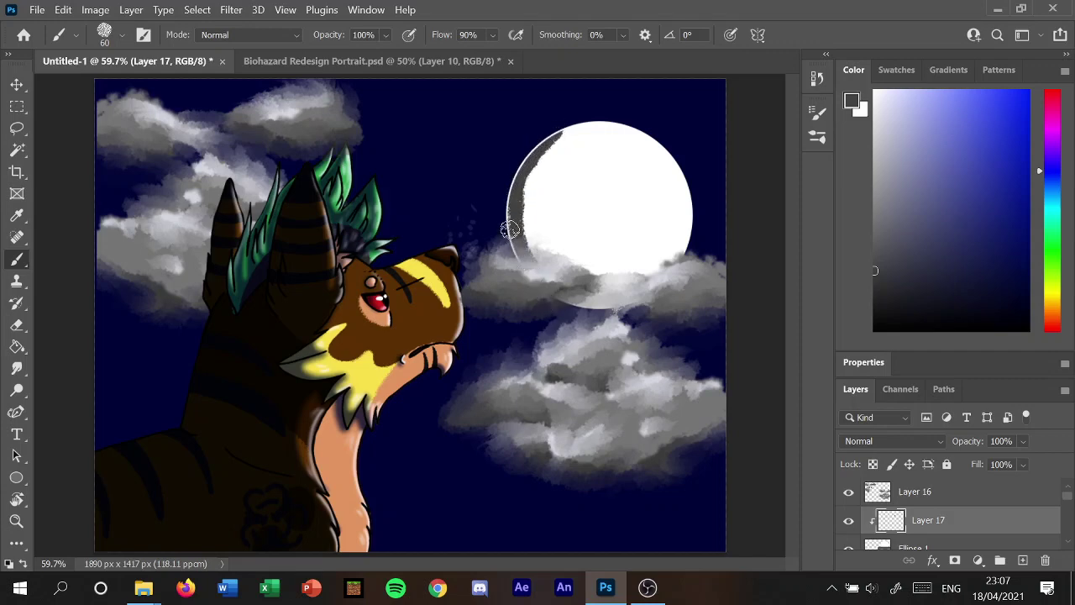
mouse_move(559, 128)
left_mouse_down()
mouse_move(534, 180)
mouse_move(537, 285)
left_mouse_up()
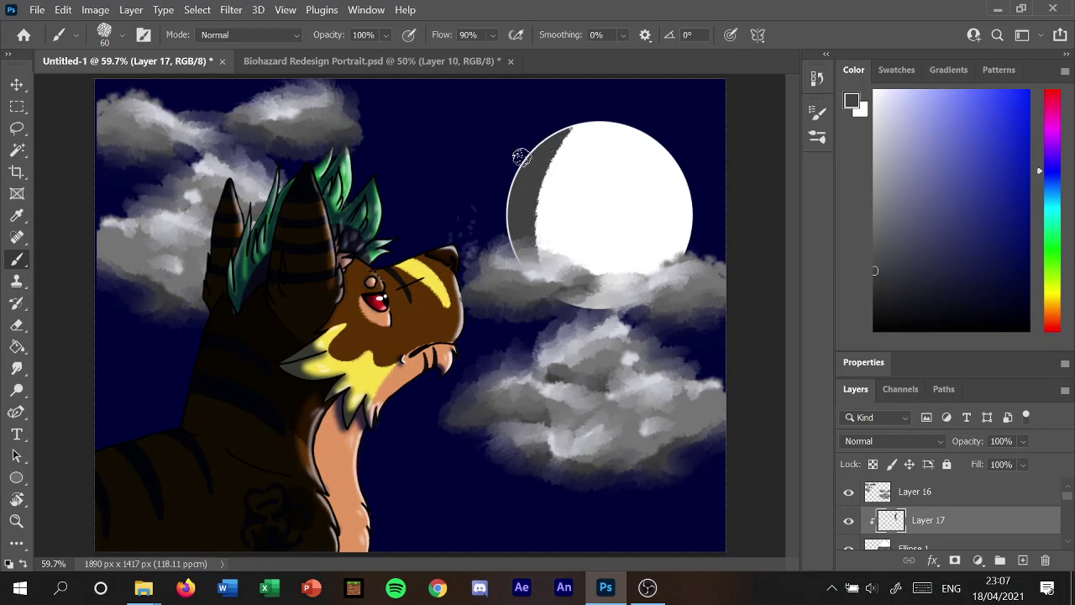
left_click_drag(521, 156, 584, 210)
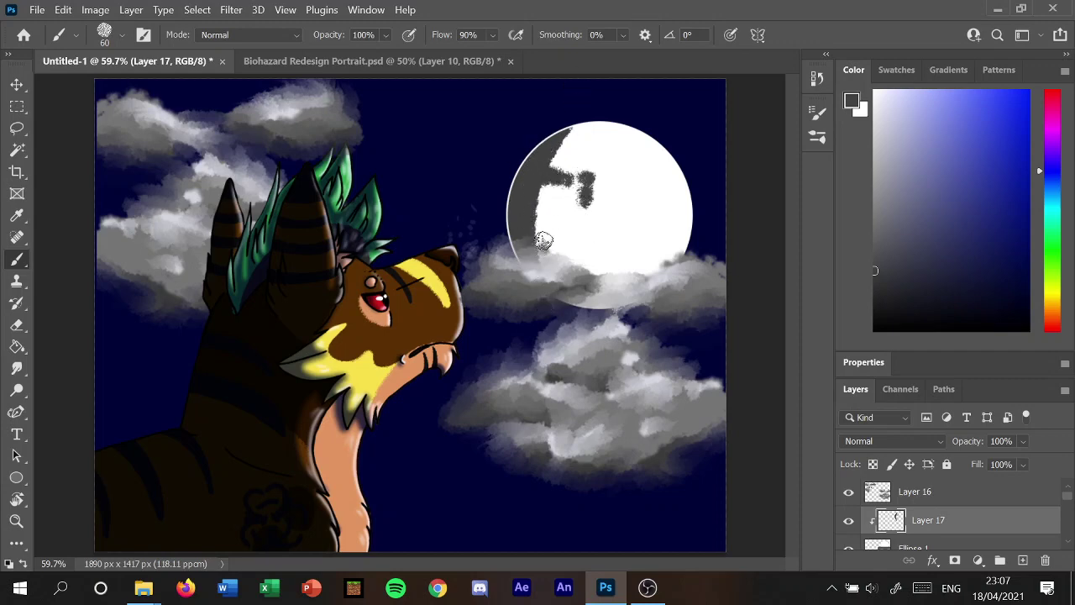
mouse_move(543, 240)
left_mouse_down()
mouse_move(570, 223)
mouse_move(550, 195)
mouse_move(554, 231)
left_mouse_up()
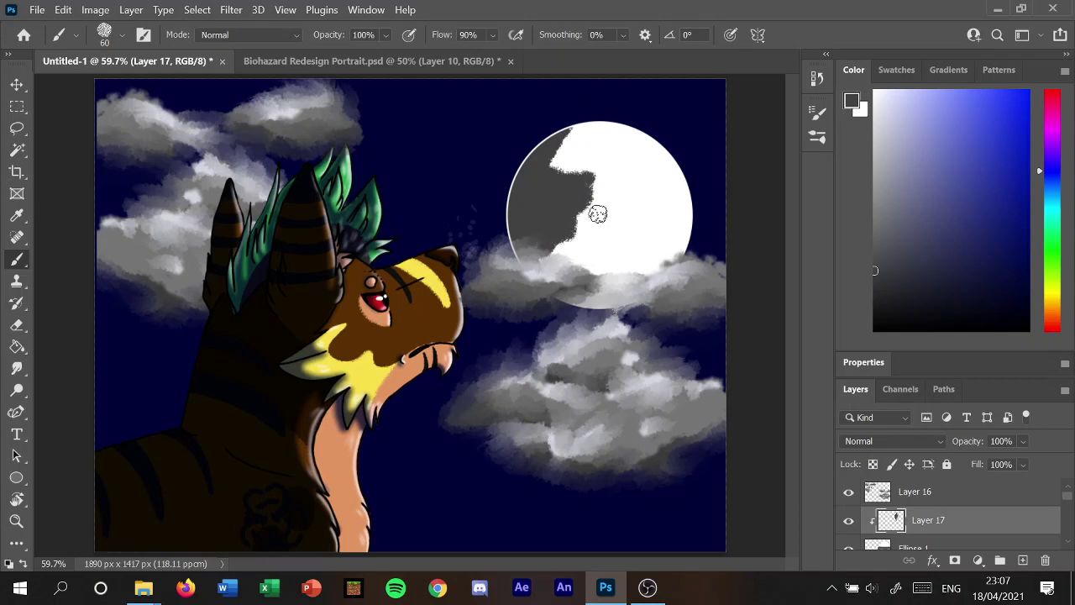
mouse_move(627, 235)
left_mouse_down()
mouse_move(619, 210)
mouse_move(653, 243)
mouse_move(614, 298)
mouse_move(648, 276)
left_mouse_up()
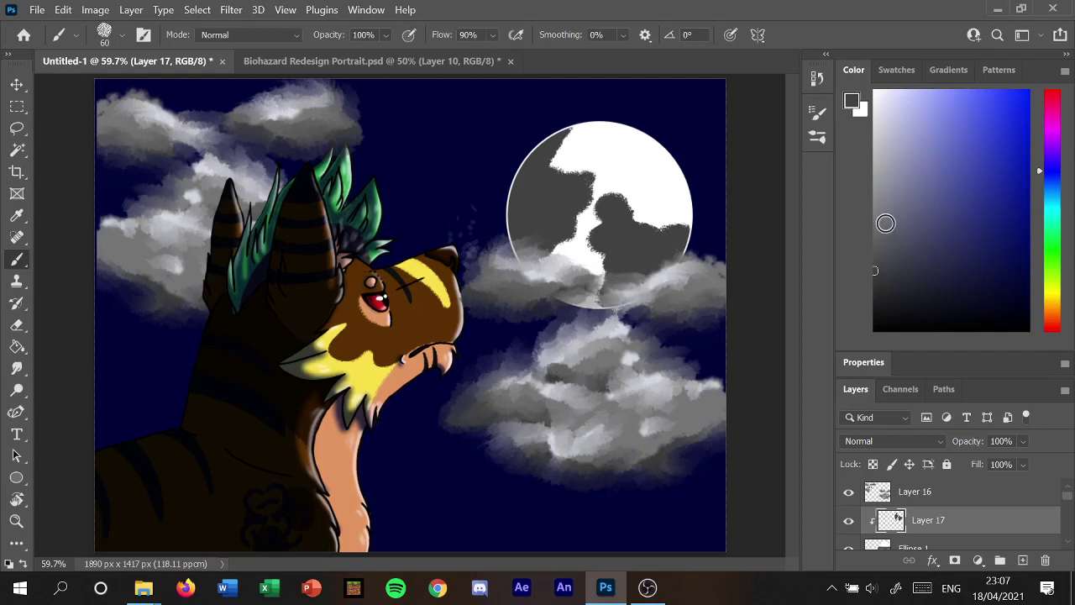
Cover the moon's remaining white areas with progressively lighter greys.
left_click(874, 230)
mouse_move(605, 178)
left_mouse_down()
mouse_move(584, 139)
mouse_move(686, 218)
mouse_move(605, 173)
left_mouse_up()
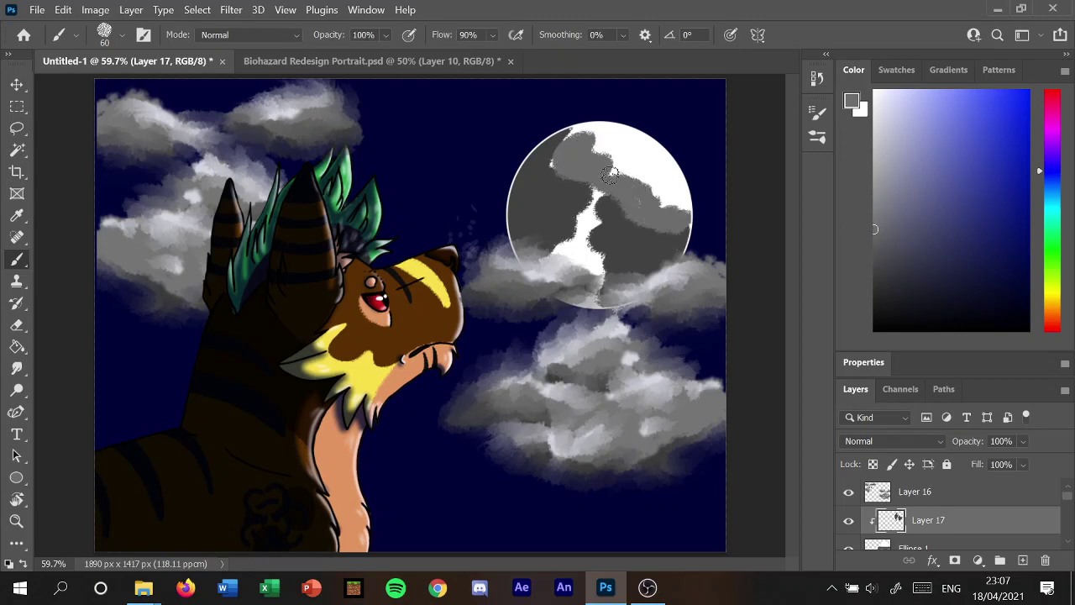
left_click_drag(536, 273, 554, 285)
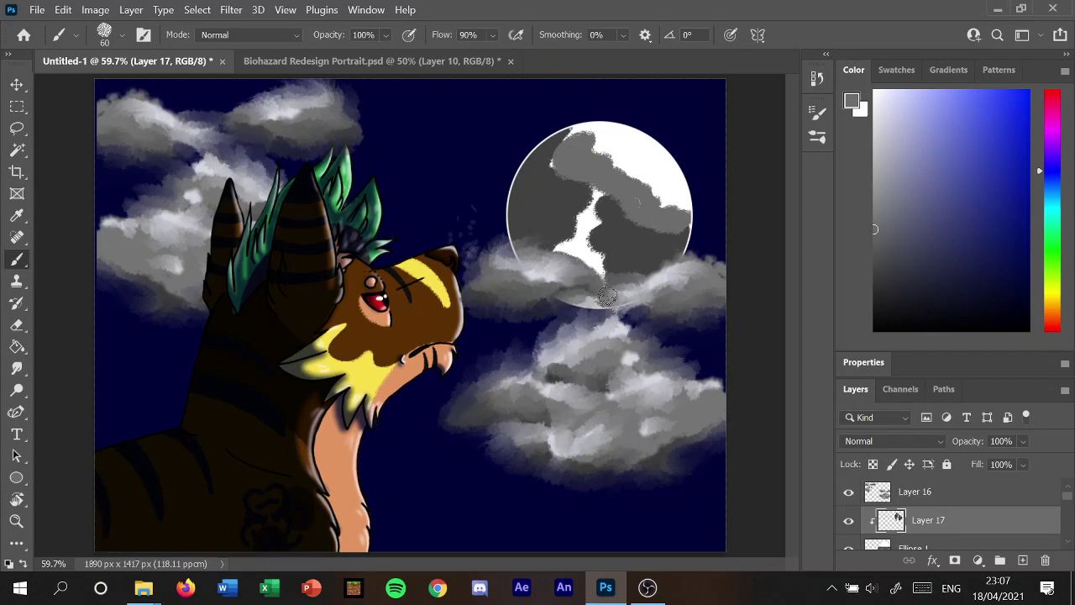
left_click(875, 182)
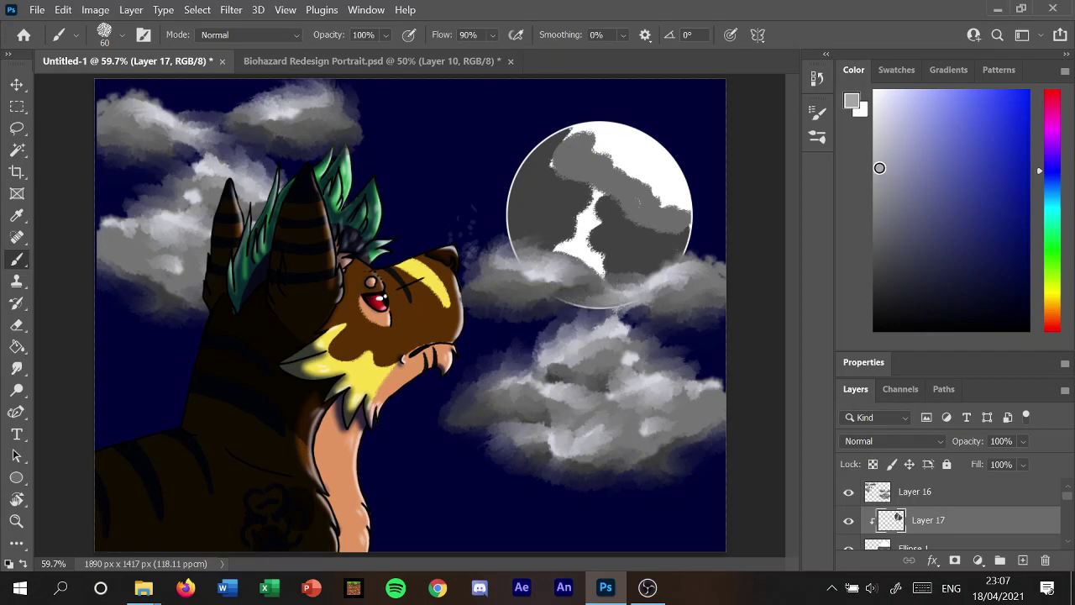
mouse_move(577, 223)
left_mouse_down()
mouse_move(574, 237)
mouse_move(602, 276)
mouse_move(581, 235)
left_mouse_up()
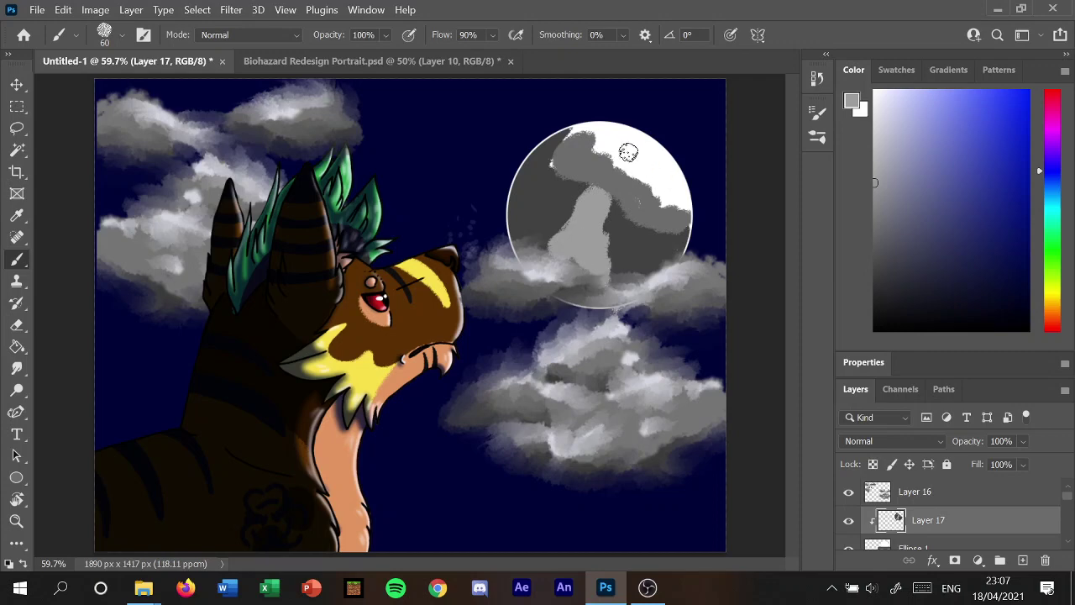
mouse_move(630, 157)
left_mouse_down()
mouse_move(578, 132)
mouse_move(610, 132)
mouse_move(648, 156)
mouse_move(677, 185)
mouse_move(678, 204)
mouse_move(618, 156)
left_mouse_up()
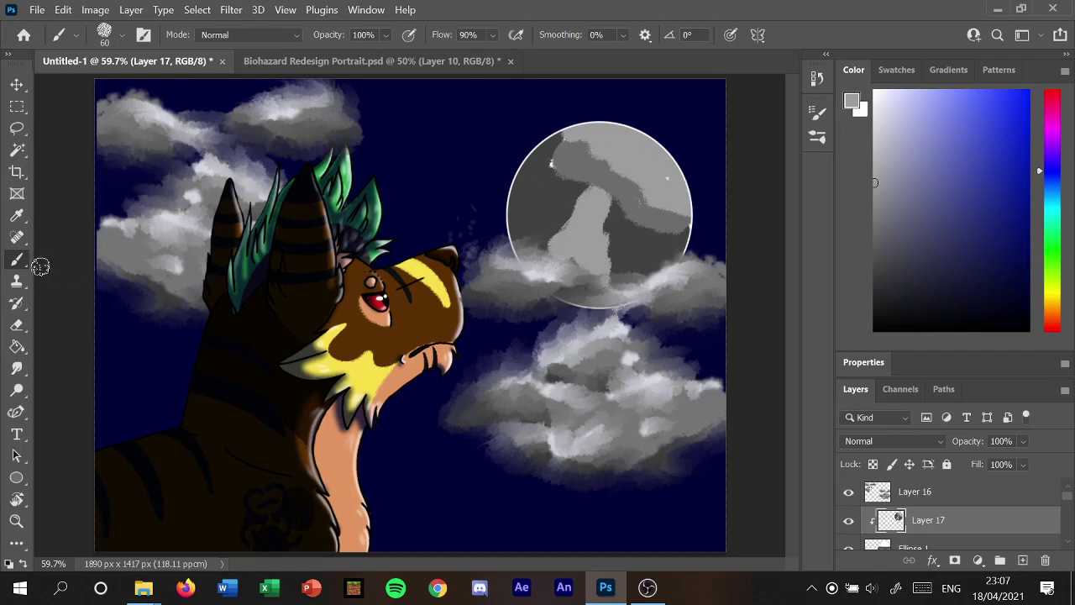
Smudge the grey patches together across the moon's left, centre, right and lower areas.
left_click(16, 368)
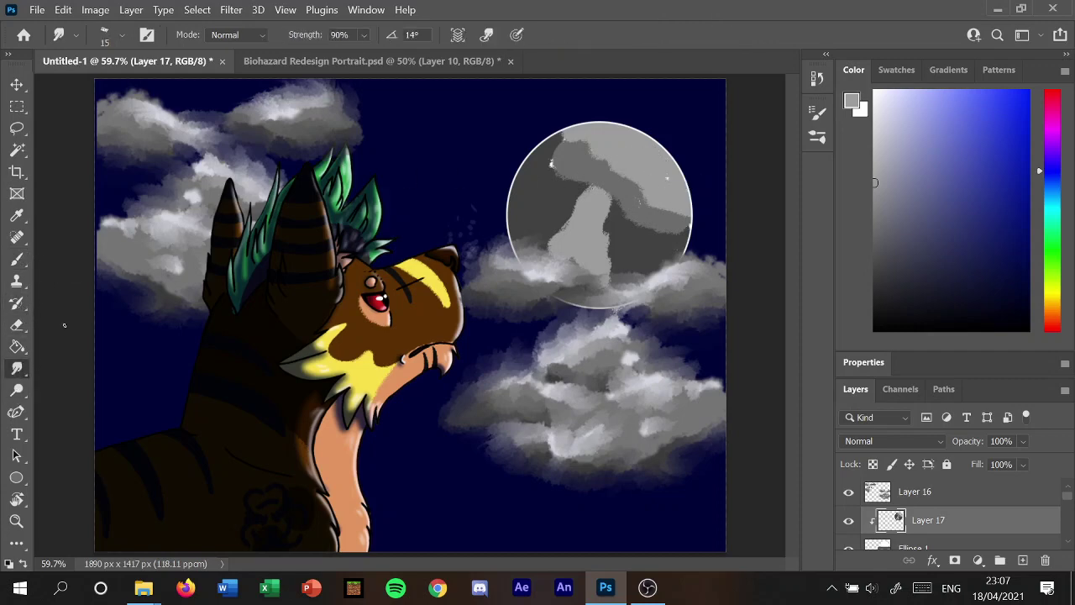
mouse_move(574, 217)
left_mouse_down()
mouse_move(545, 204)
mouse_move(567, 239)
mouse_move(529, 230)
left_mouse_up()
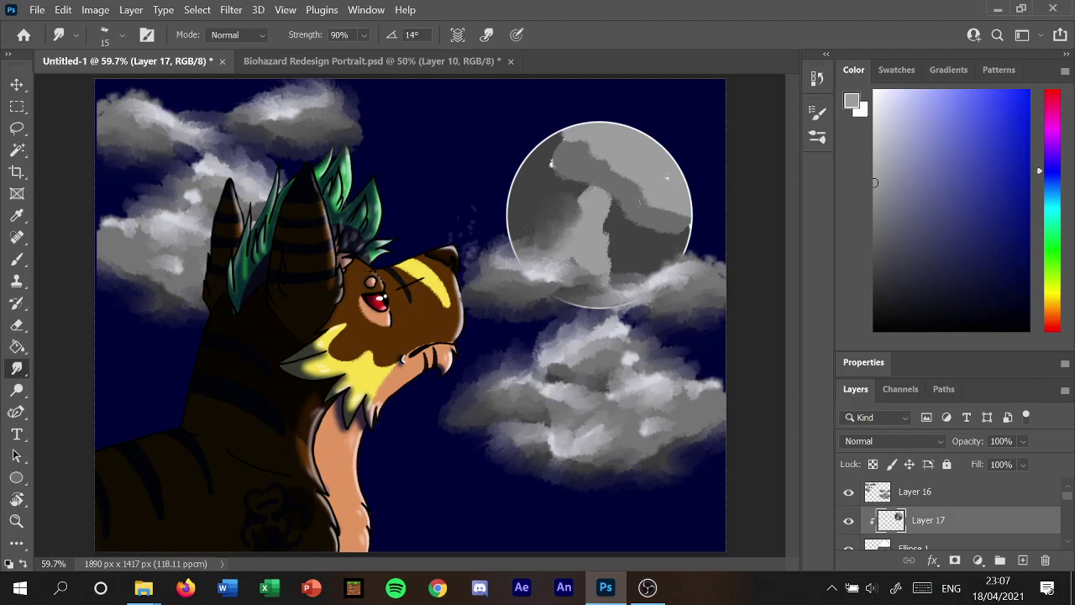
mouse_move(553, 174)
left_mouse_down()
mouse_move(540, 162)
mouse_move(570, 139)
mouse_move(634, 174)
left_mouse_up()
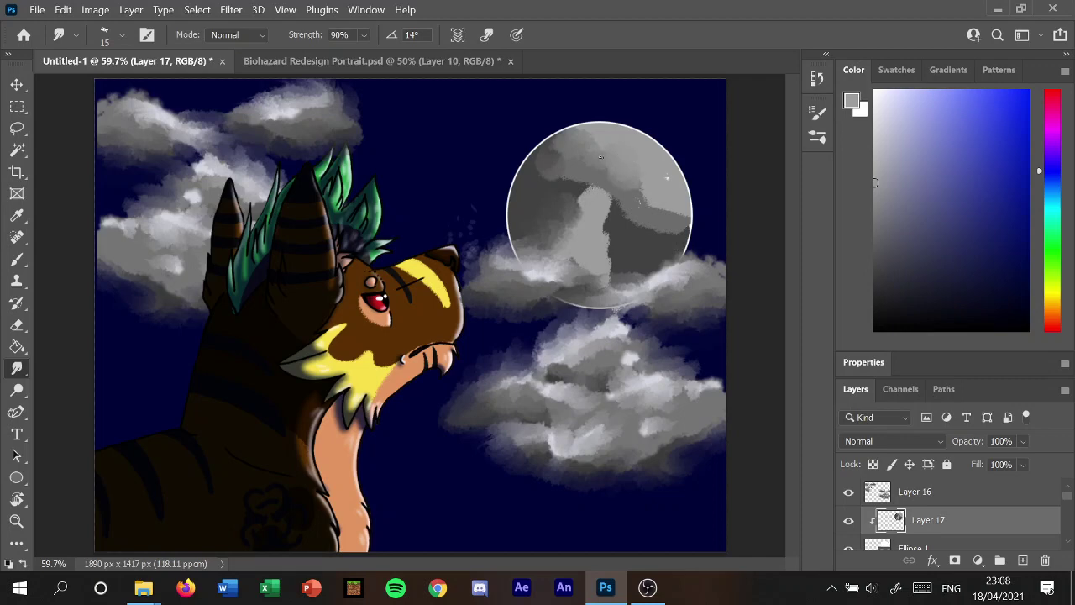
mouse_move(666, 220)
left_mouse_down()
mouse_move(648, 190)
mouse_move(656, 179)
left_mouse_up()
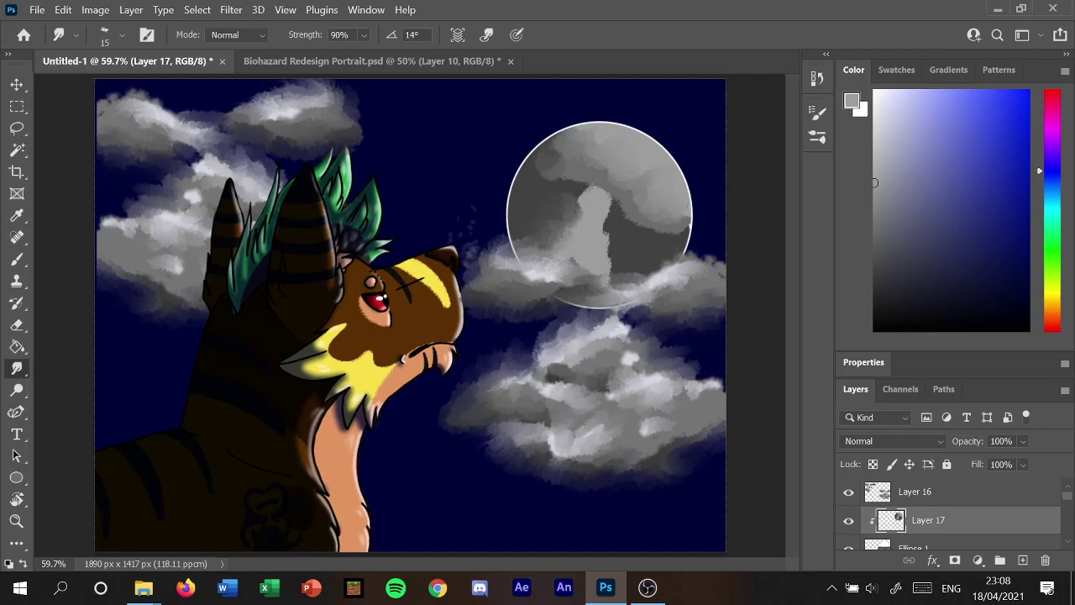
mouse_move(669, 247)
left_mouse_down()
mouse_move(672, 228)
mouse_move(629, 216)
left_mouse_up()
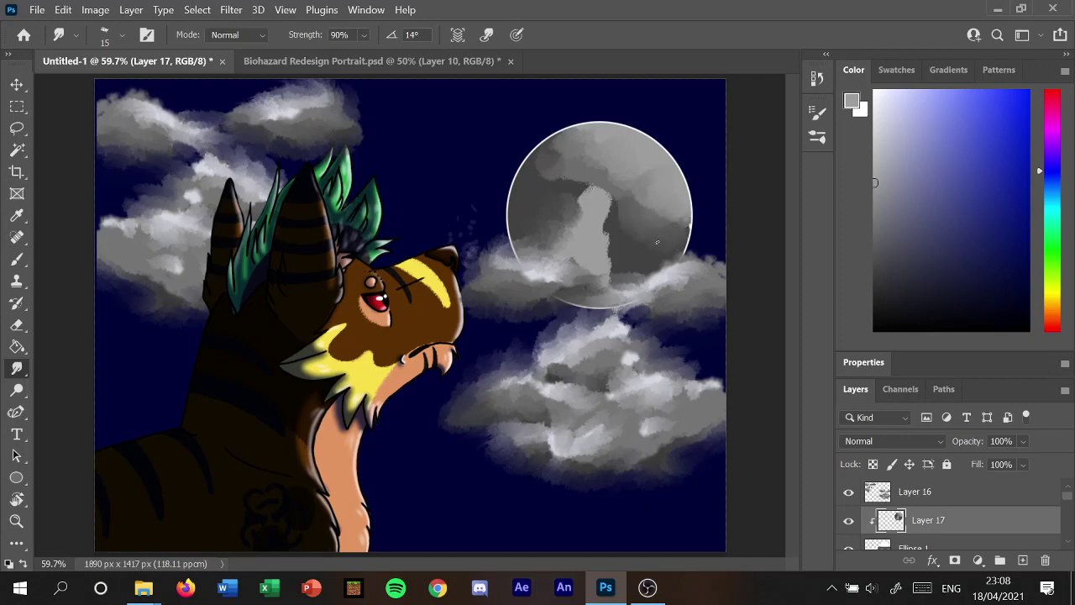
mouse_move(612, 277)
left_mouse_down()
mouse_move(611, 248)
mouse_move(598, 267)
mouse_move(606, 202)
mouse_move(646, 254)
left_mouse_up()
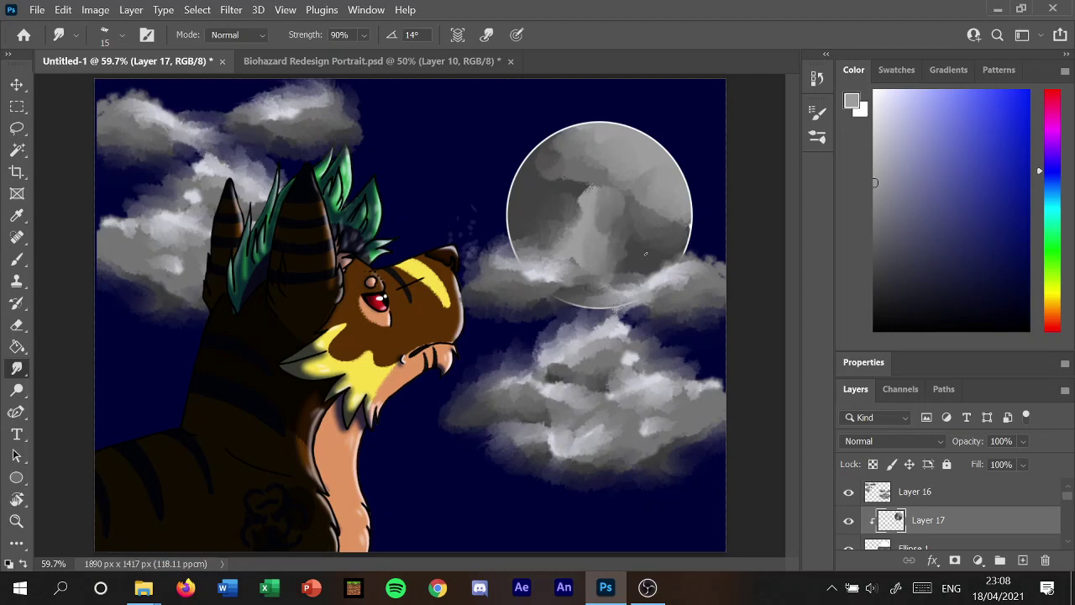
mouse_move(579, 236)
left_mouse_down()
mouse_move(583, 193)
mouse_move(552, 183)
left_mouse_up()
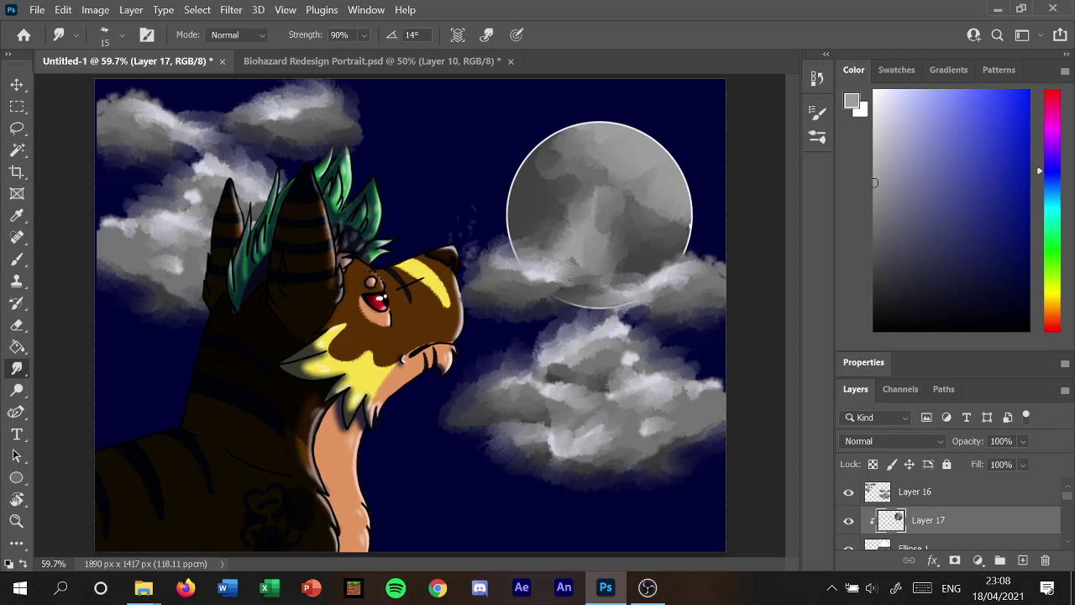
left_click(17, 259)
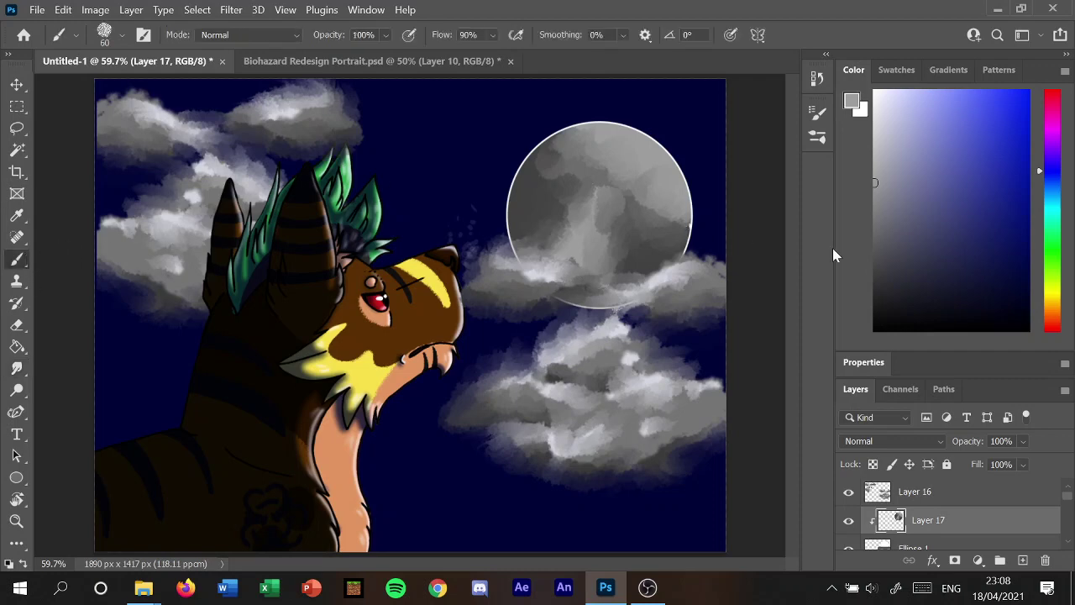
Paint a black crescent along the moon's left edge.
left_click_drag(877, 300, 875, 332)
left_click_drag(573, 126, 520, 262)
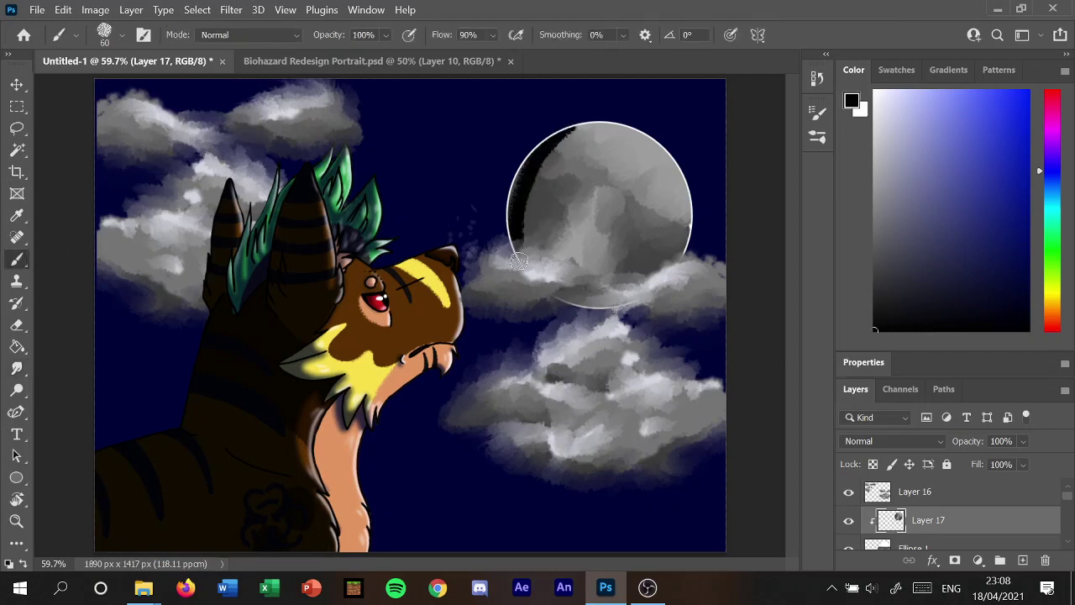
left_click_drag(561, 120, 523, 262)
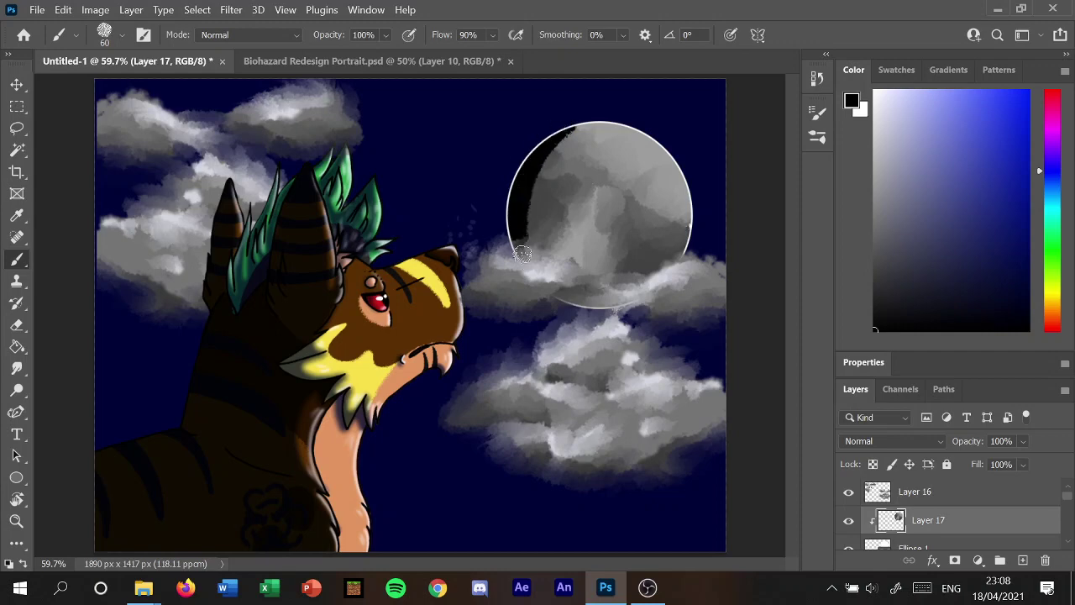
left_click_drag(555, 300, 529, 185)
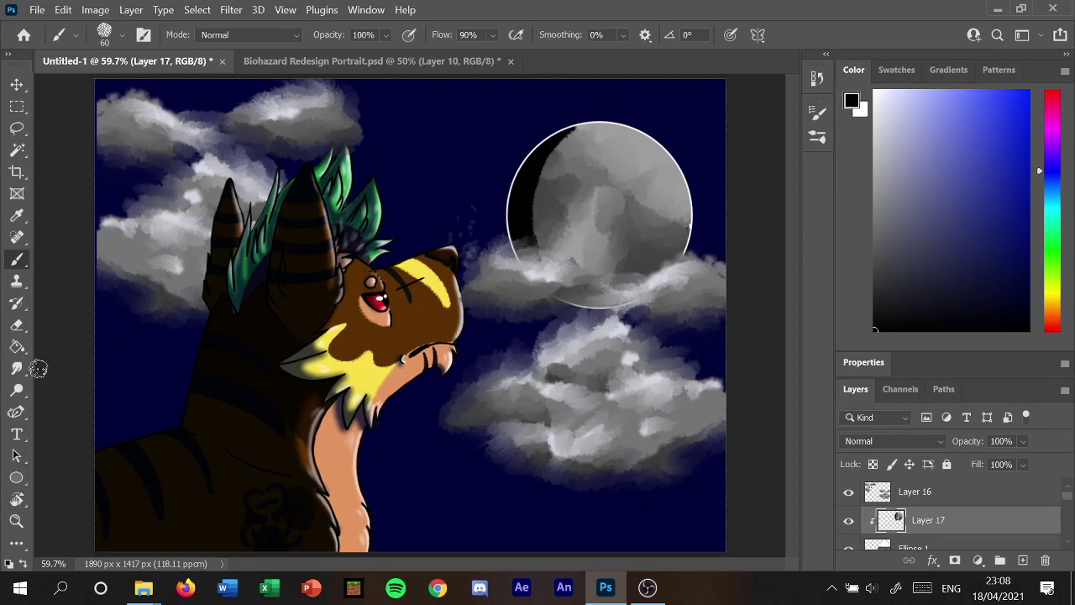
Smudge the black crescent into the moon's grey surface.
left_click(19, 304)
left_click(18, 370)
mouse_move(541, 209)
left_mouse_down()
mouse_move(537, 186)
mouse_move(567, 130)
left_mouse_up()
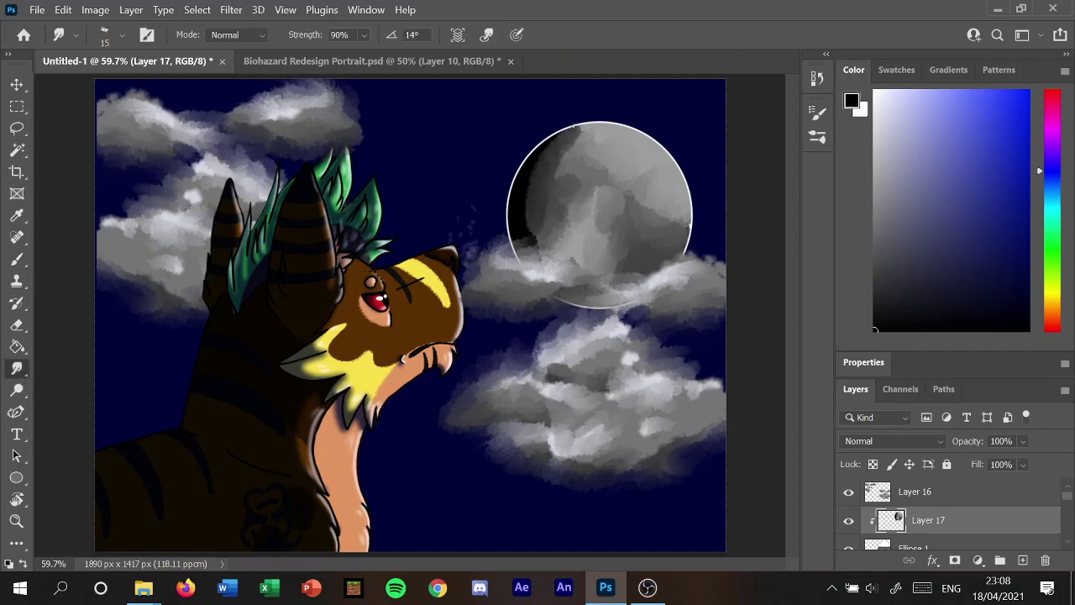
left_click_drag(534, 168, 557, 133)
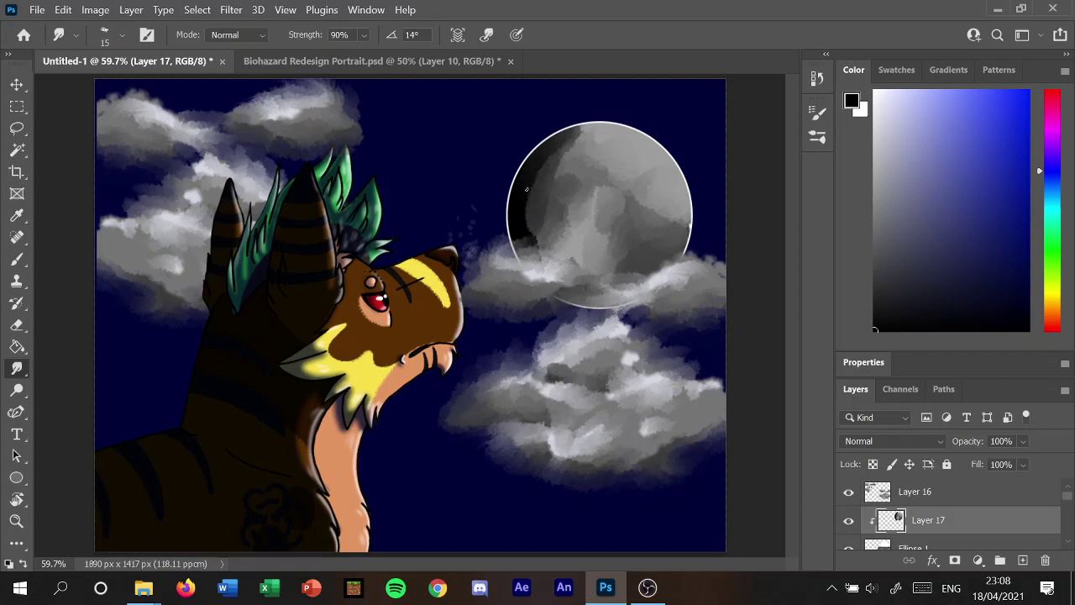
mouse_move(527, 190)
left_mouse_down()
mouse_move(528, 255)
mouse_move(539, 254)
mouse_move(555, 295)
left_mouse_up()
mouse_move(545, 238)
left_mouse_down()
mouse_move(549, 158)
mouse_move(586, 126)
mouse_move(561, 136)
left_mouse_up()
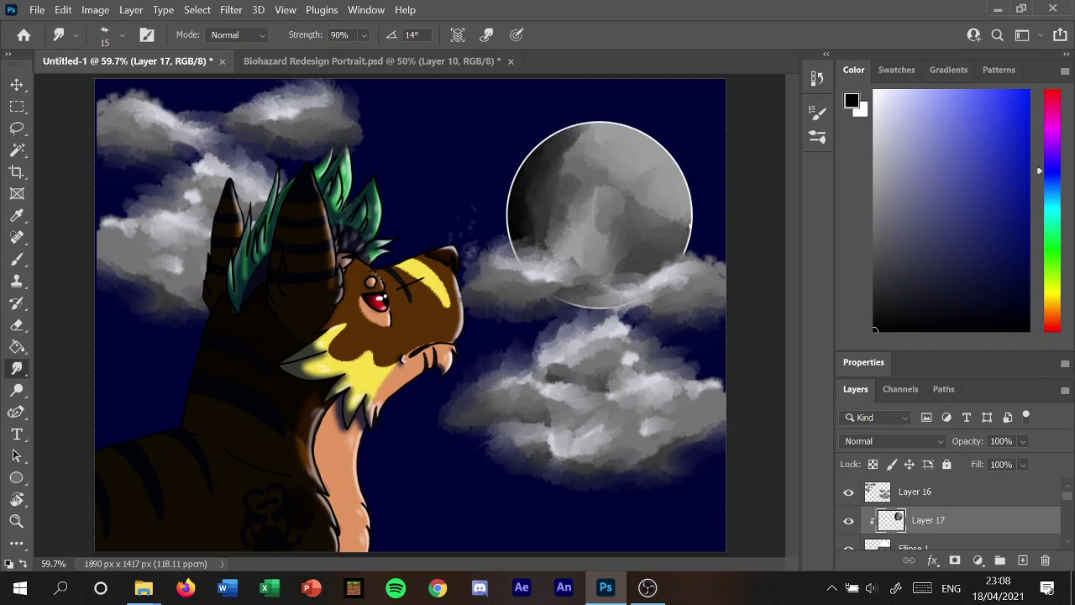
With a 15 px brush, paint dark grey craters and a lighter grey dab at the upper right.
left_click(17, 259)
left_click(121, 35)
left_click(97, 87)
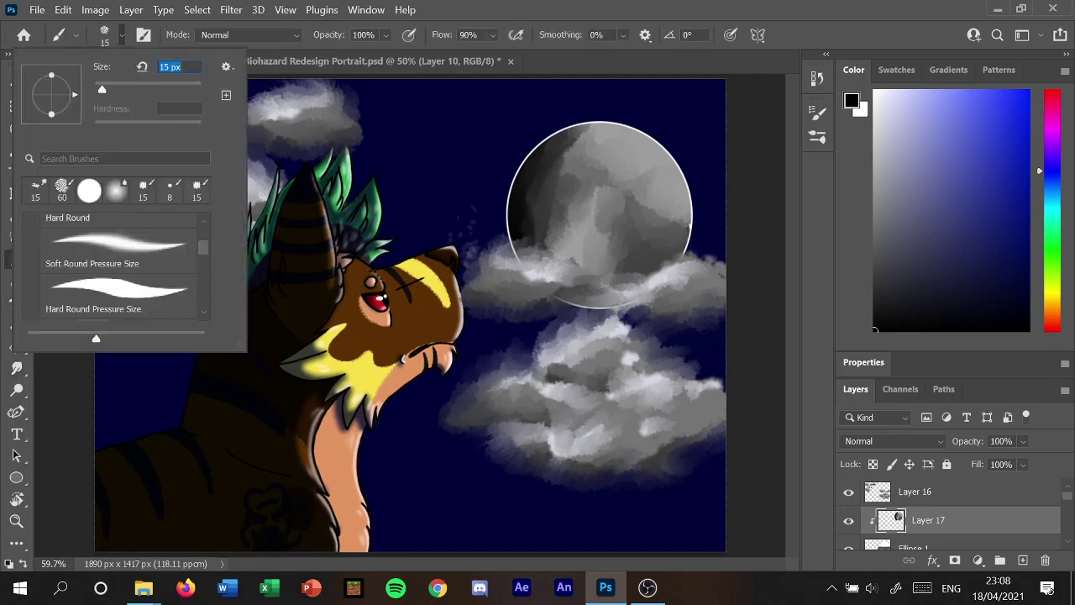
left_click(874, 259)
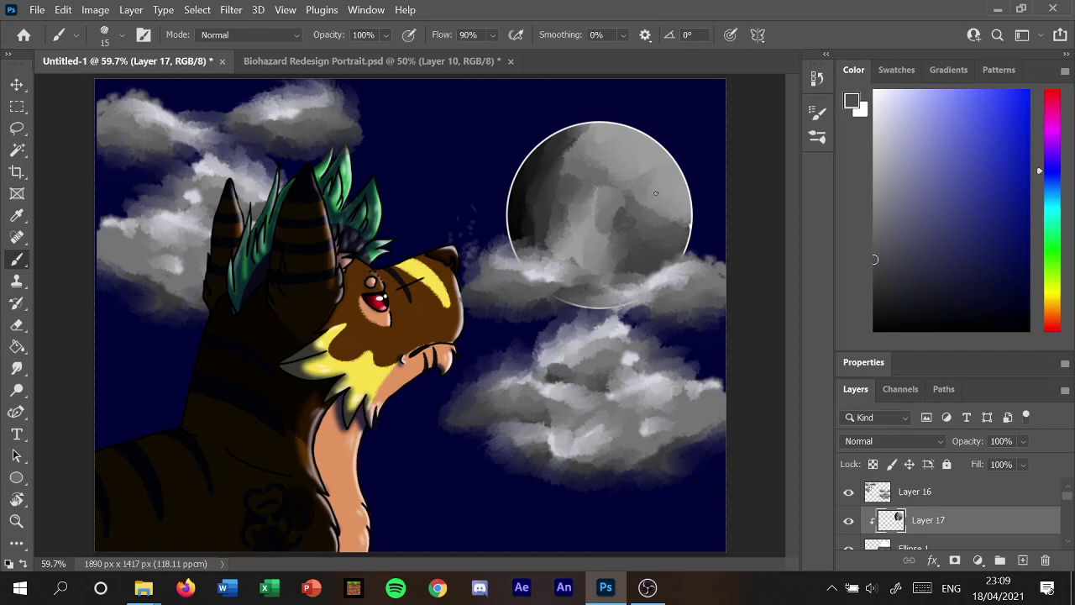
left_click_drag(659, 194, 655, 213)
left_click_drag(627, 186, 616, 185)
mouse_move(620, 237)
left_mouse_down()
mouse_move(607, 216)
mouse_move(606, 239)
left_mouse_up()
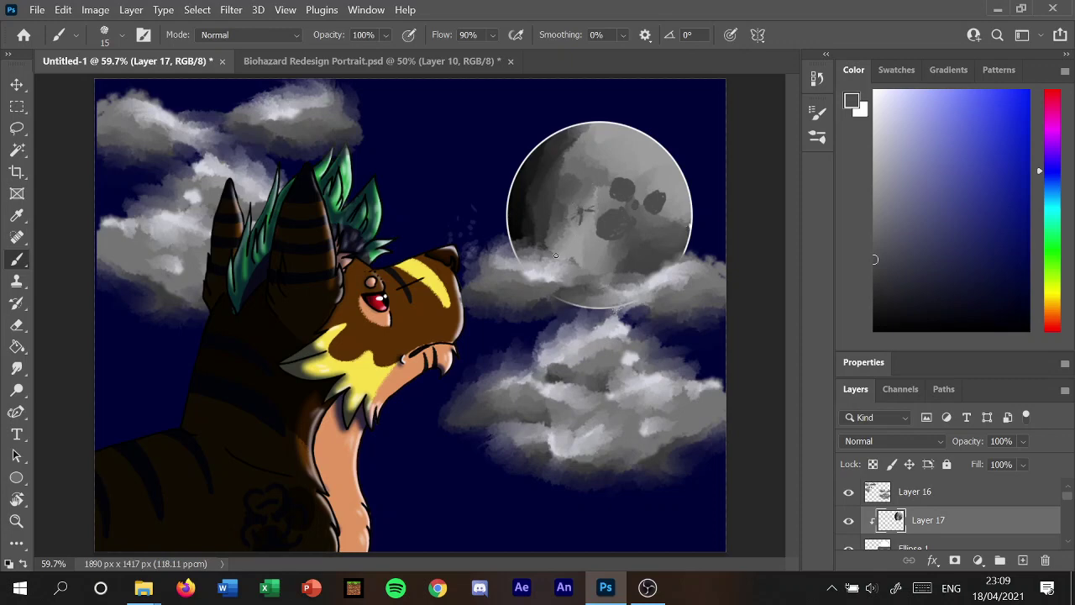
left_click_drag(564, 246, 568, 250)
left_click(877, 206)
left_click_drag(643, 165, 641, 152)
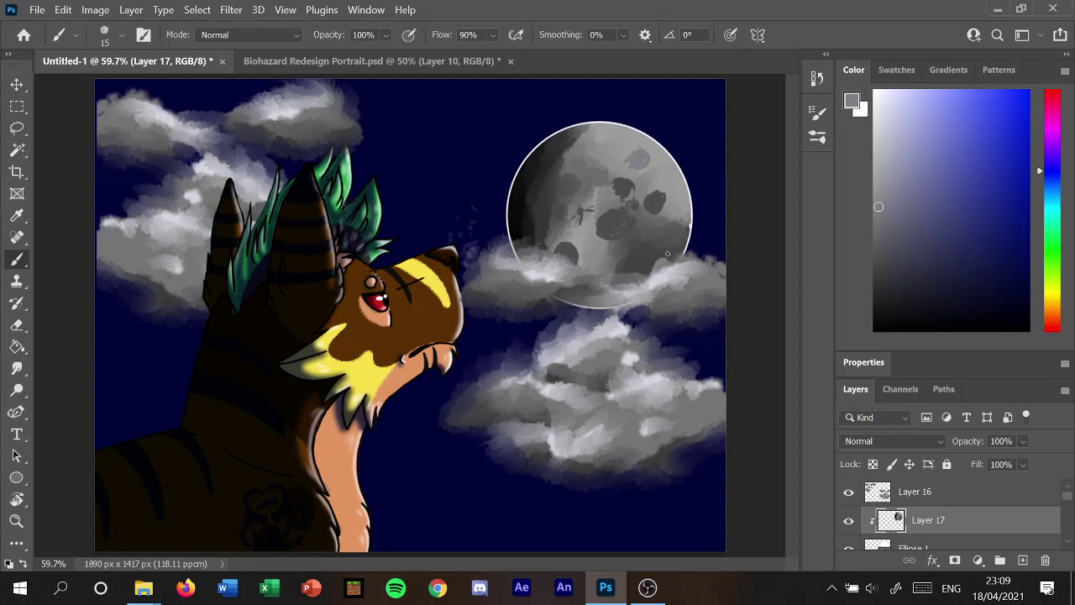
left_click(16, 368)
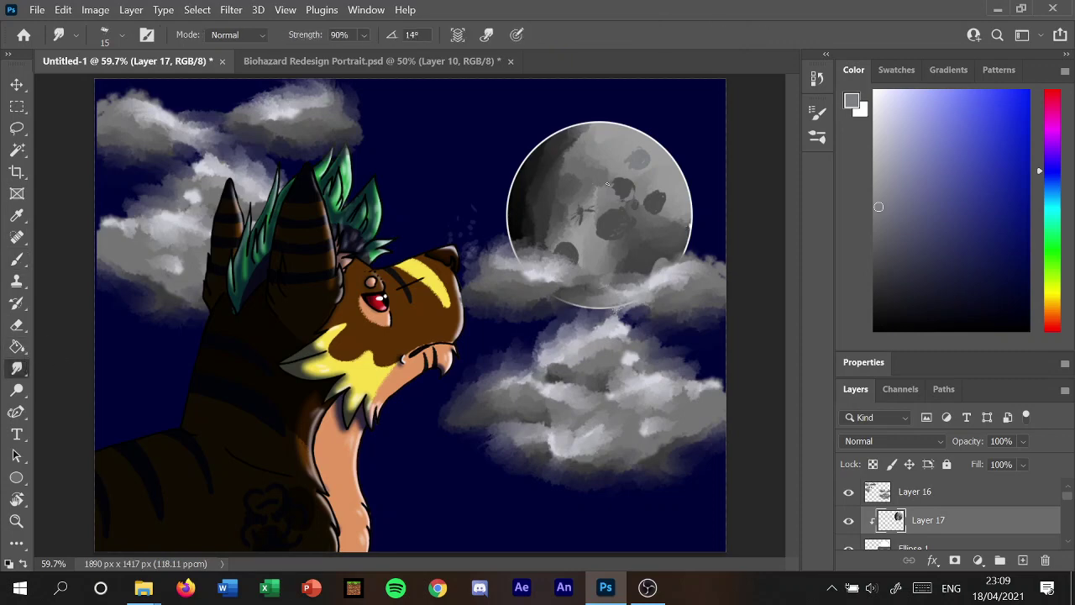
Smear the dark crater dabs into the moon's surface.
left_click_drag(620, 181, 630, 177)
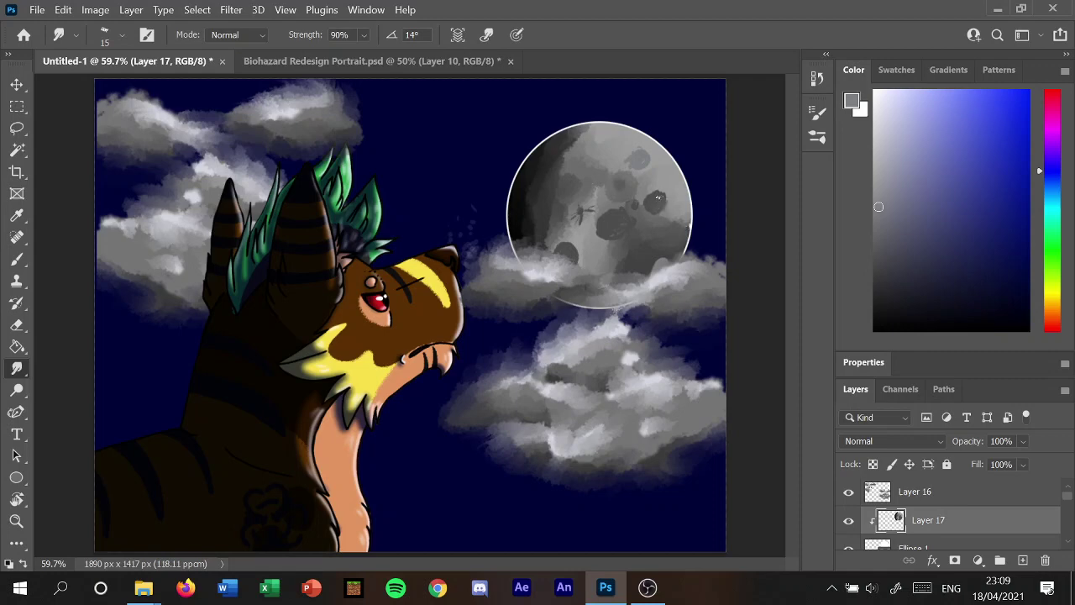
left_click_drag(658, 197, 683, 184)
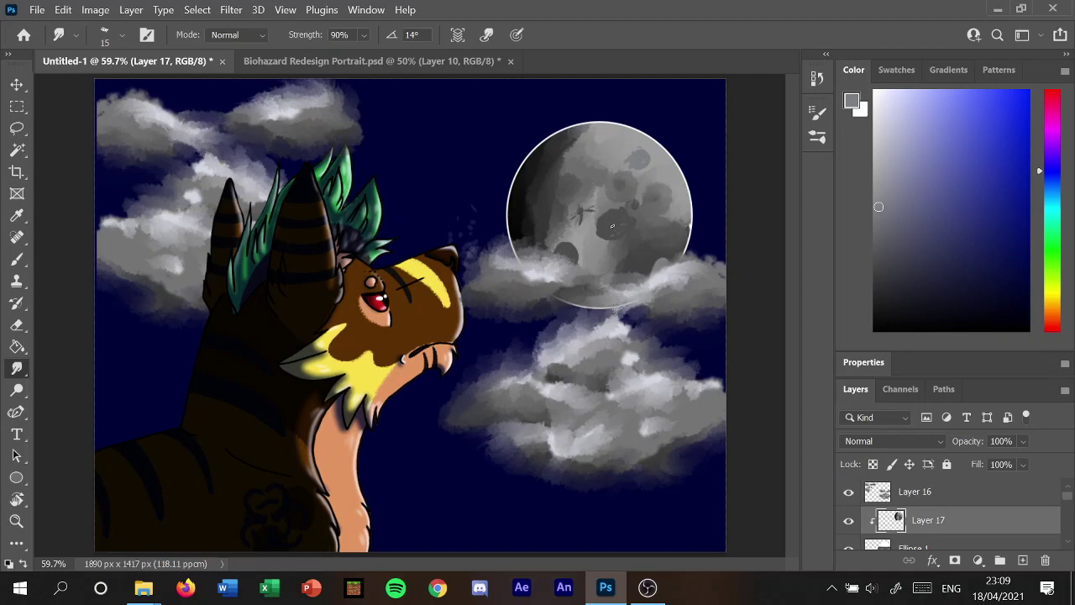
left_click_drag(623, 227, 632, 217)
left_click_drag(559, 251, 556, 245)
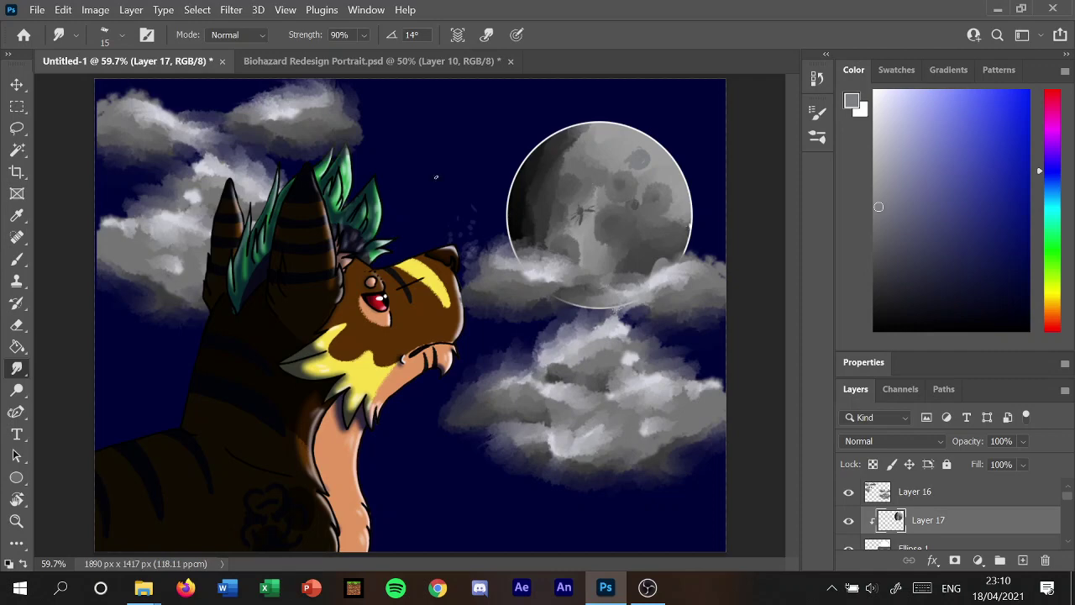
Pick a lighter grey, set a 29 px brush, and smudge the moon's right rim brighter.
left_click(23, 260)
left_click_drag(880, 115, 878, 137)
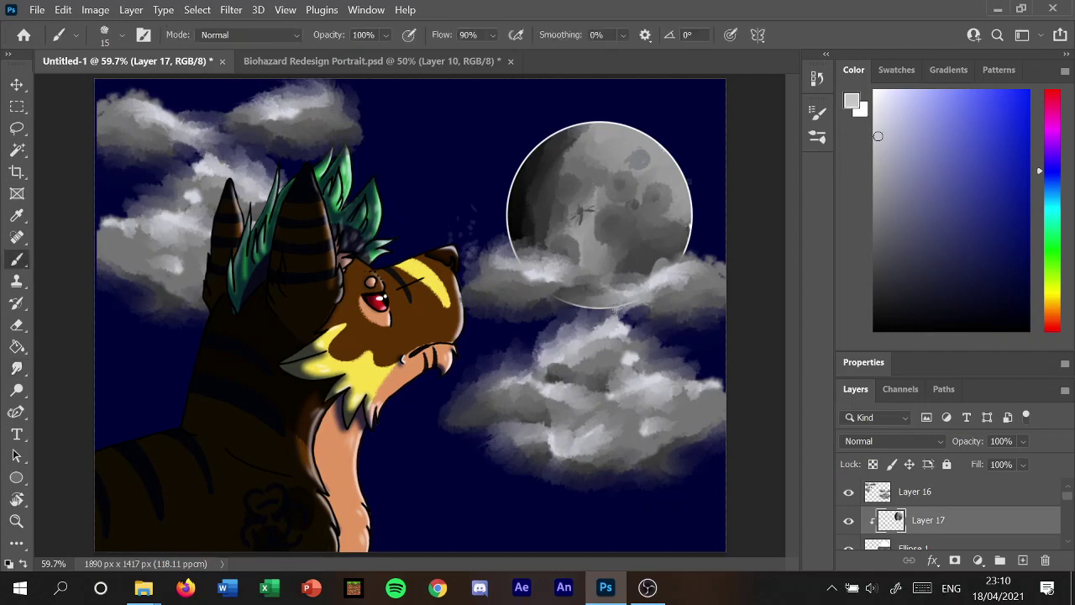
left_click(122, 34)
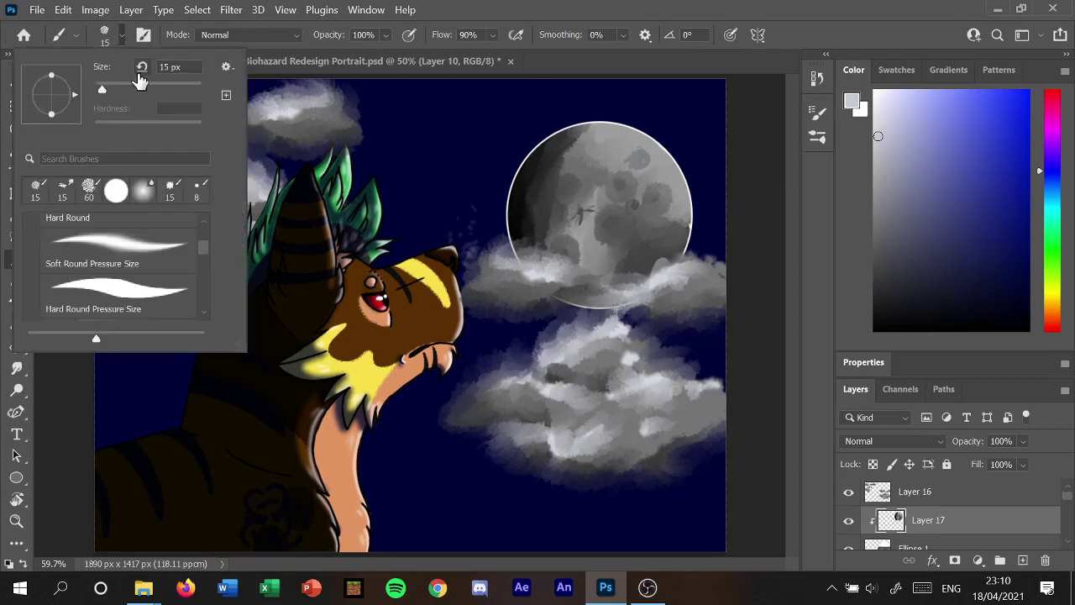
left_click_drag(104, 89, 117, 84)
left_click(649, 145)
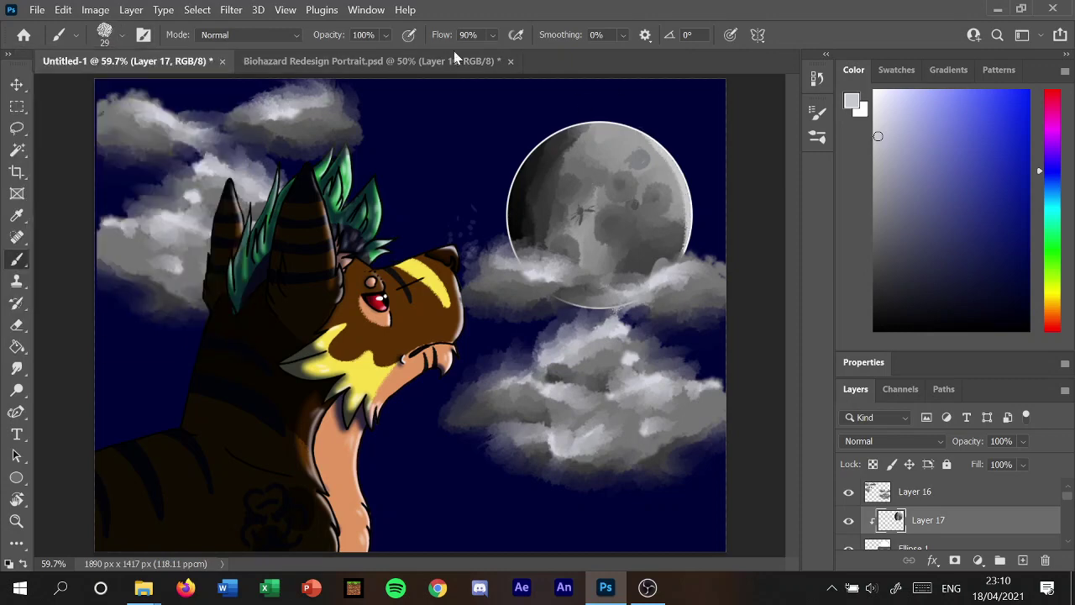
left_click(16, 368)
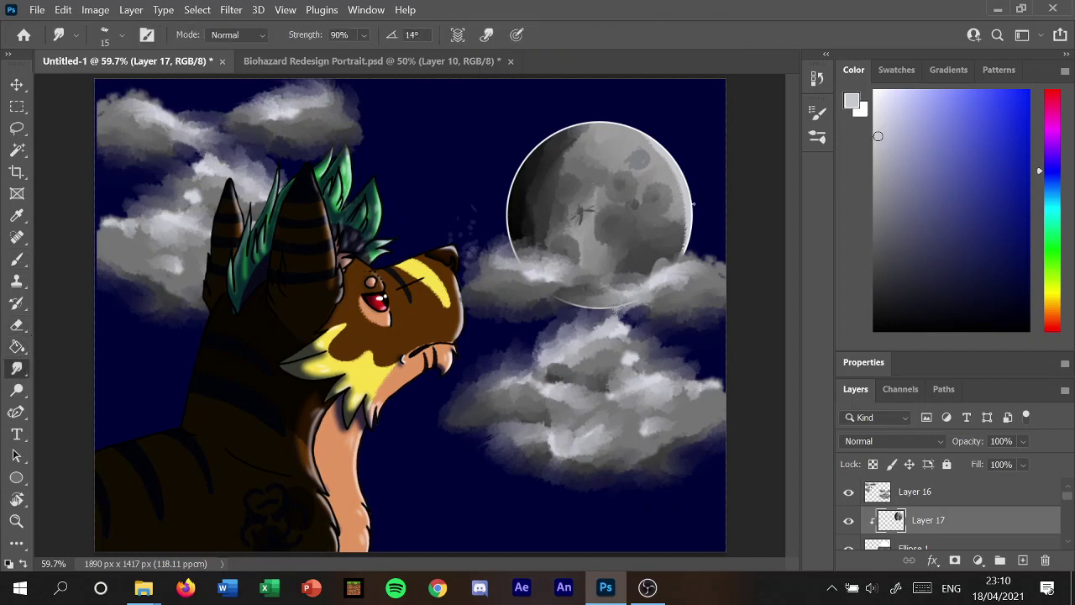
left_click_drag(687, 216, 651, 147)
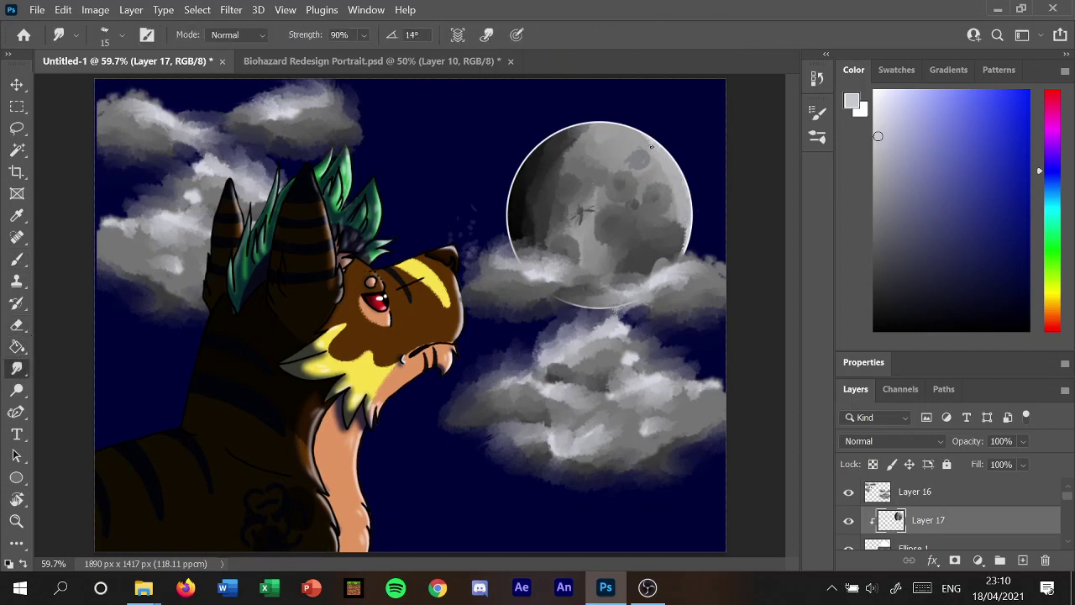
left_click_drag(684, 245, 662, 160)
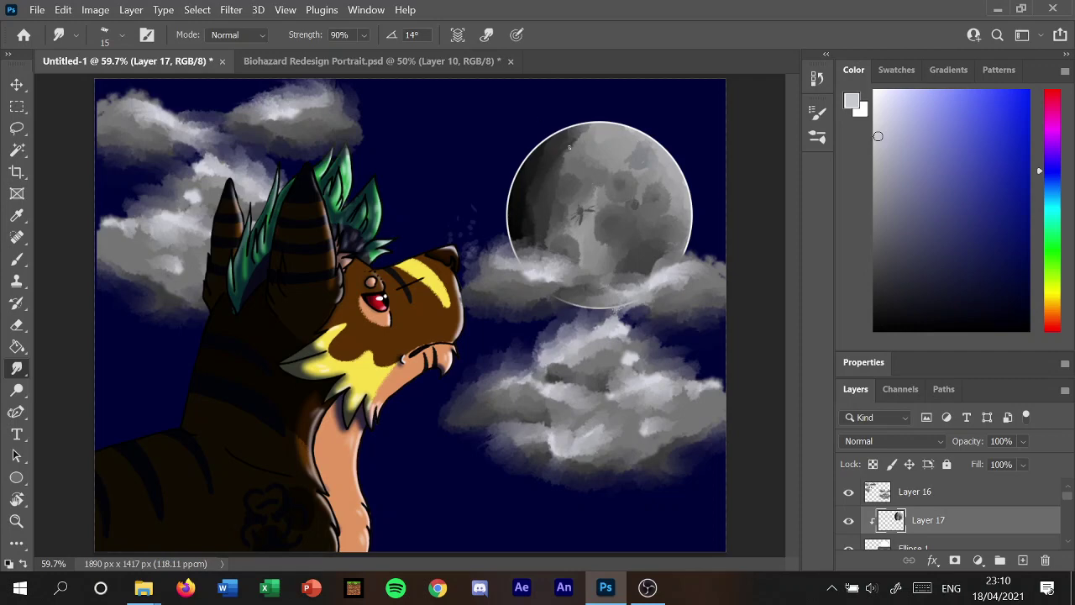
left_click_drag(575, 149, 565, 154)
left_click_drag(552, 211, 545, 251)
Smear the moon's upper-left area, then right-click Ellipse 1 and dismiss its menu.
left_click_drag(566, 181, 563, 155)
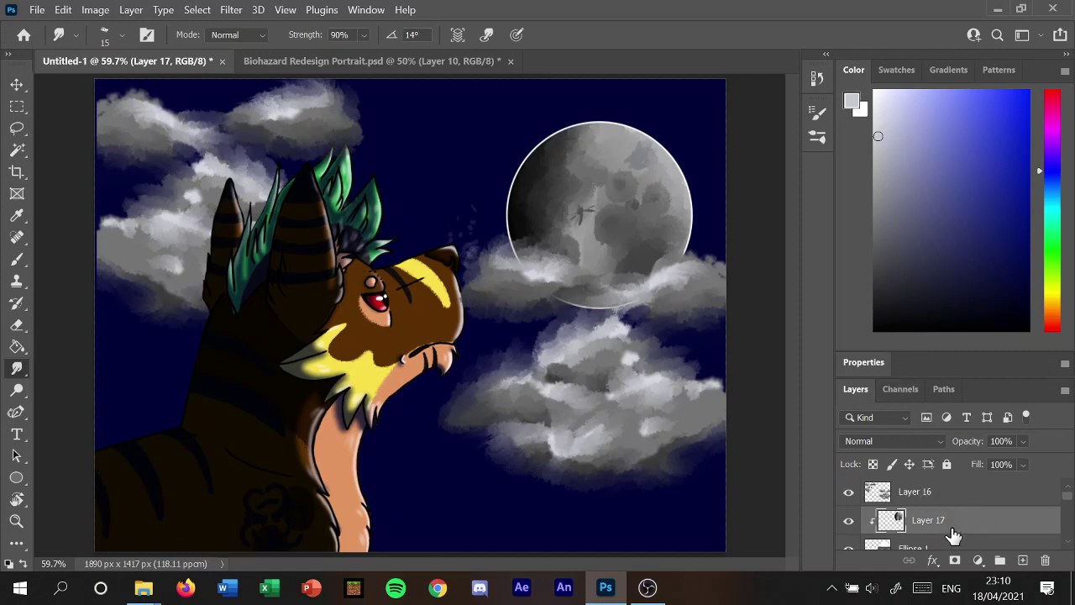
left_click(1067, 506)
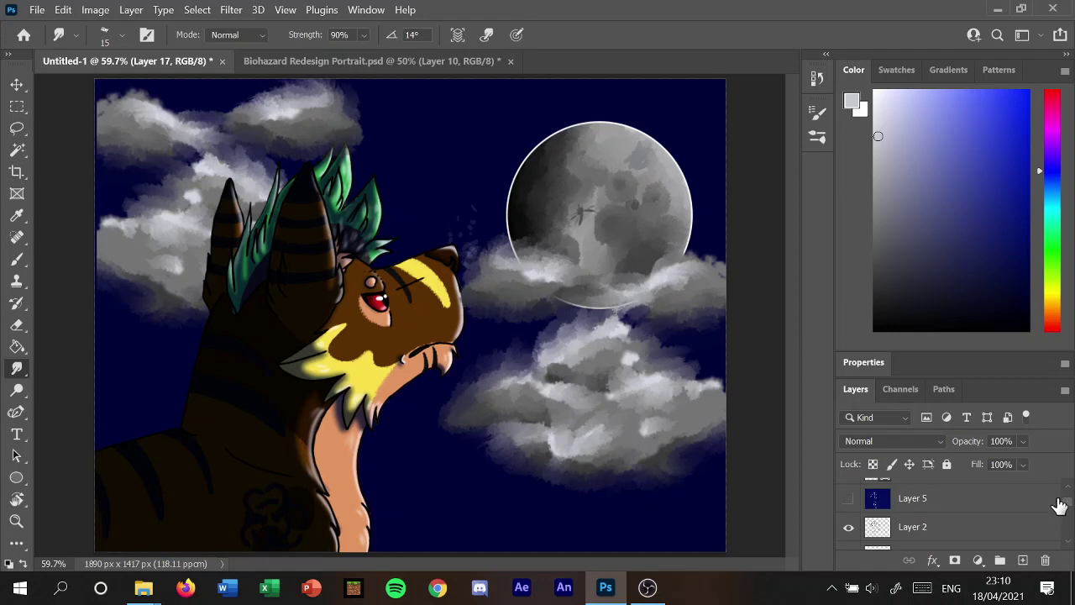
left_click(1067, 485)
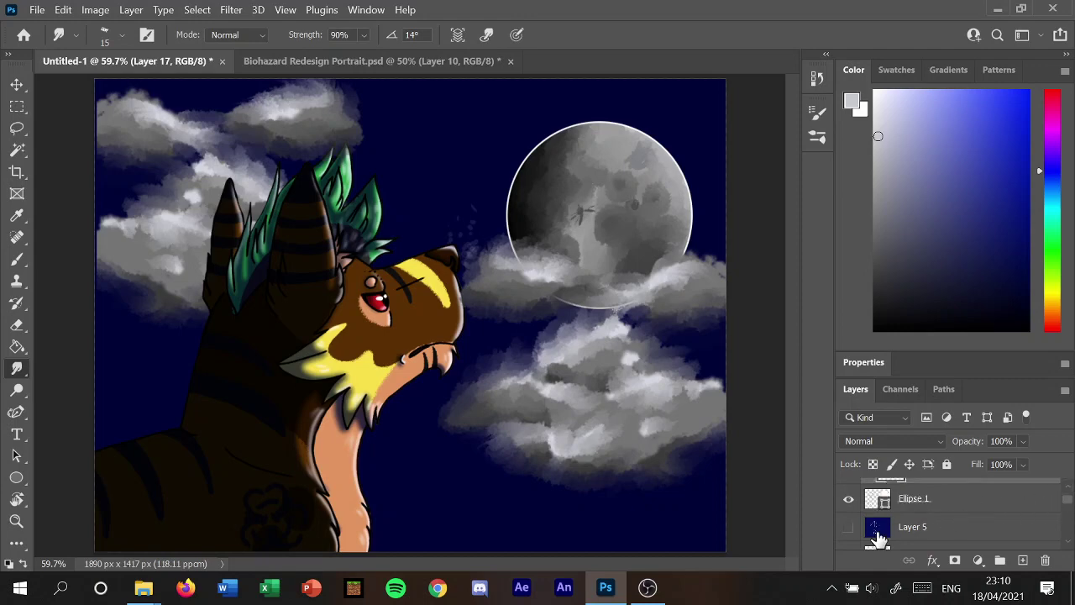
right_click(921, 500)
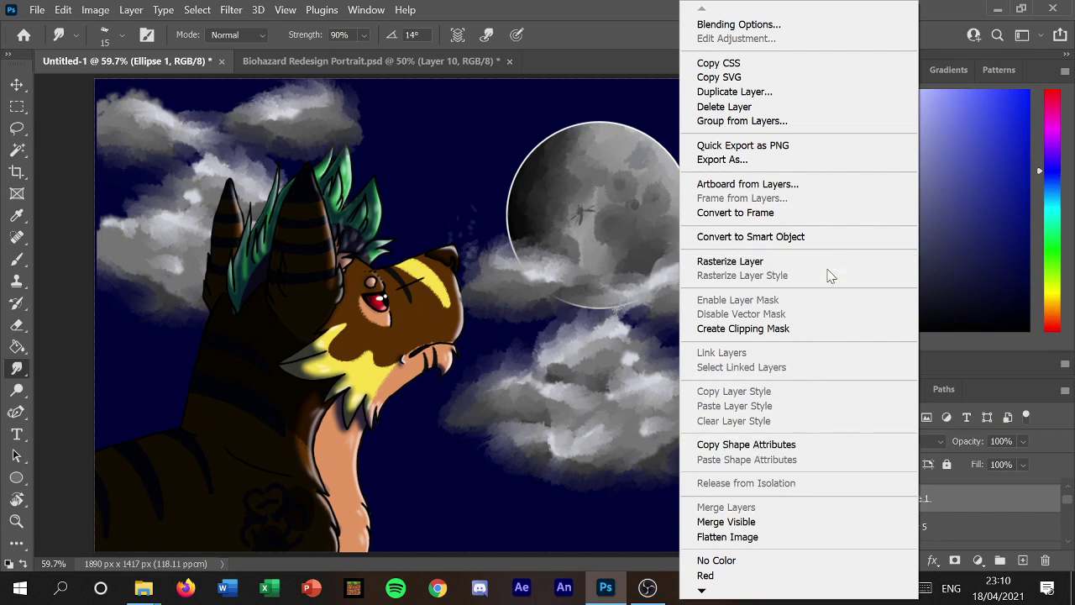
left_click(586, 7)
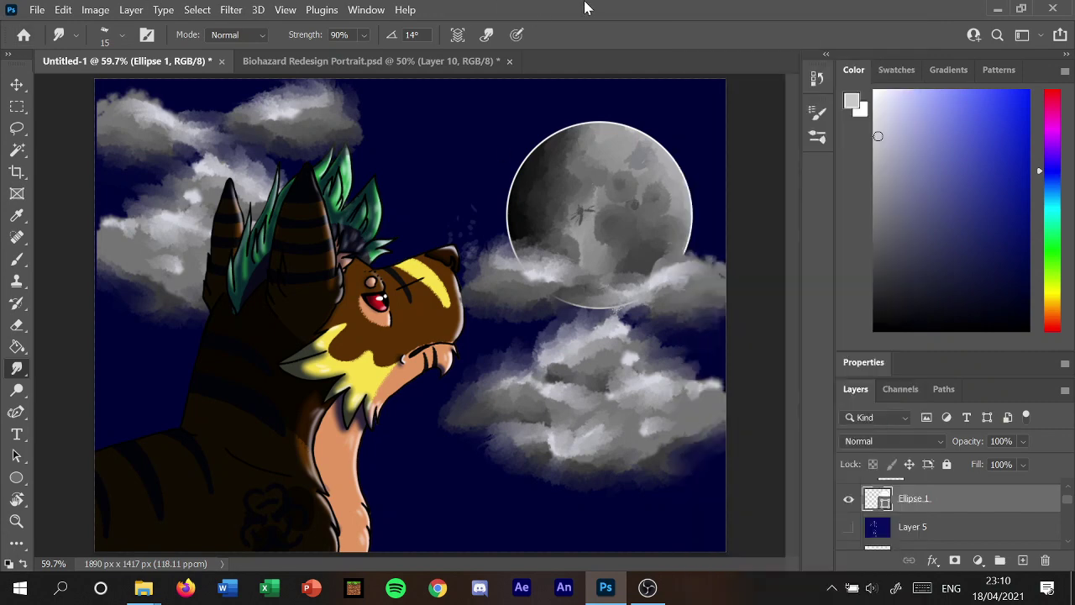
Open Ellipse 1's Layer Style, cancel it, then reopen the style settings.
double_click(922, 500)
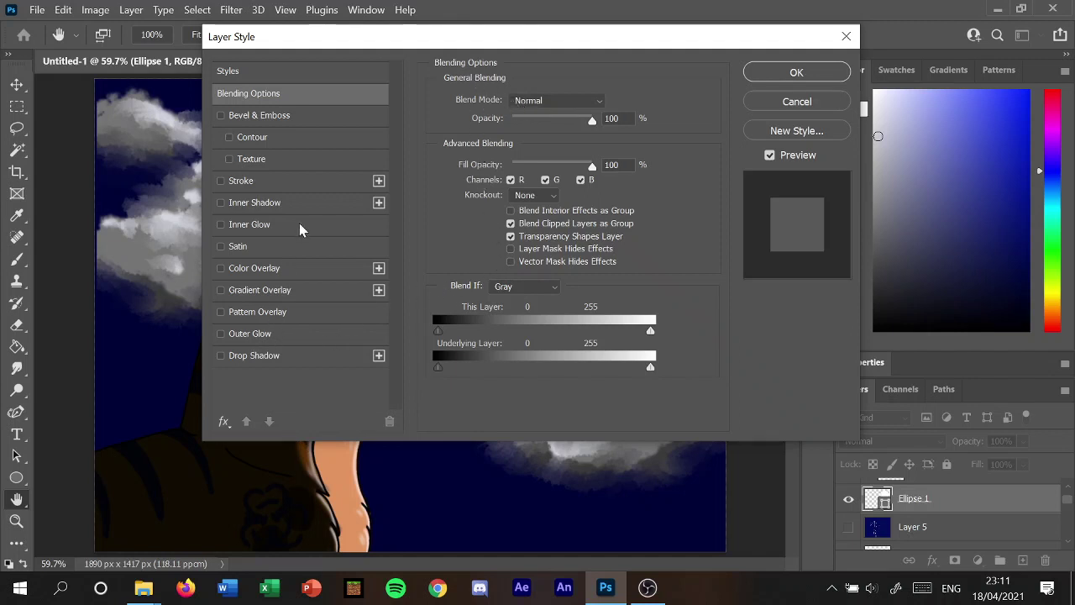
left_click(280, 158)
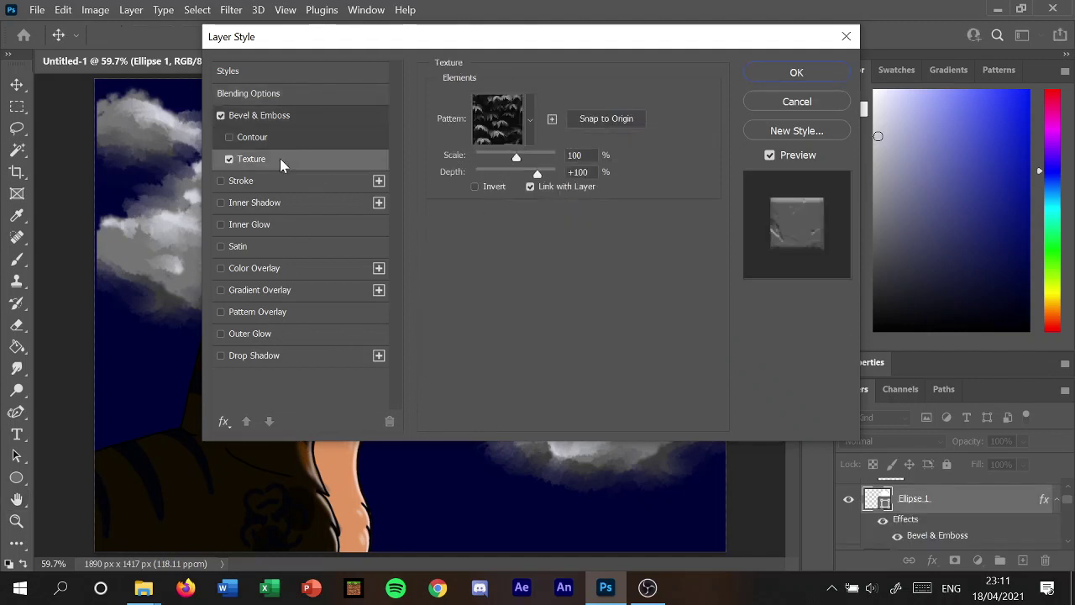
left_click(846, 36)
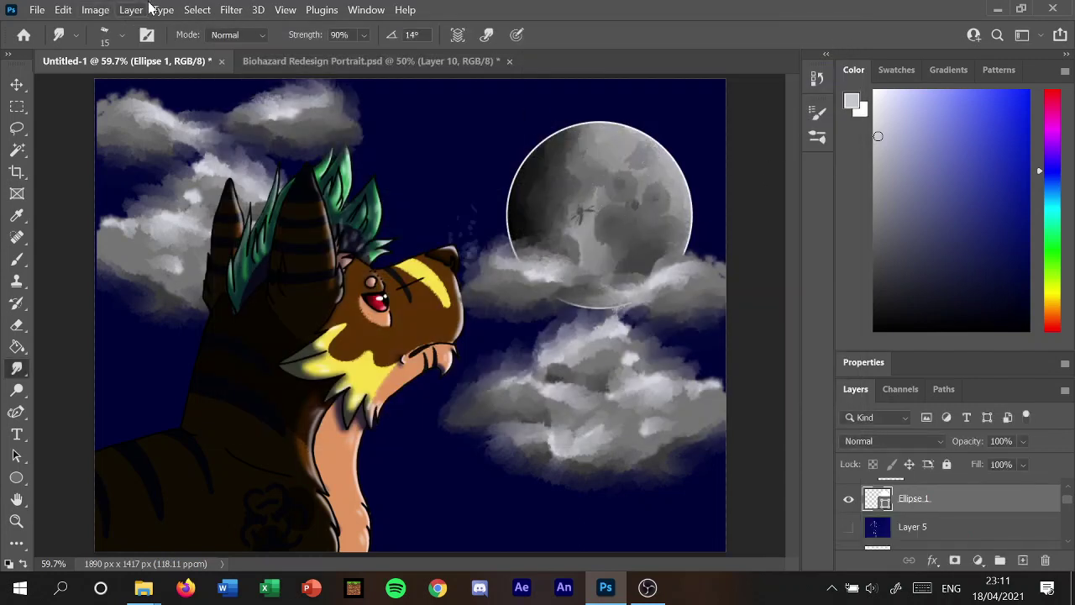
right_click(914, 497)
key("Escape")
double_click(913, 499)
left_click(966, 499)
double_click(966, 499)
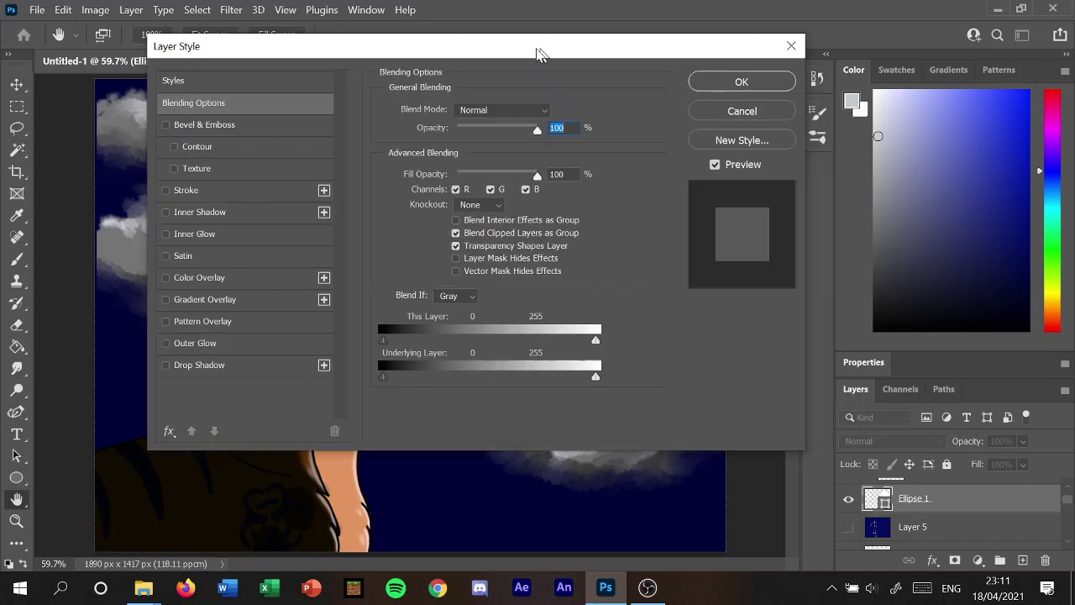
Enable Bevel & Emboss Texture with a larger scale and the Water—Sand pattern, and apply.
left_click_drag(599, 29, 255, 64)
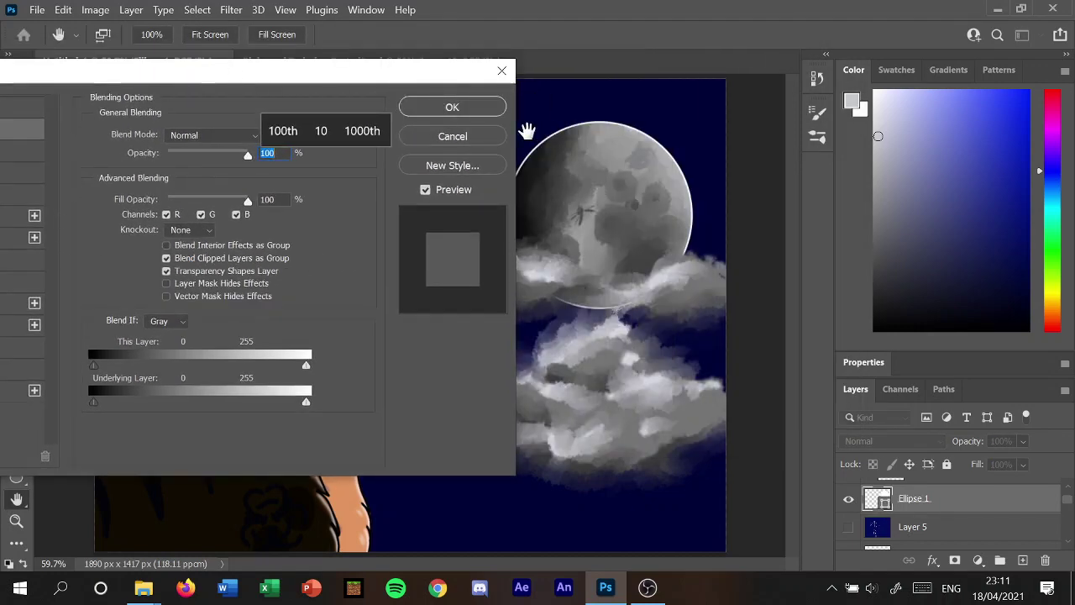
left_click_drag(493, 69, 830, 291)
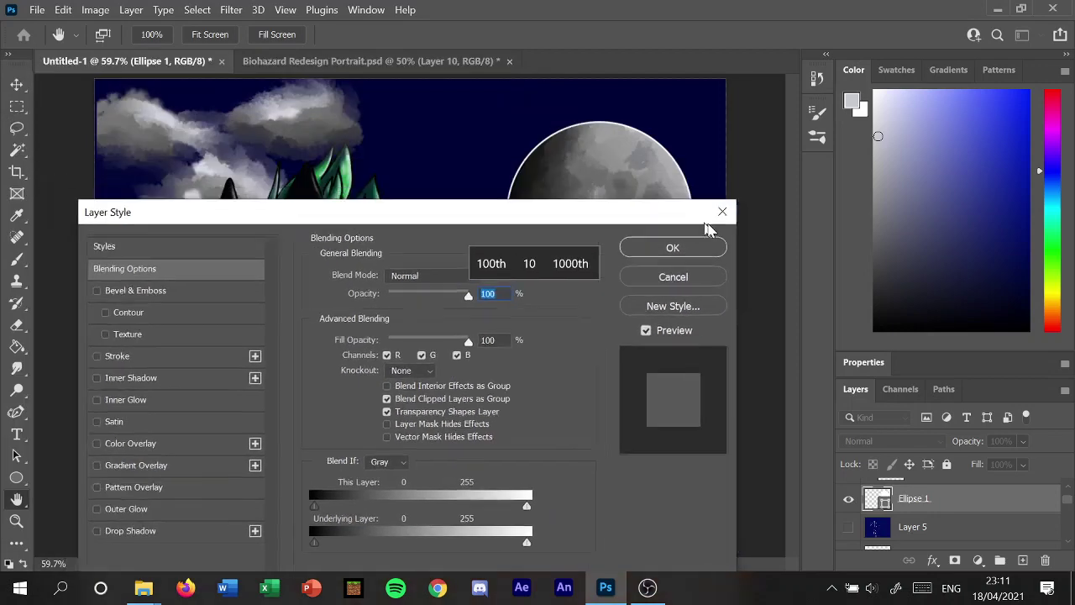
left_click(280, 415)
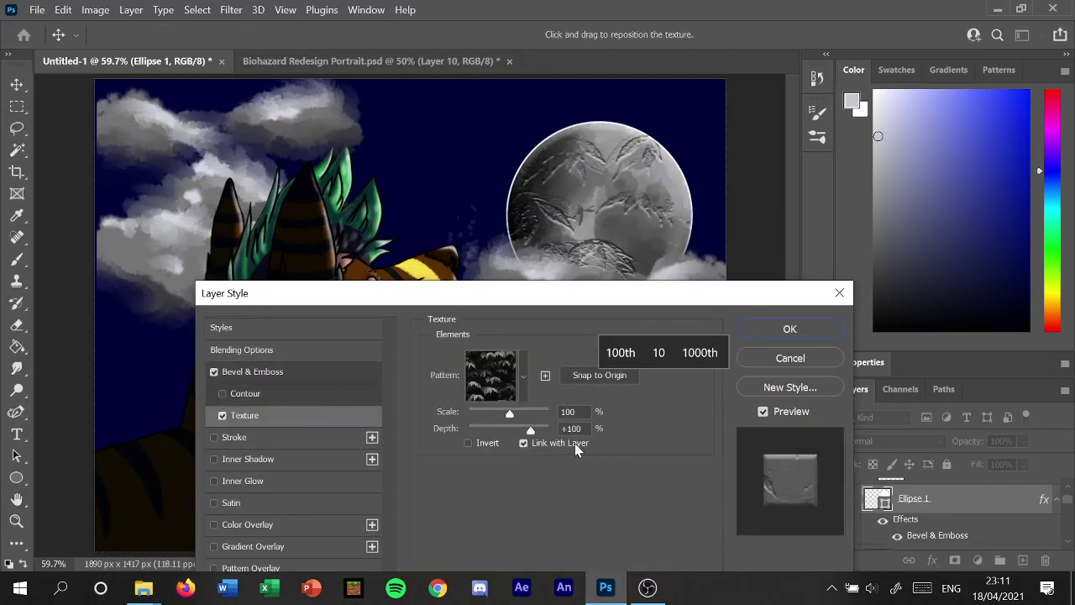
mouse_move(506, 414)
left_mouse_down()
mouse_move(521, 417)
mouse_move(491, 420)
left_mouse_up()
left_click(523, 378)
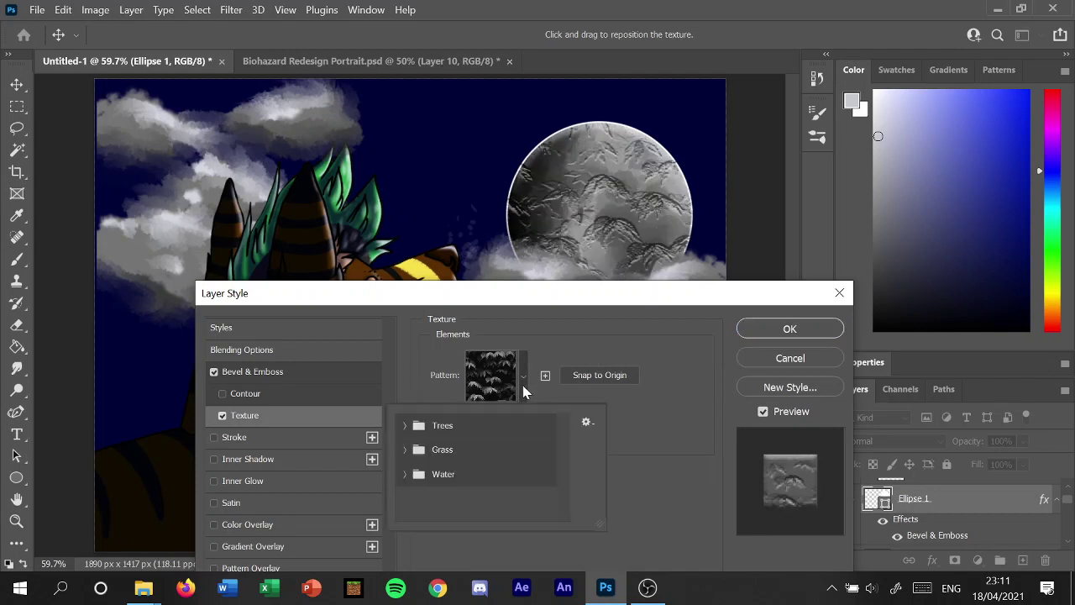
left_click(405, 475)
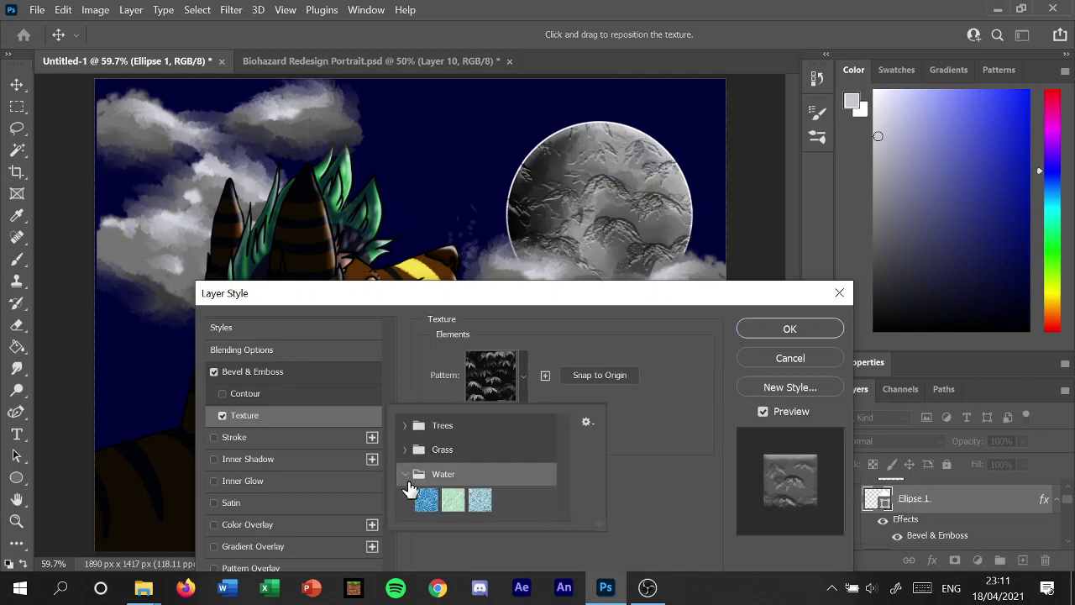
left_click(473, 501)
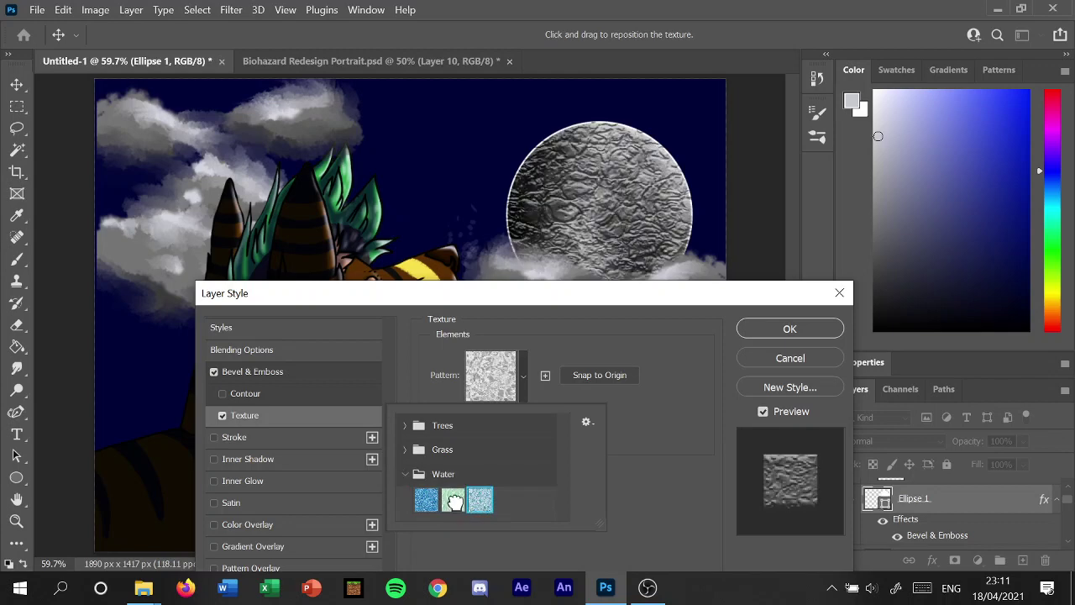
left_click(454, 501)
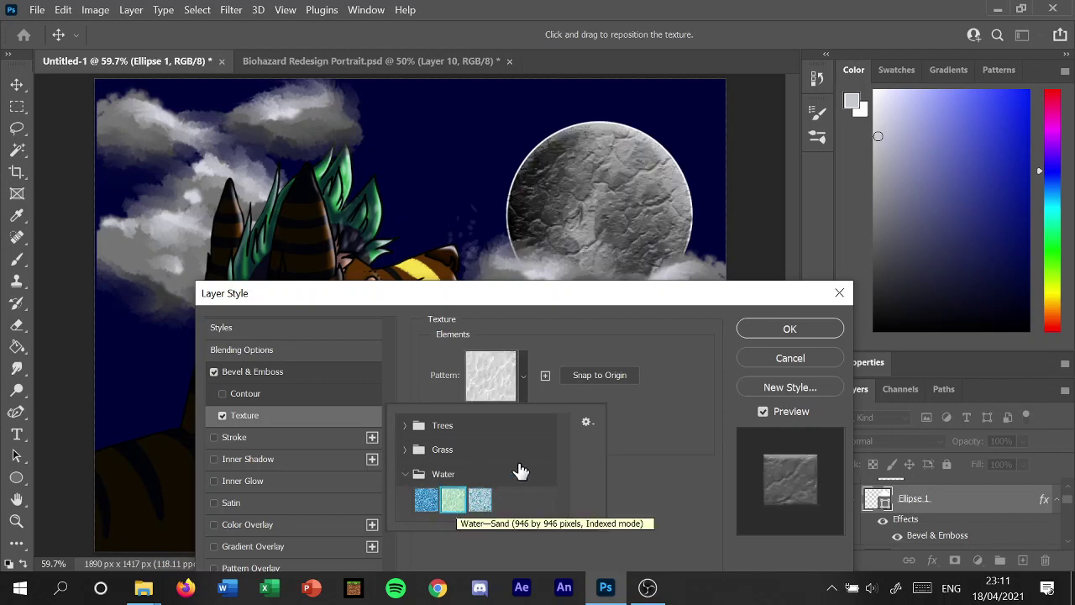
left_click(794, 330)
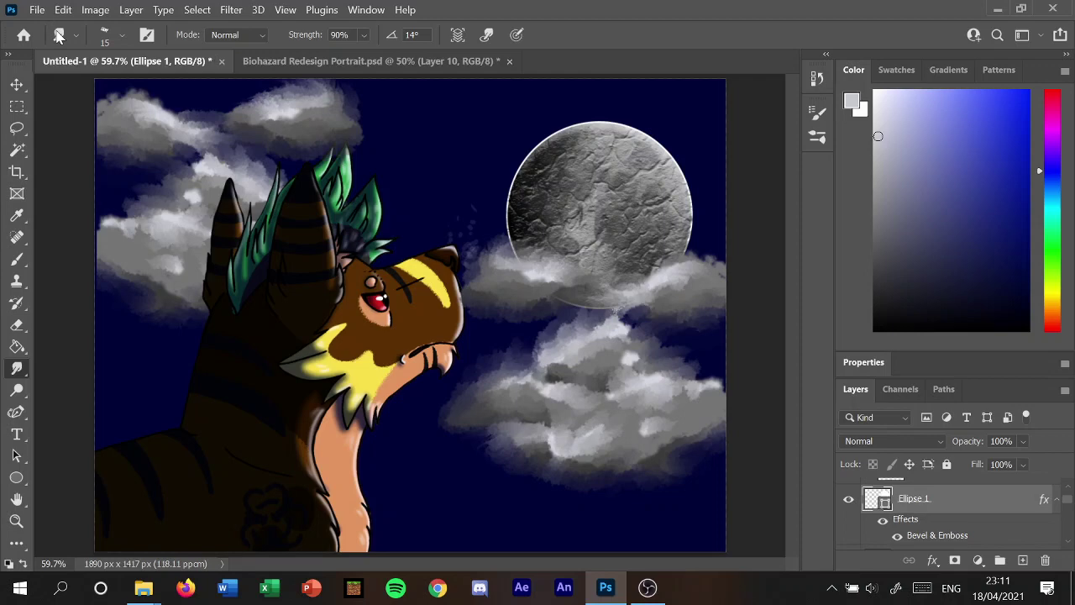
Rasterize the Ellipse 1 moon layer by confirming the prompt when erasing on it.
left_click(17, 327)
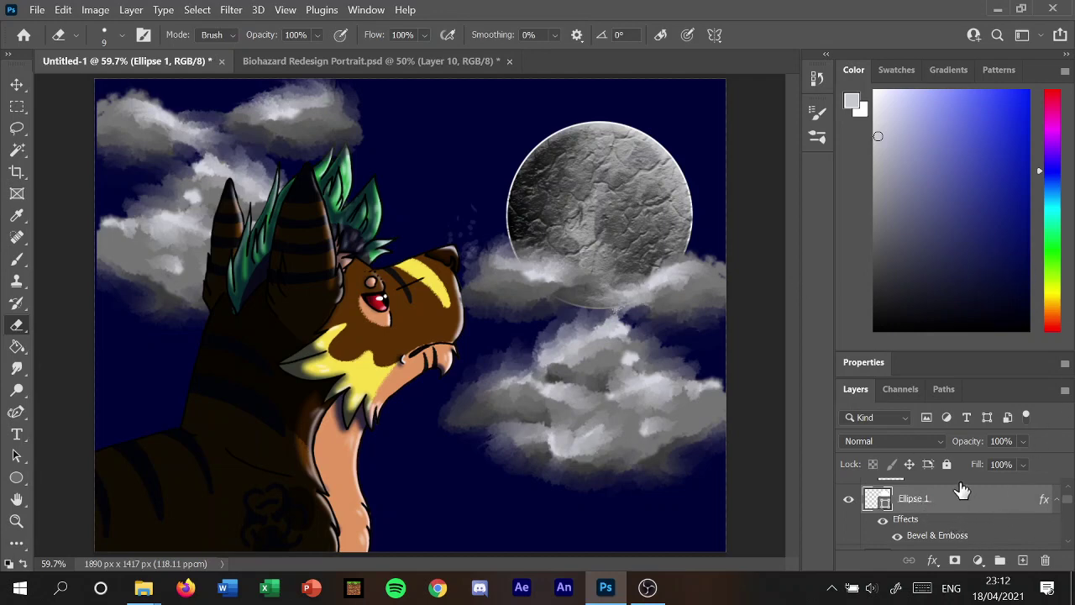
scroll(958, 492, "up", 1)
scroll(952, 503, "up", 1)
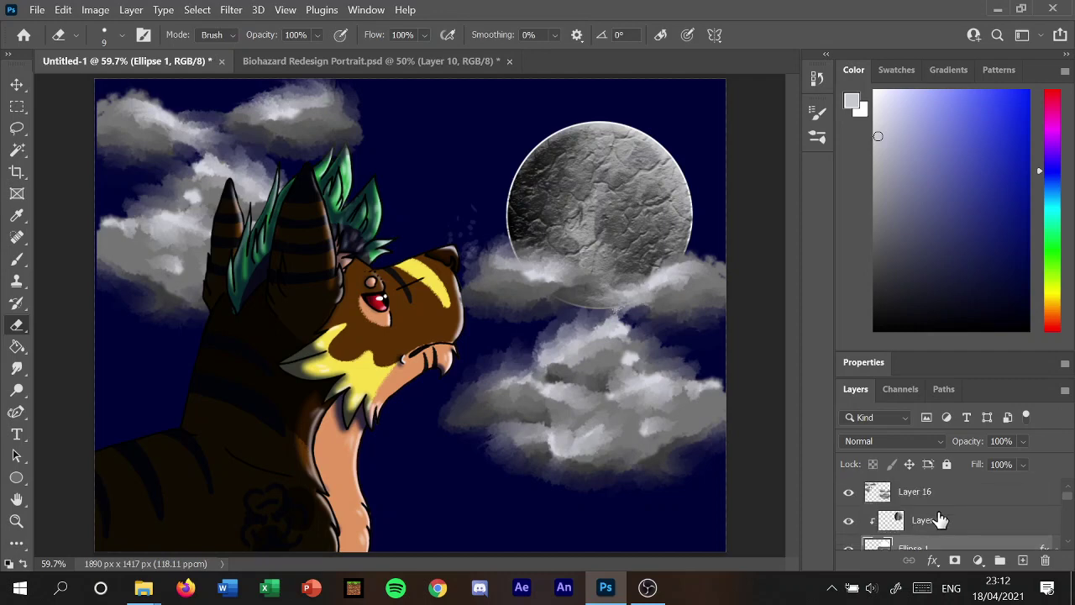
scroll(939, 520, "down", 1)
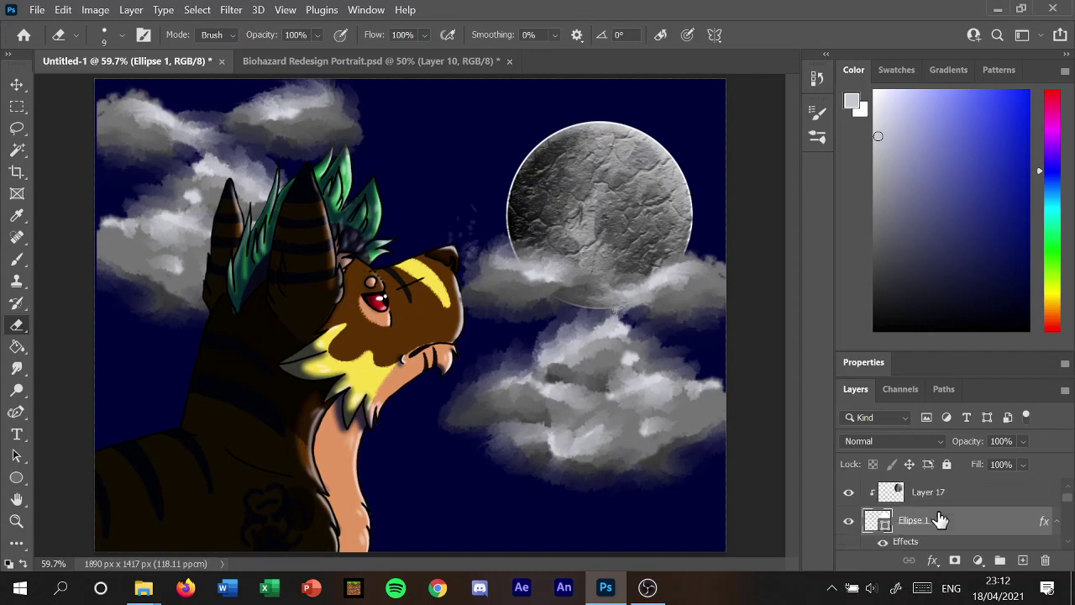
scroll(939, 520, "down", 1)
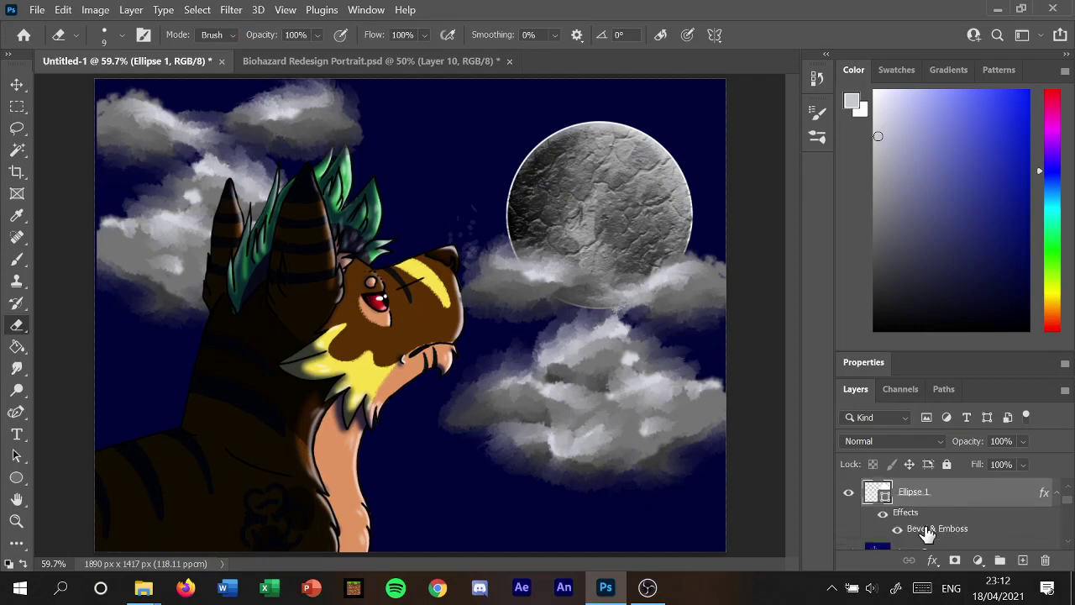
right_click(877, 496)
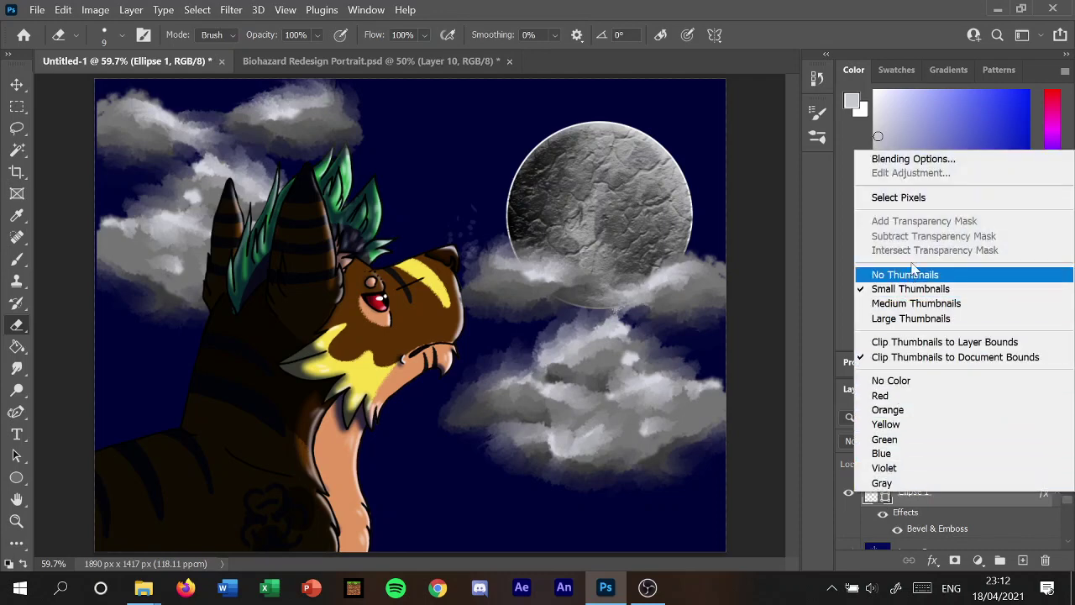
left_click(822, 508)
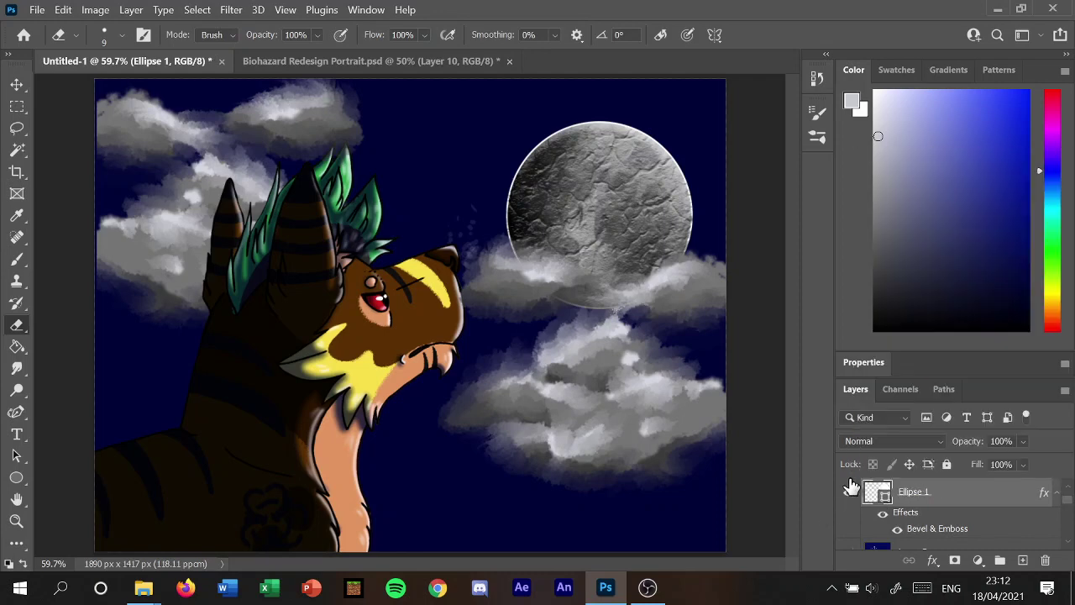
left_click(365, 296)
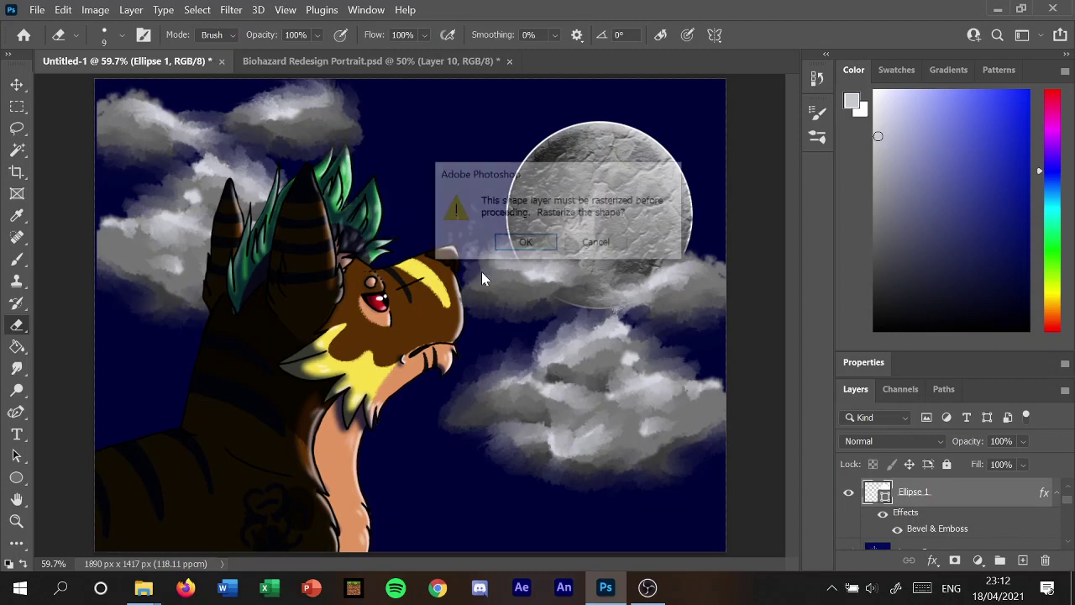
left_click(525, 244)
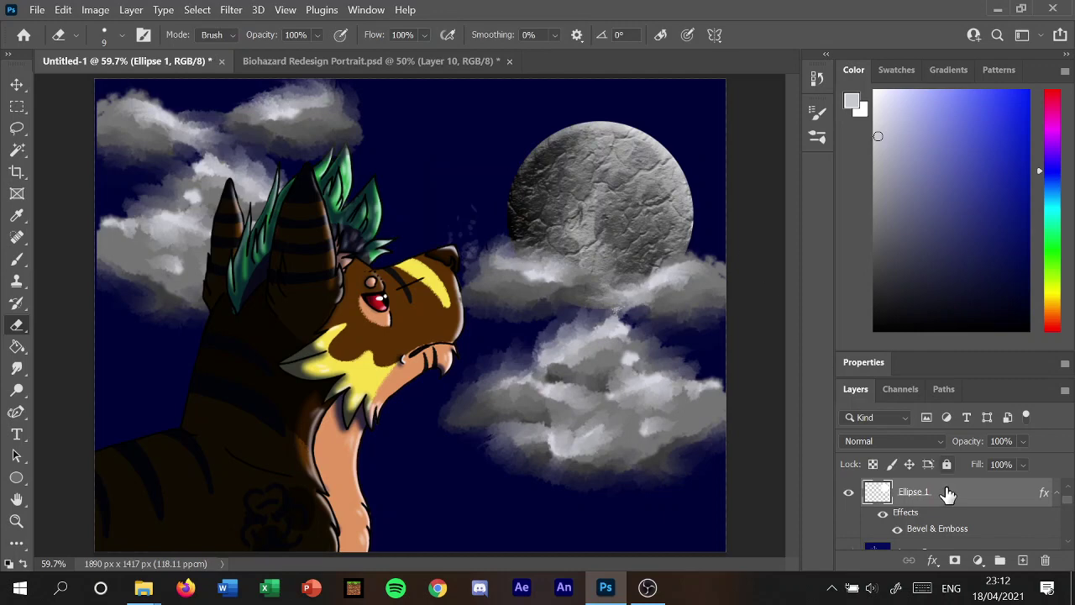
scroll(934, 525, "down", 1)
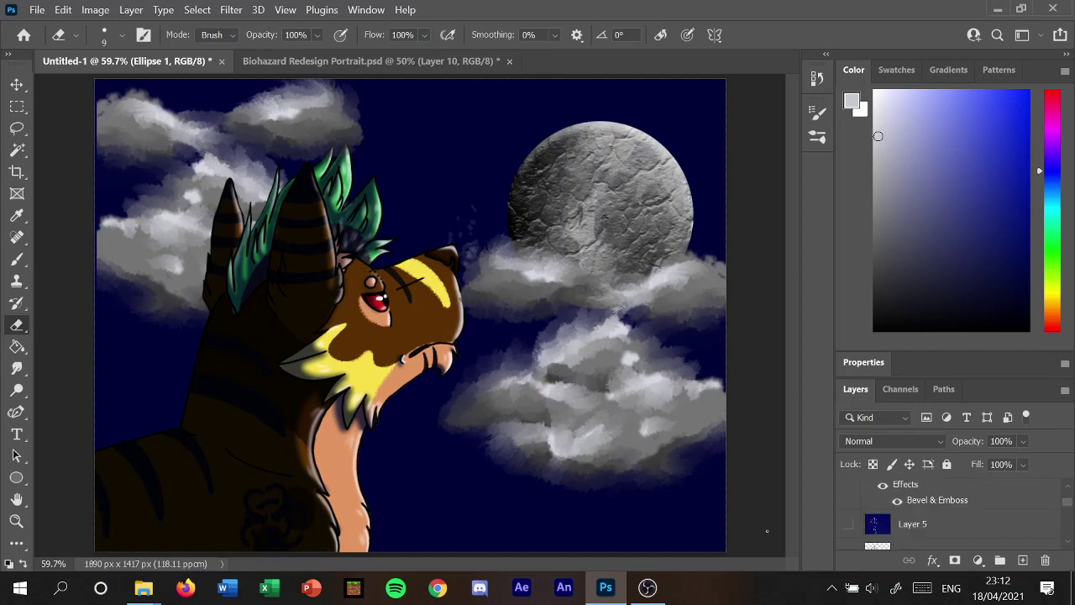
Make Layer 5 visible to darken the creature.
left_click(847, 529)
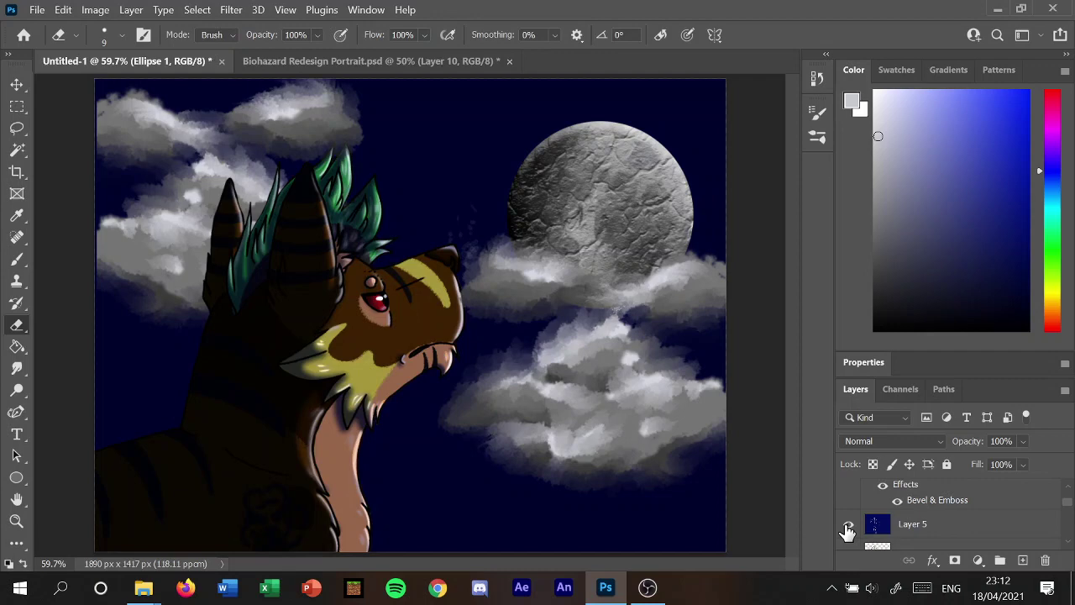
scroll(907, 521, "down", 2)
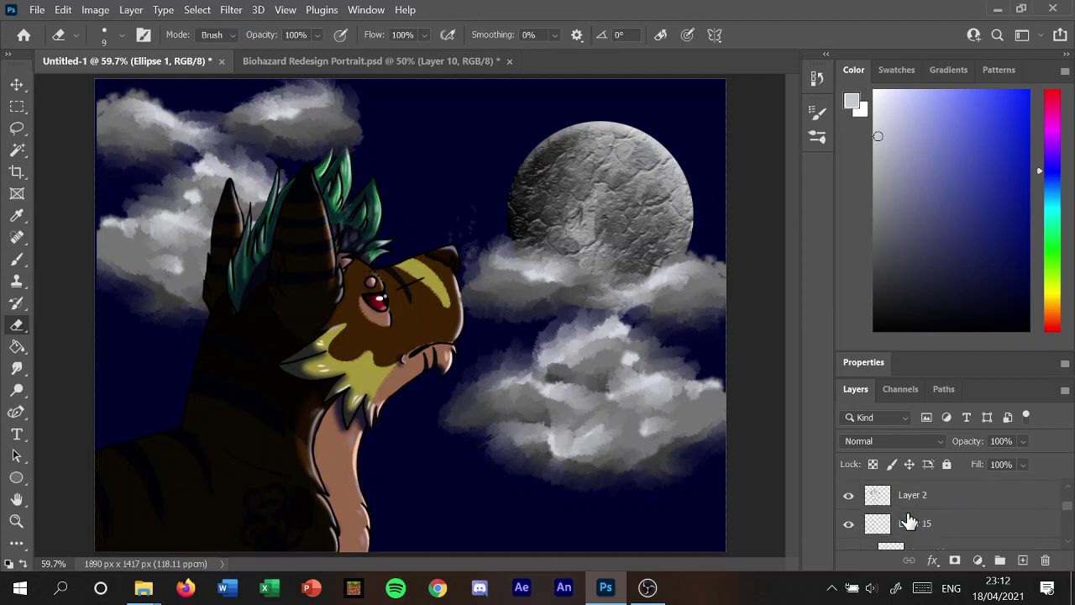
scroll(916, 512, "down", 2)
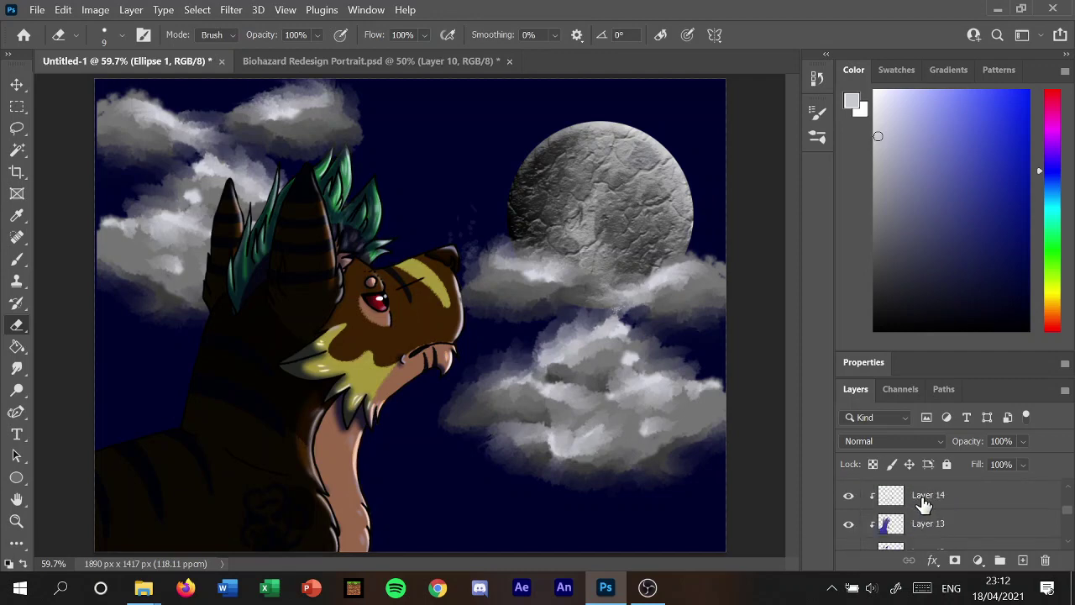
scroll(924, 504, "down", 2)
scroll(925, 506, "down", 1)
scroll(924, 508, "down", 2)
scroll(924, 509, "down", 2)
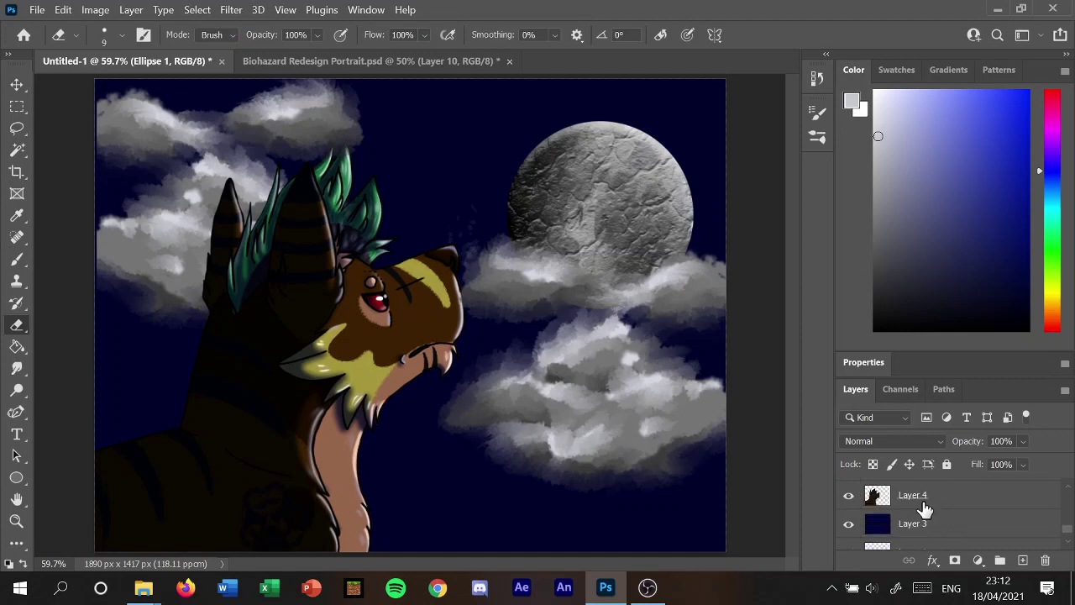
scroll(924, 508, "down", 1)
Fill the navy sky on Layer 3 with near-black using the Paint Bucket.
left_click(927, 504)
left_click_drag(923, 287, 1029, 318)
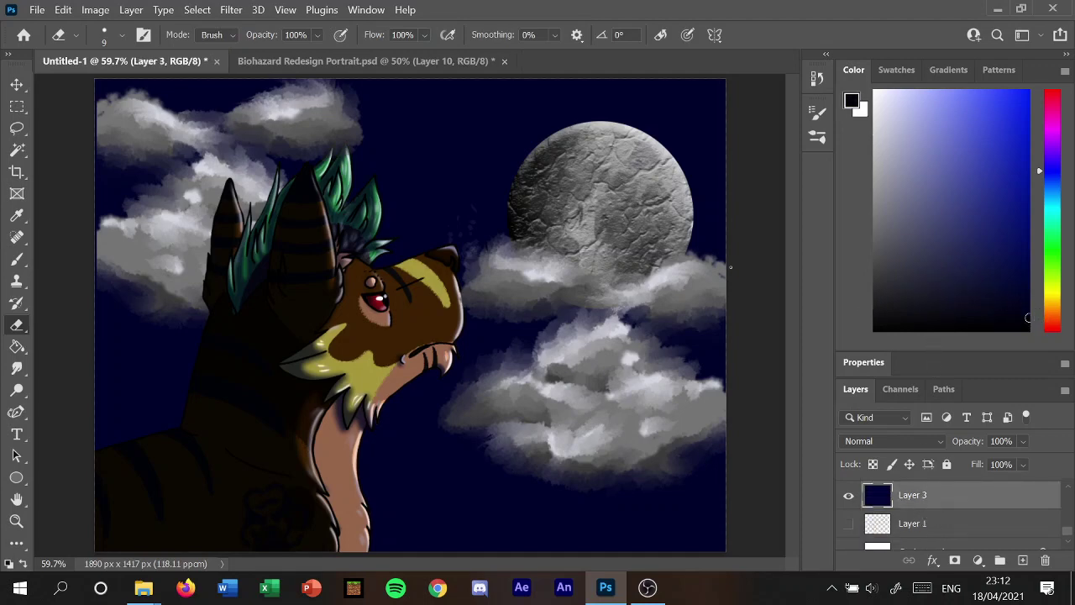
left_click(17, 347)
left_click(458, 177)
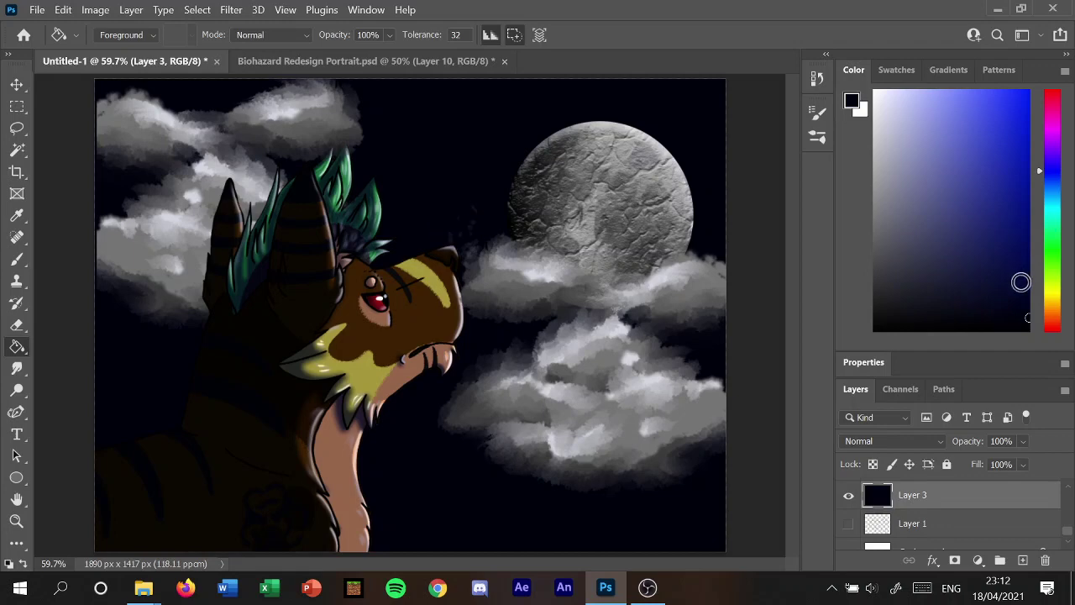
Select Layer 16 and then Layer 17 in the Layers panel.
scroll(941, 518, "up", 3)
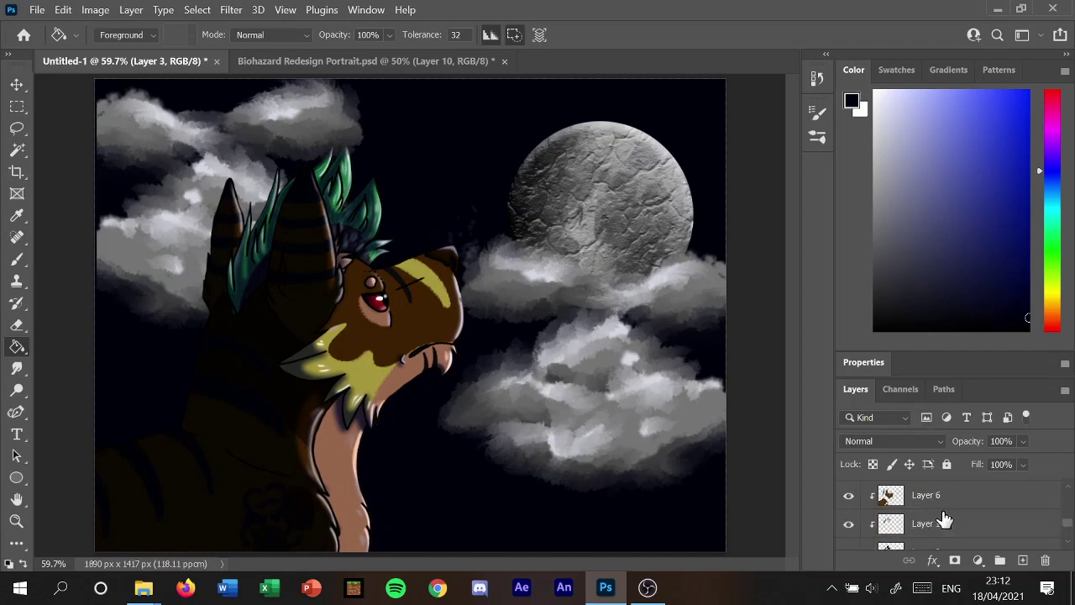
scroll(944, 521, "up", 2)
scroll(943, 519, "up", 2)
scroll(939, 514, "up", 2)
scroll(939, 510, "up", 2)
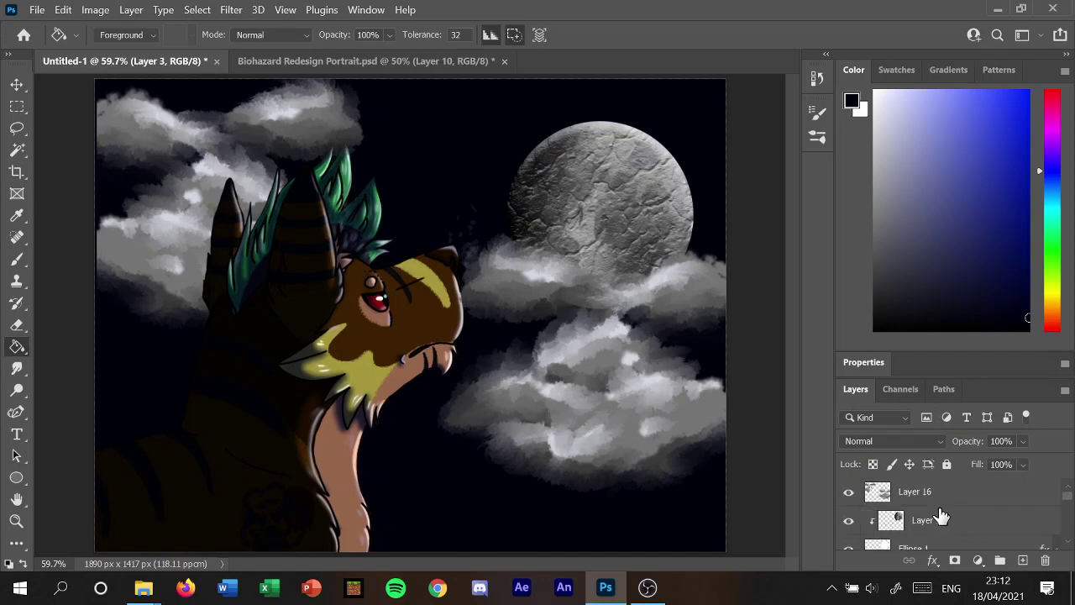
left_click(937, 499)
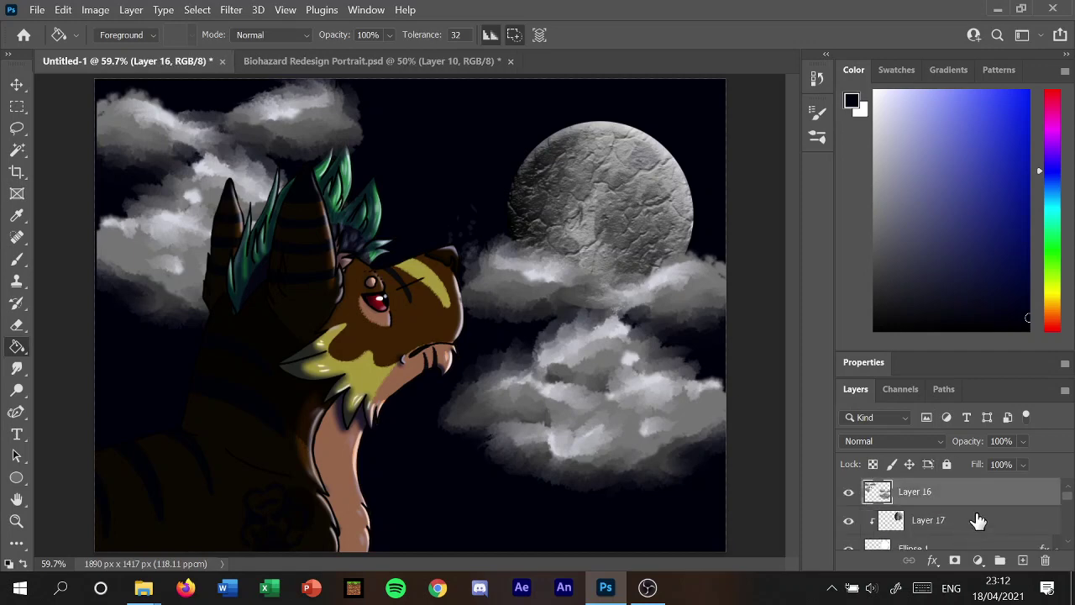
left_click(978, 521)
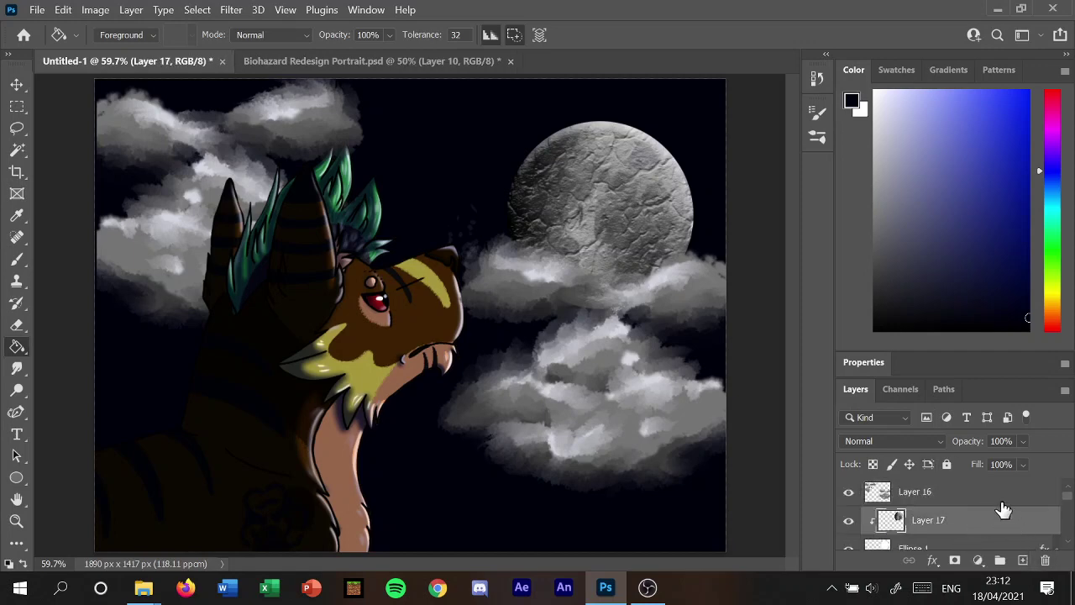
scroll(992, 514, "down", 2)
scroll(937, 511, "up", 1)
scroll(935, 509, "down", 2)
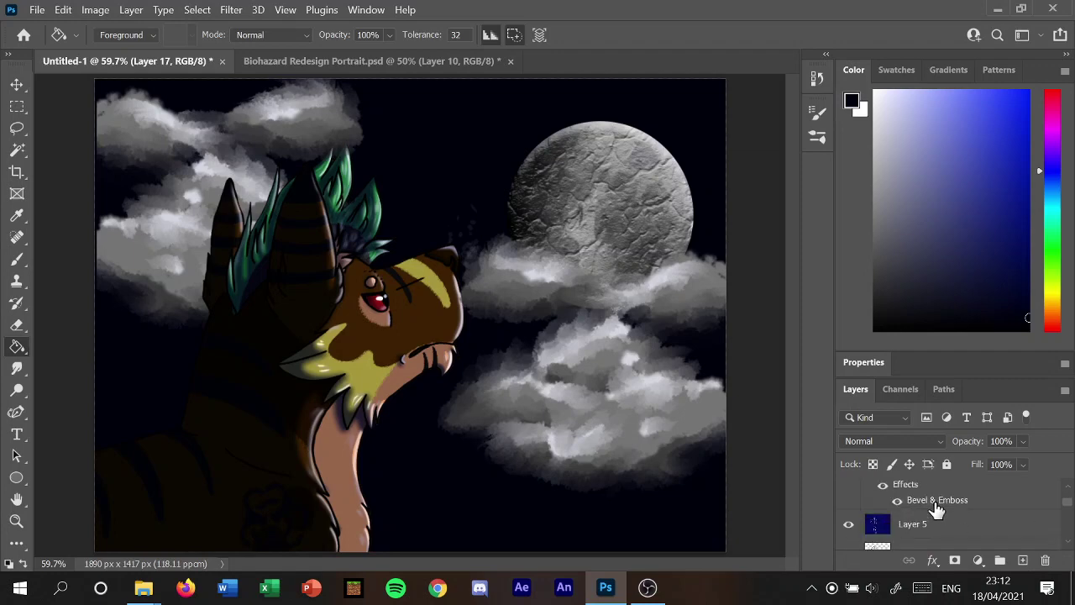
Add a new Layer 18 above Layer 5 and set the paint colour to white.
left_click(962, 533)
left_click(1023, 560)
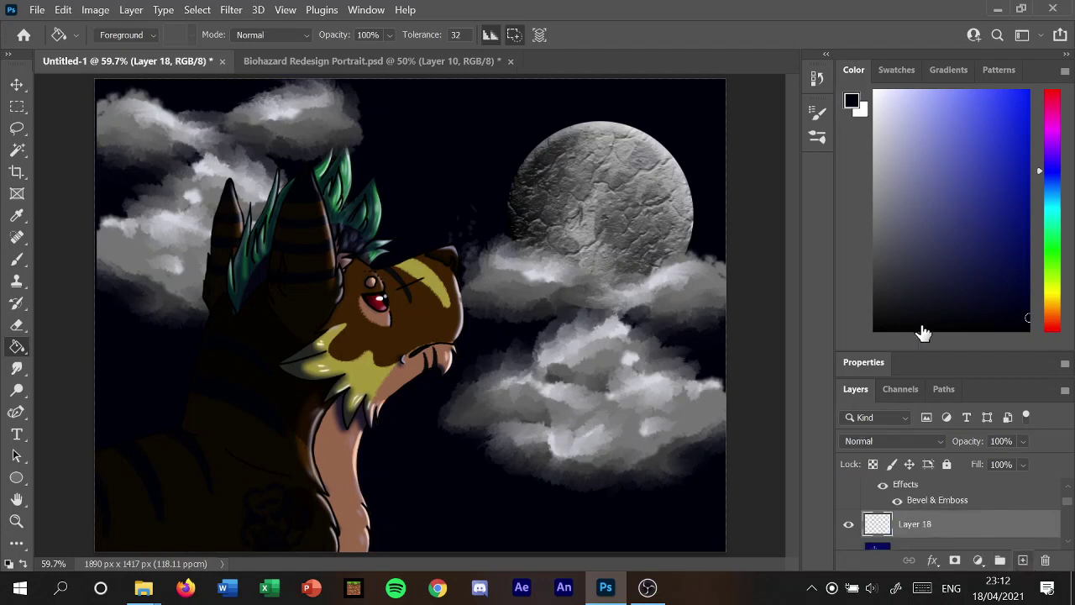
left_click_drag(874, 116, 830, 60)
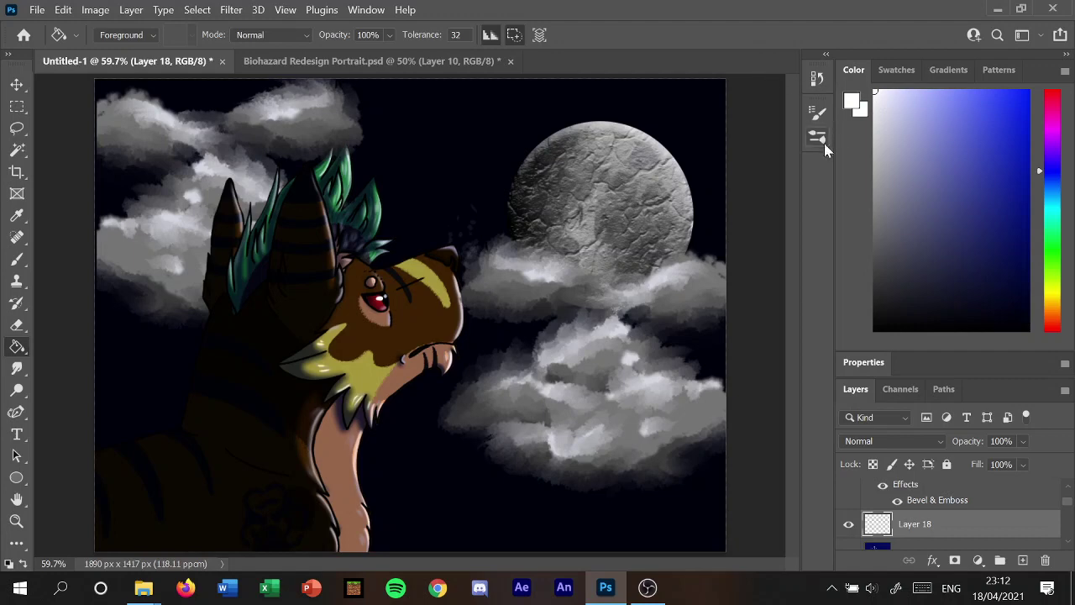
Browse the brush library, then close it.
left_click(818, 137)
scroll(575, 406, "down", 1)
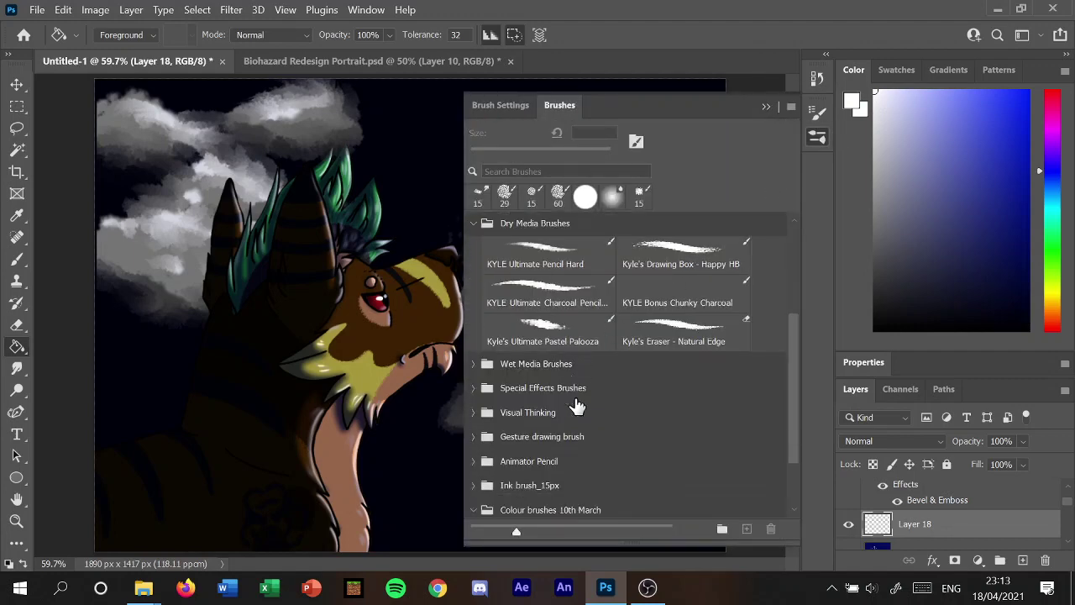
scroll(552, 432, "down", 1)
scroll(555, 426, "up", 1)
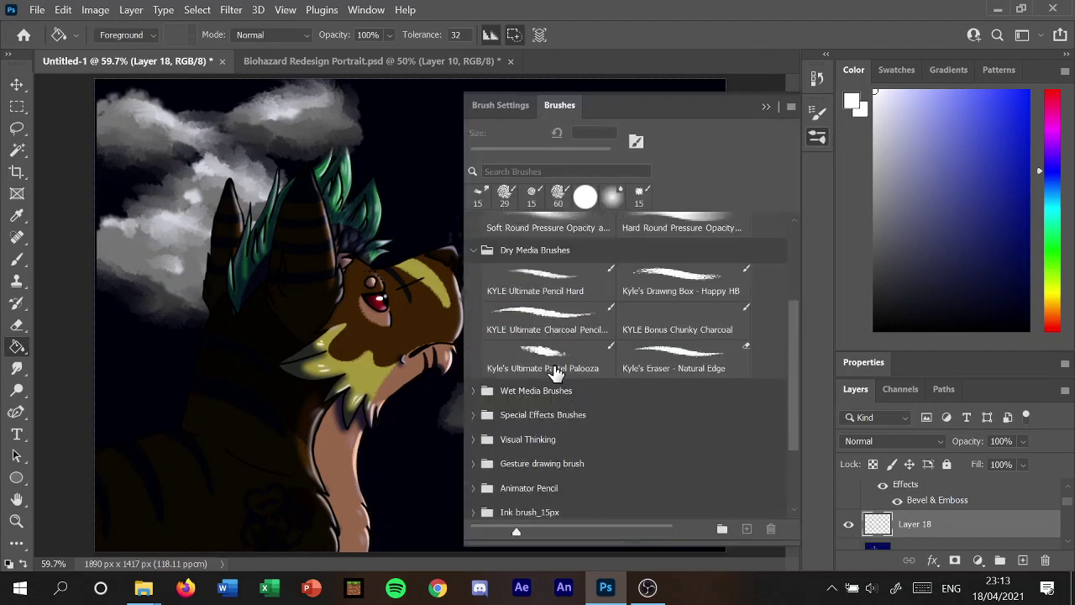
scroll(555, 403, "up", 2)
scroll(550, 367, "up", 2)
scroll(515, 346, "down", 4)
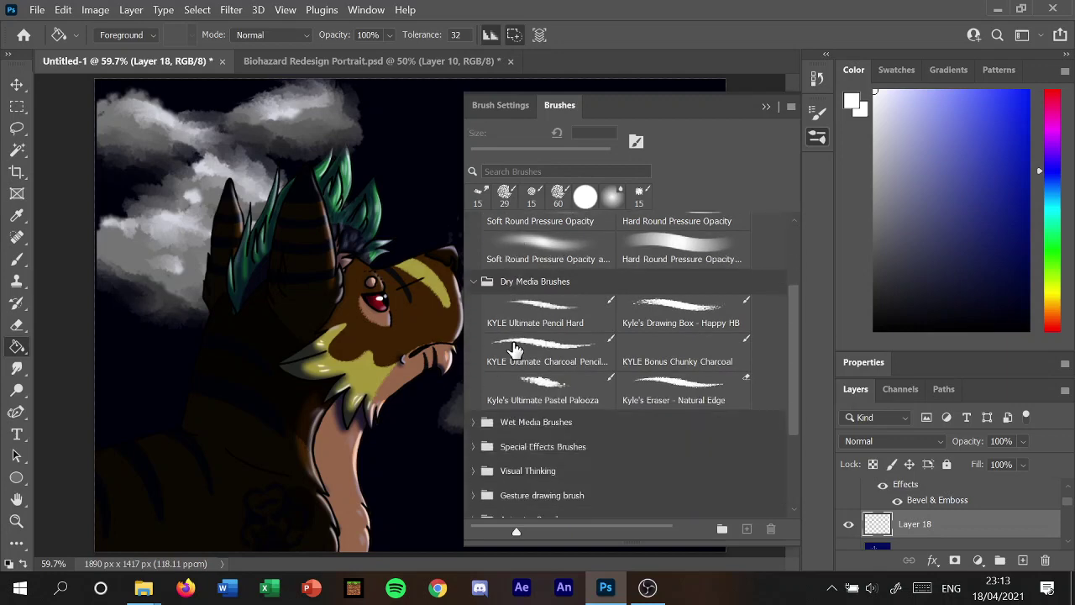
scroll(516, 353, "down", 2)
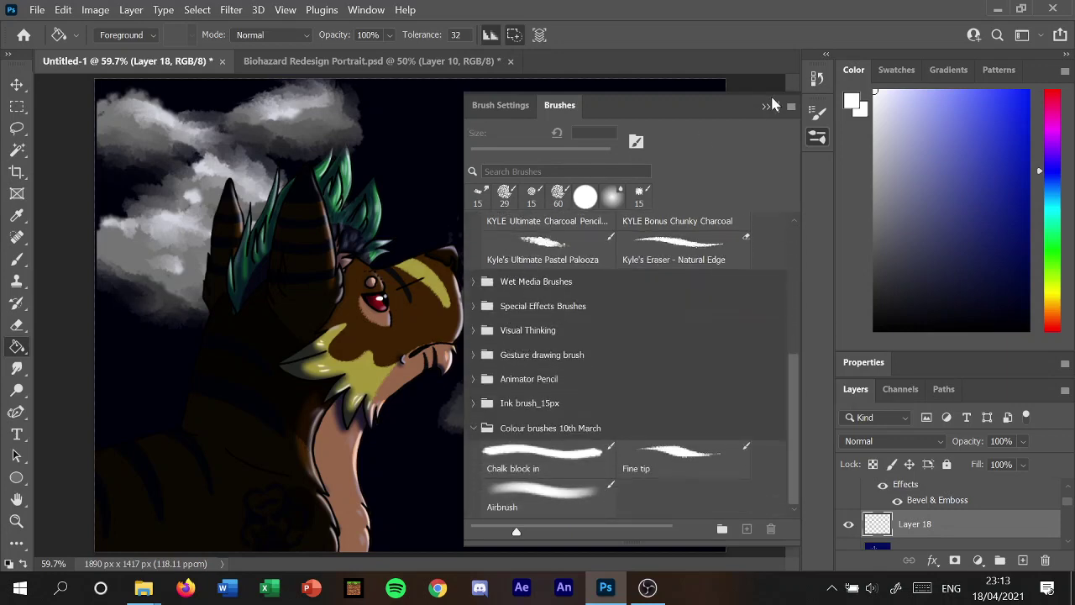
left_click(761, 106)
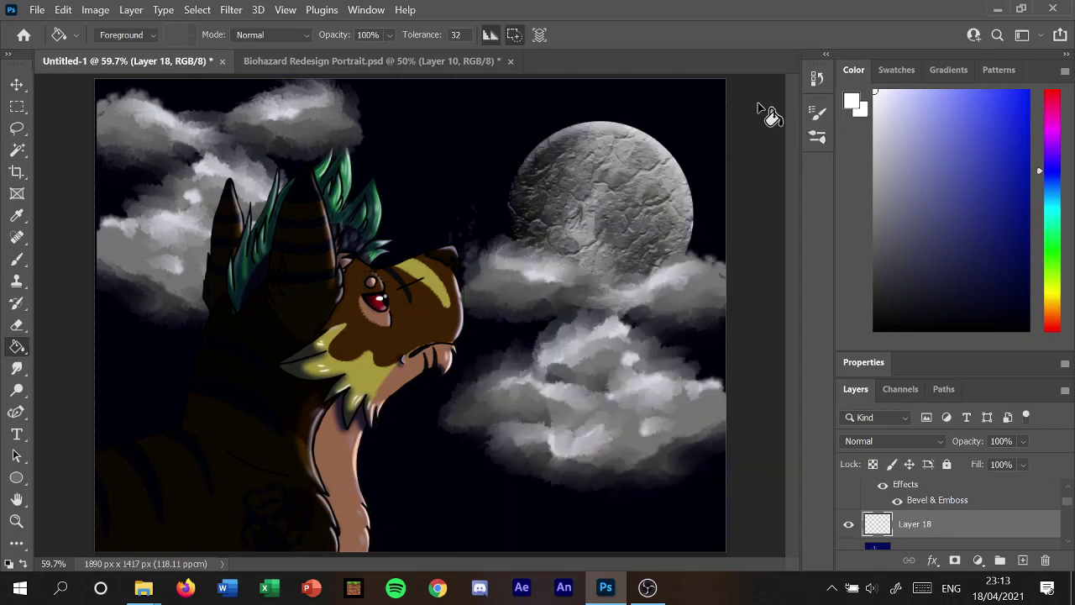
With the Brush tool, dot small white stars across the sky and around the moon.
left_click(16, 259)
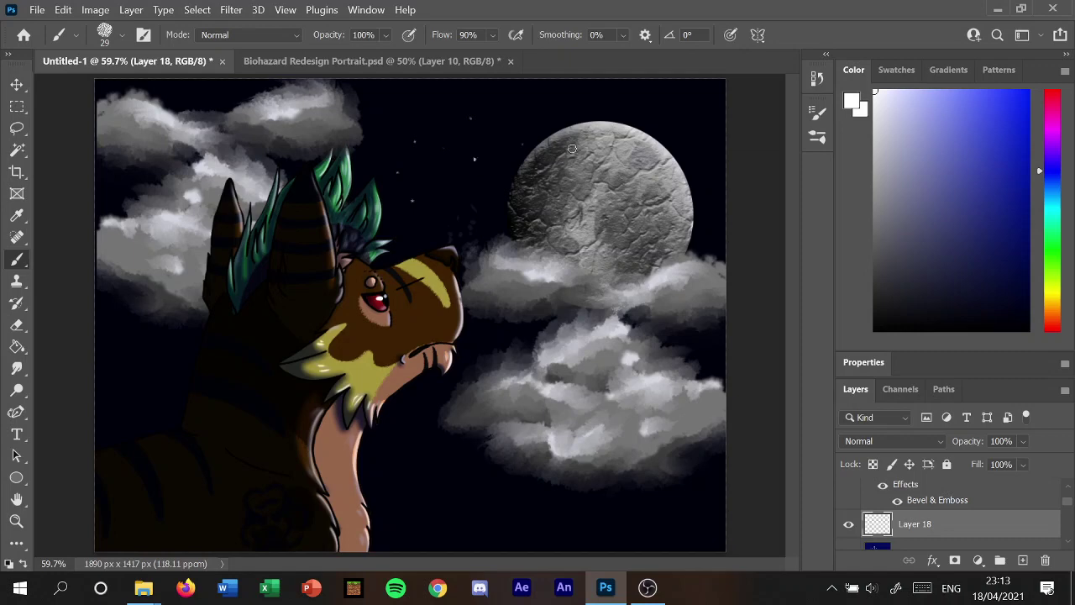
left_click(407, 415)
left_click(447, 485)
left_click(445, 448)
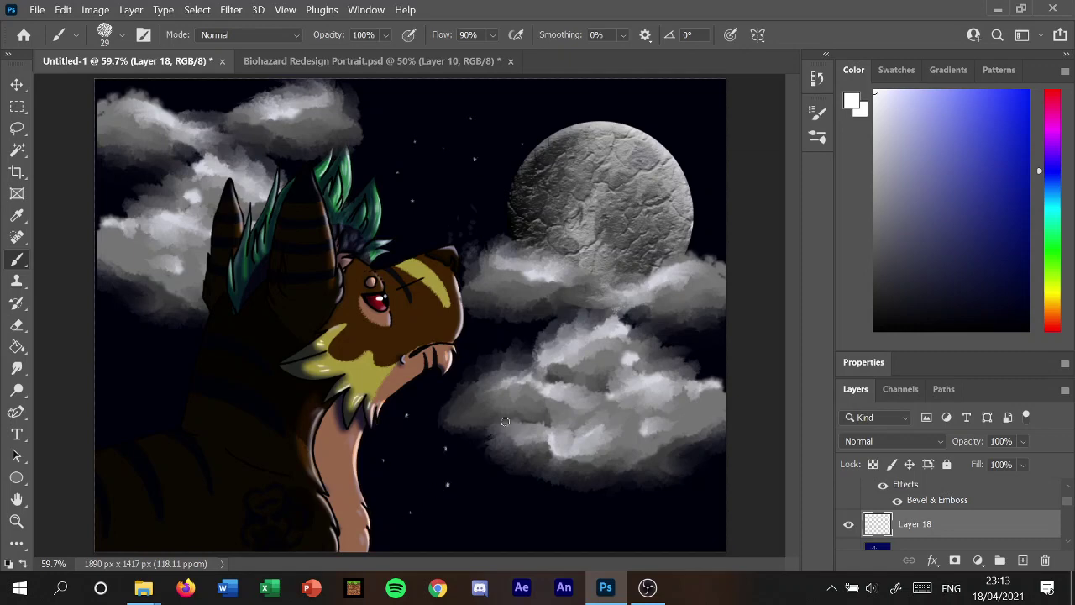
left_click(691, 129)
left_click(712, 159)
left_click(722, 196)
left_click(636, 102)
left_click(548, 121)
Paint a curved shooting-star streak, then undo it with Edit > Undo.
left_click_drag(376, 158, 494, 82)
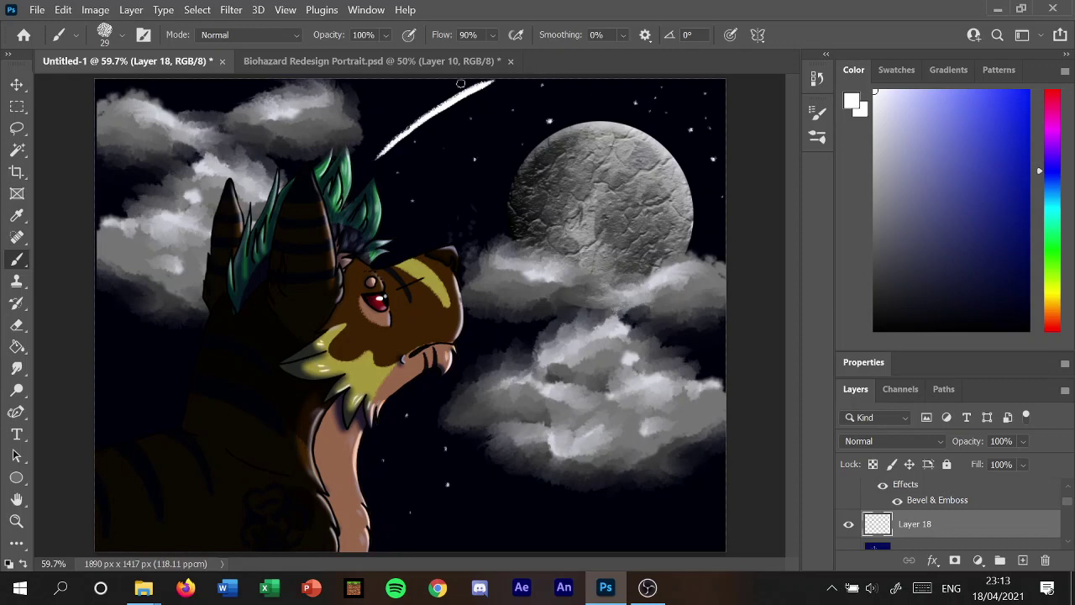
left_click(63, 9)
left_click(92, 25)
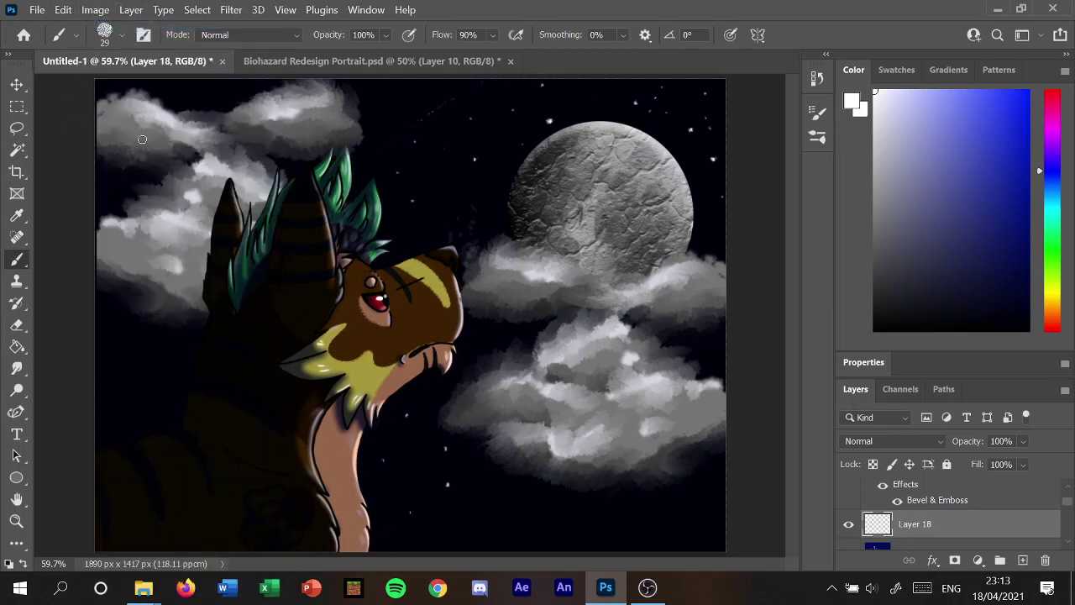
Dot more white stars in the upper-left and left parts of the sky.
left_click(372, 92)
left_click(213, 95)
left_click(109, 186)
left_click(142, 177)
left_click(137, 385)
left_click(115, 424)
left_click(157, 408)
Add a cluster of small stars in the lower sky and one beside the clouds.
left_click(446, 520)
left_click(518, 512)
left_click(483, 539)
left_click(487, 488)
left_click(480, 512)
left_click(515, 488)
left_click(540, 542)
left_click(548, 499)
left_click(657, 539)
left_click(710, 538)
left_click(538, 332)
Paint a thin shooting-star streak left of the moon, undoing an added bright head.
left_click_drag(500, 132, 559, 99)
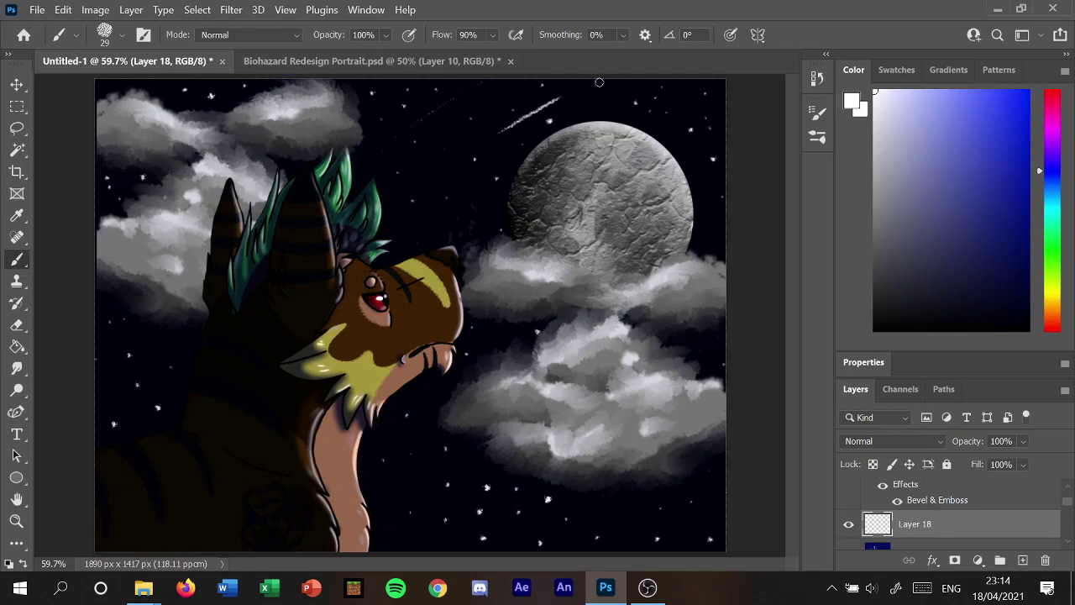
left_click(500, 133)
left_click(63, 9)
left_click(109, 19)
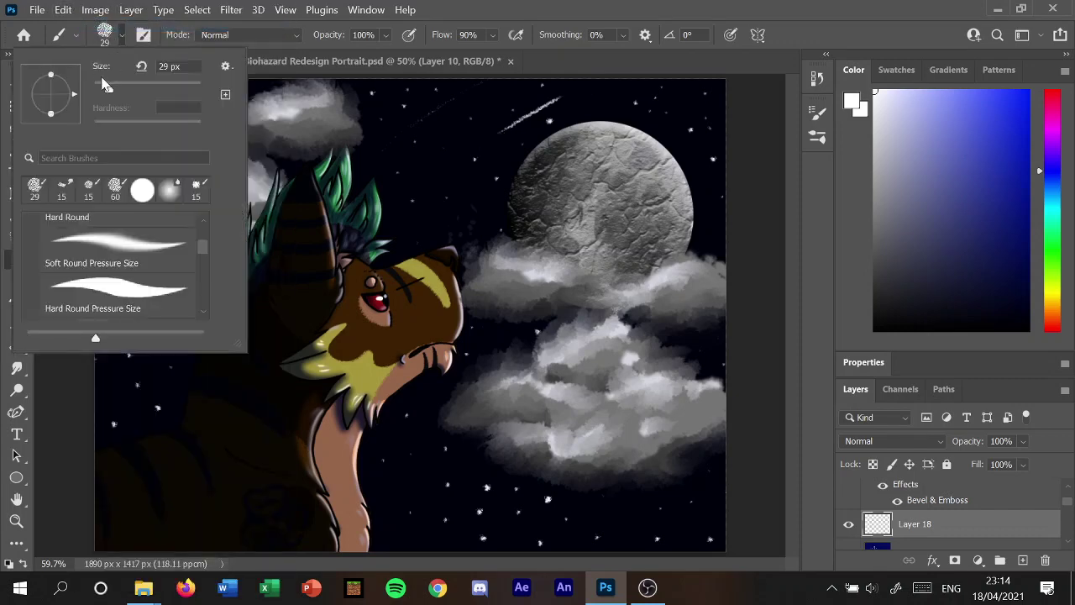
Shrink the brush to 12 px and paint a second, longer shooting-star streak toward the moon.
left_click_drag(109, 88, 99, 88)
key("Return")
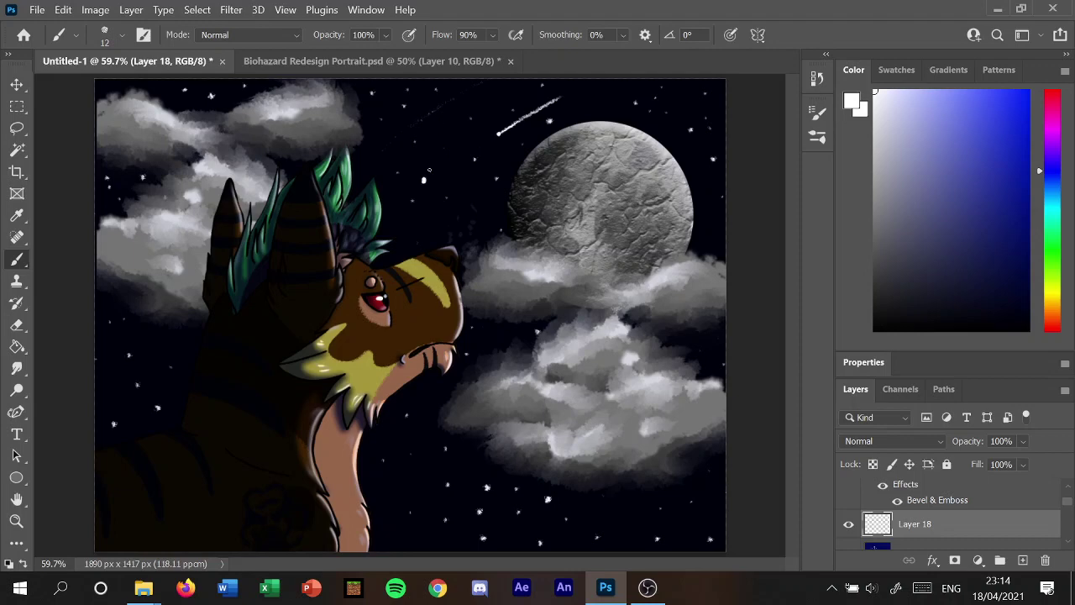
left_click_drag(424, 180, 508, 109)
scroll(1050, 509, "up", 3)
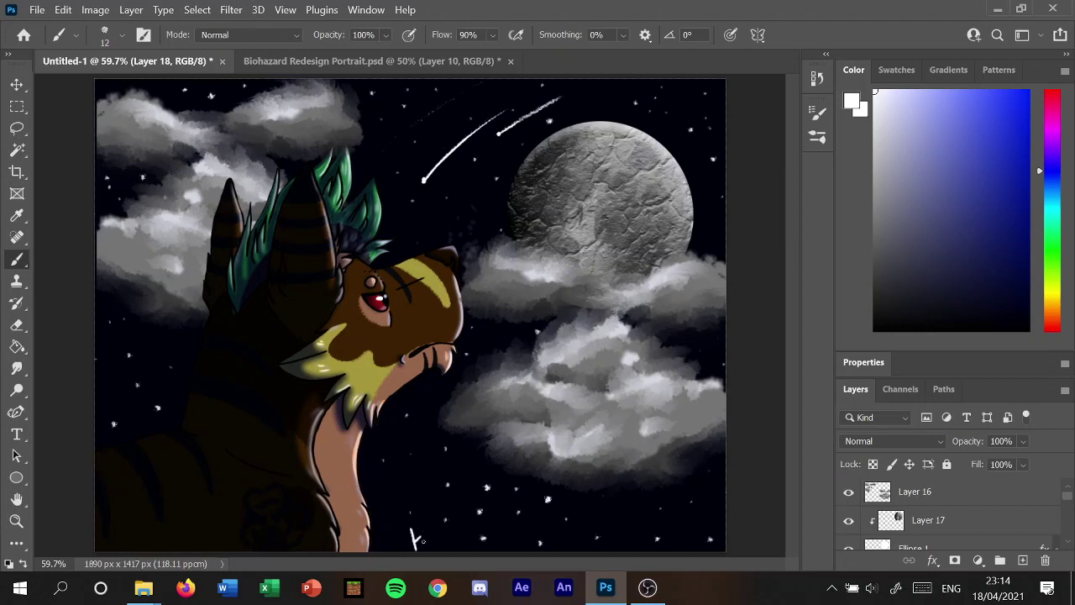
Handwrite the signature letters near the bottom edge, with a 2 below.
left_click_drag(430, 535, 447, 545)
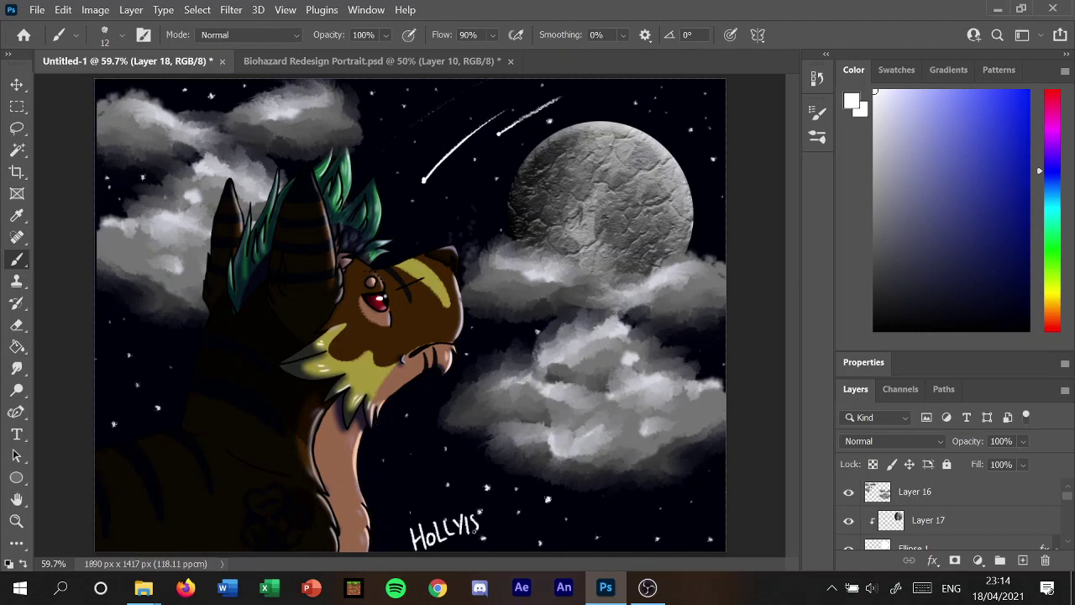
left_click_drag(480, 530, 490, 528)
left_click_drag(484, 522, 533, 521)
left_click_drag(535, 501, 569, 510)
mouse_move(488, 534)
left_mouse_down()
mouse_move(501, 547)
mouse_move(532, 547)
left_mouse_up()
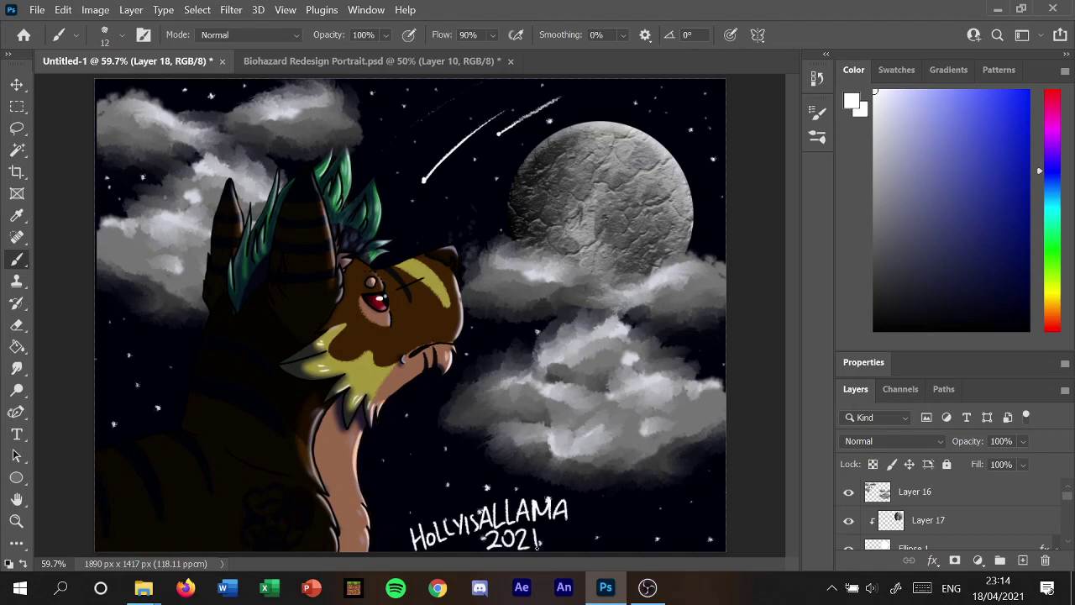
left_click(63, 9)
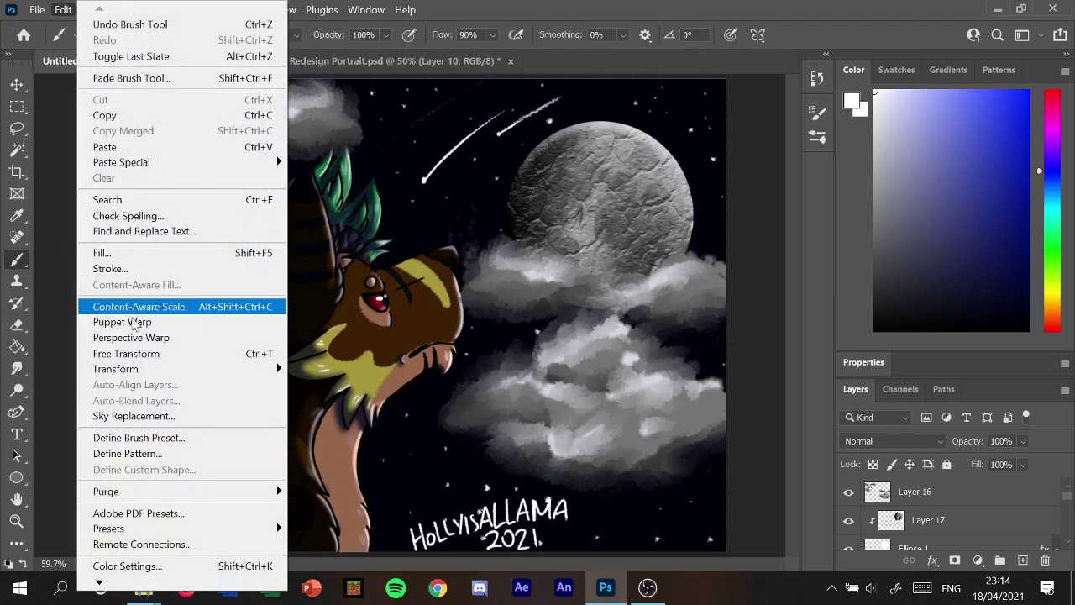
left_click(336, 131)
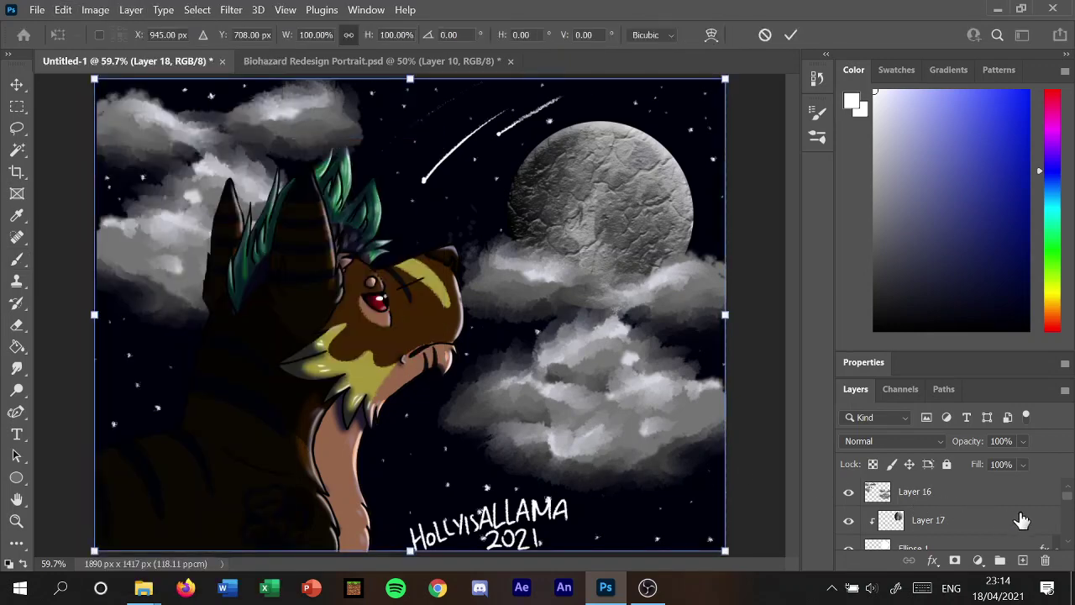
key("Return")
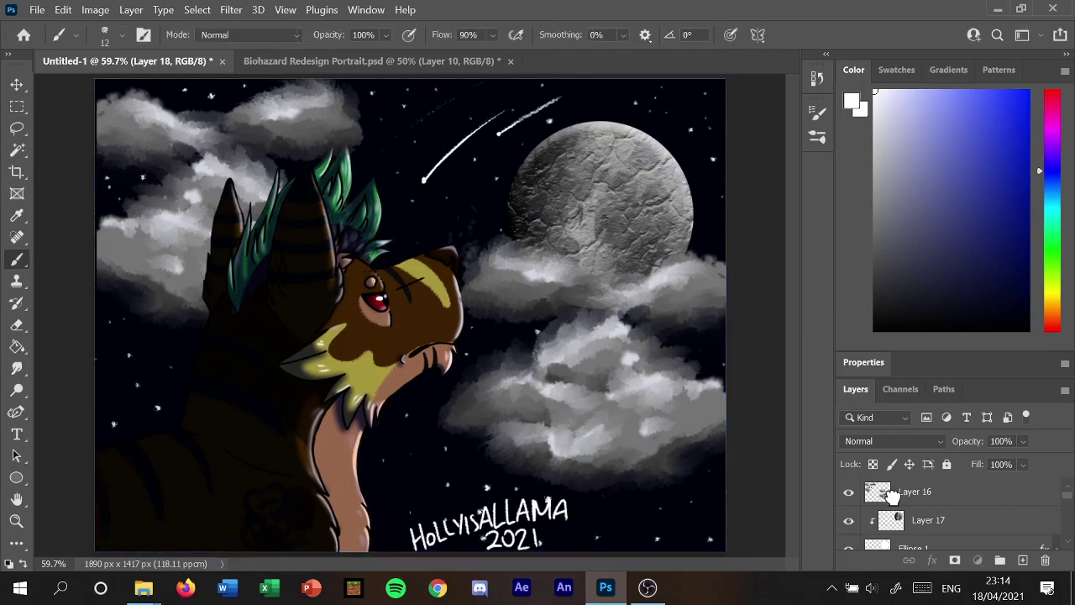
left_click(963, 503)
left_click(849, 493)
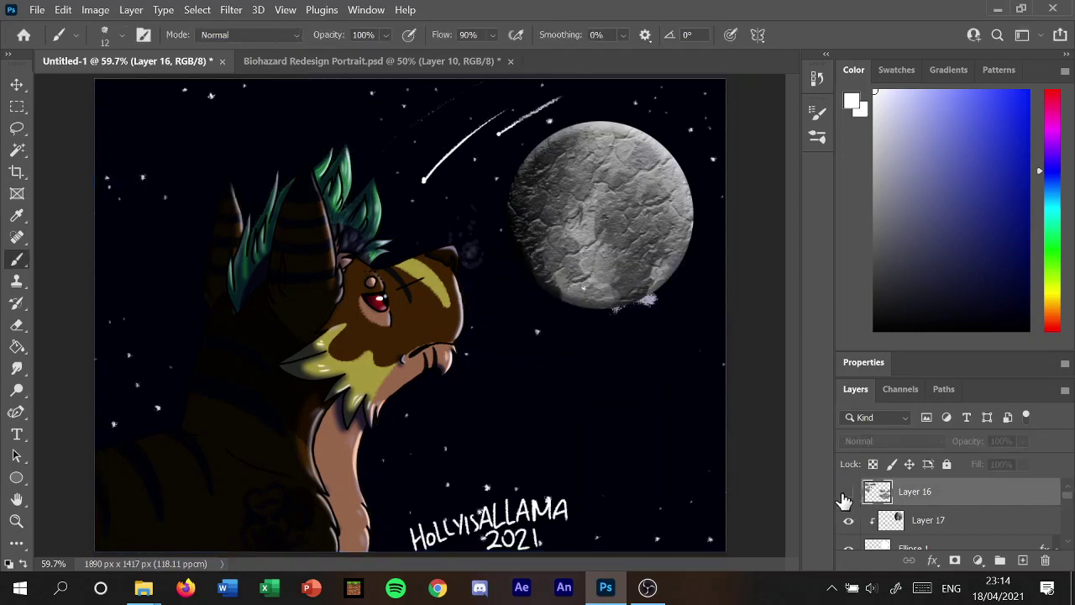
left_click(849, 493)
scroll(890, 512, "down", 3)
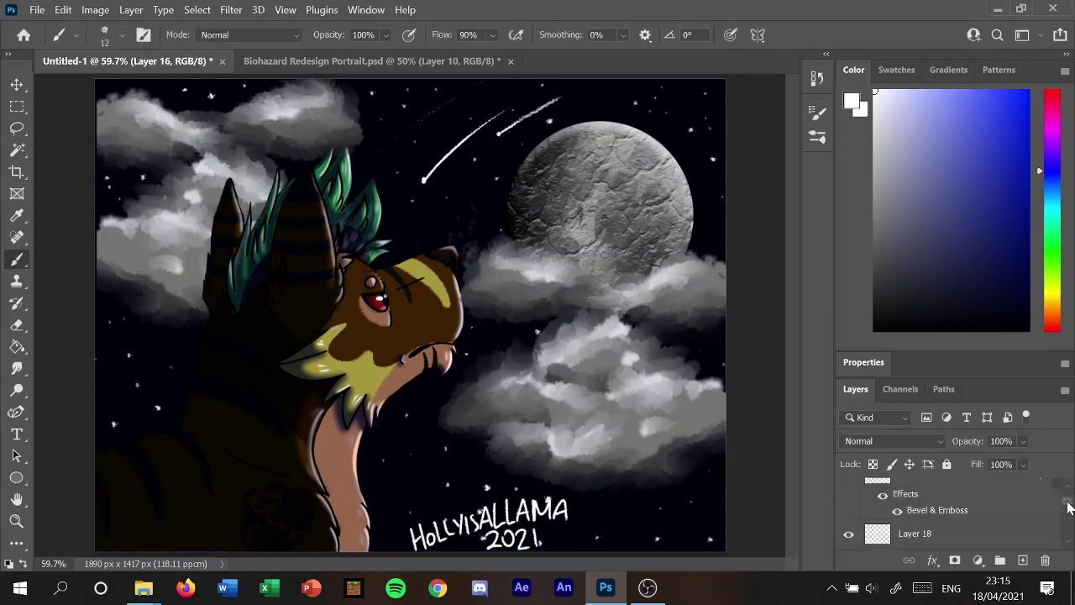
left_click(849, 534)
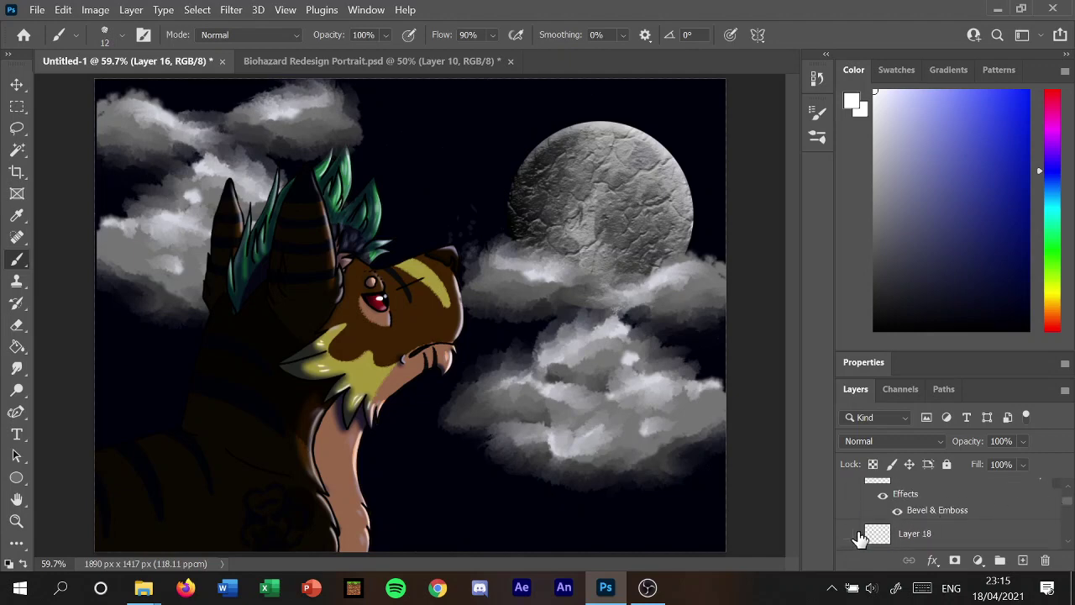
left_click(848, 533)
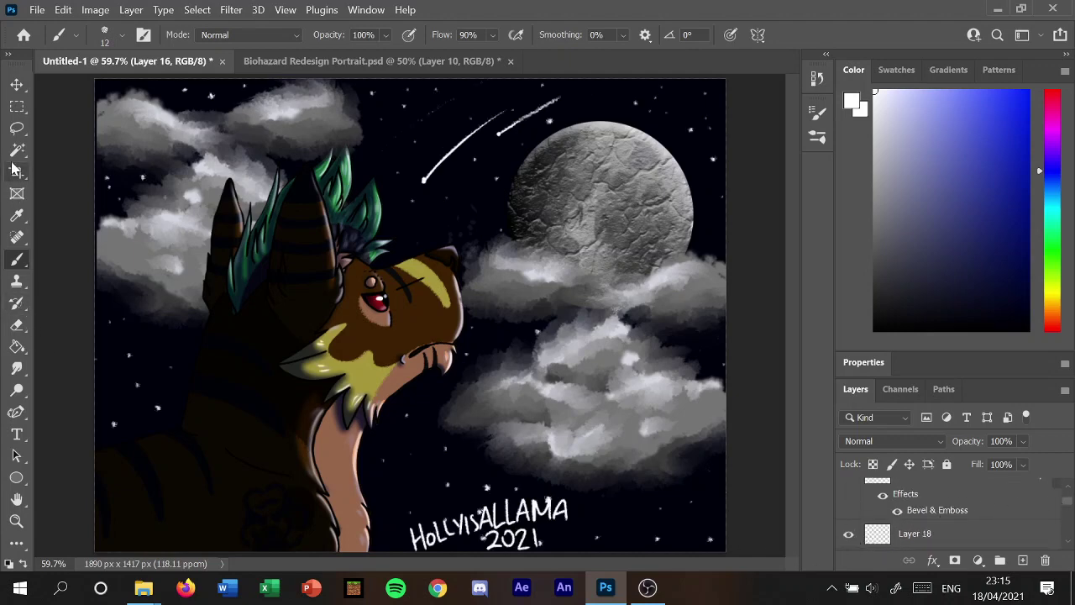
Lasso-select the signature and date near the bottom edge.
left_click(17, 130)
mouse_move(407, 535)
left_mouse_down()
mouse_move(535, 497)
mouse_move(501, 559)
left_mouse_up()
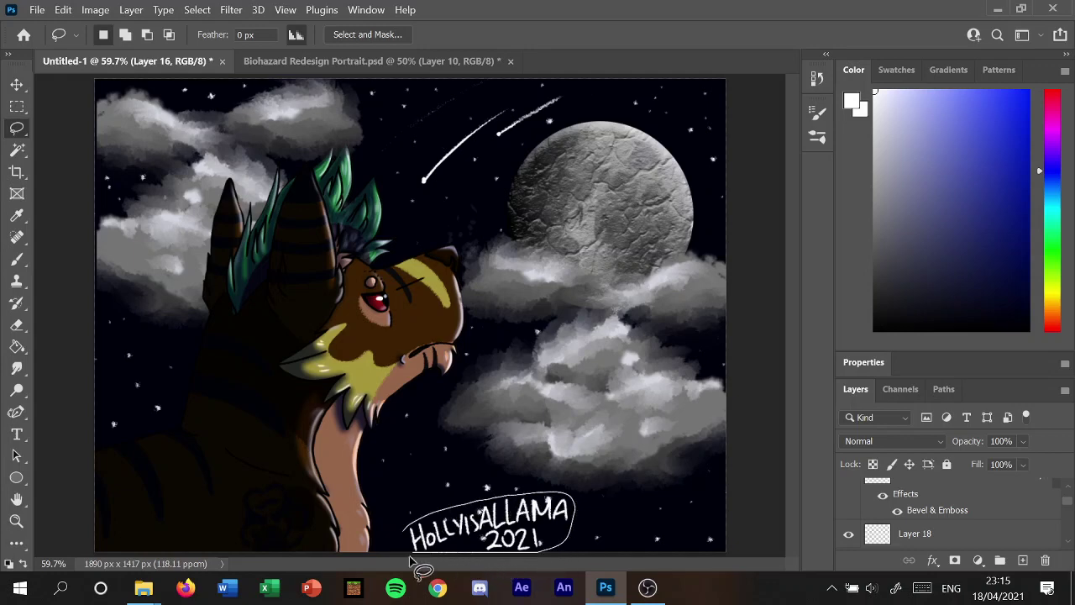
left_click_drag(501, 559, 407, 534)
Try Rotate, dismiss the empty-area error, and make Layer 18 the active layer.
left_click(64, 11)
mouse_move(116, 369)
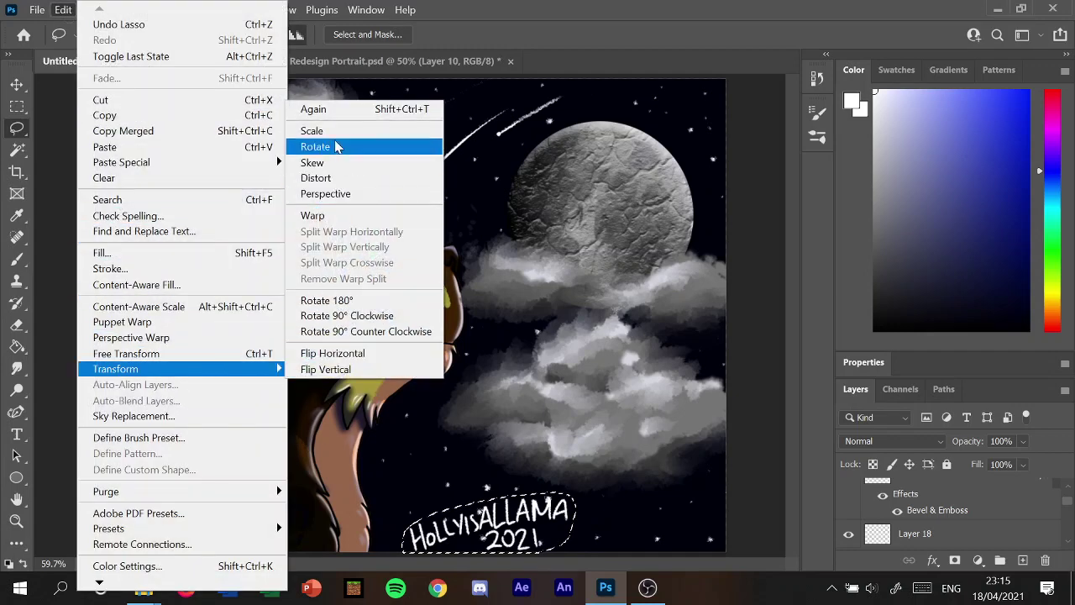
left_click(336, 145)
left_click(574, 243)
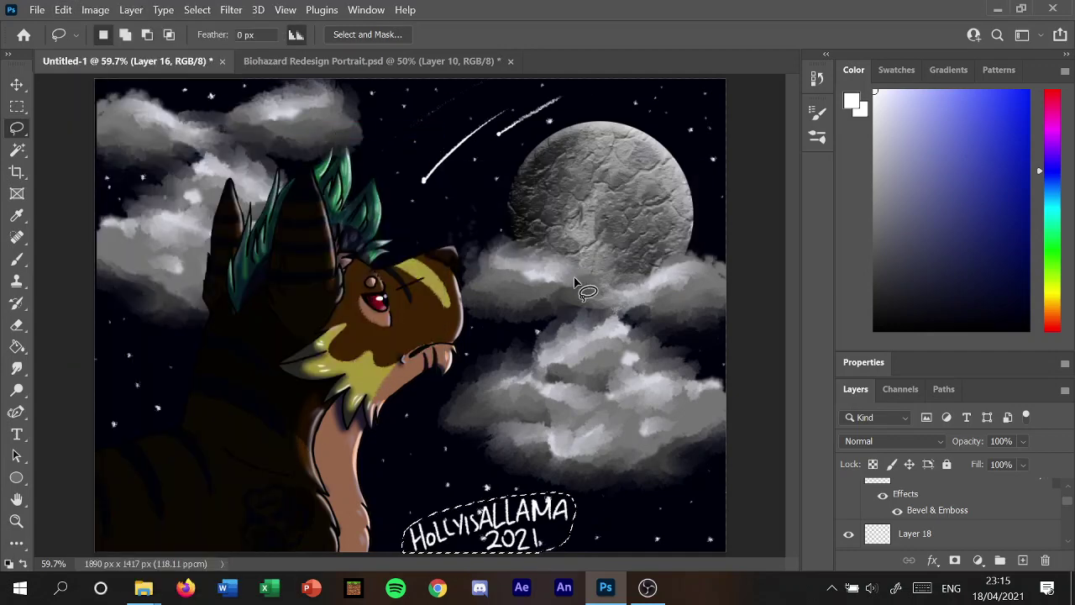
left_click(952, 539)
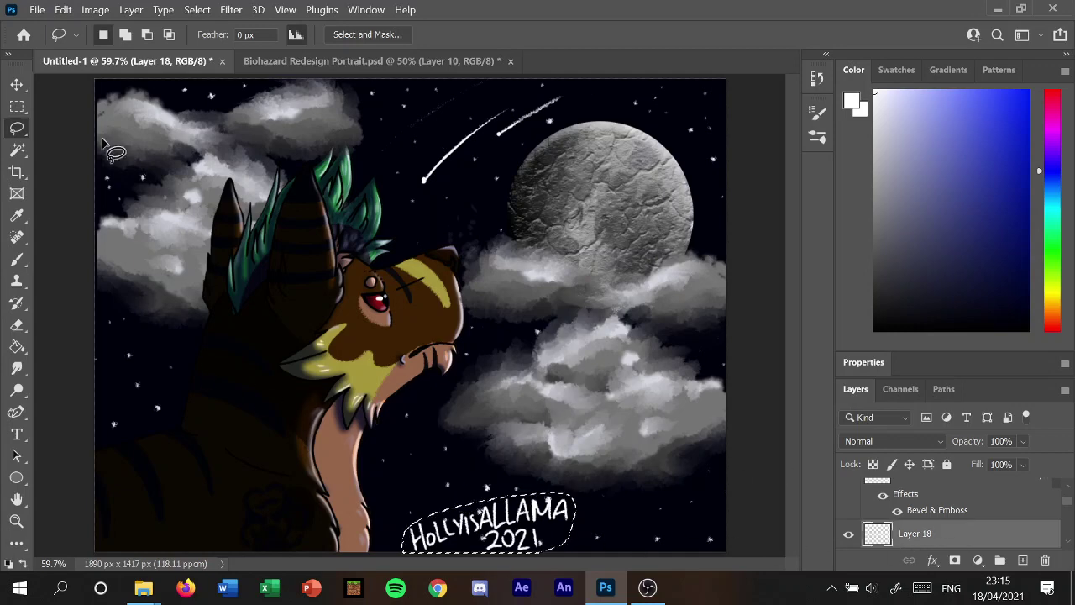
left_click(63, 9)
mouse_move(180, 369)
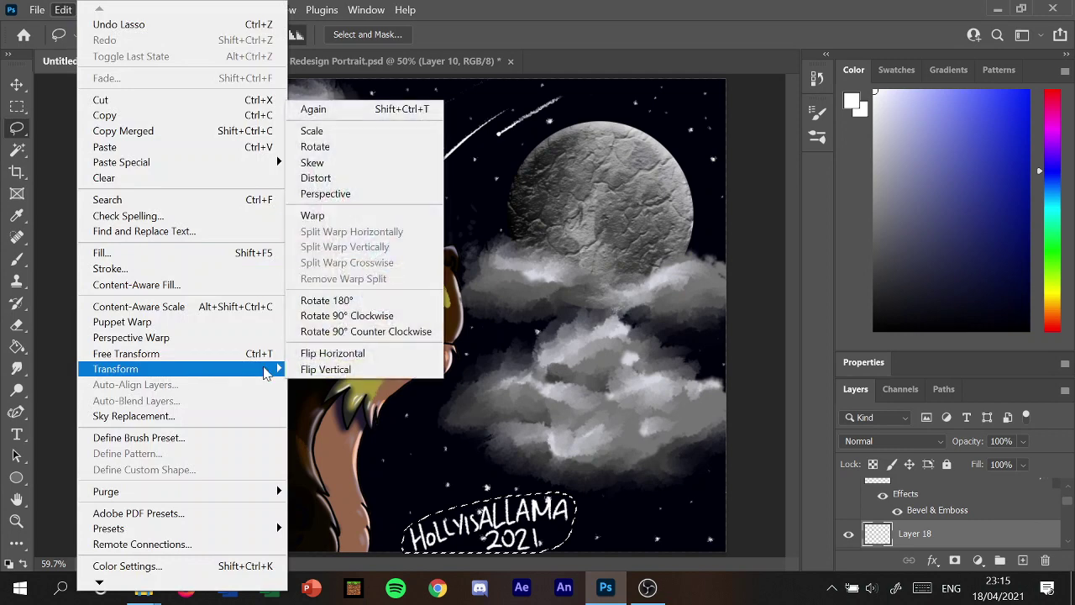
Scale the signature to 64.44% and move it into the bottom-right corner, leaving opacity at 100%.
left_click(343, 133)
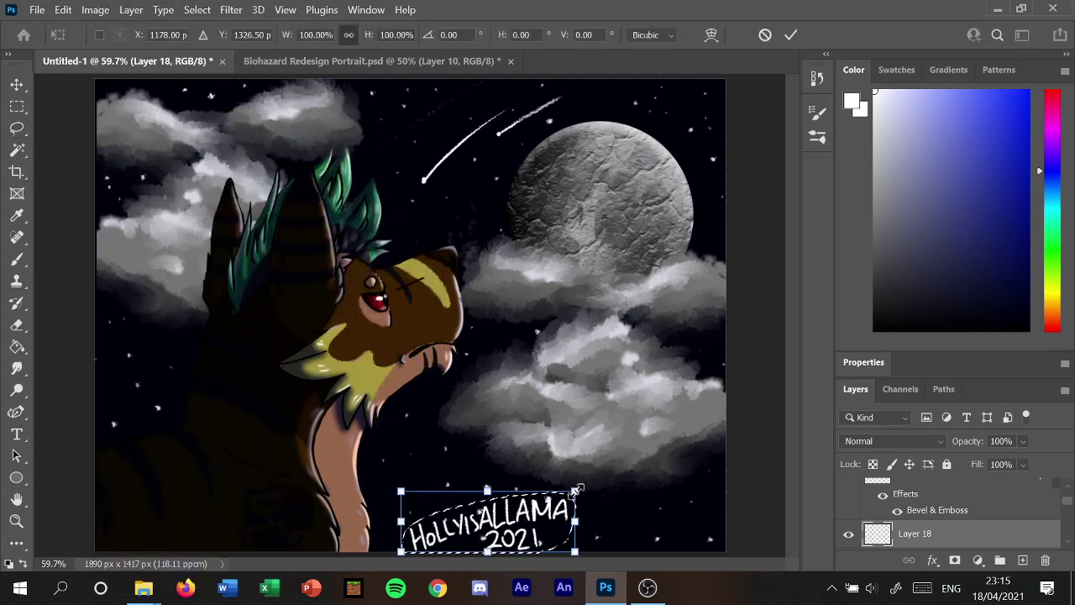
mouse_move(575, 491)
left_mouse_down()
mouse_move(513, 512)
mouse_move(689, 534)
left_mouse_up()
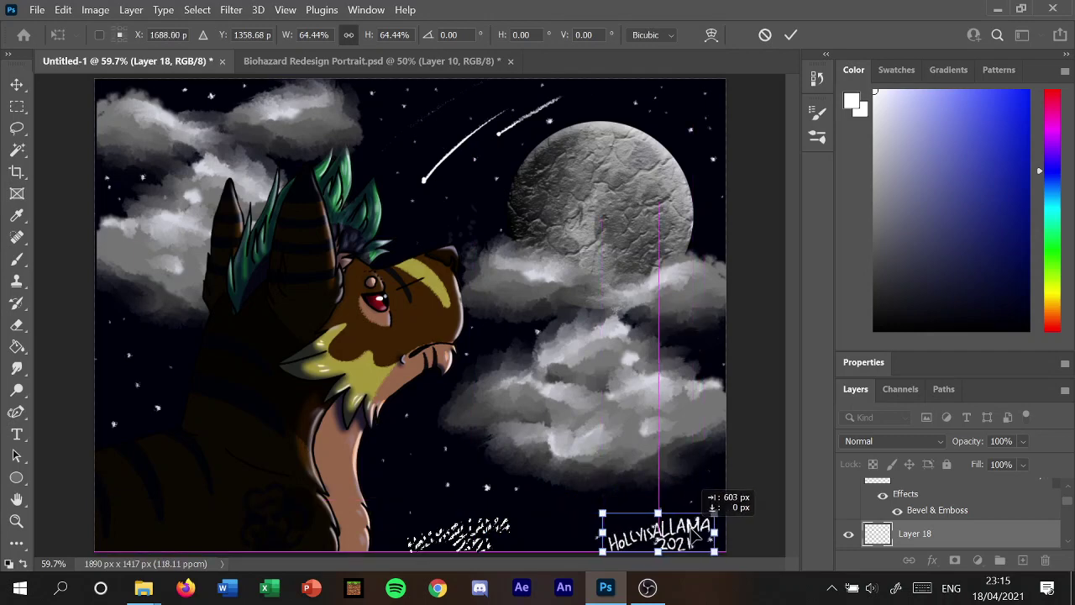
mouse_move(689, 534)
left_mouse_down()
mouse_move(723, 511)
mouse_move(699, 529)
left_mouse_up()
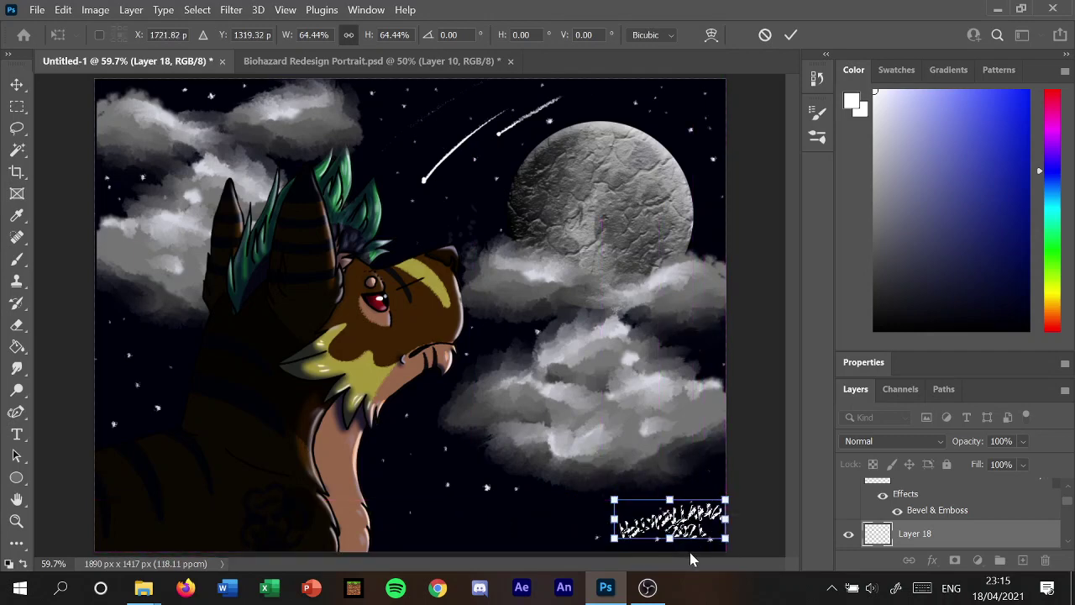
left_click(1023, 441)
left_click(1026, 461)
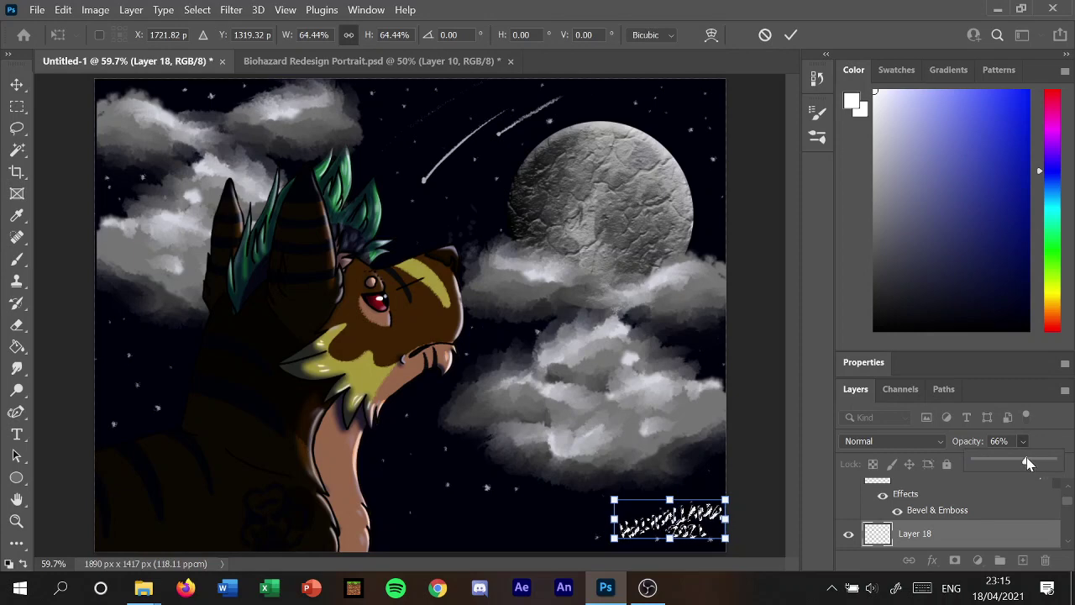
left_click_drag(1027, 461, 1073, 454)
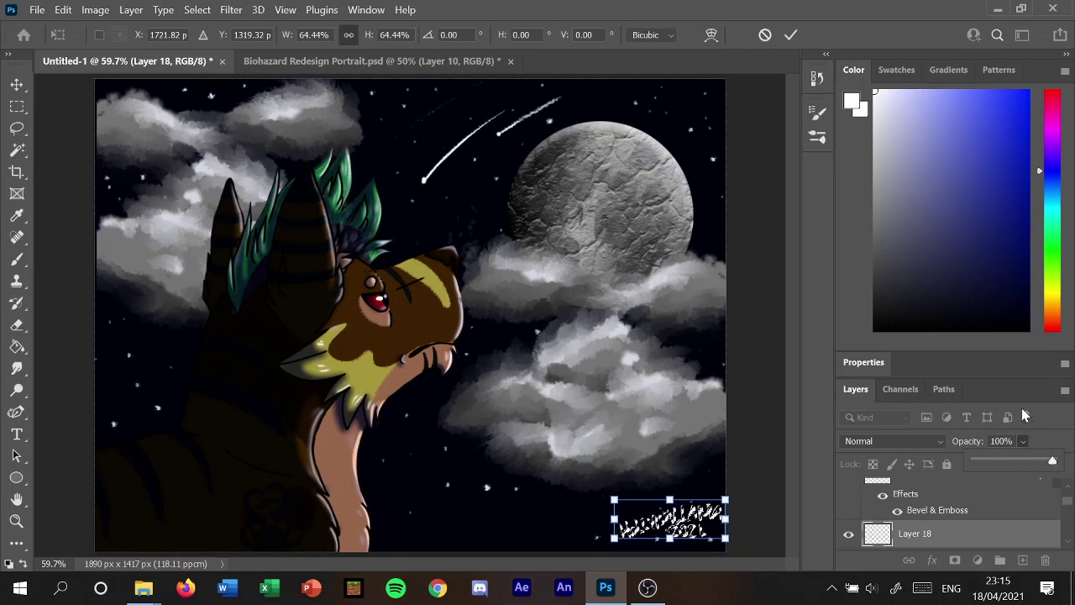
Commit the transform and deselect the signature.
left_click(791, 34)
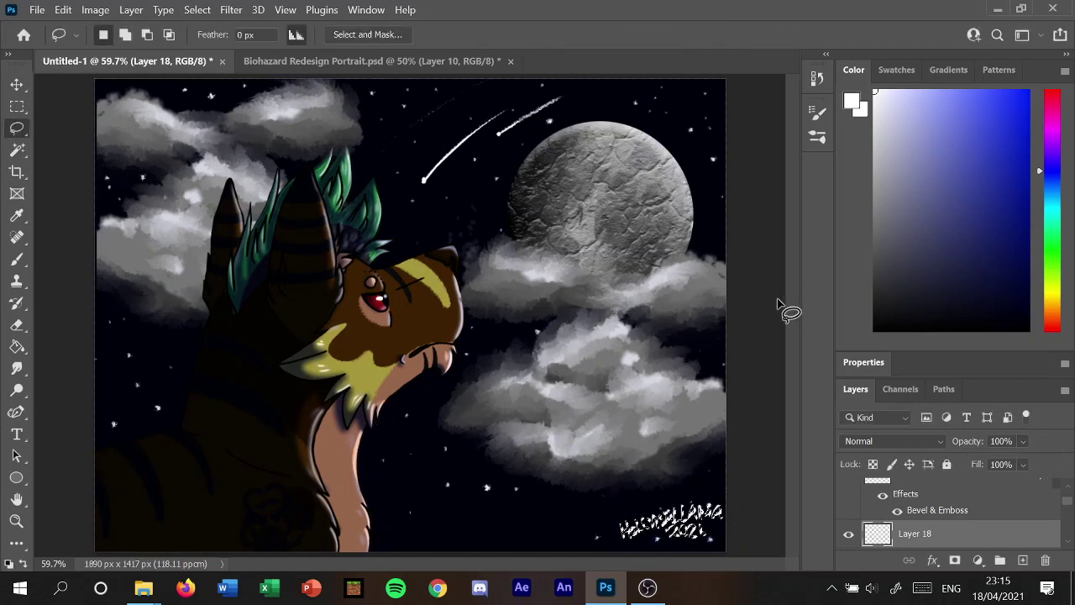
left_click(198, 9)
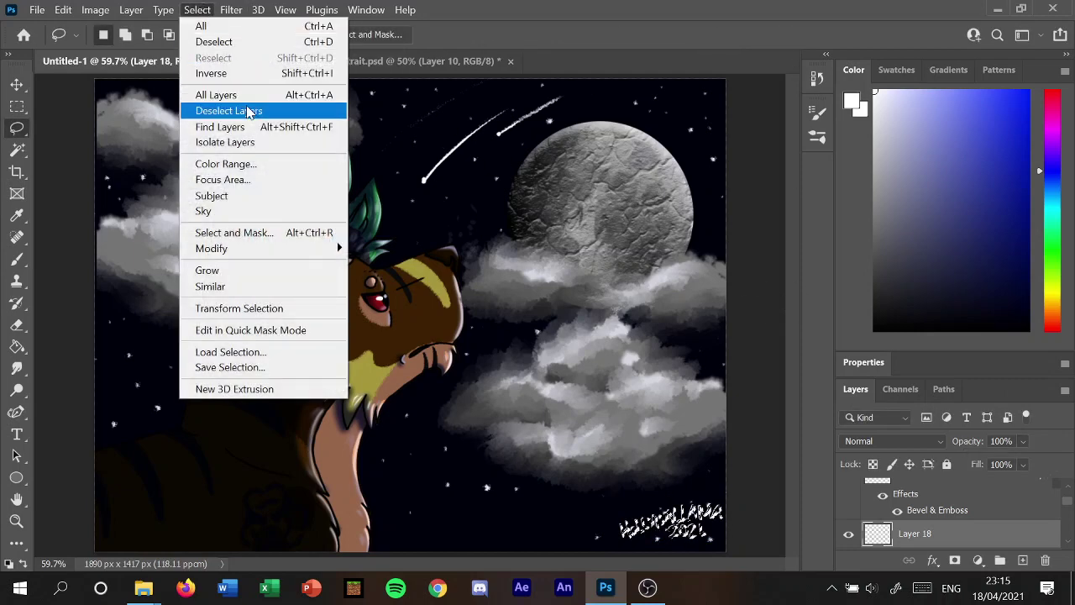
left_click(221, 41)
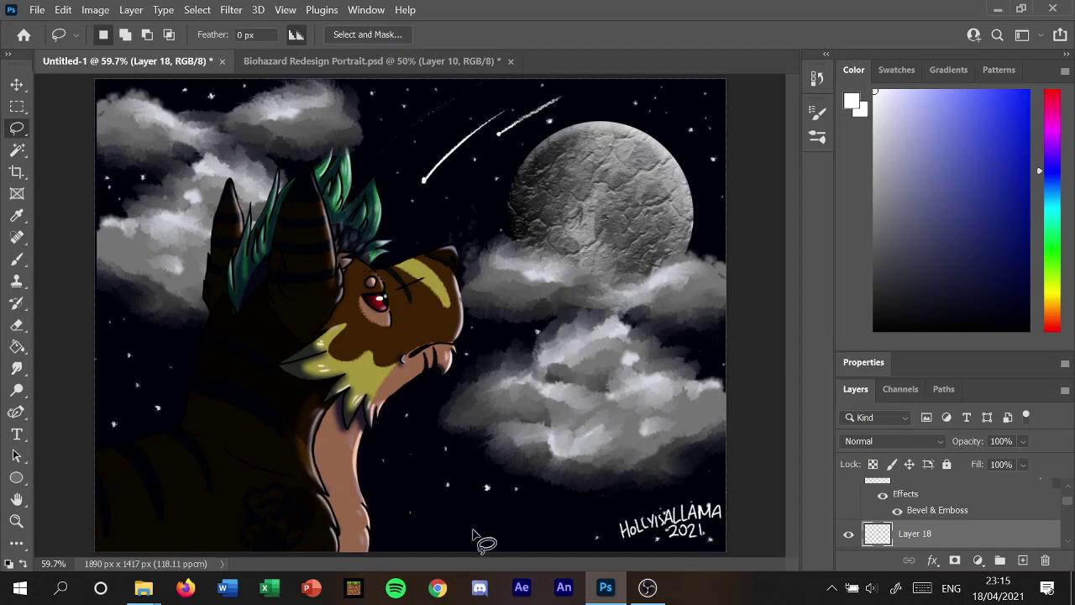
left_click(16, 259)
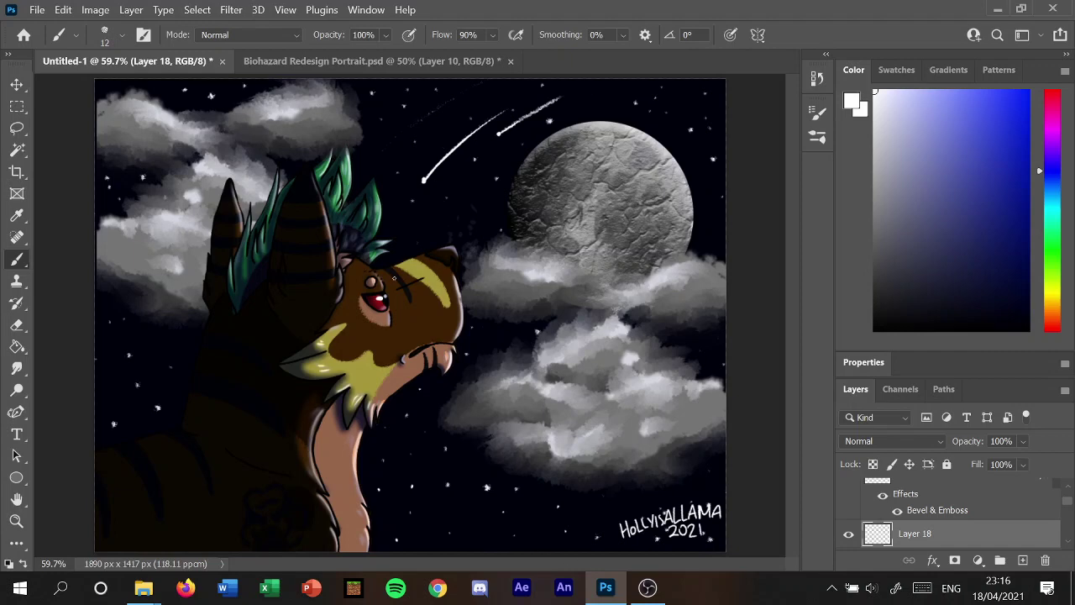
left_click(37, 9)
Save the artwork as Stargazer.psd, accepting the Photoshop Format Options prompt.
left_click(42, 204)
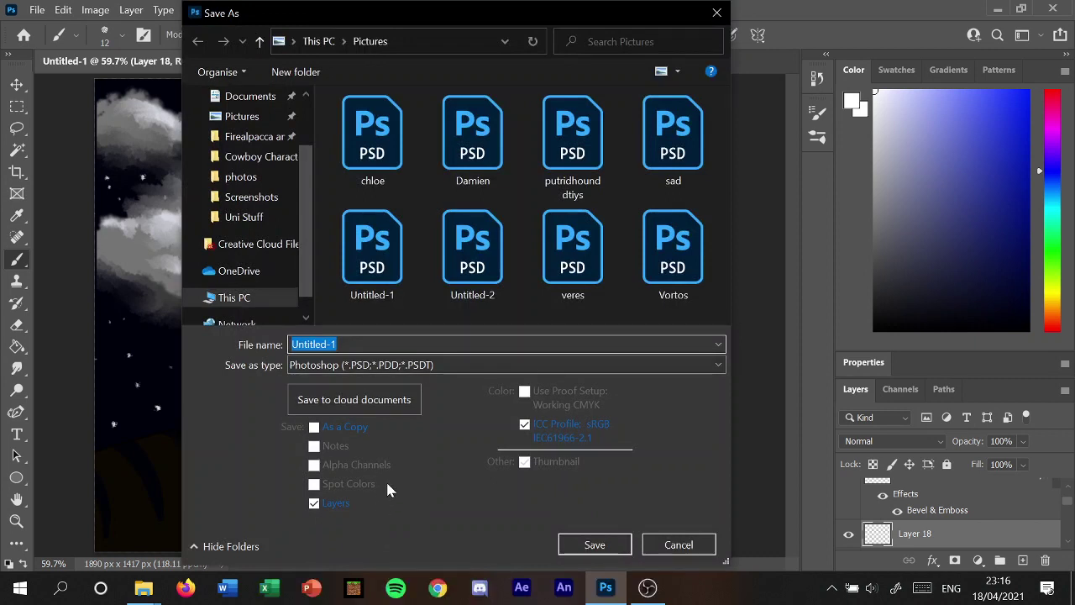
type("Stae")
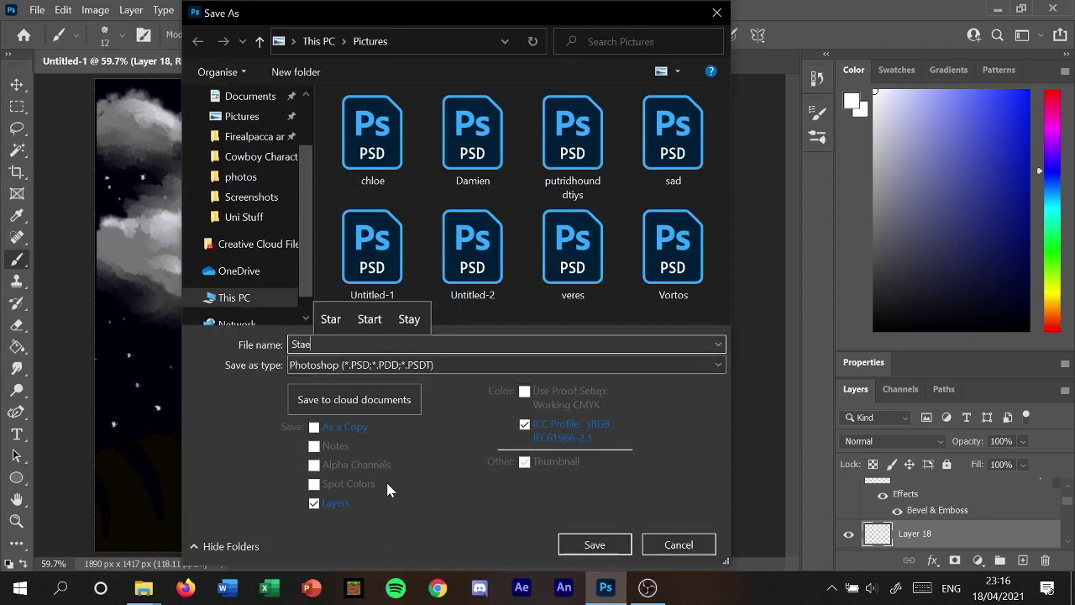
key("BackSpace")
type("r")
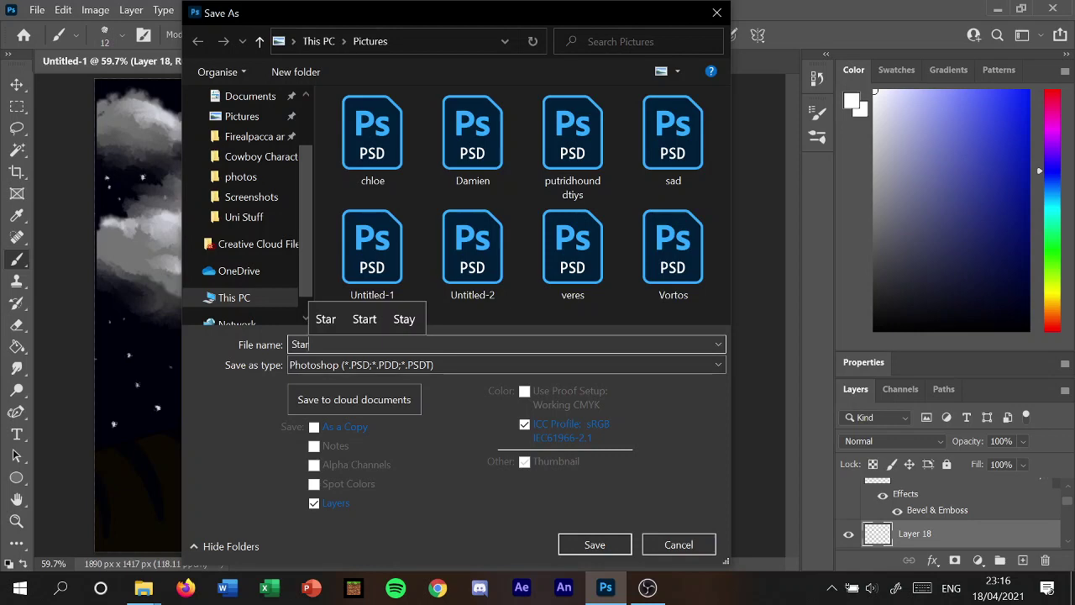
type("gaz")
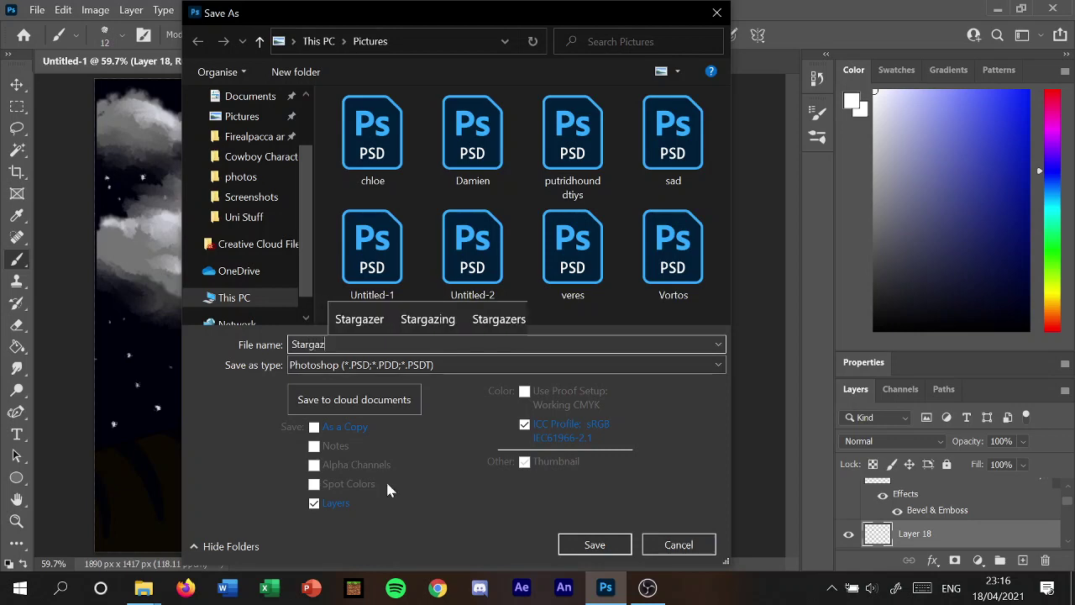
type("er")
key("Return")
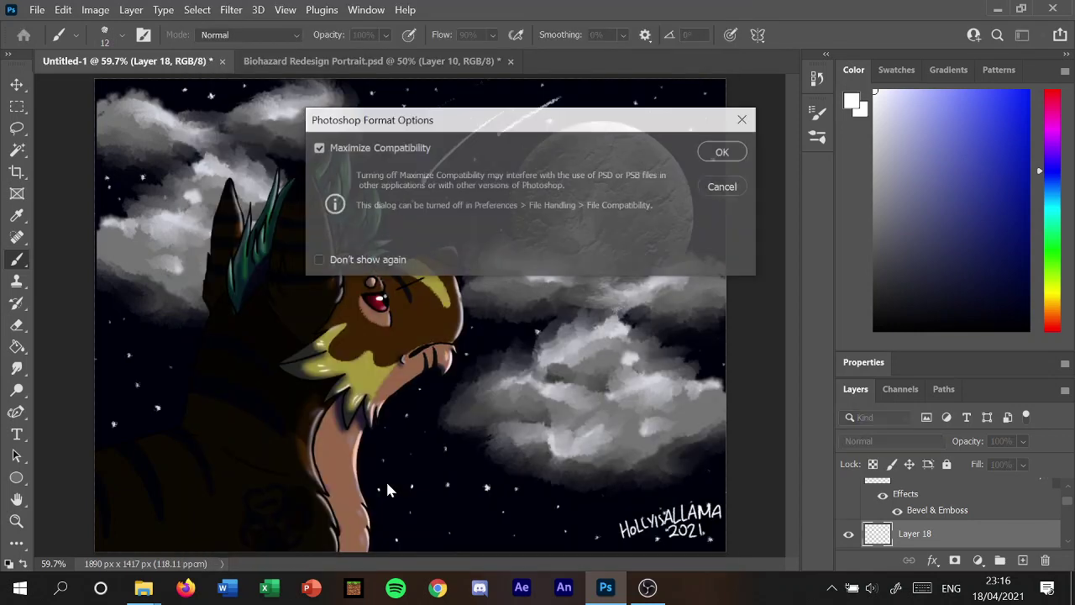
key("Return")
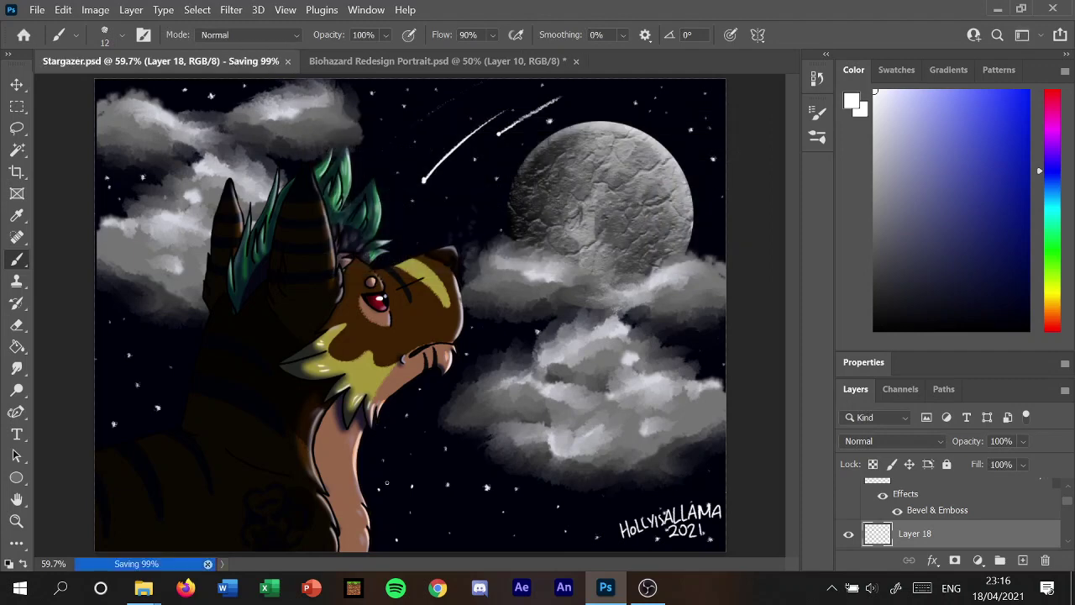